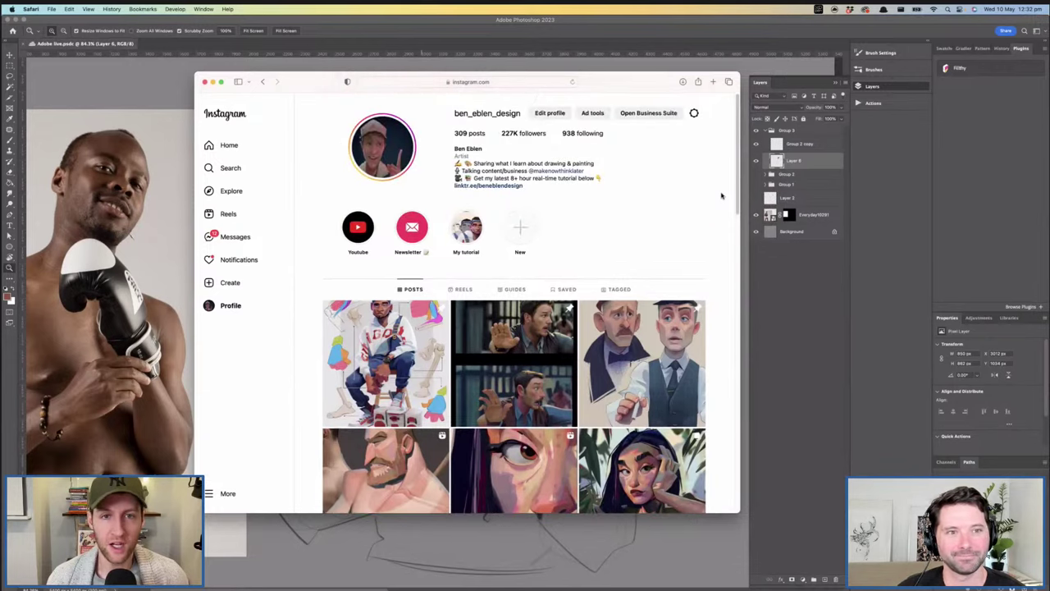
Browse the artist's Instagram posts and open the painting of the moustached man with the girl in front of a building
{"action": "scroll", "coordinate": [722, 195], "scroll_direction": "down", "scroll_amount": 5}
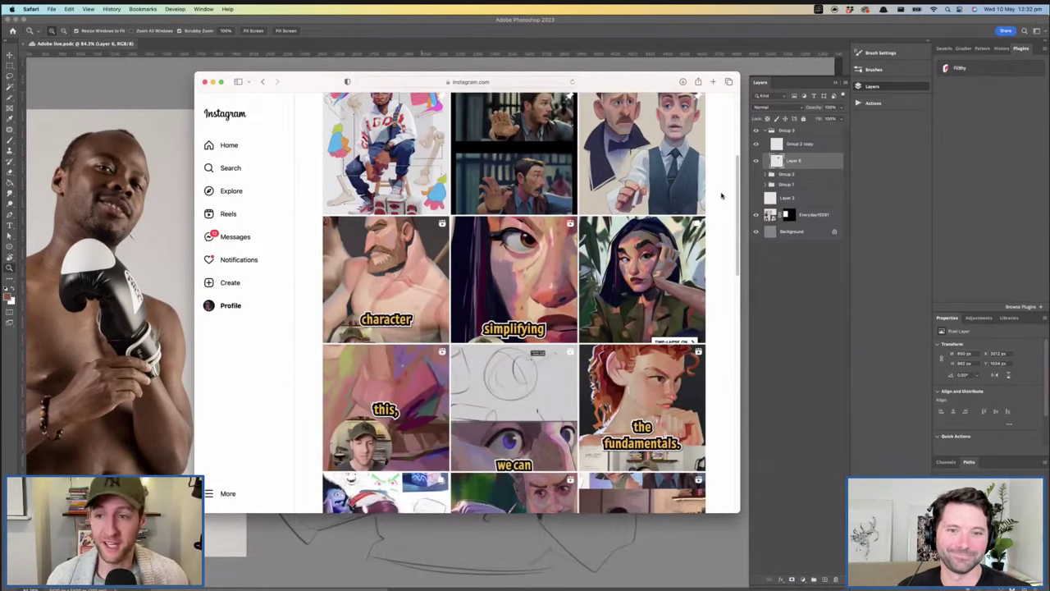
{"action": "scroll", "coordinate": [722, 195], "scroll_direction": "down", "scroll_amount": 7}
{"action": "scroll", "coordinate": [722, 195], "scroll_direction": "down", "scroll_amount": 5}
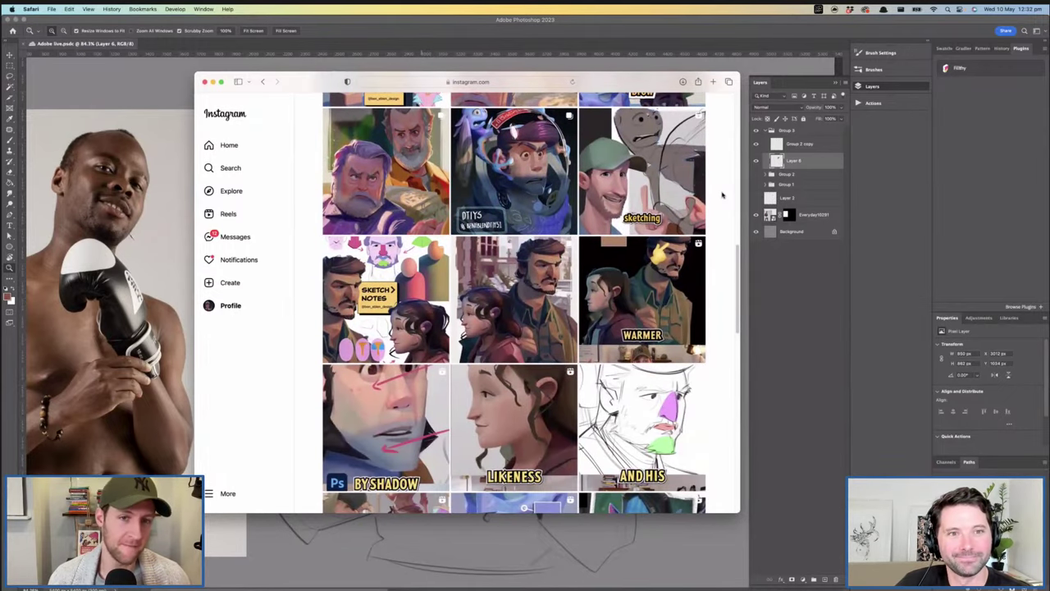
{"action": "scroll", "coordinate": [722, 195], "scroll_direction": "down", "scroll_amount": 1}
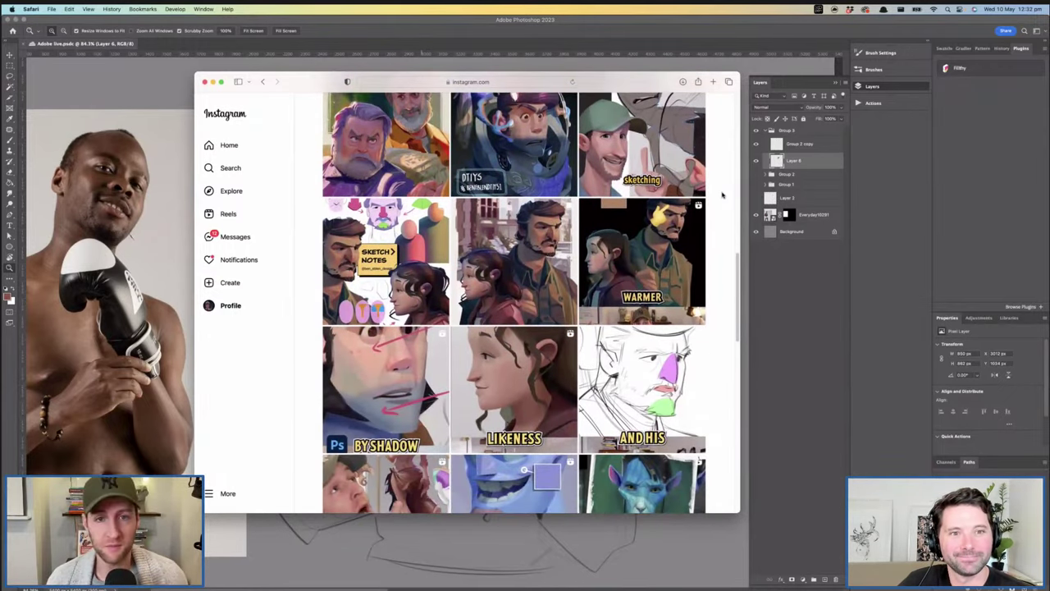
{"action": "scroll", "coordinate": [721, 196], "scroll_direction": "up", "scroll_amount": 1}
{"action": "scroll", "coordinate": [575, 135], "scroll_direction": "down", "scroll_amount": 4}
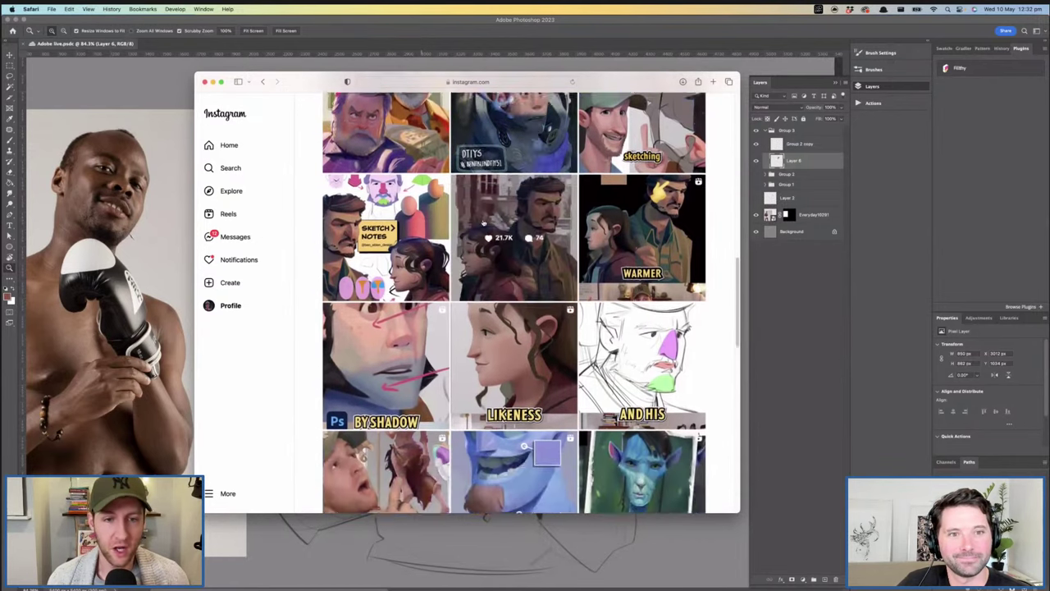
{"action": "left_click", "coordinate": [529, 131]}
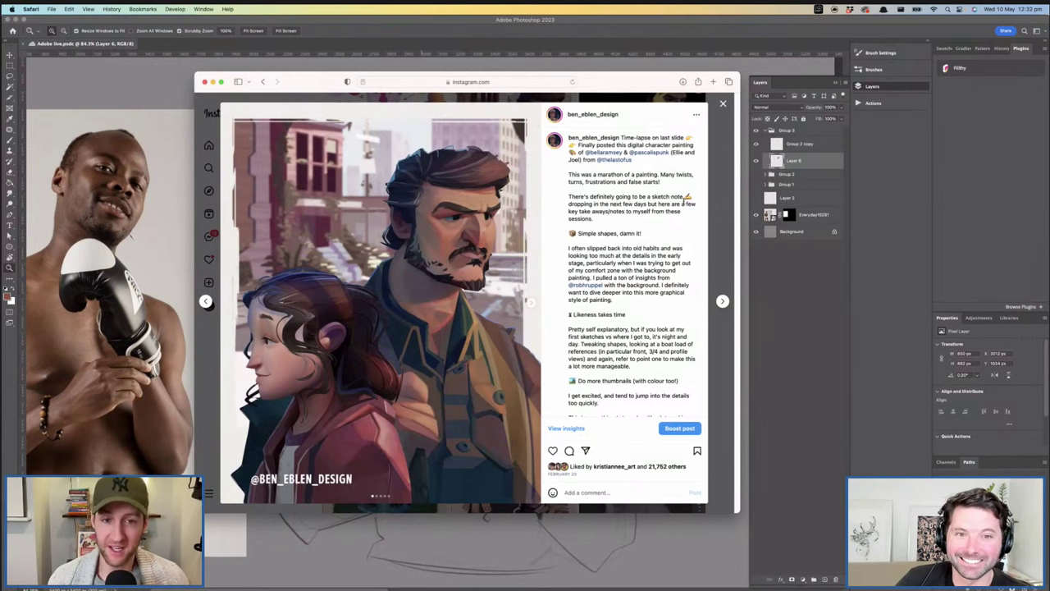
Close the post and open the colourful painting of the dark-haired woman resting her hand on her forehead
{"action": "left_click", "coordinate": [715, 193]}
{"action": "scroll", "coordinate": [675, 204], "scroll_direction": "up", "scroll_amount": 10}
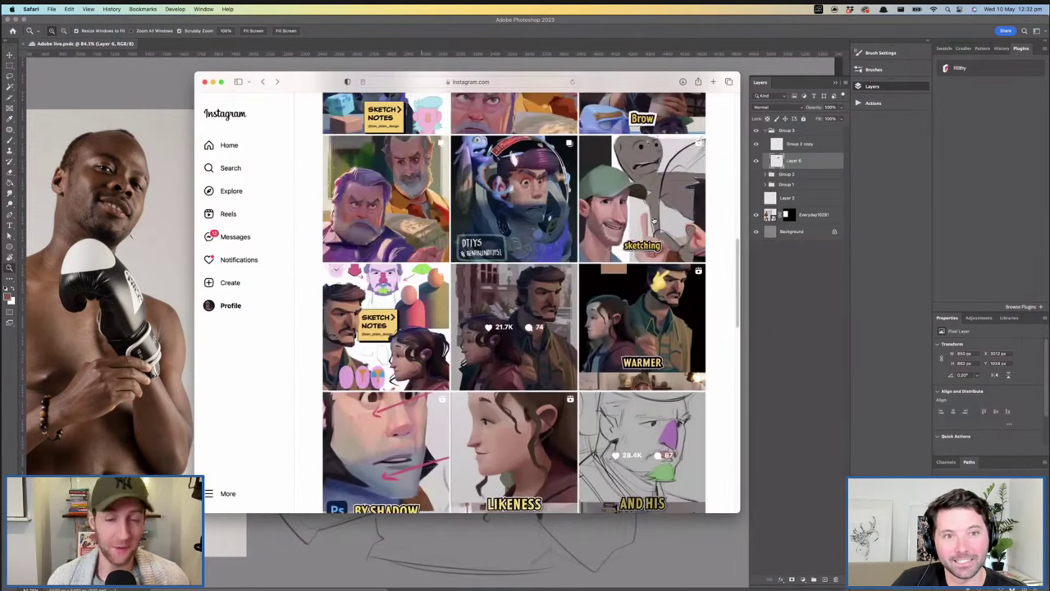
{"action": "scroll", "coordinate": [654, 220], "scroll_direction": "up", "scroll_amount": 5}
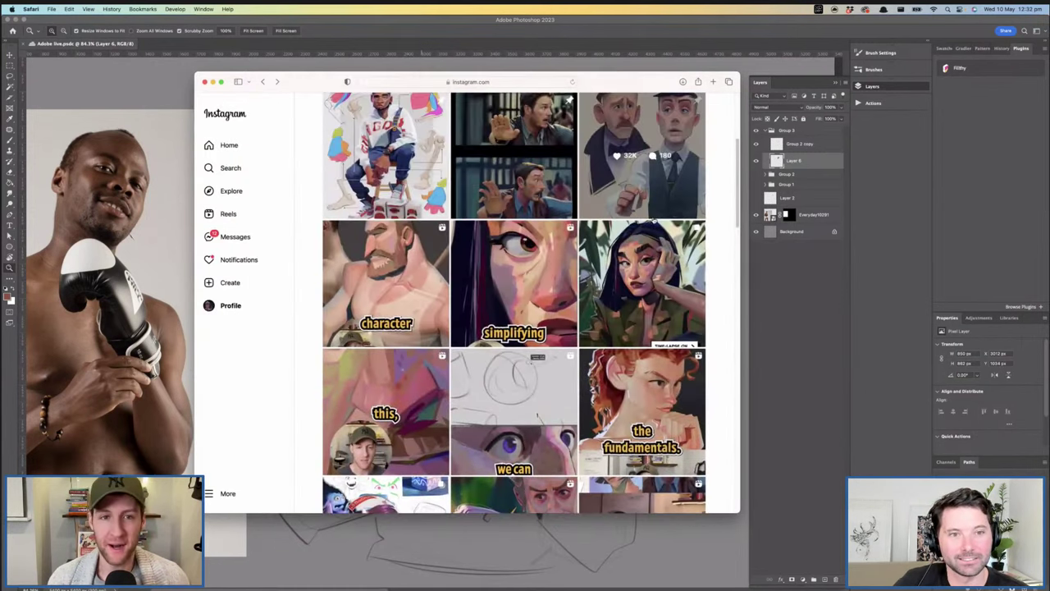
{"action": "scroll", "coordinate": [654, 220], "scroll_direction": "down", "scroll_amount": 4}
{"action": "scroll", "coordinate": [654, 219], "scroll_direction": "down", "scroll_amount": 1}
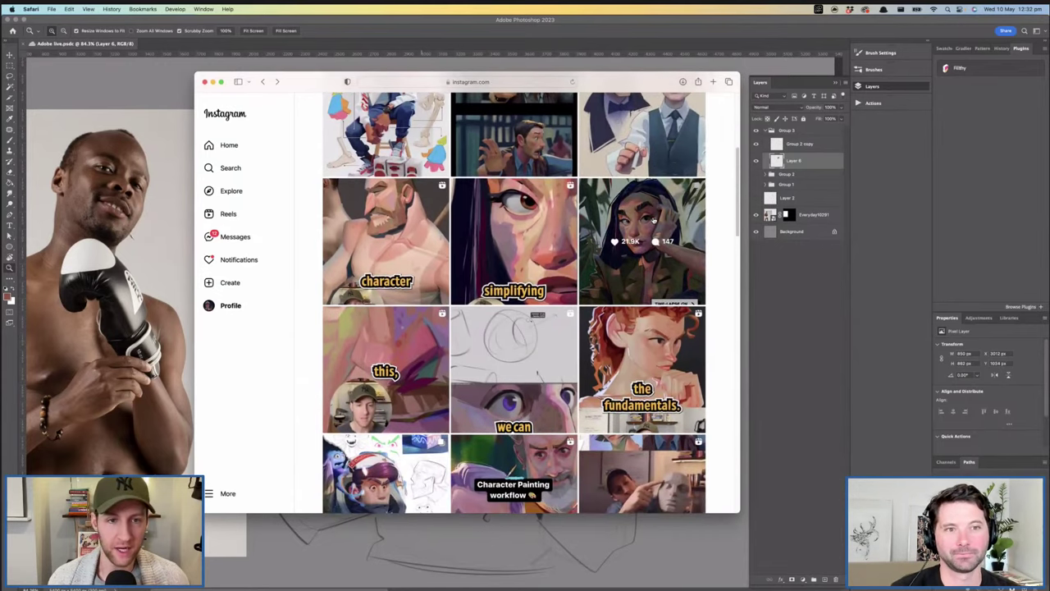
{"action": "left_click", "coordinate": [636, 207]}
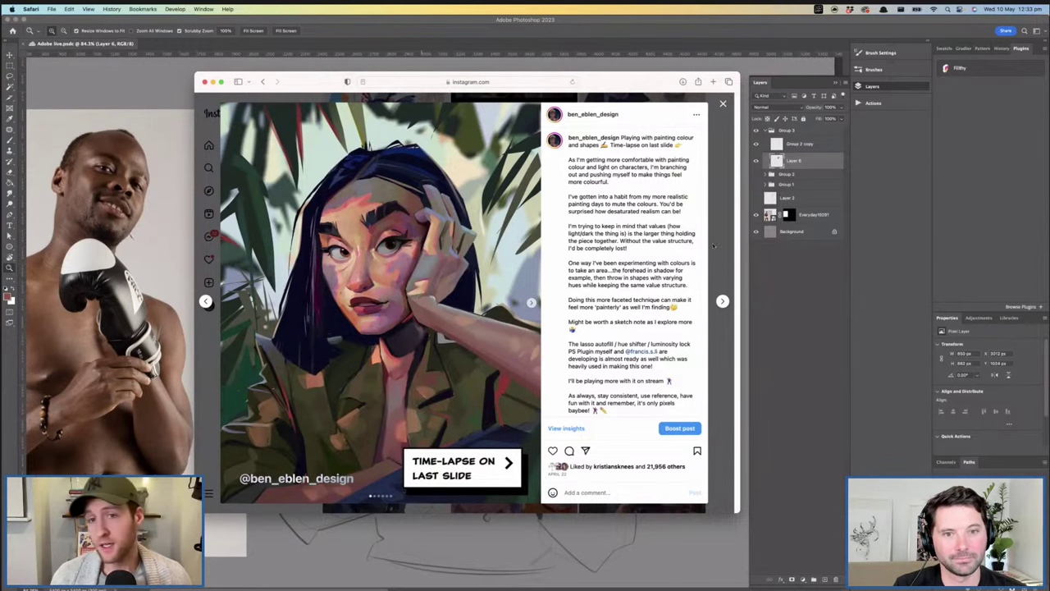
Minimize the browser to return to Photoshop and delete the layer with the red face fill
{"action": "mouse_move", "coordinate": [632, 85]}
{"action": "left_mouse_down"}
{"action": "mouse_move", "coordinate": [909, 92]}
{"action": "mouse_move", "coordinate": [673, 96]}
{"action": "left_mouse_up"}
{"action": "left_click", "coordinate": [292, 90]}
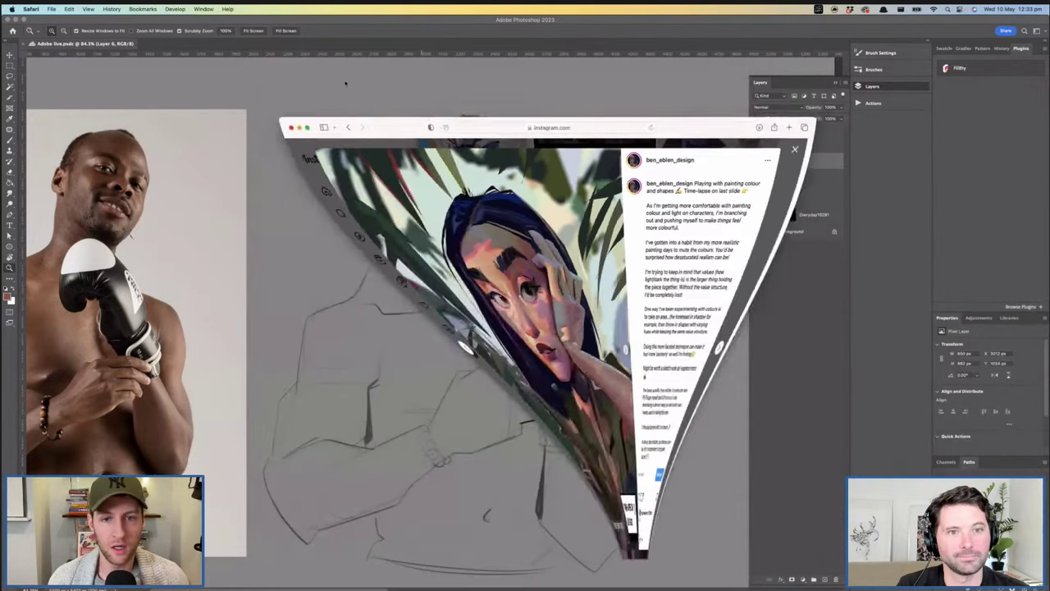
{"action": "left_click_drag", "start_coordinate": [517, 197], "coordinate": [470, 176]}
{"action": "key", "text": "v"}
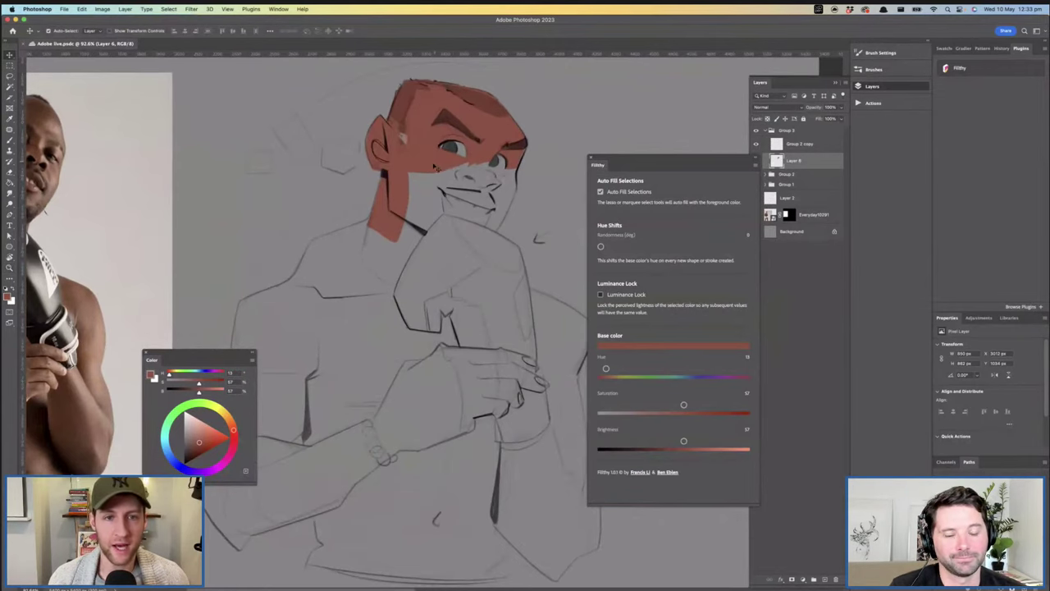
{"action": "key", "text": "Delete"}
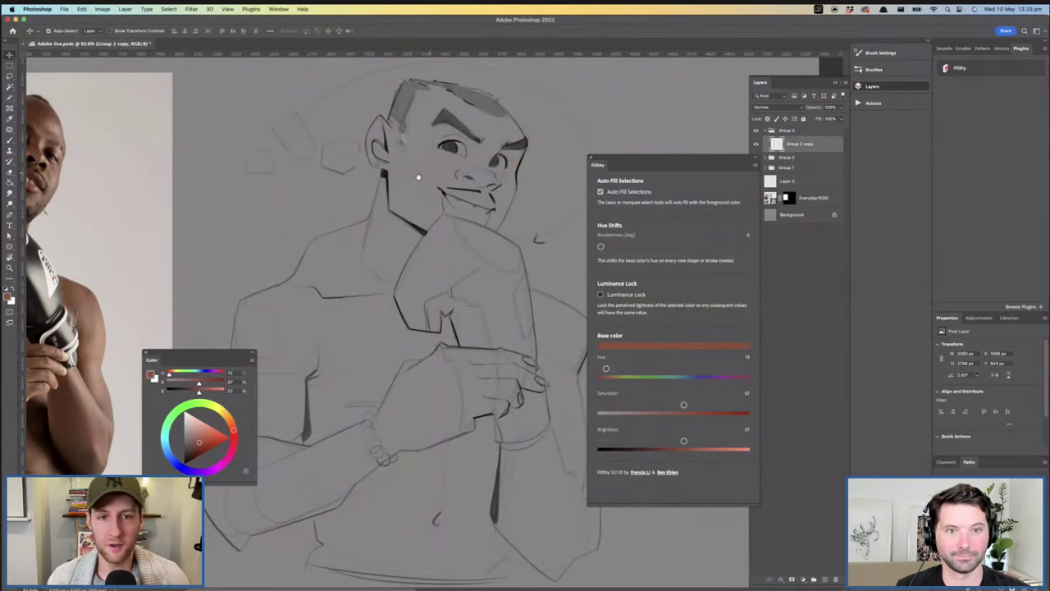
{"action": "left_click_drag", "start_coordinate": [418, 176], "coordinate": [450, 181]}
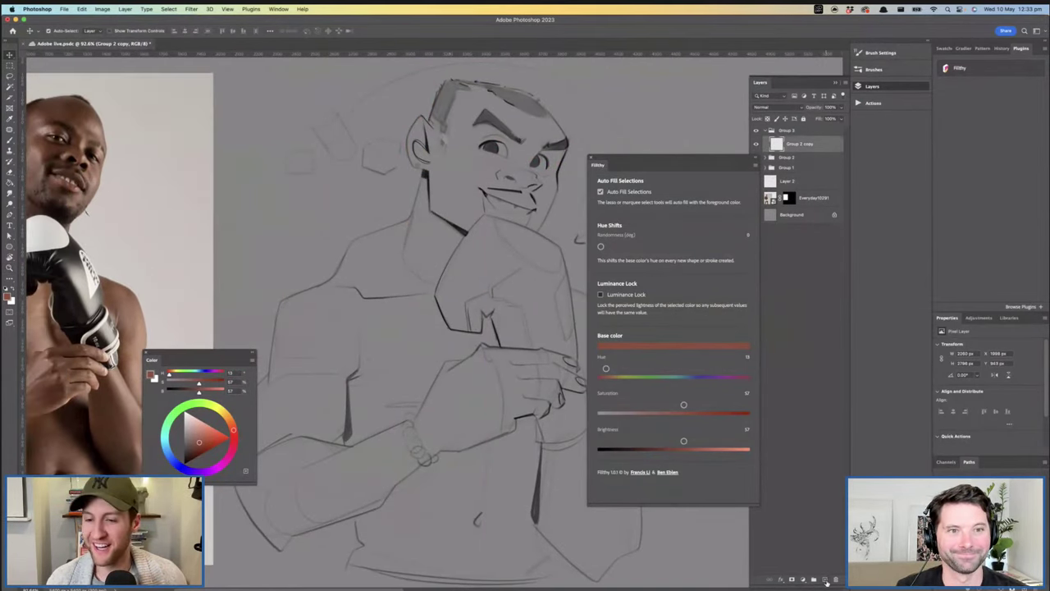
{"action": "left_click", "coordinate": [825, 579]}
{"action": "key", "text": "Delete"}
{"action": "left_click", "coordinate": [756, 146]}
{"action": "left_click", "coordinate": [755, 146]}
Move the Fillthy panel clear of the face and add a new layer beneath the Group 2 copy sketch layer
{"action": "left_click_drag", "start_coordinate": [734, 158], "coordinate": [697, 171]}
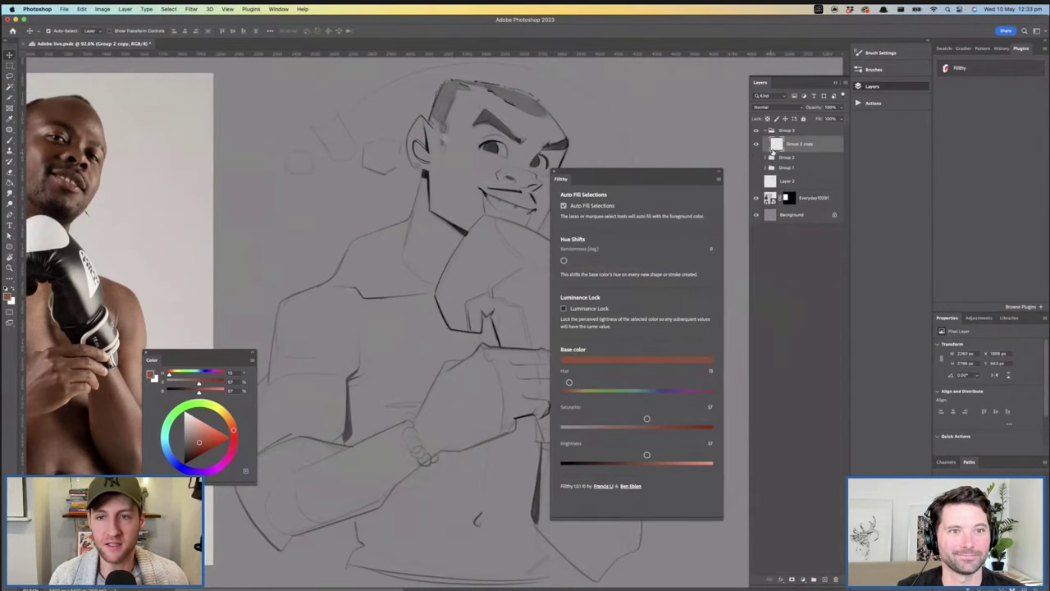
{"action": "key", "text": "z"}
{"action": "mouse_move", "coordinate": [497, 226]}
{"action": "left_mouse_down"}
{"action": "mouse_move", "coordinate": [458, 221]}
{"action": "mouse_move", "coordinate": [457, 207]}
{"action": "mouse_move", "coordinate": [493, 205]}
{"action": "mouse_move", "coordinate": [480, 205]}
{"action": "left_mouse_up"}
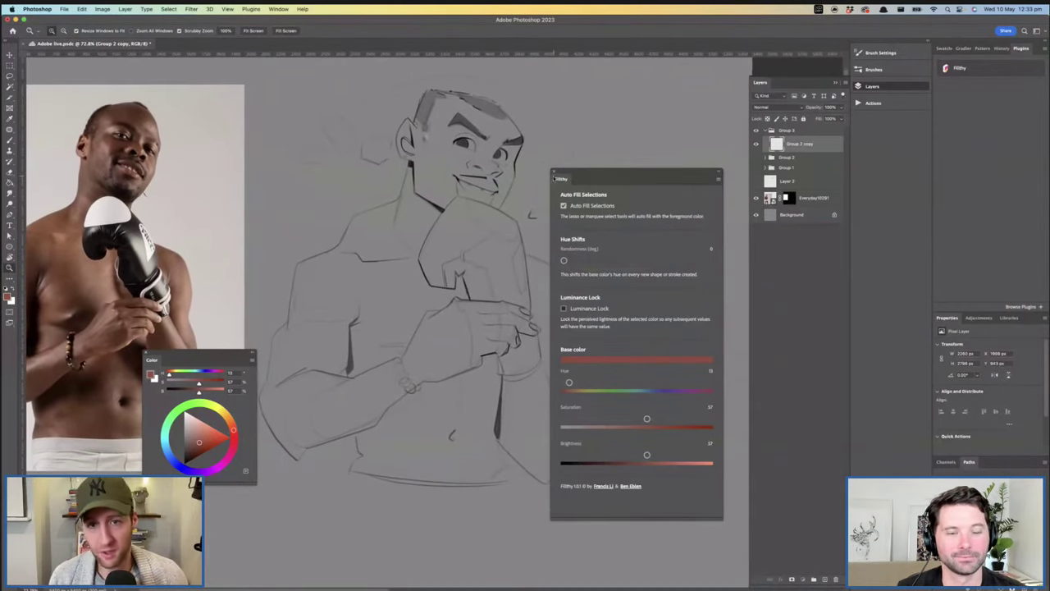
{"action": "mouse_move", "coordinate": [621, 176]}
{"action": "left_mouse_down"}
{"action": "mouse_move", "coordinate": [656, 119]}
{"action": "mouse_move", "coordinate": [633, 77]}
{"action": "mouse_move", "coordinate": [642, 82]}
{"action": "left_mouse_up"}
{"action": "left_click", "coordinate": [496, 191]}
{"action": "mouse_move", "coordinate": [496, 191]}
{"action": "left_mouse_down"}
{"action": "mouse_move", "coordinate": [518, 211]}
{"action": "mouse_move", "coordinate": [498, 236]}
{"action": "mouse_move", "coordinate": [509, 236]}
{"action": "left_mouse_up"}
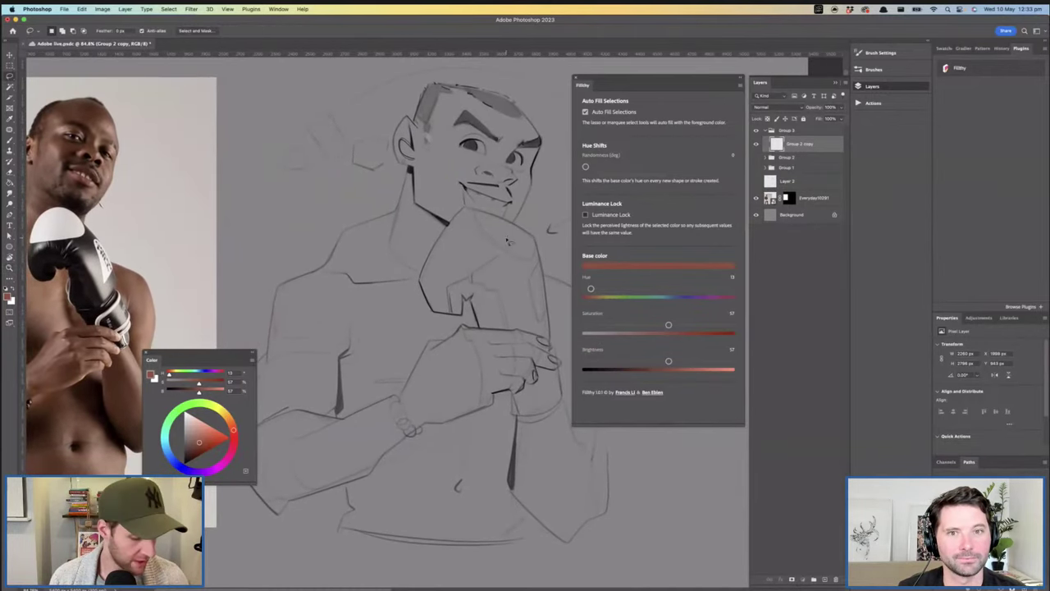
{"action": "left_click", "coordinate": [825, 579]}
{"action": "left_click_drag", "start_coordinate": [807, 156], "coordinate": [807, 185]}
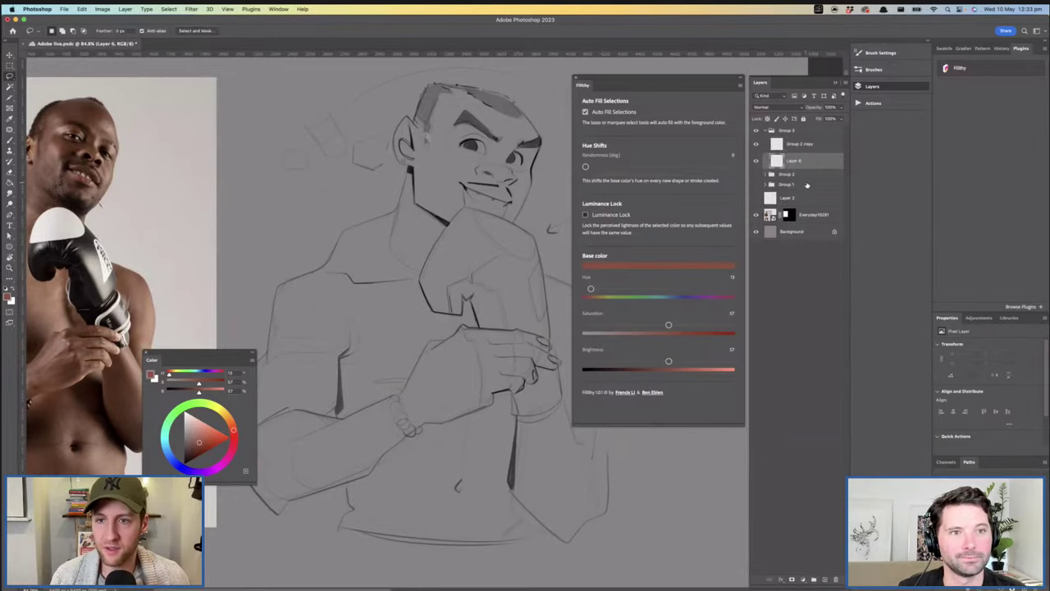
{"action": "left_click_drag", "start_coordinate": [511, 232], "coordinate": [480, 238]}
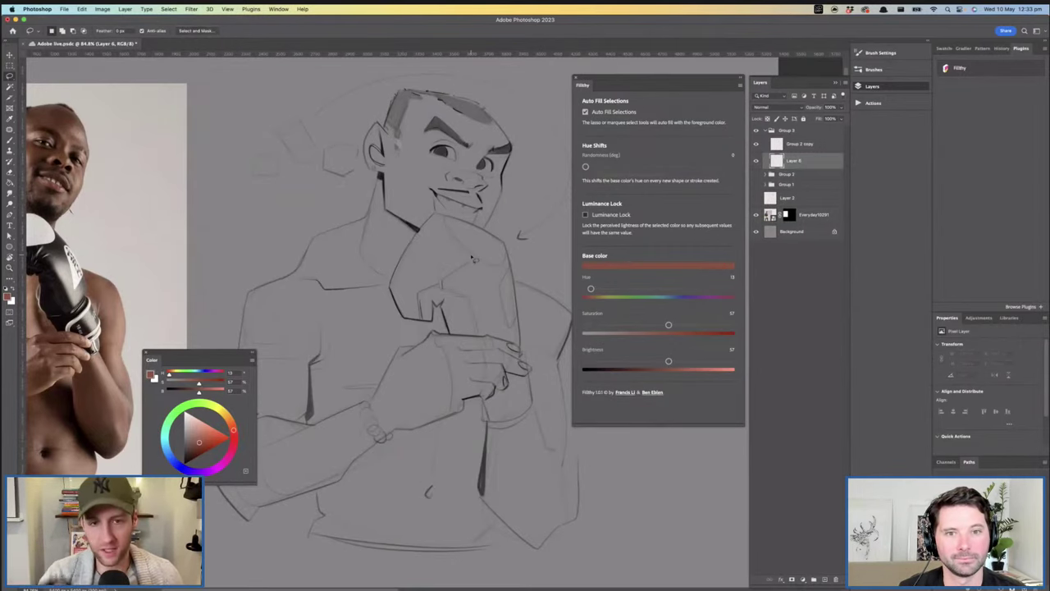
{"action": "scroll", "coordinate": [512, 253], "scroll_direction": "left", "scroll_amount": 2}
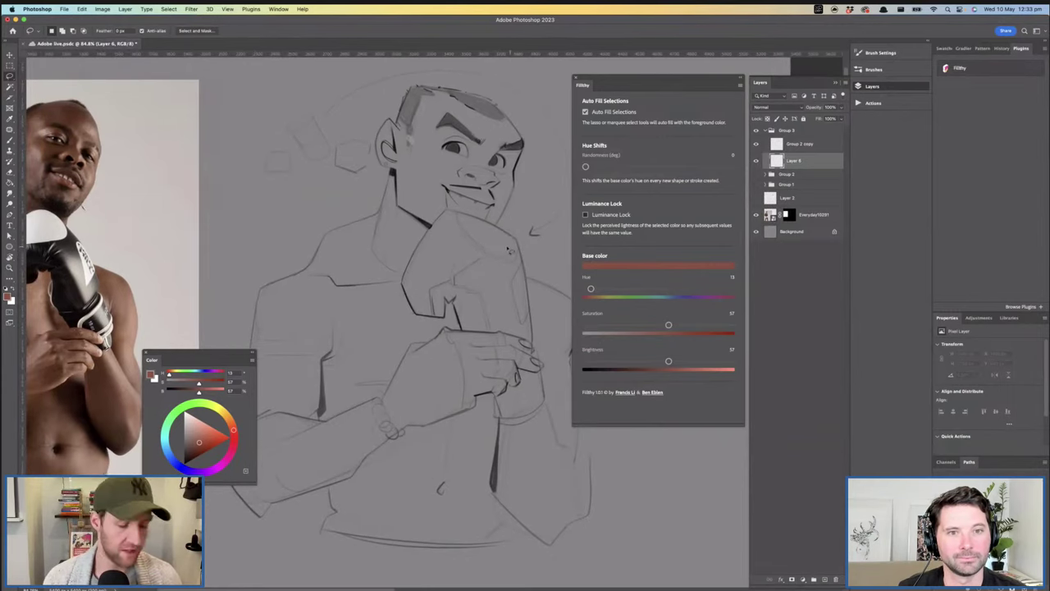
{"action": "left_click_drag", "start_coordinate": [497, 211], "coordinate": [527, 227]}
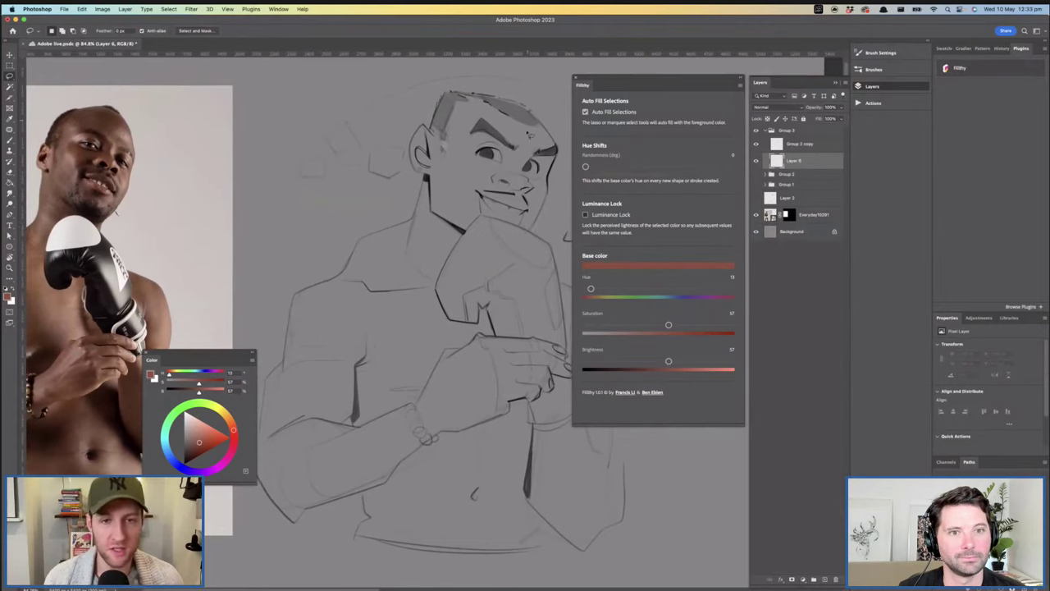
{"action": "left_click_drag", "start_coordinate": [481, 194], "coordinate": [471, 200]}
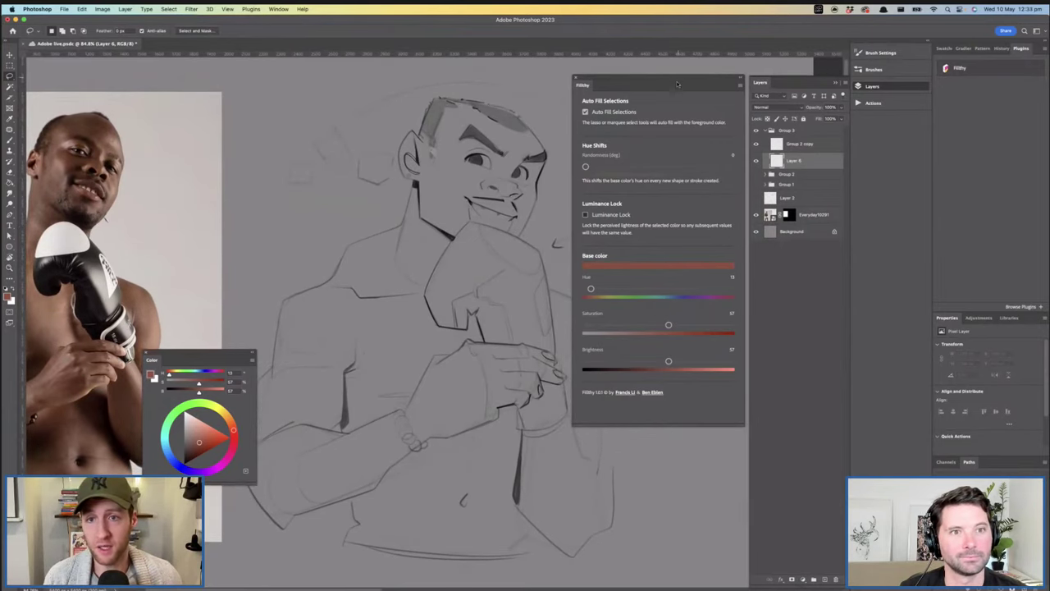
{"action": "left_click_drag", "start_coordinate": [673, 79], "coordinate": [662, 86]}
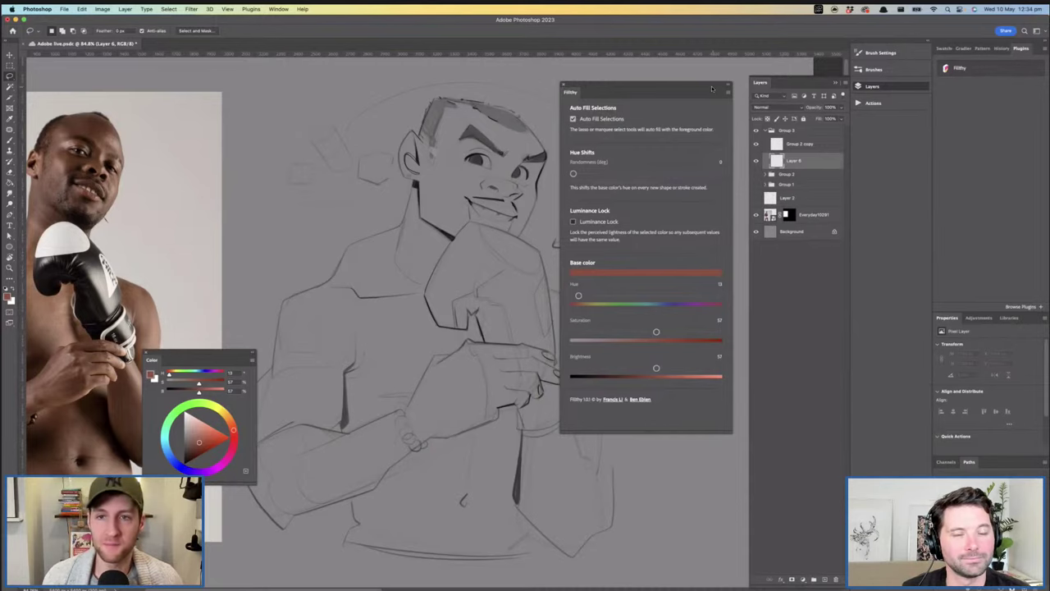
{"action": "left_click_drag", "start_coordinate": [713, 86], "coordinate": [718, 80]}
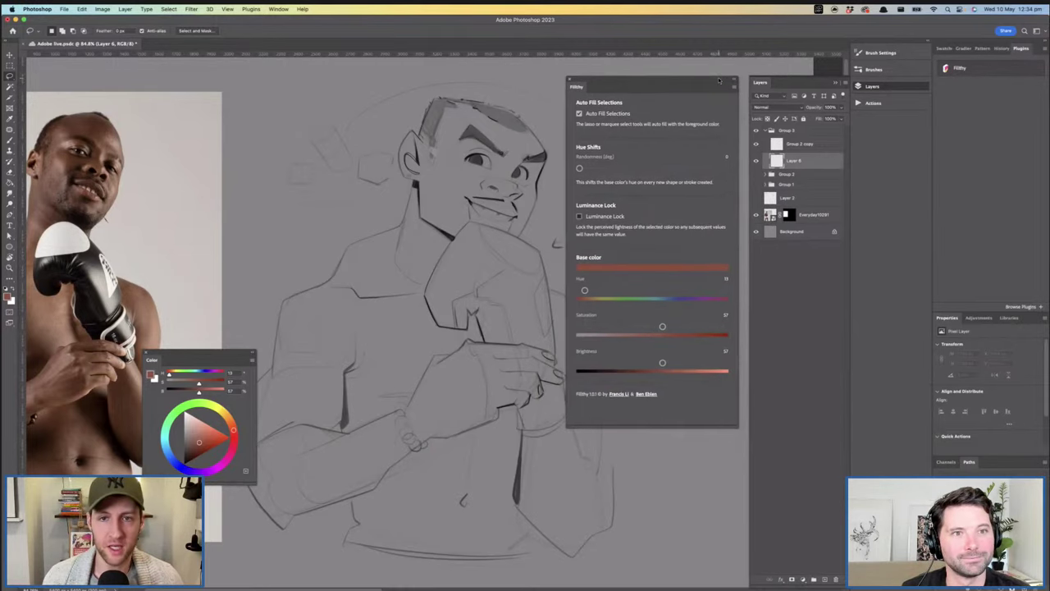
Lasso shapes over the sketched head with Auto Fill Selections to block in the hair, forehead and face in reddish brown
{"action": "key", "text": "z"}
{"action": "left_click_drag", "start_coordinate": [537, 239], "coordinate": [515, 243]}
{"action": "key", "text": "l"}
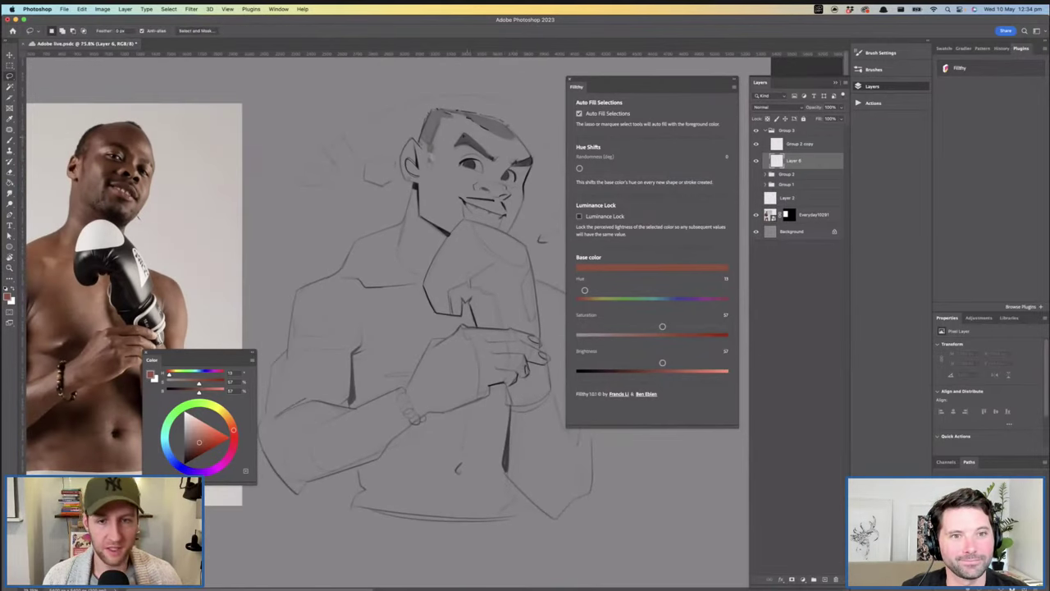
{"action": "left_click_drag", "start_coordinate": [462, 135], "coordinate": [475, 129]}
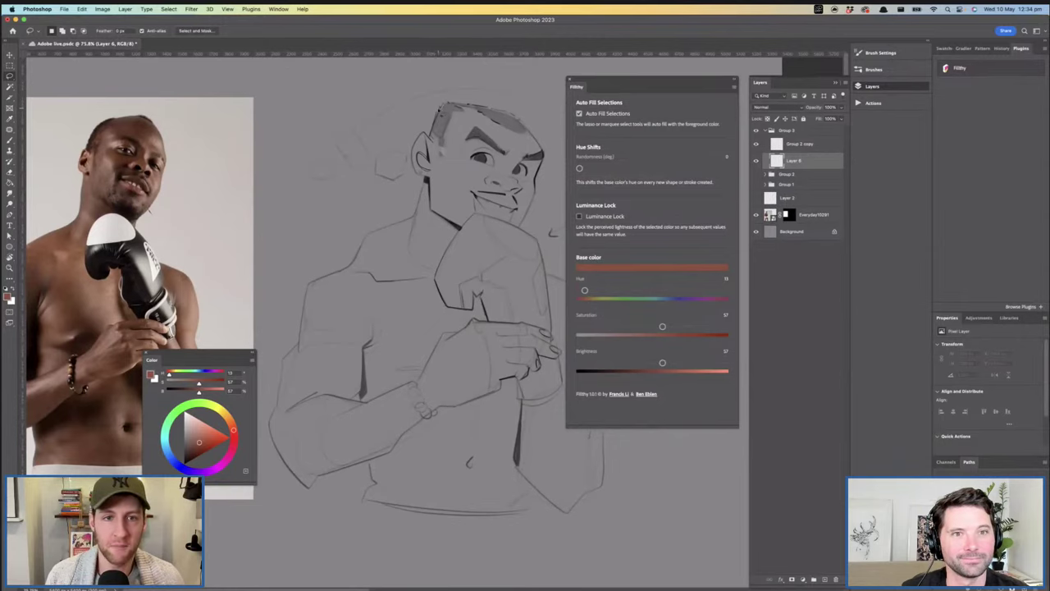
{"action": "mouse_move", "coordinate": [435, 117]}
{"action": "left_mouse_down"}
{"action": "mouse_move", "coordinate": [470, 180]}
{"action": "mouse_move", "coordinate": [471, 116]}
{"action": "mouse_move", "coordinate": [451, 105]}
{"action": "mouse_move", "coordinate": [433, 116]}
{"action": "left_mouse_up"}
{"action": "mouse_move", "coordinate": [494, 124]}
{"action": "left_mouse_down"}
{"action": "mouse_move", "coordinate": [508, 154]}
{"action": "mouse_move", "coordinate": [464, 160]}
{"action": "mouse_move", "coordinate": [469, 137]}
{"action": "left_mouse_up"}
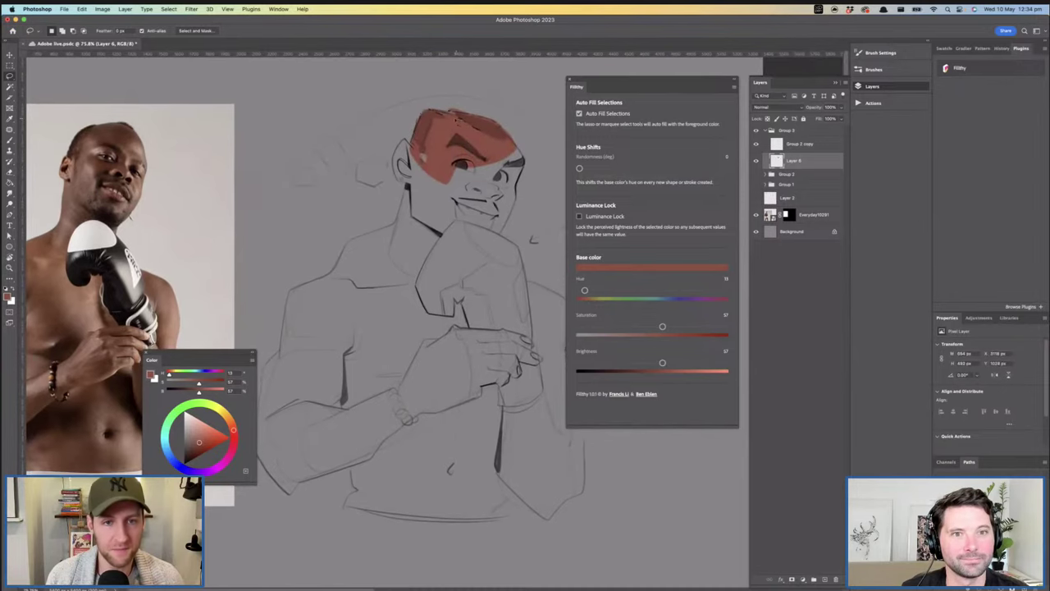
{"action": "scroll", "coordinate": [447, 112], "scroll_direction": "down", "scroll_amount": 2}
{"action": "mouse_move", "coordinate": [404, 131]}
{"action": "left_mouse_down"}
{"action": "mouse_move", "coordinate": [402, 175]}
{"action": "mouse_move", "coordinate": [418, 156]}
{"action": "mouse_move", "coordinate": [432, 223]}
{"action": "mouse_move", "coordinate": [483, 151]}
{"action": "left_mouse_up"}
{"action": "mouse_move", "coordinate": [485, 177]}
{"action": "left_mouse_down"}
{"action": "mouse_move", "coordinate": [469, 174]}
{"action": "mouse_move", "coordinate": [461, 193]}
{"action": "mouse_move", "coordinate": [474, 146]}
{"action": "left_mouse_up"}
Set the Hue Shifts randomness to 68 and lasso-fill trial patches over the chin, neck and shoulder
{"action": "left_click_drag", "start_coordinate": [579, 168], "coordinate": [607, 168]}
{"action": "mouse_move", "coordinate": [480, 171]}
{"action": "left_mouse_down"}
{"action": "mouse_move", "coordinate": [452, 218]}
{"action": "mouse_move", "coordinate": [479, 194]}
{"action": "left_mouse_up"}
{"action": "mouse_move", "coordinate": [433, 206]}
{"action": "left_mouse_down"}
{"action": "mouse_move", "coordinate": [406, 222]}
{"action": "mouse_move", "coordinate": [438, 233]}
{"action": "left_mouse_up"}
{"action": "mouse_move", "coordinate": [390, 215]}
{"action": "left_mouse_down"}
{"action": "mouse_move", "coordinate": [409, 230]}
{"action": "mouse_move", "coordinate": [358, 262]}
{"action": "mouse_move", "coordinate": [428, 242]}
{"action": "left_mouse_up"}
{"action": "left_click_drag", "start_coordinate": [440, 210], "coordinate": [463, 242]}
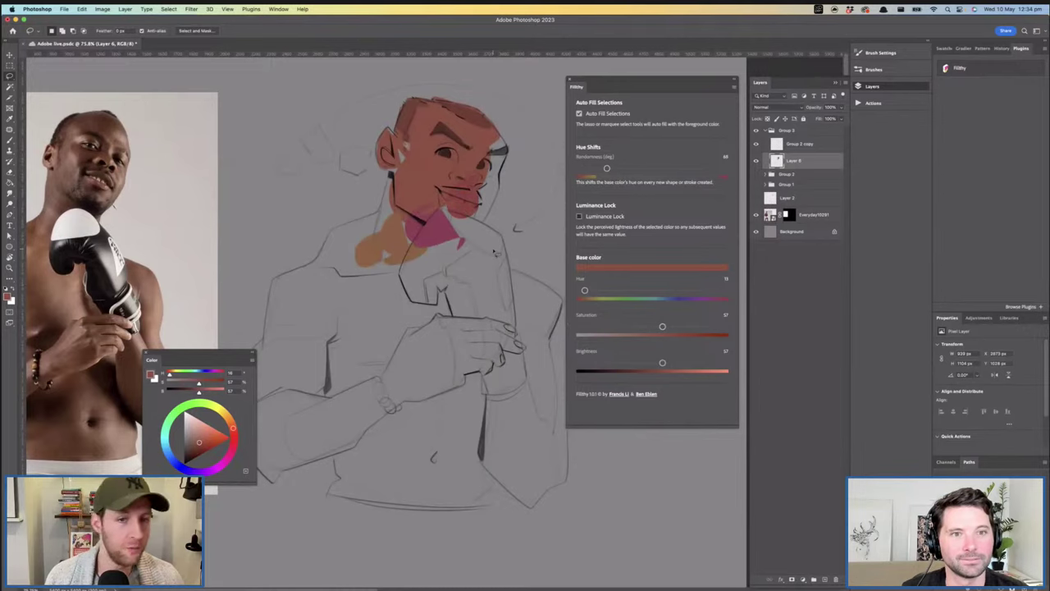
Undo the trial patches filled over the chin, neck and shoulder
{"action": "key", "text": "super+z"}
{"action": "key", "text": "super+z"}
{"action": "key", "text": "ctrl+z"}
{"action": "key", "text": "ctrl+z"}
{"action": "key", "text": "ctrl+z"}
{"action": "key", "text": "ctrl+z"}
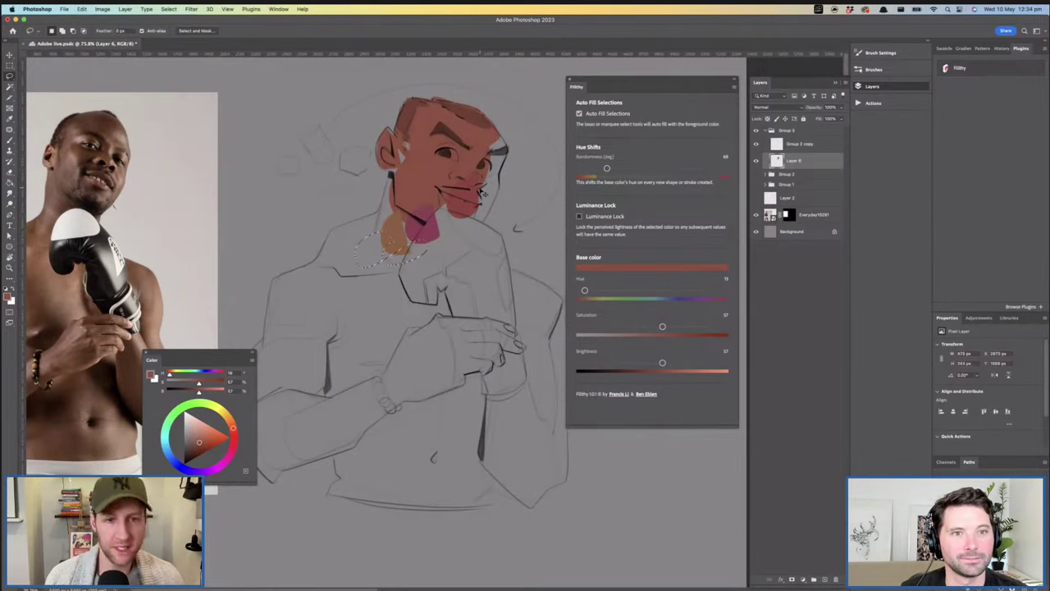
Sample the reddish-brown skin colour near the ear and lasso-fill a hue-shifted patch between the earlobe and cheek
{"action": "key", "text": "ctrl+plus"}
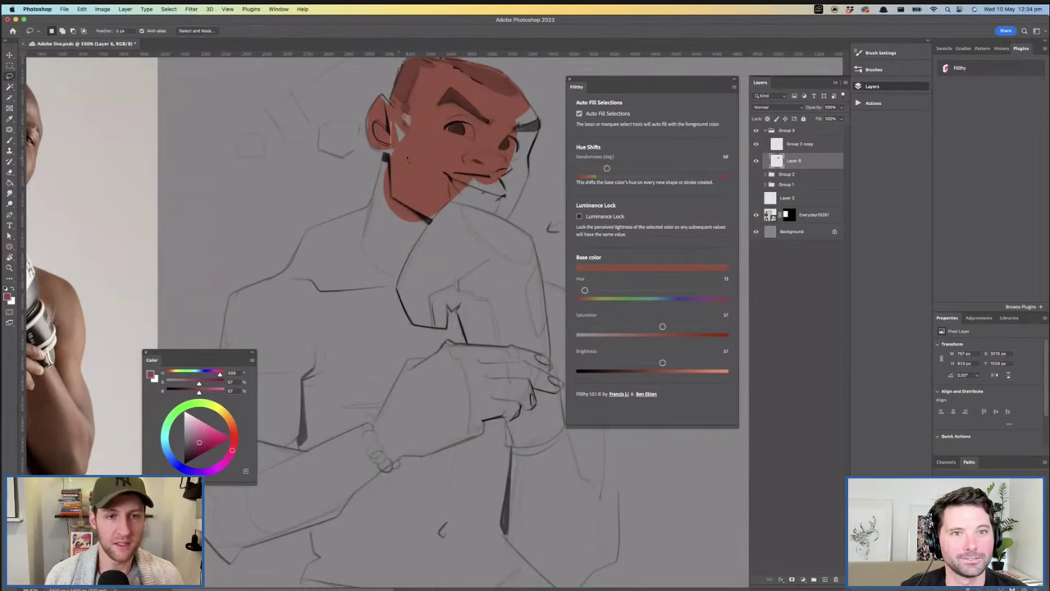
{"action": "key", "text": "i"}
{"action": "left_click", "coordinate": [391, 150]}
{"action": "key", "text": "l"}
{"action": "left_click_drag", "start_coordinate": [374, 151], "coordinate": [419, 163]}
Resample the cheek colour, set the Hue Shifts randomness to 8, and lasso-fill the back of the neck and the ear
{"action": "key", "text": "i"}
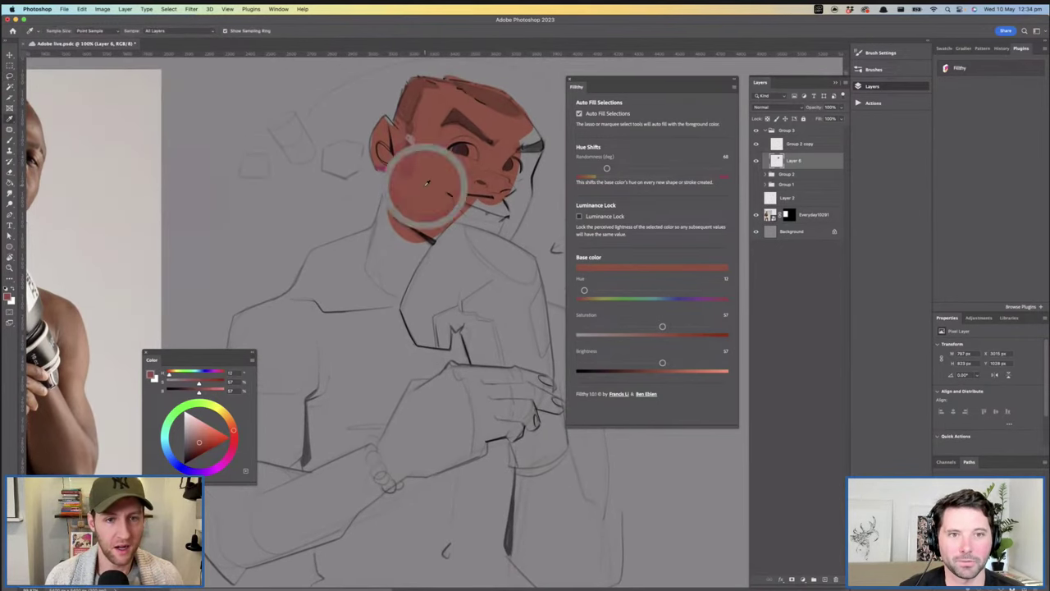
{"action": "left_click", "coordinate": [423, 177]}
{"action": "key", "text": "l"}
{"action": "left_click_drag", "start_coordinate": [608, 168], "coordinate": [582, 169]}
{"action": "mouse_move", "coordinate": [389, 174]}
{"action": "left_mouse_down"}
{"action": "mouse_move", "coordinate": [397, 202]}
{"action": "mouse_move", "coordinate": [393, 181]}
{"action": "left_mouse_up"}
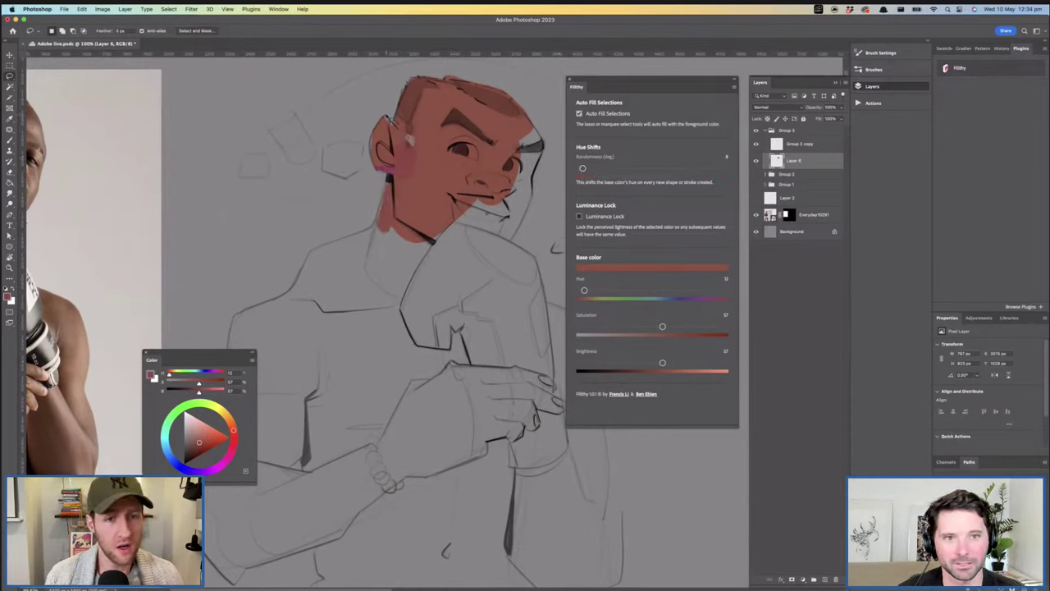
{"action": "left_click_drag", "start_coordinate": [386, 136], "coordinate": [386, 119]}
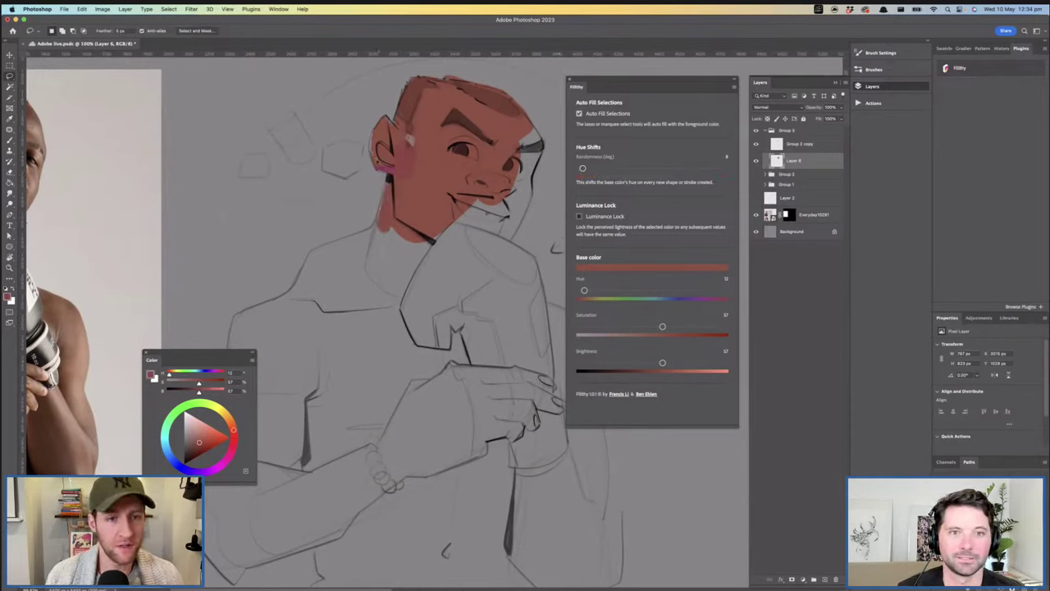
Lasso-fill the remaining gaps at the far eyebrow, far cheek and chin with the skin colour
{"action": "mouse_move", "coordinate": [534, 126]}
{"action": "left_mouse_down"}
{"action": "mouse_move", "coordinate": [476, 134]}
{"action": "mouse_move", "coordinate": [449, 160]}
{"action": "mouse_move", "coordinate": [460, 148]}
{"action": "left_mouse_up"}
{"action": "left_click_drag", "start_coordinate": [475, 182], "coordinate": [503, 149]}
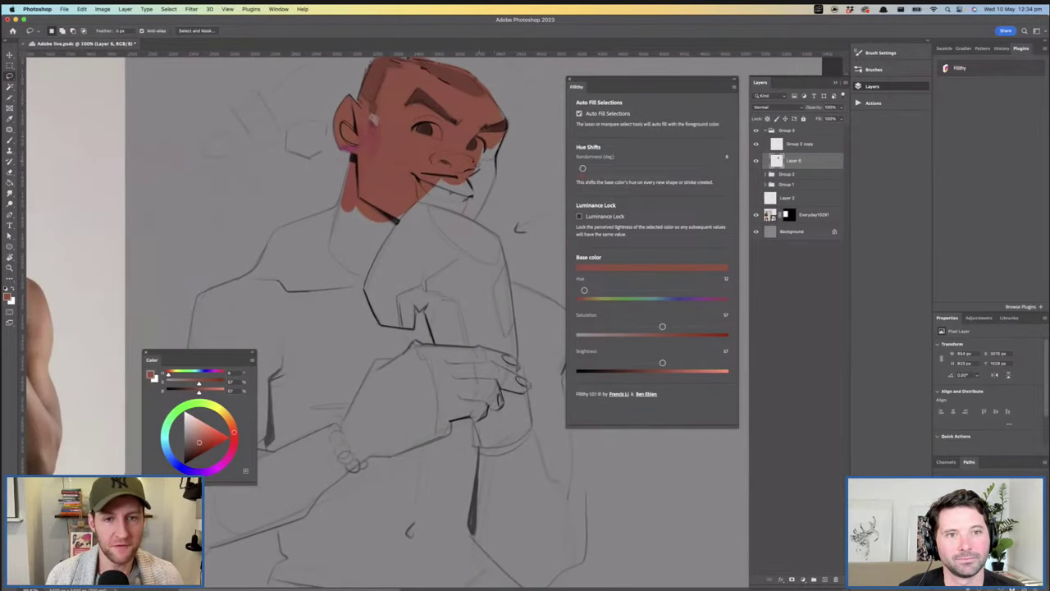
{"action": "scroll", "coordinate": [484, 144], "scroll_direction": "down", "scroll_amount": 3}
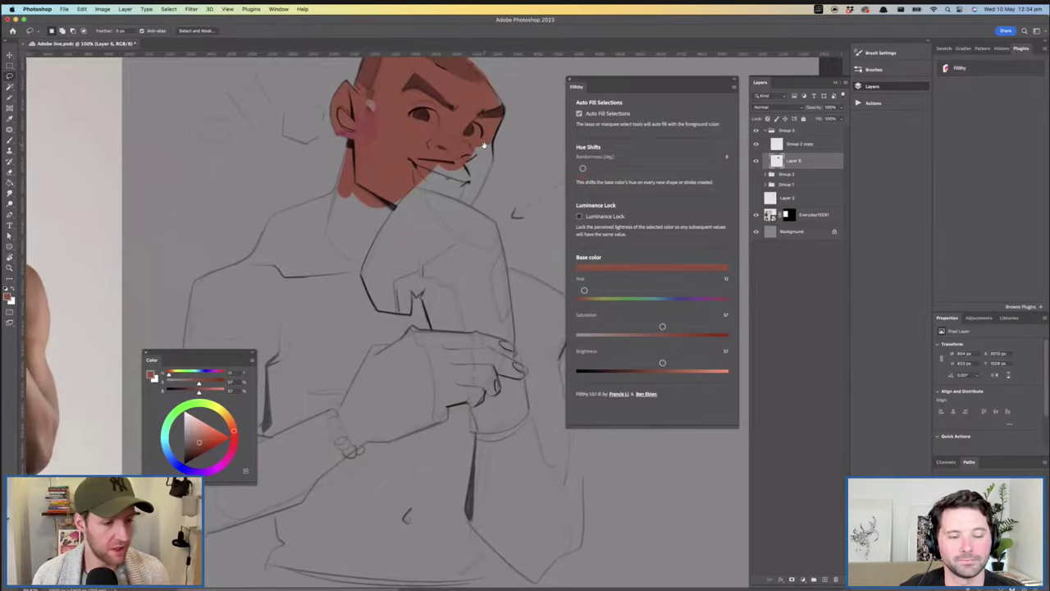
{"action": "mouse_move", "coordinate": [496, 138]}
{"action": "left_mouse_down"}
{"action": "mouse_move", "coordinate": [494, 153]}
{"action": "mouse_move", "coordinate": [472, 123]}
{"action": "mouse_move", "coordinate": [496, 148]}
{"action": "left_mouse_up"}
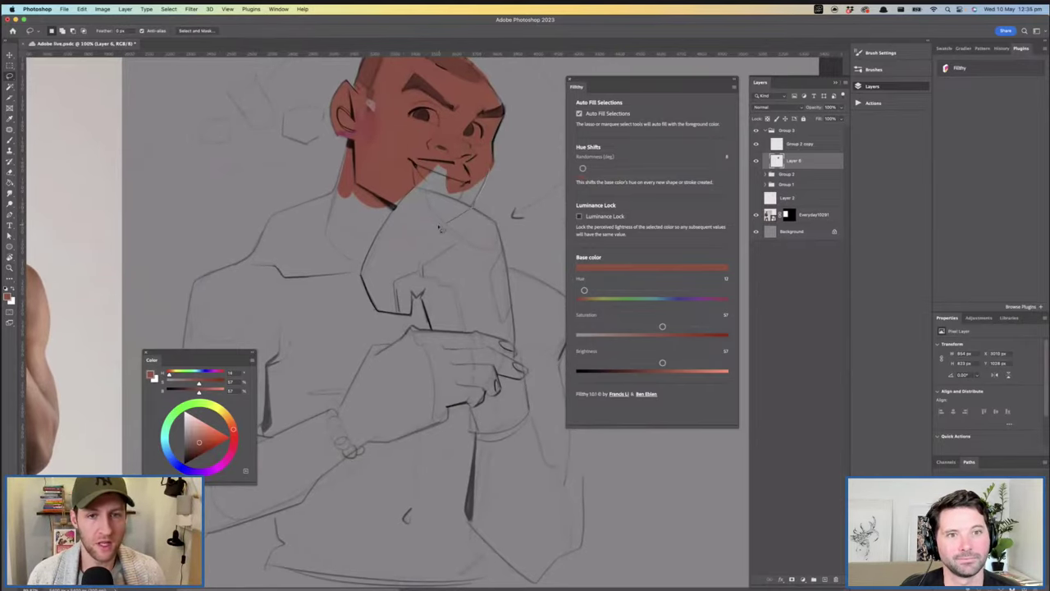
Lasso-fill the slope from the neck to the near shoulder and the adjoining edge of the neck with skin colour
{"action": "scroll", "coordinate": [440, 228], "scroll_direction": "left", "scroll_amount": 5}
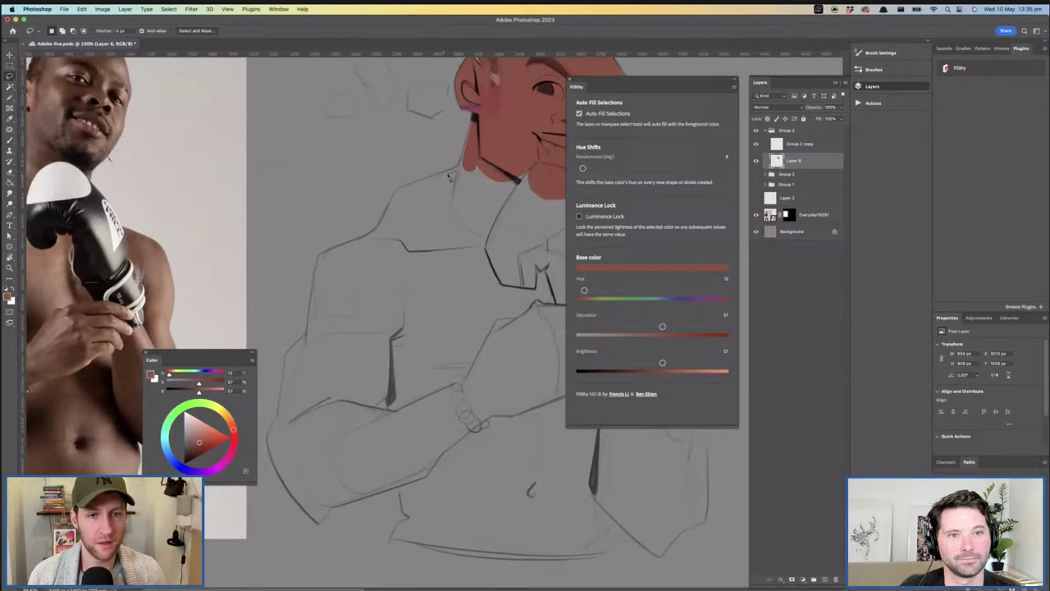
{"action": "mouse_move", "coordinate": [449, 175]}
{"action": "left_mouse_down"}
{"action": "mouse_move", "coordinate": [399, 201]}
{"action": "mouse_move", "coordinate": [410, 223]}
{"action": "mouse_move", "coordinate": [389, 215]}
{"action": "left_mouse_up"}
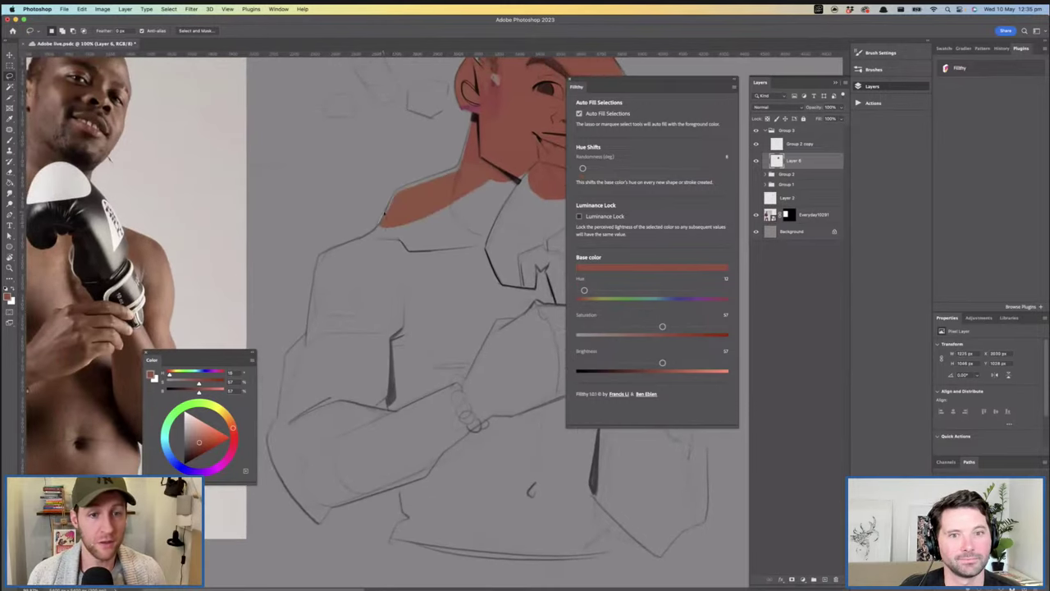
{"action": "left_click_drag", "start_coordinate": [470, 135], "coordinate": [489, 117]}
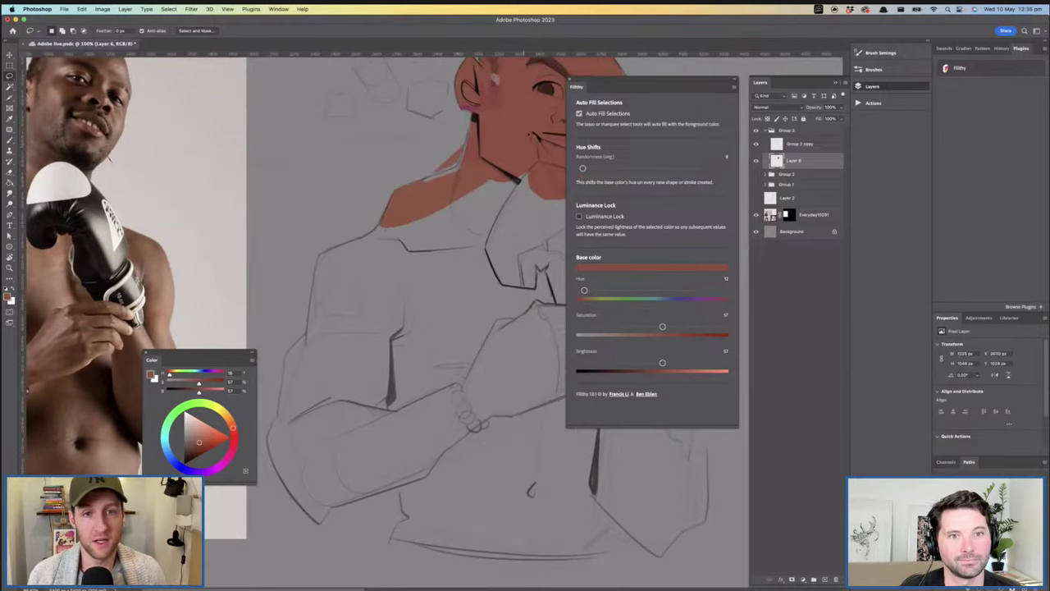
Lasso-fill the front of the neck, the upper chest and the raised glove area with hue-shifted skin colour
{"action": "scroll", "coordinate": [502, 171], "scroll_direction": "down", "scroll_amount": 1}
{"action": "mouse_move", "coordinate": [395, 188]}
{"action": "left_mouse_down"}
{"action": "mouse_move", "coordinate": [449, 164]}
{"action": "mouse_move", "coordinate": [465, 226]}
{"action": "mouse_move", "coordinate": [304, 207]}
{"action": "left_mouse_up"}
{"action": "mouse_move", "coordinate": [461, 171]}
{"action": "left_mouse_down"}
{"action": "mouse_move", "coordinate": [478, 261]}
{"action": "mouse_move", "coordinate": [360, 158]}
{"action": "left_mouse_up"}
{"action": "scroll", "coordinate": [385, 181], "scroll_direction": "left", "scroll_amount": 10}
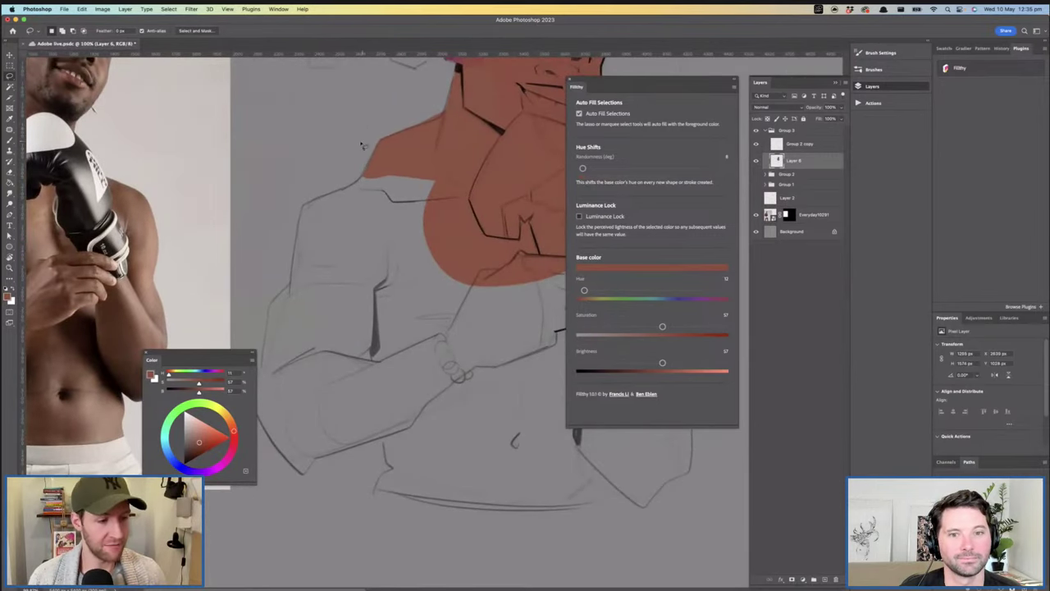
Lasso-fill the near shoulder and the top of the upper arm with skin colour
{"action": "mouse_move", "coordinate": [424, 194]}
{"action": "left_mouse_down"}
{"action": "mouse_move", "coordinate": [416, 215]}
{"action": "mouse_move", "coordinate": [331, 216]}
{"action": "mouse_move", "coordinate": [315, 291]}
{"action": "mouse_move", "coordinate": [366, 299]}
{"action": "mouse_move", "coordinate": [445, 184]}
{"action": "left_mouse_up"}
{"action": "scroll", "coordinate": [337, 193], "scroll_direction": "up", "scroll_amount": 3}
{"action": "left_click_drag", "start_coordinate": [443, 202], "coordinate": [333, 224]}
{"action": "scroll", "coordinate": [332, 224], "scroll_direction": "right", "scroll_amount": 3}
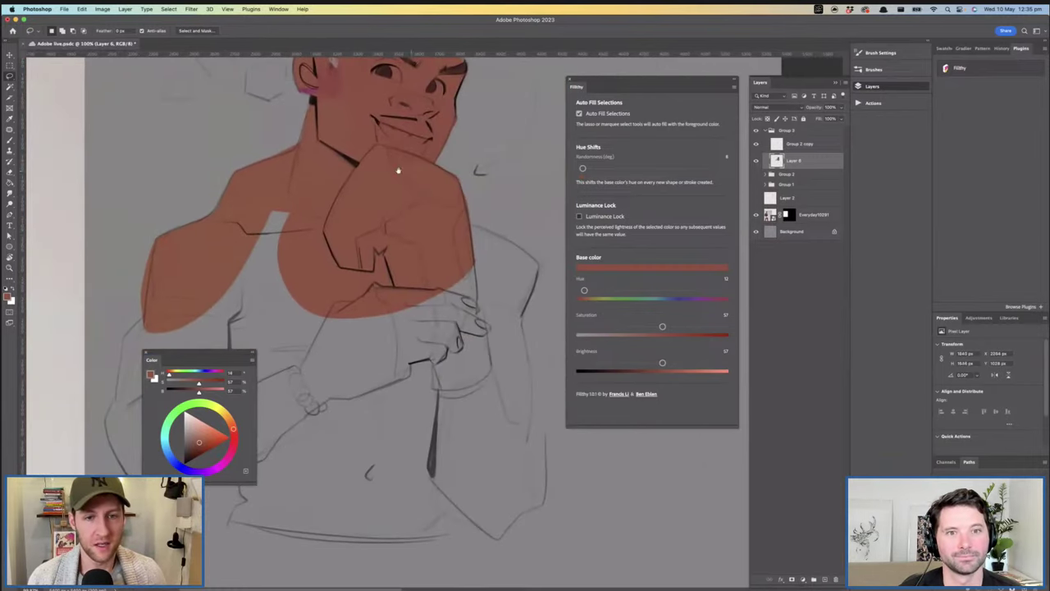
Lasso-fill the far shoulder and the open gap between the near shoulder and the chest
{"action": "mouse_move", "coordinate": [470, 229]}
{"action": "left_mouse_down"}
{"action": "mouse_move", "coordinate": [509, 242]}
{"action": "mouse_move", "coordinate": [539, 271]}
{"action": "mouse_move", "coordinate": [456, 299]}
{"action": "left_mouse_up"}
{"action": "mouse_move", "coordinate": [523, 251]}
{"action": "left_mouse_down"}
{"action": "mouse_move", "coordinate": [532, 303]}
{"action": "mouse_move", "coordinate": [508, 327]}
{"action": "mouse_move", "coordinate": [481, 321]}
{"action": "left_mouse_up"}
{"action": "left_click_drag", "start_coordinate": [513, 268], "coordinate": [636, 263]}
{"action": "mouse_move", "coordinate": [397, 201]}
{"action": "left_mouse_down"}
{"action": "mouse_move", "coordinate": [315, 307]}
{"action": "mouse_move", "coordinate": [415, 197]}
{"action": "left_mouse_up"}
{"action": "mouse_move", "coordinate": [481, 288]}
{"action": "left_mouse_down"}
{"action": "mouse_move", "coordinate": [438, 290]}
{"action": "mouse_move", "coordinate": [472, 283]}
{"action": "mouse_move", "coordinate": [515, 333]}
{"action": "left_mouse_up"}
{"action": "key", "text": "l"}
{"action": "left_click_drag", "start_coordinate": [439, 289], "coordinate": [571, 241]}
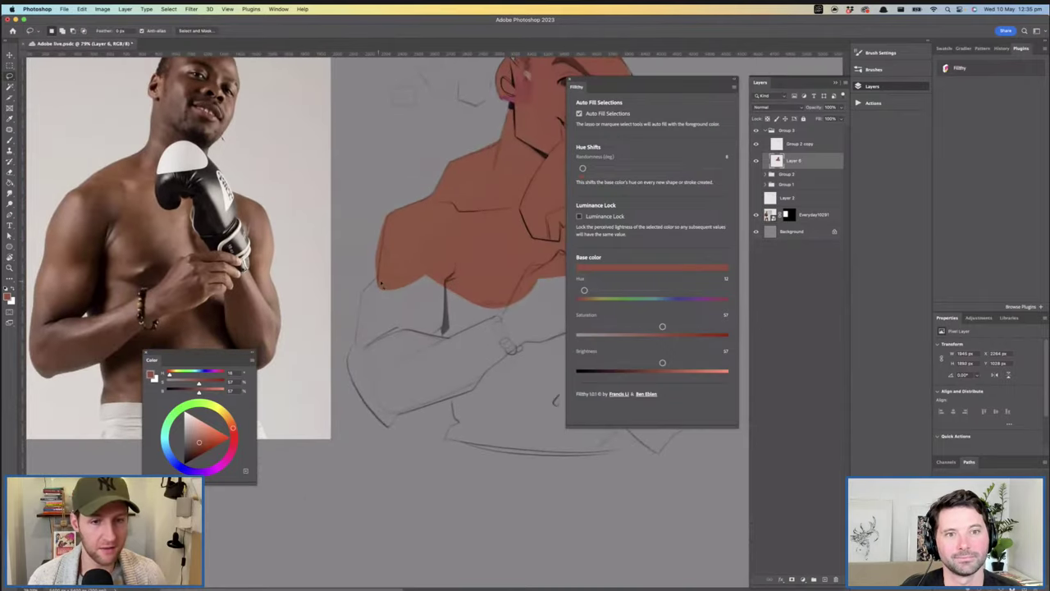
Lasso-fill the near upper arm, elbow and forearm with hue-shifted skin colour
{"action": "left_click_drag", "start_coordinate": [378, 281], "coordinate": [361, 336]}
{"action": "mouse_move", "coordinate": [392, 267]}
{"action": "left_mouse_down"}
{"action": "mouse_move", "coordinate": [359, 313]}
{"action": "mouse_move", "coordinate": [361, 303]}
{"action": "mouse_move", "coordinate": [386, 338]}
{"action": "left_mouse_up"}
{"action": "mouse_move", "coordinate": [458, 280]}
{"action": "left_mouse_down"}
{"action": "mouse_move", "coordinate": [409, 285]}
{"action": "mouse_move", "coordinate": [402, 300]}
{"action": "mouse_move", "coordinate": [400, 245]}
{"action": "left_mouse_up"}
{"action": "mouse_move", "coordinate": [311, 289]}
{"action": "left_mouse_down"}
{"action": "mouse_move", "coordinate": [305, 332]}
{"action": "mouse_move", "coordinate": [343, 402]}
{"action": "mouse_move", "coordinate": [371, 352]}
{"action": "mouse_move", "coordinate": [345, 381]}
{"action": "mouse_move", "coordinate": [407, 356]}
{"action": "left_mouse_up"}
Lasso-fill the torso from the folded arm down to the waistline with skin colour
{"action": "scroll", "coordinate": [382, 293], "scroll_direction": "right", "scroll_amount": 3}
{"action": "mouse_move", "coordinate": [307, 359]}
{"action": "left_mouse_down"}
{"action": "mouse_move", "coordinate": [297, 391]}
{"action": "mouse_move", "coordinate": [314, 366]}
{"action": "left_mouse_up"}
{"action": "left_click_drag", "start_coordinate": [422, 328], "coordinate": [420, 328]}
{"action": "scroll", "coordinate": [421, 329], "scroll_direction": "right", "scroll_amount": 3}
{"action": "mouse_move", "coordinate": [320, 425]}
{"action": "left_mouse_down"}
{"action": "mouse_move", "coordinate": [482, 433]}
{"action": "mouse_move", "coordinate": [493, 410]}
{"action": "mouse_move", "coordinate": [493, 281]}
{"action": "mouse_move", "coordinate": [333, 287]}
{"action": "left_mouse_up"}
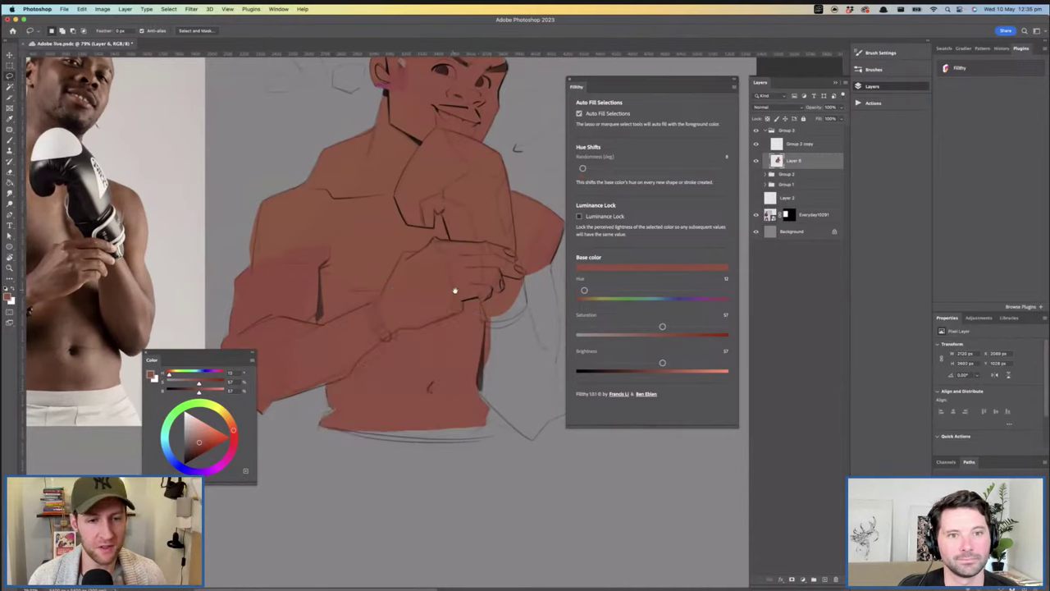
Lasso-fill the far arm down to its elbow and the remaining gaps along the waistline
{"action": "scroll", "coordinate": [455, 290], "scroll_direction": "right", "scroll_amount": 5}
{"action": "scroll", "coordinate": [454, 291], "scroll_direction": "down", "scroll_amount": 2}
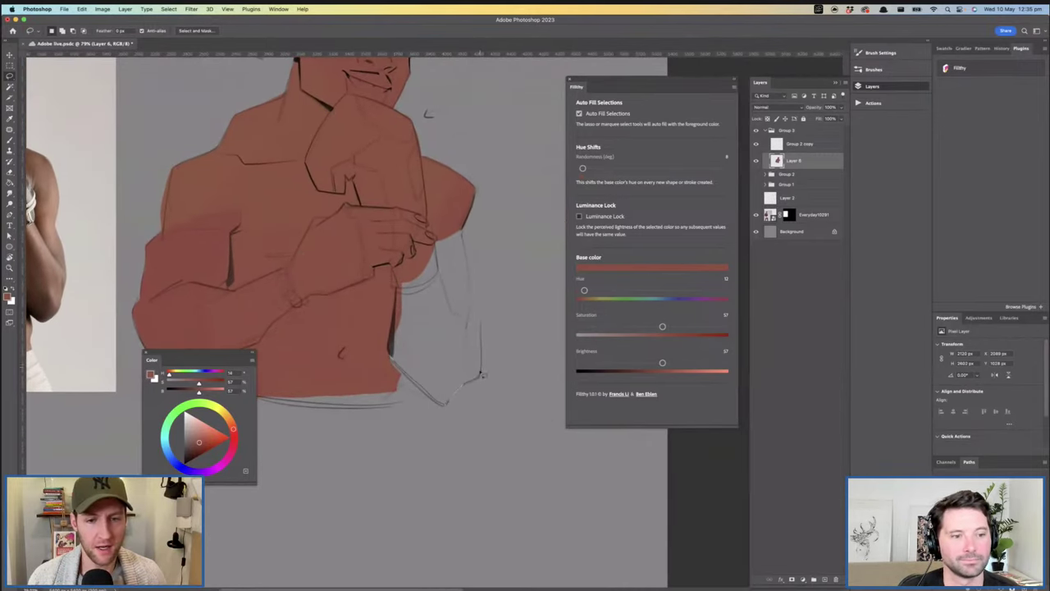
{"action": "scroll", "coordinate": [488, 252], "scroll_direction": "left", "scroll_amount": 4}
{"action": "scroll", "coordinate": [487, 253], "scroll_direction": "up", "scroll_amount": 2}
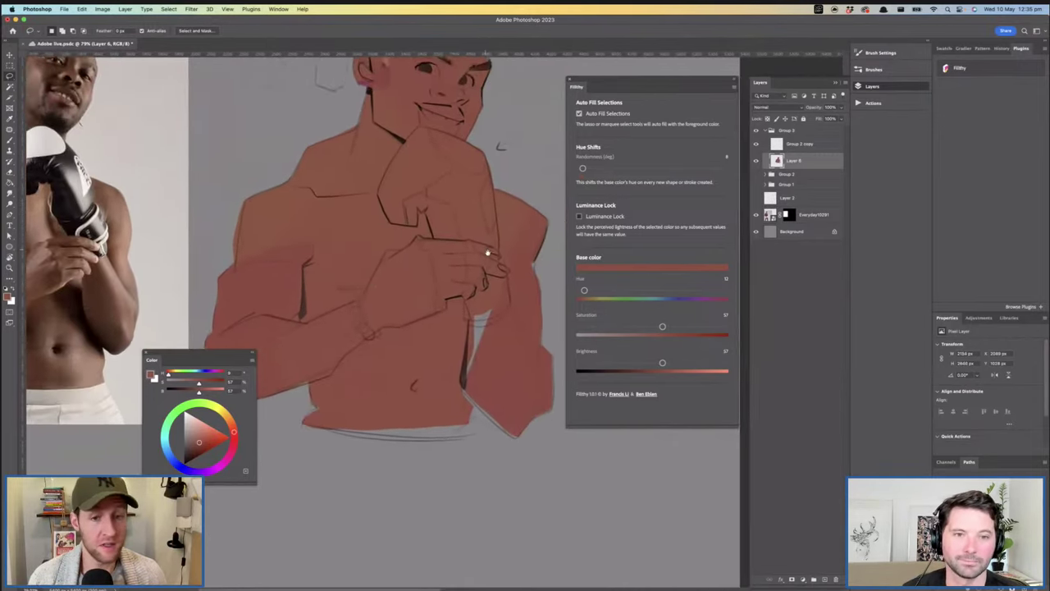
{"action": "left_click_drag", "start_coordinate": [487, 252], "coordinate": [483, 246]}
{"action": "mouse_move", "coordinate": [480, 379]}
{"action": "left_mouse_down"}
{"action": "mouse_move", "coordinate": [499, 364]}
{"action": "mouse_move", "coordinate": [490, 414]}
{"action": "mouse_move", "coordinate": [367, 411]}
{"action": "left_mouse_up"}
{"action": "left_click_drag", "start_coordinate": [507, 302], "coordinate": [464, 350]}
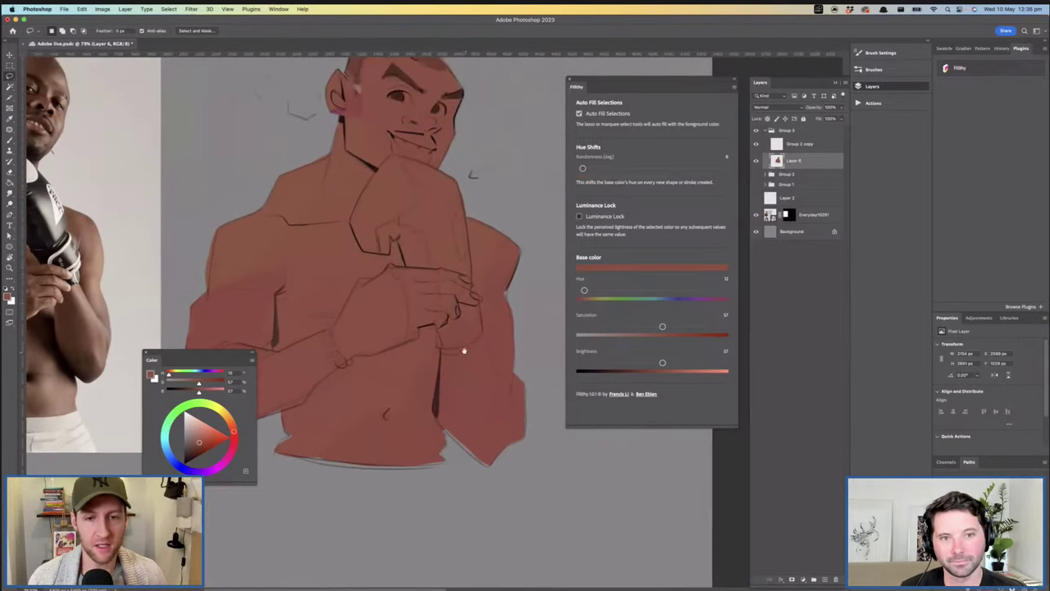
Examine the skin colour fills up close across the face, hand and shoulders
{"action": "scroll", "coordinate": [464, 351], "scroll_direction": "up", "scroll_amount": 6}
{"action": "scroll", "coordinate": [464, 351], "scroll_direction": "left", "scroll_amount": 2}
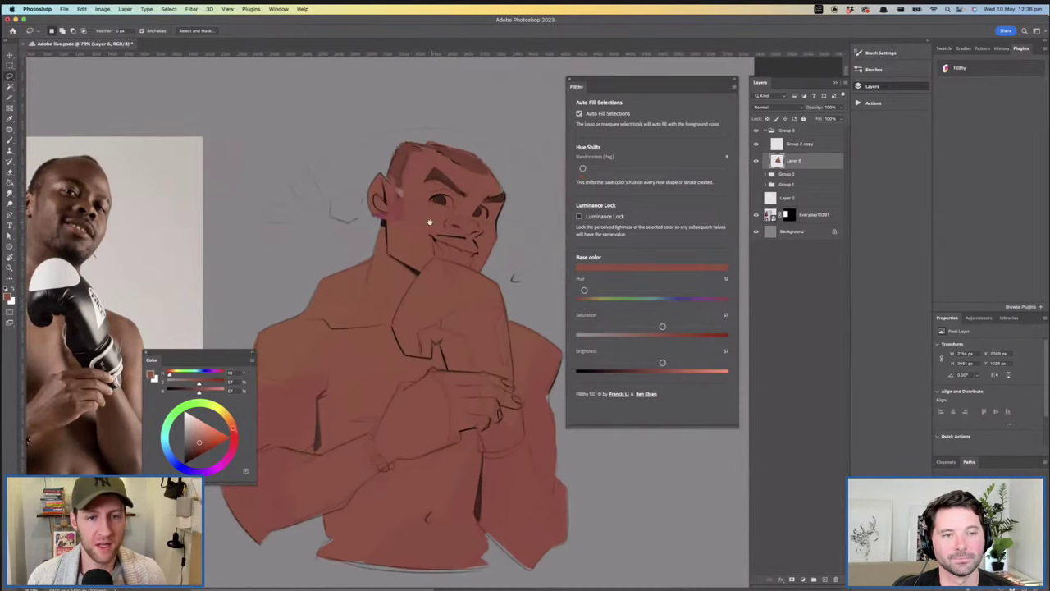
{"action": "scroll", "coordinate": [429, 221], "scroll_direction": "up", "scroll_amount": 5}
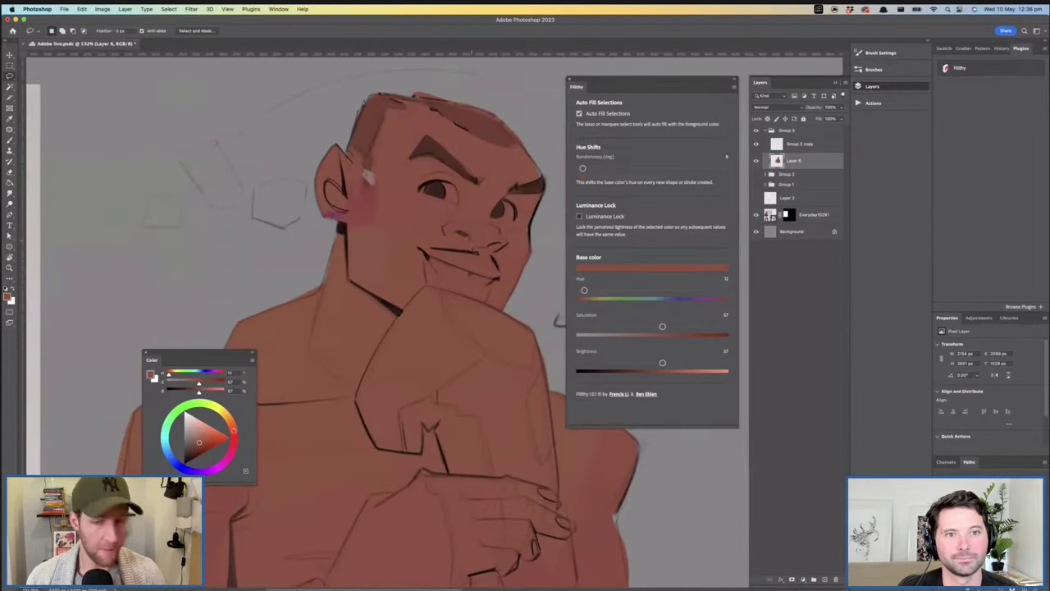
{"action": "left_click_drag", "start_coordinate": [448, 163], "coordinate": [434, 188]}
{"action": "left_click_drag", "start_coordinate": [476, 258], "coordinate": [499, 219]}
{"action": "scroll", "coordinate": [519, 239], "scroll_direction": "down", "scroll_amount": 3}
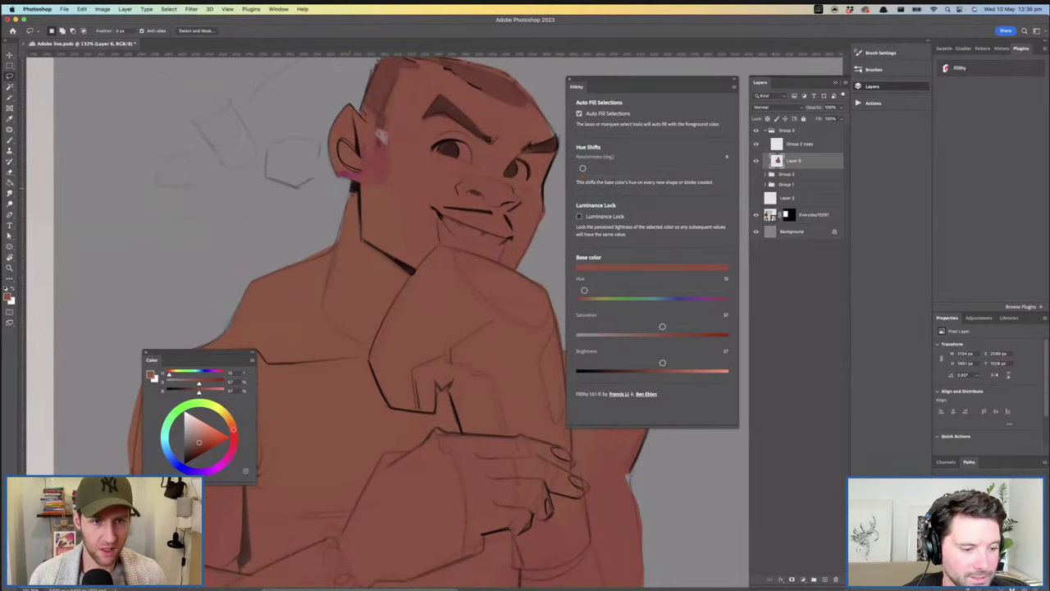
{"action": "scroll", "coordinate": [449, 189], "scroll_direction": "right", "scroll_amount": 3}
{"action": "scroll", "coordinate": [449, 190], "scroll_direction": "up", "scroll_amount": 2}
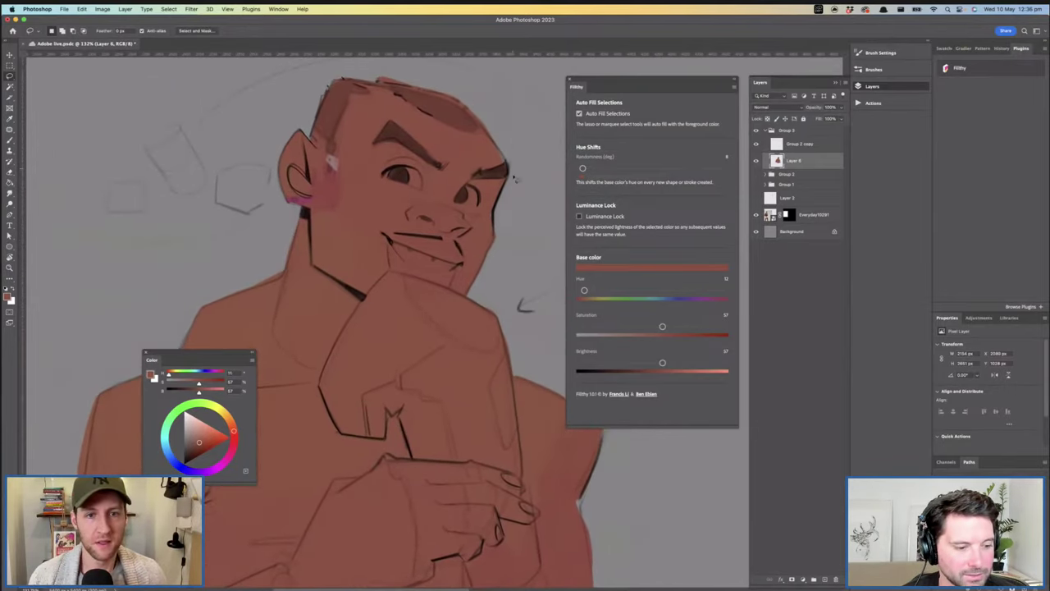
{"action": "left_click_drag", "start_coordinate": [492, 176], "coordinate": [497, 183]}
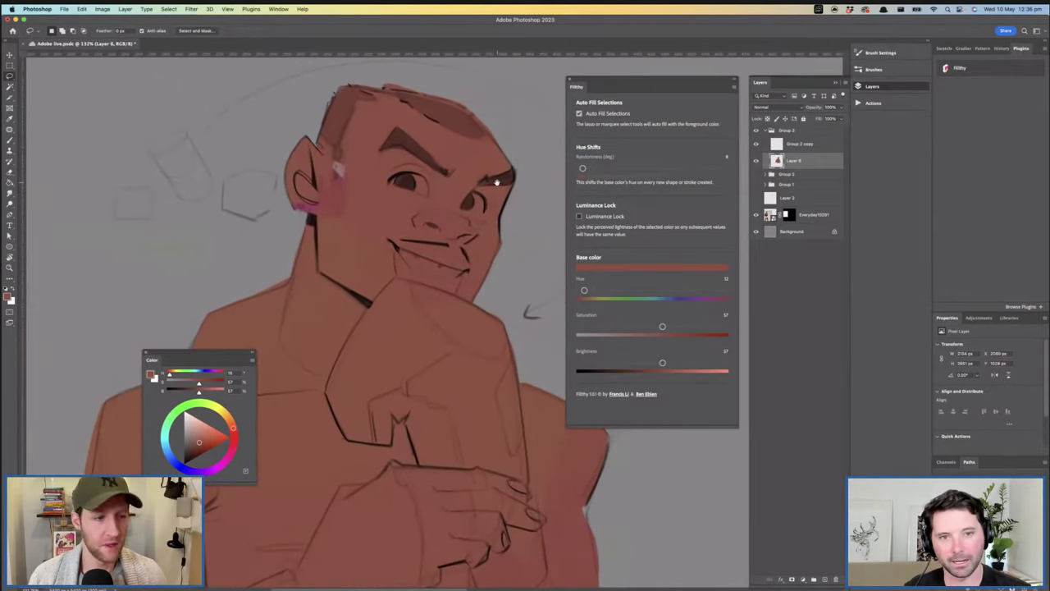
{"action": "left_click_drag", "start_coordinate": [509, 328], "coordinate": [514, 310]}
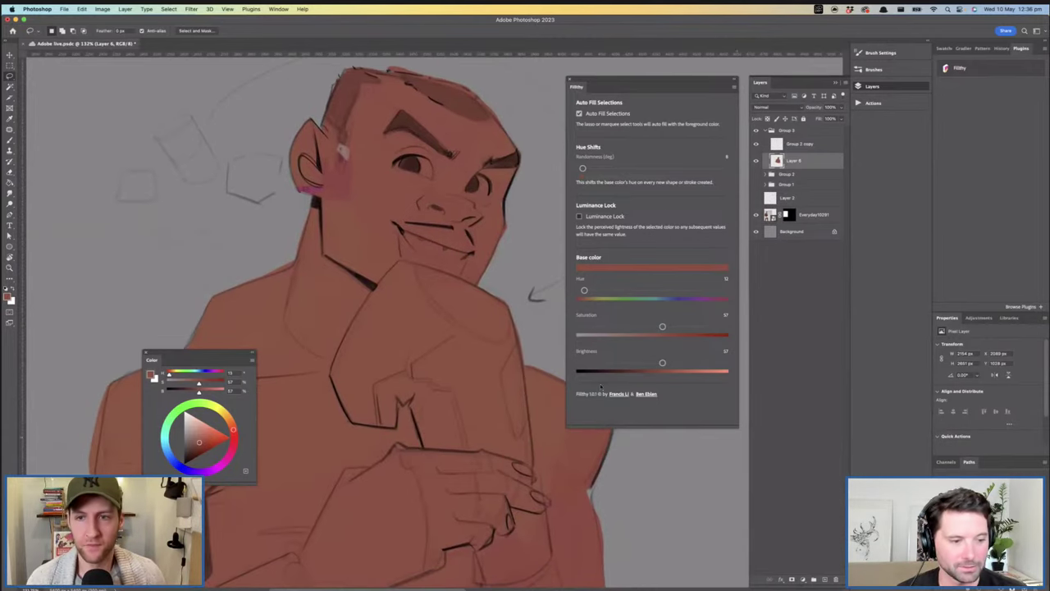
Add a new layer and lasso-fill the whites of both eyes with a pale beige of saturation 20 and brightness 72
{"action": "left_click", "coordinate": [826, 580]}
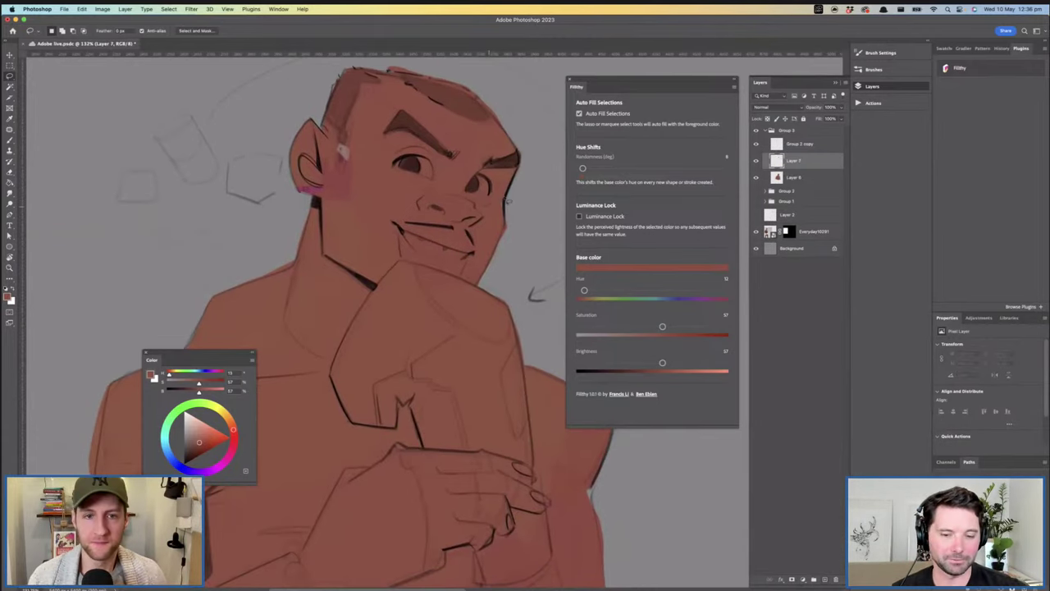
{"action": "left_click_drag", "start_coordinate": [507, 201], "coordinate": [510, 201]}
{"action": "mouse_move", "coordinate": [198, 384]}
{"action": "left_mouse_down"}
{"action": "mouse_move", "coordinate": [176, 386]}
{"action": "mouse_move", "coordinate": [206, 391]}
{"action": "left_mouse_up"}
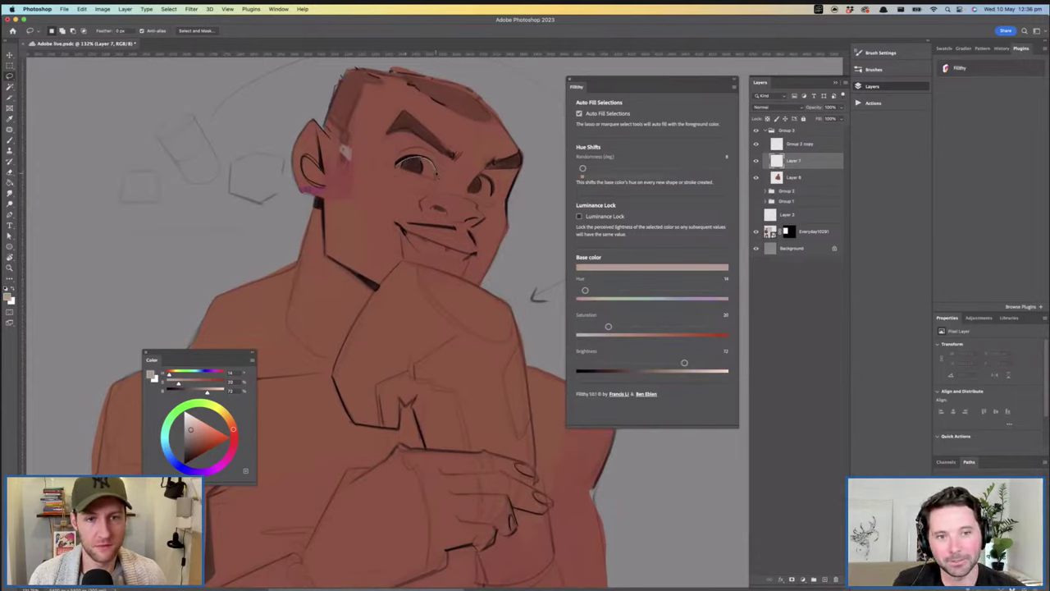
{"action": "mouse_move", "coordinate": [401, 167]}
{"action": "left_mouse_down"}
{"action": "mouse_move", "coordinate": [427, 181]}
{"action": "mouse_move", "coordinate": [452, 176]}
{"action": "left_mouse_up"}
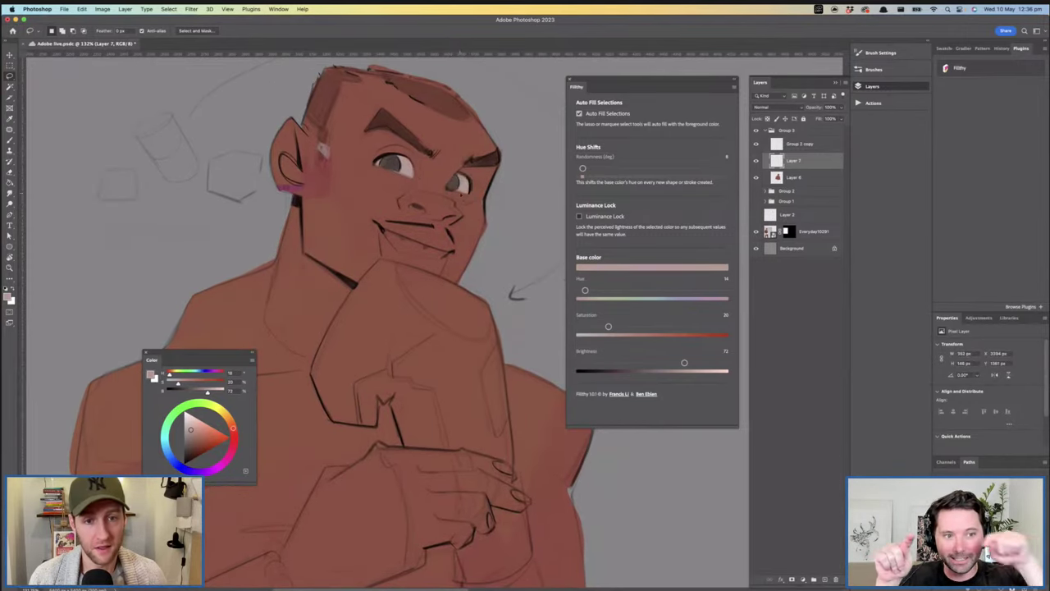
{"action": "left_click_drag", "start_coordinate": [469, 182], "coordinate": [450, 185]}
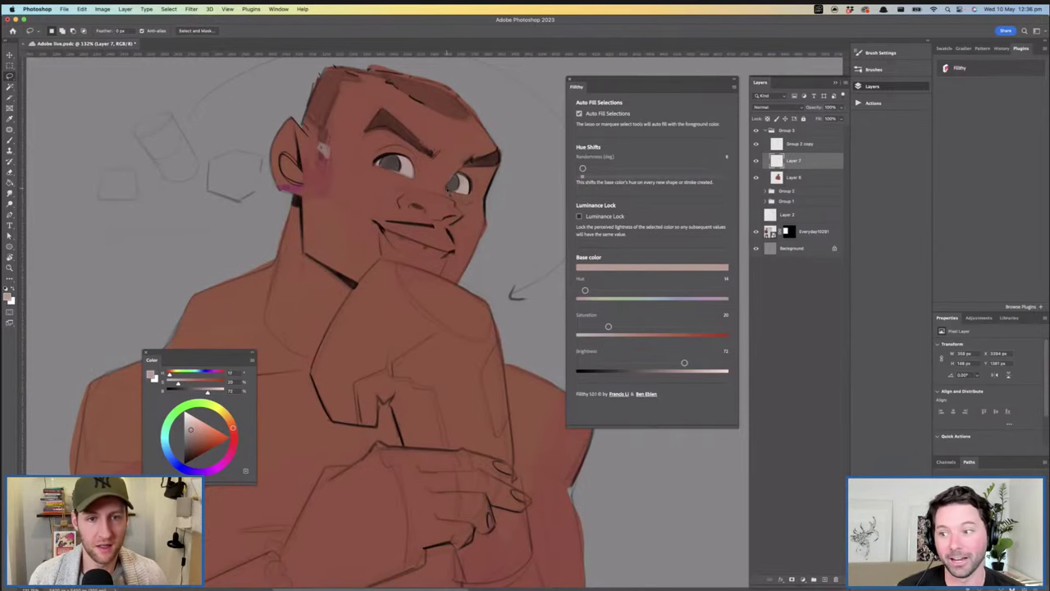
Lasso-fill the teeth inside the smile with the same pale beige
{"action": "key", "text": "i"}
{"action": "key", "text": "l"}
{"action": "left_click_drag", "start_coordinate": [412, 193], "coordinate": [405, 176]}
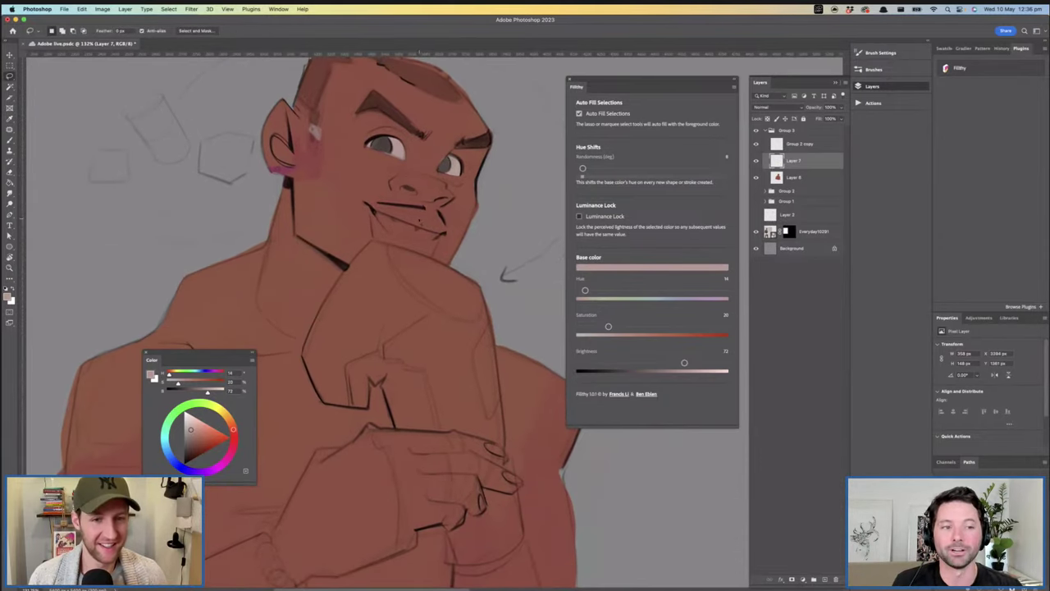
{"action": "mouse_move", "coordinate": [375, 210]}
{"action": "left_mouse_down"}
{"action": "mouse_move", "coordinate": [435, 239]}
{"action": "mouse_move", "coordinate": [392, 236]}
{"action": "mouse_move", "coordinate": [375, 212]}
{"action": "left_mouse_up"}
{"action": "key", "text": "z"}
{"action": "mouse_move", "coordinate": [466, 225]}
{"action": "left_mouse_down"}
{"action": "mouse_move", "coordinate": [441, 218]}
{"action": "mouse_move", "coordinate": [464, 258]}
{"action": "left_mouse_up"}
{"action": "key", "text": "l"}
{"action": "scroll", "coordinate": [464, 258], "scroll_direction": "up", "scroll_amount": 3}
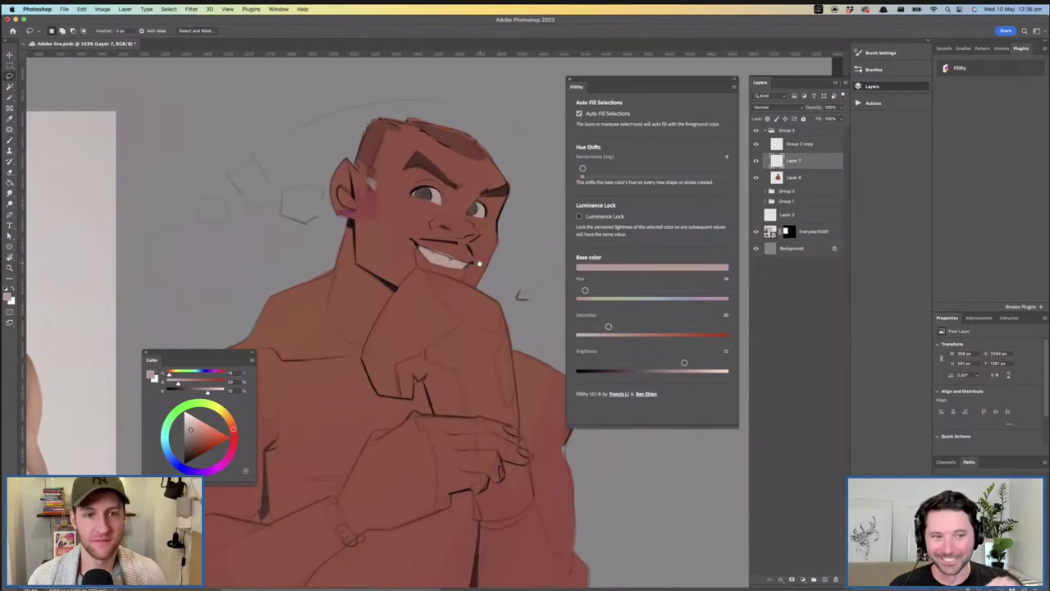
Examine the eye and teeth fills on the face from close up and farther out
{"action": "key", "text": "z"}
{"action": "left_click_drag", "start_coordinate": [456, 210], "coordinate": [467, 213]}
{"action": "scroll", "coordinate": [467, 213], "scroll_direction": "up", "scroll_amount": 2}
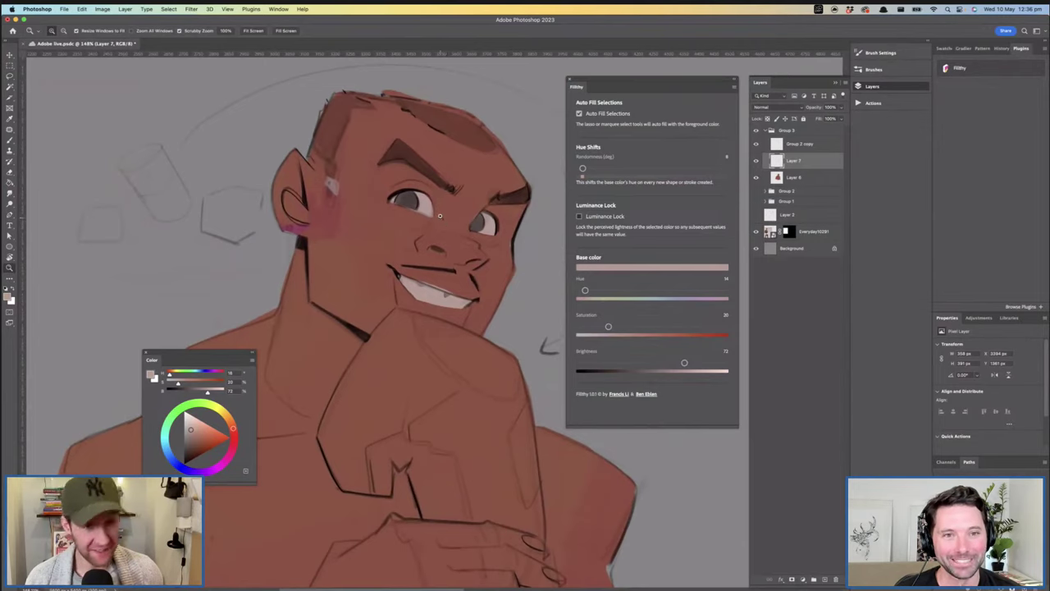
{"action": "key", "text": "l"}
{"action": "mouse_move", "coordinate": [460, 241]}
{"action": "left_mouse_down"}
{"action": "mouse_move", "coordinate": [453, 228]}
{"action": "mouse_move", "coordinate": [434, 233]}
{"action": "mouse_move", "coordinate": [447, 208]}
{"action": "mouse_move", "coordinate": [451, 237]}
{"action": "left_mouse_up"}
{"action": "key", "text": "z"}
{"action": "left_click_drag", "start_coordinate": [450, 241], "coordinate": [431, 253]}
{"action": "key", "text": "l"}
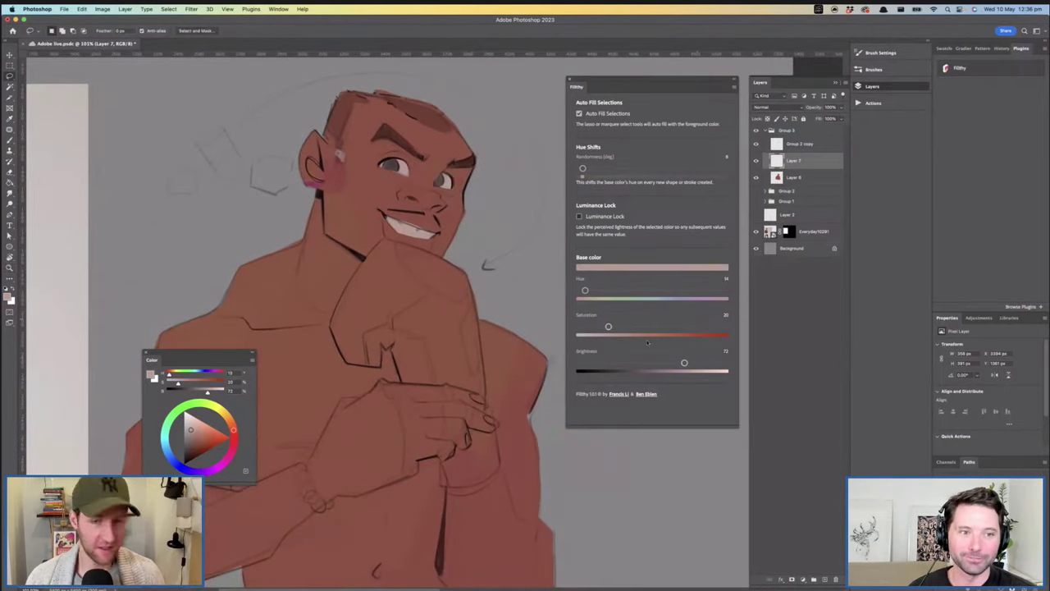
Add another layer for the glove and set a dark muted purple with hue 307 and brightness 39
{"action": "left_click", "coordinate": [824, 579]}
{"action": "left_click_drag", "start_coordinate": [395, 265], "coordinate": [399, 244]}
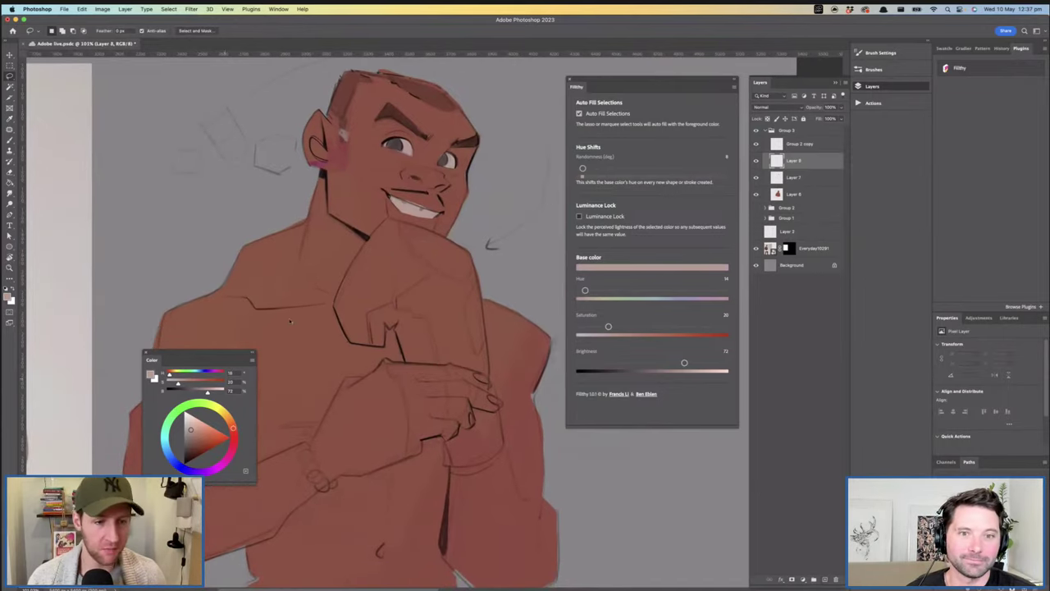
{"action": "left_click_drag", "start_coordinate": [192, 428], "coordinate": [188, 448]}
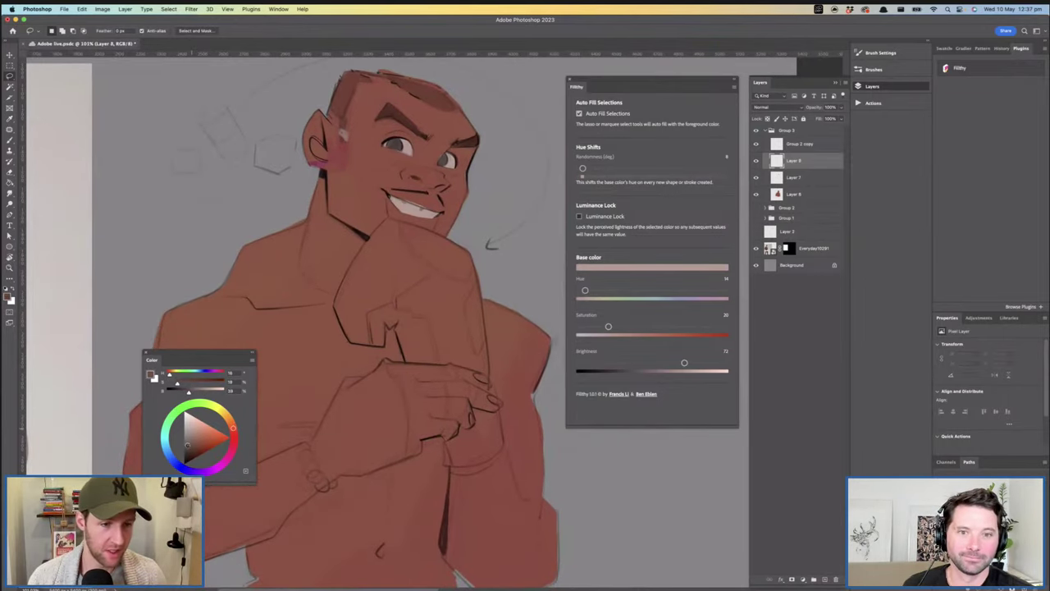
{"action": "left_click_drag", "start_coordinate": [170, 375], "coordinate": [214, 375]}
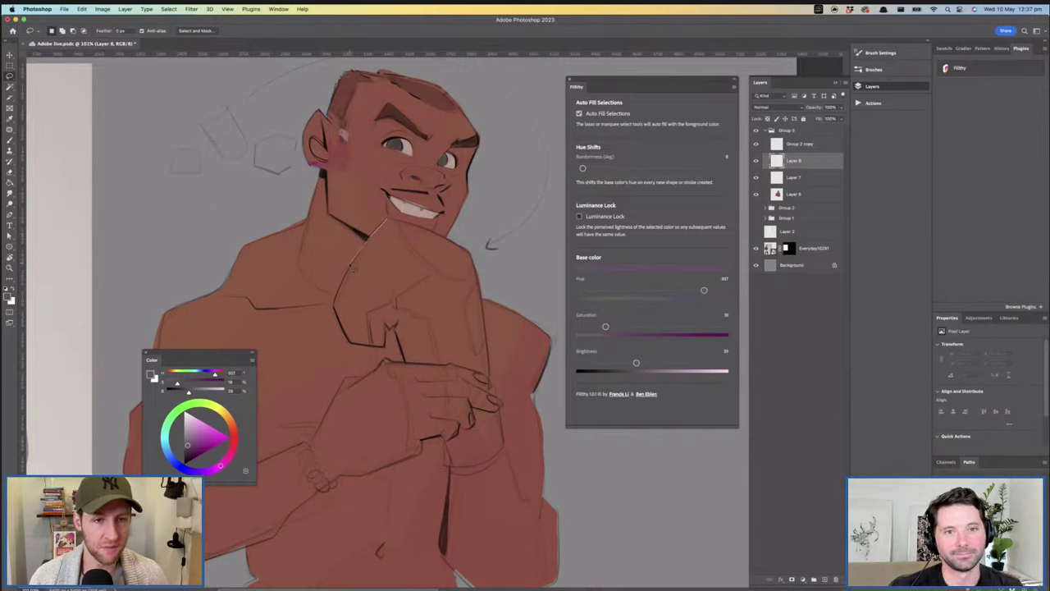
Trace the outline of the raised boxing glove with the lasso and auto-fill it with the purple
{"action": "left_click", "coordinate": [334, 303]}
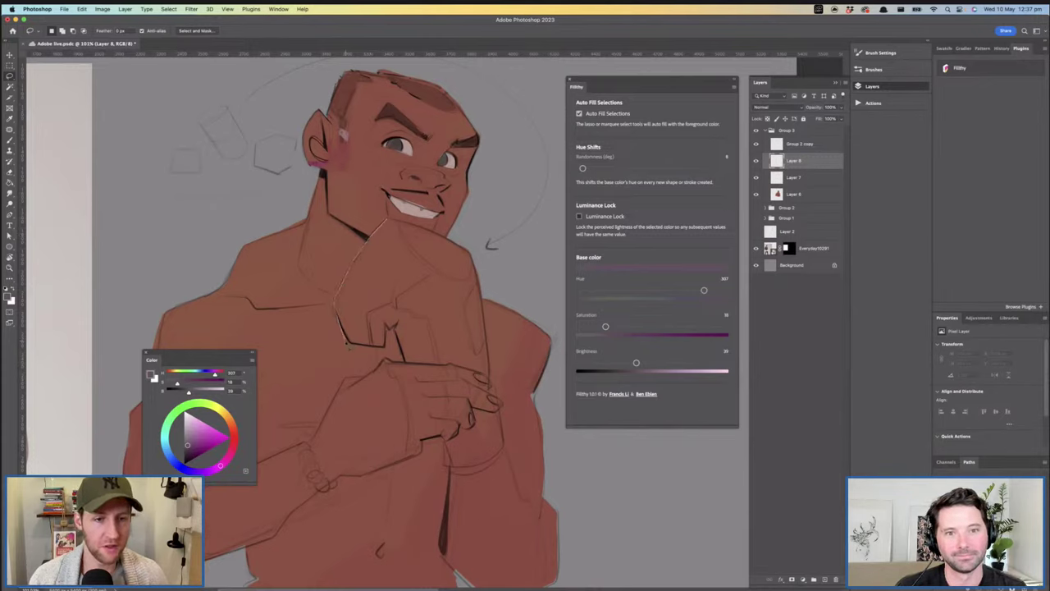
{"action": "left_click", "coordinate": [350, 343]}
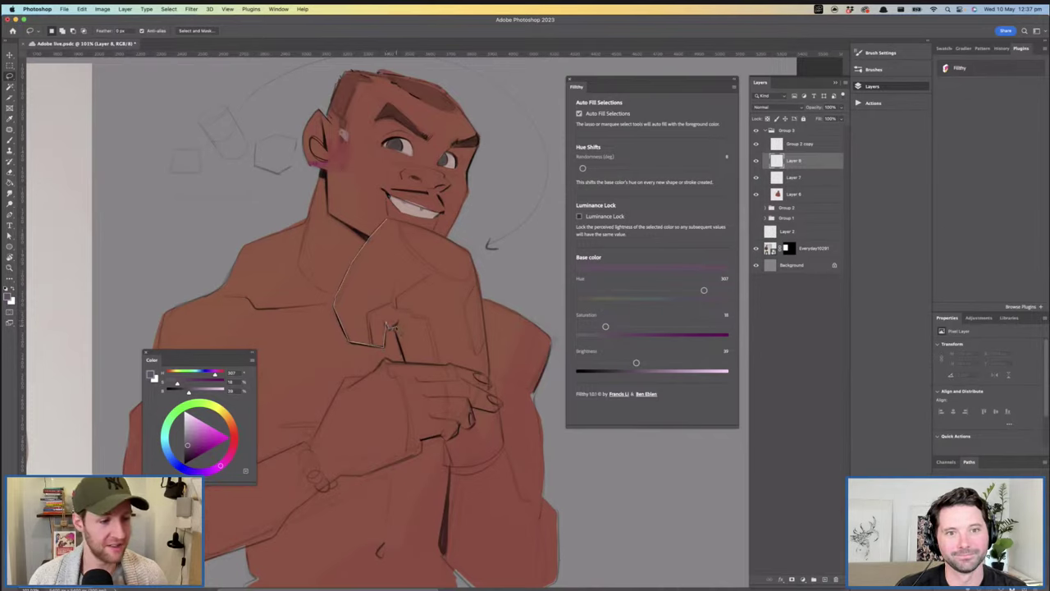
{"action": "left_click", "coordinate": [404, 362]}
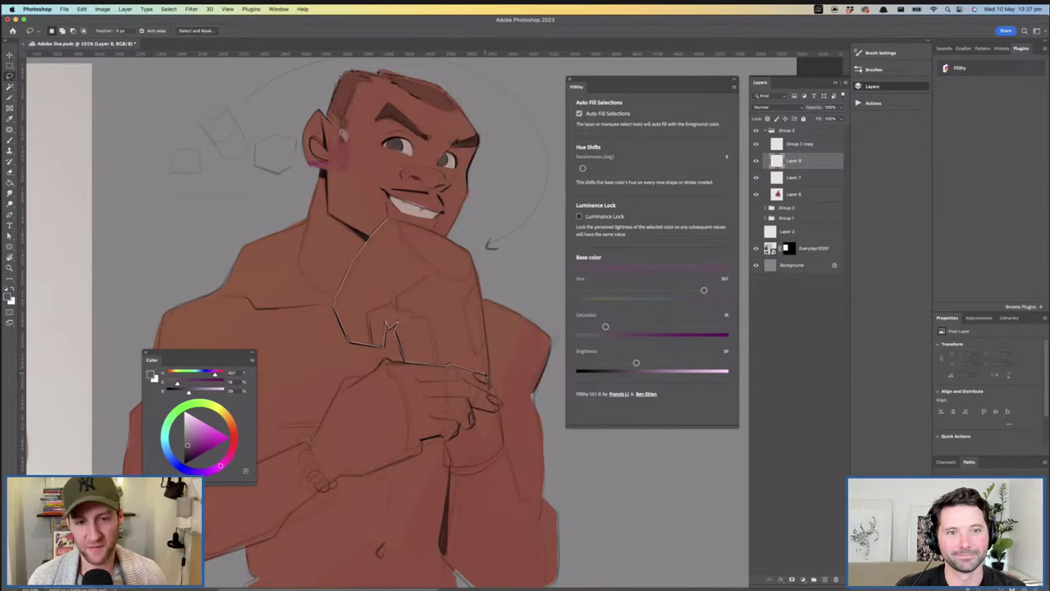
{"action": "left_click", "coordinate": [489, 377]}
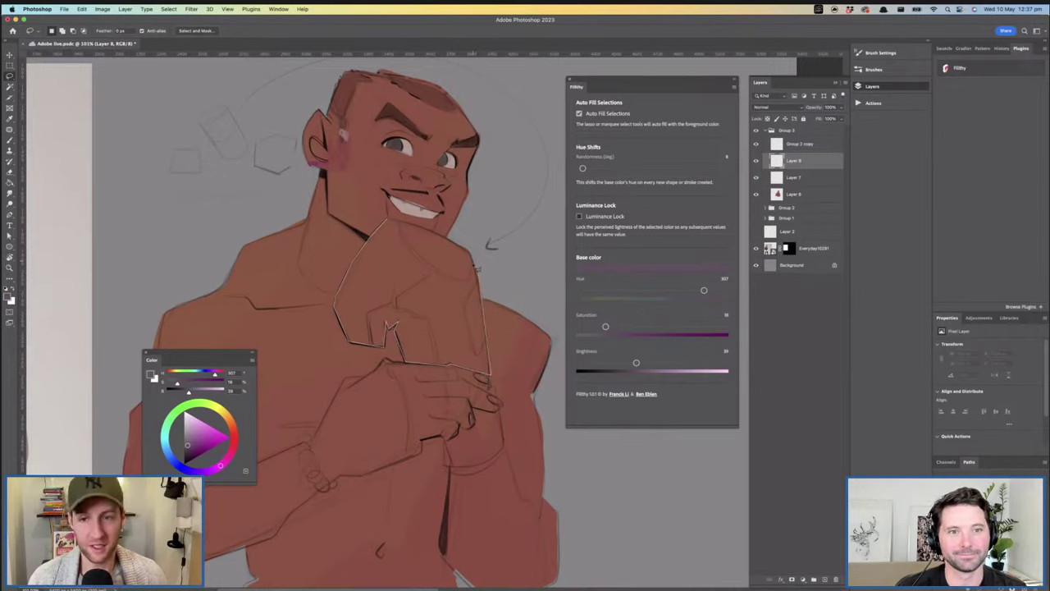
{"action": "left_click", "coordinate": [474, 257]}
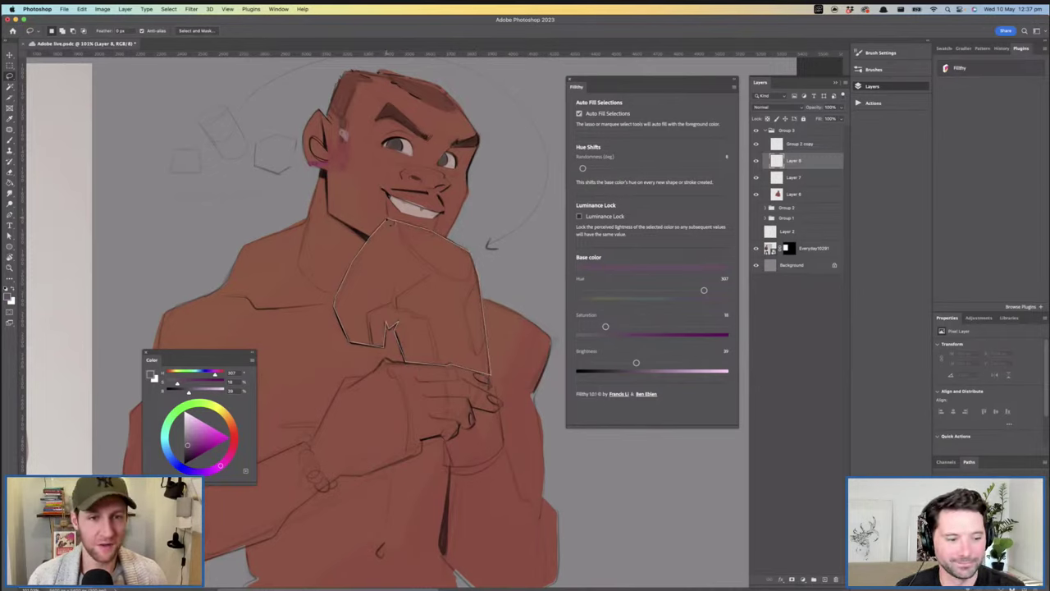
{"action": "left_click", "coordinate": [394, 220]}
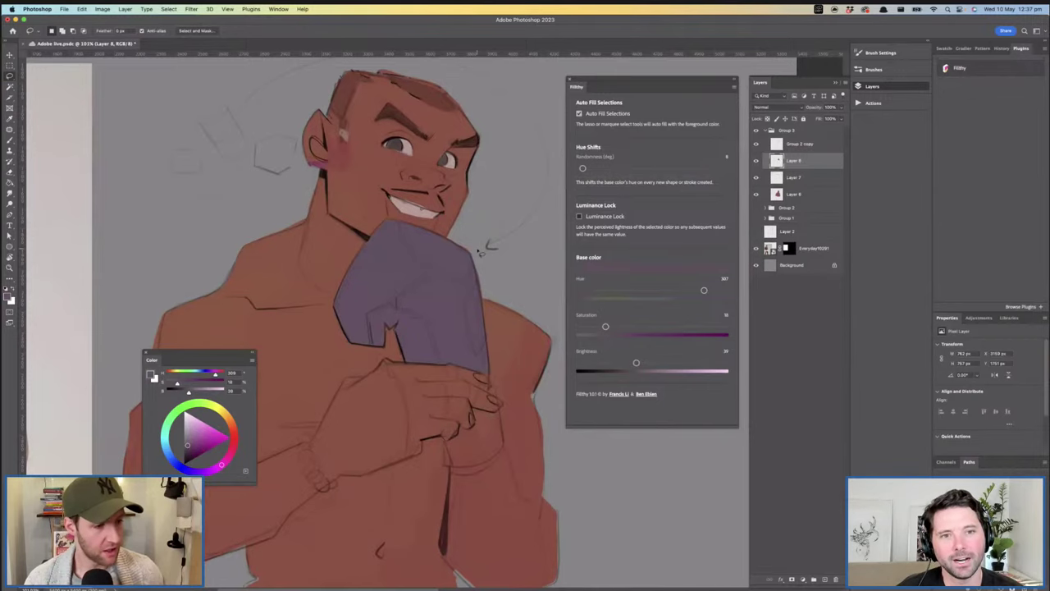
{"action": "left_click_drag", "start_coordinate": [491, 263], "coordinate": [501, 287]}
{"action": "scroll", "coordinate": [500, 288], "scroll_direction": "up", "scroll_amount": 2}
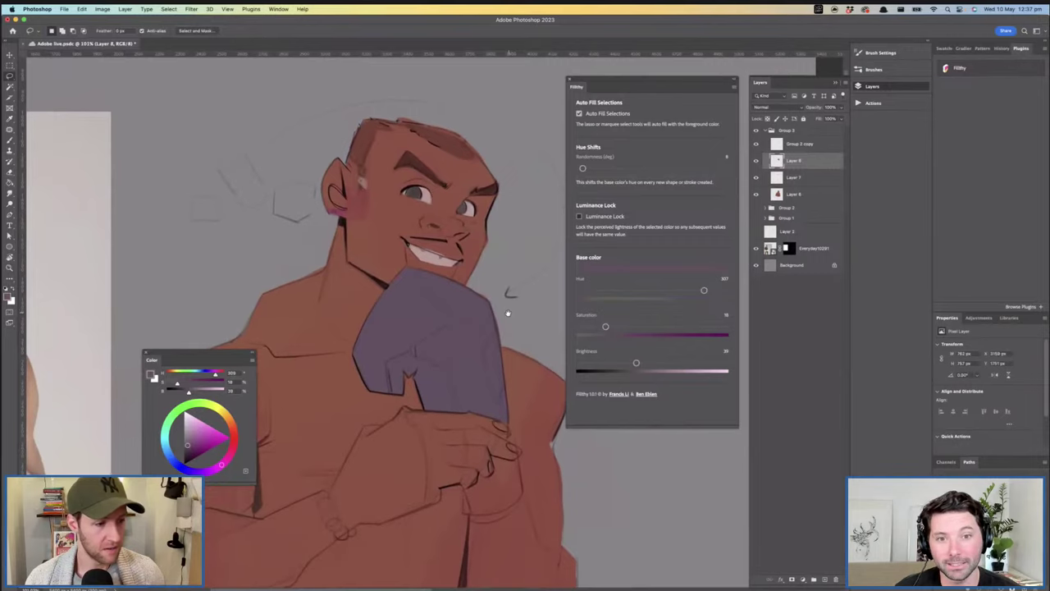
{"action": "left_click_drag", "start_coordinate": [478, 273], "coordinate": [484, 257]}
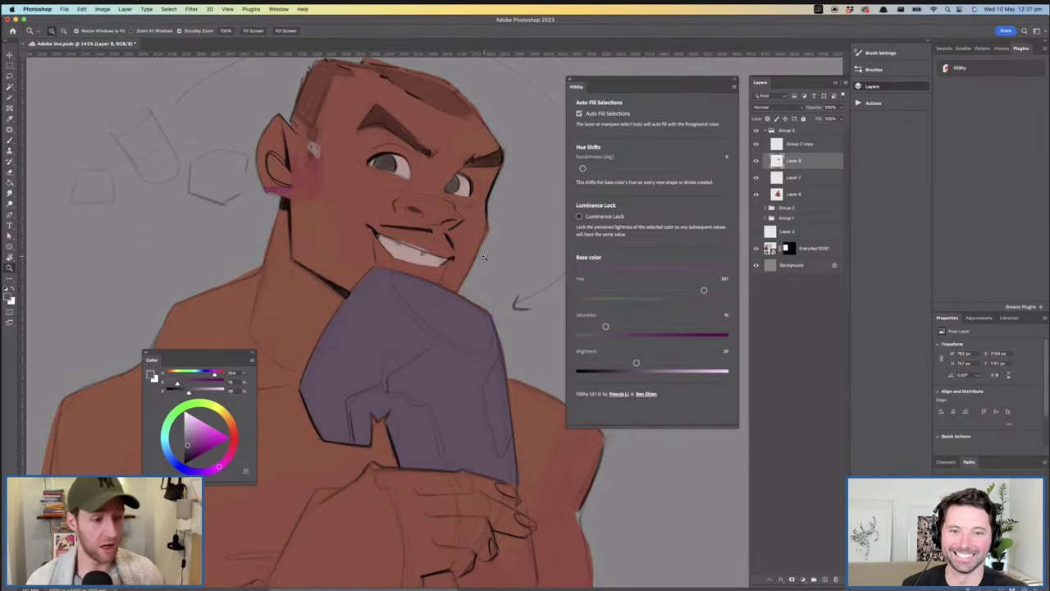
Lasso-fill the lower part of the glove beneath the gripping hand with the same muted purple
{"action": "scroll", "coordinate": [498, 281], "scroll_direction": "down", "scroll_amount": 5}
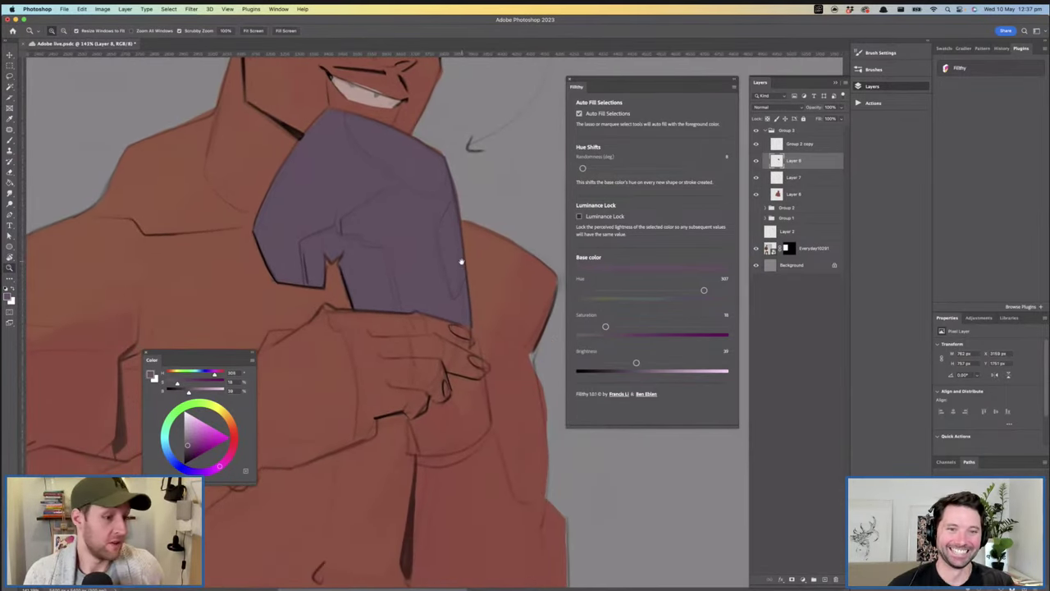
{"action": "key", "text": "l"}
{"action": "mouse_move", "coordinate": [469, 353]}
{"action": "left_mouse_down"}
{"action": "mouse_move", "coordinate": [491, 430]}
{"action": "mouse_move", "coordinate": [481, 446]}
{"action": "mouse_move", "coordinate": [418, 457]}
{"action": "mouse_move", "coordinate": [410, 413]}
{"action": "mouse_move", "coordinate": [433, 396]}
{"action": "mouse_move", "coordinate": [443, 403]}
{"action": "mouse_move", "coordinate": [446, 381]}
{"action": "mouse_move", "coordinate": [489, 367]}
{"action": "left_mouse_up"}
{"action": "key", "text": "super+z"}
{"action": "key", "text": "super+z"}
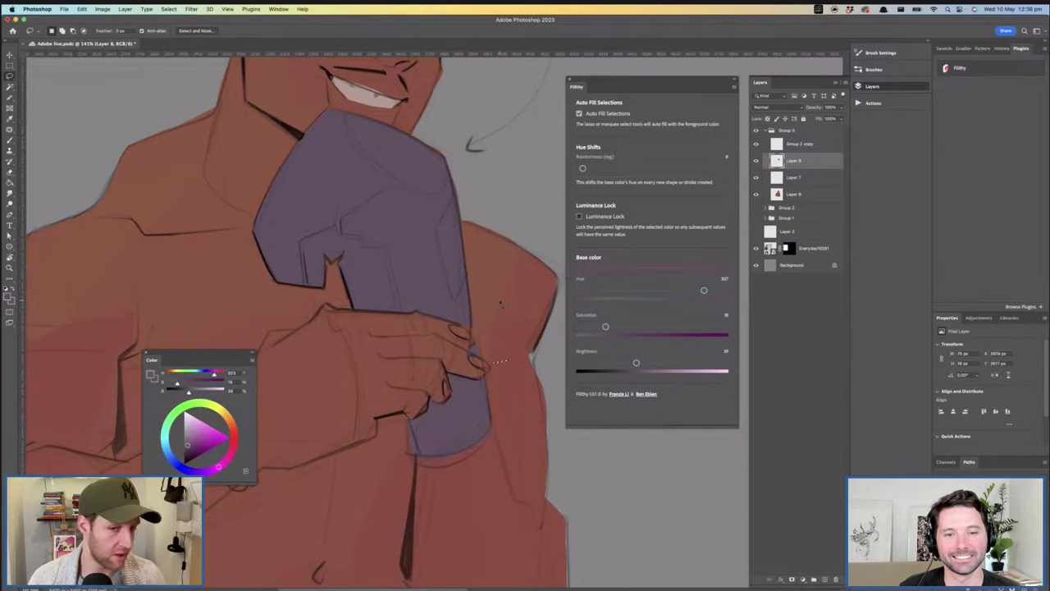
{"action": "left_click_drag", "start_coordinate": [482, 370], "coordinate": [514, 515]}
{"action": "left_click_drag", "start_coordinate": [420, 279], "coordinate": [421, 305]}
{"action": "key", "text": "l"}
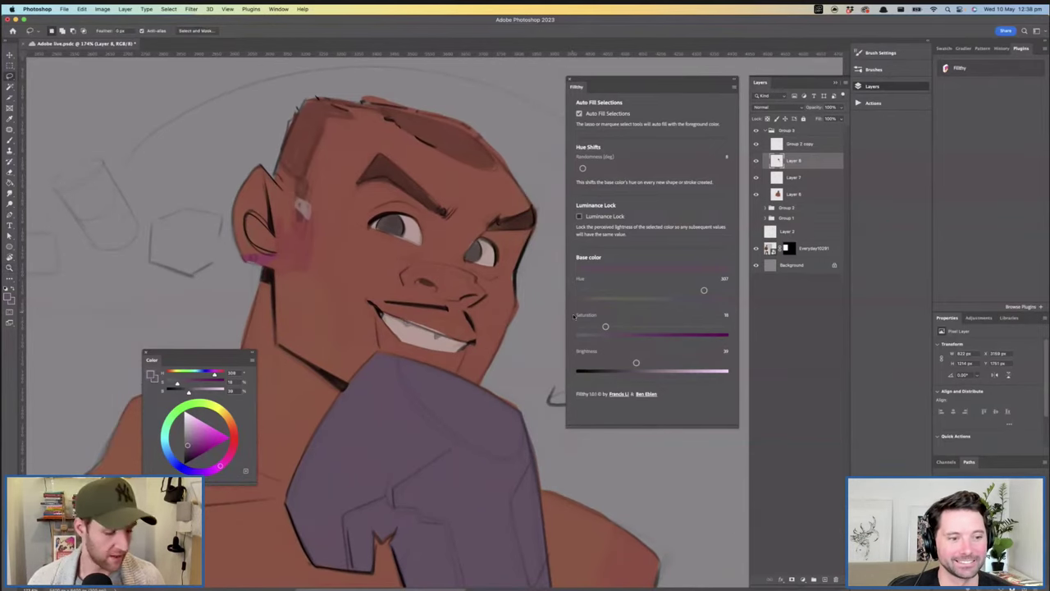
{"action": "left_click_drag", "start_coordinate": [480, 271], "coordinate": [497, 240]}
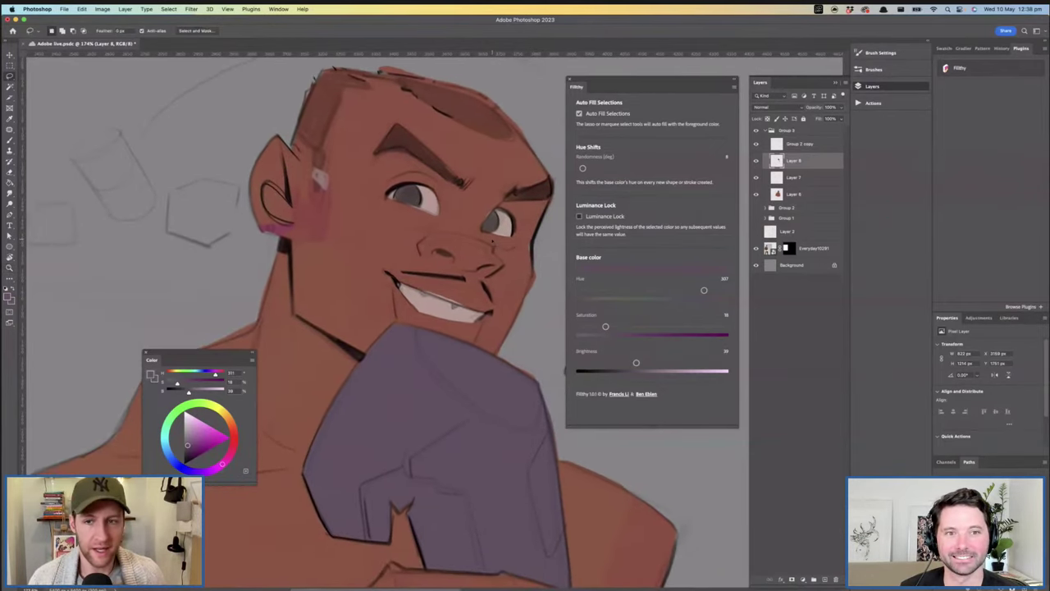
Add a new layer above the glove layer and choose a round brush preset for painting
{"action": "left_click", "coordinate": [814, 580]}
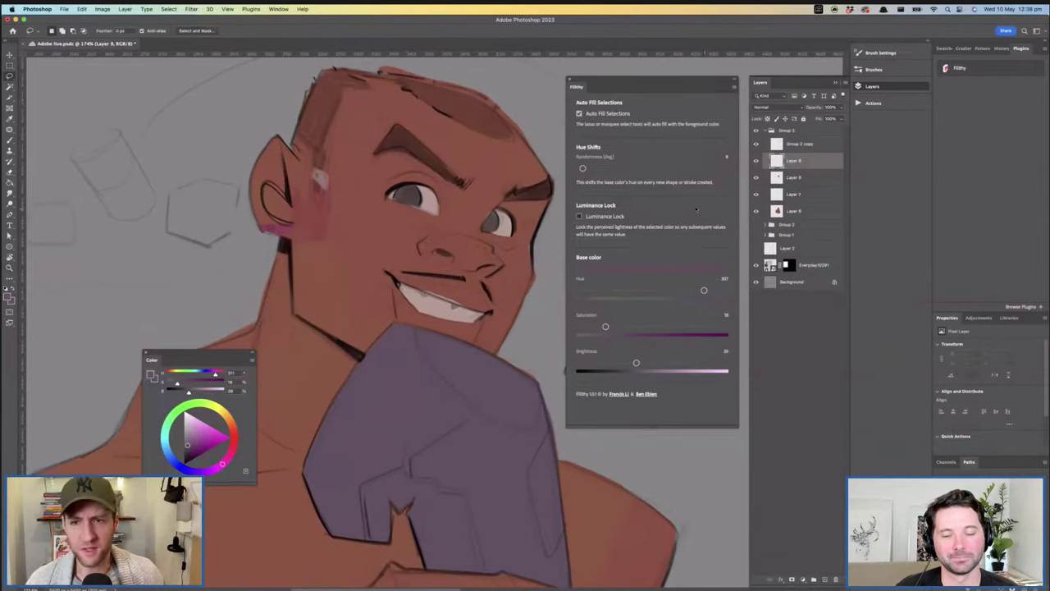
{"action": "key", "text": "b"}
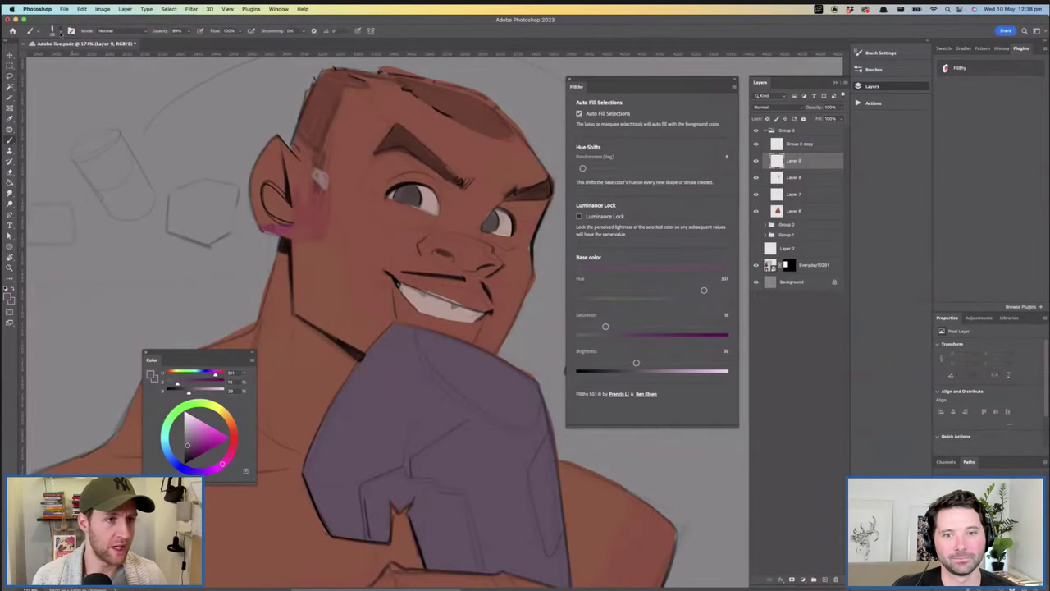
{"action": "left_click", "coordinate": [59, 32]}
{"action": "scroll", "coordinate": [323, 344], "scroll_direction": "up", "scroll_amount": 10}
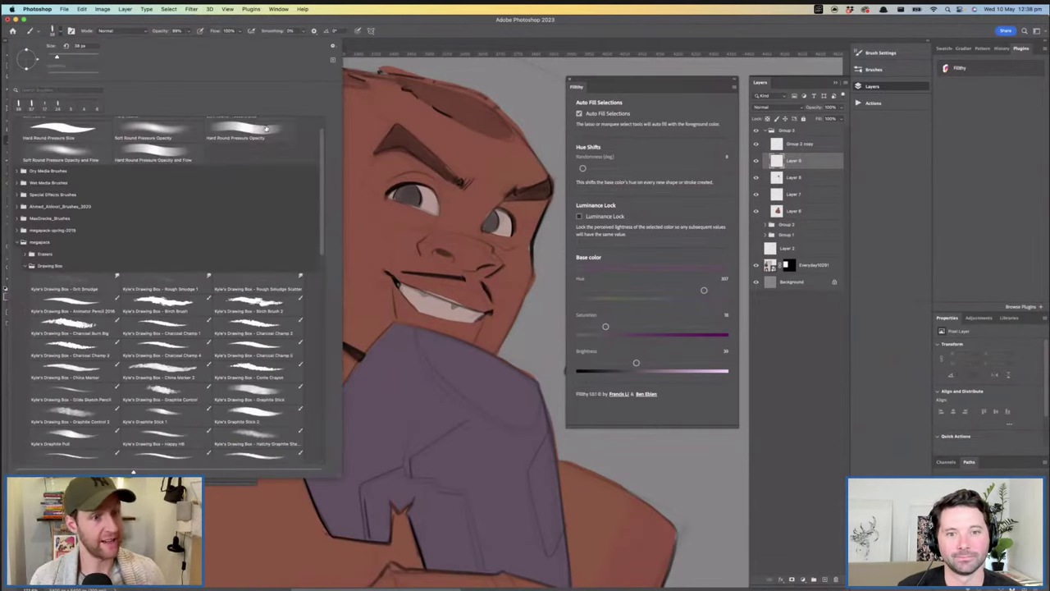
{"action": "scroll", "coordinate": [322, 166], "scroll_direction": "up", "scroll_amount": 2}
{"action": "left_click", "coordinate": [92, 137]}
{"action": "left_click", "coordinate": [472, 221]}
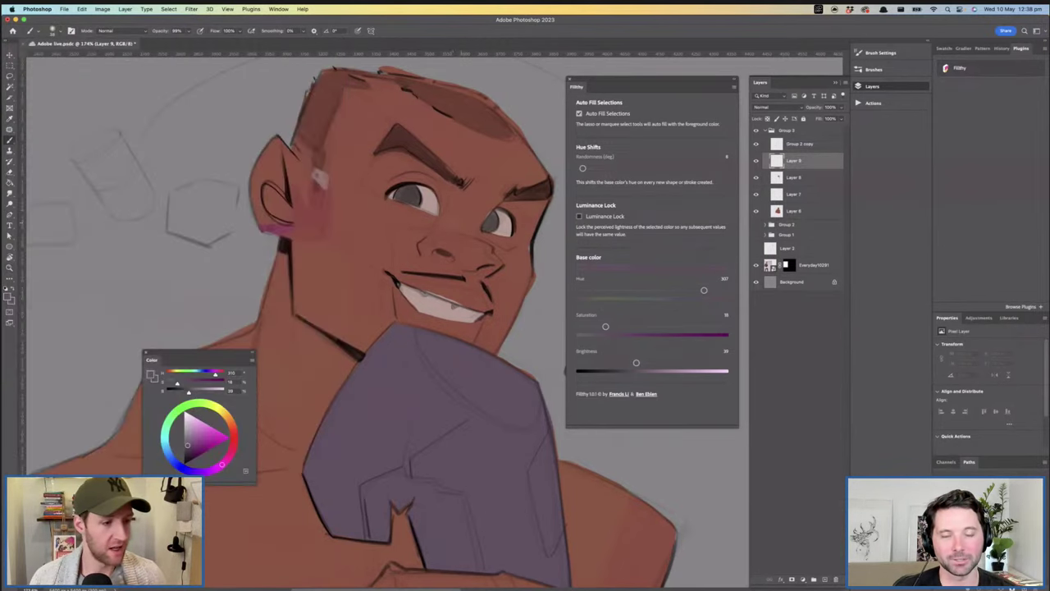
Set the new layer's blending mode to Color and choose a pinkish red with saturation 72 and brightness 85
{"action": "left_click_drag", "start_coordinate": [442, 216], "coordinate": [459, 219]}
{"action": "left_click_drag", "start_coordinate": [458, 234], "coordinate": [422, 233]}
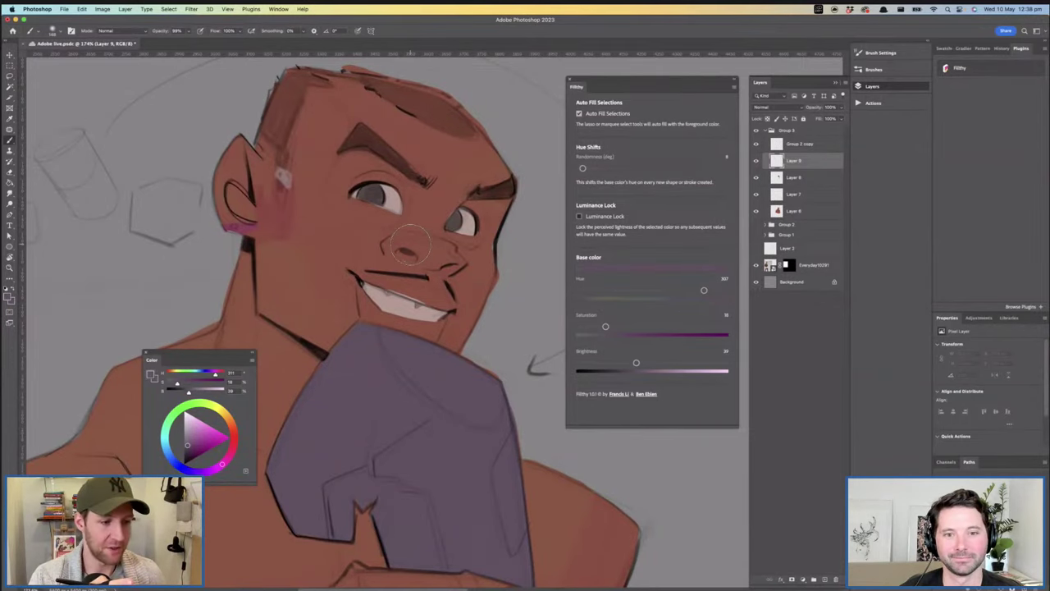
{"action": "left_click_drag", "start_coordinate": [447, 288], "coordinate": [429, 278]}
{"action": "left_click", "coordinate": [792, 108]}
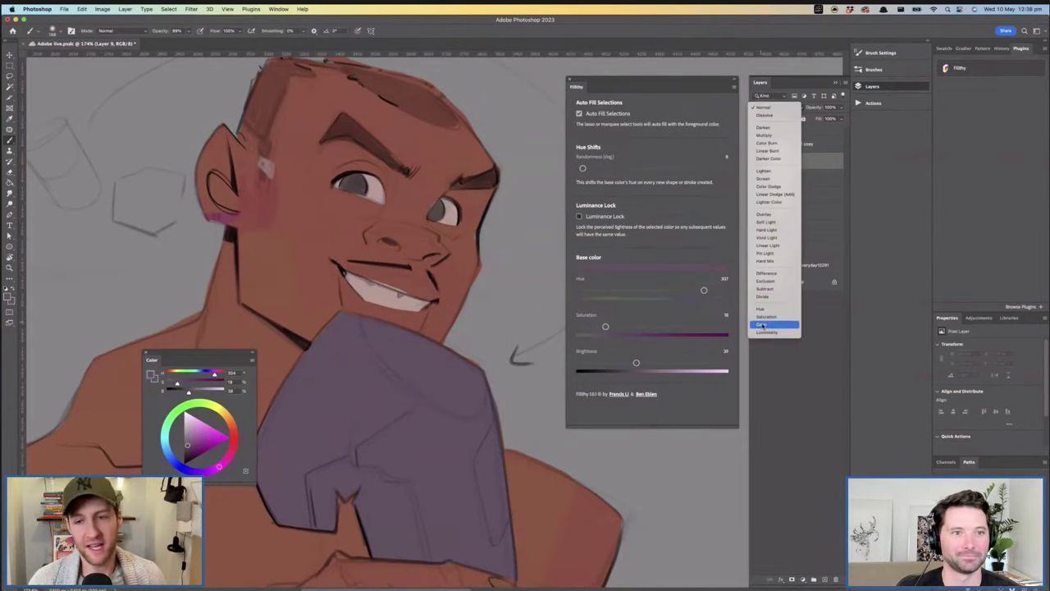
{"action": "left_click", "coordinate": [775, 323]}
{"action": "left_click", "coordinate": [233, 443]}
{"action": "left_click", "coordinate": [212, 436]}
Brush the red tint over the boxer's nose, undoing the first stroke and repainting it
{"action": "left_click_drag", "start_coordinate": [396, 242], "coordinate": [434, 256]}
{"action": "key", "text": "super+z"}
{"action": "mouse_move", "coordinate": [456, 291]}
{"action": "left_mouse_down"}
{"action": "mouse_move", "coordinate": [394, 289]}
{"action": "mouse_move", "coordinate": [447, 279]}
{"action": "left_mouse_up"}
{"action": "key", "text": "b"}
{"action": "left_click_drag", "start_coordinate": [342, 207], "coordinate": [351, 233]}
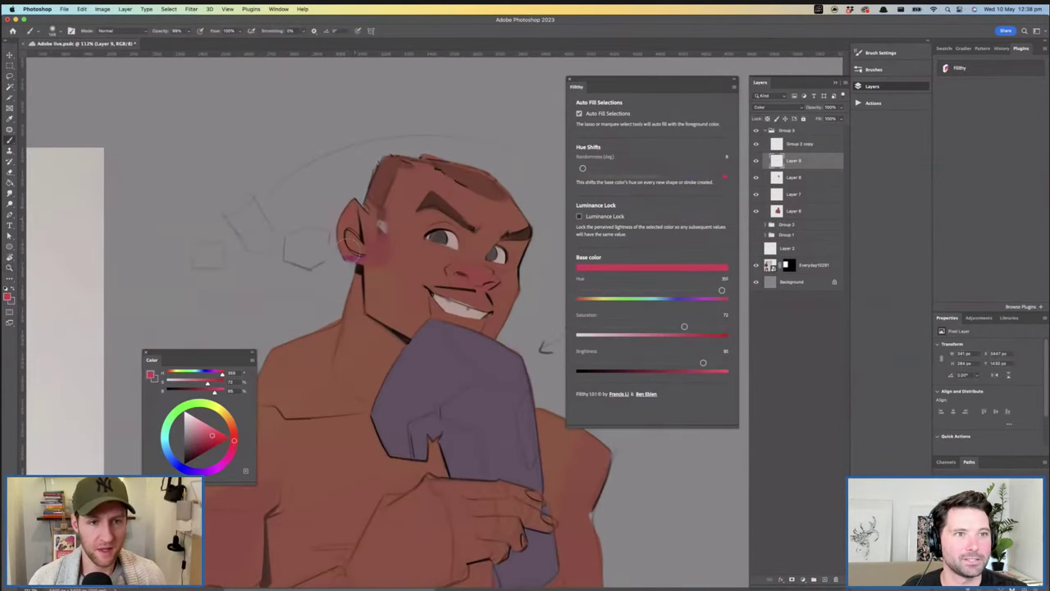
Clip the tint, glove and eye layers to the skin layer and brush the red tint over the ear
{"action": "left_click", "coordinate": [815, 169], "text": "alt"}
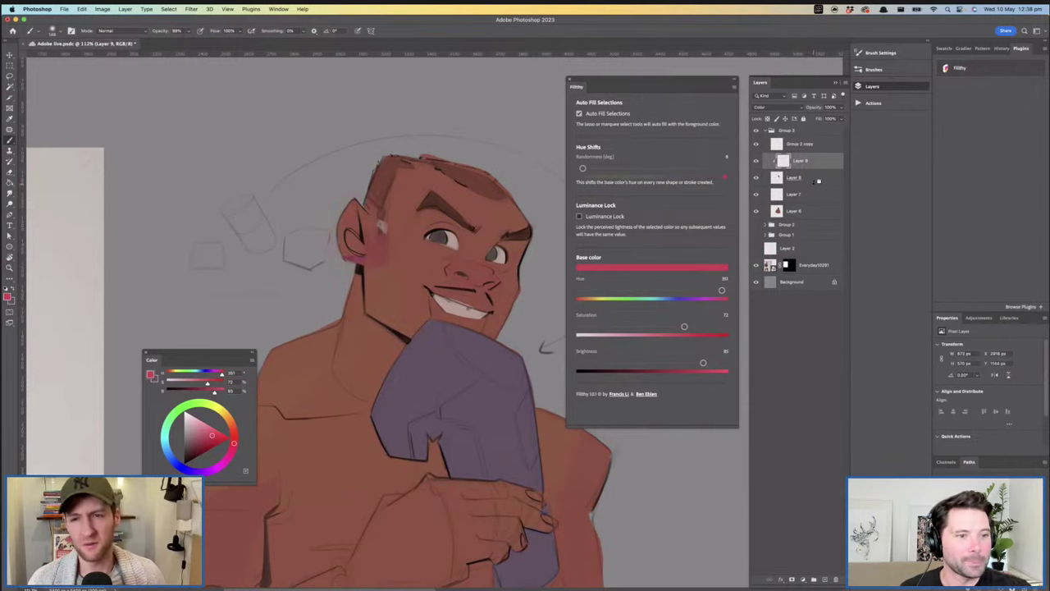
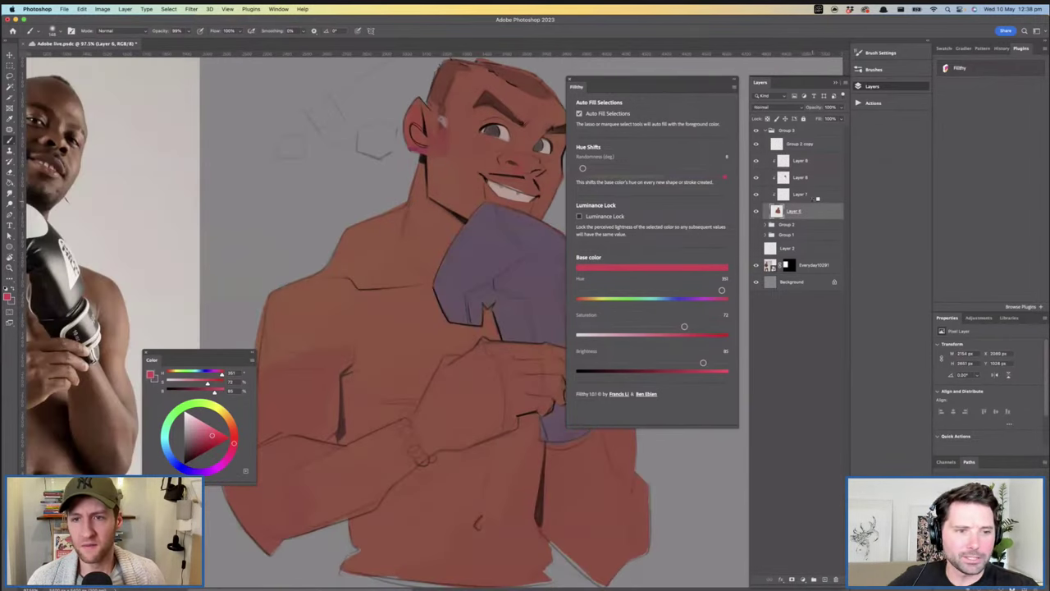
{"action": "left_click_drag", "start_coordinate": [492, 265], "coordinate": [444, 328]}
{"action": "left_click_drag", "start_coordinate": [400, 239], "coordinate": [444, 239]}
{"action": "mouse_move", "coordinate": [360, 123]}
{"action": "left_mouse_down"}
{"action": "mouse_move", "coordinate": [336, 123]}
{"action": "mouse_move", "coordinate": [323, 189]}
{"action": "left_mouse_up"}
{"action": "left_click_drag", "start_coordinate": [432, 263], "coordinate": [392, 263]}
{"action": "mouse_move", "coordinate": [499, 264]}
{"action": "left_mouse_down"}
{"action": "mouse_move", "coordinate": [472, 270]}
{"action": "mouse_move", "coordinate": [492, 270]}
{"action": "left_mouse_up"}
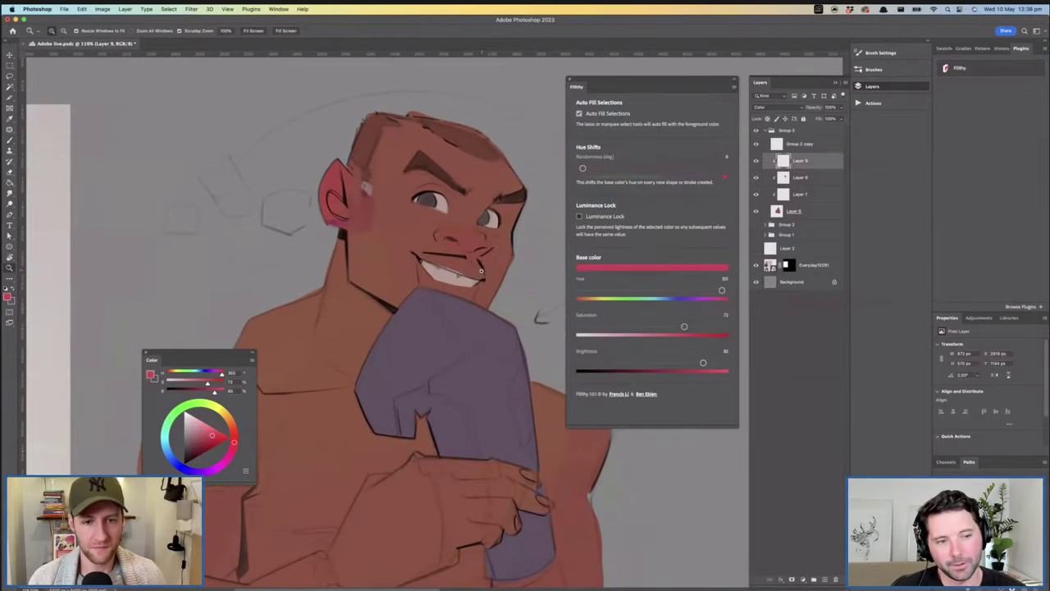
Examine the red tint on the nose and ear, both on the full figure and close up
{"action": "left_click_drag", "start_coordinate": [477, 231], "coordinate": [449, 233]}
{"action": "left_click_drag", "start_coordinate": [512, 287], "coordinate": [476, 294]}
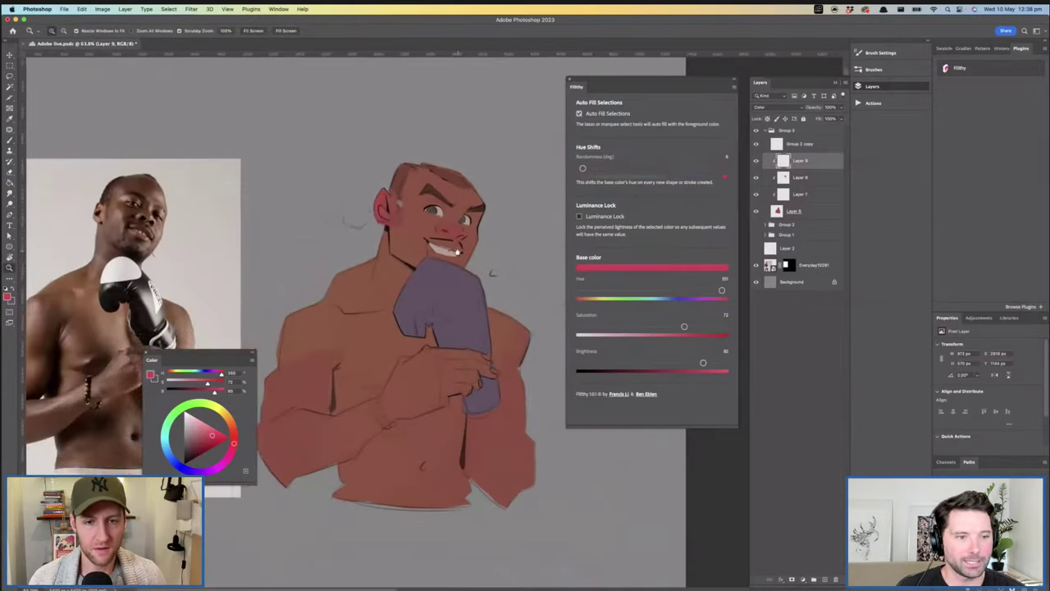
{"action": "left_click_drag", "start_coordinate": [466, 384], "coordinate": [485, 384]}
{"action": "mouse_move", "coordinate": [441, 334]}
{"action": "left_mouse_down"}
{"action": "mouse_move", "coordinate": [419, 329]}
{"action": "mouse_move", "coordinate": [415, 376]}
{"action": "mouse_move", "coordinate": [456, 327]}
{"action": "mouse_move", "coordinate": [459, 352]}
{"action": "mouse_move", "coordinate": [517, 433]}
{"action": "left_mouse_up"}
{"action": "scroll", "coordinate": [465, 244], "scroll_direction": "up", "scroll_amount": 5}
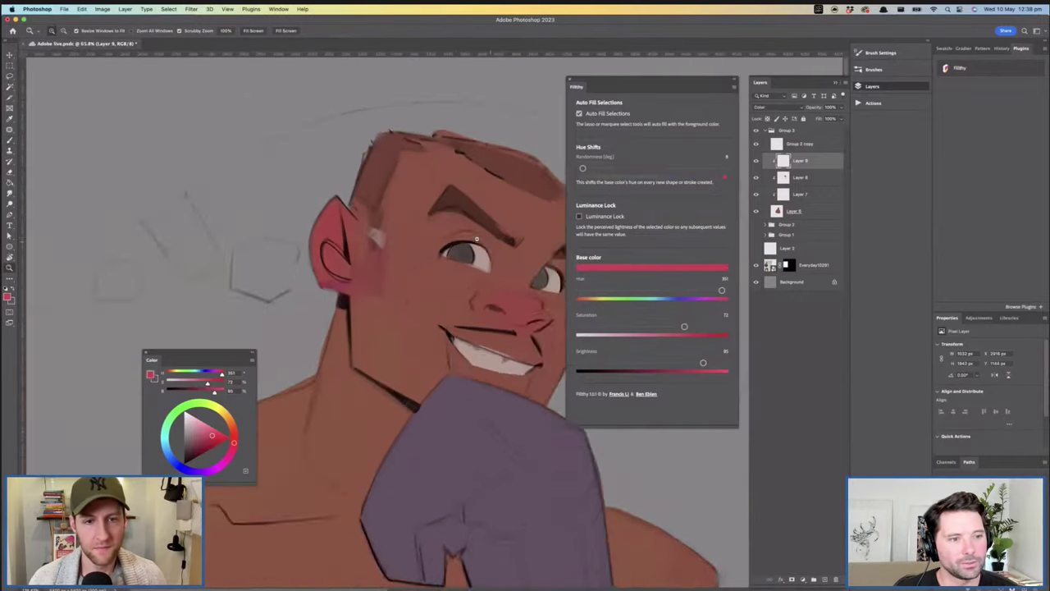
{"action": "key", "text": "b"}
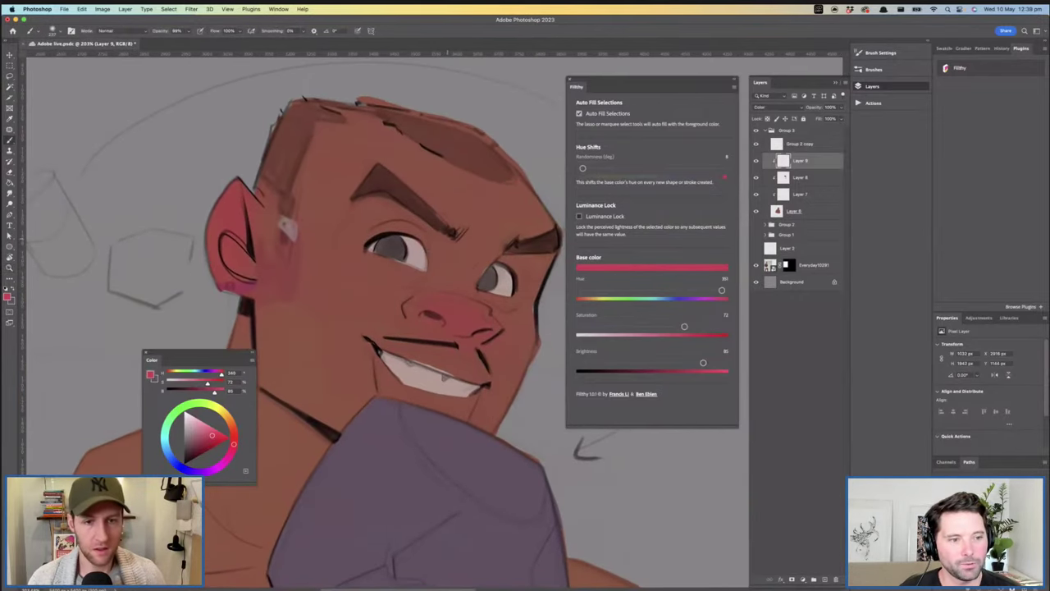
{"action": "key", "text": "l"}
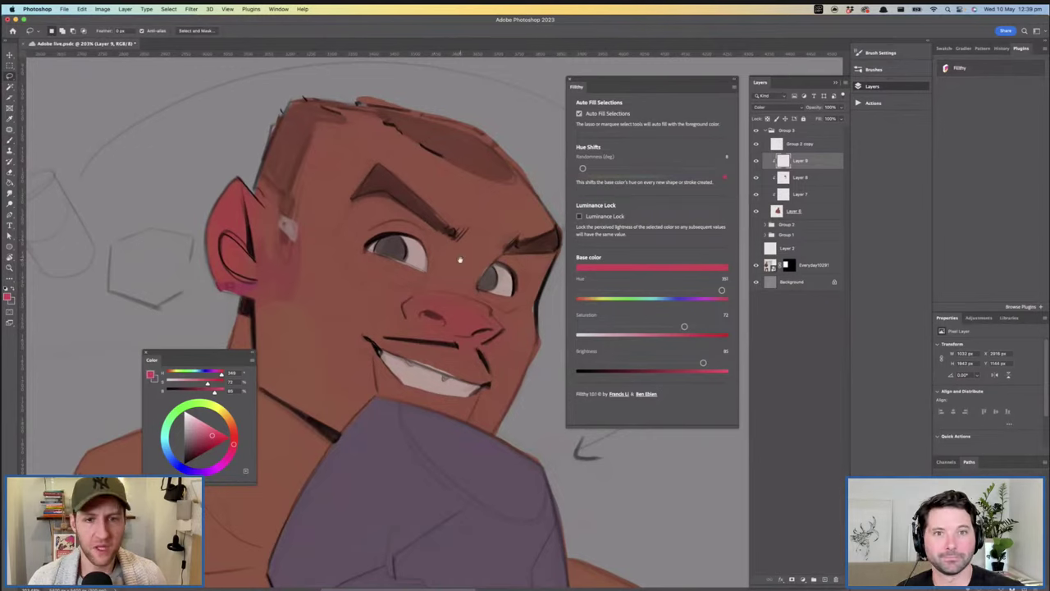
{"action": "scroll", "coordinate": [443, 246], "scroll_direction": "down", "scroll_amount": 1}
{"action": "key", "text": "z"}
{"action": "scroll", "coordinate": [456, 254], "scroll_direction": "down", "scroll_amount": 2}
{"action": "mouse_move", "coordinate": [455, 255]}
{"action": "left_mouse_down"}
{"action": "mouse_move", "coordinate": [476, 246]}
{"action": "mouse_move", "coordinate": [447, 265]}
{"action": "mouse_move", "coordinate": [475, 258]}
{"action": "left_mouse_up"}
{"action": "scroll", "coordinate": [475, 257], "scroll_direction": "up", "scroll_amount": 1}
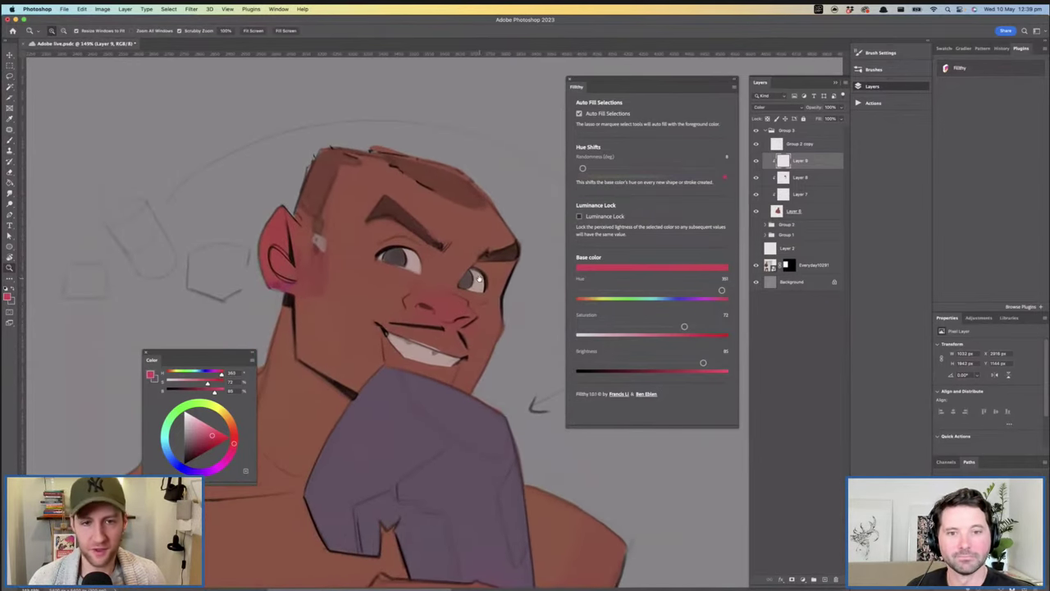
{"action": "key", "text": "l"}
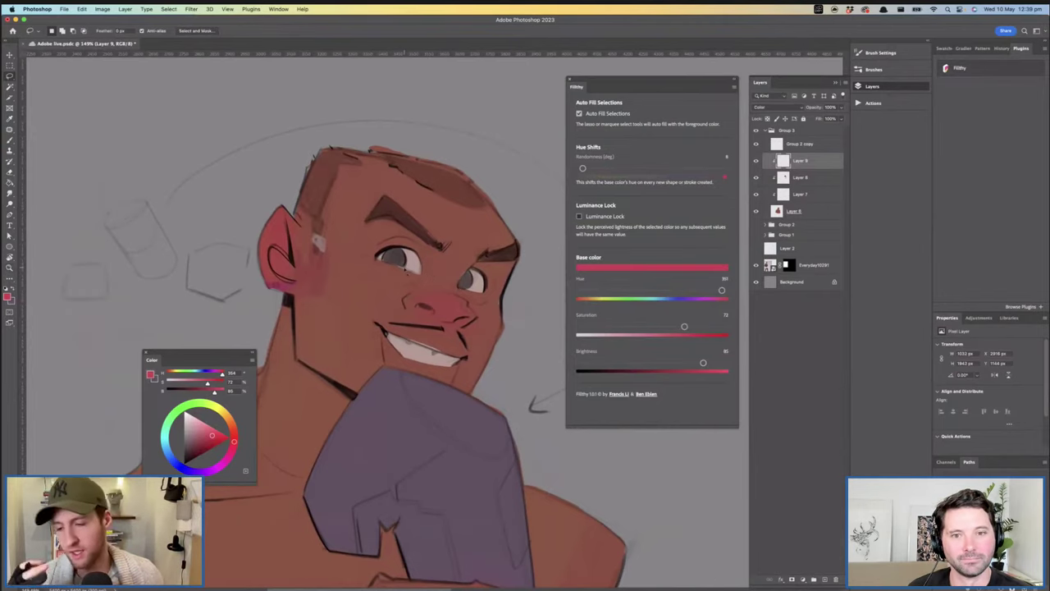
{"action": "scroll", "coordinate": [399, 276], "scroll_direction": "up", "scroll_amount": 3}
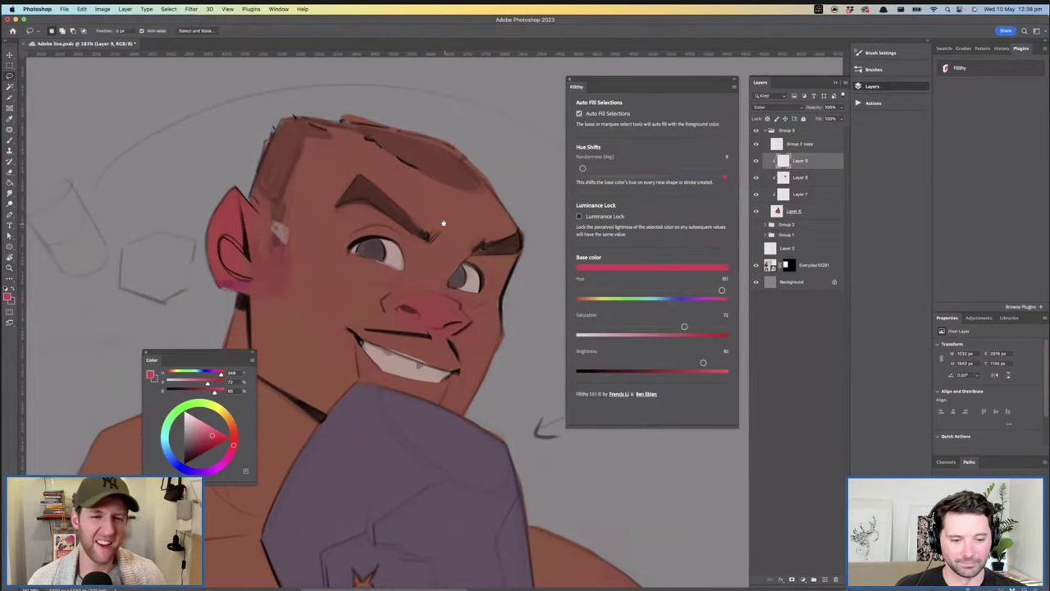
{"action": "scroll", "coordinate": [443, 223], "scroll_direction": "down", "scroll_amount": 2}
{"action": "scroll", "coordinate": [408, 238], "scroll_direction": "left", "scroll_amount": 3}
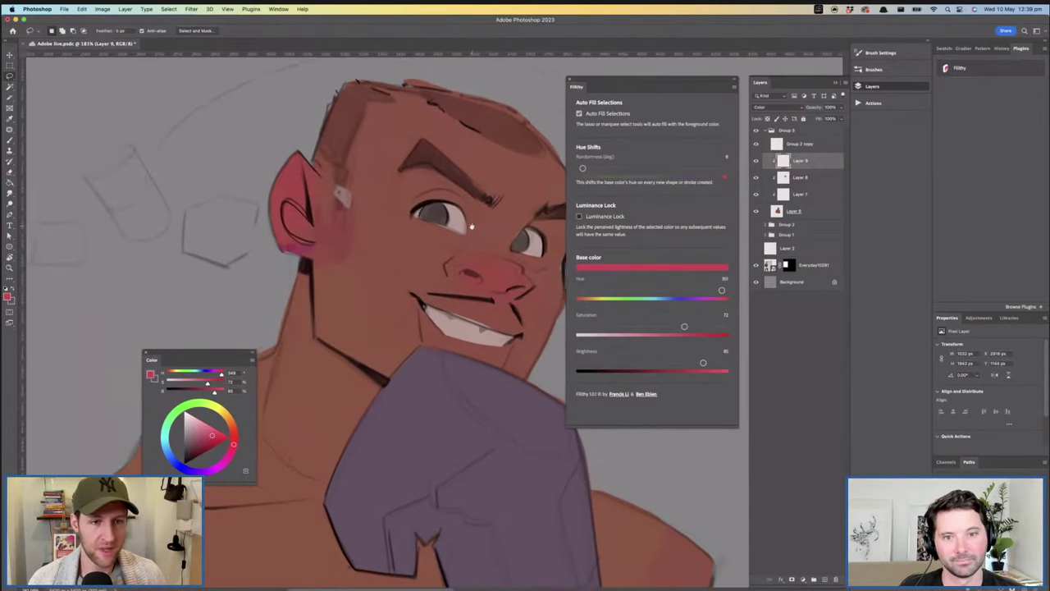
{"action": "mouse_move", "coordinate": [478, 237]}
{"action": "left_mouse_down"}
{"action": "mouse_move", "coordinate": [404, 256]}
{"action": "mouse_move", "coordinate": [435, 245]}
{"action": "left_mouse_up"}
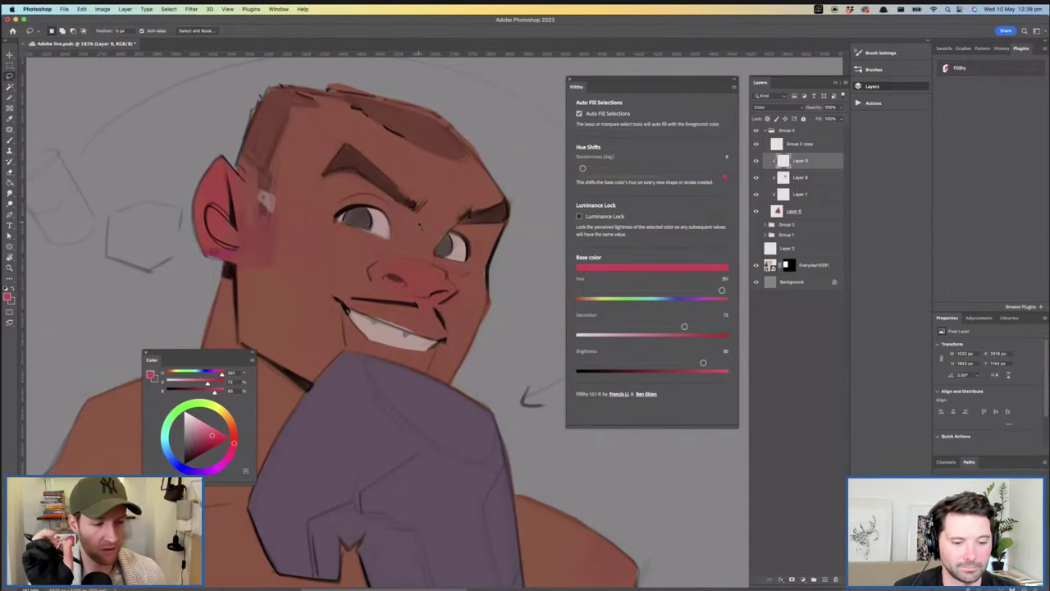
{"action": "left_click_drag", "start_coordinate": [403, 300], "coordinate": [415, 318]}
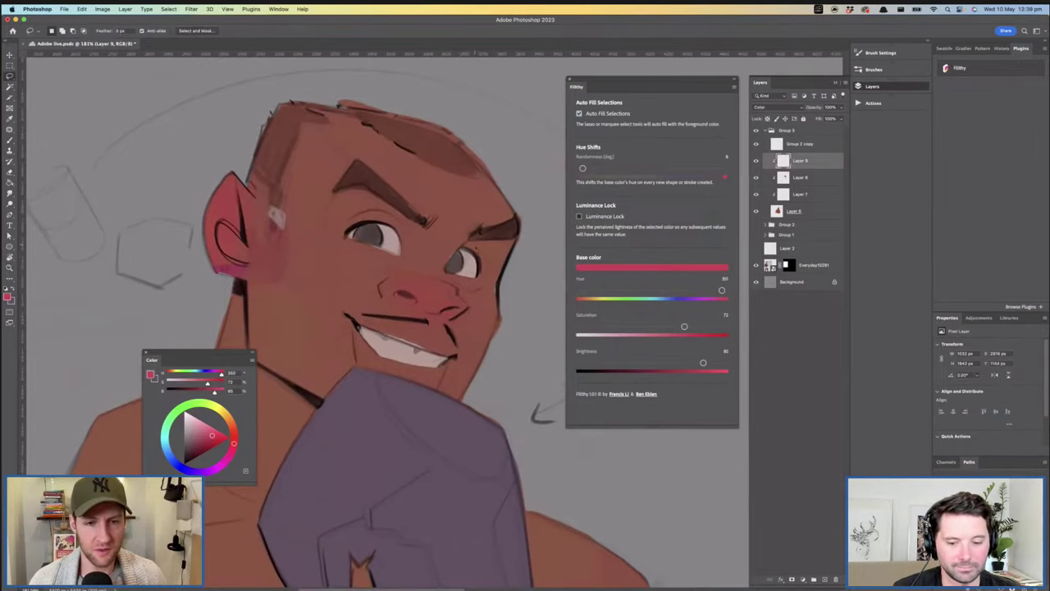
{"action": "mouse_move", "coordinate": [417, 256]}
{"action": "left_mouse_down"}
{"action": "mouse_move", "coordinate": [404, 262]}
{"action": "mouse_move", "coordinate": [489, 250]}
{"action": "left_mouse_up"}
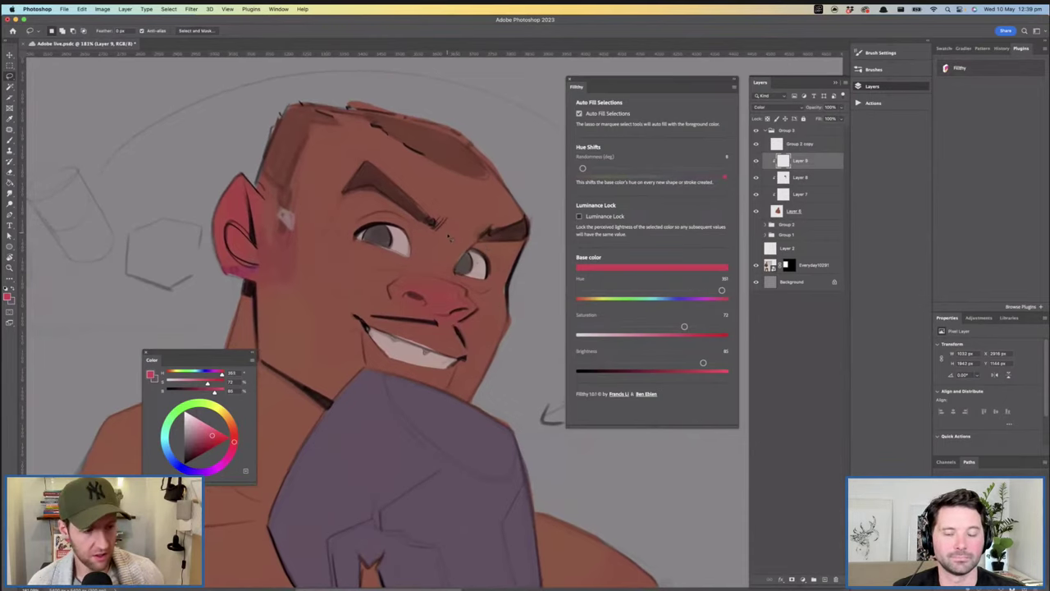
{"action": "left_click_drag", "start_coordinate": [460, 290], "coordinate": [486, 292]}
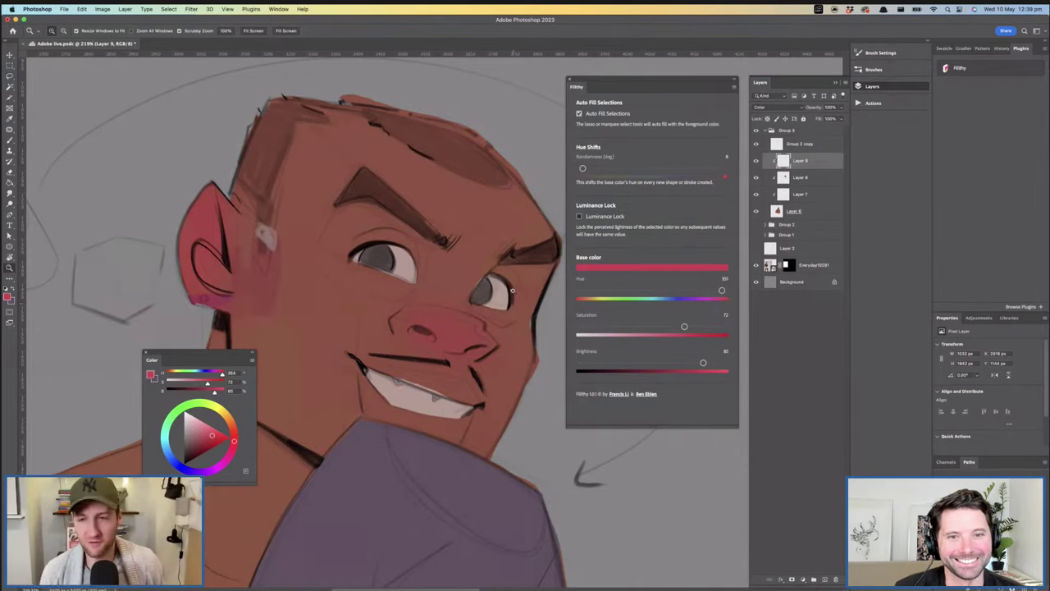
{"action": "left_click_drag", "start_coordinate": [487, 314], "coordinate": [450, 279]}
{"action": "key", "text": "l"}
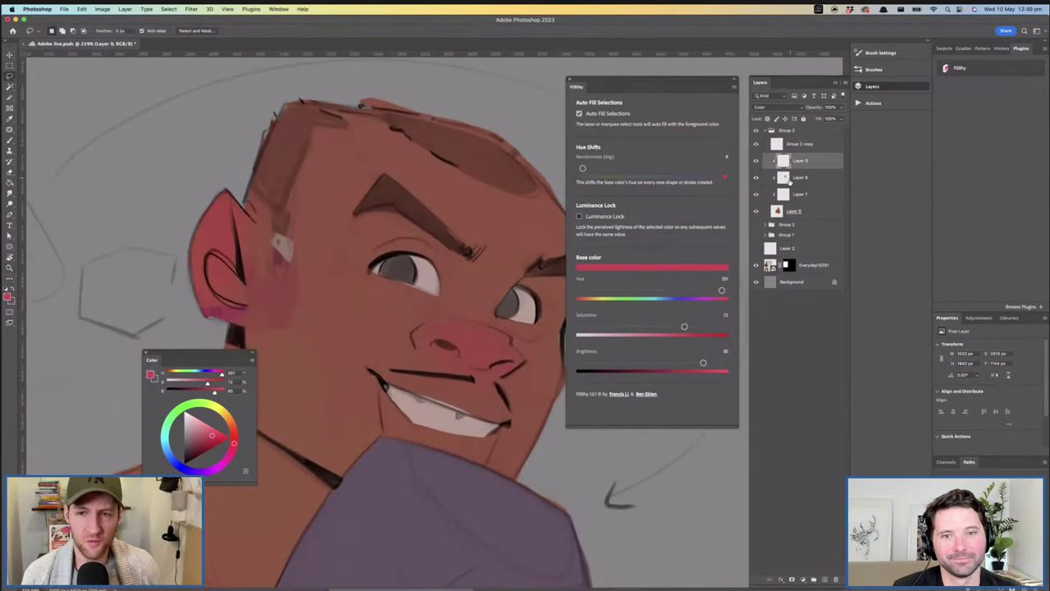
{"action": "left_click_drag", "start_coordinate": [503, 272], "coordinate": [503, 233]}
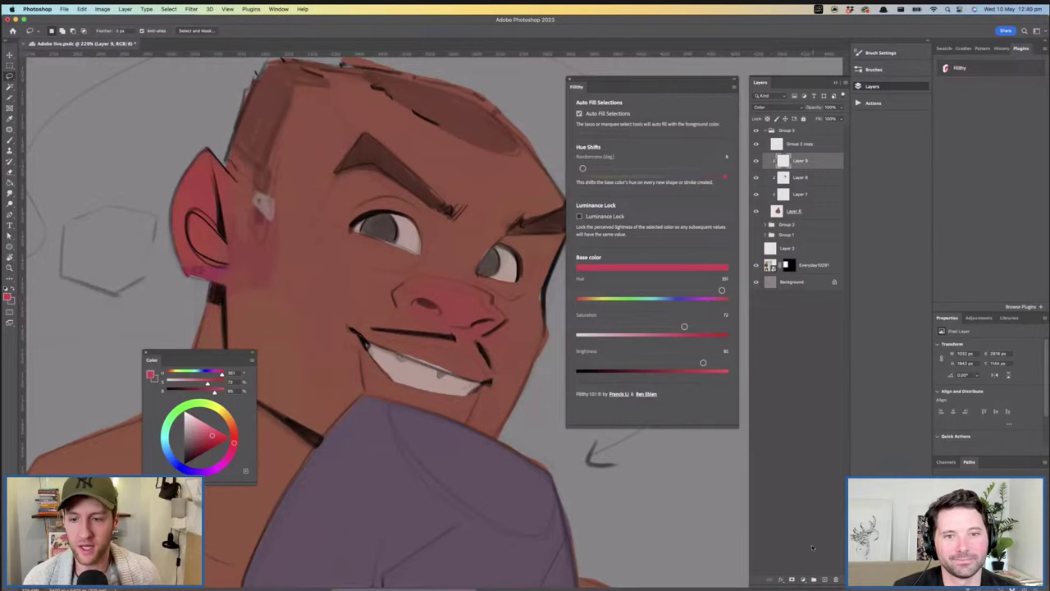
Add another layer on top, clip it to the skin layer and set its blending mode to Multiply
{"action": "left_click", "coordinate": [825, 579]}
{"action": "left_click", "coordinate": [814, 168], "text": "alt"}
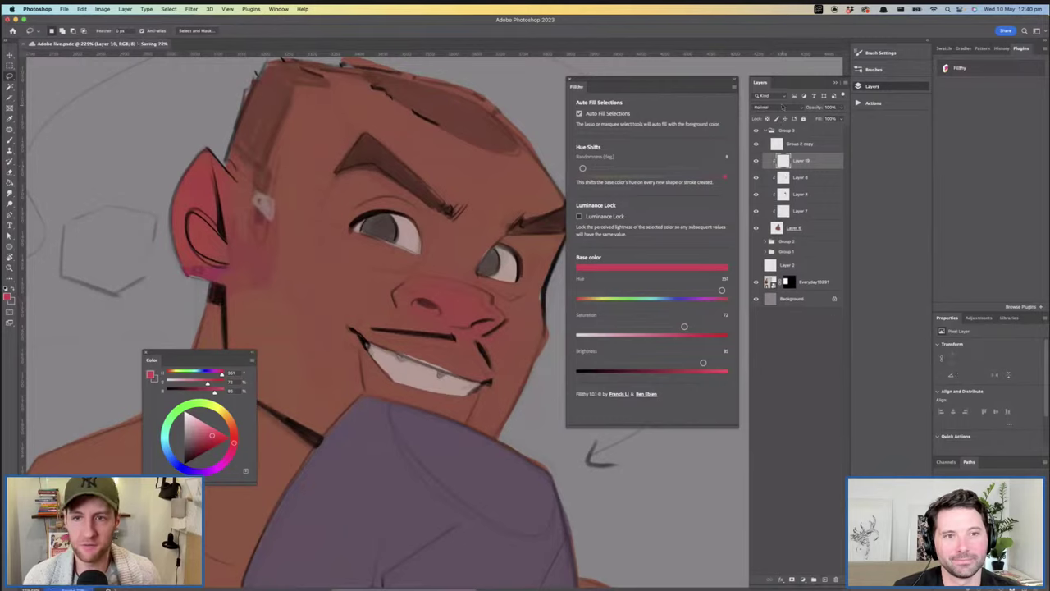
{"action": "left_click", "coordinate": [775, 107]}
{"action": "left_click", "coordinate": [775, 138]}
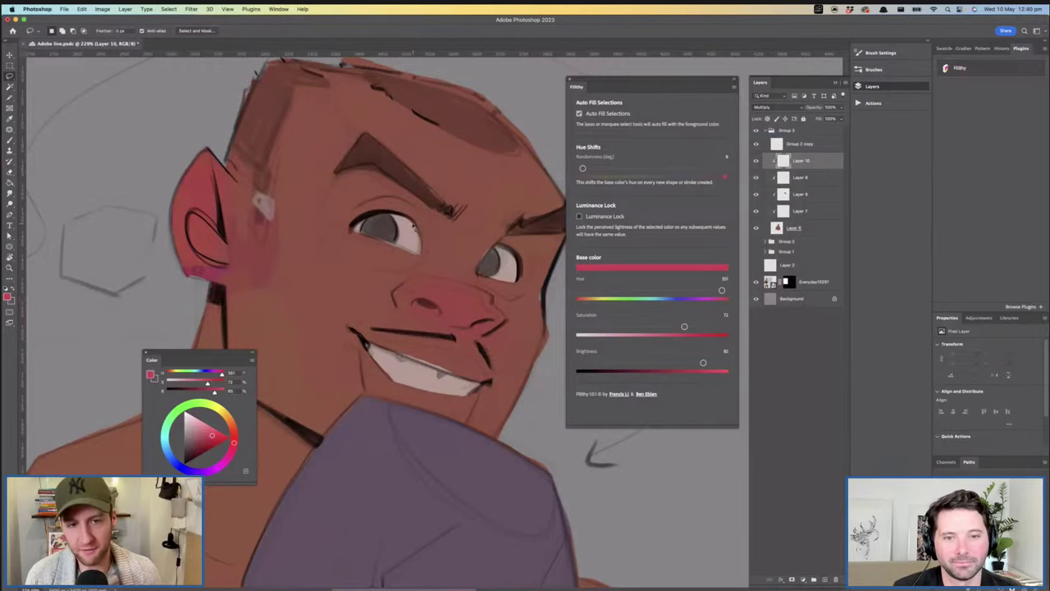
Sample the eye white, darken it to brightness 63 and try a lasso-filled shadow inside the eye
{"action": "key", "text": "i"}
{"action": "left_click", "coordinate": [409, 233]}
{"action": "key", "text": "l"}
{"action": "left_click_drag", "start_coordinate": [207, 392], "coordinate": [203, 393]}
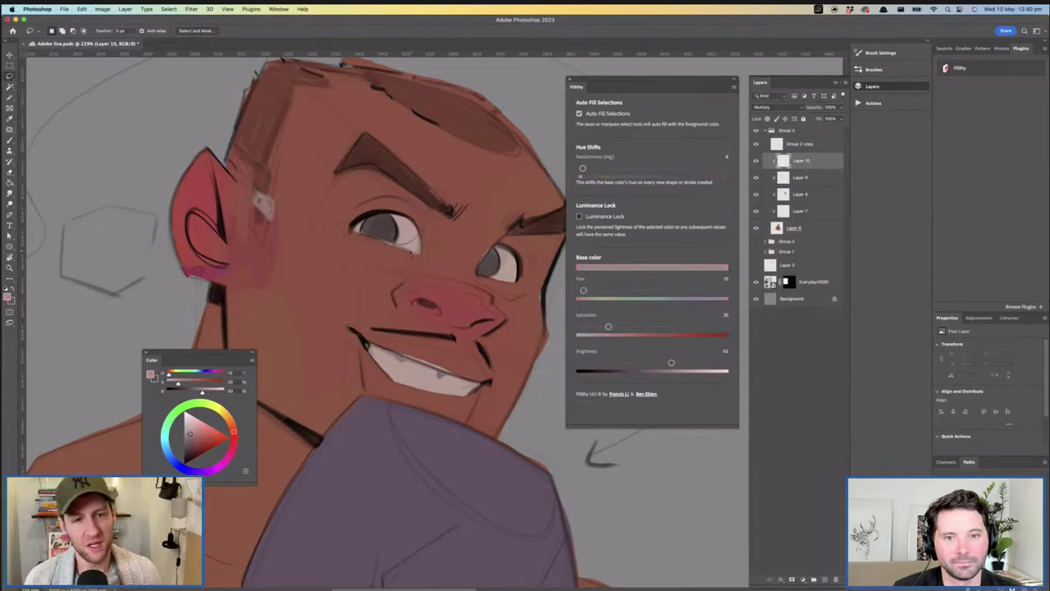
{"action": "key", "text": "z"}
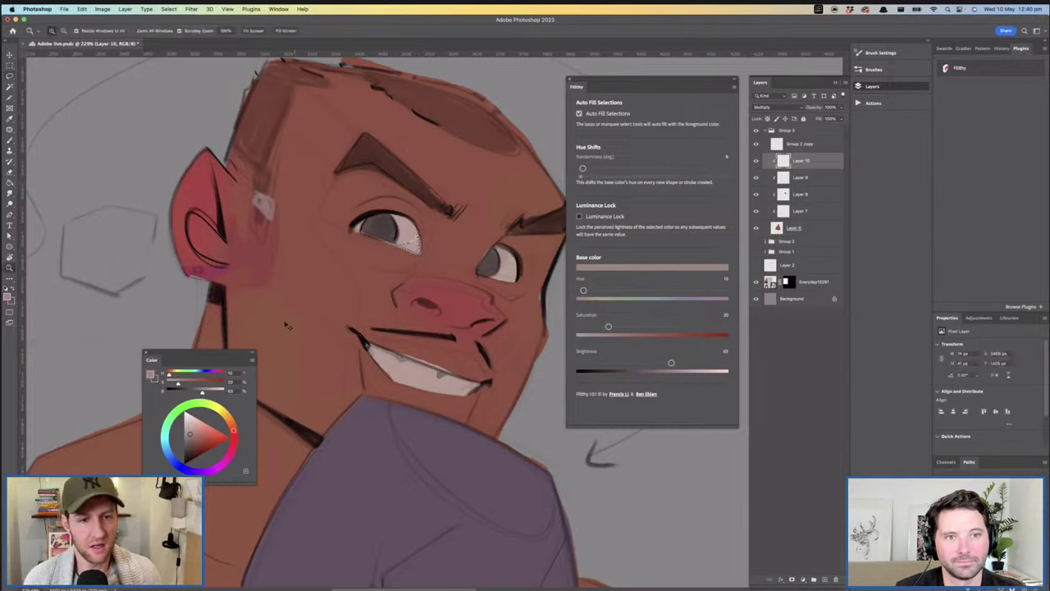
{"action": "key", "text": "l"}
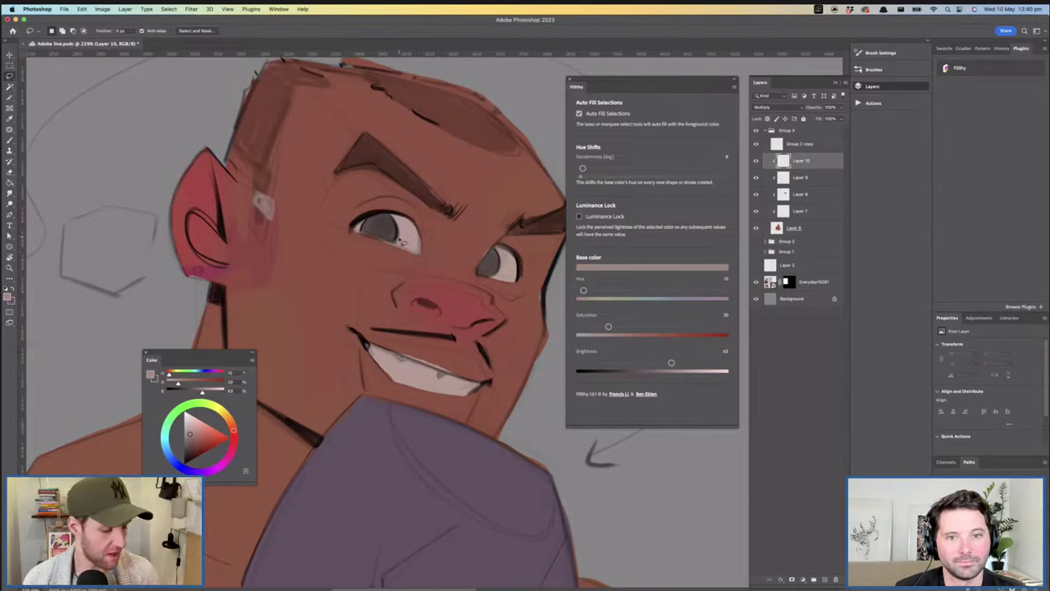
Resample the eye white, set its brightness to 67, try another lasso-filled eye shadow and undo it
{"action": "key", "text": "i"}
{"action": "left_click", "coordinate": [407, 238]}
{"action": "key", "text": "l"}
{"action": "left_click_drag", "start_coordinate": [206, 392], "coordinate": [205, 392]}
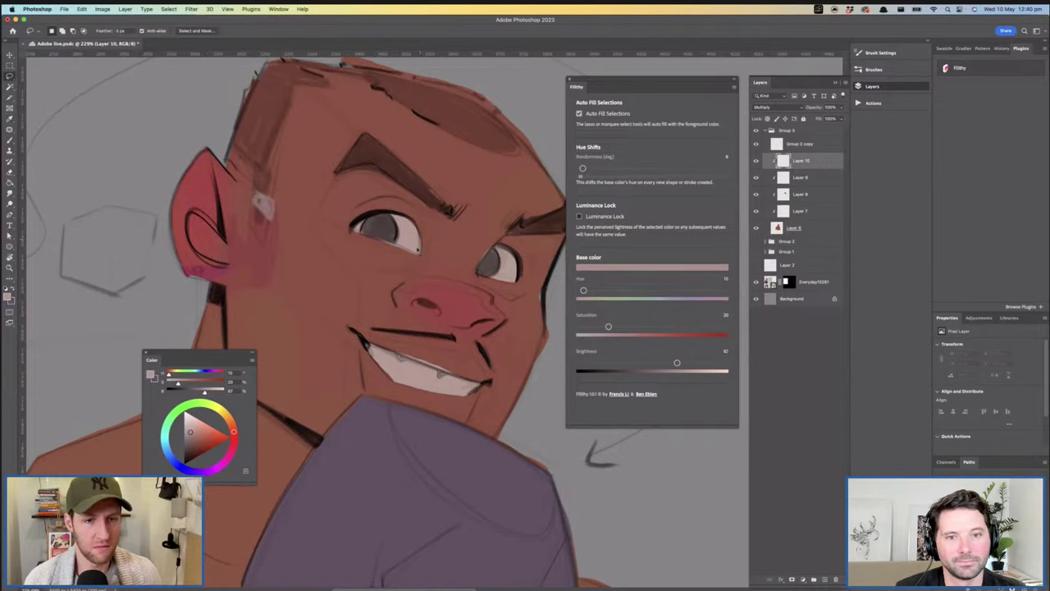
{"action": "left_click_drag", "start_coordinate": [399, 244], "coordinate": [419, 248]}
{"action": "key", "text": "ctrl+z"}
Sample the eye white again, set its brightness to 72 and lasso-fill shadow shapes in both eyes
{"action": "key", "text": "i"}
{"action": "left_click", "coordinate": [407, 238]}
{"action": "key", "text": "l"}
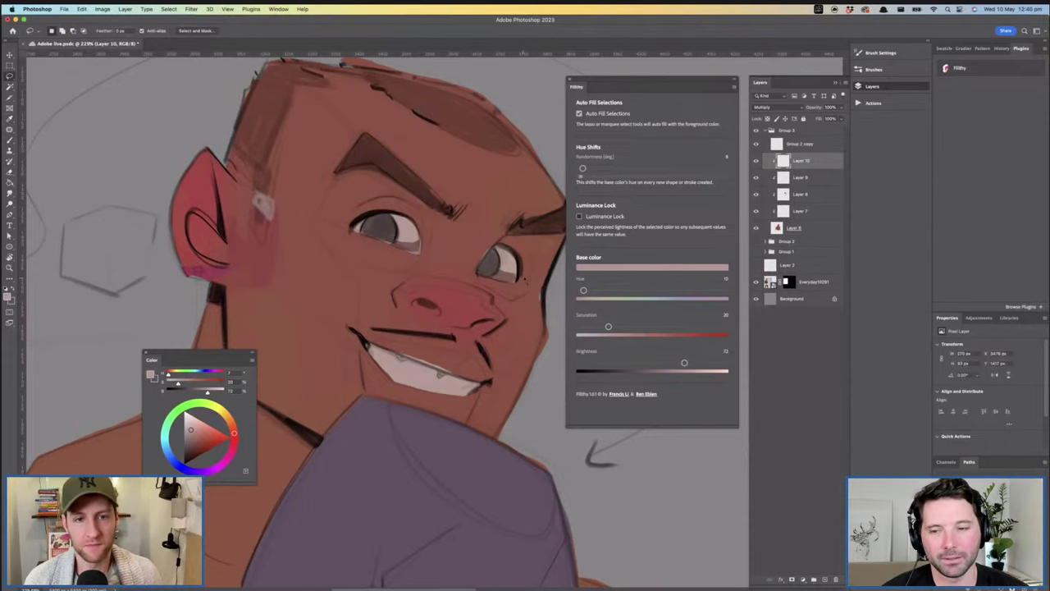
Try another lasso-filled shadow inside the far eye, then undo it together with the preceding eye shadow
{"action": "left_click_drag", "start_coordinate": [525, 279], "coordinate": [510, 282]}
{"action": "key", "text": "super+z"}
{"action": "key", "text": "super+z"}
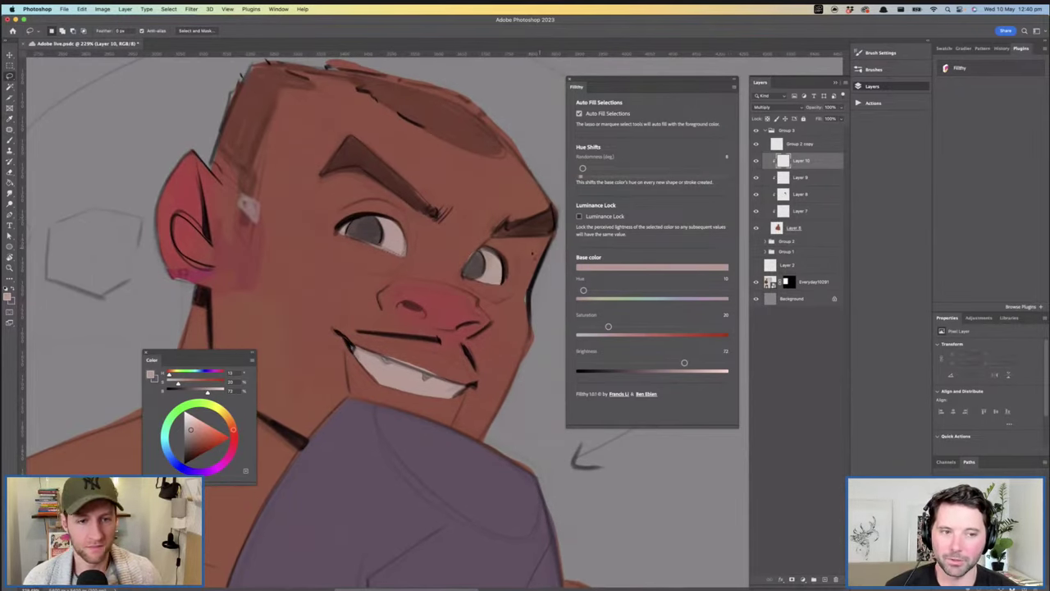
Select the eye-white layer, lock its transparent pixels and darken the brush colour to brightness 53
{"action": "key", "text": "v"}
{"action": "left_click", "coordinate": [403, 228]}
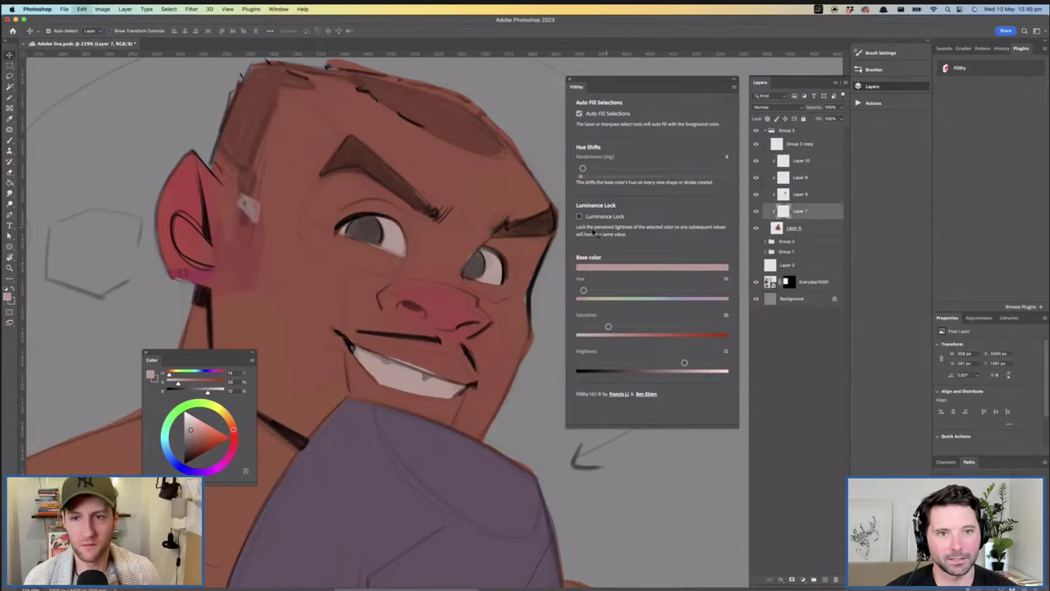
{"action": "key", "text": "b"}
{"action": "mouse_move", "coordinate": [386, 255]}
{"action": "left_mouse_down"}
{"action": "mouse_move", "coordinate": [361, 255]}
{"action": "mouse_move", "coordinate": [413, 254]}
{"action": "left_mouse_up"}
{"action": "left_click_drag", "start_coordinate": [208, 393], "coordinate": [204, 393]}
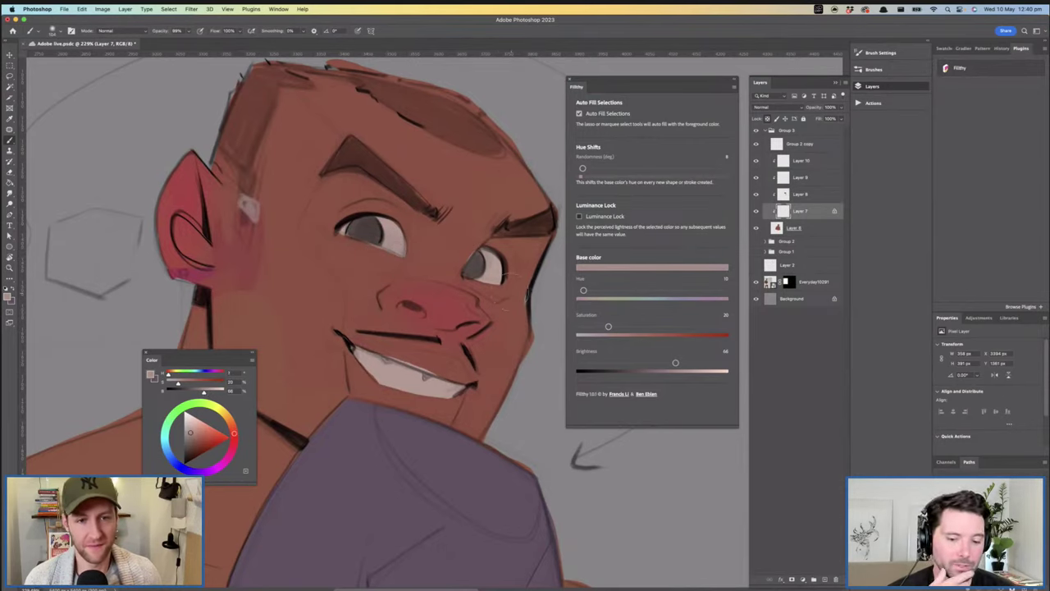
{"action": "left_click", "coordinate": [197, 392]}
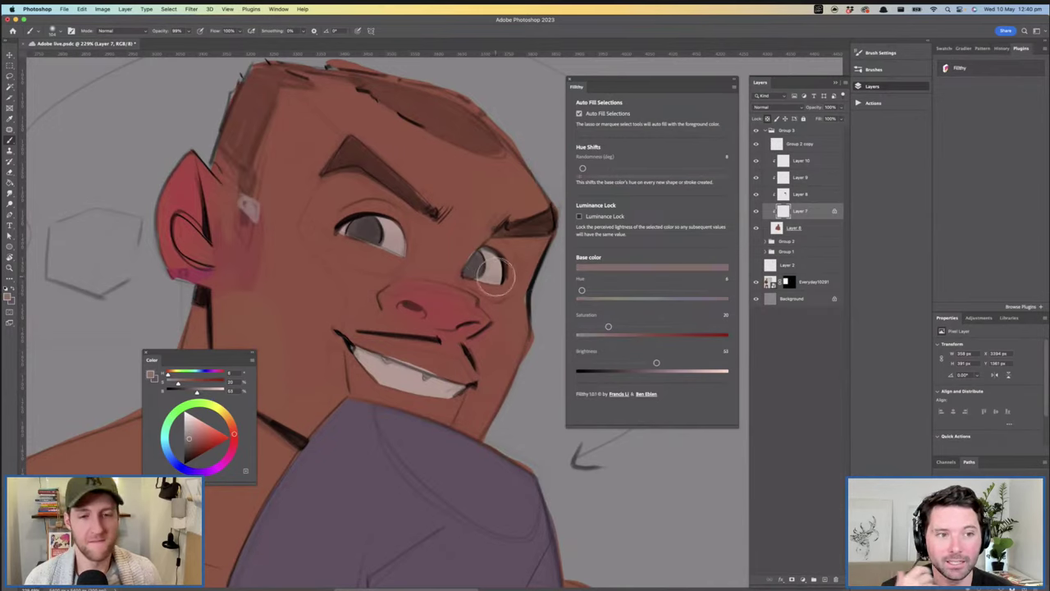
Brush soft shading over the whites of both eyes with the darkened colour
{"action": "left_click_drag", "start_coordinate": [396, 255], "coordinate": [383, 255]}
{"action": "mouse_move", "coordinate": [392, 254]}
{"action": "left_mouse_down"}
{"action": "mouse_move", "coordinate": [403, 246]}
{"action": "mouse_move", "coordinate": [342, 240]}
{"action": "left_mouse_up"}
{"action": "left_click_drag", "start_coordinate": [509, 280], "coordinate": [375, 276]}
{"action": "mouse_move", "coordinate": [442, 280]}
{"action": "left_mouse_down"}
{"action": "mouse_move", "coordinate": [425, 257]}
{"action": "mouse_move", "coordinate": [476, 255]}
{"action": "mouse_move", "coordinate": [394, 286]}
{"action": "left_mouse_up"}
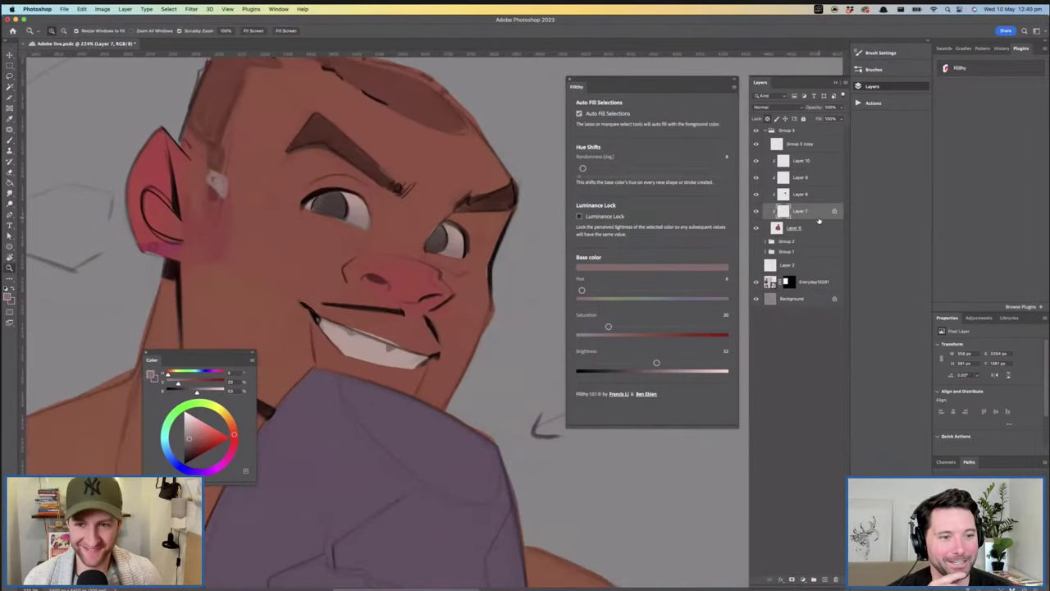
{"action": "left_click_drag", "start_coordinate": [340, 205], "coordinate": [332, 215]}
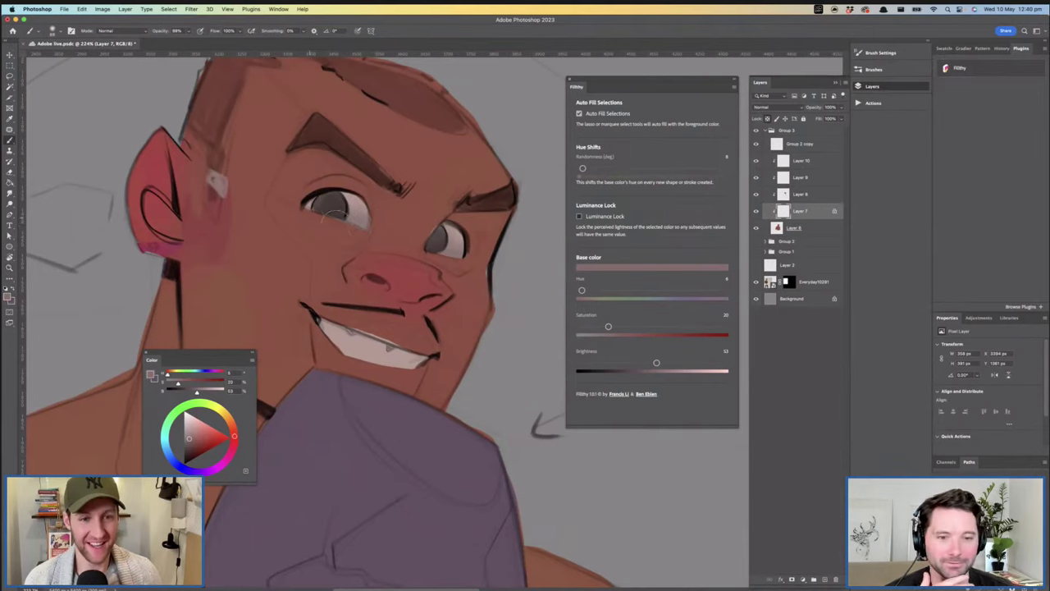
Add a layer above the topmost clipped layer, clip it to the skin layer and set its blending mode to Multiply
{"action": "mouse_move", "coordinate": [491, 263]}
{"action": "left_mouse_down"}
{"action": "mouse_move", "coordinate": [472, 272]}
{"action": "mouse_move", "coordinate": [527, 269]}
{"action": "left_mouse_up"}
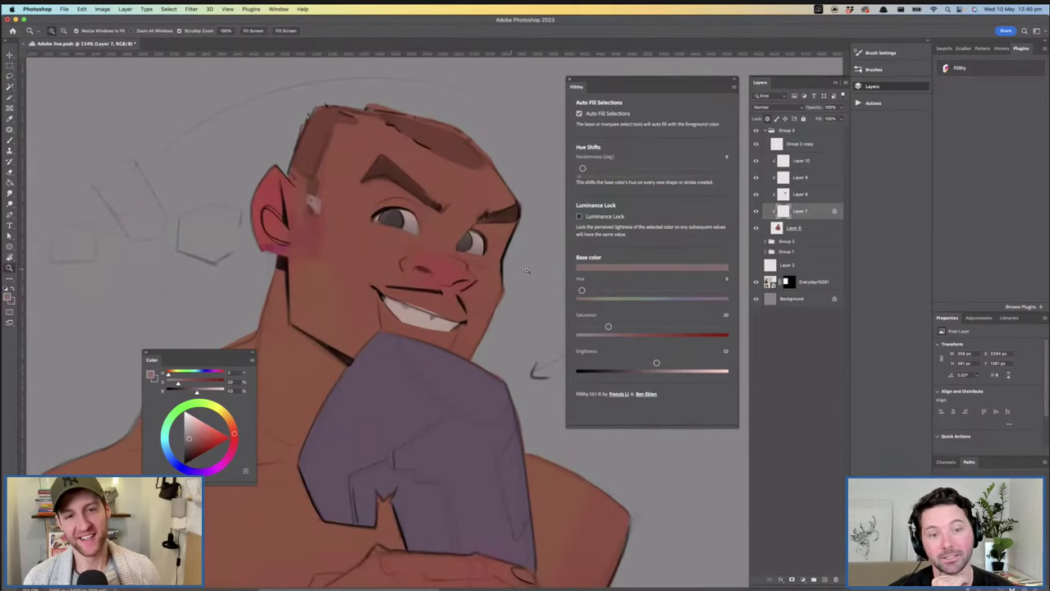
{"action": "left_click", "coordinate": [814, 161]}
{"action": "left_click", "coordinate": [825, 579]}
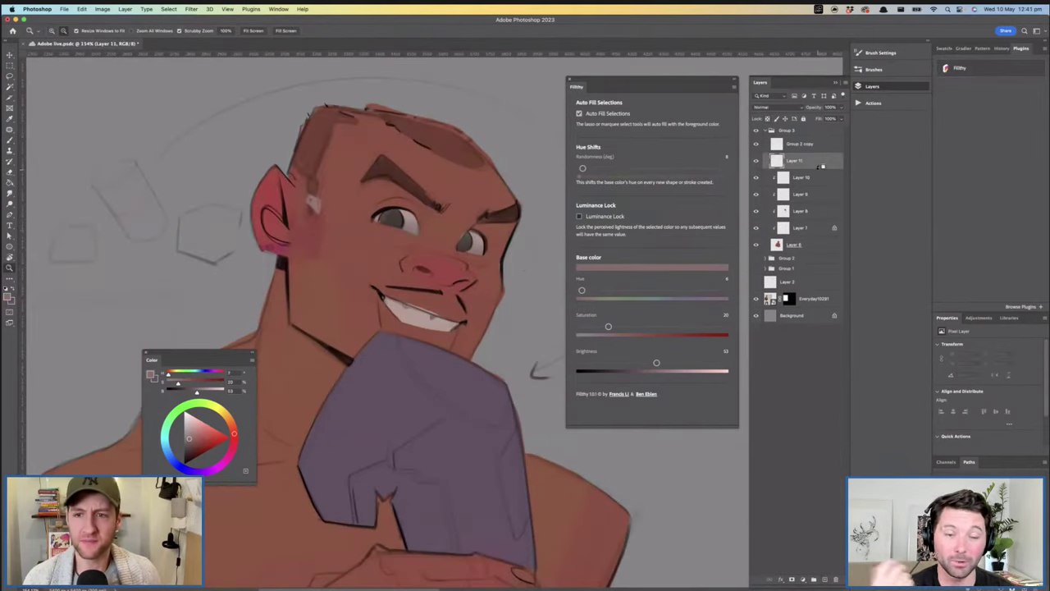
{"action": "scroll", "coordinate": [471, 308], "scroll_direction": "down", "scroll_amount": 2}
{"action": "scroll", "coordinate": [471, 307], "scroll_direction": "up", "scroll_amount": 2}
{"action": "key", "text": "b"}
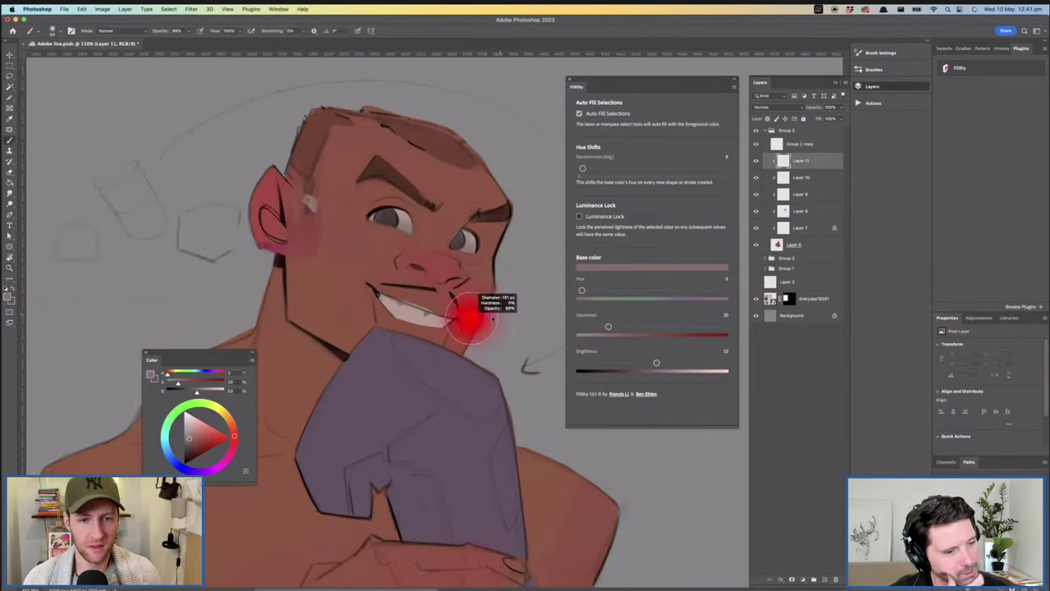
{"action": "left_click", "coordinate": [775, 106]}
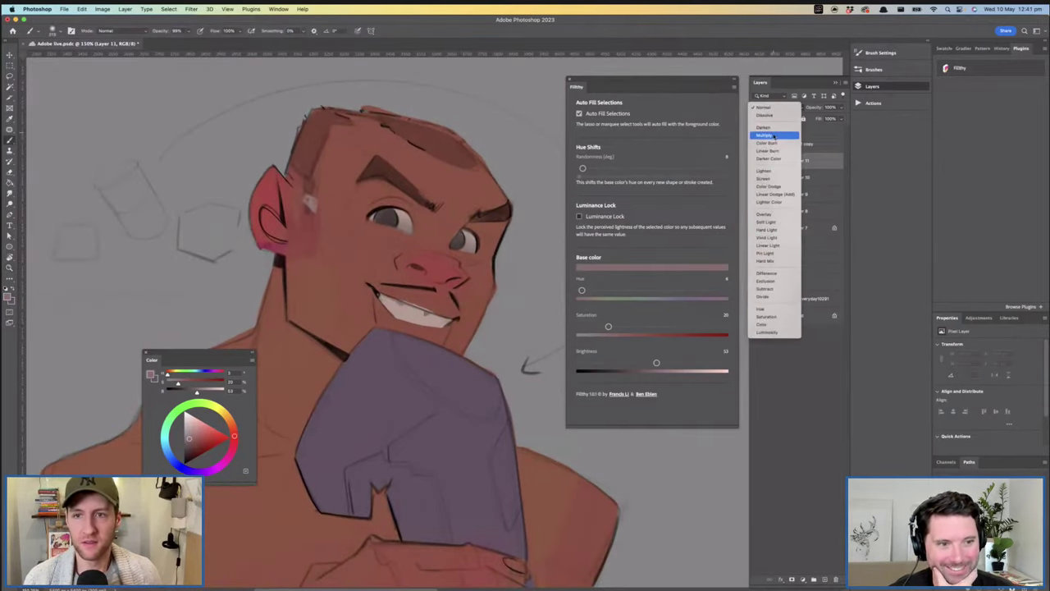
{"action": "left_click", "coordinate": [771, 137]}
Pick a red with saturation 68 and brightness 69 and brush soft shadows along the face's edge, jaw and neck
{"action": "left_click_drag", "start_coordinate": [190, 439], "coordinate": [206, 440]}
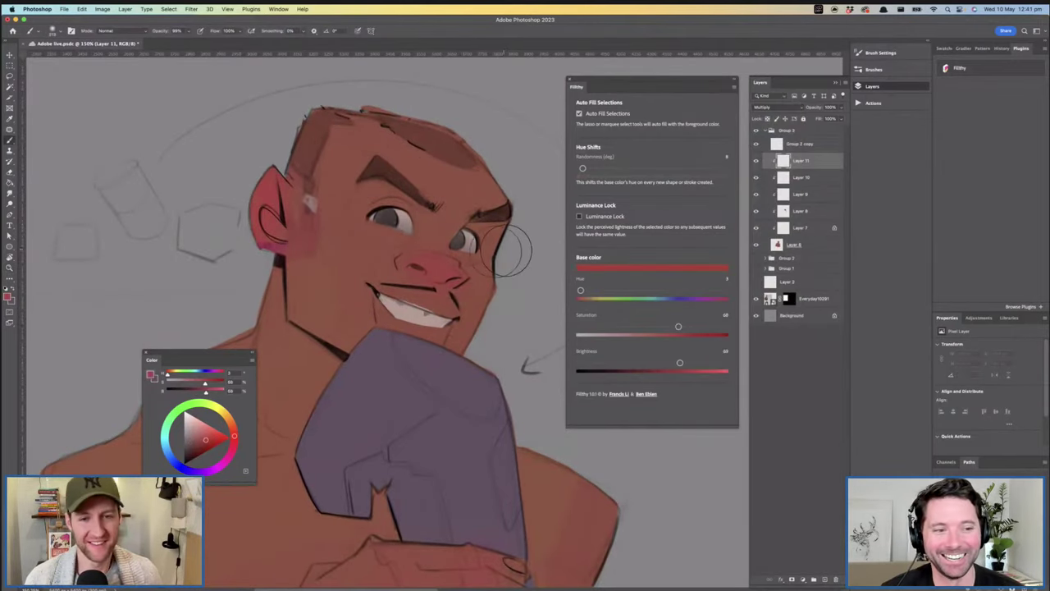
{"action": "mouse_move", "coordinate": [509, 251]}
{"action": "left_mouse_down"}
{"action": "mouse_move", "coordinate": [455, 349]}
{"action": "mouse_move", "coordinate": [484, 331]}
{"action": "mouse_move", "coordinate": [497, 302]}
{"action": "mouse_move", "coordinate": [458, 327]}
{"action": "mouse_move", "coordinate": [354, 322]}
{"action": "mouse_move", "coordinate": [433, 334]}
{"action": "mouse_move", "coordinate": [337, 328]}
{"action": "left_mouse_up"}
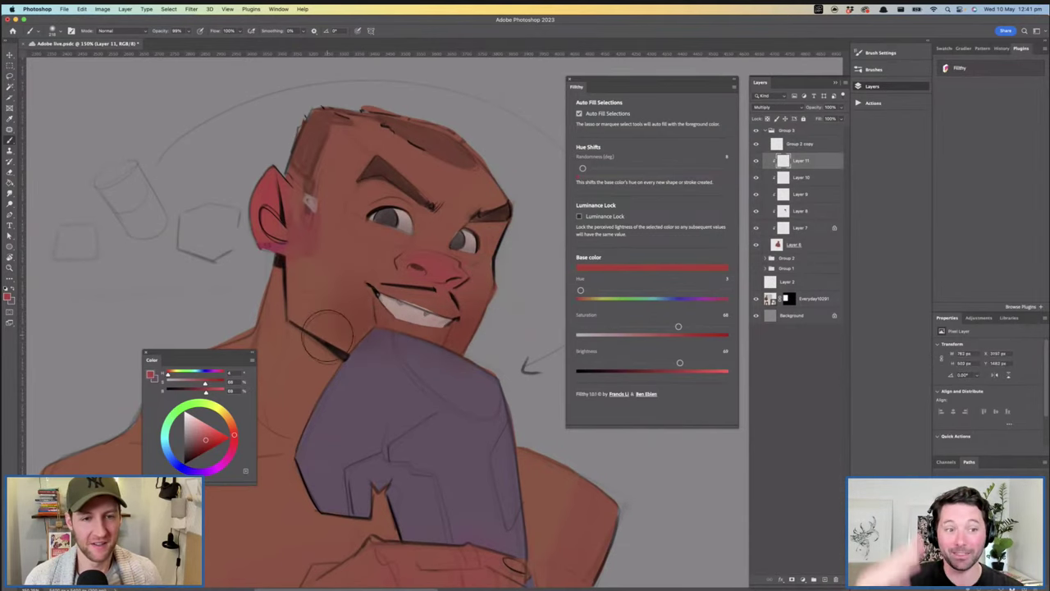
{"action": "key", "text": "z"}
{"action": "mouse_move", "coordinate": [467, 306]}
{"action": "left_mouse_down"}
{"action": "mouse_move", "coordinate": [452, 308]}
{"action": "mouse_move", "coordinate": [468, 308]}
{"action": "left_mouse_up"}
{"action": "key", "text": "b"}
{"action": "mouse_move", "coordinate": [352, 314]}
{"action": "left_mouse_down"}
{"action": "mouse_move", "coordinate": [330, 372]}
{"action": "mouse_move", "coordinate": [338, 330]}
{"action": "mouse_move", "coordinate": [330, 337]}
{"action": "mouse_move", "coordinate": [324, 401]}
{"action": "left_mouse_up"}
Brush broad, soft red shading with a larger brush over the lower face, shoulders, arms and torso
{"action": "key", "text": "z"}
{"action": "mouse_move", "coordinate": [407, 351]}
{"action": "left_mouse_down"}
{"action": "mouse_move", "coordinate": [387, 332]}
{"action": "mouse_move", "coordinate": [410, 324]}
{"action": "mouse_move", "coordinate": [328, 291]}
{"action": "mouse_move", "coordinate": [380, 330]}
{"action": "mouse_move", "coordinate": [357, 300]}
{"action": "mouse_move", "coordinate": [346, 350]}
{"action": "left_mouse_up"}
{"action": "key", "text": "b"}
{"action": "left_click_drag", "start_coordinate": [502, 304], "coordinate": [534, 230]}
{"action": "key", "text": "z"}
{"action": "mouse_move", "coordinate": [418, 264]}
{"action": "left_mouse_down"}
{"action": "mouse_move", "coordinate": [409, 304]}
{"action": "mouse_move", "coordinate": [427, 308]}
{"action": "left_mouse_up"}
{"action": "key", "text": "b"}
{"action": "left_click_drag", "start_coordinate": [411, 409], "coordinate": [451, 408]}
{"action": "mouse_move", "coordinate": [553, 487]}
{"action": "left_mouse_down"}
{"action": "mouse_move", "coordinate": [394, 410]}
{"action": "mouse_move", "coordinate": [328, 341]}
{"action": "left_mouse_up"}
{"action": "mouse_move", "coordinate": [439, 434]}
{"action": "left_mouse_down"}
{"action": "mouse_move", "coordinate": [459, 406]}
{"action": "mouse_move", "coordinate": [344, 331]}
{"action": "mouse_move", "coordinate": [472, 423]}
{"action": "mouse_move", "coordinate": [486, 419]}
{"action": "left_mouse_up"}
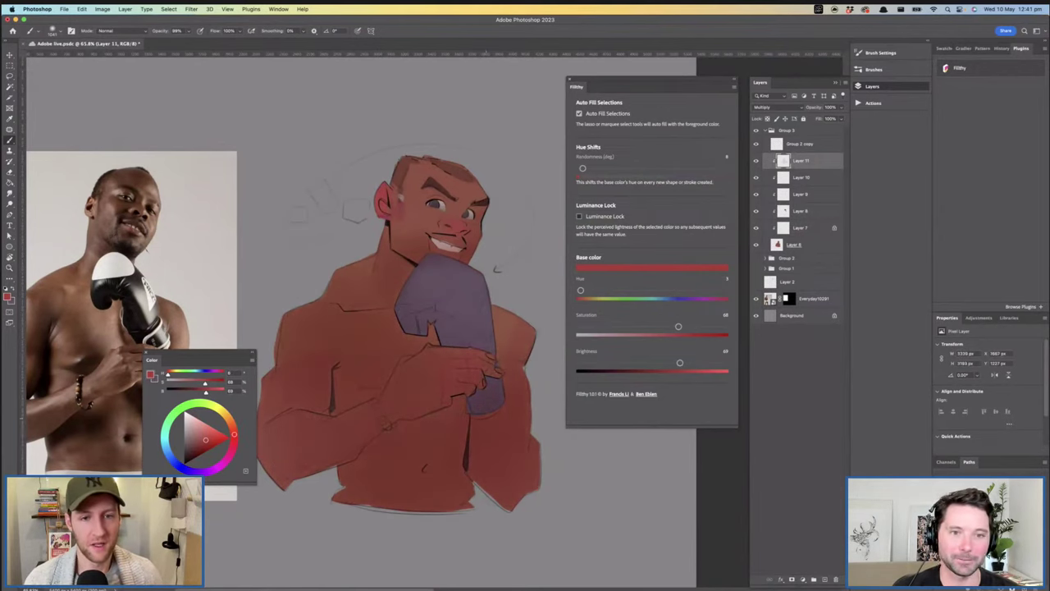
Examine the red Multiply shading on the full figure beside the reference photo and close up on the face
{"action": "scroll", "coordinate": [399, 241], "scroll_direction": "up", "scroll_amount": 2}
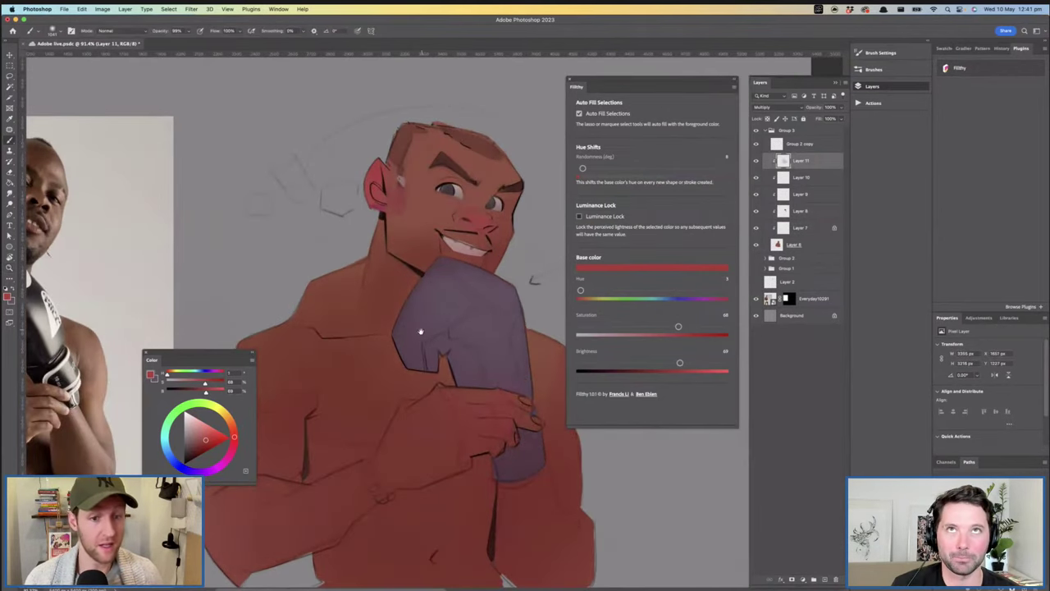
{"action": "scroll", "coordinate": [420, 332], "scroll_direction": "down", "scroll_amount": 3}
{"action": "scroll", "coordinate": [459, 410], "scroll_direction": "up", "scroll_amount": 2}
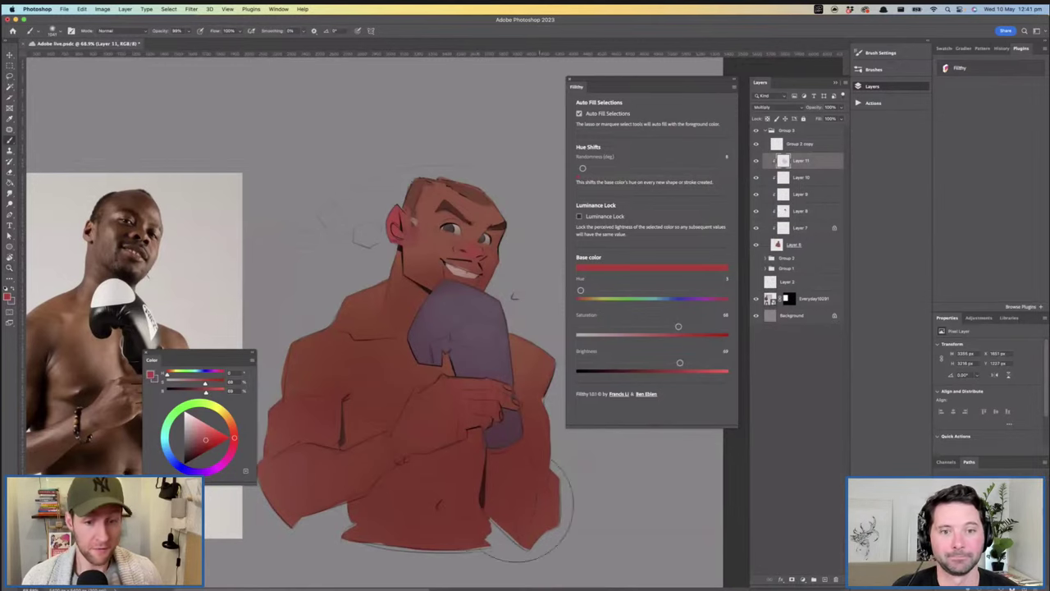
{"action": "key", "text": "z"}
{"action": "left_click_drag", "start_coordinate": [454, 263], "coordinate": [526, 265]}
{"action": "key", "text": "b"}
{"action": "left_click_drag", "start_coordinate": [424, 290], "coordinate": [349, 292]}
{"action": "mouse_move", "coordinate": [401, 249]}
{"action": "left_mouse_down"}
{"action": "mouse_move", "coordinate": [440, 271]}
{"action": "mouse_move", "coordinate": [420, 280]}
{"action": "left_mouse_up"}
{"action": "key", "text": "z"}
{"action": "key", "text": "b"}
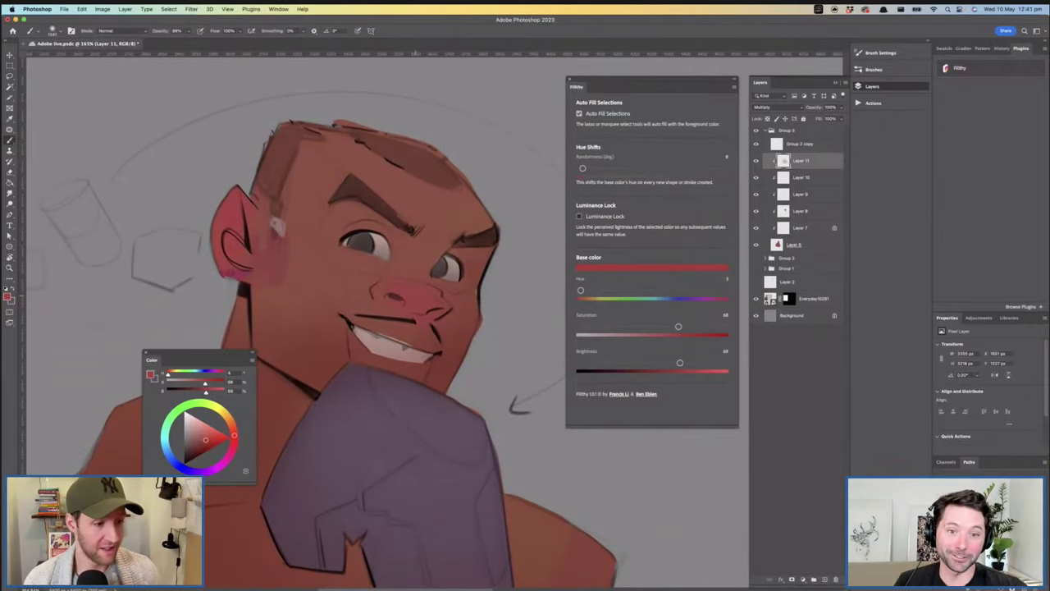
{"action": "left_click_drag", "start_coordinate": [412, 284], "coordinate": [435, 274]}
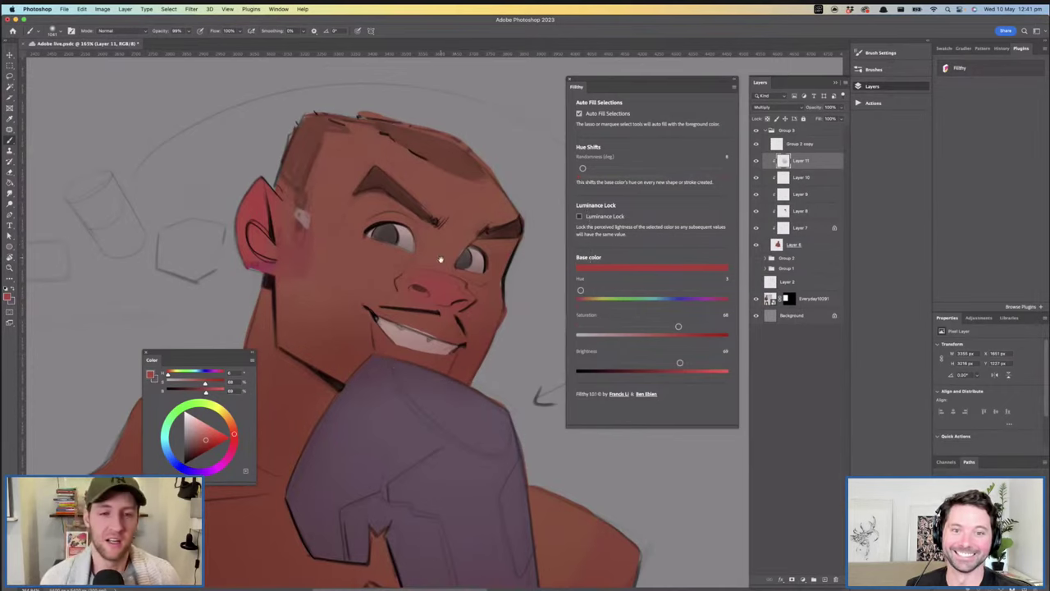
{"action": "left_click_drag", "start_coordinate": [438, 257], "coordinate": [441, 258]}
Add another layer on top, clip it to the layers below and set it to Multiply for lasso-filled face shadows
{"action": "key", "text": "z"}
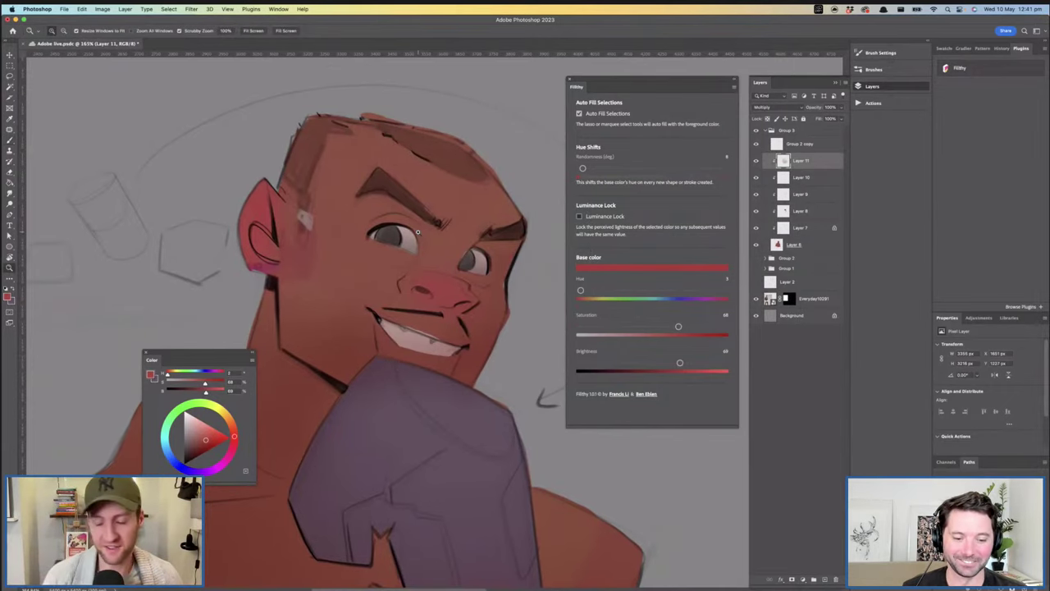
{"action": "left_click", "coordinate": [419, 243]}
{"action": "key", "text": "l"}
{"action": "left_click", "coordinate": [824, 580]}
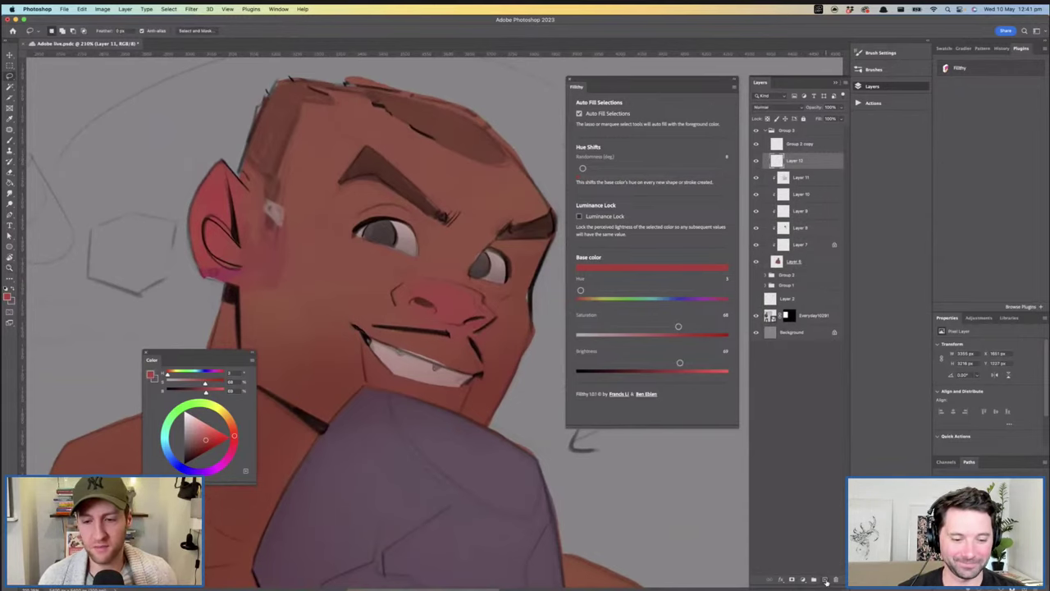
{"action": "left_click", "coordinate": [775, 106]}
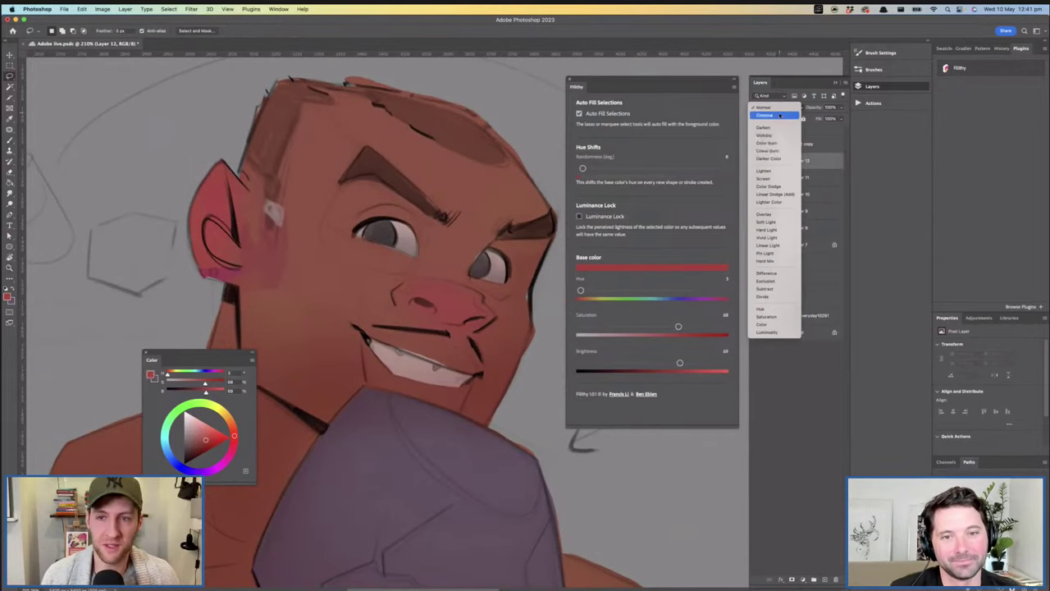
{"action": "left_click", "coordinate": [775, 140]}
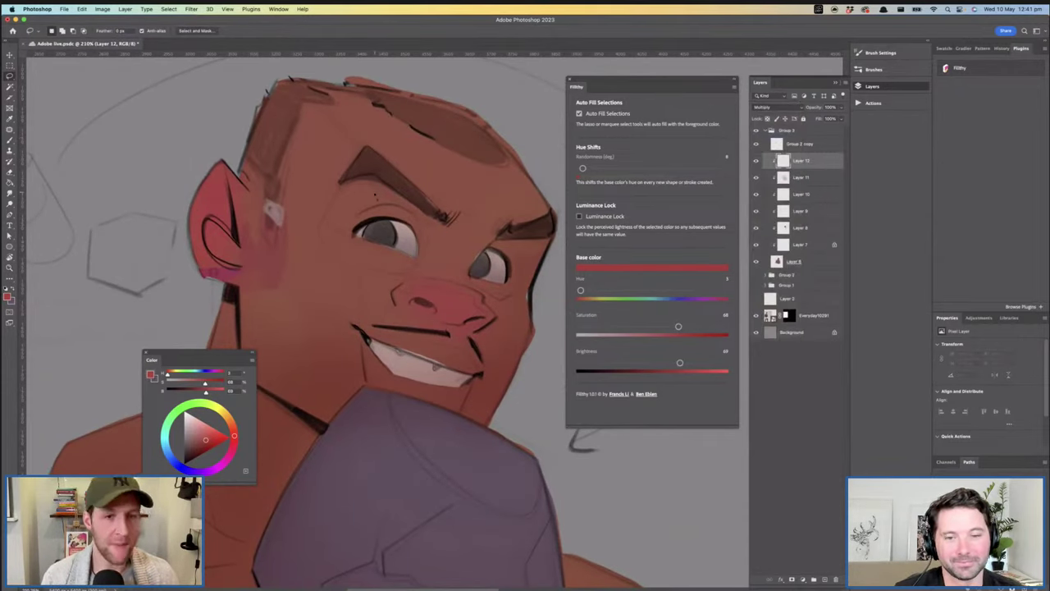
Try a lasso-filled shadow in the saturated red around the near eye socket and undo it
{"action": "mouse_move", "coordinate": [357, 174]}
{"action": "left_mouse_down"}
{"action": "mouse_move", "coordinate": [427, 209]}
{"action": "mouse_move", "coordinate": [344, 229]}
{"action": "left_mouse_up"}
{"action": "left_click_drag", "start_coordinate": [458, 229], "coordinate": [450, 232]}
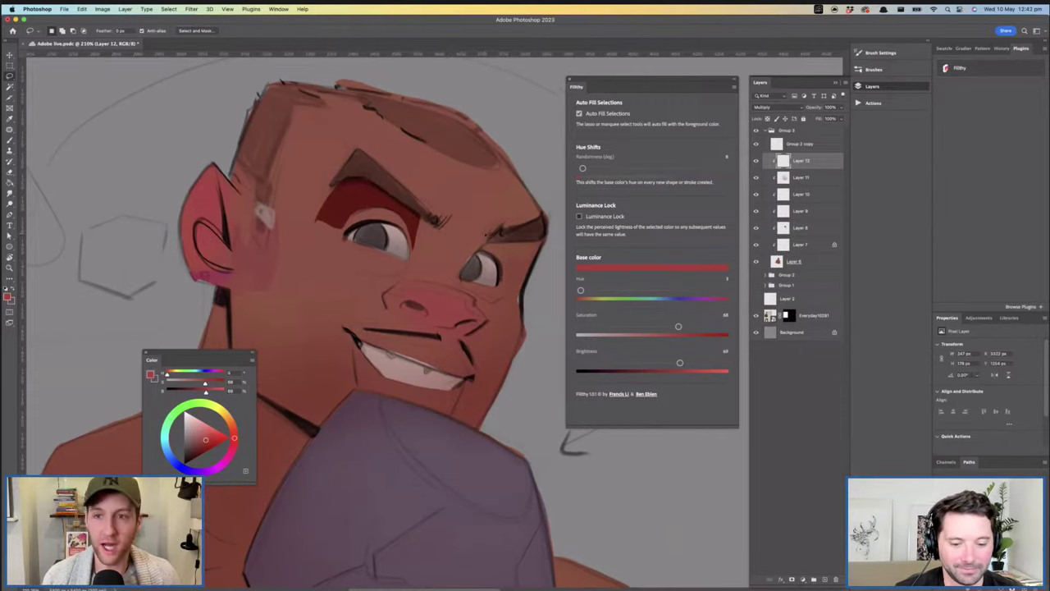
{"action": "key", "text": "super+z"}
Lighten the fill colour to saturation 32 and brightness 96 and lasso-fill the near eye socket below the brow
{"action": "mouse_move", "coordinate": [206, 392]}
{"action": "left_mouse_down"}
{"action": "mouse_move", "coordinate": [221, 392]}
{"action": "mouse_move", "coordinate": [185, 382]}
{"action": "left_mouse_up"}
{"action": "mouse_move", "coordinate": [319, 216]}
{"action": "left_mouse_down"}
{"action": "mouse_move", "coordinate": [340, 230]}
{"action": "mouse_move", "coordinate": [372, 212]}
{"action": "left_mouse_up"}
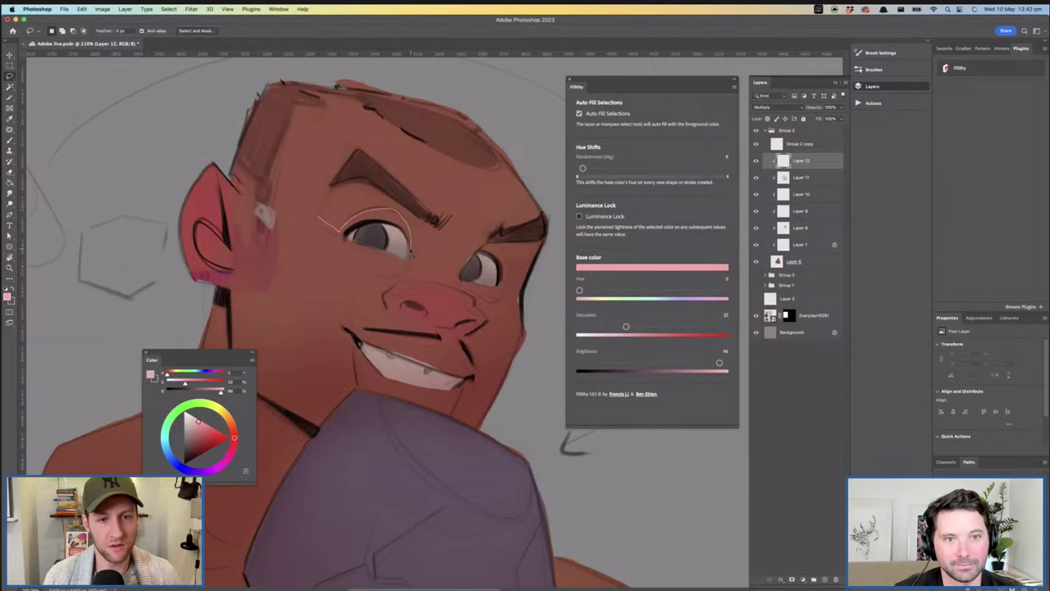
{"action": "mouse_move", "coordinate": [421, 235]}
{"action": "left_mouse_down"}
{"action": "mouse_move", "coordinate": [384, 195]}
{"action": "mouse_move", "coordinate": [333, 182]}
{"action": "mouse_move", "coordinate": [320, 215]}
{"action": "left_mouse_up"}
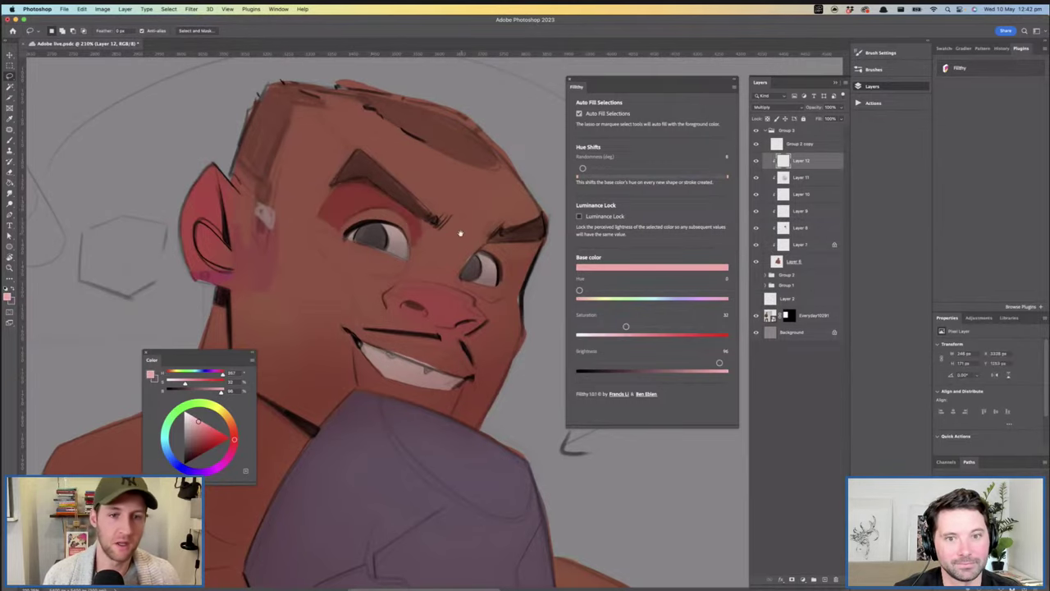
Lasso-fill a matching pink shadow around the far eye, between its brow and the face's edge
{"action": "scroll", "coordinate": [369, 214], "scroll_direction": "right", "scroll_amount": 1}
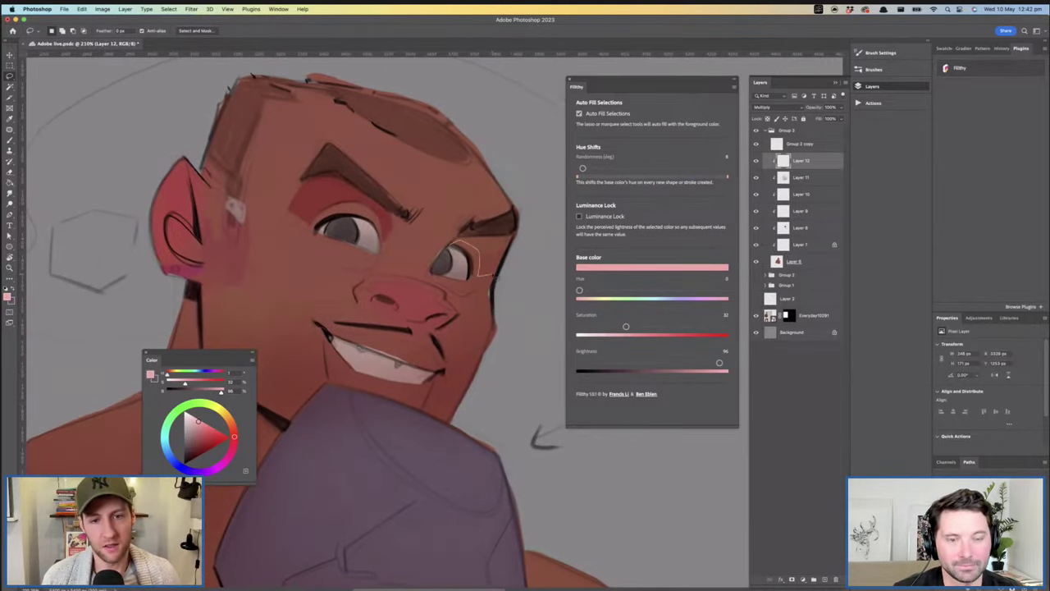
{"action": "left_click_drag", "start_coordinate": [450, 245], "coordinate": [454, 243]}
{"action": "mouse_move", "coordinate": [481, 230]}
{"action": "left_mouse_down"}
{"action": "mouse_move", "coordinate": [479, 265]}
{"action": "mouse_move", "coordinate": [492, 251]}
{"action": "mouse_move", "coordinate": [453, 227]}
{"action": "mouse_move", "coordinate": [493, 214]}
{"action": "left_mouse_up"}
{"action": "key", "text": "l"}
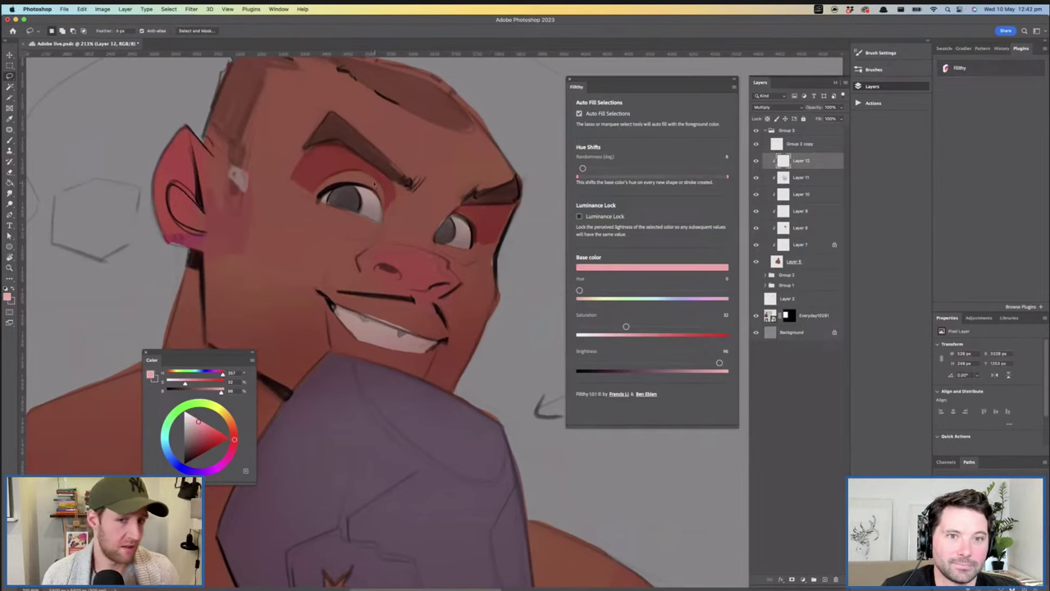
{"action": "left_click_drag", "start_coordinate": [395, 190], "coordinate": [393, 197]}
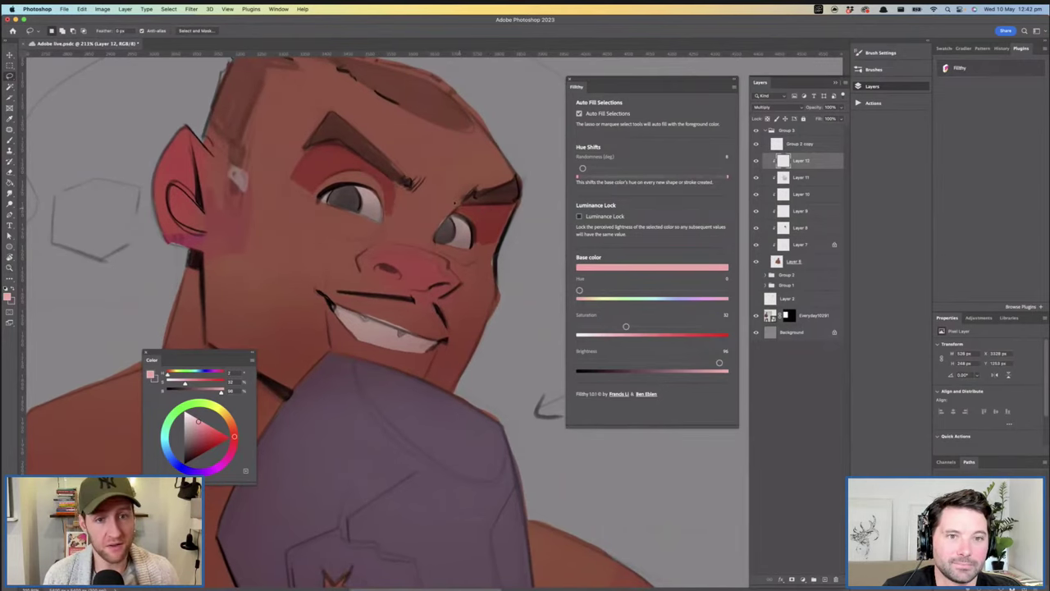
Lasso-fill a shadow shape over the tip of the nose and its nostrils
{"action": "scroll", "coordinate": [358, 256], "scroll_direction": "down", "scroll_amount": 2}
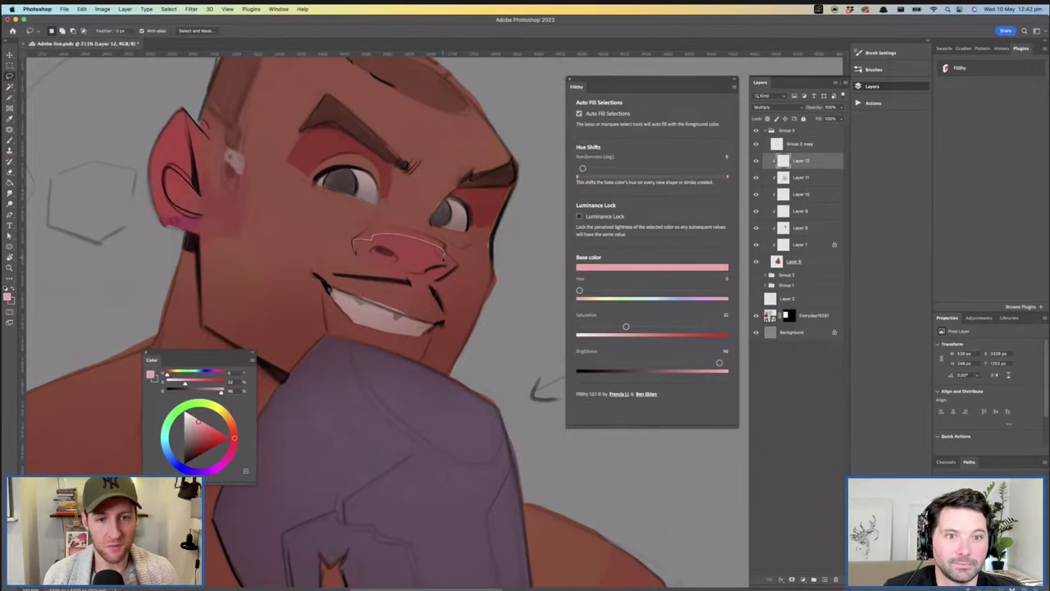
{"action": "left_click_drag", "start_coordinate": [383, 265], "coordinate": [360, 257]}
{"action": "mouse_move", "coordinate": [436, 275]}
{"action": "left_mouse_down"}
{"action": "mouse_move", "coordinate": [396, 277]}
{"action": "mouse_move", "coordinate": [437, 275]}
{"action": "left_mouse_up"}
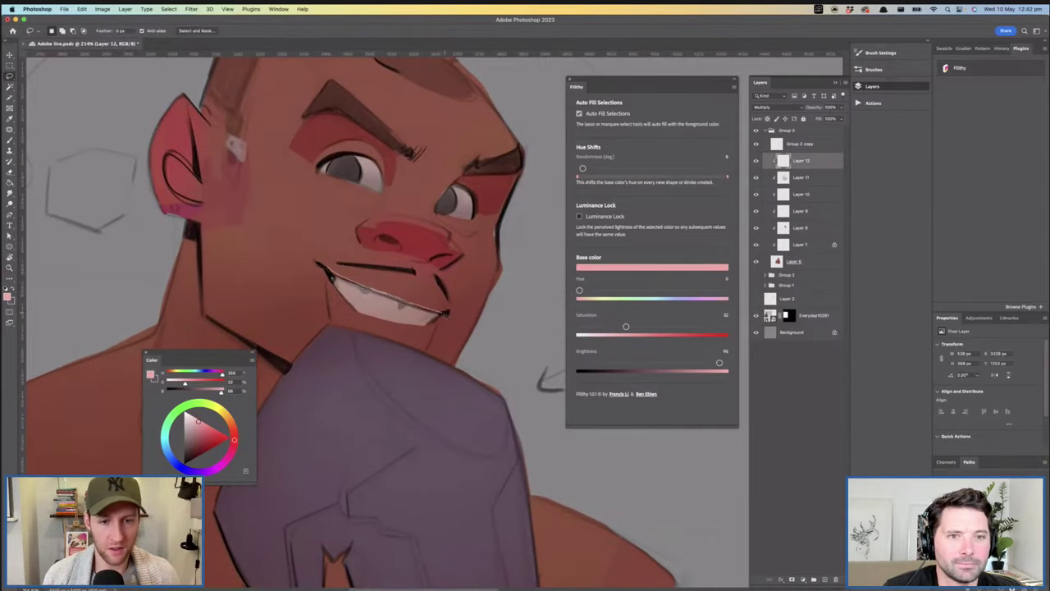
{"action": "left_click_drag", "start_coordinate": [331, 270], "coordinate": [364, 277]}
{"action": "mouse_move", "coordinate": [444, 298]}
{"action": "left_mouse_down"}
{"action": "mouse_move", "coordinate": [380, 292]}
{"action": "mouse_move", "coordinate": [434, 304]}
{"action": "mouse_move", "coordinate": [415, 337]}
{"action": "left_mouse_up"}
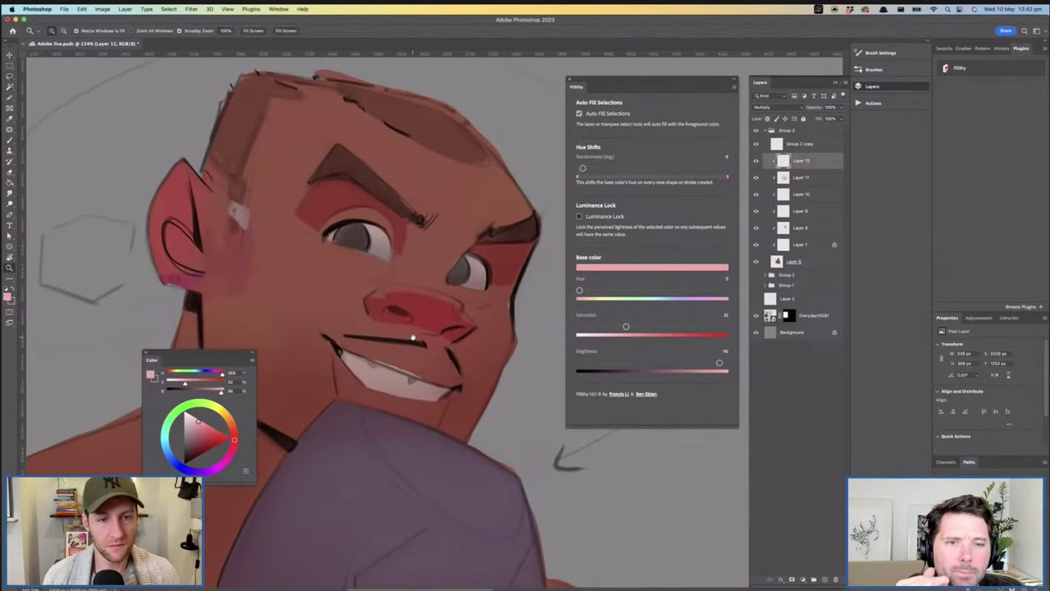
Lasso-fill shadow shapes inside the ear with the same light pink
{"action": "left_click_drag", "start_coordinate": [174, 246], "coordinate": [233, 279]}
{"action": "left_click_drag", "start_coordinate": [243, 199], "coordinate": [256, 289]}
{"action": "left_click_drag", "start_coordinate": [237, 242], "coordinate": [243, 199]}
{"action": "mouse_move", "coordinate": [370, 253]}
{"action": "left_mouse_down"}
{"action": "mouse_move", "coordinate": [338, 256]}
{"action": "mouse_move", "coordinate": [439, 267]}
{"action": "mouse_move", "coordinate": [402, 258]}
{"action": "mouse_move", "coordinate": [413, 265]}
{"action": "left_mouse_up"}
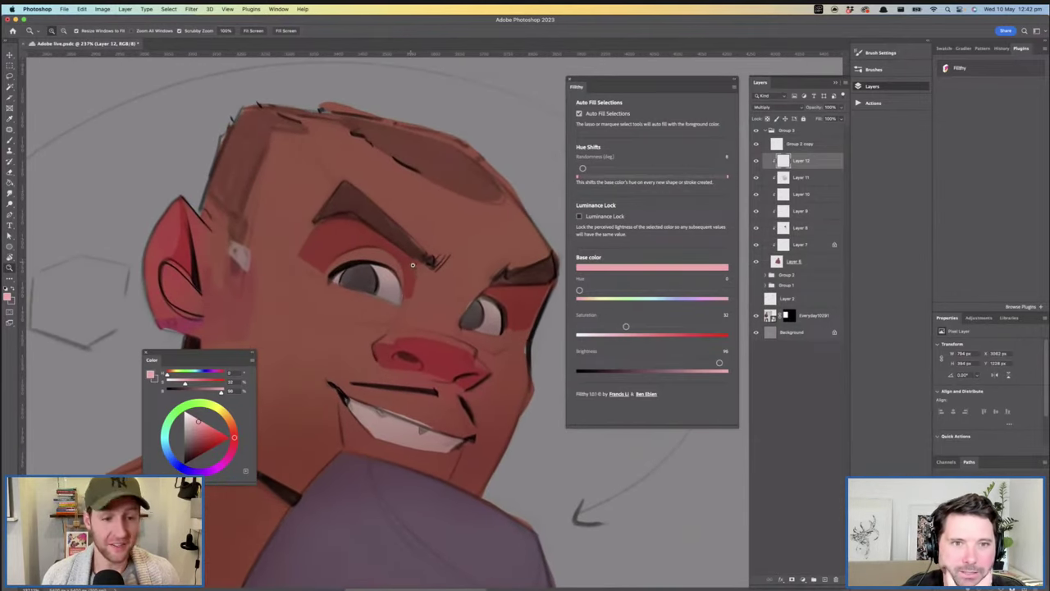
On the clipped Color-mode layer, brush a pink tint with hue 342, saturation 63 and brightness 100 around the nose and its bridge
{"action": "left_click_drag", "start_coordinate": [476, 271], "coordinate": [345, 288]}
{"action": "left_click_drag", "start_coordinate": [444, 300], "coordinate": [427, 421]}
{"action": "left_click_drag", "start_coordinate": [425, 253], "coordinate": [441, 253]}
{"action": "scroll", "coordinate": [440, 252], "scroll_direction": "up", "scroll_amount": 3}
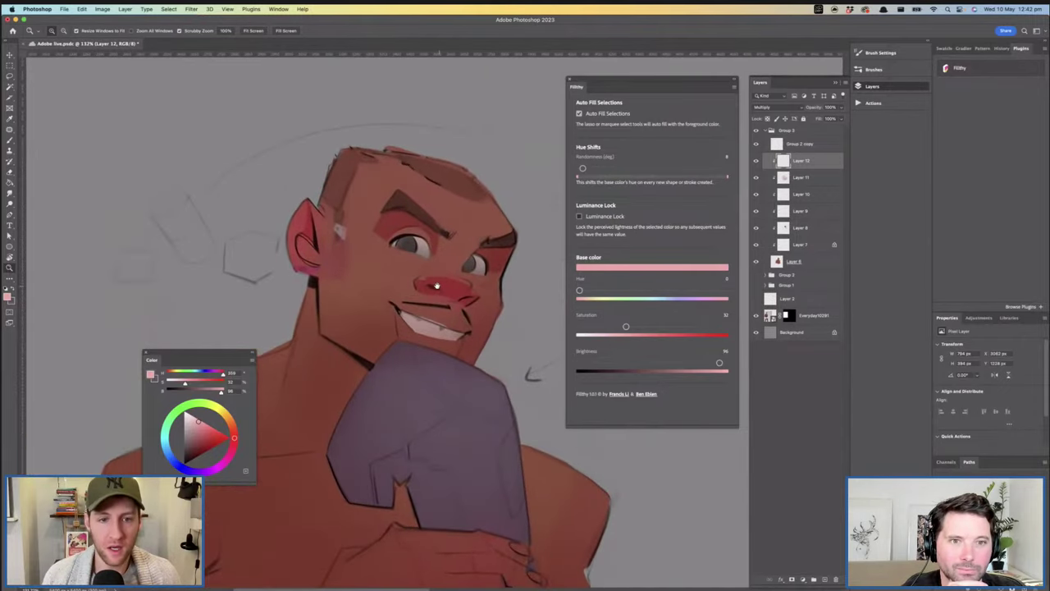
{"action": "left_click", "coordinate": [812, 178]}
{"action": "left_click", "coordinate": [806, 196]}
{"action": "left_click", "coordinate": [803, 211]}
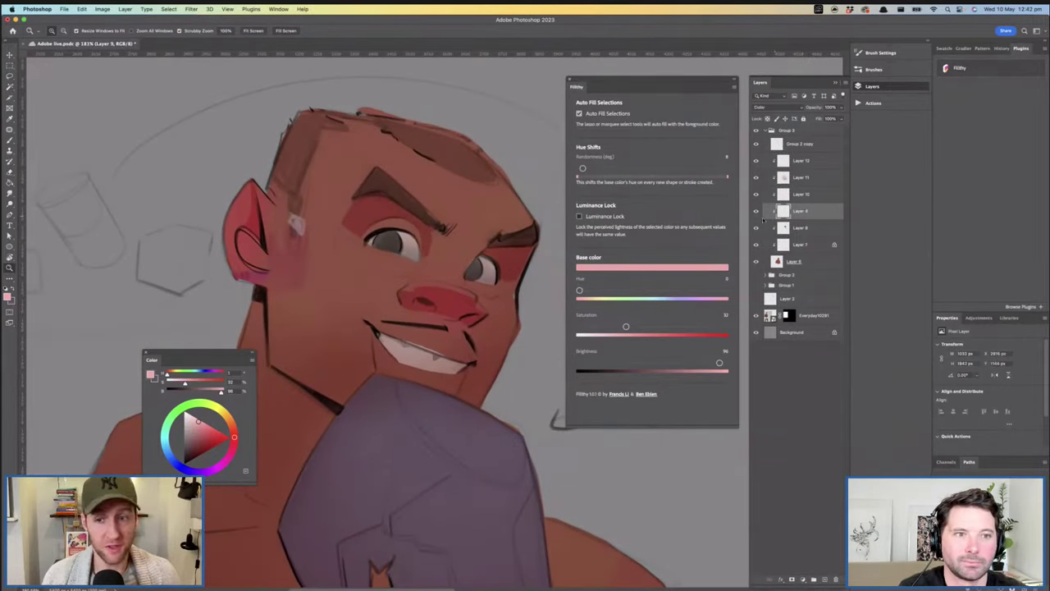
{"action": "key", "text": "b"}
{"action": "left_click_drag", "start_coordinate": [443, 246], "coordinate": [425, 244]}
{"action": "left_click_drag", "start_coordinate": [196, 422], "coordinate": [213, 427]}
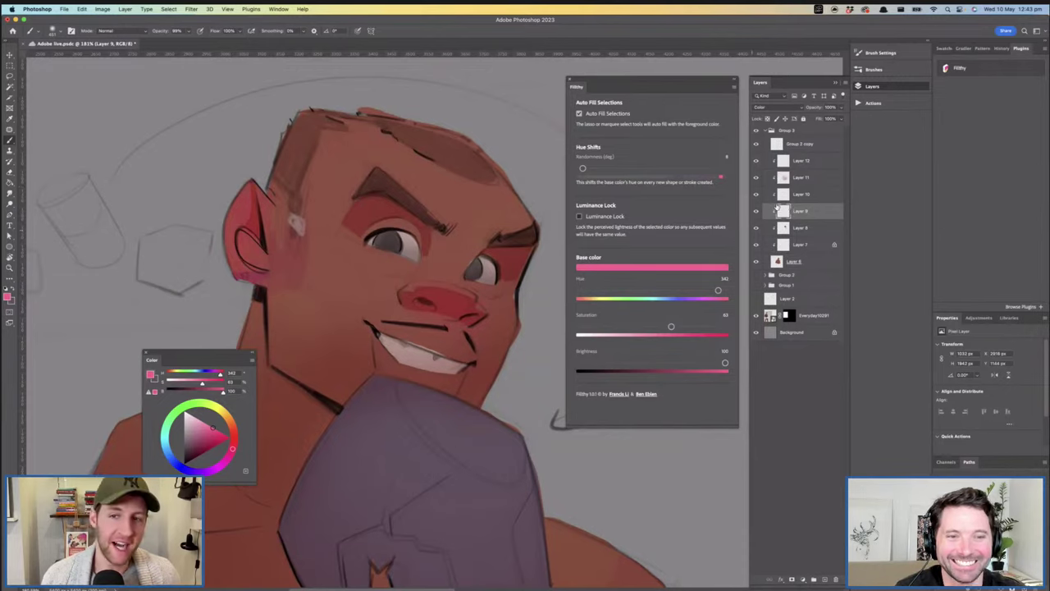
{"action": "mouse_move", "coordinate": [420, 292]}
{"action": "left_mouse_down"}
{"action": "mouse_move", "coordinate": [408, 282]}
{"action": "mouse_move", "coordinate": [433, 274]}
{"action": "left_mouse_up"}
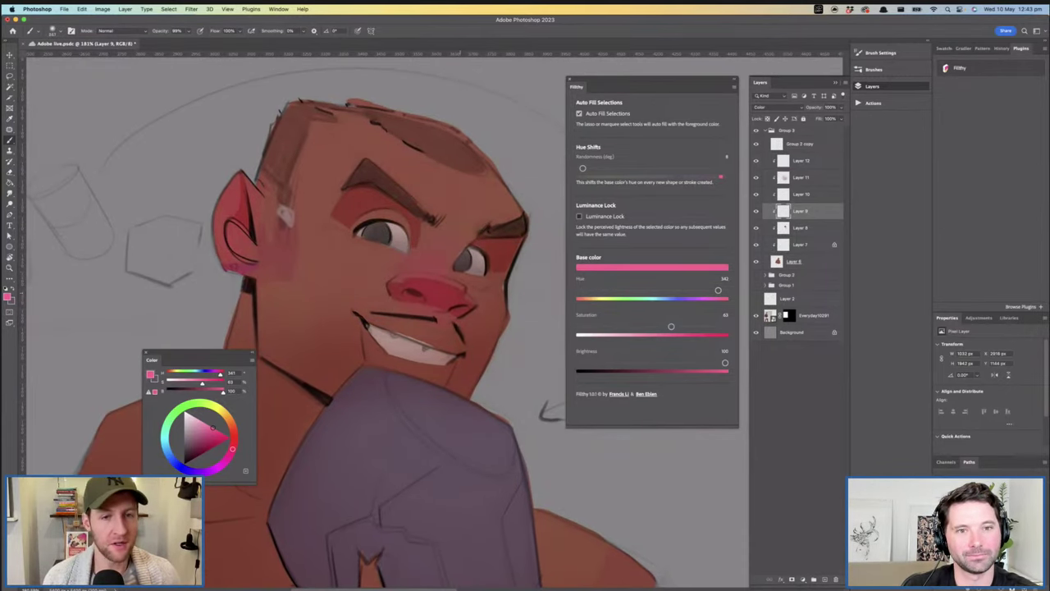
Brush the pink tint onto the ear and across the cheek toward the jaw on the Color-mode layer
{"action": "left_click_drag", "start_coordinate": [234, 229], "coordinate": [241, 239]}
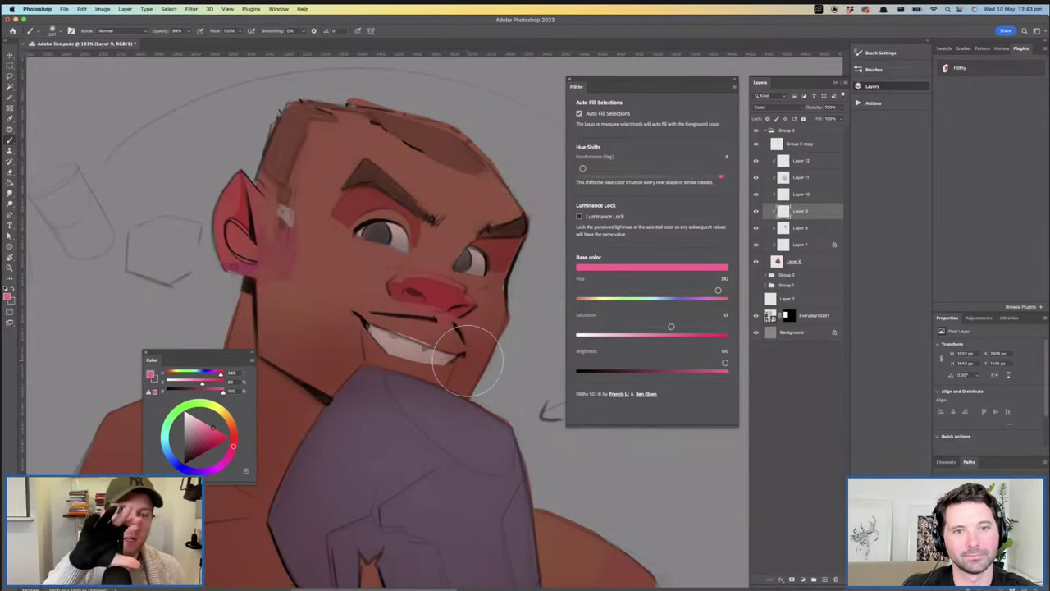
{"action": "left_click_drag", "start_coordinate": [370, 310], "coordinate": [317, 291]}
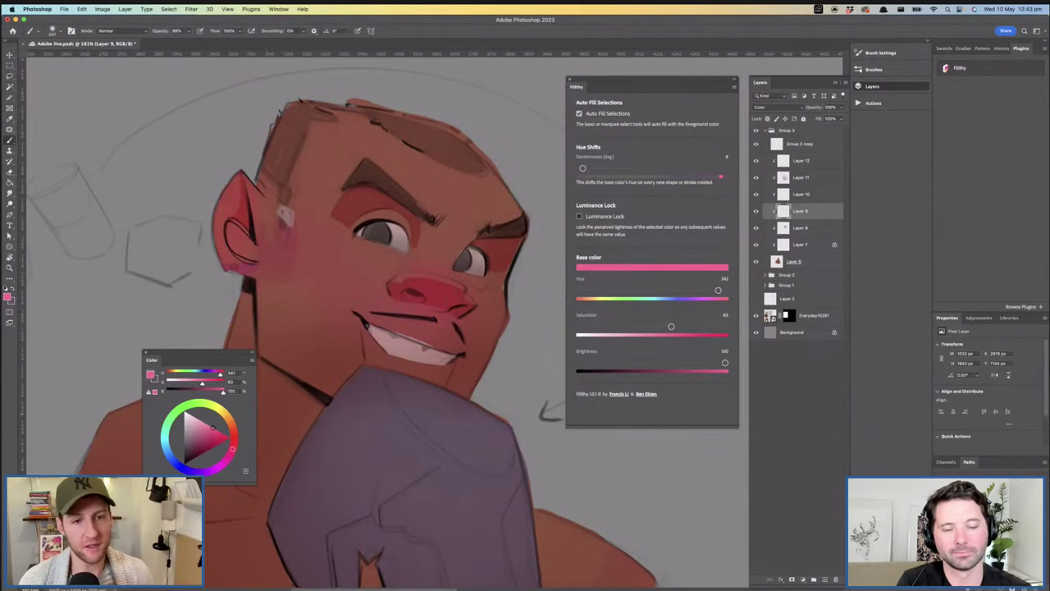
Brush an orange-red tint with hue 13, saturation 62 and brightness 92 over the face and shoulder skin on the Color-mode layer
{"action": "left_click_drag", "start_coordinate": [234, 432], "coordinate": [234, 430]}
{"action": "left_click", "coordinate": [211, 430]}
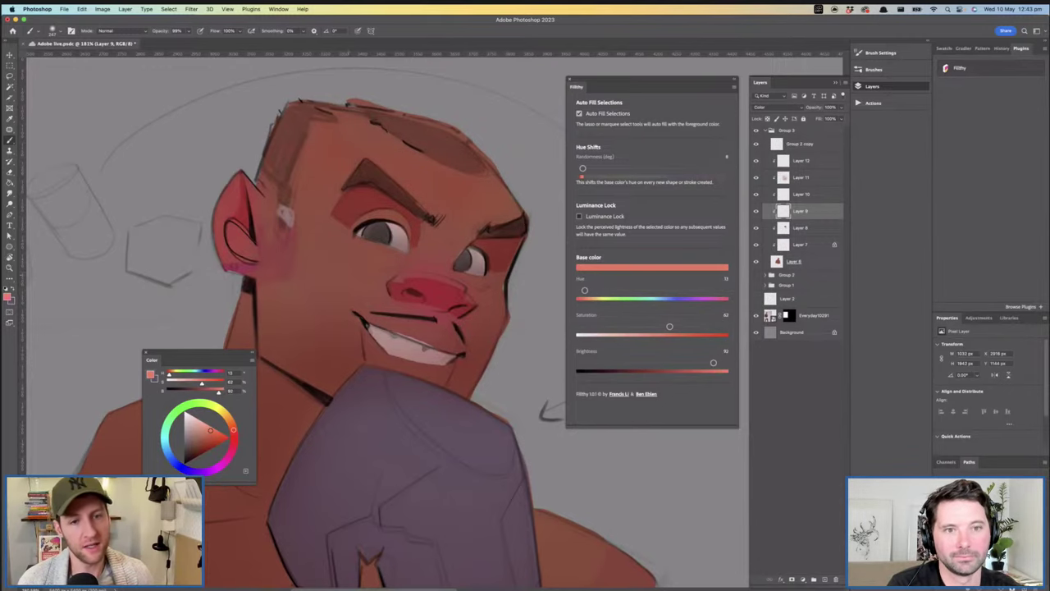
{"action": "scroll", "coordinate": [445, 318], "scroll_direction": "down", "scroll_amount": 5}
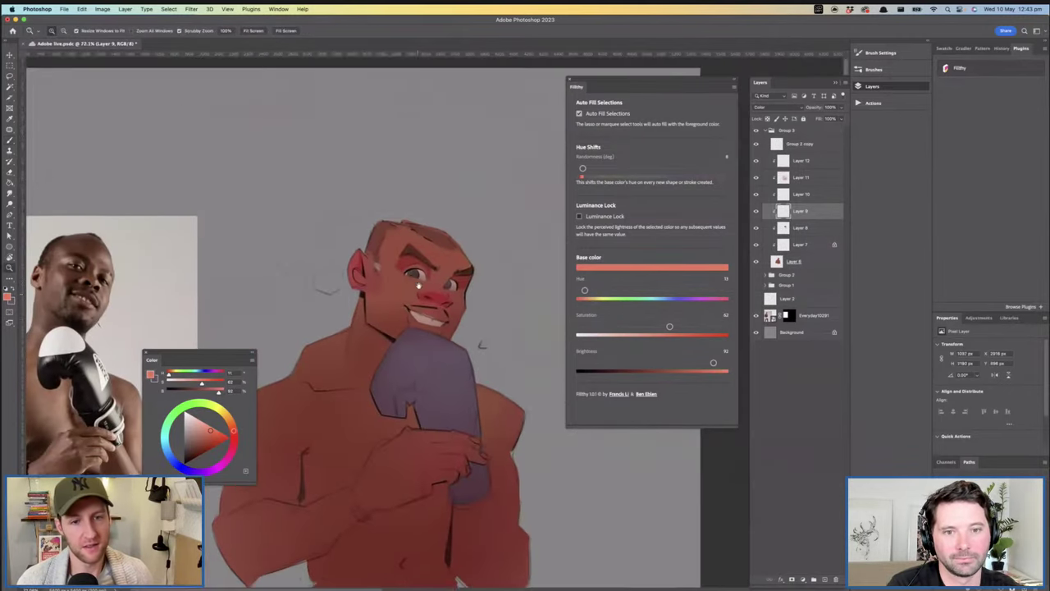
{"action": "scroll", "coordinate": [445, 316], "scroll_direction": "up", "scroll_amount": 3}
{"action": "scroll", "coordinate": [348, 334], "scroll_direction": "left", "scroll_amount": 5}
{"action": "scroll", "coordinate": [349, 333], "scroll_direction": "down", "scroll_amount": 2}
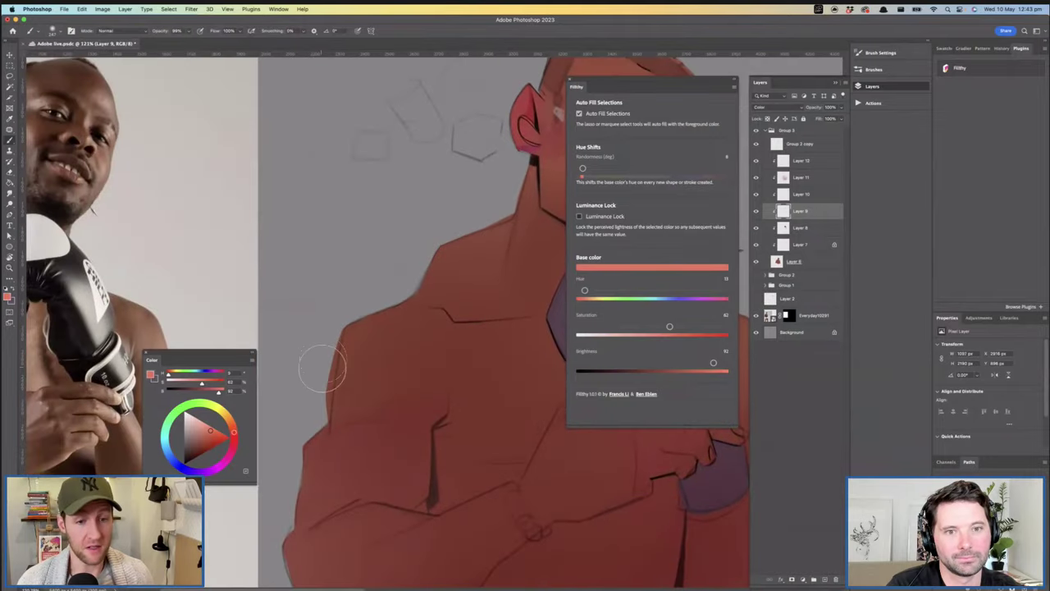
{"action": "left_click_drag", "start_coordinate": [502, 258], "coordinate": [326, 375]}
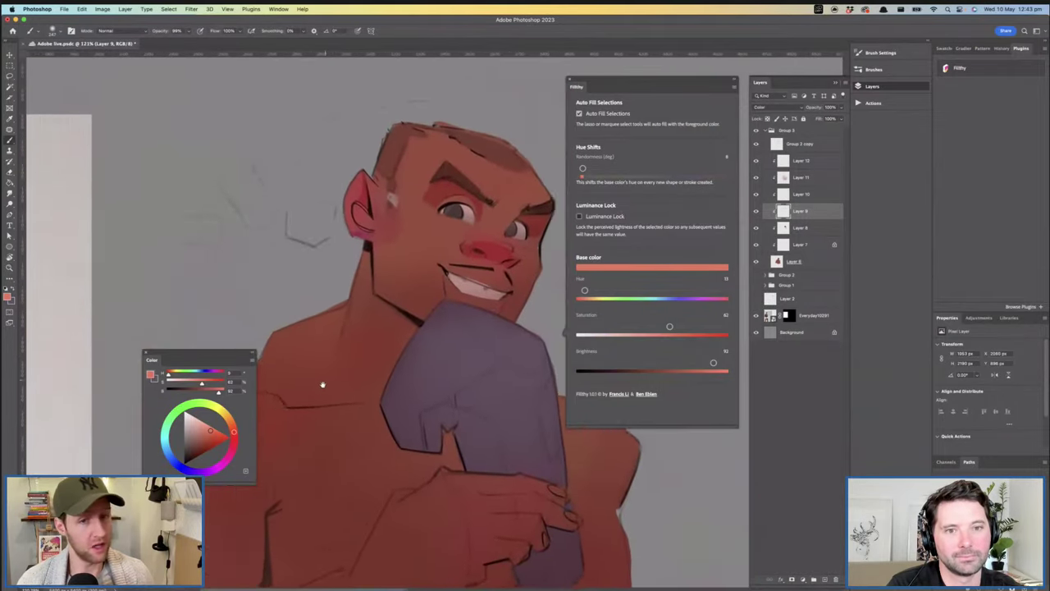
{"action": "left_click_drag", "start_coordinate": [419, 321], "coordinate": [422, 337]}
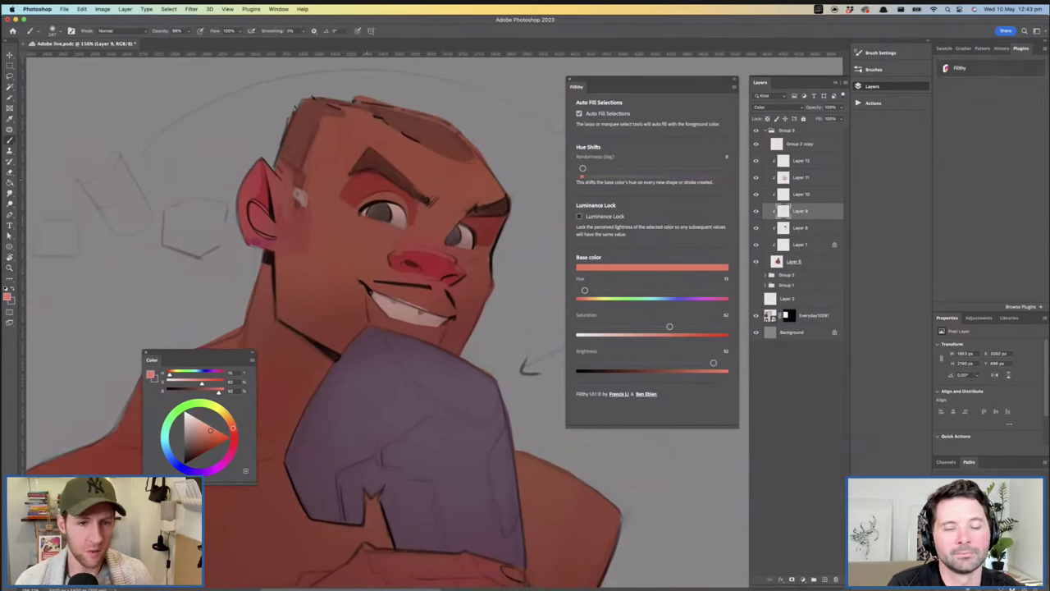
Make the clipped Multiply-mode Layer 12 active for lasso shadow fills
{"action": "scroll", "coordinate": [379, 190], "scroll_direction": "up", "scroll_amount": 3}
{"action": "scroll", "coordinate": [425, 222], "scroll_direction": "right", "scroll_amount": 4}
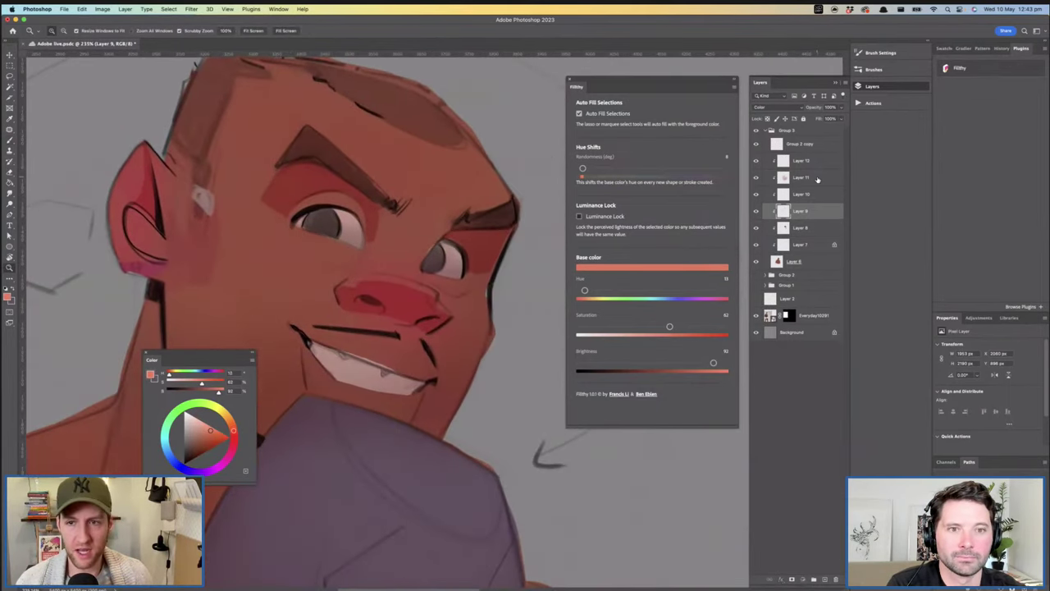
{"action": "left_click", "coordinate": [817, 178]}
{"action": "left_click", "coordinate": [807, 161]}
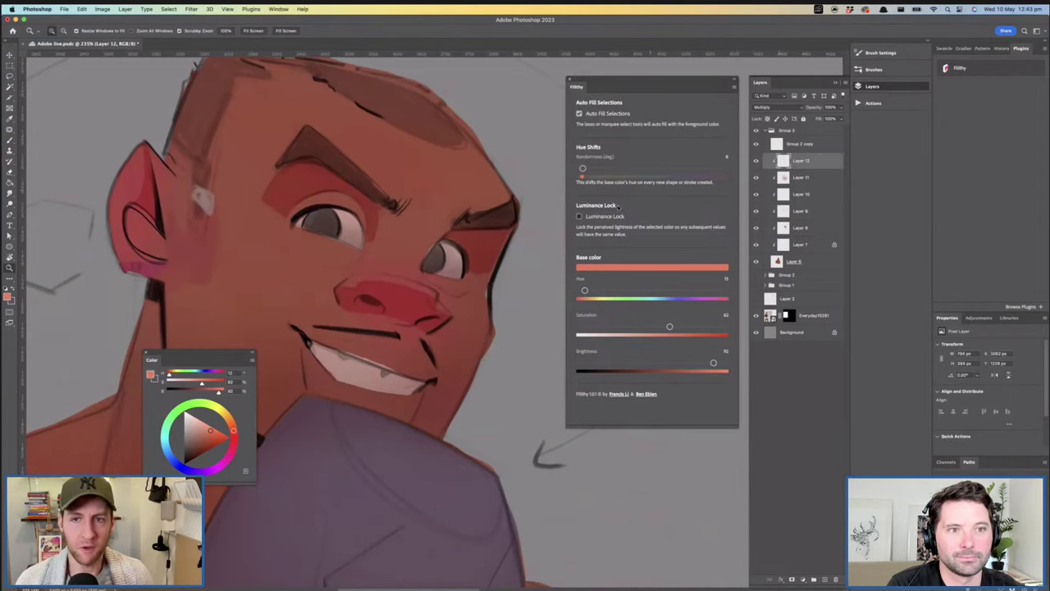
{"action": "key", "text": "l"}
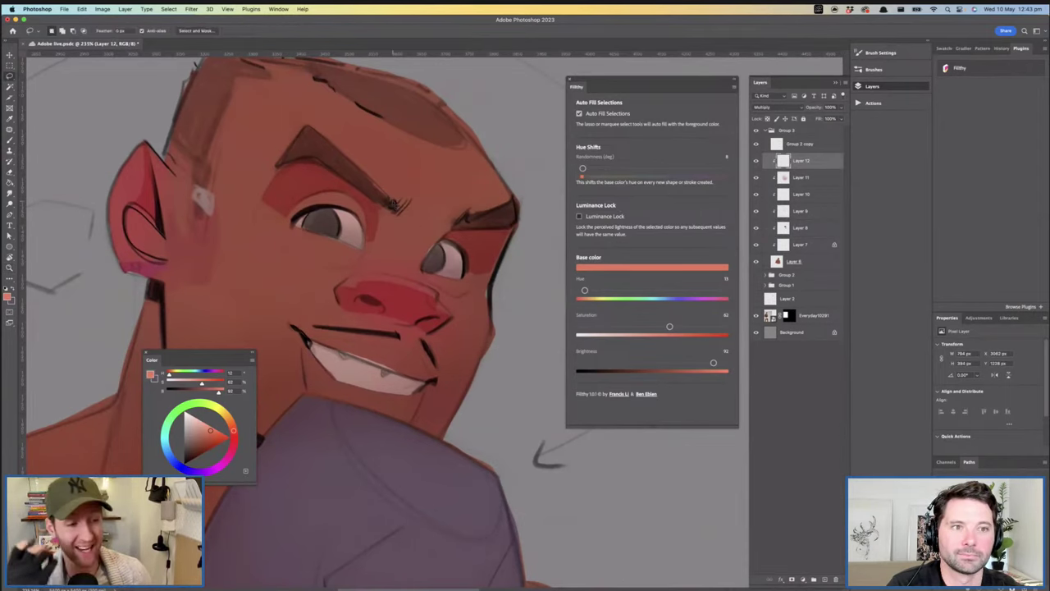
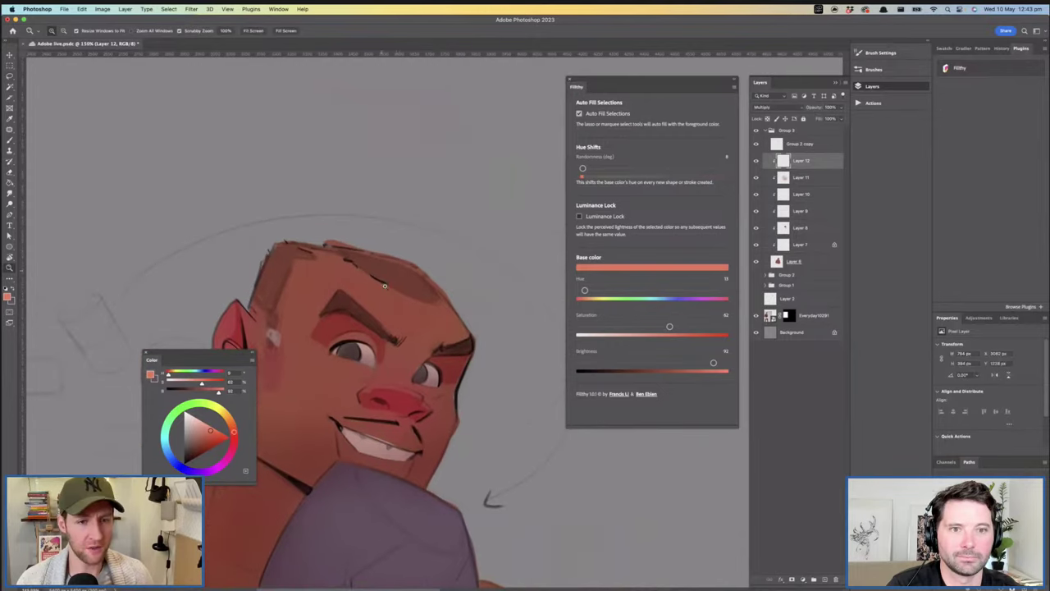
Examine the reference photo of the boxer for the placement of shadows on the face and neck
{"action": "left_click_drag", "start_coordinate": [386, 285], "coordinate": [722, 208]}
{"action": "left_click_drag", "start_coordinate": [353, 167], "coordinate": [318, 163]}
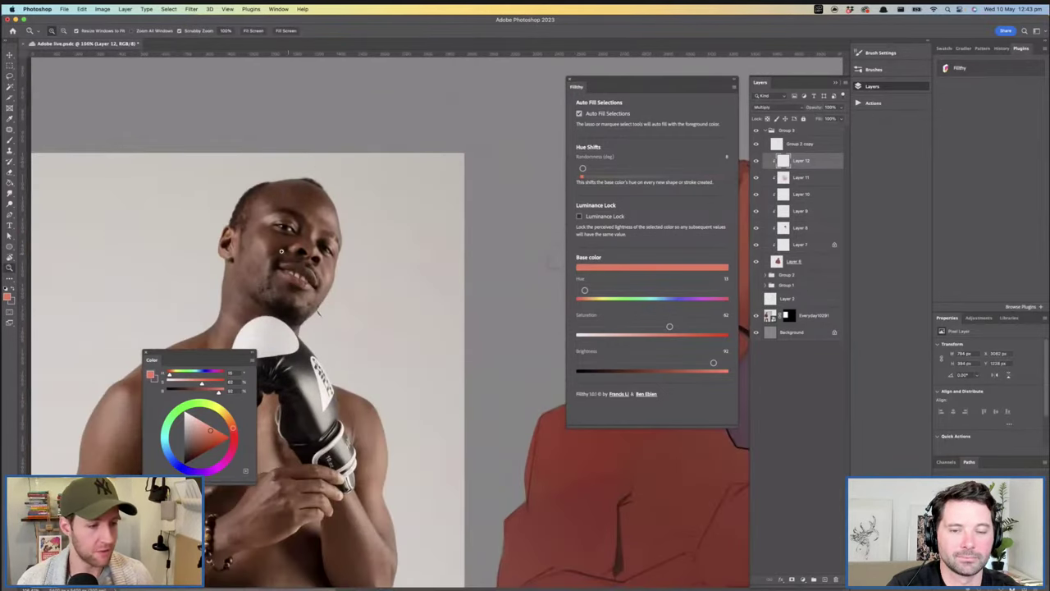
{"action": "left_click_drag", "start_coordinate": [279, 246], "coordinate": [424, 263]}
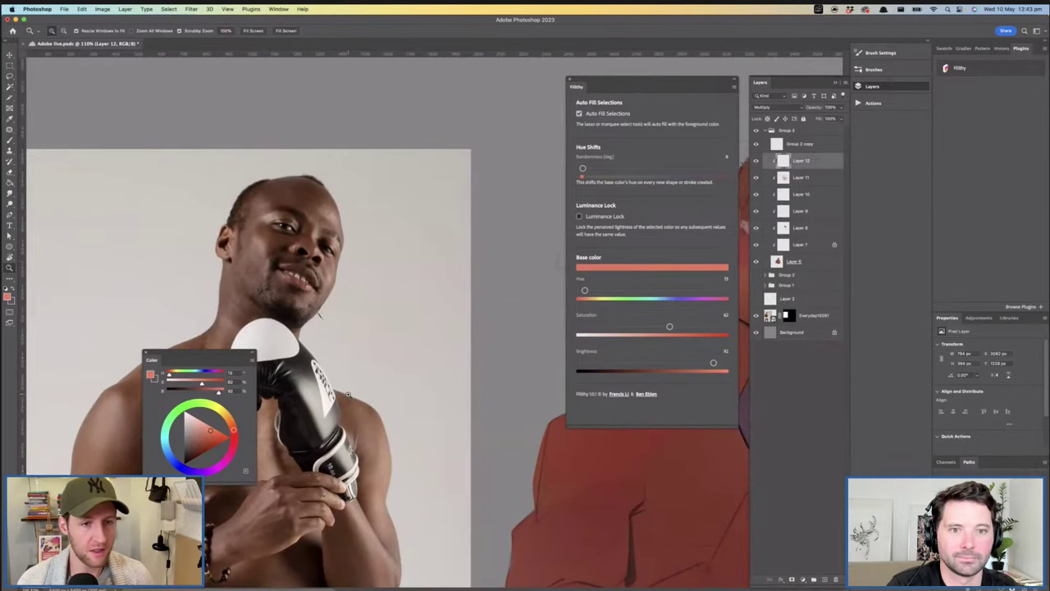
{"action": "left_click_drag", "start_coordinate": [472, 343], "coordinate": [50, 262]}
{"action": "left_click_drag", "start_coordinate": [367, 234], "coordinate": [459, 399]}
{"action": "mouse_move", "coordinate": [395, 345]}
{"action": "left_mouse_down"}
{"action": "mouse_move", "coordinate": [413, 347]}
{"action": "mouse_move", "coordinate": [415, 314]}
{"action": "left_mouse_up"}
{"action": "left_click_drag", "start_coordinate": [416, 314], "coordinate": [397, 315]}
Lasso-fill an orange-red Multiply shadow between the eyes, beneath the brows and above the nose bridge
{"action": "key", "text": "l"}
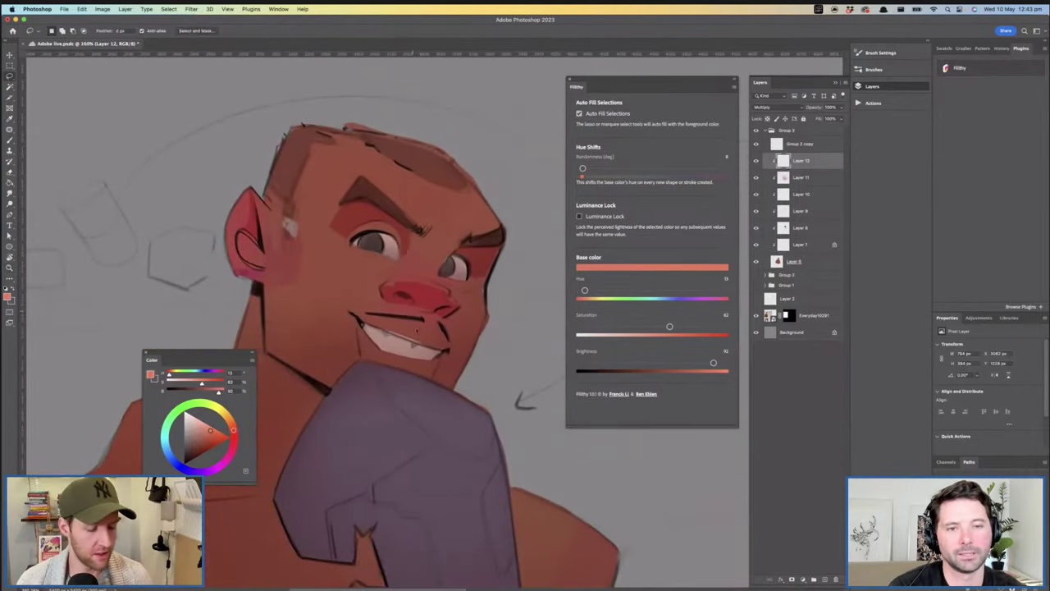
{"action": "scroll", "coordinate": [343, 99], "scroll_direction": "up", "scroll_amount": 2}
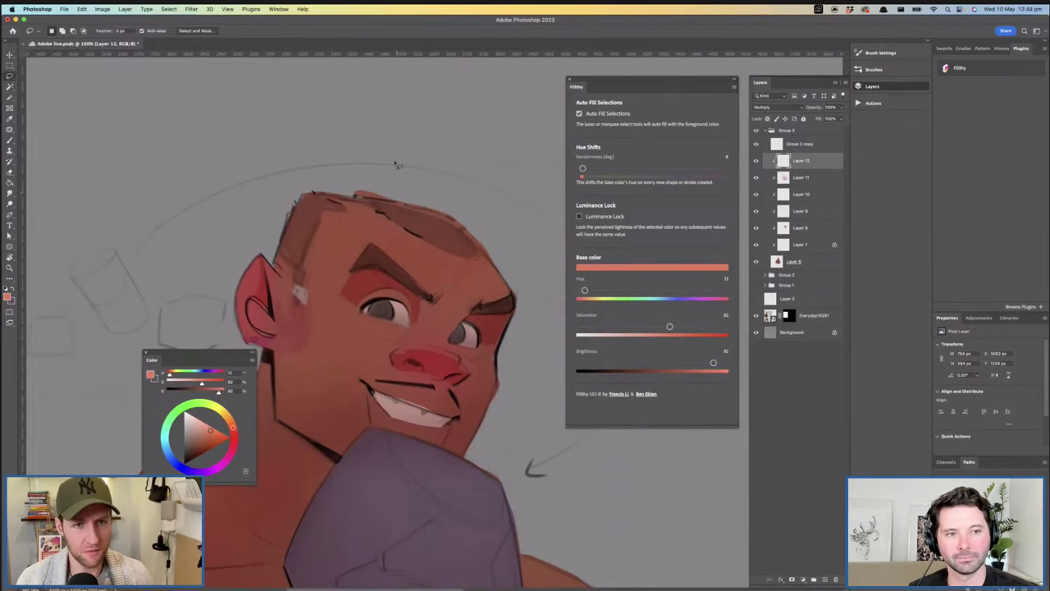
{"action": "scroll", "coordinate": [402, 180], "scroll_direction": "up", "scroll_amount": 2}
{"action": "scroll", "coordinate": [418, 210], "scroll_direction": "up", "scroll_amount": 1}
{"action": "left_click_drag", "start_coordinate": [417, 210], "coordinate": [418, 206]}
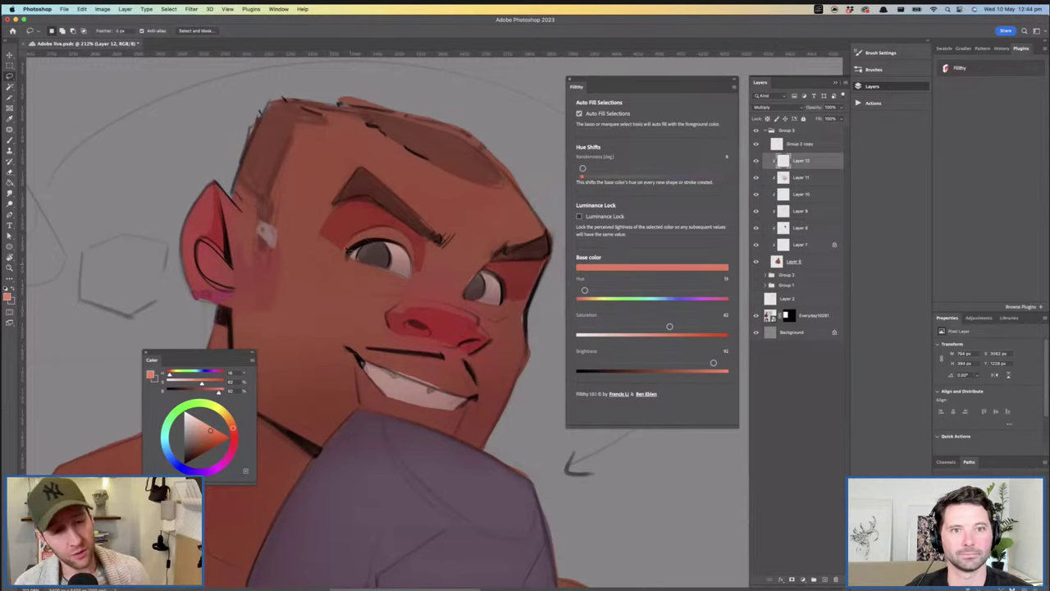
{"action": "scroll", "coordinate": [408, 271], "scroll_direction": "up", "scroll_amount": 1}
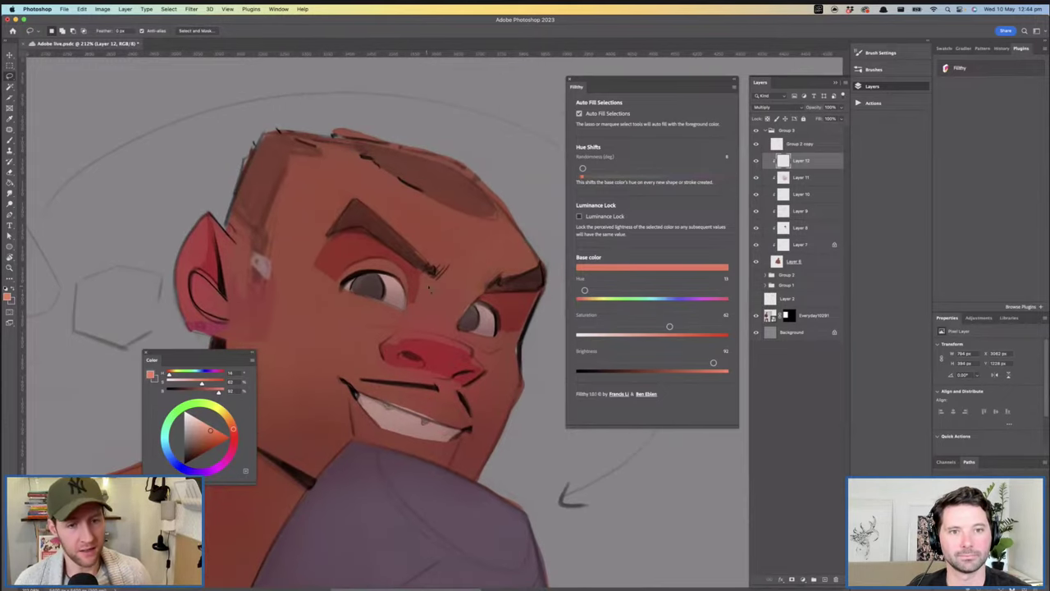
{"action": "mouse_move", "coordinate": [430, 266]}
{"action": "left_mouse_down"}
{"action": "mouse_move", "coordinate": [448, 275]}
{"action": "mouse_move", "coordinate": [427, 262]}
{"action": "left_mouse_up"}
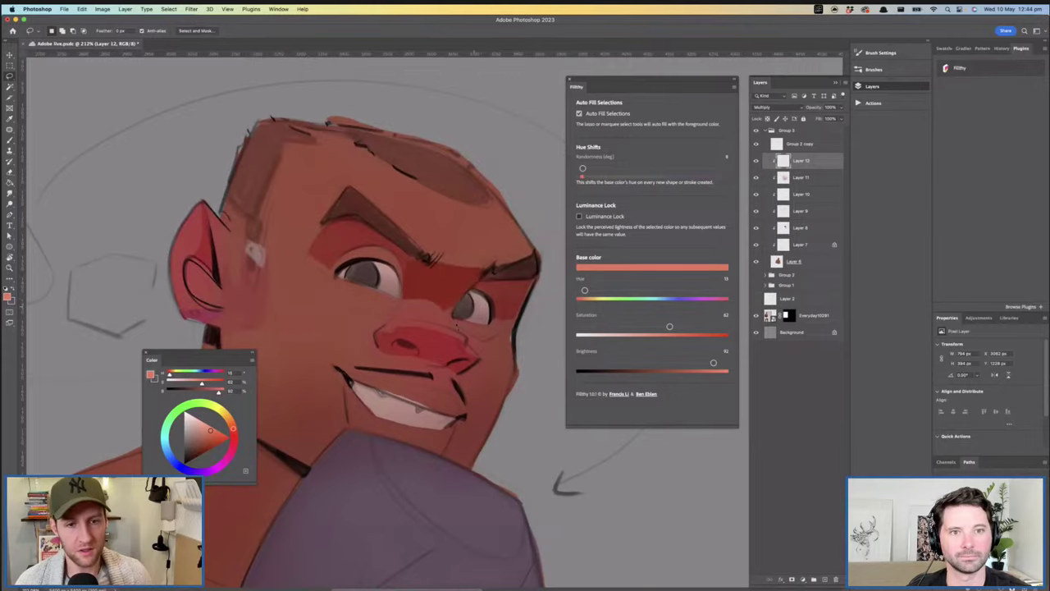
Lasso-fill a shadow over the upper lip, just above the teeth
{"action": "scroll", "coordinate": [427, 263], "scroll_direction": "down", "scroll_amount": 3}
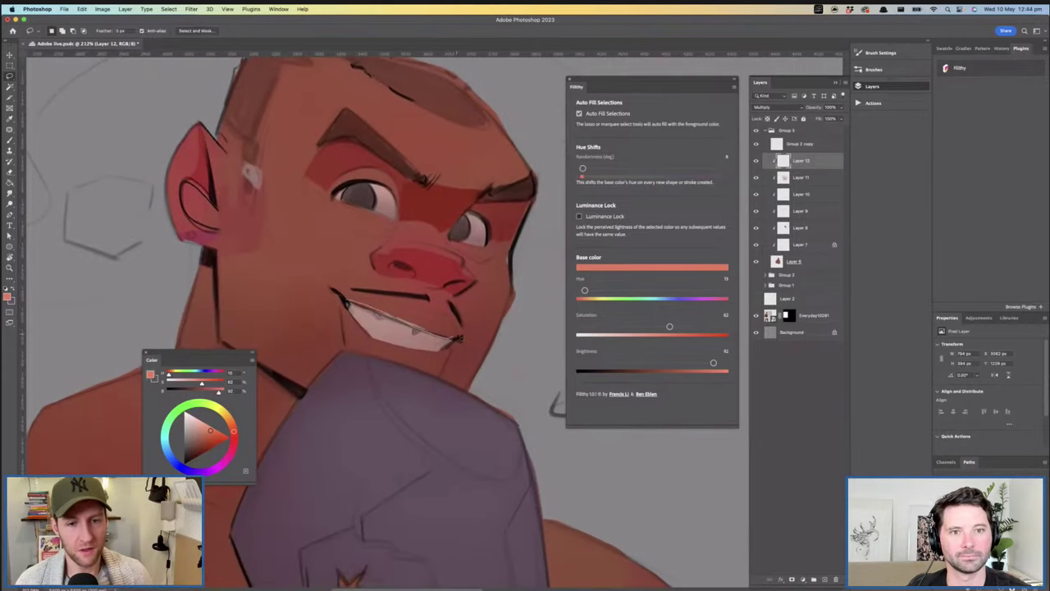
{"action": "left_click_drag", "start_coordinate": [357, 304], "coordinate": [350, 301]}
Lasso-fill a cast shadow on the neck, following the jawline from below the ear to the glove
{"action": "mouse_move", "coordinate": [369, 291]}
{"action": "left_mouse_down"}
{"action": "mouse_move", "coordinate": [364, 263]}
{"action": "mouse_move", "coordinate": [352, 279]}
{"action": "mouse_move", "coordinate": [366, 312]}
{"action": "mouse_move", "coordinate": [399, 221]}
{"action": "left_mouse_up"}
{"action": "scroll", "coordinate": [398, 220], "scroll_direction": "left", "scroll_amount": 3}
{"action": "scroll", "coordinate": [398, 220], "scroll_direction": "down", "scroll_amount": 1}
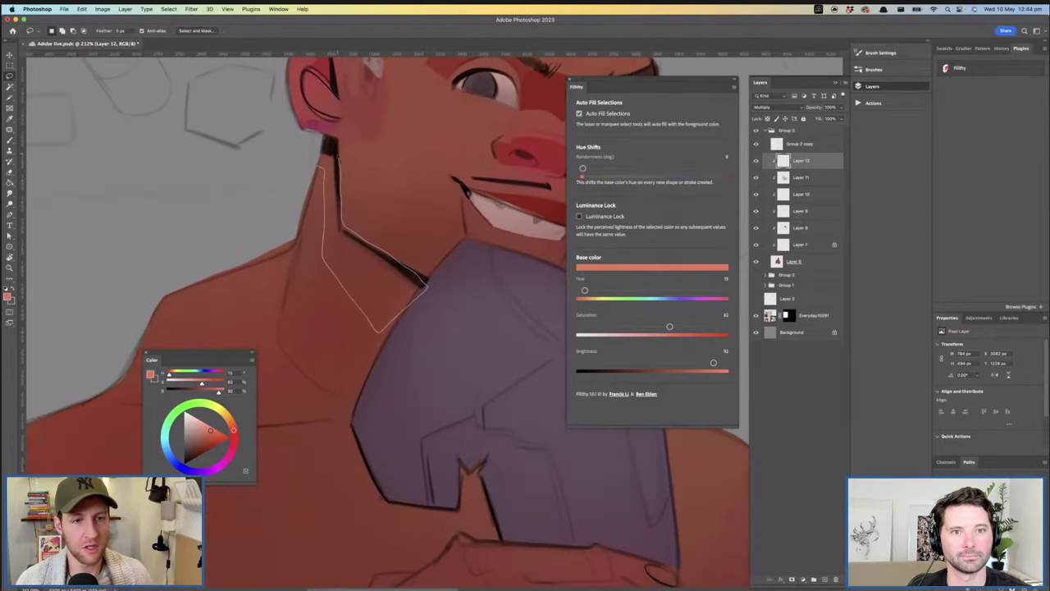
{"action": "left_click_drag", "start_coordinate": [315, 165], "coordinate": [317, 161]}
{"action": "mouse_move", "coordinate": [437, 281]}
{"action": "left_mouse_down"}
{"action": "mouse_move", "coordinate": [382, 307]}
{"action": "mouse_move", "coordinate": [375, 301]}
{"action": "left_mouse_up"}
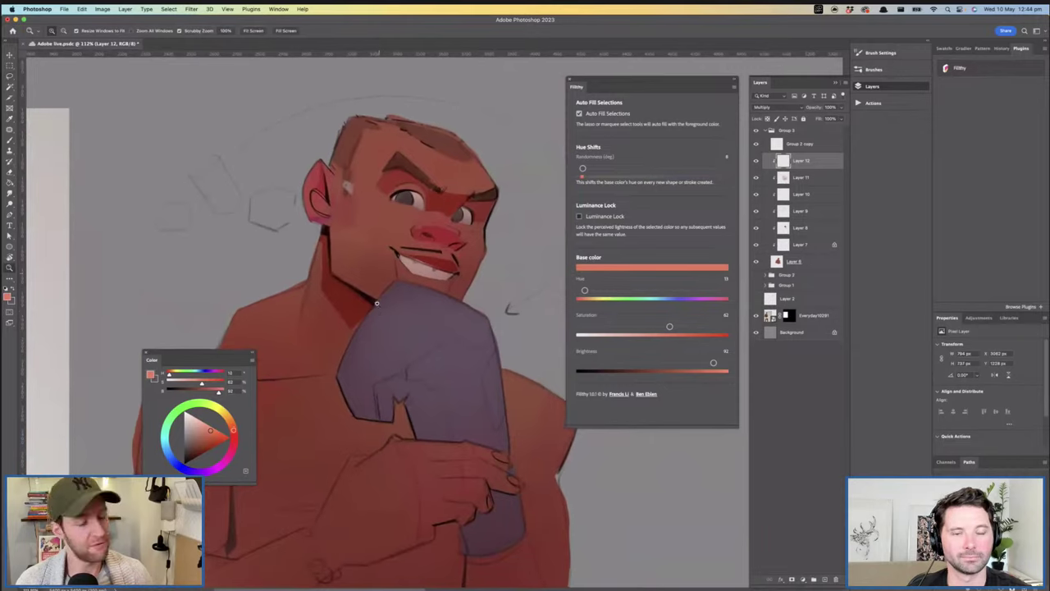
Lasso-fill a shadow beneath the nose, between the nostril and the upper lip
{"action": "mouse_move", "coordinate": [349, 232]}
{"action": "left_mouse_down"}
{"action": "mouse_move", "coordinate": [389, 234]}
{"action": "mouse_move", "coordinate": [289, 252]}
{"action": "mouse_move", "coordinate": [297, 281]}
{"action": "mouse_move", "coordinate": [385, 287]}
{"action": "left_mouse_up"}
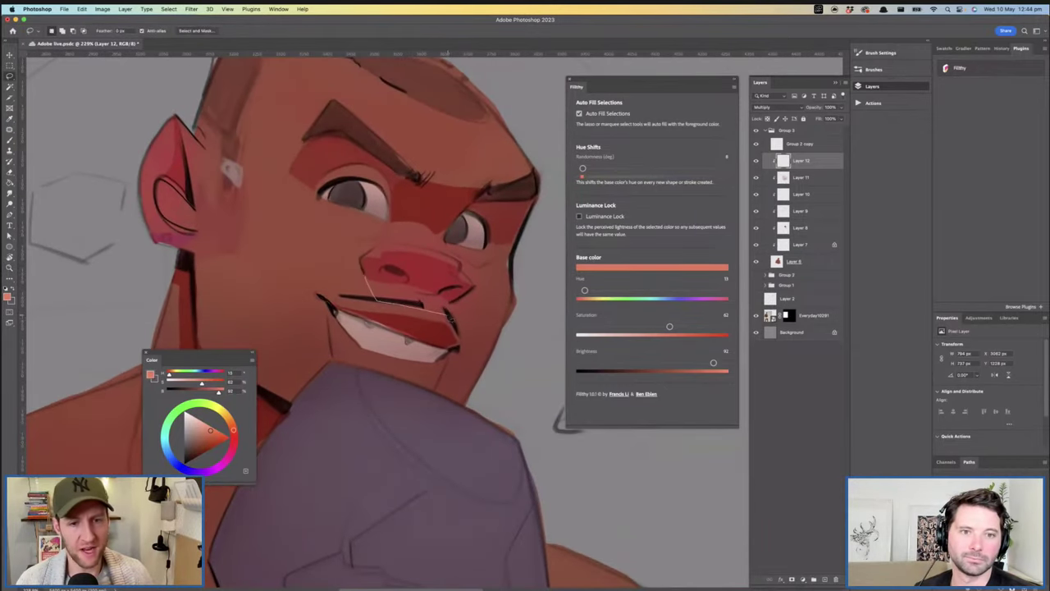
{"action": "left_click_drag", "start_coordinate": [451, 310], "coordinate": [374, 283]}
{"action": "key", "text": "z"}
{"action": "scroll", "coordinate": [490, 363], "scroll_direction": "down", "scroll_amount": 4}
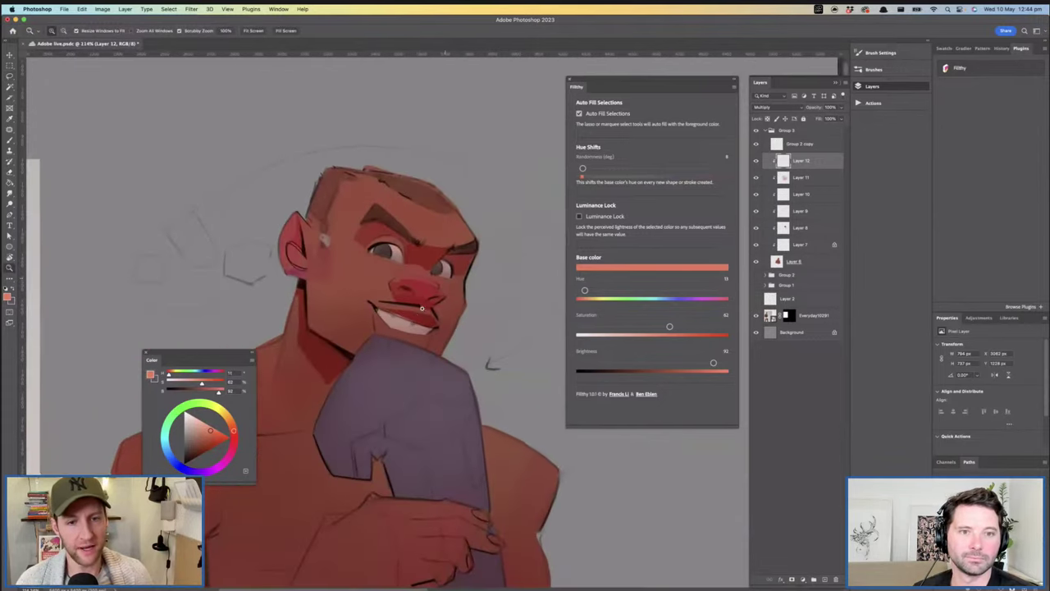
Lasso-fill shadow shapes under both eyes, along the lower lids
{"action": "scroll", "coordinate": [454, 287], "scroll_direction": "up", "scroll_amount": 2}
{"action": "key", "text": "l"}
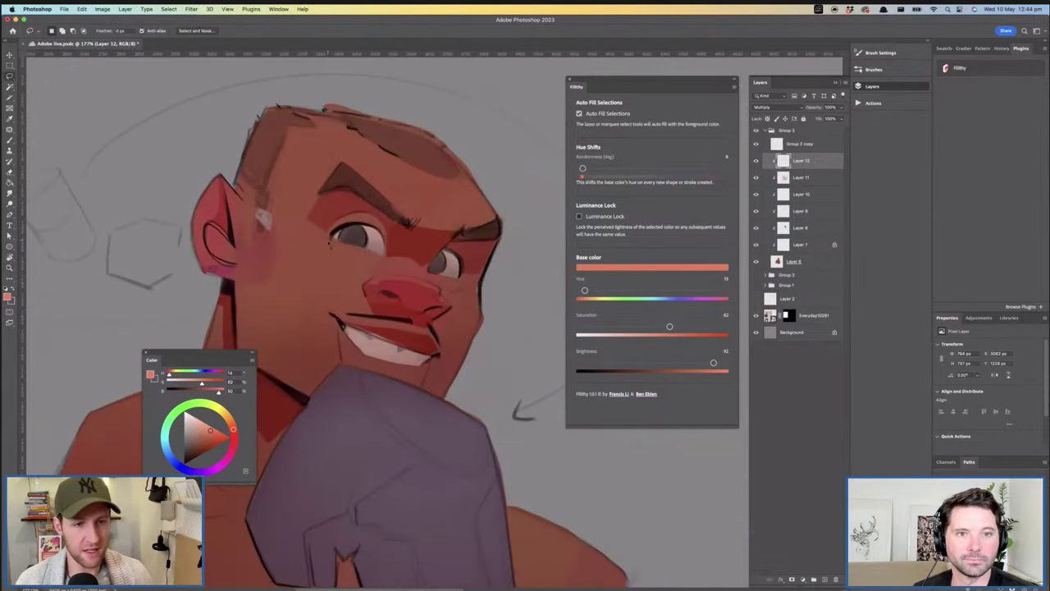
{"action": "left_click_drag", "start_coordinate": [364, 251], "coordinate": [341, 243]}
{"action": "mouse_move", "coordinate": [463, 279]}
{"action": "left_mouse_down"}
{"action": "mouse_move", "coordinate": [432, 281]}
{"action": "mouse_move", "coordinate": [409, 268]}
{"action": "mouse_move", "coordinate": [437, 254]}
{"action": "left_mouse_up"}
Examine the new face shadows both from a distance and close up
{"action": "key", "text": "z"}
{"action": "scroll", "coordinate": [437, 253], "scroll_direction": "up", "scroll_amount": 2}
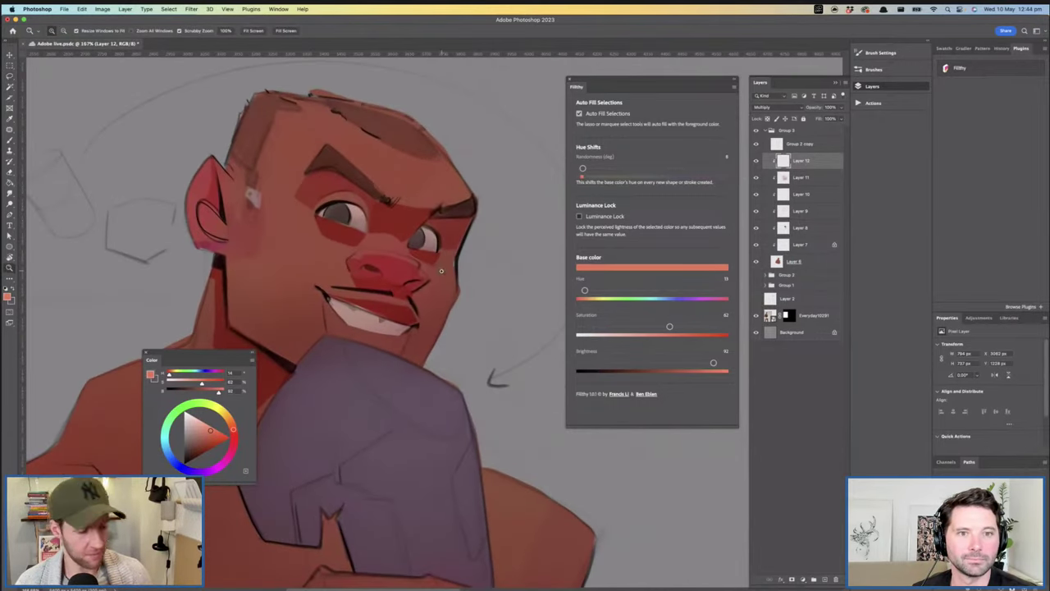
{"action": "key", "text": "l"}
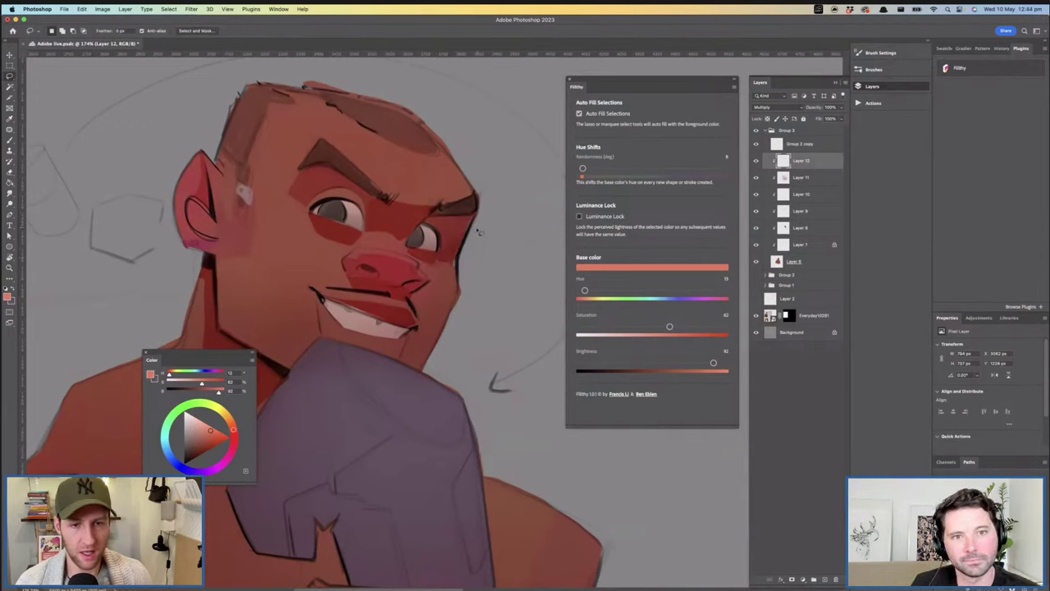
{"action": "key", "text": "z"}
{"action": "scroll", "coordinate": [443, 251], "scroll_direction": "down", "scroll_amount": 3}
{"action": "scroll", "coordinate": [371, 236], "scroll_direction": "up", "scroll_amount": 2}
{"action": "scroll", "coordinate": [371, 237], "scroll_direction": "up", "scroll_amount": 1}
{"action": "key", "text": "l"}
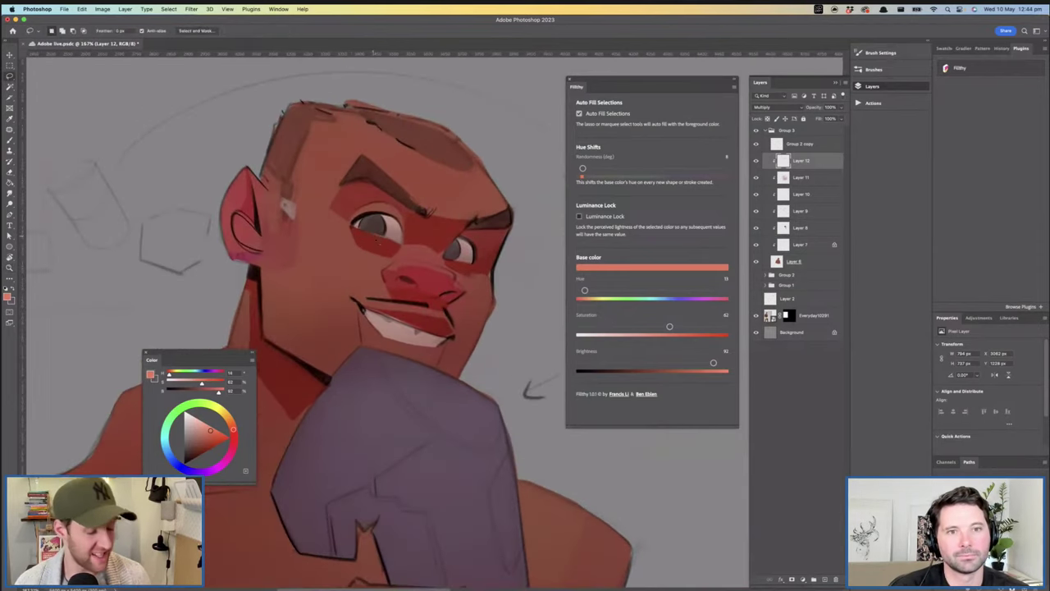
{"action": "key", "text": "z"}
{"action": "scroll", "coordinate": [345, 217], "scroll_direction": "down", "scroll_amount": 3}
{"action": "scroll", "coordinate": [410, 234], "scroll_direction": "up", "scroll_amount": 3}
{"action": "key", "text": "l"}
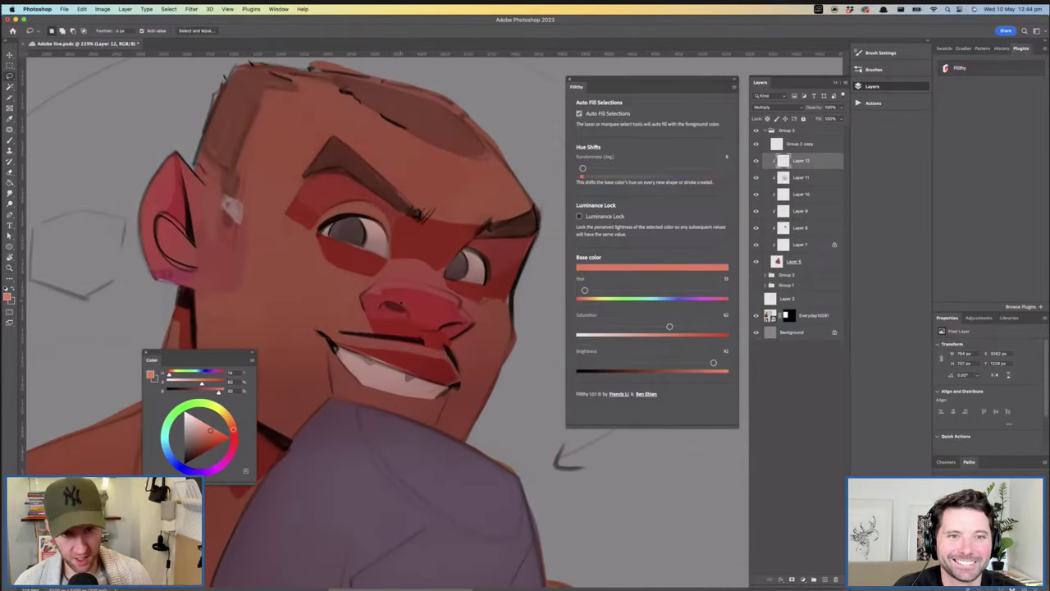
Lasso-fill additional shadow shapes on the underside of the nose around the nostrils
{"action": "left_click_drag", "start_coordinate": [381, 312], "coordinate": [402, 309]}
{"action": "mouse_move", "coordinate": [459, 335]}
{"action": "left_mouse_down"}
{"action": "mouse_move", "coordinate": [446, 316]}
{"action": "mouse_move", "coordinate": [410, 305]}
{"action": "mouse_move", "coordinate": [420, 332]}
{"action": "left_mouse_up"}
{"action": "key", "text": "z"}
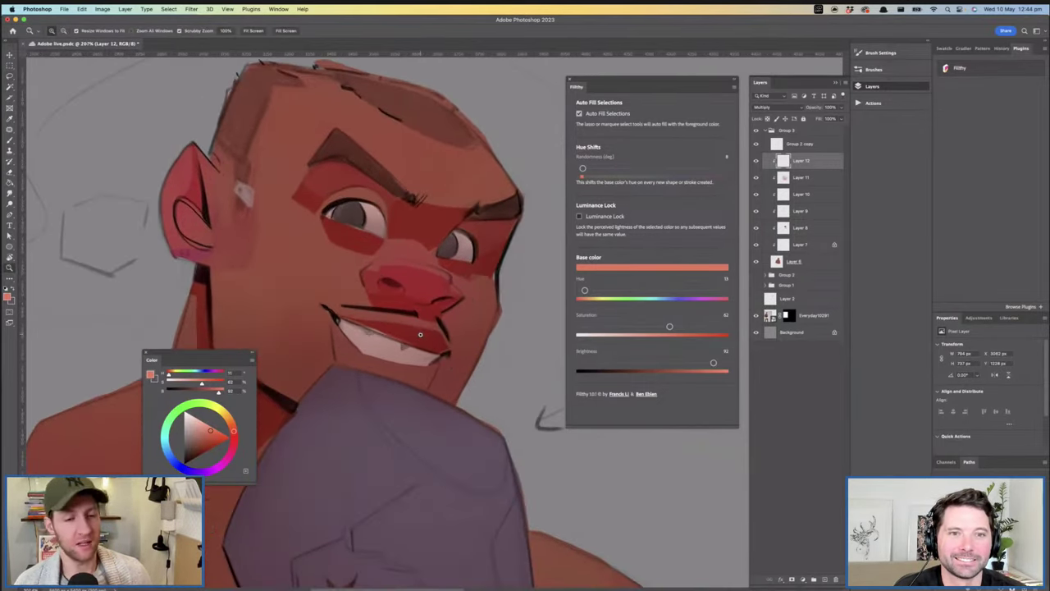
Lasso-fill a shadow along the top of the teeth with a pale greyish blue of hue 228
{"action": "key", "text": "l"}
{"action": "left_click", "coordinate": [176, 463]}
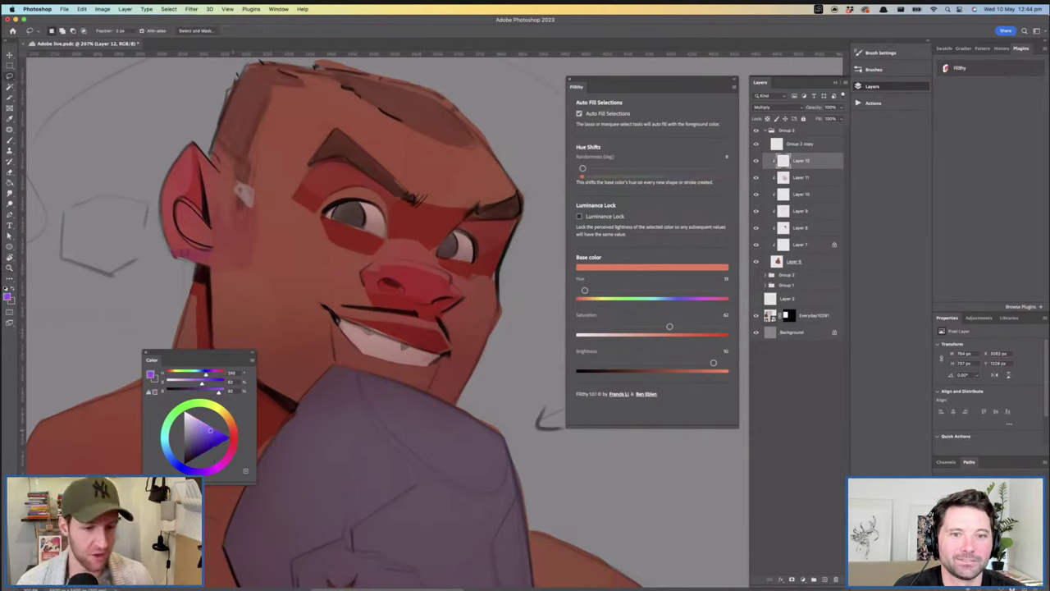
{"action": "left_click", "coordinate": [189, 426]}
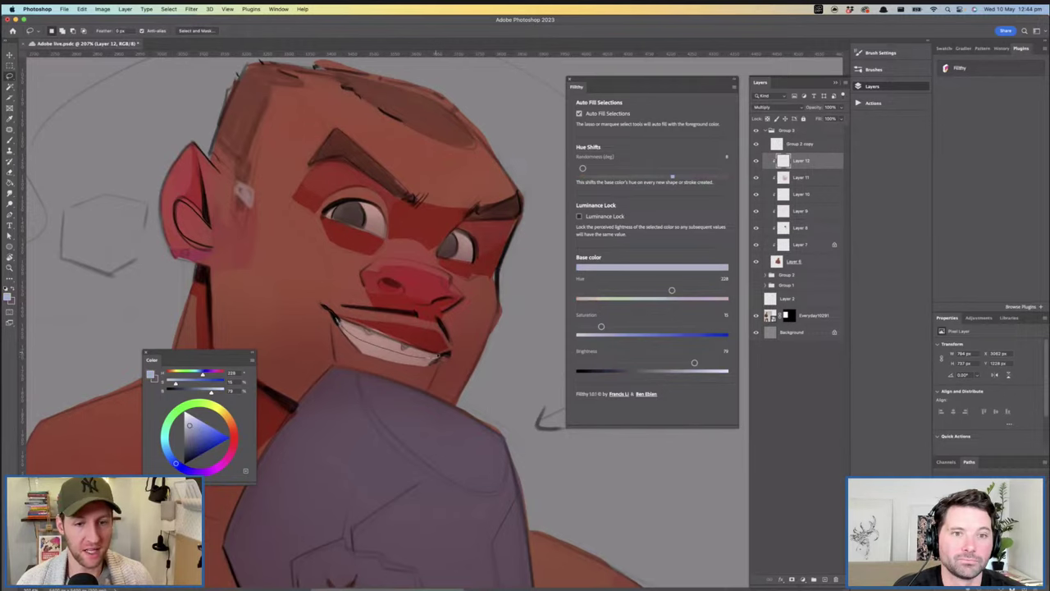
{"action": "left_click_drag", "start_coordinate": [345, 324], "coordinate": [338, 319]}
Lasso-fill a pale blue-grey shadow across the upper part of the near eyeball, beneath its upper lid
{"action": "key", "text": "z"}
{"action": "left_click_drag", "start_coordinate": [462, 307], "coordinate": [434, 317]}
{"action": "left_click_drag", "start_coordinate": [385, 255], "coordinate": [427, 267]}
{"action": "key", "text": "l"}
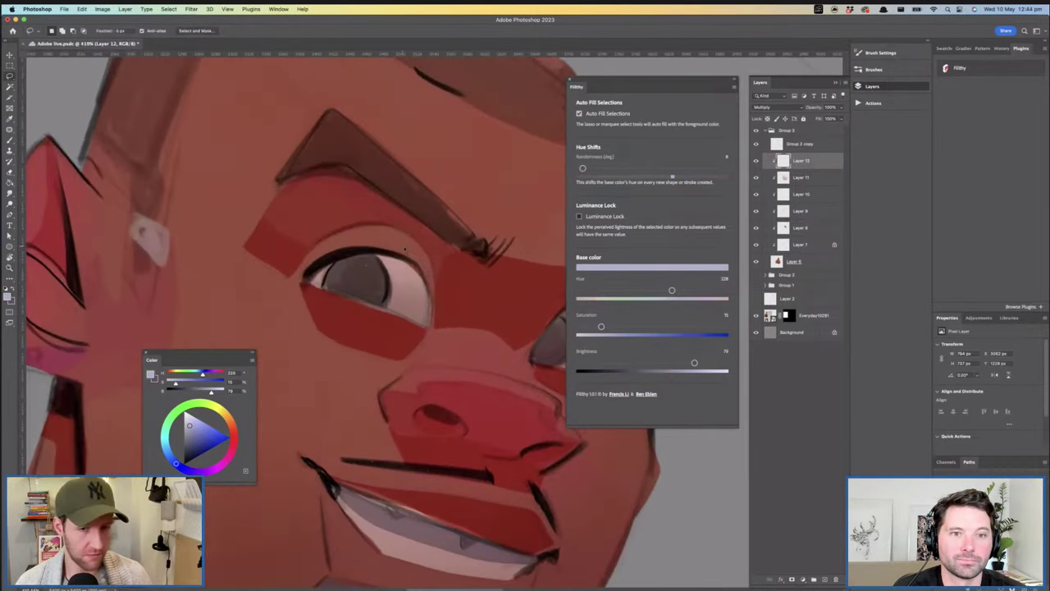
{"action": "left_click_drag", "start_coordinate": [343, 266], "coordinate": [306, 281]}
{"action": "mouse_move", "coordinate": [451, 295]}
{"action": "left_mouse_down"}
{"action": "mouse_move", "coordinate": [370, 265]}
{"action": "mouse_move", "coordinate": [382, 269]}
{"action": "left_mouse_up"}
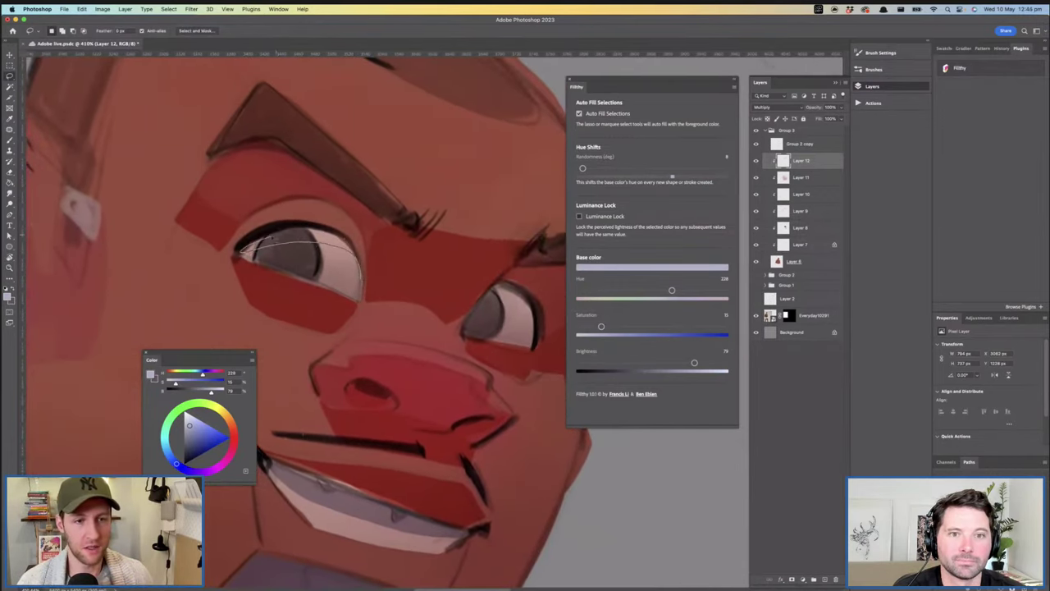
{"action": "left_click_drag", "start_coordinate": [361, 280], "coordinate": [359, 277]}
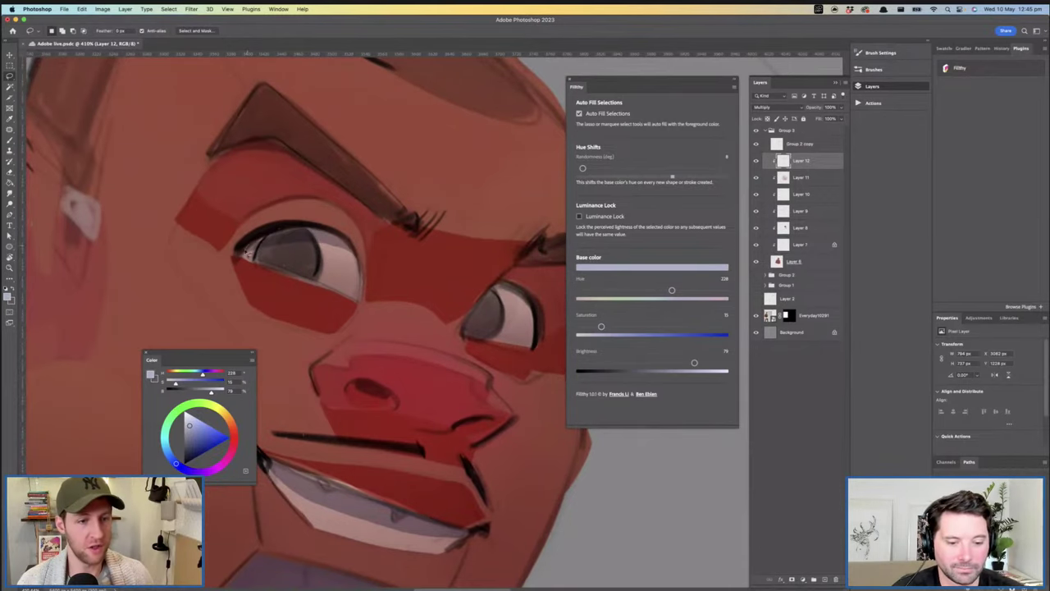
{"action": "scroll", "coordinate": [374, 258], "scroll_direction": "right", "scroll_amount": 5}
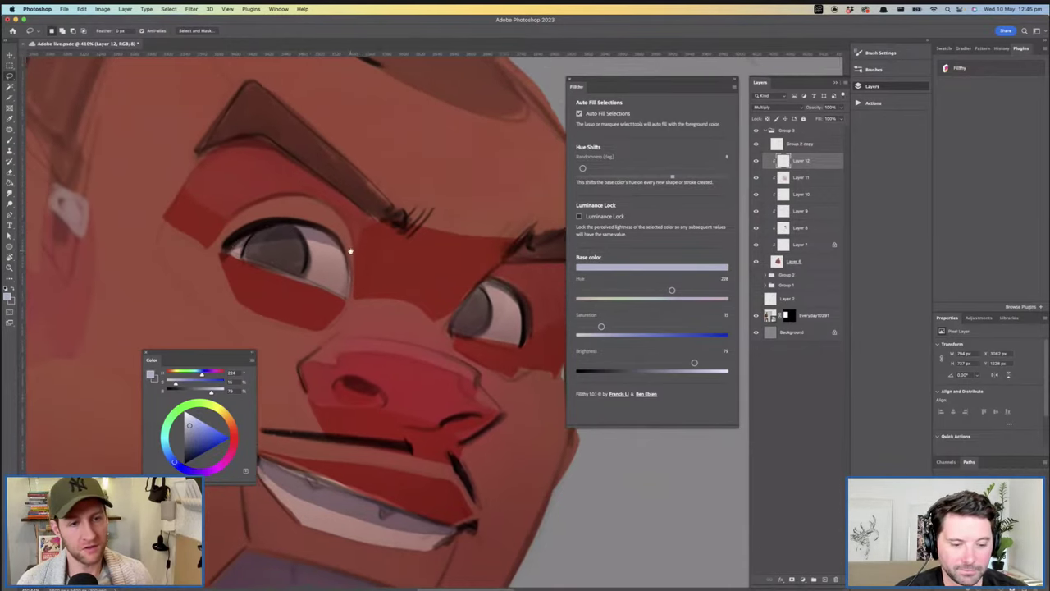
Lasso-fill blue-grey shadows on the upper part of the far eyeball and inside the near nostril
{"action": "left_click_drag", "start_coordinate": [390, 245], "coordinate": [353, 279]}
{"action": "mouse_move", "coordinate": [445, 276]}
{"action": "left_mouse_down"}
{"action": "mouse_move", "coordinate": [361, 263]}
{"action": "mouse_move", "coordinate": [412, 239]}
{"action": "mouse_move", "coordinate": [351, 235]}
{"action": "left_mouse_up"}
{"action": "mouse_move", "coordinate": [404, 309]}
{"action": "left_mouse_down"}
{"action": "mouse_move", "coordinate": [381, 307]}
{"action": "mouse_move", "coordinate": [443, 298]}
{"action": "mouse_move", "coordinate": [476, 316]}
{"action": "mouse_move", "coordinate": [411, 327]}
{"action": "mouse_move", "coordinate": [396, 305]}
{"action": "left_mouse_up"}
{"action": "key", "text": "l"}
{"action": "mouse_move", "coordinate": [491, 328]}
{"action": "left_mouse_down"}
{"action": "mouse_move", "coordinate": [435, 302]}
{"action": "mouse_move", "coordinate": [453, 317]}
{"action": "left_mouse_up"}
{"action": "mouse_move", "coordinate": [434, 328]}
{"action": "left_mouse_down"}
{"action": "mouse_move", "coordinate": [401, 335]}
{"action": "mouse_move", "coordinate": [416, 316]}
{"action": "left_mouse_up"}
{"action": "left_click_drag", "start_coordinate": [410, 264], "coordinate": [387, 303]}
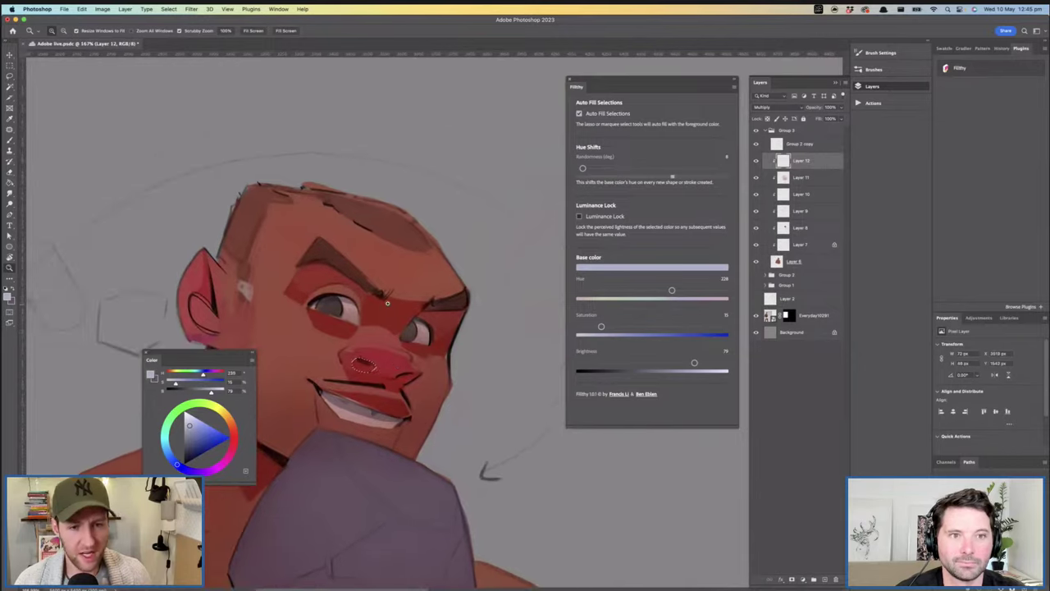
Lasso-fill the far eyebrow with the blue-grey Multiply colour to darken it
{"action": "scroll", "coordinate": [361, 314], "scroll_direction": "up", "scroll_amount": 4}
{"action": "key", "text": "l"}
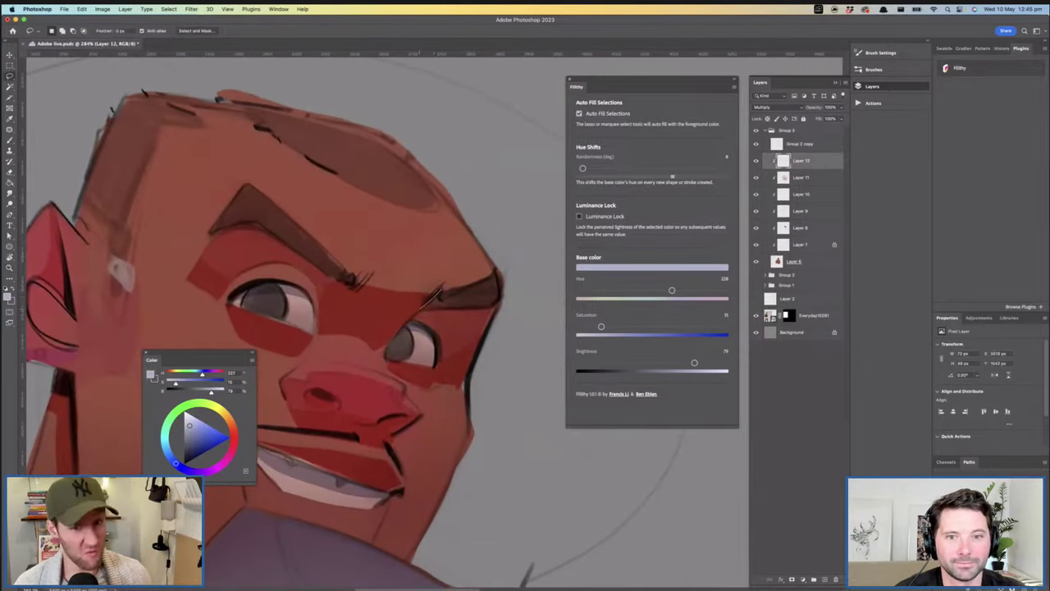
{"action": "mouse_move", "coordinate": [465, 294]}
{"action": "left_mouse_down"}
{"action": "mouse_move", "coordinate": [436, 301]}
{"action": "mouse_move", "coordinate": [474, 326]}
{"action": "left_mouse_up"}
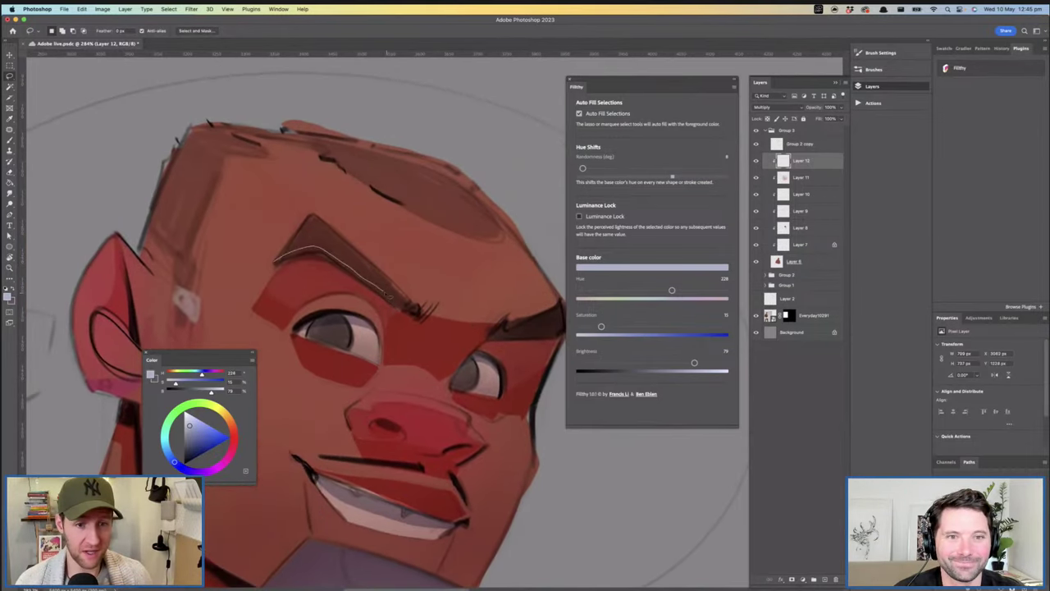
{"action": "left_click_drag", "start_coordinate": [325, 216], "coordinate": [297, 229]}
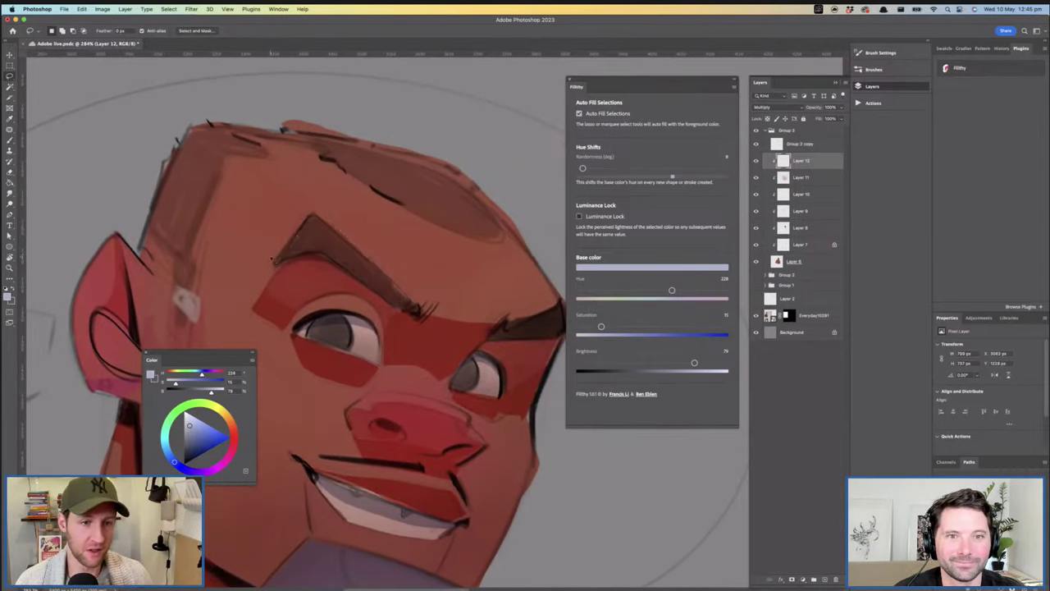
{"action": "scroll", "coordinate": [390, 238], "scroll_direction": "down", "scroll_amount": 4}
{"action": "key", "text": "super+z"}
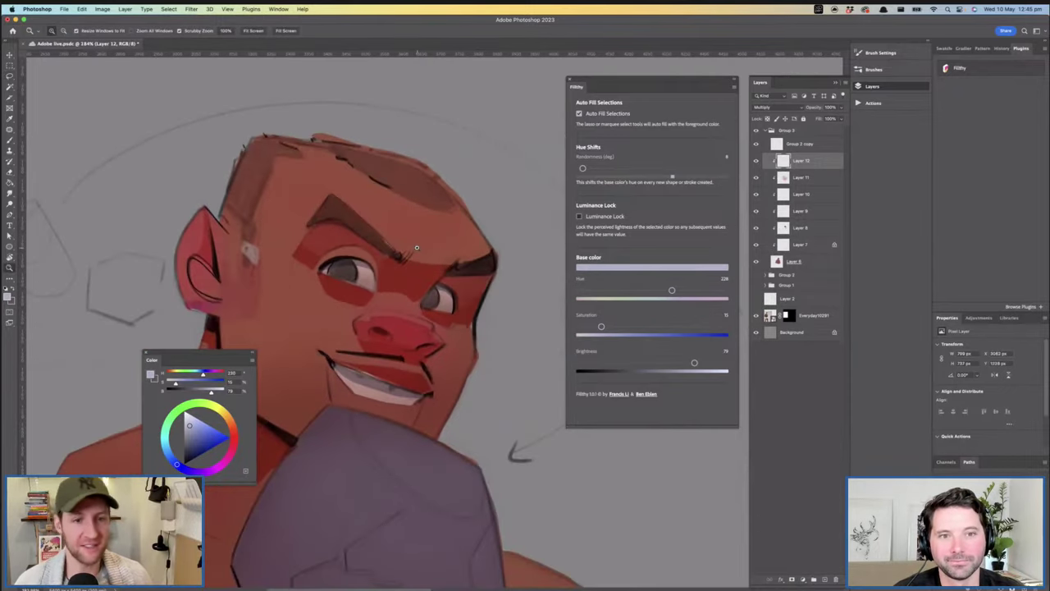
Lasso-fill the whole near eyebrow with the blue-grey Multiply colour and check the face from a distance
{"action": "scroll", "coordinate": [416, 247], "scroll_direction": "up", "scroll_amount": 3}
{"action": "key", "text": "l"}
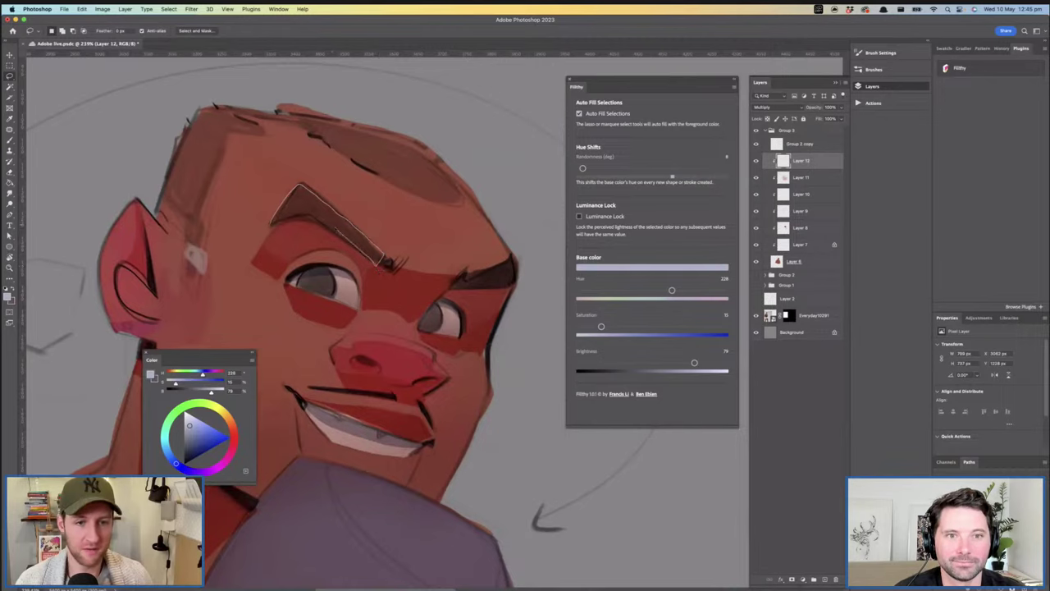
{"action": "left_click_drag", "start_coordinate": [274, 223], "coordinate": [274, 222]}
{"action": "left_click_drag", "start_coordinate": [378, 250], "coordinate": [353, 238]}
{"action": "key", "text": "z"}
{"action": "scroll", "coordinate": [409, 256], "scroll_direction": "down", "scroll_amount": 5}
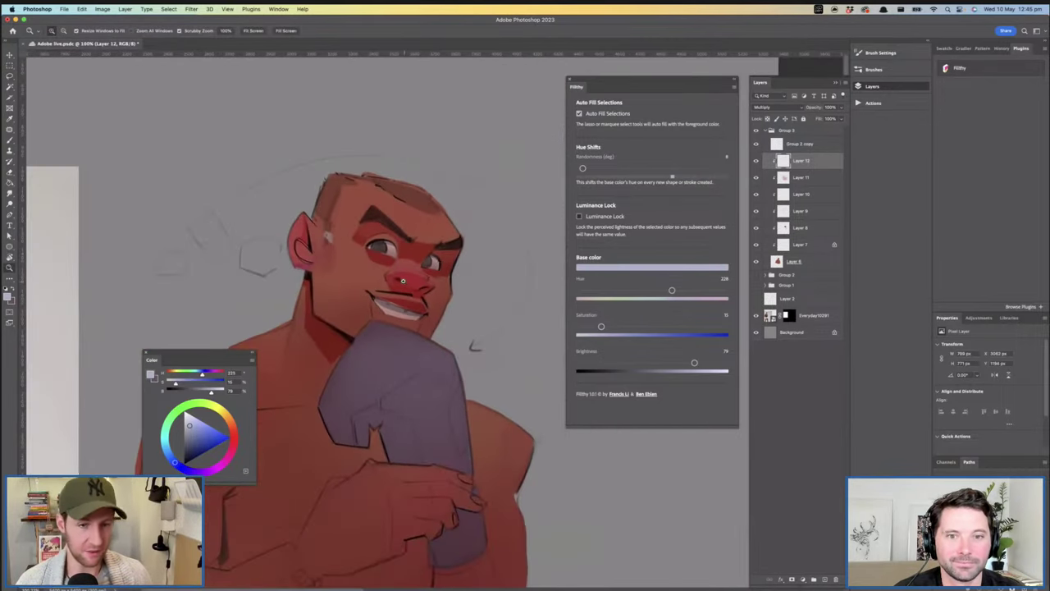
{"action": "scroll", "coordinate": [420, 282], "scroll_direction": "up", "scroll_amount": 3}
{"action": "left_click_drag", "start_coordinate": [420, 282], "coordinate": [418, 281]}
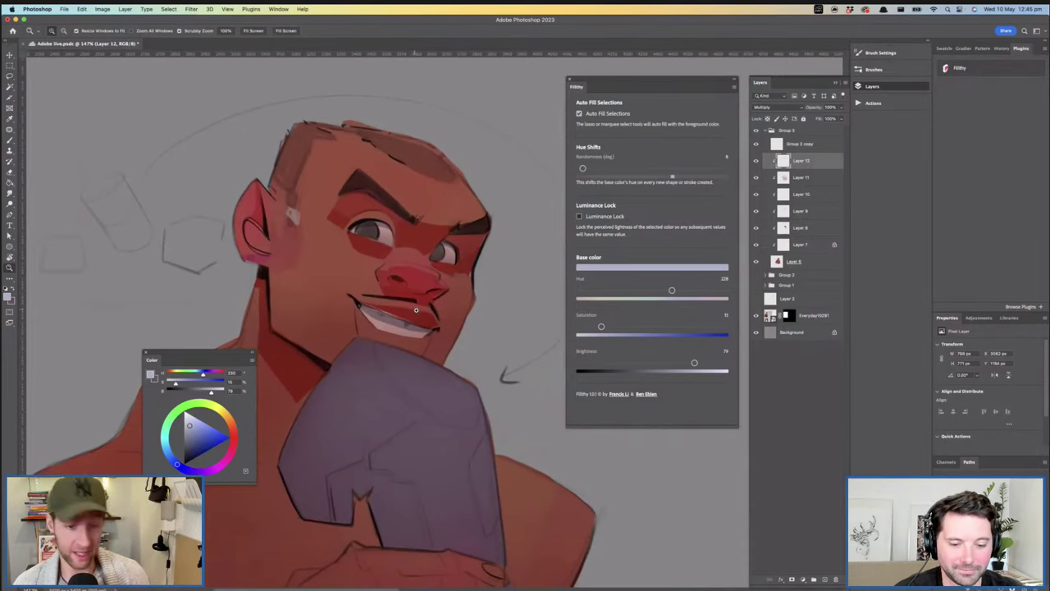
Darken the irises of both eyes with lasso-filled blue-grey shapes
{"action": "key", "text": "l"}
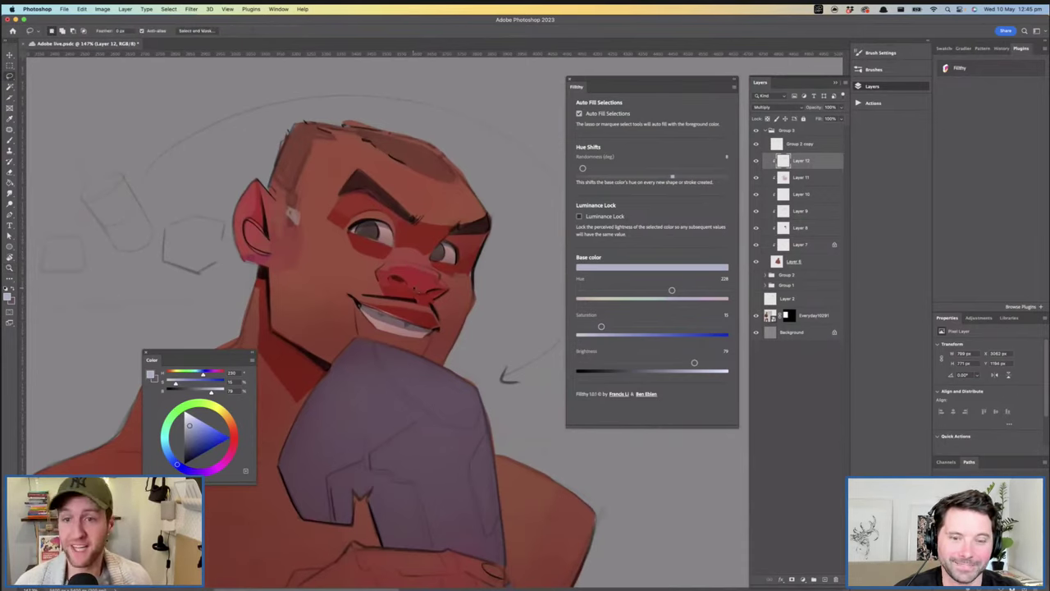
{"action": "scroll", "coordinate": [416, 297], "scroll_direction": "up", "scroll_amount": 3}
{"action": "left_click_drag", "start_coordinate": [452, 285], "coordinate": [469, 330]}
{"action": "left_click_drag", "start_coordinate": [374, 237], "coordinate": [395, 243]}
{"action": "key", "text": "l"}
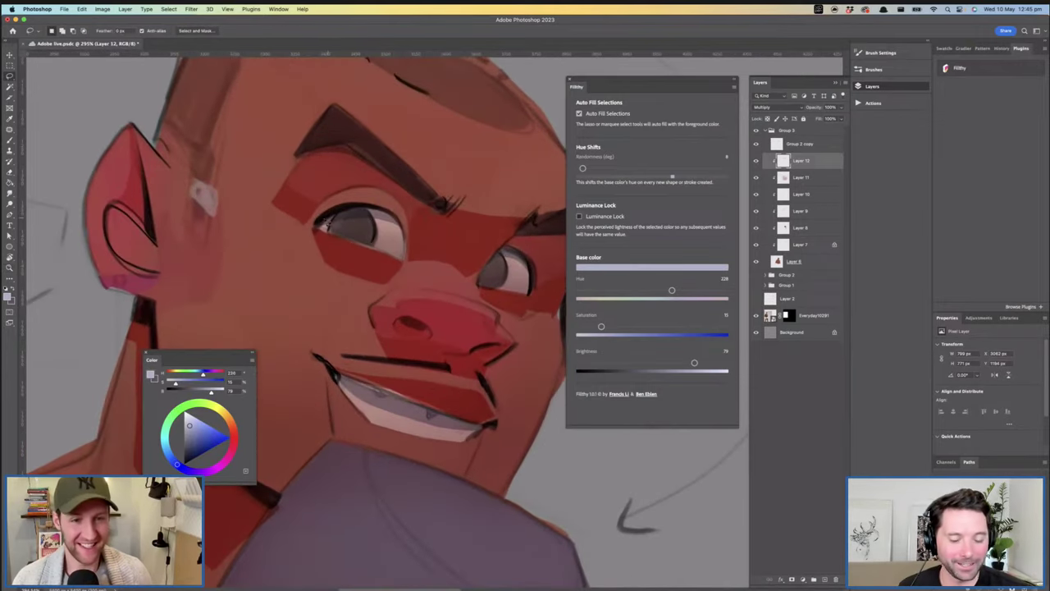
{"action": "left_click_drag", "start_coordinate": [368, 210], "coordinate": [367, 213]}
{"action": "mouse_move", "coordinate": [384, 245]}
{"action": "left_mouse_down"}
{"action": "mouse_move", "coordinate": [322, 249]}
{"action": "mouse_move", "coordinate": [466, 250]}
{"action": "left_mouse_up"}
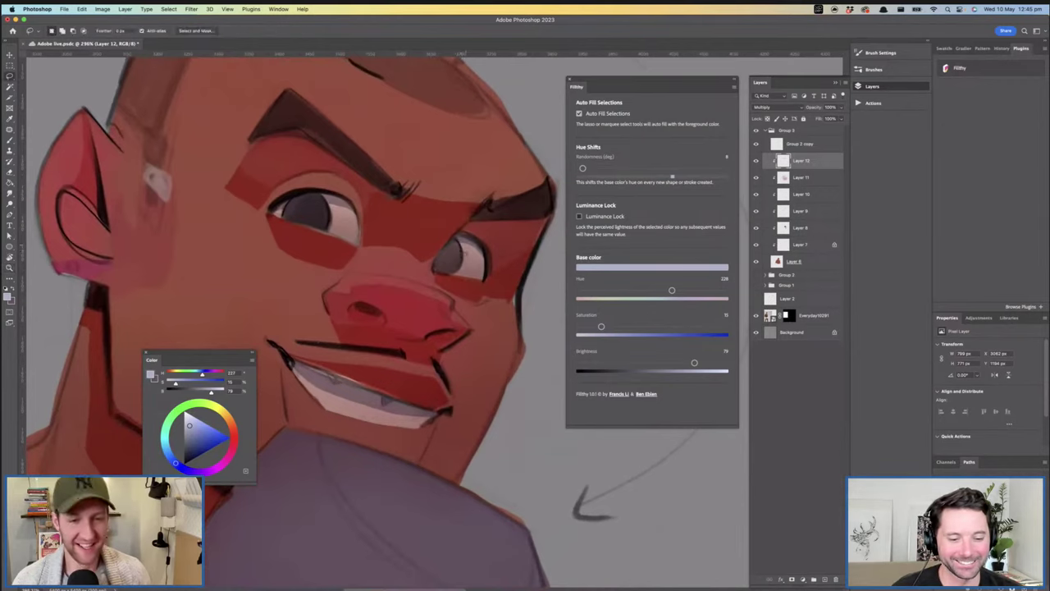
{"action": "key", "text": "z"}
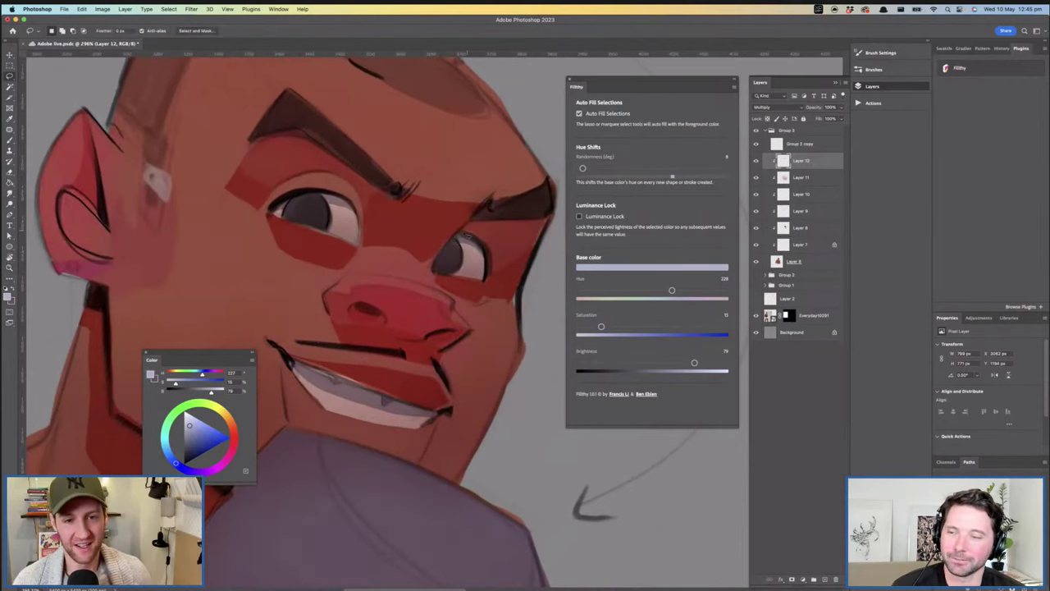
{"action": "scroll", "coordinate": [450, 262], "scroll_direction": "down", "scroll_amount": 5}
Lasso-fill another shadow shape inside the near nostril to deepen it
{"action": "scroll", "coordinate": [456, 269], "scroll_direction": "up", "scroll_amount": 5}
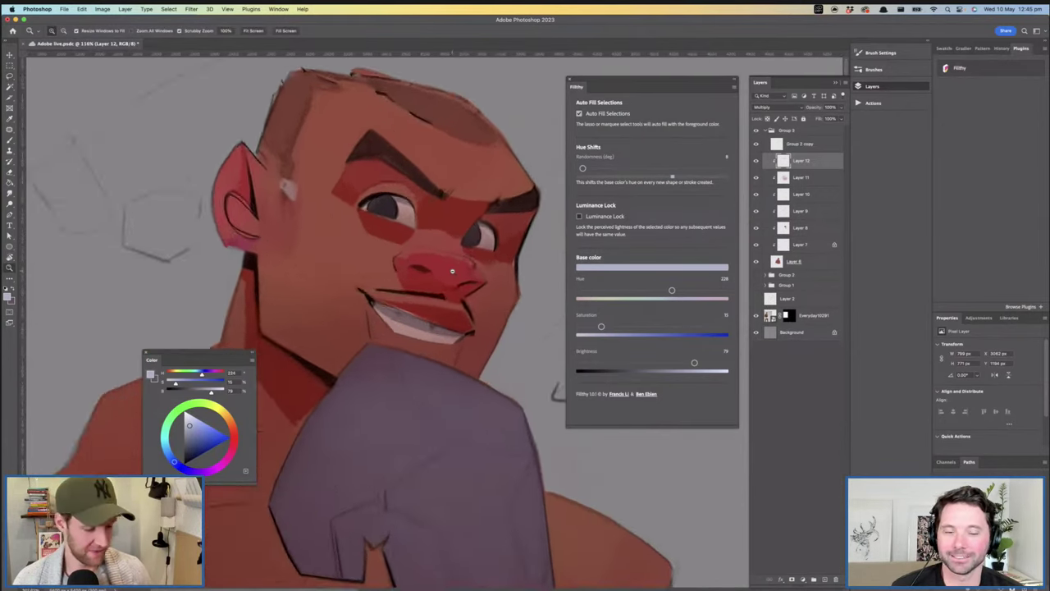
{"action": "key", "text": "l"}
{"action": "mouse_move", "coordinate": [443, 262]}
{"action": "left_mouse_down"}
{"action": "mouse_move", "coordinate": [450, 243]}
{"action": "mouse_move", "coordinate": [421, 250]}
{"action": "left_mouse_up"}
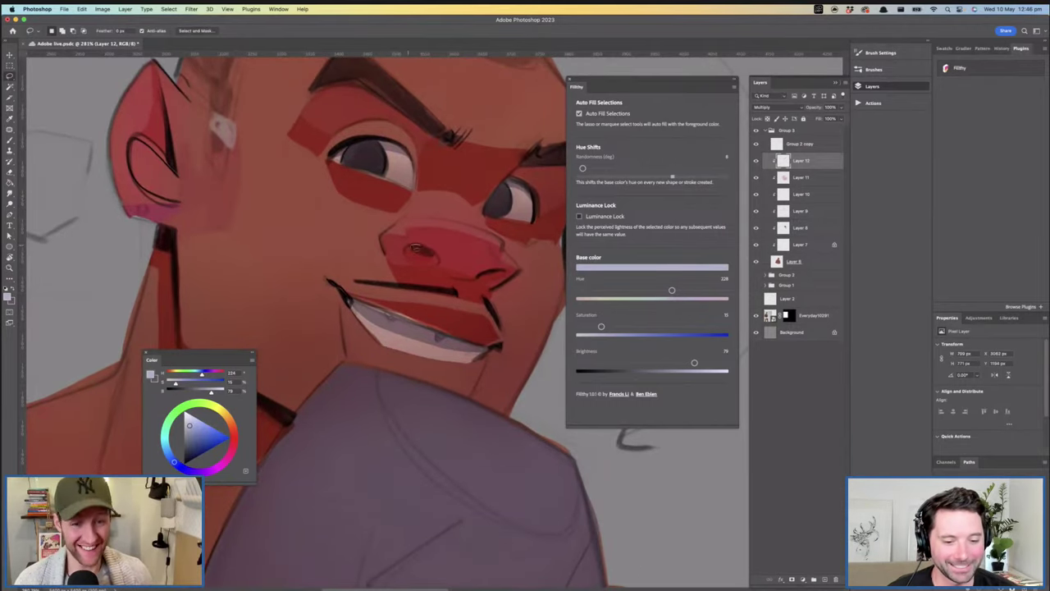
{"action": "left_click_drag", "start_coordinate": [457, 265], "coordinate": [418, 277]}
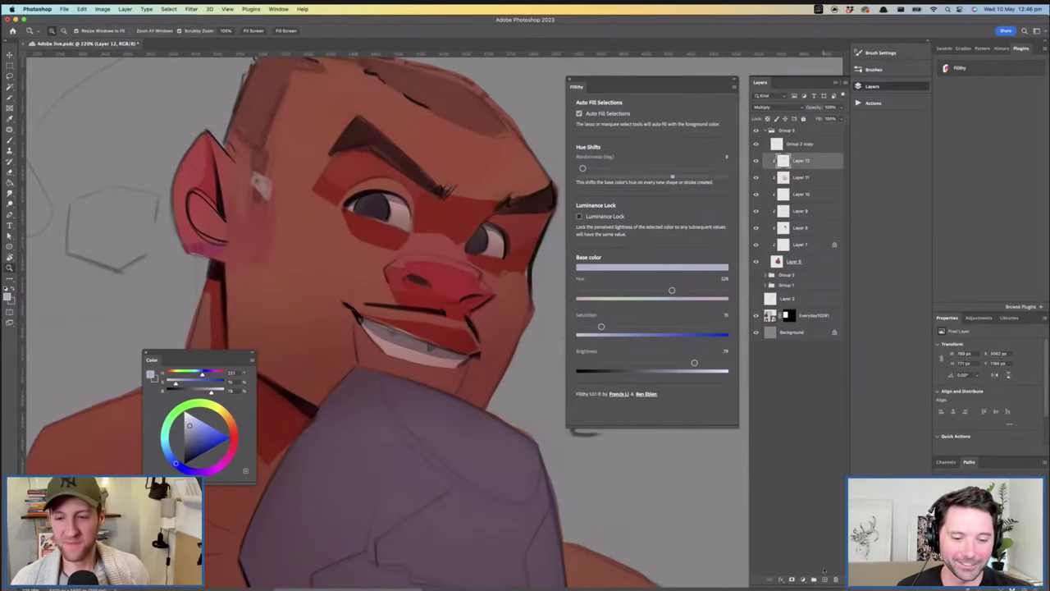
Add a new clipped layer set to Multiply and choose a paler blue-grey fill of hue 227 and brightness 87
{"action": "left_click", "coordinate": [824, 579]}
{"action": "left_click", "coordinate": [785, 108]}
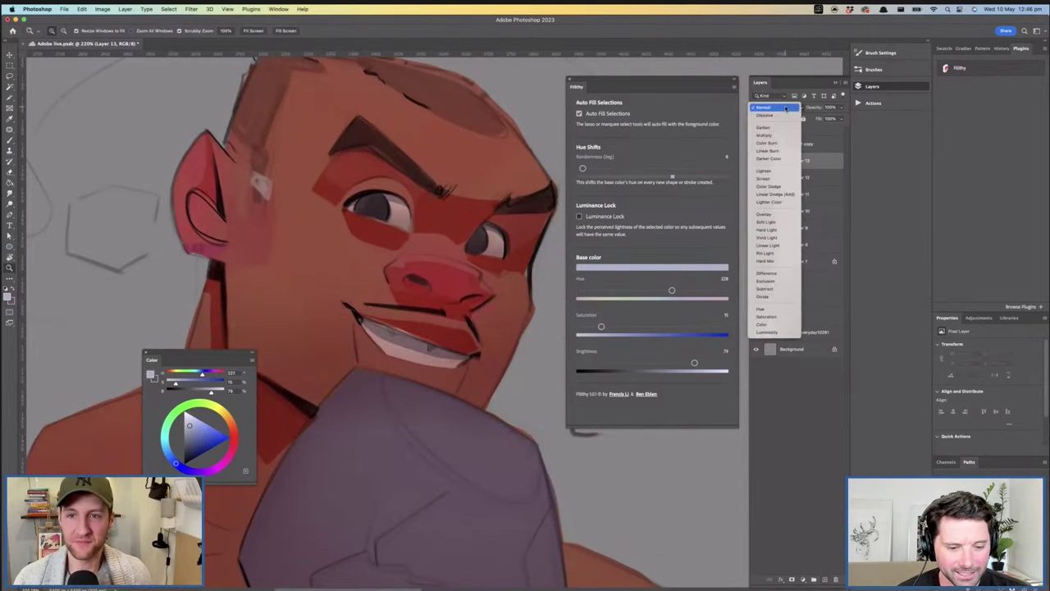
{"action": "left_click", "coordinate": [764, 135]}
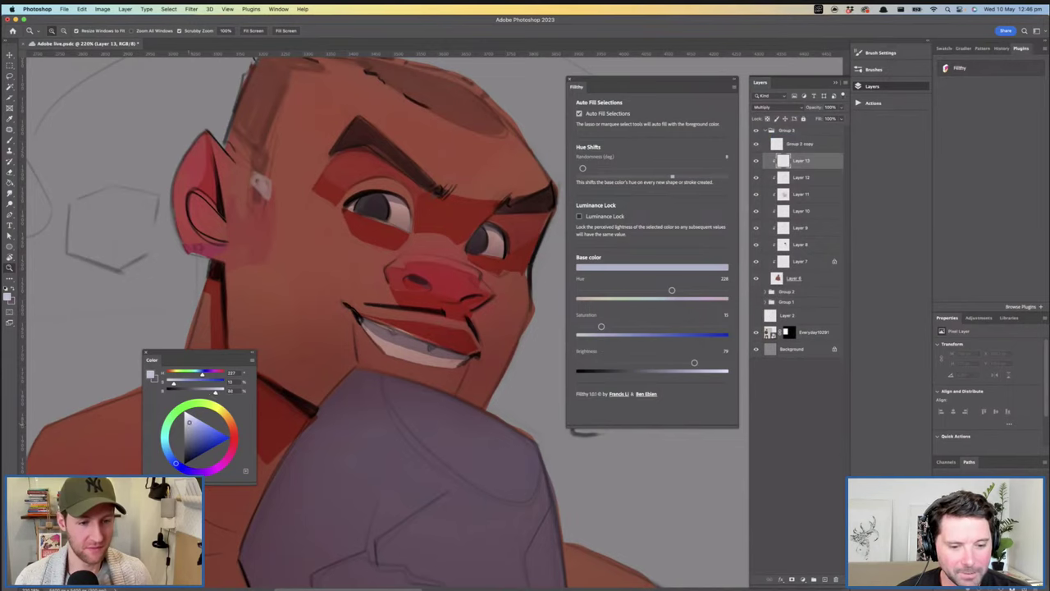
{"action": "key", "text": "l"}
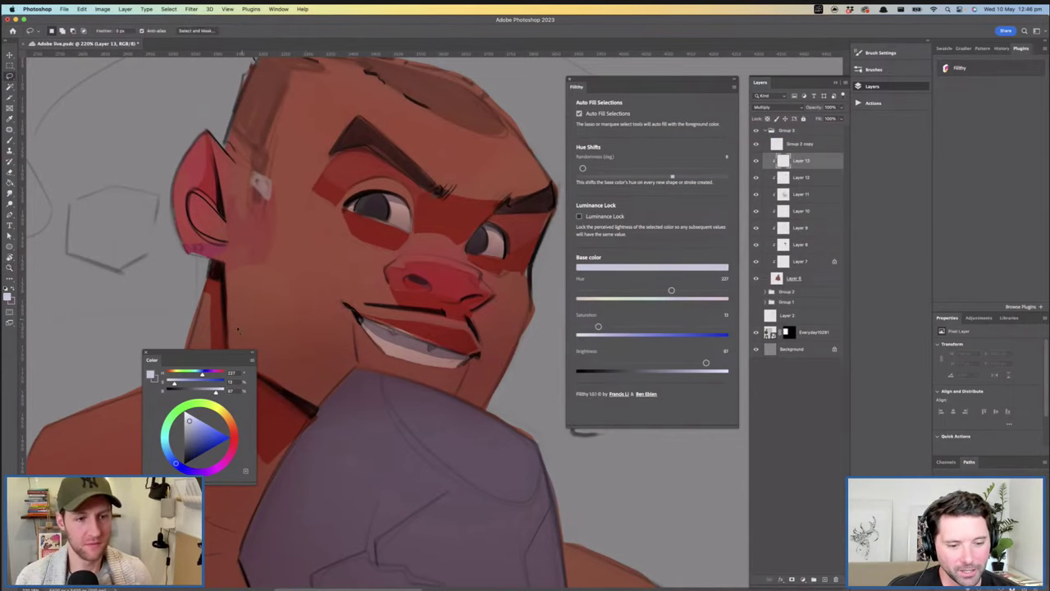
Lasso-fill a shadow over the near cheek and jaw down to the glove, and soften its upper edge with the Eraser
{"action": "left_click_drag", "start_coordinate": [260, 294], "coordinate": [303, 253]}
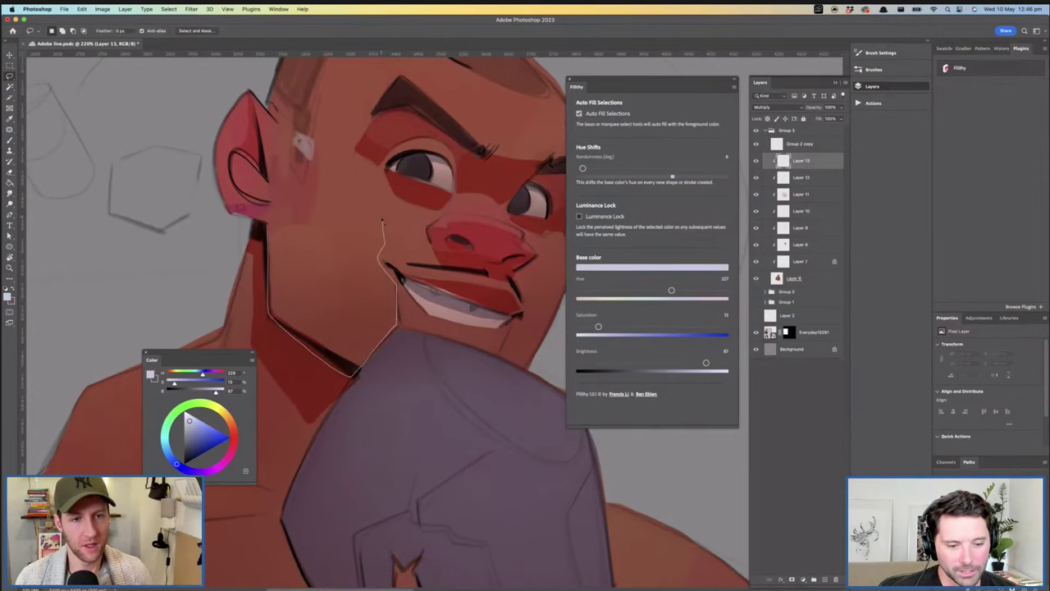
{"action": "left_click_drag", "start_coordinate": [304, 166], "coordinate": [287, 151]}
{"action": "mouse_move", "coordinate": [365, 315]}
{"action": "left_mouse_down"}
{"action": "mouse_move", "coordinate": [328, 298]}
{"action": "mouse_move", "coordinate": [353, 296]}
{"action": "left_mouse_up"}
{"action": "key", "text": "e"}
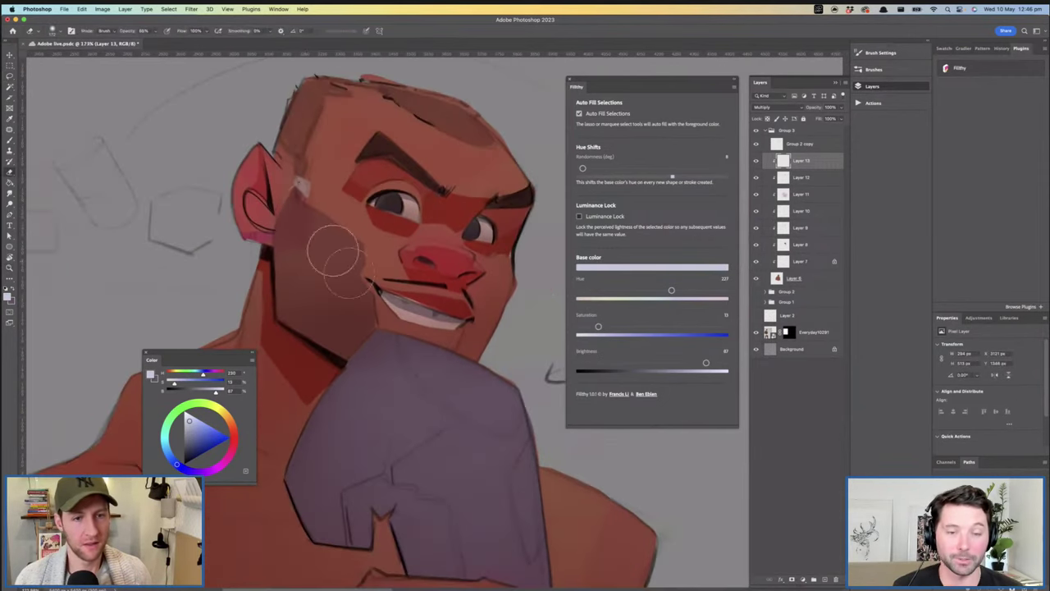
{"action": "left_click_drag", "start_coordinate": [303, 197], "coordinate": [324, 218]}
Lasso-fill a shadow along the far cheek and jaw, from beside the mouth down to the glove
{"action": "key", "text": "z"}
{"action": "mouse_move", "coordinate": [431, 277]}
{"action": "left_mouse_down"}
{"action": "mouse_move", "coordinate": [408, 269]}
{"action": "mouse_move", "coordinate": [417, 247]}
{"action": "mouse_move", "coordinate": [444, 246]}
{"action": "mouse_move", "coordinate": [424, 232]}
{"action": "mouse_move", "coordinate": [309, 199]}
{"action": "left_mouse_up"}
{"action": "key", "text": "l"}
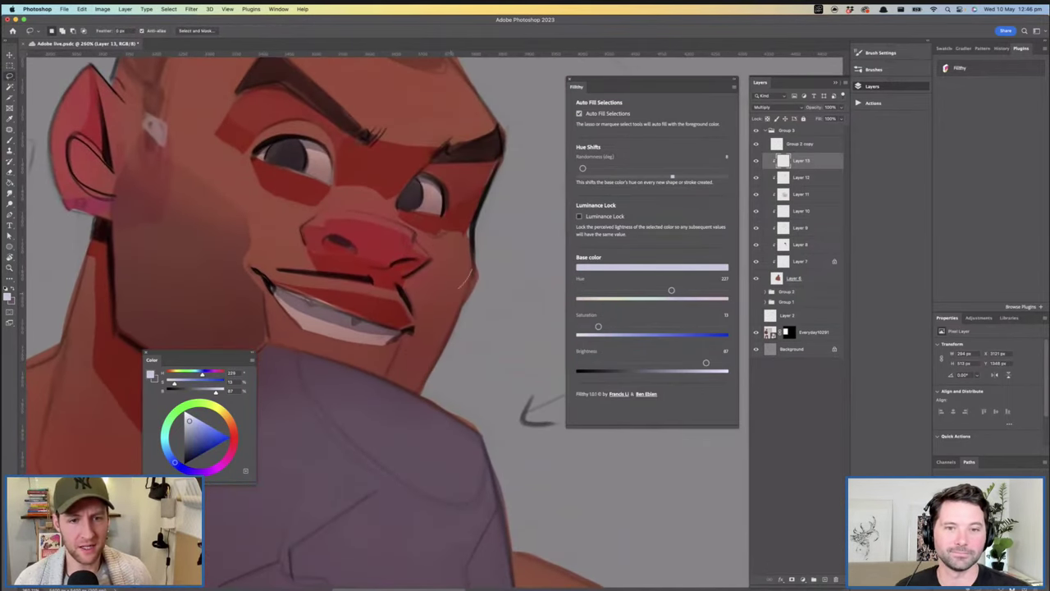
{"action": "left_click_drag", "start_coordinate": [436, 368], "coordinate": [464, 320]}
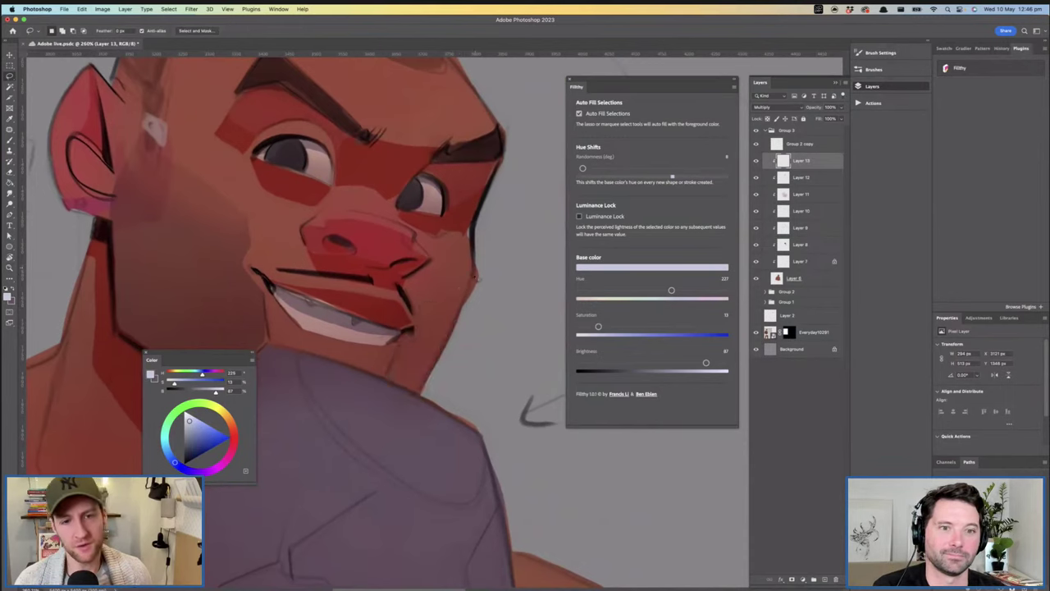
{"action": "key", "text": "z"}
{"action": "scroll", "coordinate": [481, 288], "scroll_direction": "down", "scroll_amount": 4}
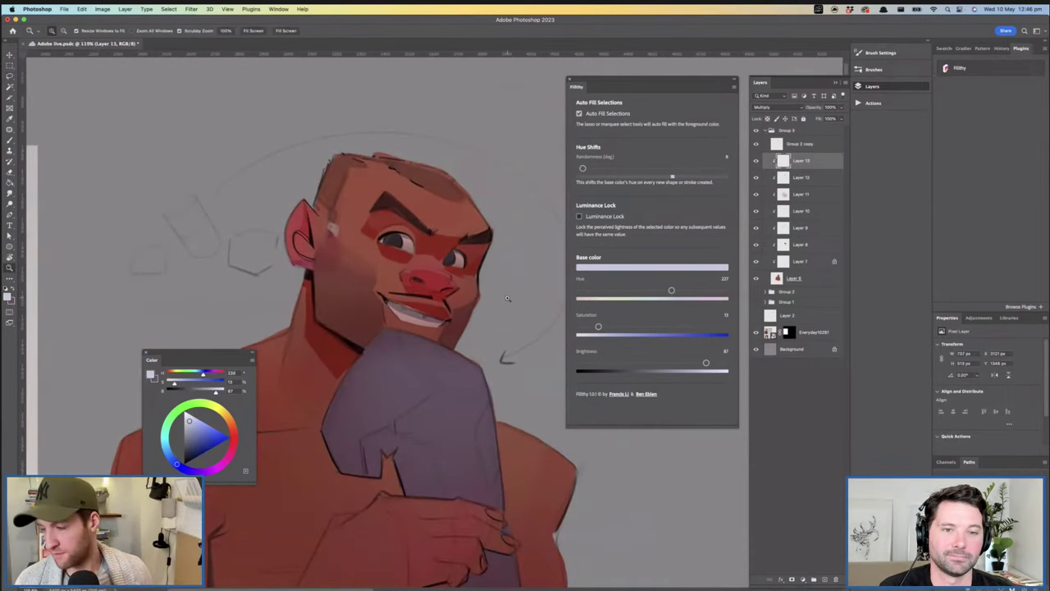
{"action": "scroll", "coordinate": [472, 316], "scroll_direction": "up", "scroll_amount": 3}
{"action": "key", "text": "l"}
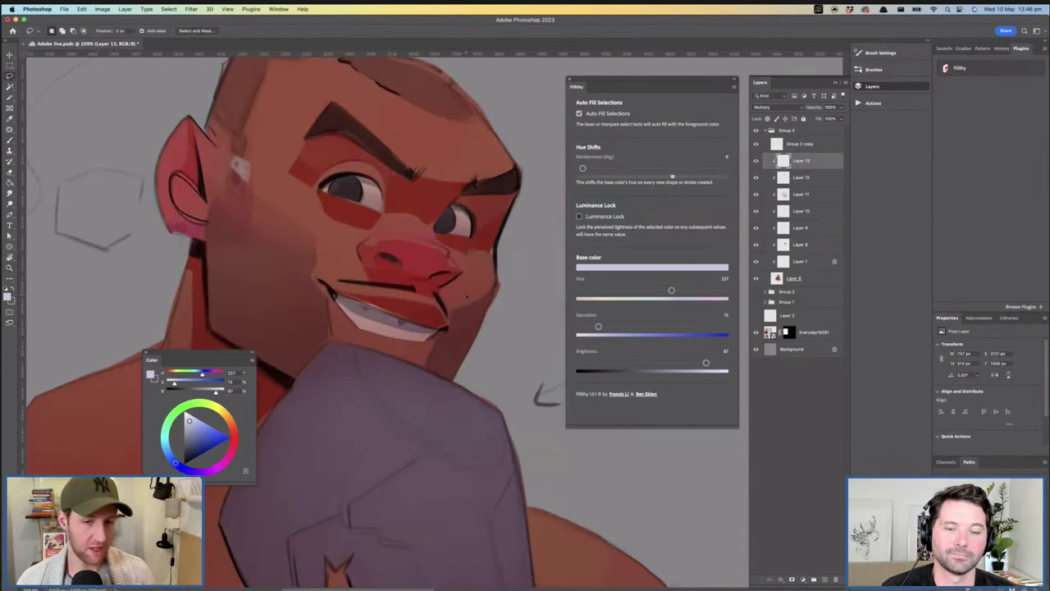
{"action": "left_click_drag", "start_coordinate": [433, 289], "coordinate": [452, 373]}
{"action": "mouse_move", "coordinate": [225, 267]}
{"action": "left_mouse_down"}
{"action": "mouse_move", "coordinate": [252, 255]}
{"action": "mouse_move", "coordinate": [214, 277]}
{"action": "left_mouse_up"}
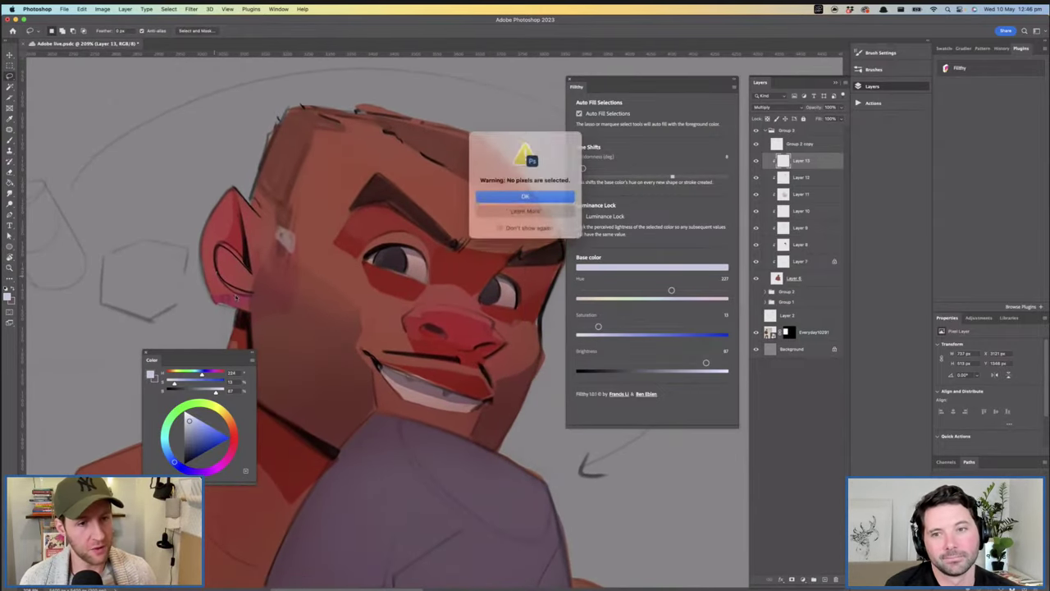
{"action": "left_click", "coordinate": [524, 197]}
{"action": "key", "text": "super+z"}
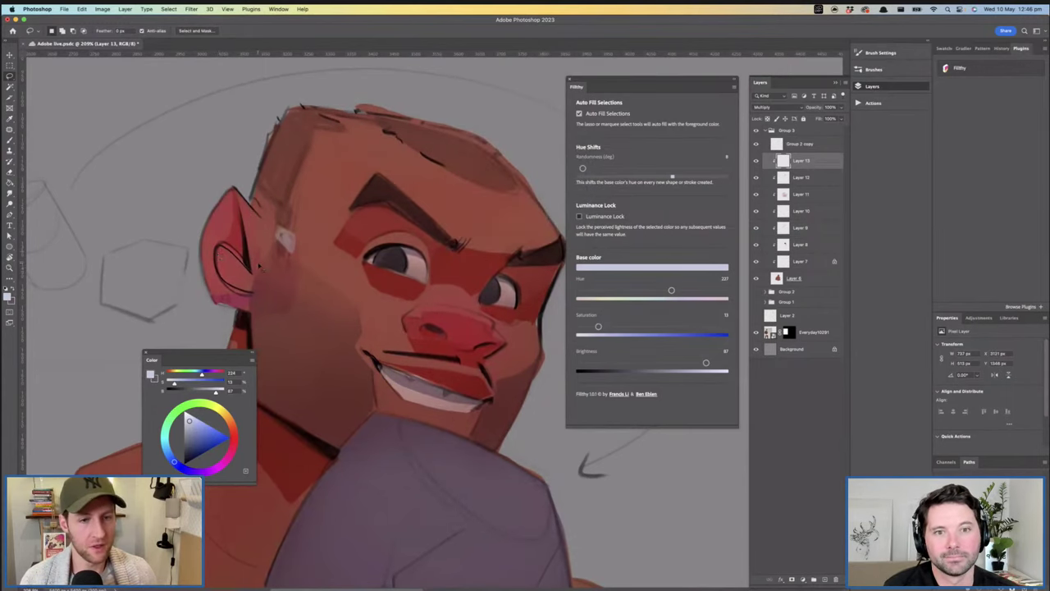
Lasso-fill shadow shapes on the lower and upper parts of the ear
{"action": "left_click_drag", "start_coordinate": [232, 285], "coordinate": [216, 275]}
{"action": "left_click_drag", "start_coordinate": [348, 299], "coordinate": [305, 297]}
{"action": "left_click_drag", "start_coordinate": [374, 296], "coordinate": [349, 267]}
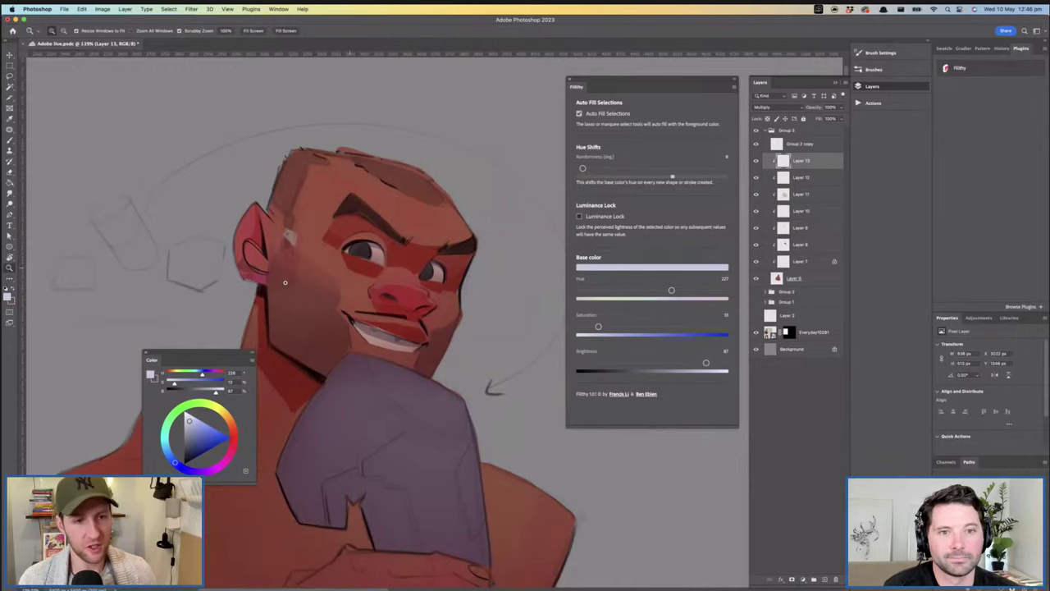
{"action": "scroll", "coordinate": [285, 283], "scroll_direction": "up", "scroll_amount": 8}
{"action": "key", "text": "l"}
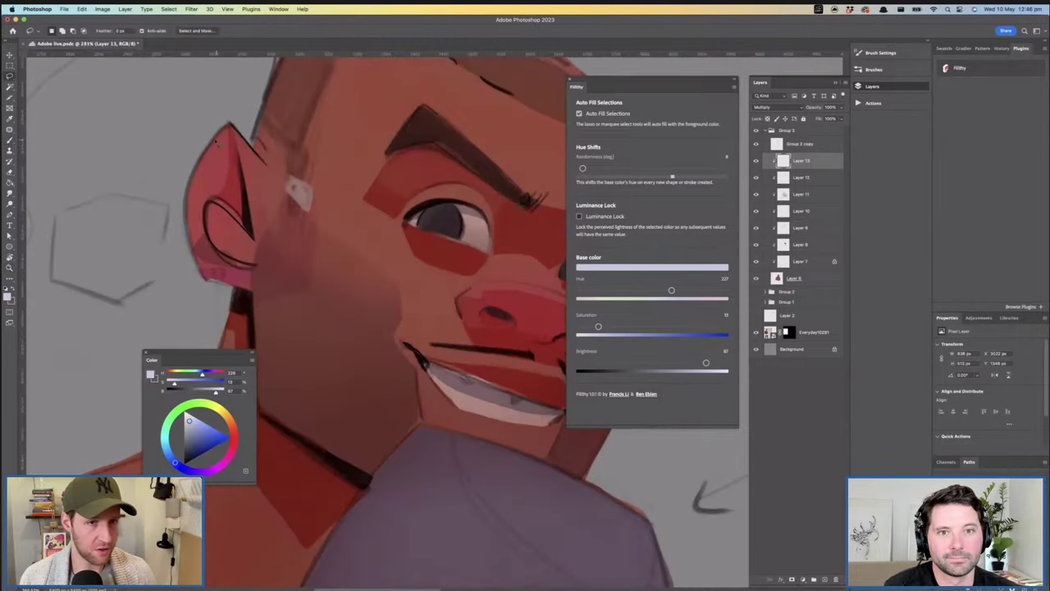
{"action": "key", "text": "z"}
{"action": "scroll", "coordinate": [341, 259], "scroll_direction": "down", "scroll_amount": 3}
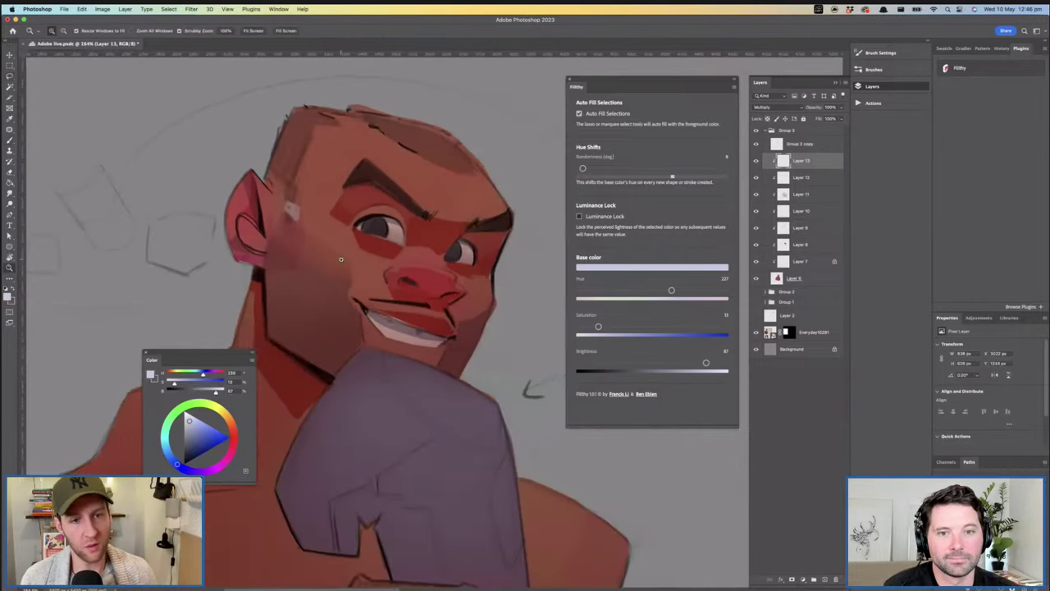
Lasso-fill a large shadow over the near side plane of the head, from the temple past the brow to the jaw
{"action": "scroll", "coordinate": [341, 259], "scroll_direction": "up", "scroll_amount": 2}
{"action": "key", "text": "b"}
{"action": "key", "text": "l"}
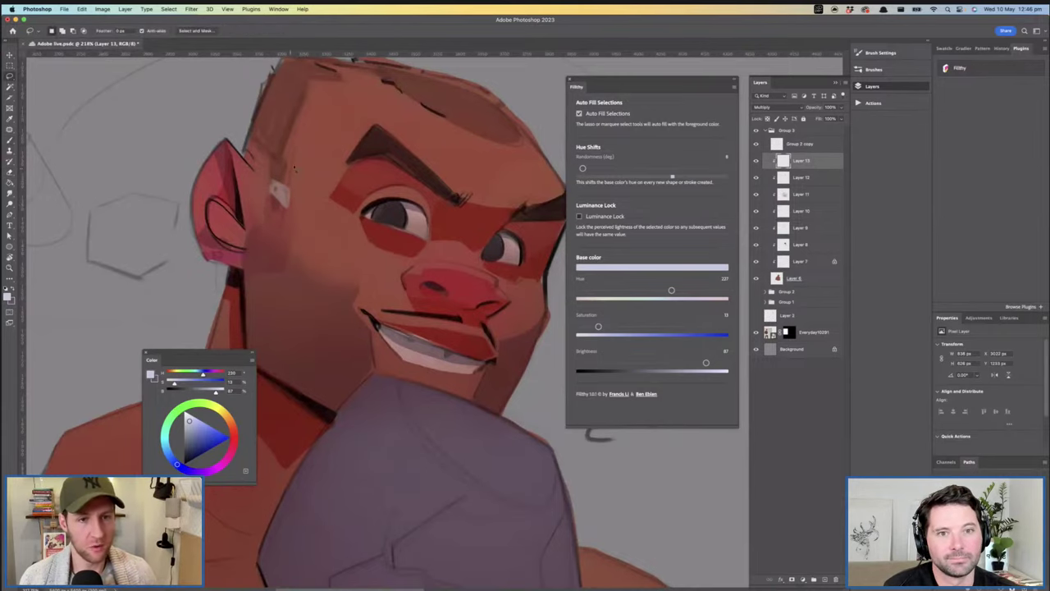
{"action": "scroll", "coordinate": [328, 140], "scroll_direction": "up", "scroll_amount": 2}
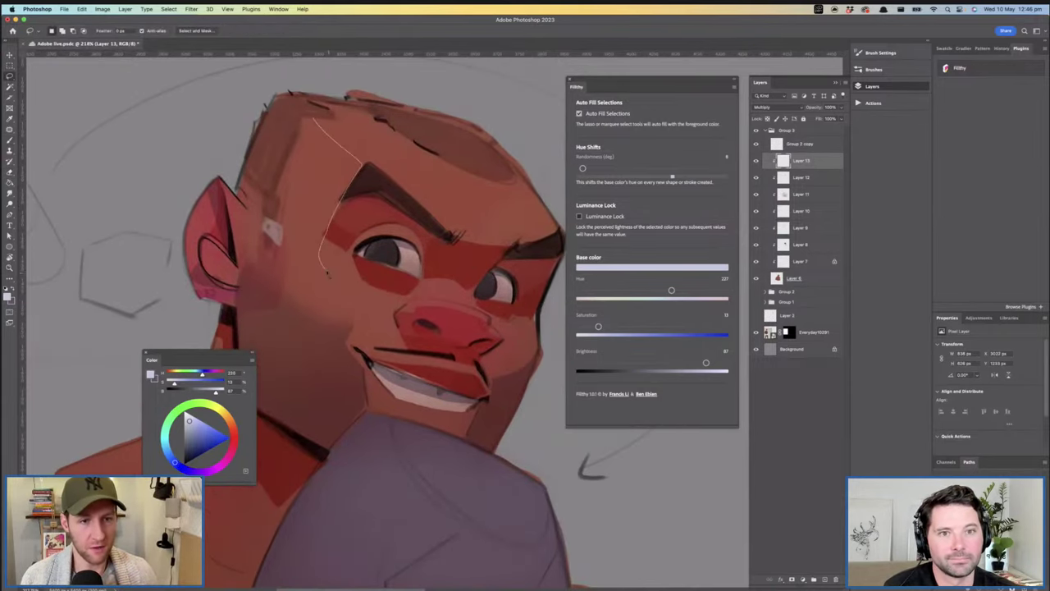
{"action": "left_click_drag", "start_coordinate": [363, 410], "coordinate": [244, 284]}
{"action": "left_click_drag", "start_coordinate": [293, 150], "coordinate": [312, 119]}
{"action": "mouse_move", "coordinate": [401, 178]}
{"action": "left_mouse_down"}
{"action": "mouse_move", "coordinate": [275, 176]}
{"action": "mouse_move", "coordinate": [355, 175]}
{"action": "mouse_move", "coordinate": [347, 142]}
{"action": "mouse_move", "coordinate": [333, 178]}
{"action": "mouse_move", "coordinate": [333, 166]}
{"action": "left_mouse_up"}
Soften the large side-of-face shadow with the Eraser and check the head from a distance
{"action": "key", "text": "e"}
{"action": "left_click_drag", "start_coordinate": [329, 220], "coordinate": [328, 246]}
{"action": "key", "text": "z"}
{"action": "mouse_move", "coordinate": [447, 324]}
{"action": "left_mouse_down"}
{"action": "mouse_move", "coordinate": [295, 328]}
{"action": "mouse_move", "coordinate": [390, 316]}
{"action": "mouse_move", "coordinate": [369, 314]}
{"action": "mouse_move", "coordinate": [345, 335]}
{"action": "mouse_move", "coordinate": [325, 313]}
{"action": "left_mouse_up"}
{"action": "key", "text": "e"}
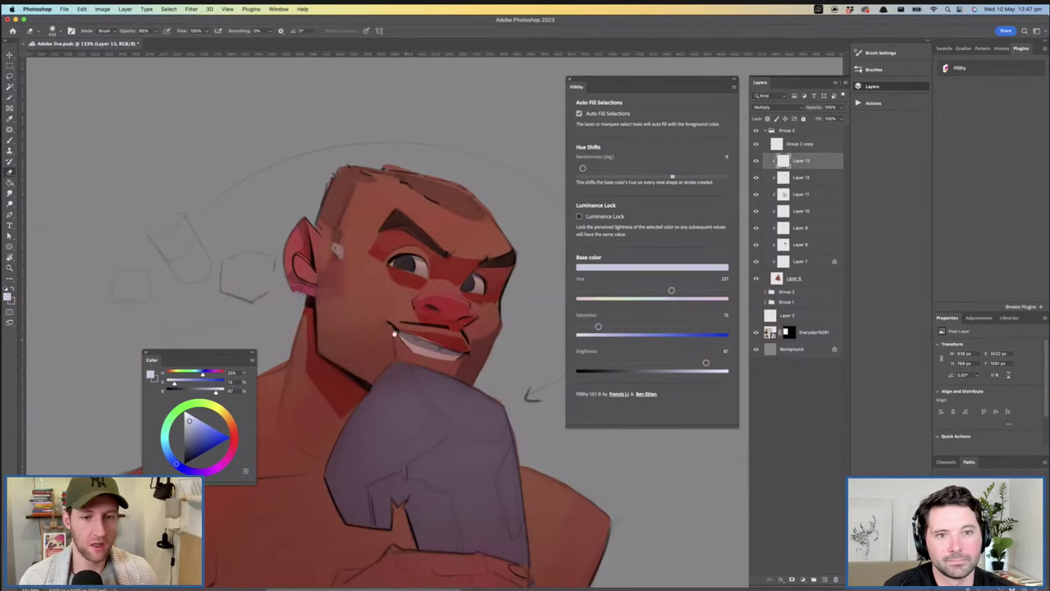
{"action": "left_click_drag", "start_coordinate": [493, 335], "coordinate": [461, 313]}
{"action": "key", "text": "z"}
{"action": "left_click_drag", "start_coordinate": [440, 360], "coordinate": [416, 358]}
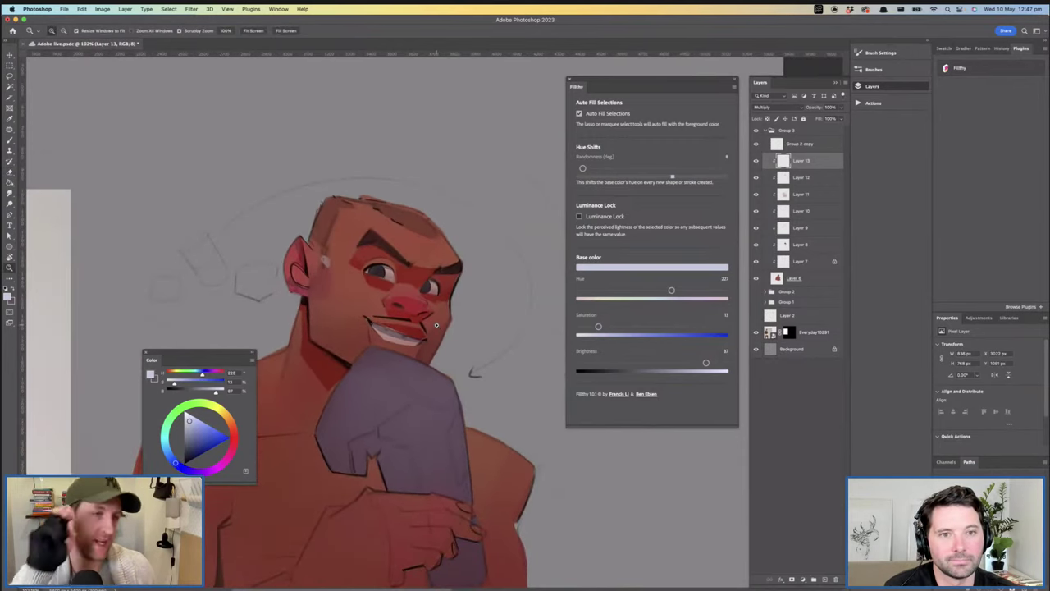
Flip the canvas horizontally to work on the mirrored face
{"action": "left_click", "coordinate": [453, 318]}
{"action": "key", "text": "l"}
{"action": "left_click_drag", "start_coordinate": [379, 287], "coordinate": [315, 333]}
{"action": "key", "text": "super+shift+h"}
Lasso-fill pale blue-grey shadow shapes over the side and underside of the nose
{"action": "left_click_drag", "start_coordinate": [365, 305], "coordinate": [488, 248]}
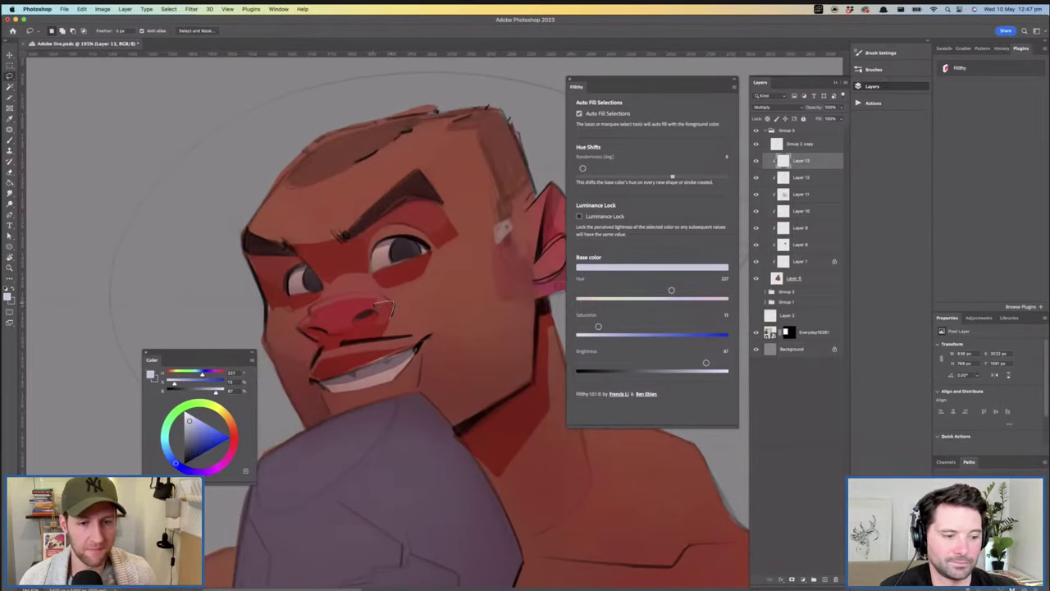
{"action": "left_click_drag", "start_coordinate": [357, 331], "coordinate": [411, 311]}
{"action": "mouse_move", "coordinate": [386, 272]}
{"action": "left_mouse_down"}
{"action": "mouse_move", "coordinate": [413, 269]}
{"action": "mouse_move", "coordinate": [373, 293]}
{"action": "left_mouse_up"}
{"action": "mouse_move", "coordinate": [403, 243]}
{"action": "left_mouse_down"}
{"action": "mouse_move", "coordinate": [366, 252]}
{"action": "mouse_move", "coordinate": [424, 219]}
{"action": "mouse_move", "coordinate": [497, 202]}
{"action": "left_mouse_up"}
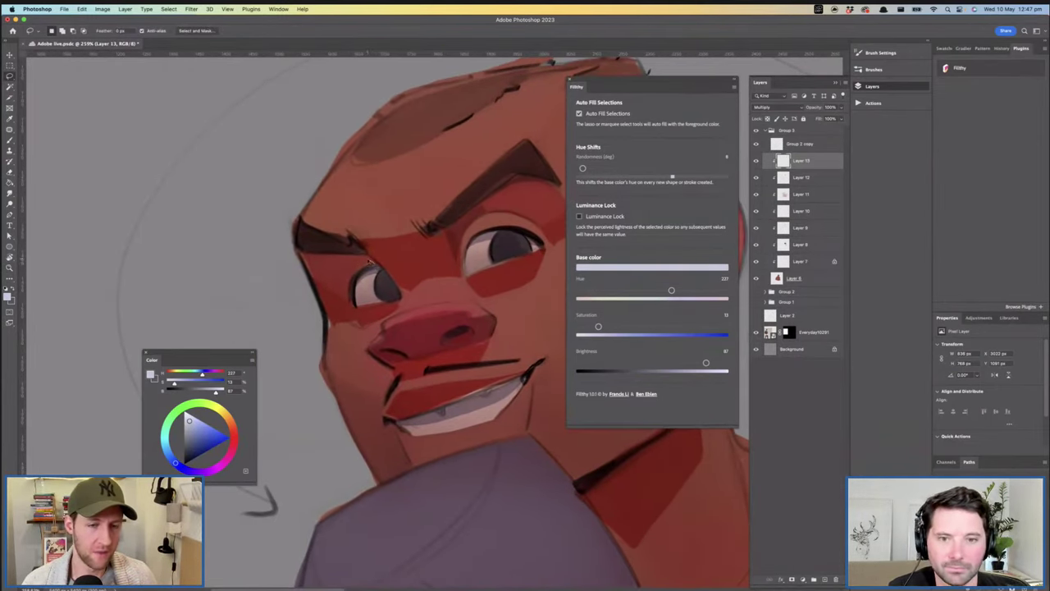
Lasso-fill shadow shapes around both eyes and beneath the near brow
{"action": "left_click_drag", "start_coordinate": [332, 257], "coordinate": [368, 258]}
{"action": "mouse_move", "coordinate": [510, 229]}
{"action": "left_mouse_down"}
{"action": "mouse_move", "coordinate": [408, 253]}
{"action": "mouse_move", "coordinate": [413, 237]}
{"action": "mouse_move", "coordinate": [416, 250]}
{"action": "mouse_move", "coordinate": [372, 251]}
{"action": "left_mouse_up"}
{"action": "left_click_drag", "start_coordinate": [430, 201], "coordinate": [429, 169]}
{"action": "left_click_drag", "start_coordinate": [468, 241], "coordinate": [557, 144]}
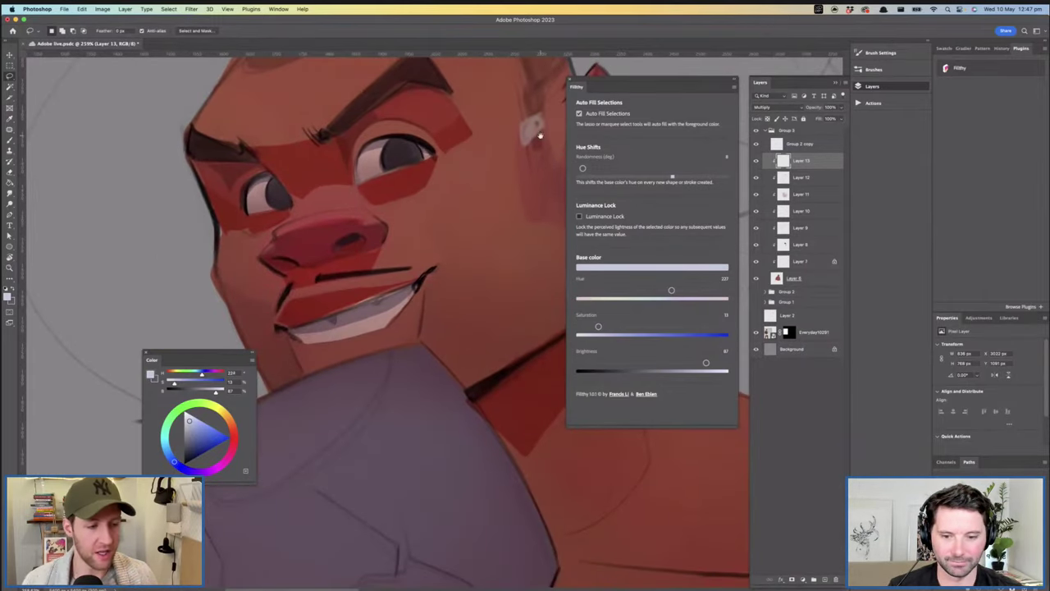
Lasso-fill a pale blue-grey shadow along the upper row of teeth beneath the lip
{"action": "left_click_drag", "start_coordinate": [432, 303], "coordinate": [435, 284]}
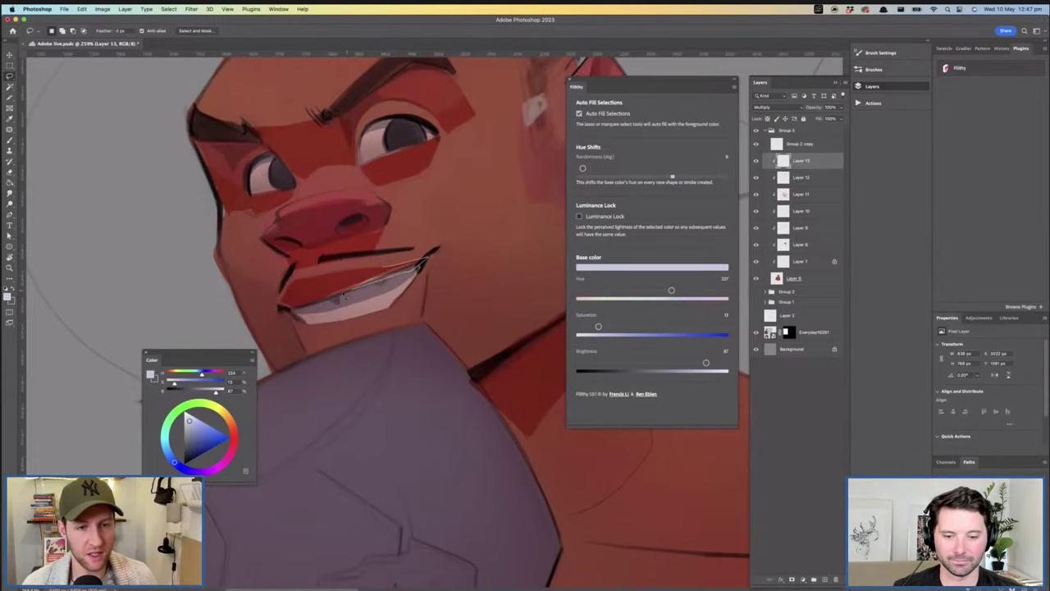
{"action": "left_click_drag", "start_coordinate": [343, 296], "coordinate": [369, 275]}
{"action": "mouse_move", "coordinate": [460, 267]}
{"action": "left_mouse_down"}
{"action": "mouse_move", "coordinate": [422, 278]}
{"action": "mouse_move", "coordinate": [406, 301]}
{"action": "mouse_move", "coordinate": [382, 307]}
{"action": "mouse_move", "coordinate": [385, 294]}
{"action": "mouse_move", "coordinate": [351, 327]}
{"action": "left_mouse_up"}
Lasso-fill a deeper shadow in the near eye socket between the brow and upper lid, then check the head from a distance
{"action": "left_click_drag", "start_coordinate": [391, 216], "coordinate": [401, 217]}
{"action": "mouse_move", "coordinate": [330, 198]}
{"action": "left_mouse_down"}
{"action": "mouse_move", "coordinate": [393, 173]}
{"action": "mouse_move", "coordinate": [326, 199]}
{"action": "left_mouse_up"}
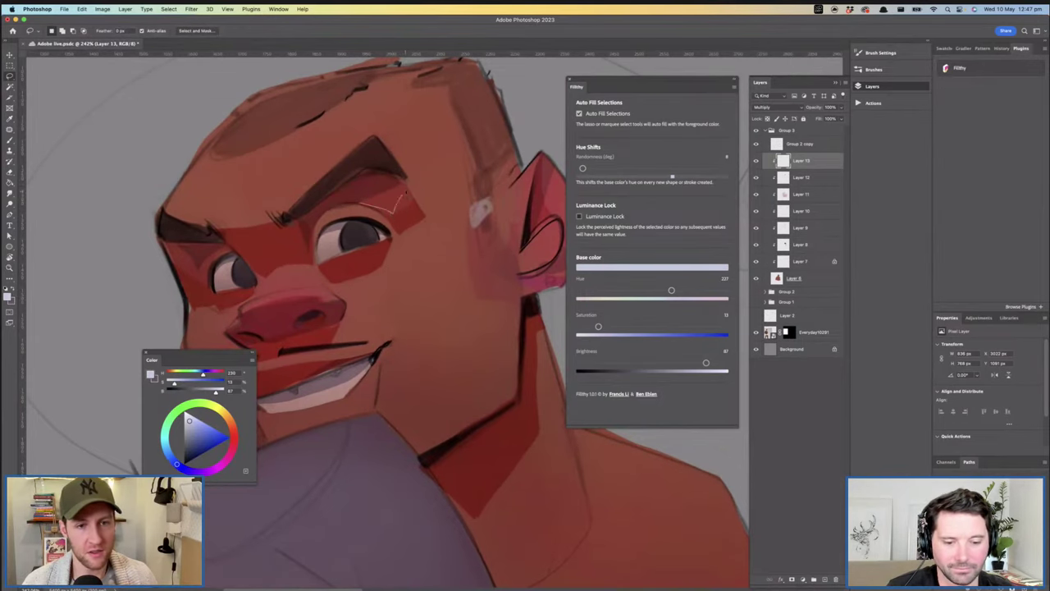
{"action": "key", "text": "z"}
{"action": "scroll", "coordinate": [396, 239], "scroll_direction": "down", "scroll_amount": 5}
{"action": "scroll", "coordinate": [397, 239], "scroll_direction": "up", "scroll_amount": 4}
{"action": "left_click_drag", "start_coordinate": [396, 239], "coordinate": [393, 284]}
{"action": "key", "text": "l"}
Lasso-fill a second, darker shadow on the neck directly under the jaw
{"action": "mouse_move", "coordinate": [409, 395]}
{"action": "left_mouse_down"}
{"action": "mouse_move", "coordinate": [382, 354]}
{"action": "mouse_move", "coordinate": [410, 383]}
{"action": "left_mouse_up"}
{"action": "left_click_drag", "start_coordinate": [449, 306], "coordinate": [395, 357]}
{"action": "mouse_move", "coordinate": [447, 330]}
{"action": "left_mouse_down"}
{"action": "mouse_move", "coordinate": [422, 336]}
{"action": "mouse_move", "coordinate": [452, 358]}
{"action": "left_mouse_up"}
{"action": "left_click_drag", "start_coordinate": [379, 312], "coordinate": [404, 322]}
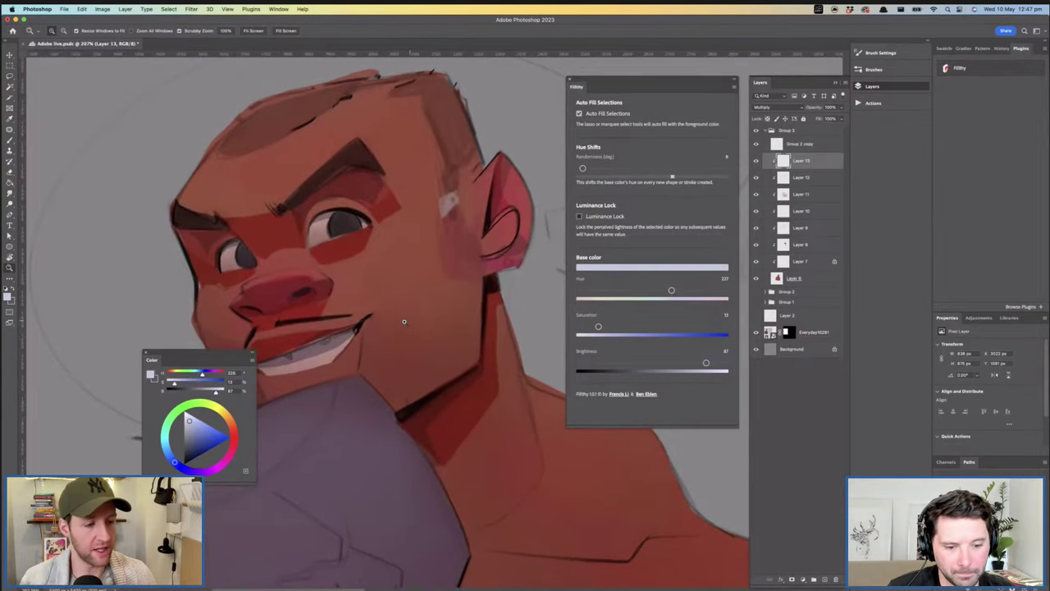
{"action": "mouse_move", "coordinate": [457, 353]}
{"action": "left_mouse_down"}
{"action": "mouse_move", "coordinate": [475, 347]}
{"action": "mouse_move", "coordinate": [475, 363]}
{"action": "left_mouse_up"}
Lasso-fill a shadow plane over the inside of the ear and check it from a distance
{"action": "left_click_drag", "start_coordinate": [470, 267], "coordinate": [495, 259]}
{"action": "left_click_drag", "start_coordinate": [524, 193], "coordinate": [479, 186]}
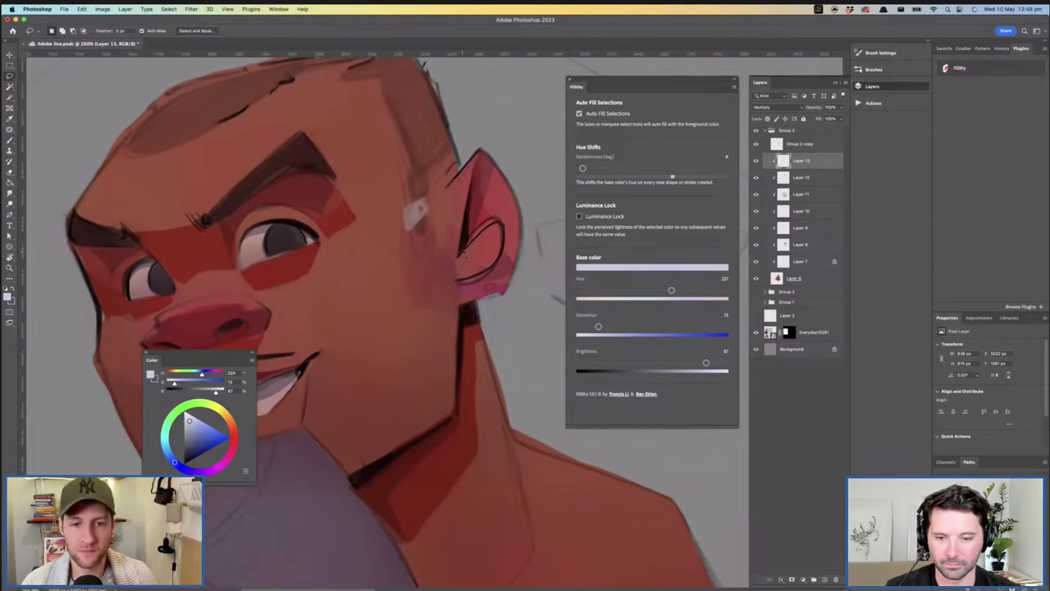
{"action": "mouse_move", "coordinate": [462, 246]}
{"action": "left_mouse_down"}
{"action": "mouse_move", "coordinate": [505, 235]}
{"action": "mouse_move", "coordinate": [479, 224]}
{"action": "mouse_move", "coordinate": [464, 251]}
{"action": "mouse_move", "coordinate": [410, 263]}
{"action": "mouse_move", "coordinate": [392, 282]}
{"action": "mouse_move", "coordinate": [386, 269]}
{"action": "left_mouse_up"}
{"action": "scroll", "coordinate": [386, 269], "scroll_direction": "up", "scroll_amount": 3}
{"action": "key", "text": "b"}
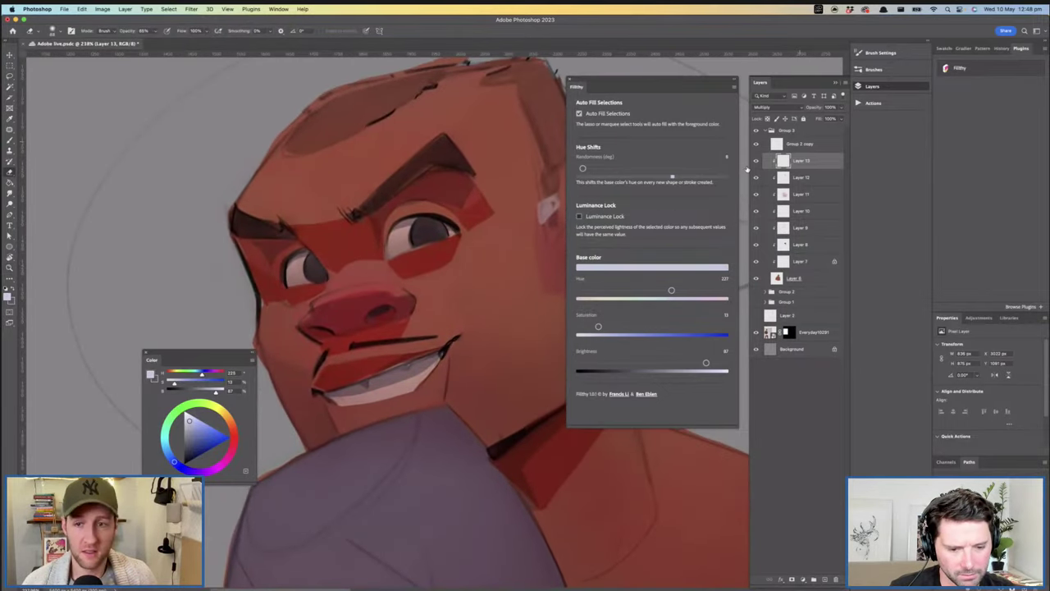
{"action": "left_click_drag", "start_coordinate": [457, 330], "coordinate": [441, 316]}
{"action": "mouse_move", "coordinate": [441, 317]}
{"action": "left_mouse_down"}
{"action": "mouse_move", "coordinate": [339, 218]}
{"action": "mouse_move", "coordinate": [332, 227]}
{"action": "left_mouse_up"}
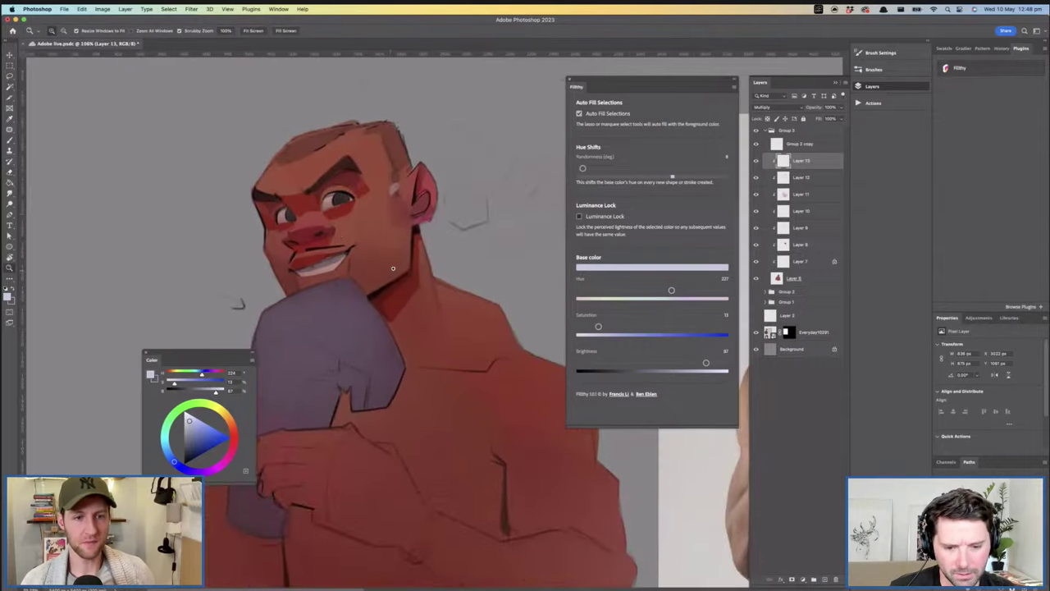
Lasso-fill a darker shadow over the hair, following the hairline across the top and side of the head
{"action": "left_click_drag", "start_coordinate": [394, 267], "coordinate": [380, 276]}
{"action": "scroll", "coordinate": [380, 276], "scroll_direction": "up", "scroll_amount": 6}
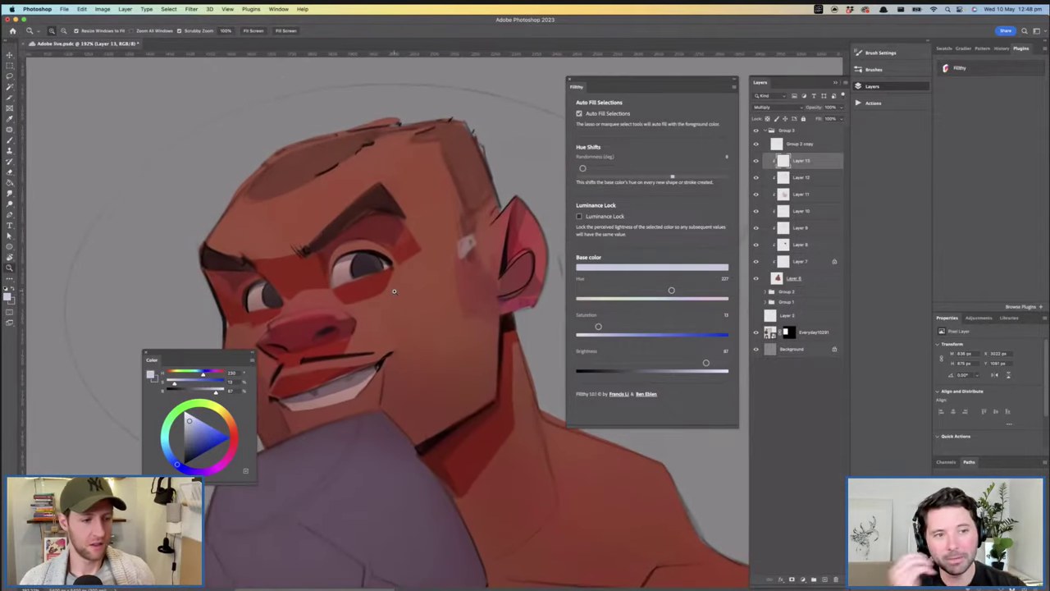
{"action": "left_click_drag", "start_coordinate": [393, 289], "coordinate": [398, 296]}
{"action": "key", "text": "l"}
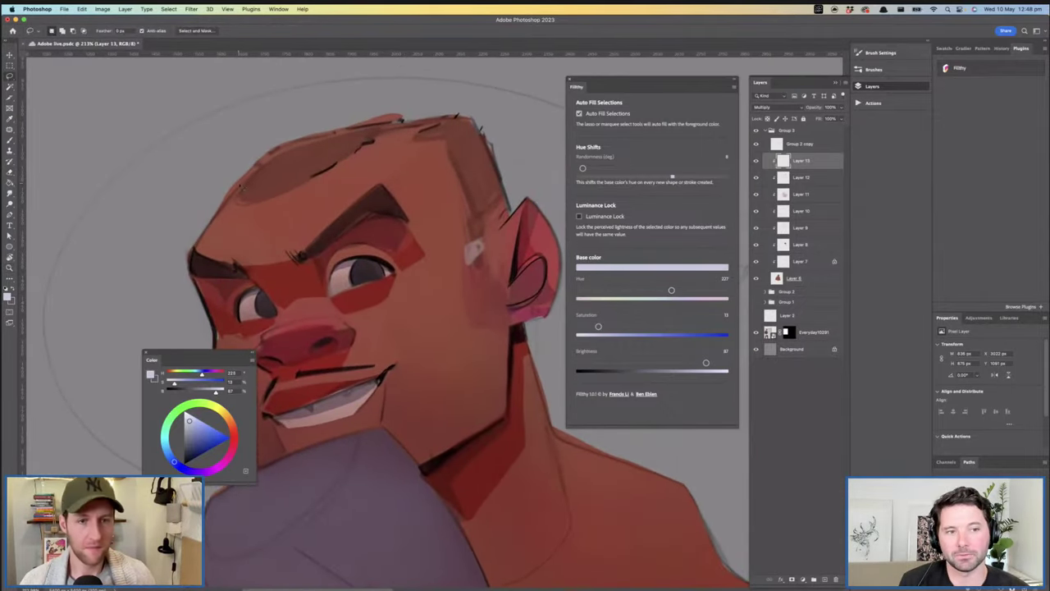
{"action": "left_click_drag", "start_coordinate": [243, 192], "coordinate": [359, 139]}
{"action": "mouse_move", "coordinate": [427, 123]}
{"action": "left_mouse_down"}
{"action": "mouse_move", "coordinate": [454, 143]}
{"action": "mouse_move", "coordinate": [243, 182]}
{"action": "left_mouse_up"}
{"action": "key", "text": "z"}
{"action": "mouse_move", "coordinate": [358, 168]}
{"action": "left_mouse_down"}
{"action": "mouse_move", "coordinate": [254, 176]}
{"action": "mouse_move", "coordinate": [425, 208]}
{"action": "left_mouse_up"}
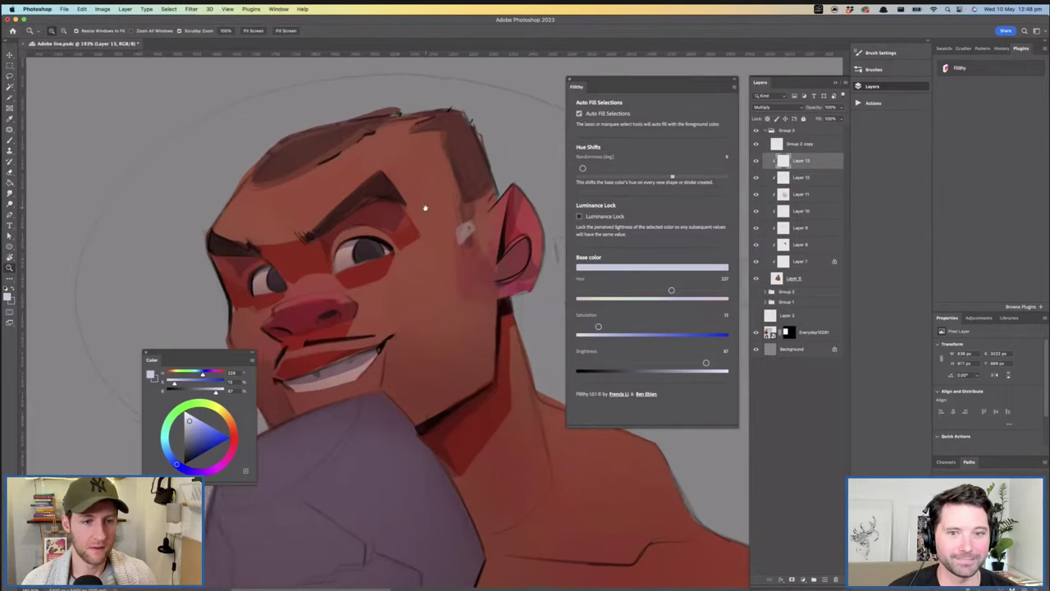
Merge all the clipped colour and shadow layers with their base skin layer
{"action": "key", "text": "l"}
{"action": "scroll", "coordinate": [422, 230], "scroll_direction": "down", "scroll_amount": 2}
{"action": "scroll", "coordinate": [423, 231], "scroll_direction": "right", "scroll_amount": 1}
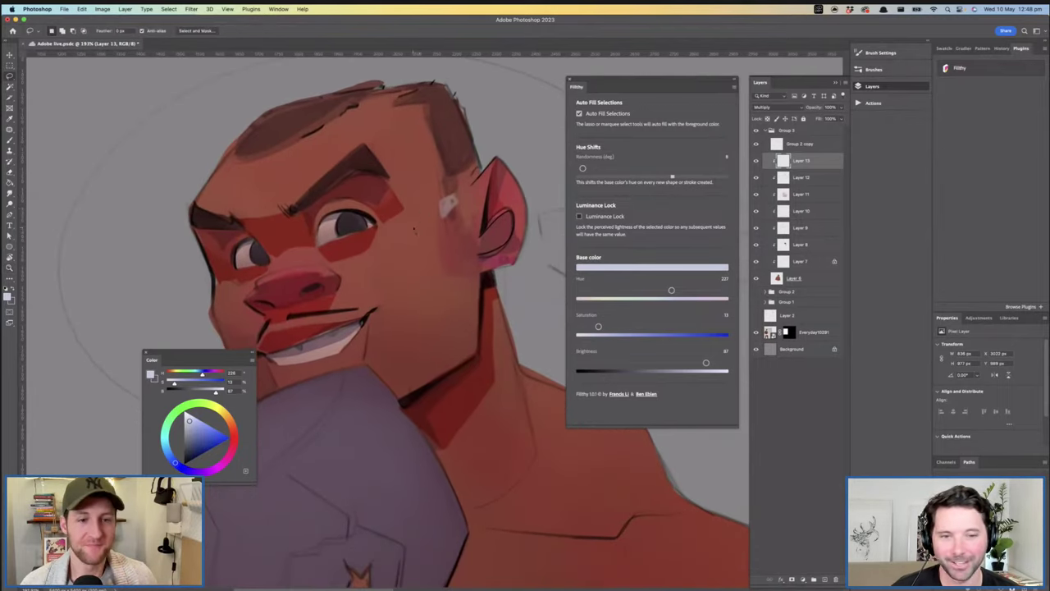
{"action": "scroll", "coordinate": [414, 231], "scroll_direction": "left", "scroll_amount": 2}
{"action": "left_click", "coordinate": [815, 279], "text": "shift"}
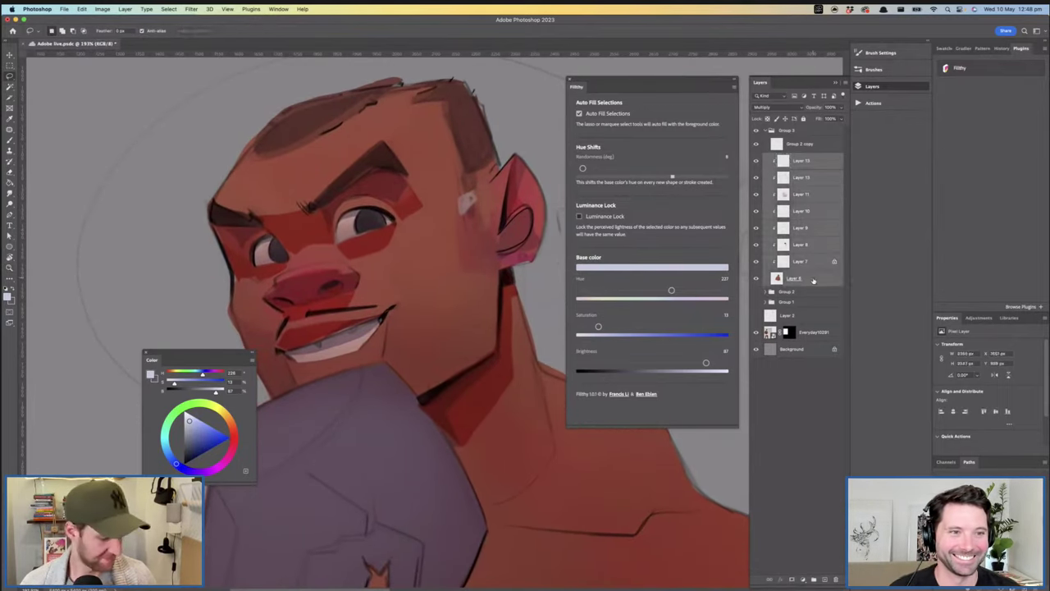
{"action": "key", "text": "super+e"}
Sample the red skin shadow between the eyes and lasso-fill a small patch there on the merged layer
{"action": "left_click_drag", "start_coordinate": [410, 320], "coordinate": [481, 359]}
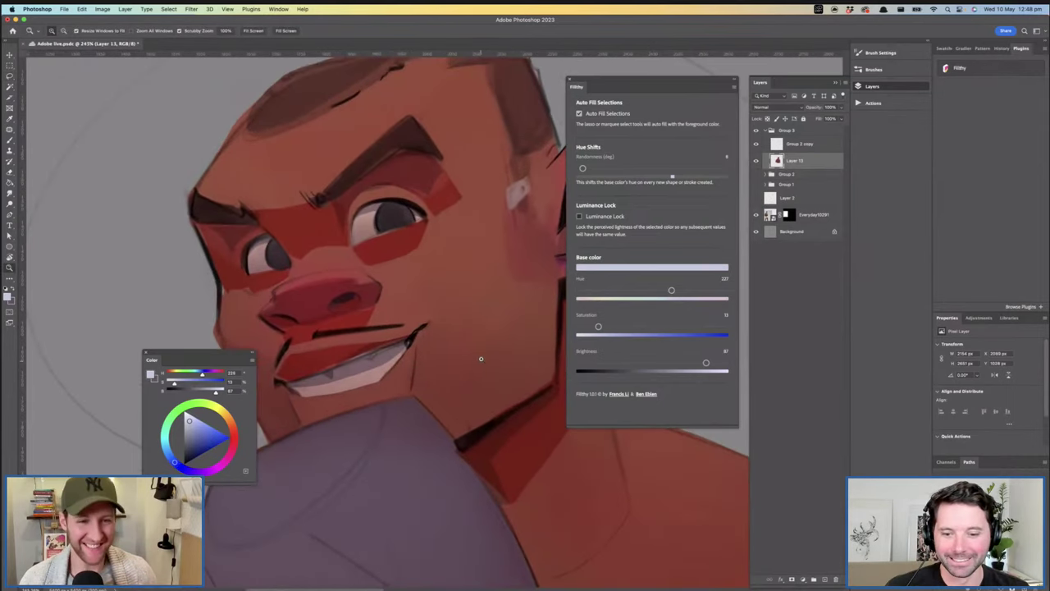
{"action": "key", "text": "i"}
{"action": "left_click", "coordinate": [313, 253]}
{"action": "key", "text": "l"}
{"action": "mouse_move", "coordinate": [302, 260]}
{"action": "left_mouse_down"}
{"action": "mouse_move", "coordinate": [343, 238]}
{"action": "mouse_move", "coordinate": [312, 261]}
{"action": "left_mouse_up"}
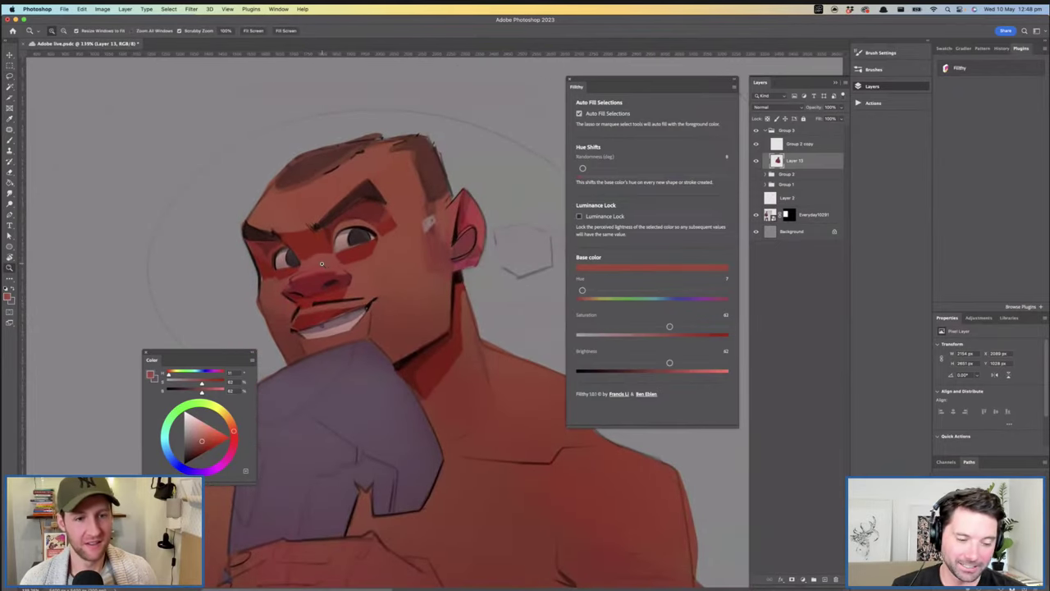
{"action": "scroll", "coordinate": [336, 264], "scroll_direction": "up", "scroll_amount": 4}
Add a new layer above the merged skin layer and clip it to that layer
{"action": "left_click", "coordinate": [826, 579]}
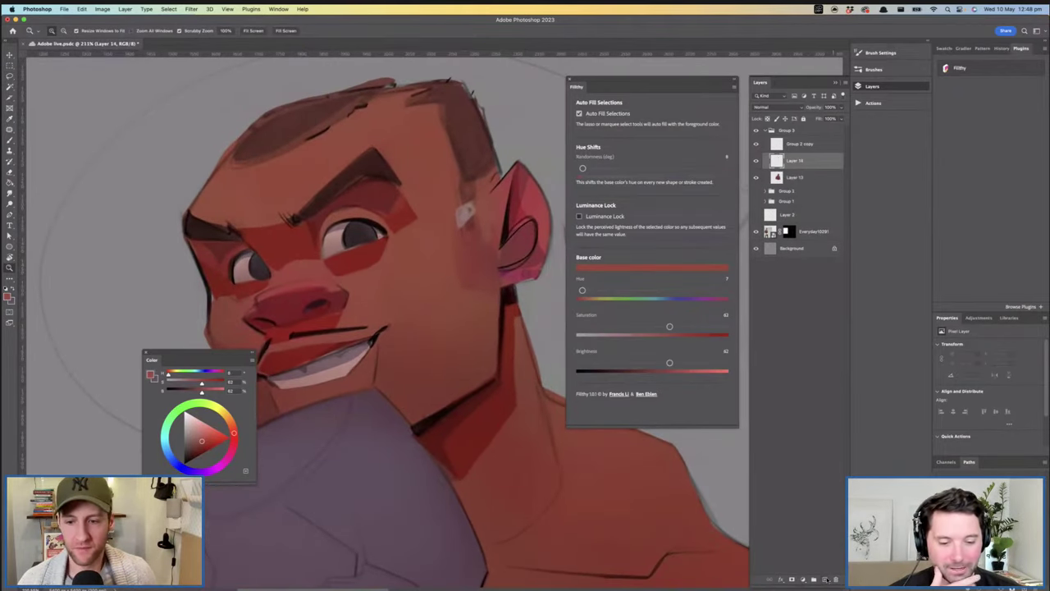
{"action": "left_click", "coordinate": [820, 169], "text": "alt"}
{"action": "key", "text": "l"}
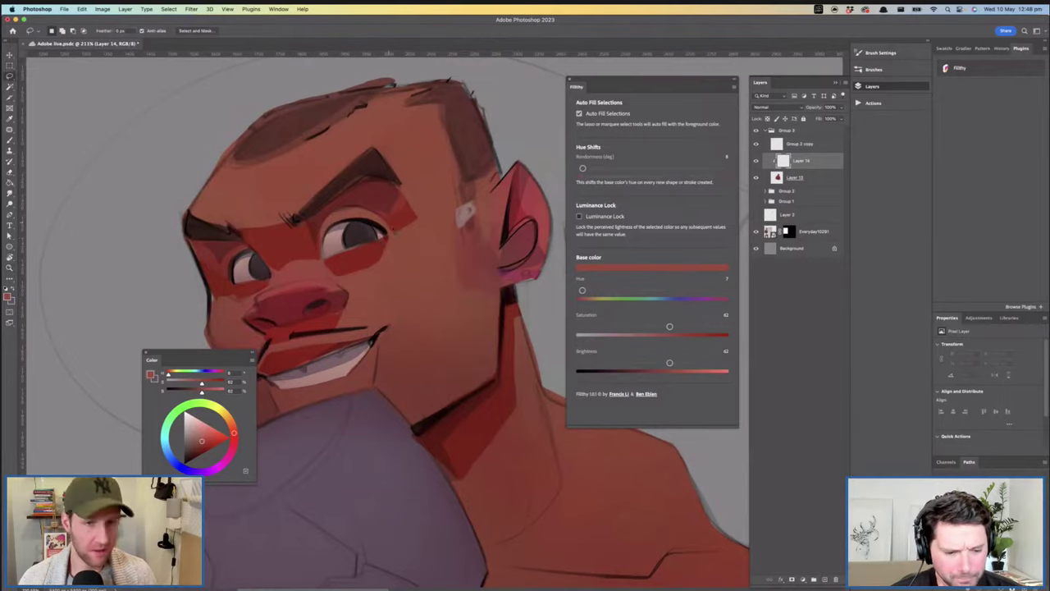
Sample a skin tone and shift it to a lighter orange-brown with hue 21, saturation 56 and brightness 73
{"action": "left_click_drag", "start_coordinate": [375, 214], "coordinate": [389, 238]}
{"action": "key", "text": "i"}
{"action": "key", "text": "l"}
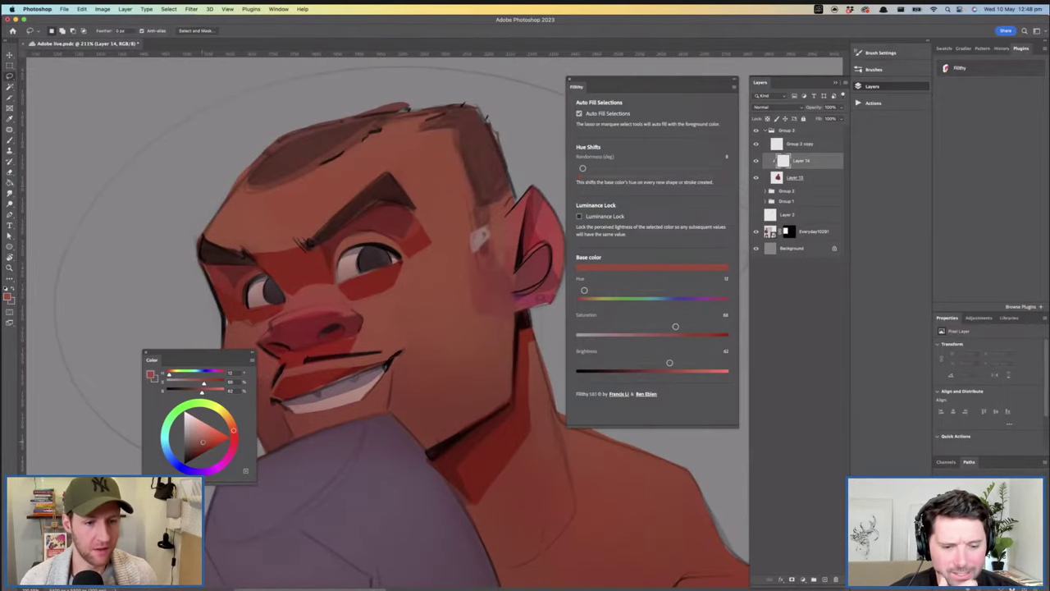
{"action": "left_click", "coordinate": [203, 436]}
{"action": "left_click_drag", "start_coordinate": [234, 429], "coordinate": [237, 419]}
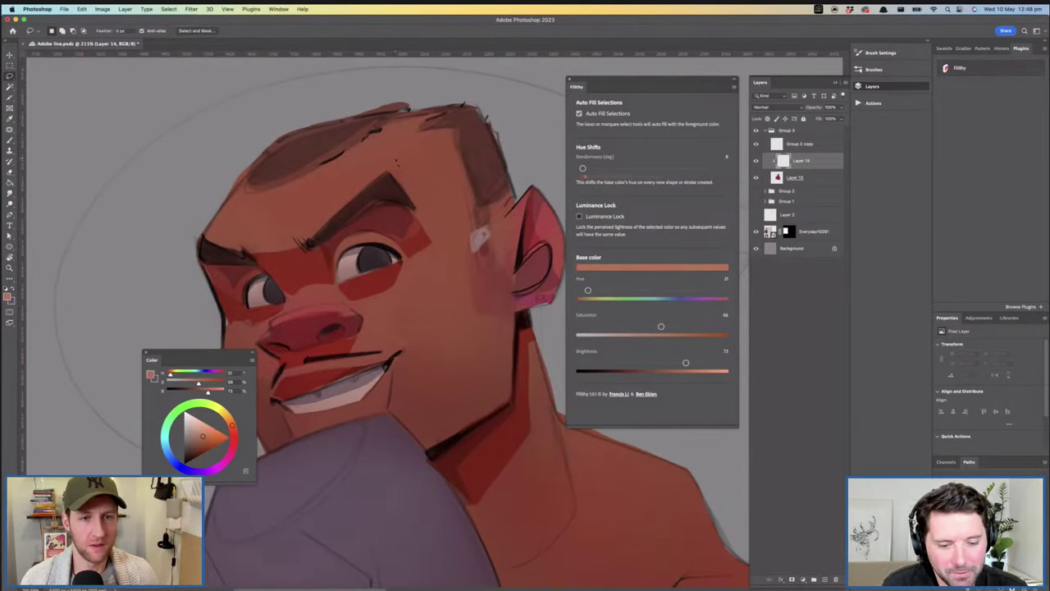
Lasso-fill a light orange highlight plane on the forehead between the near brow and the hairline
{"action": "scroll", "coordinate": [355, 181], "scroll_direction": "left", "scroll_amount": 2}
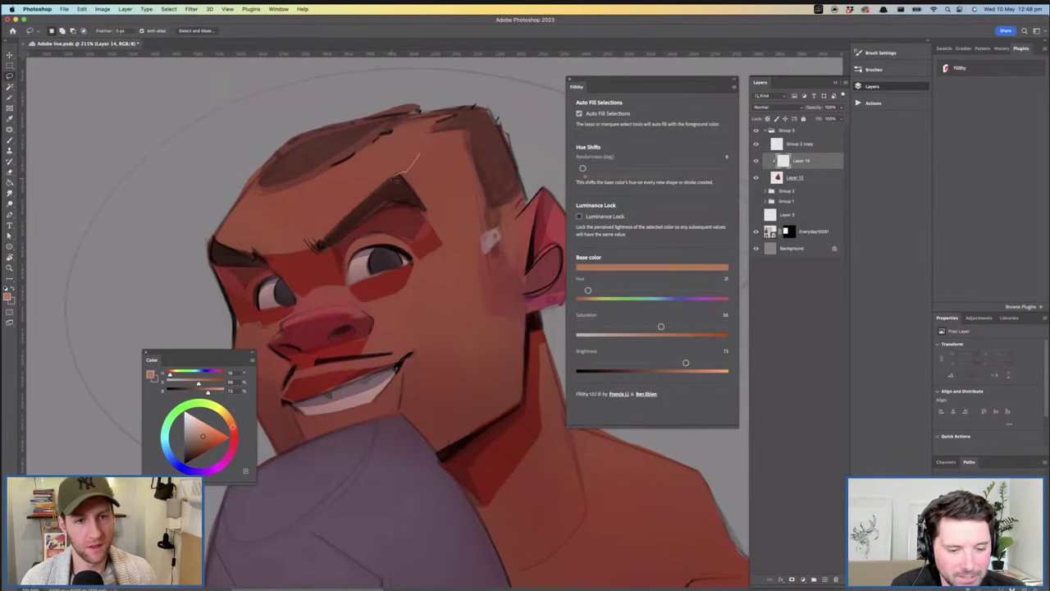
{"action": "mouse_move", "coordinate": [315, 209]}
{"action": "left_mouse_down"}
{"action": "mouse_move", "coordinate": [350, 160]}
{"action": "mouse_move", "coordinate": [419, 153]}
{"action": "left_mouse_up"}
{"action": "key", "text": "z"}
{"action": "left_click_drag", "start_coordinate": [384, 217], "coordinate": [333, 217]}
{"action": "left_click", "coordinate": [385, 216]}
Soften the edges of the forehead highlight with the Eraser, undoing the first strokes and fading it more broadly
{"action": "key", "text": "b"}
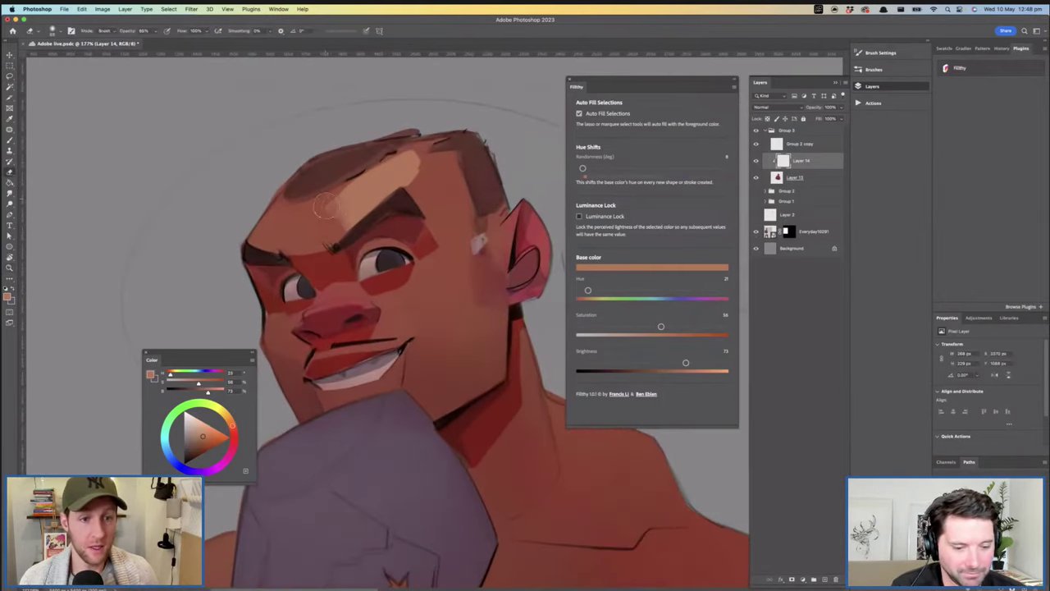
{"action": "mouse_move", "coordinate": [321, 189]}
{"action": "left_mouse_down"}
{"action": "mouse_move", "coordinate": [347, 234]}
{"action": "mouse_move", "coordinate": [360, 220]}
{"action": "mouse_move", "coordinate": [361, 176]}
{"action": "mouse_move", "coordinate": [386, 197]}
{"action": "mouse_move", "coordinate": [422, 164]}
{"action": "mouse_move", "coordinate": [375, 164]}
{"action": "mouse_move", "coordinate": [415, 155]}
{"action": "left_mouse_up"}
{"action": "key", "text": "super+z"}
{"action": "key", "text": "super+z"}
{"action": "left_click_drag", "start_coordinate": [432, 156], "coordinate": [322, 202]}
{"action": "left_click", "coordinate": [421, 219], "text": "alt"}
{"action": "left_click", "coordinate": [422, 204]}
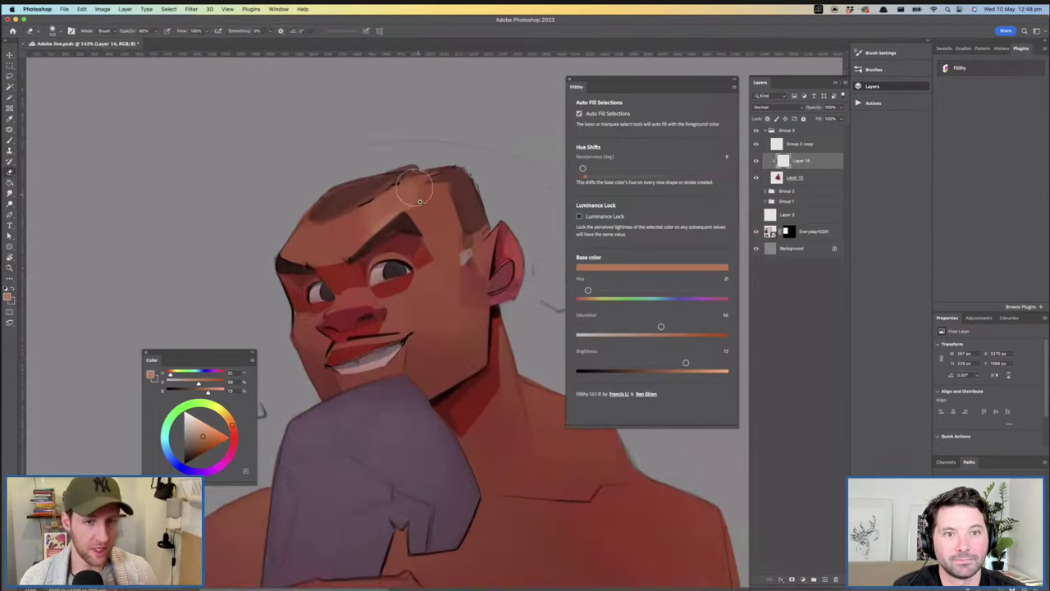
{"action": "left_click_drag", "start_coordinate": [417, 204], "coordinate": [361, 207]}
Examine the highlights on the boxer's face in the reference photo and compare them with the painted head
{"action": "left_click_drag", "start_coordinate": [492, 220], "coordinate": [212, 236]}
{"action": "left_click_drag", "start_coordinate": [341, 238], "coordinate": [403, 237]}
{"action": "scroll", "coordinate": [402, 236], "scroll_direction": "down", "scroll_amount": 5}
{"action": "scroll", "coordinate": [363, 187], "scroll_direction": "up", "scroll_amount": 5}
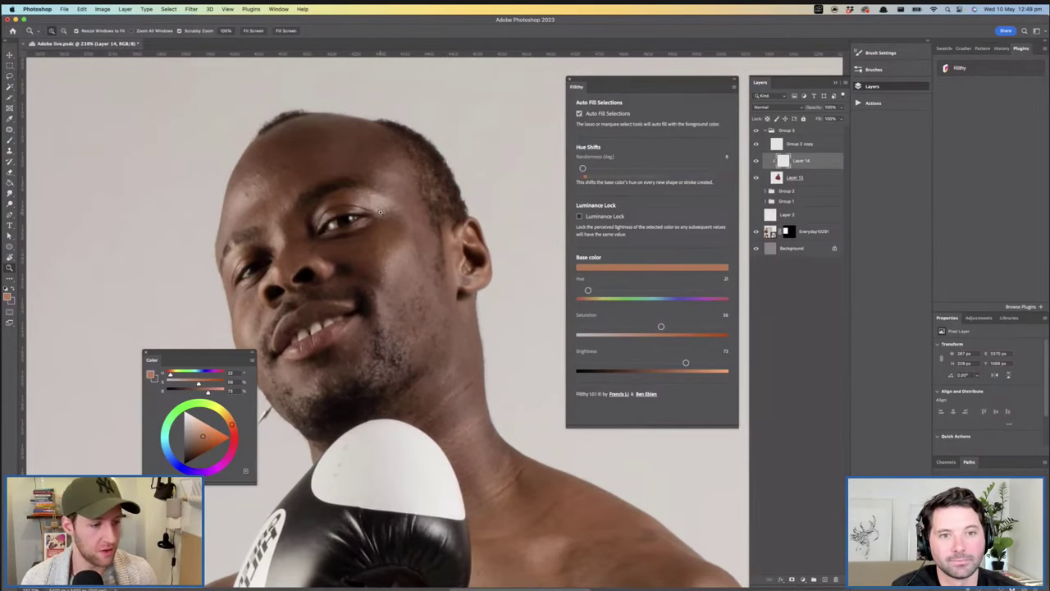
{"action": "scroll", "coordinate": [380, 212], "scroll_direction": "down", "scroll_amount": 3}
{"action": "scroll", "coordinate": [340, 262], "scroll_direction": "down", "scroll_amount": 4}
{"action": "scroll", "coordinate": [311, 159], "scroll_direction": "up", "scroll_amount": 4}
{"action": "scroll", "coordinate": [344, 263], "scroll_direction": "up", "scroll_amount": 2}
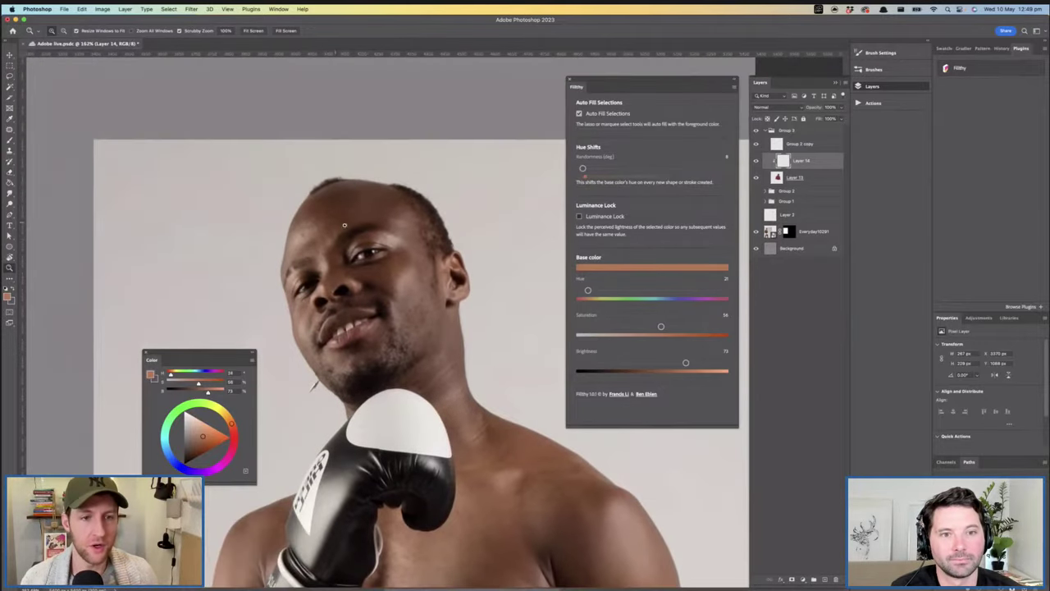
{"action": "scroll", "coordinate": [344, 224], "scroll_direction": "up", "scroll_amount": 2}
{"action": "scroll", "coordinate": [344, 225], "scroll_direction": "down", "scroll_amount": 2}
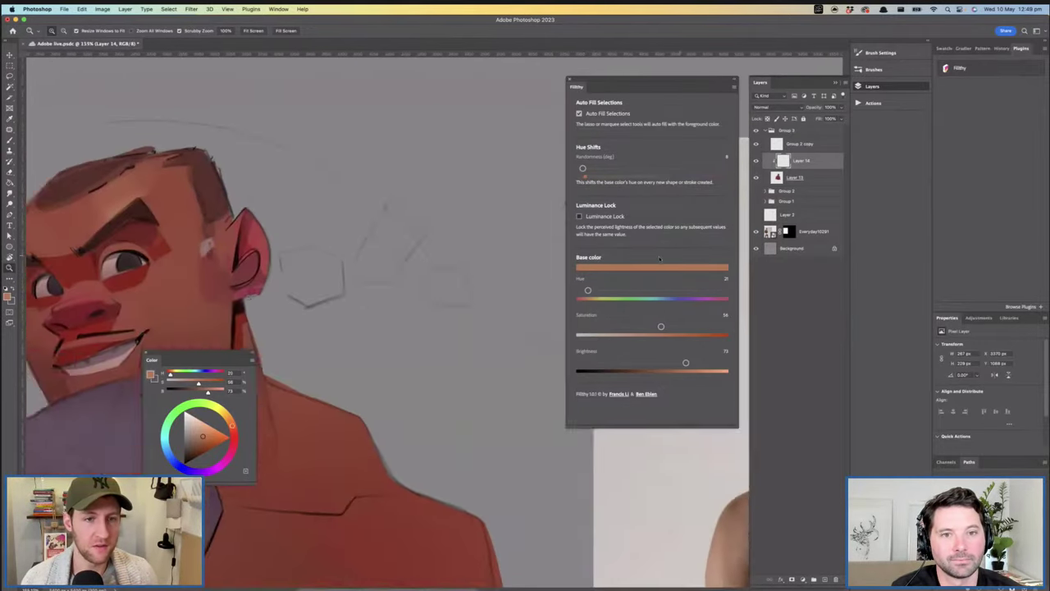
{"action": "scroll", "coordinate": [416, 272], "scroll_direction": "up", "scroll_amount": 2}
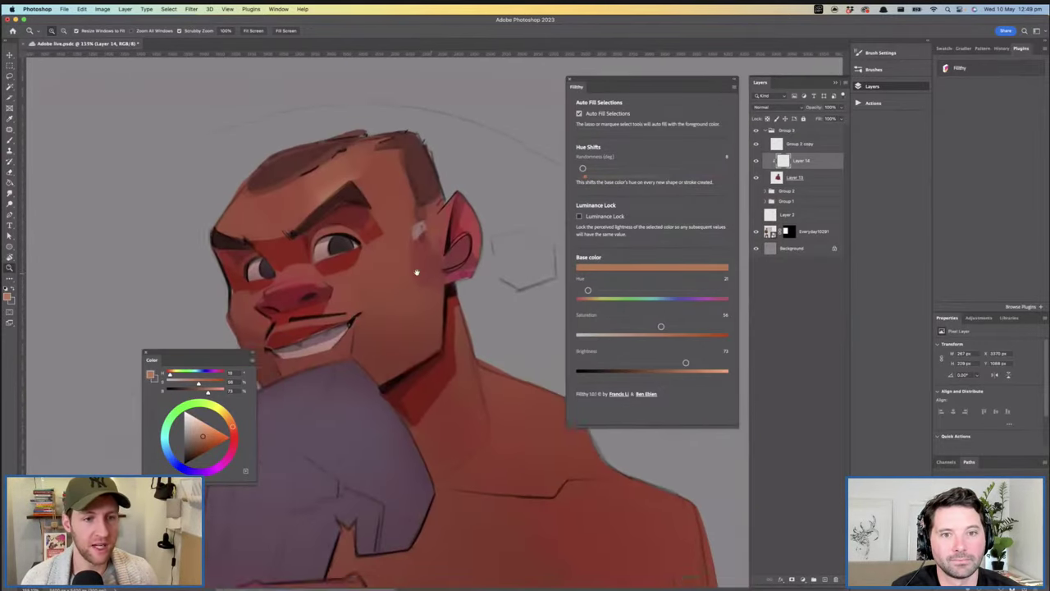
{"action": "scroll", "coordinate": [416, 272], "scroll_direction": "up", "scroll_amount": 3}
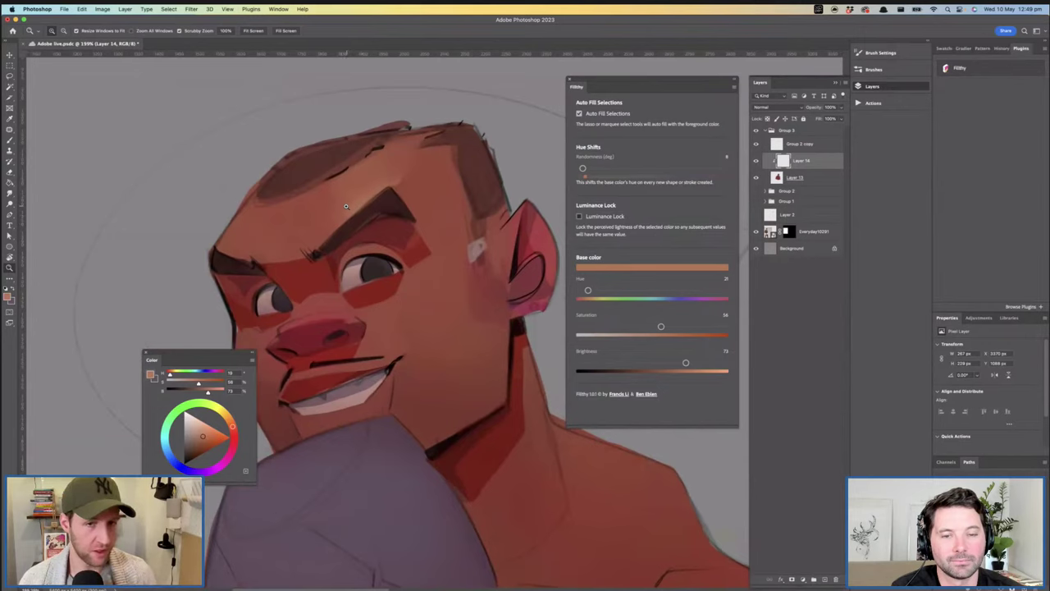
Lasso-fill an angular light orange highlight on the near cheek beneath the eye and check it from a distance
{"action": "left_click_drag", "start_coordinate": [374, 201], "coordinate": [365, 202]}
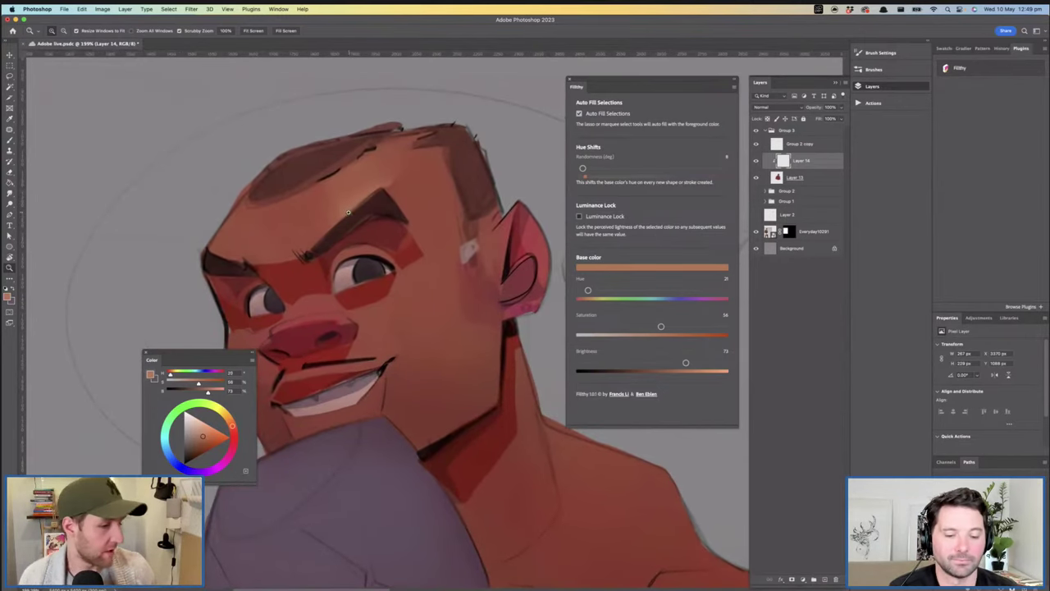
{"action": "key", "text": "l"}
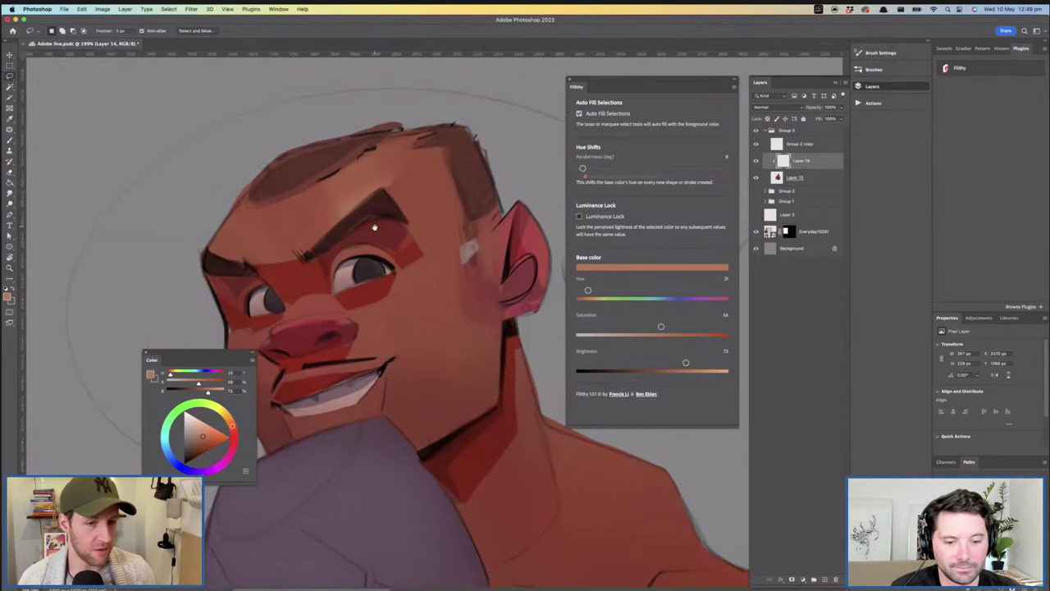
{"action": "scroll", "coordinate": [380, 264], "scroll_direction": "down", "scroll_amount": 1}
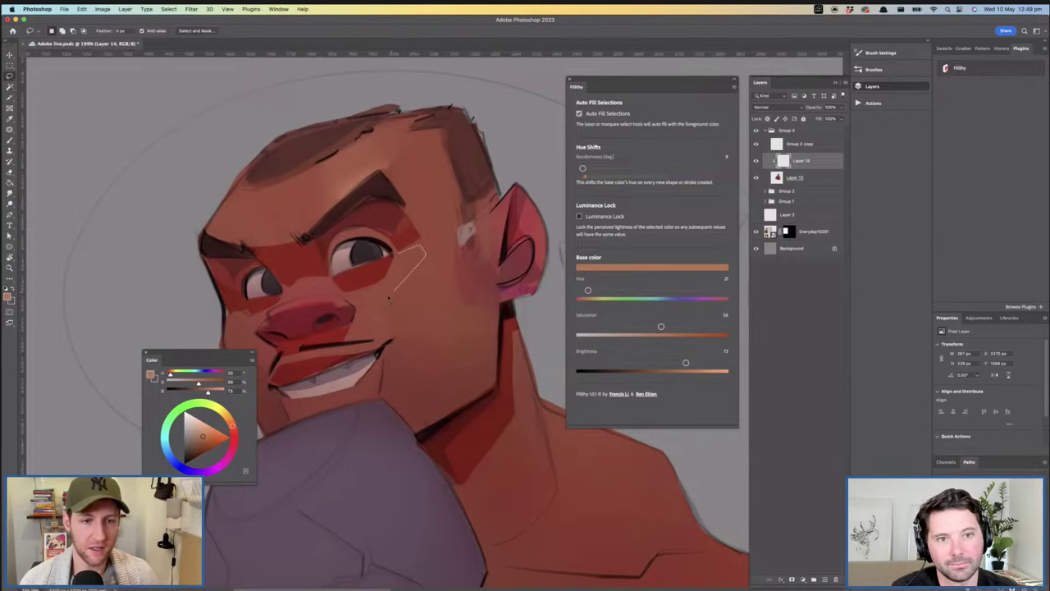
{"action": "left_click_drag", "start_coordinate": [378, 288], "coordinate": [397, 255]}
{"action": "scroll", "coordinate": [435, 242], "scroll_direction": "down", "scroll_amount": 5}
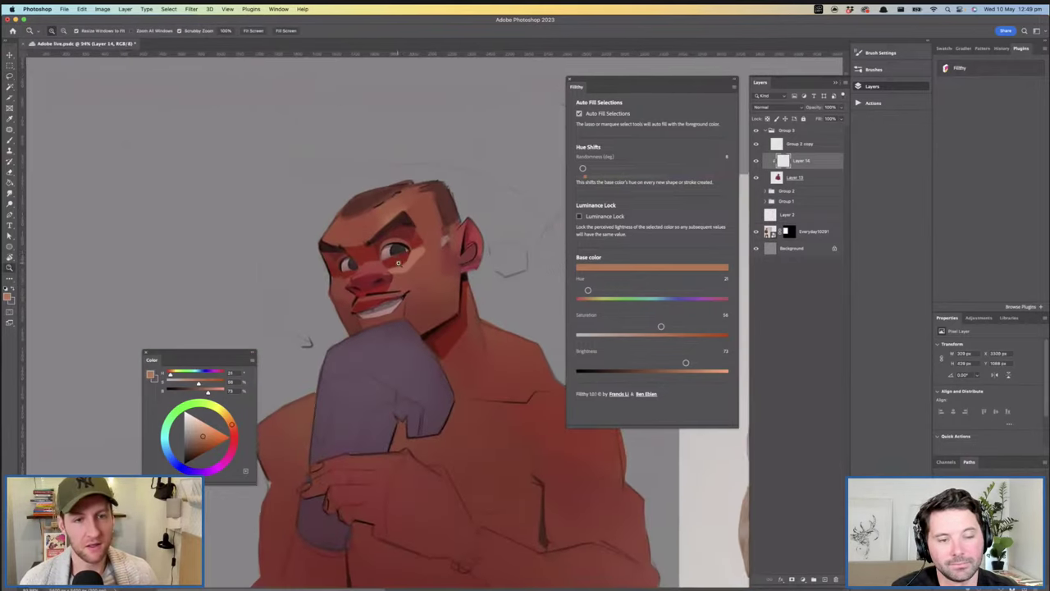
{"action": "scroll", "coordinate": [402, 270], "scroll_direction": "up", "scroll_amount": 5}
{"action": "key", "text": "e"}
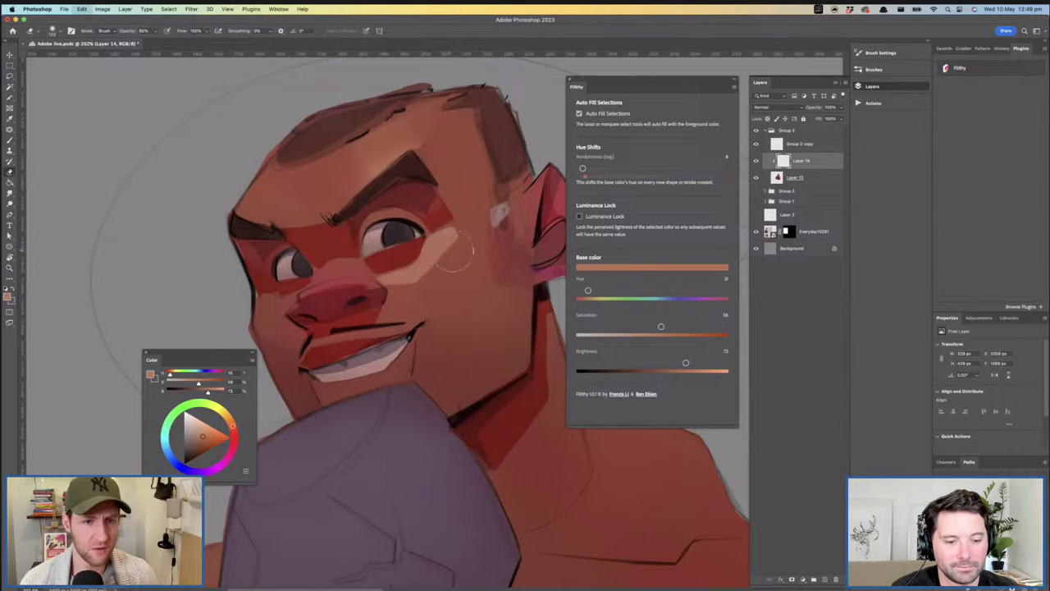
Lasso-fill a matching highlight on the far cheek beside the nose and soften the cheek highlights with the Eraser
{"action": "key", "text": "l"}
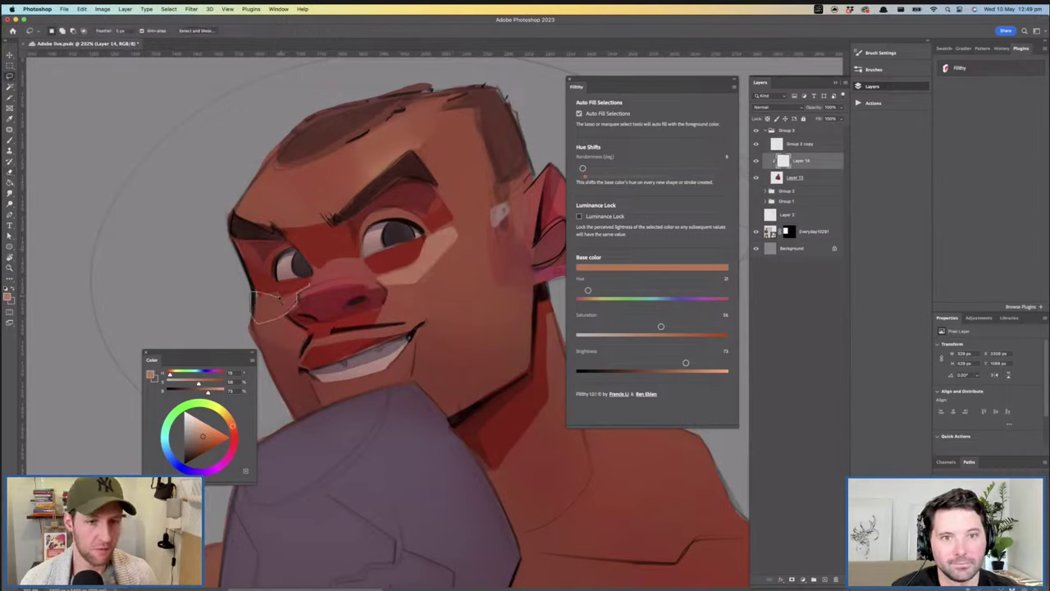
{"action": "left_click_drag", "start_coordinate": [295, 300], "coordinate": [304, 285]}
{"action": "key", "text": "b"}
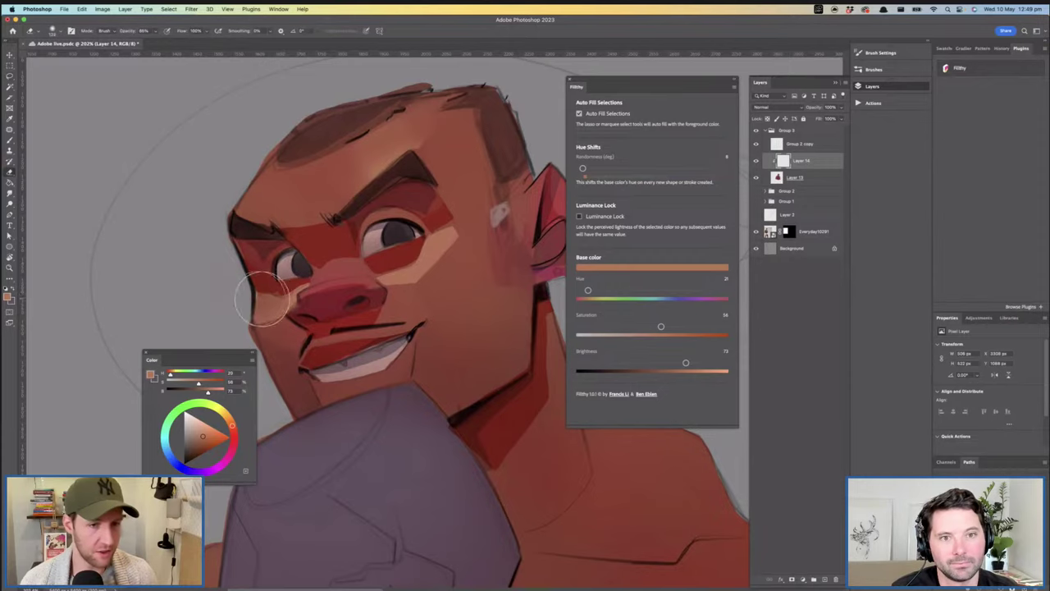
{"action": "mouse_move", "coordinate": [433, 240]}
{"action": "left_mouse_down"}
{"action": "mouse_move", "coordinate": [421, 274]}
{"action": "mouse_move", "coordinate": [386, 301]}
{"action": "mouse_move", "coordinate": [386, 278]}
{"action": "mouse_move", "coordinate": [355, 284]}
{"action": "mouse_move", "coordinate": [392, 271]}
{"action": "left_mouse_up"}
{"action": "key", "text": "super+space"}
Lasso a thin highlight shape along the upper plane of the nose for the light orange fill
{"action": "key", "text": "l"}
{"action": "left_click_drag", "start_coordinate": [372, 328], "coordinate": [442, 289]}
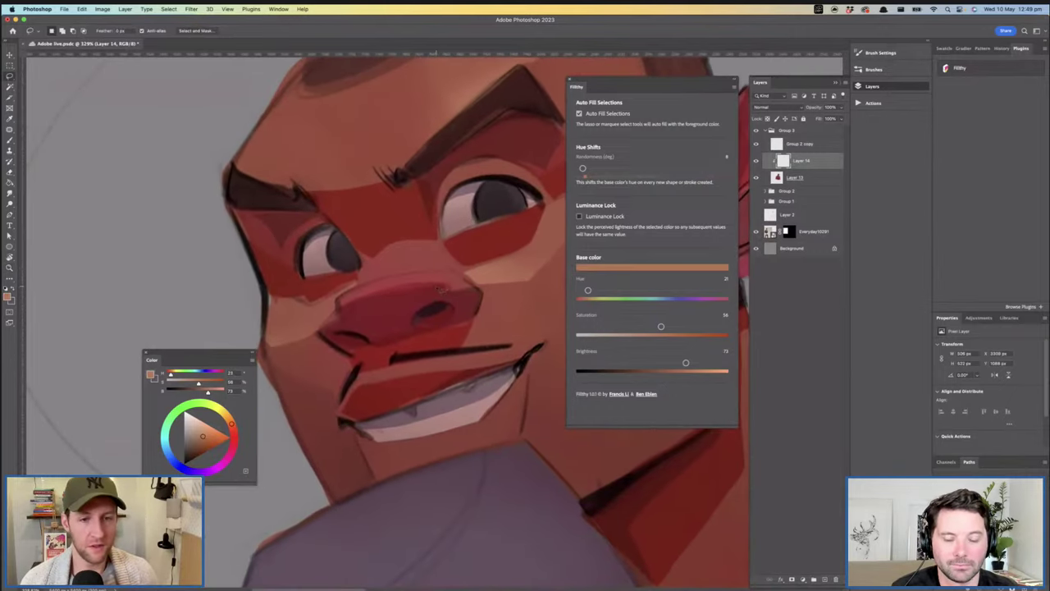
{"action": "key", "text": "z"}
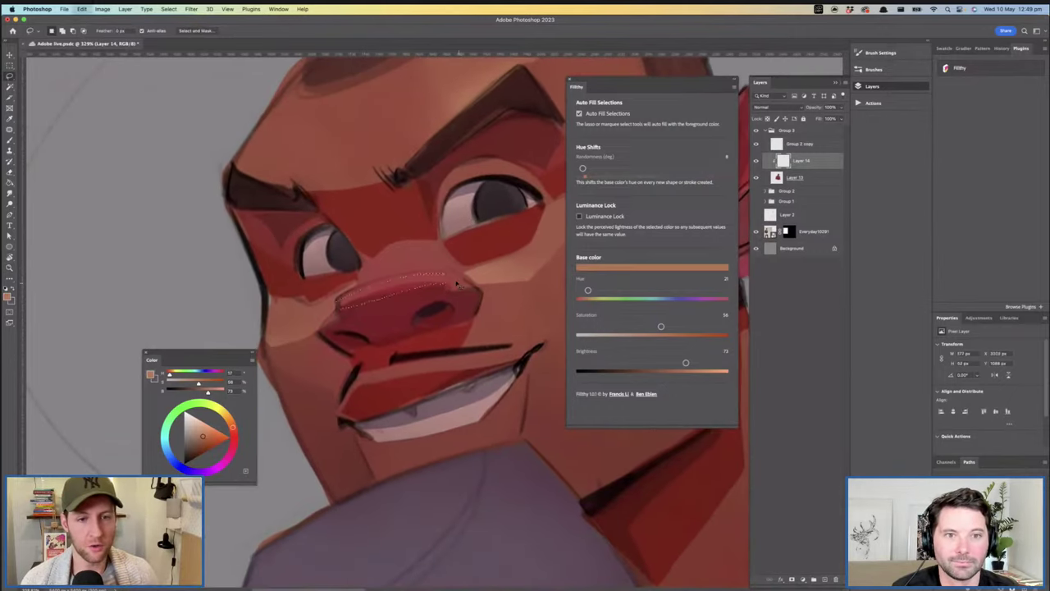
Lasso-fill a light orange highlight between the nose and the near mouth corner and soften it with the Eraser
{"action": "left_click", "coordinate": [420, 278], "text": "alt"}
{"action": "mouse_move", "coordinate": [429, 283]}
{"action": "left_mouse_down"}
{"action": "mouse_move", "coordinate": [391, 288]}
{"action": "mouse_move", "coordinate": [415, 270]}
{"action": "left_mouse_up"}
{"action": "key", "text": "l"}
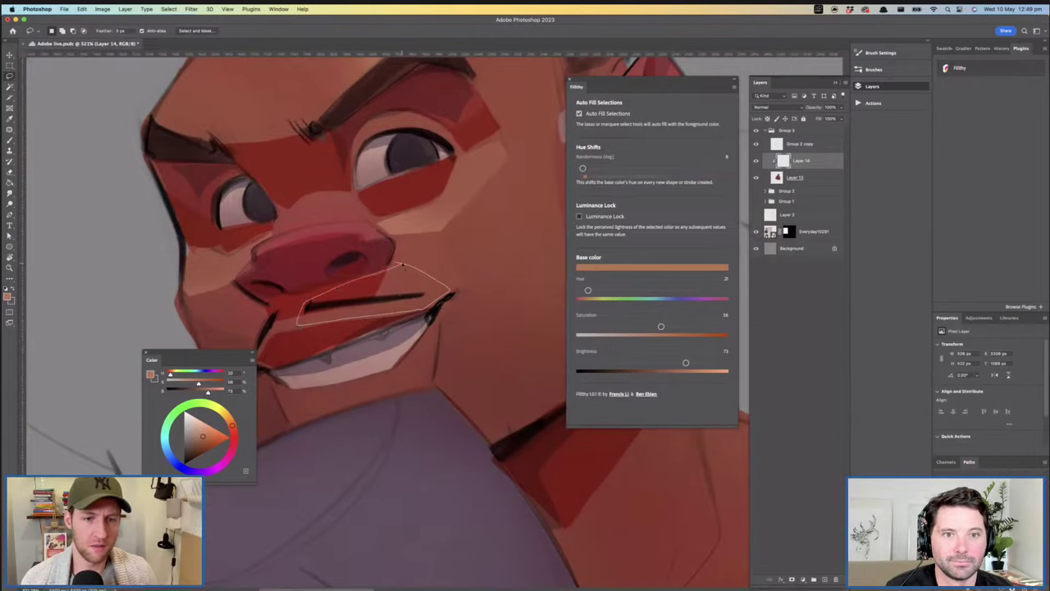
{"action": "left_click_drag", "start_coordinate": [402, 264], "coordinate": [403, 265]}
{"action": "key", "text": "z"}
{"action": "left_click", "coordinate": [411, 274], "text": "alt"}
{"action": "left_click", "coordinate": [411, 274]}
{"action": "key", "text": "e"}
{"action": "left_click_drag", "start_coordinate": [328, 299], "coordinate": [330, 298]}
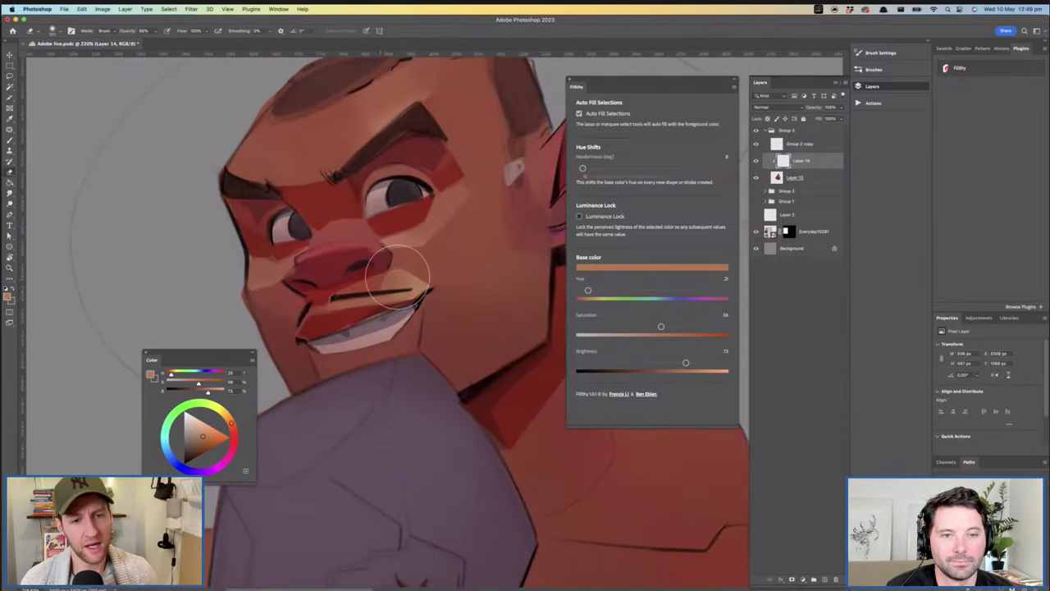
{"action": "key", "text": "z"}
{"action": "scroll", "coordinate": [443, 304], "scroll_direction": "down", "scroll_amount": 4}
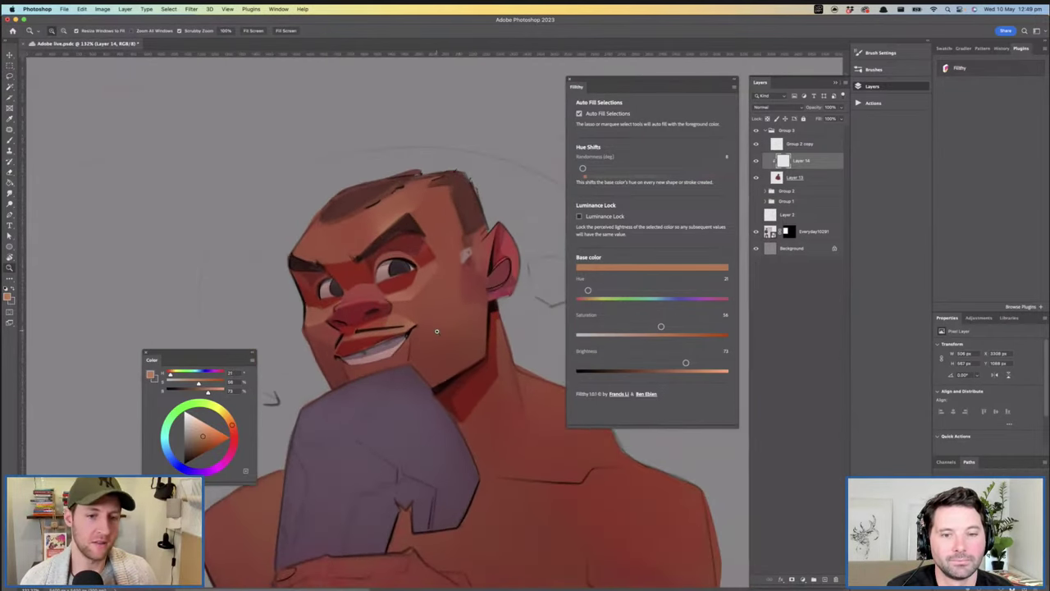
Mirror the canvas view, check the face highlights close up and from a distance, and save the document
{"action": "scroll", "coordinate": [462, 328], "scroll_direction": "left", "scroll_amount": 2}
{"action": "scroll", "coordinate": [427, 299], "scroll_direction": "up", "scroll_amount": 6}
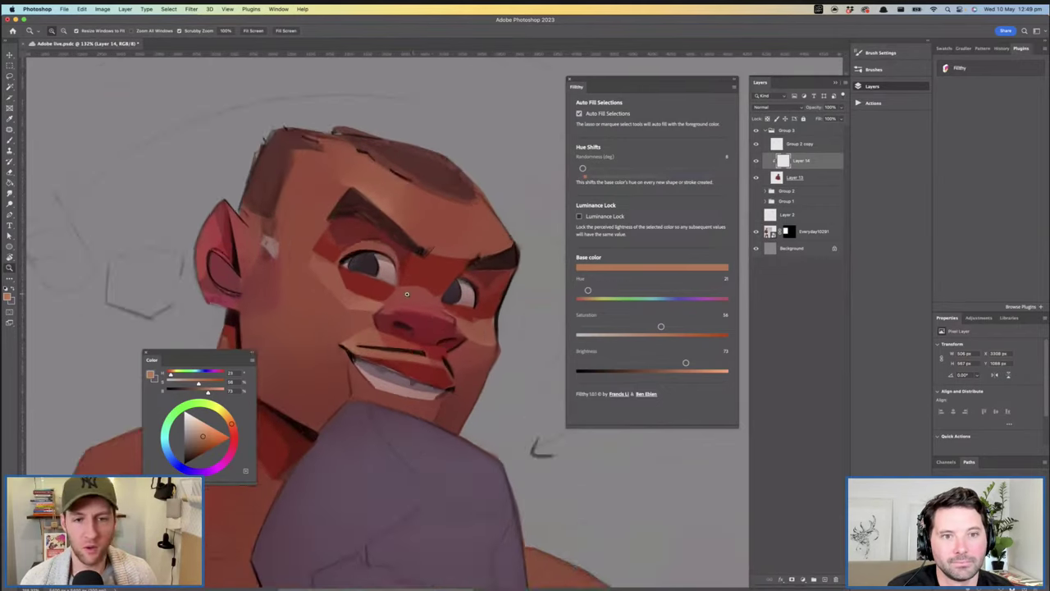
{"action": "key", "text": "l"}
{"action": "left_click_drag", "start_coordinate": [421, 310], "coordinate": [399, 400]}
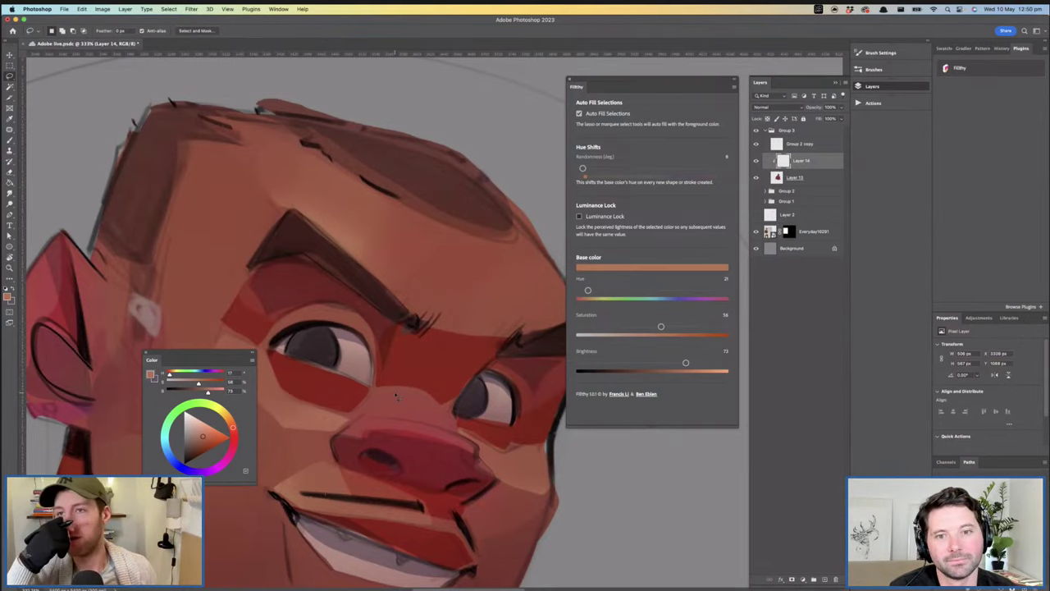
{"action": "mouse_move", "coordinate": [419, 293]}
{"action": "left_mouse_down"}
{"action": "mouse_move", "coordinate": [438, 290]}
{"action": "mouse_move", "coordinate": [405, 251]}
{"action": "mouse_move", "coordinate": [331, 288]}
{"action": "left_mouse_up"}
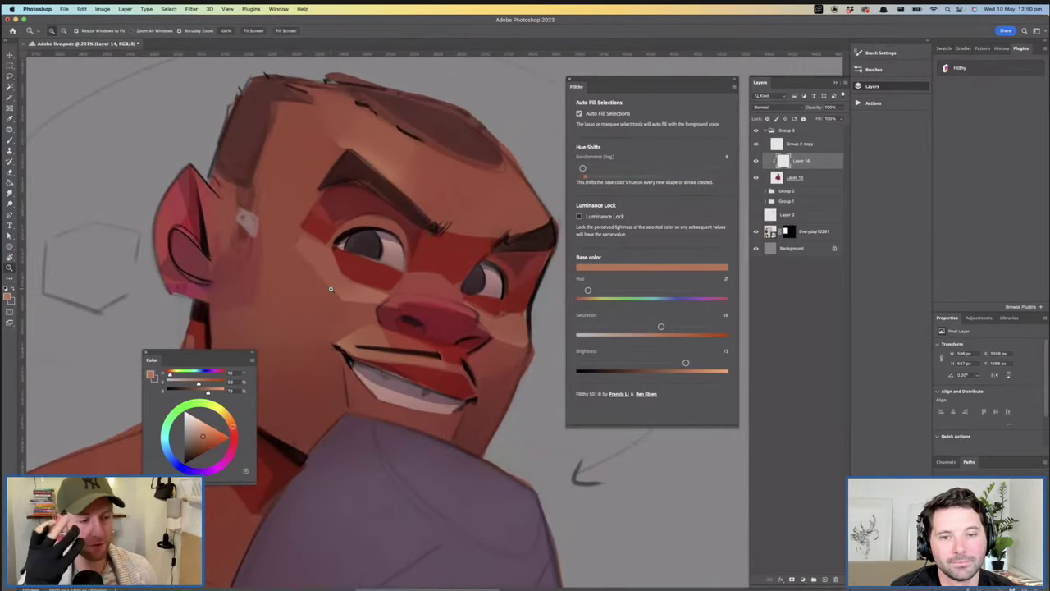
{"action": "mouse_move", "coordinate": [426, 347]}
{"action": "left_mouse_down"}
{"action": "mouse_move", "coordinate": [400, 342]}
{"action": "mouse_move", "coordinate": [349, 305]}
{"action": "mouse_move", "coordinate": [374, 297]}
{"action": "mouse_move", "coordinate": [369, 287]}
{"action": "left_mouse_up"}
{"action": "key", "text": "super+s"}
Lasso-fill a light orange highlight on the side of the face beside the near eye and soften it with the Eraser
{"action": "left_click_drag", "start_coordinate": [261, 281], "coordinate": [356, 293]}
{"action": "left_click_drag", "start_coordinate": [249, 190], "coordinate": [278, 287]}
{"action": "left_click_drag", "start_coordinate": [290, 244], "coordinate": [256, 193]}
{"action": "key", "text": "e"}
{"action": "left_click_drag", "start_coordinate": [289, 252], "coordinate": [292, 291]}
{"action": "mouse_move", "coordinate": [392, 336]}
{"action": "left_mouse_down"}
{"action": "mouse_move", "coordinate": [396, 327]}
{"action": "mouse_move", "coordinate": [353, 321]}
{"action": "mouse_move", "coordinate": [420, 341]}
{"action": "left_mouse_up"}
Touch up the light orange highlight around the bridge and upper plane of the nose
{"action": "key", "text": "l"}
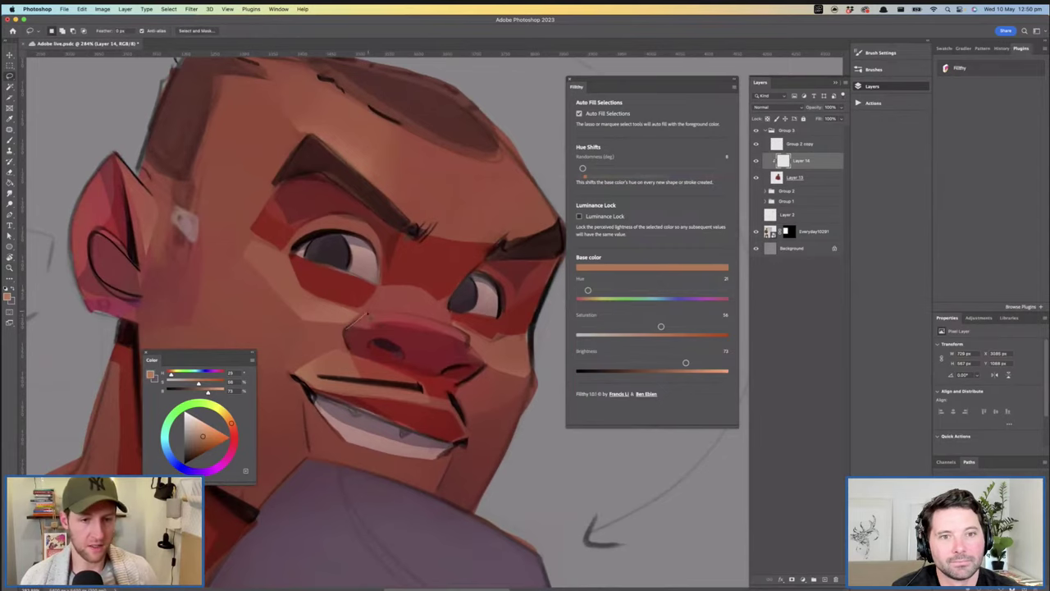
{"action": "key", "text": "b"}
{"action": "left_click_drag", "start_coordinate": [394, 315], "coordinate": [374, 329]}
{"action": "mouse_move", "coordinate": [397, 343]}
{"action": "left_mouse_down"}
{"action": "mouse_move", "coordinate": [399, 253]}
{"action": "mouse_move", "coordinate": [392, 352]}
{"action": "mouse_move", "coordinate": [422, 360]}
{"action": "mouse_move", "coordinate": [412, 289]}
{"action": "left_mouse_up"}
{"action": "left_click_drag", "start_coordinate": [414, 353], "coordinate": [345, 338]}
{"action": "mouse_move", "coordinate": [417, 332]}
{"action": "left_mouse_down"}
{"action": "mouse_move", "coordinate": [390, 302]}
{"action": "mouse_move", "coordinate": [409, 338]}
{"action": "left_mouse_up"}
Toggle the grayscale proof view and examine the light and dark values of the painted head
{"action": "key", "text": "super+y"}
{"action": "key", "text": "super+y"}
{"action": "key", "text": "super+y"}
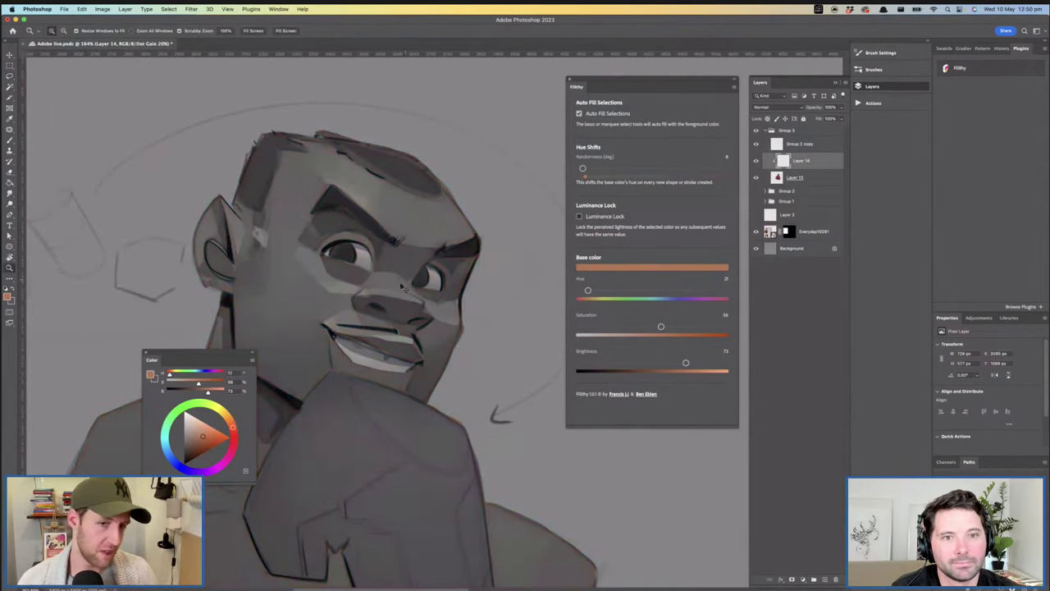
{"action": "key", "text": "super+y"}
{"action": "key", "text": "super+y"}
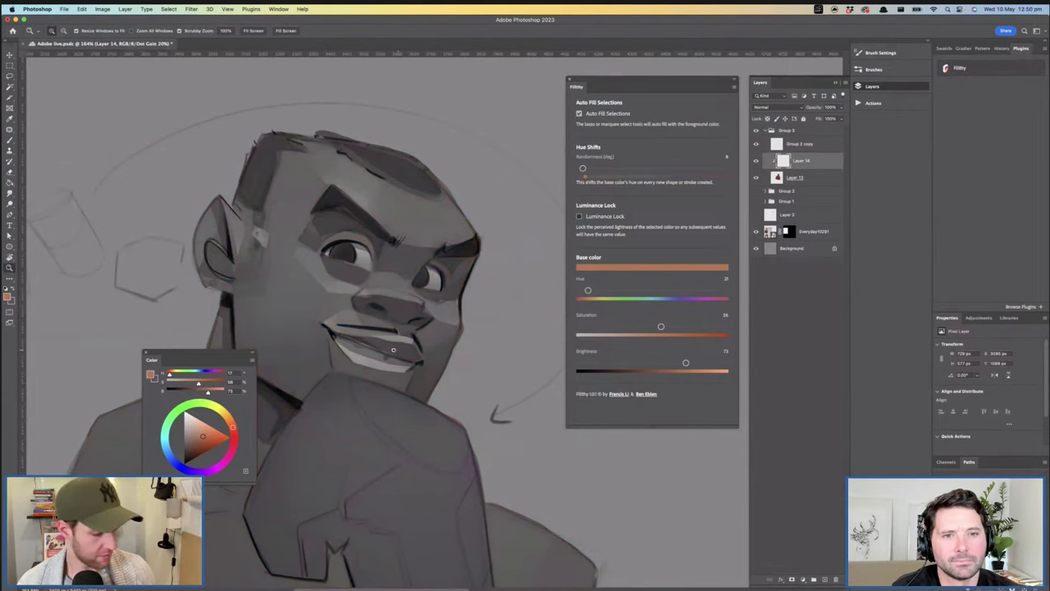
{"action": "scroll", "coordinate": [393, 349], "scroll_direction": "down", "scroll_amount": 3}
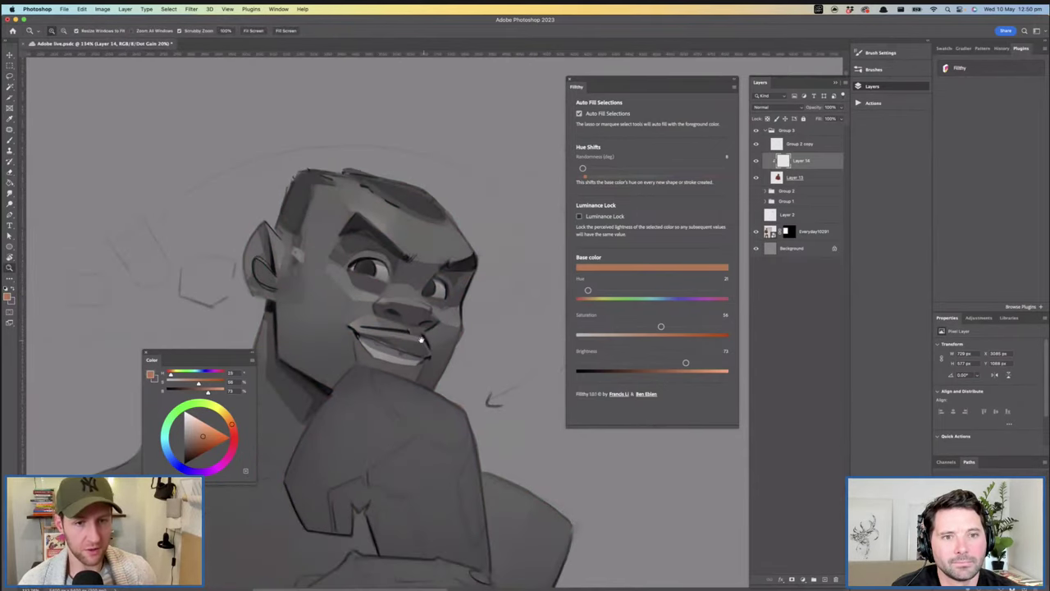
{"action": "scroll", "coordinate": [394, 337], "scroll_direction": "up", "scroll_amount": 3}
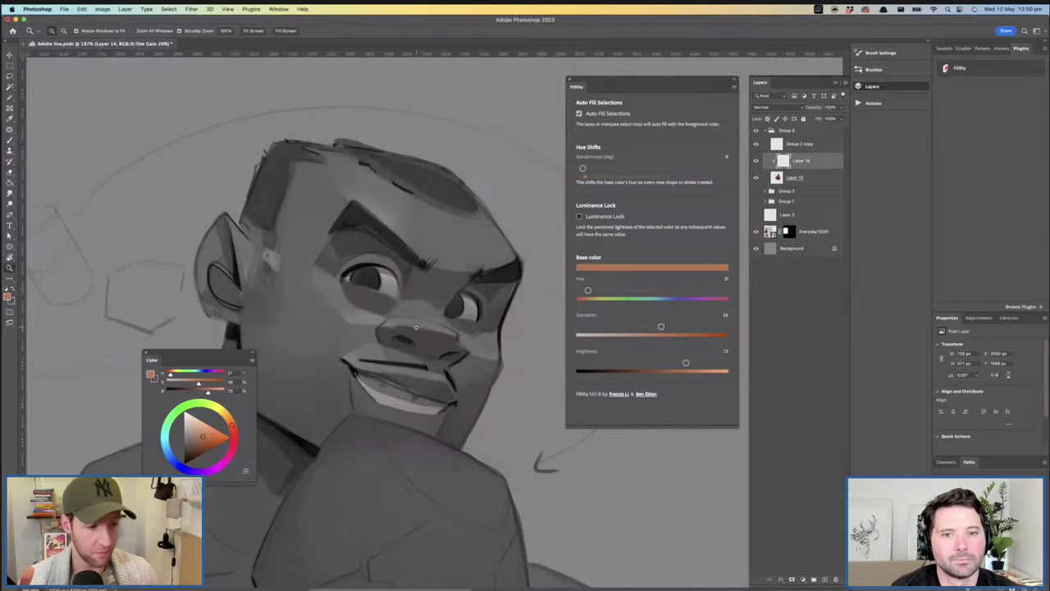
{"action": "scroll", "coordinate": [371, 314], "scroll_direction": "up", "scroll_amount": 2}
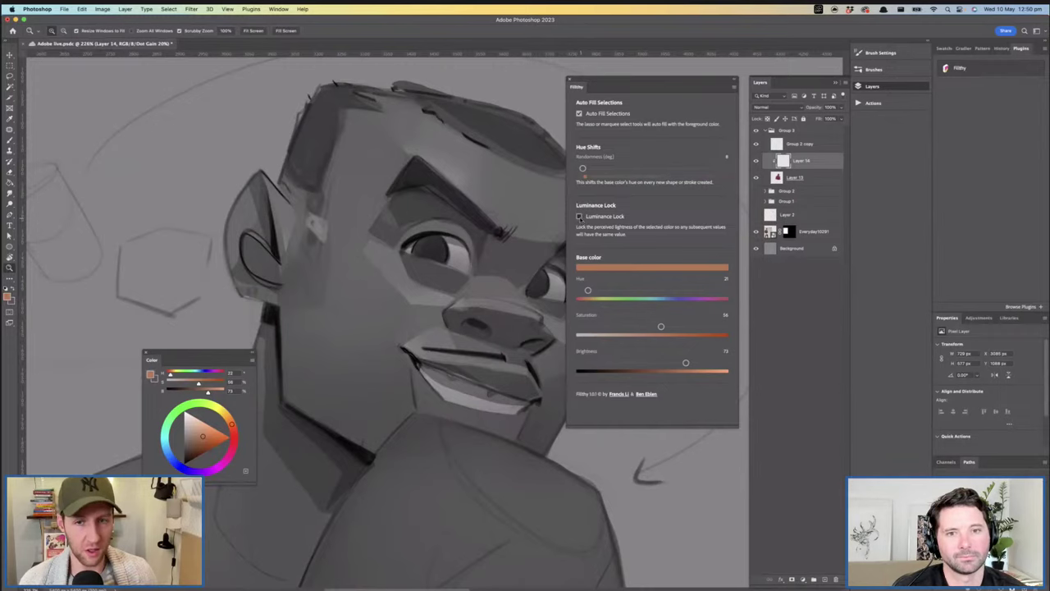
Enable Luminance Lock in Fillthy and try a cheek fill at a reduced luminance, undoing the test
{"action": "left_click", "coordinate": [579, 217]}
{"action": "scroll", "coordinate": [391, 331], "scroll_direction": "up", "scroll_amount": 3}
{"action": "key", "text": "l"}
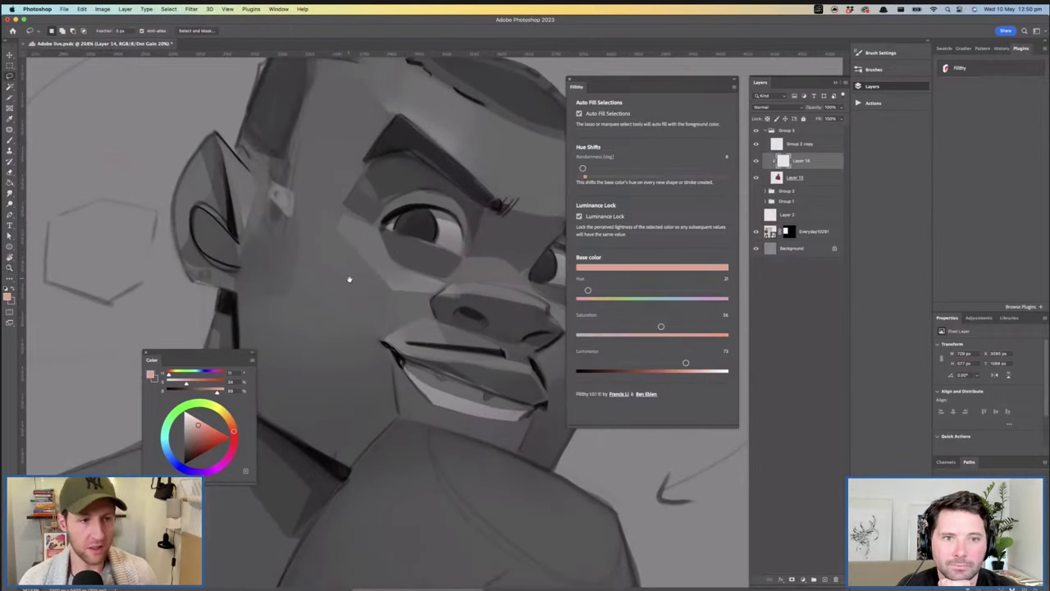
{"action": "left_click_drag", "start_coordinate": [348, 280], "coordinate": [374, 270]}
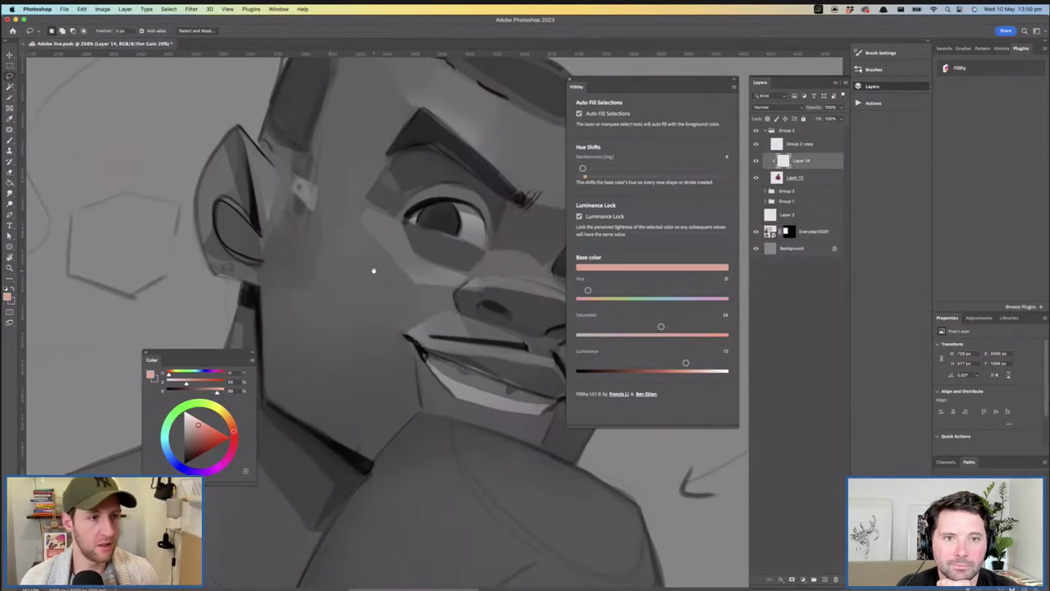
{"action": "left_click", "coordinate": [657, 362]}
{"action": "mouse_move", "coordinate": [331, 333]}
{"action": "left_mouse_down"}
{"action": "mouse_move", "coordinate": [348, 344]}
{"action": "mouse_move", "coordinate": [330, 328]}
{"action": "left_mouse_up"}
{"action": "key", "text": "super+z"}
Lower the base luminance to 36, lasso-filling small test patches on the near cheek to match the grey skin value
{"action": "left_click_drag", "start_coordinate": [650, 362], "coordinate": [618, 363]}
{"action": "left_click_drag", "start_coordinate": [308, 353], "coordinate": [322, 310]}
{"action": "left_click_drag", "start_coordinate": [625, 363], "coordinate": [627, 363]}
{"action": "key", "text": "super+d"}
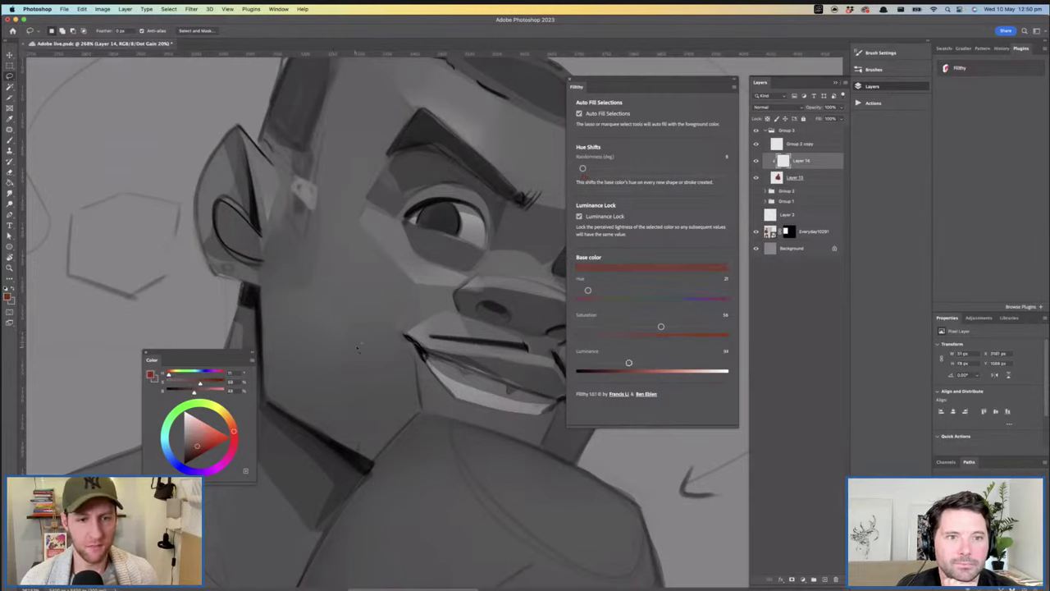
{"action": "left_click_drag", "start_coordinate": [347, 328], "coordinate": [345, 345]}
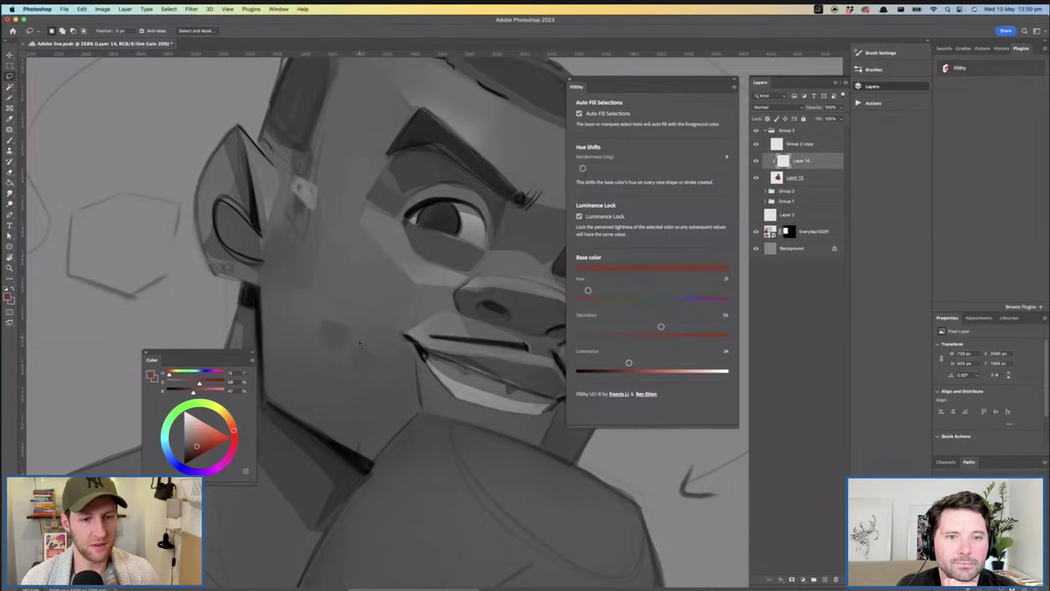
{"action": "left_click_drag", "start_coordinate": [629, 363], "coordinate": [631, 362]}
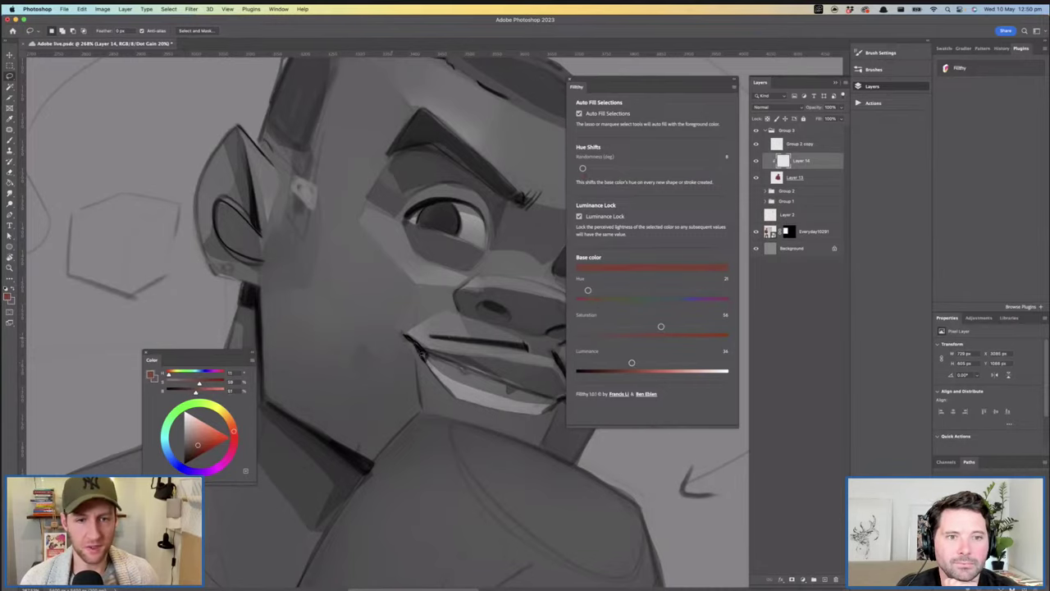
{"action": "left_click_drag", "start_coordinate": [357, 354], "coordinate": [358, 357]}
{"action": "left_click_drag", "start_coordinate": [468, 246], "coordinate": [449, 245]}
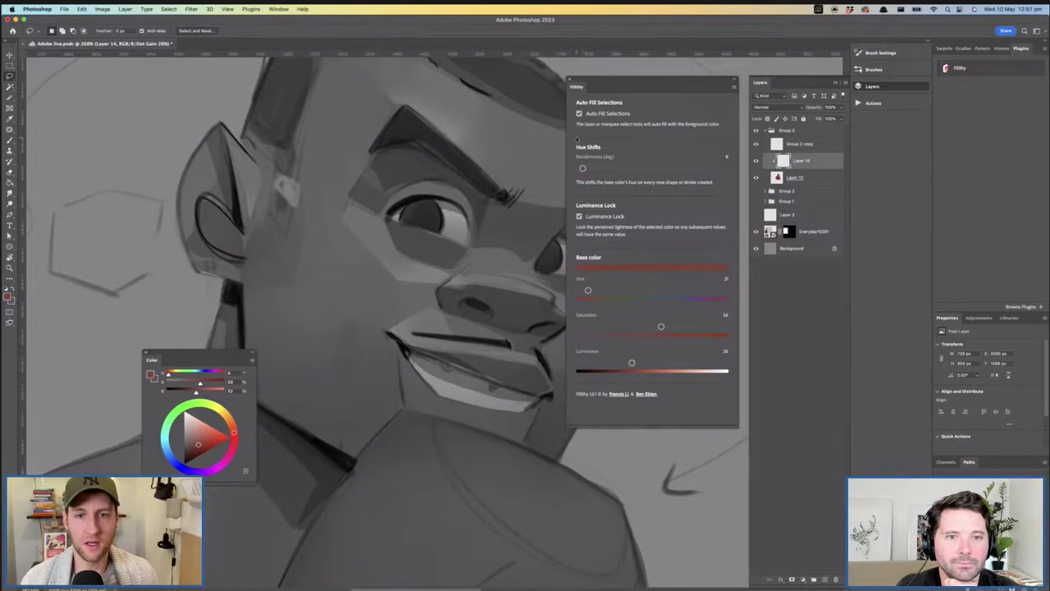
Lasso-fill overlapping patches across the near lower cheek with the hue shift randomness at 342
{"action": "mouse_move", "coordinate": [338, 319]}
{"action": "left_mouse_down"}
{"action": "mouse_move", "coordinate": [350, 348]}
{"action": "mouse_move", "coordinate": [298, 322]}
{"action": "mouse_move", "coordinate": [338, 375]}
{"action": "mouse_move", "coordinate": [326, 402]}
{"action": "mouse_move", "coordinate": [351, 388]}
{"action": "mouse_move", "coordinate": [321, 387]}
{"action": "left_mouse_up"}
{"action": "left_click_drag", "start_coordinate": [318, 360], "coordinate": [303, 390]}
{"action": "left_click_drag", "start_coordinate": [315, 352], "coordinate": [305, 361]}
{"action": "left_click_drag", "start_coordinate": [349, 359], "coordinate": [373, 400]}
{"action": "left_click_drag", "start_coordinate": [363, 358], "coordinate": [345, 382]}
{"action": "mouse_move", "coordinate": [316, 335]}
{"action": "left_mouse_down"}
{"action": "mouse_move", "coordinate": [284, 351]}
{"action": "mouse_move", "coordinate": [348, 374]}
{"action": "left_mouse_up"}
{"action": "mouse_move", "coordinate": [275, 363]}
{"action": "left_mouse_down"}
{"action": "mouse_move", "coordinate": [330, 404]}
{"action": "mouse_move", "coordinate": [360, 354]}
{"action": "mouse_move", "coordinate": [298, 339]}
{"action": "mouse_move", "coordinate": [345, 371]}
{"action": "left_mouse_up"}
{"action": "mouse_move", "coordinate": [317, 331]}
{"action": "left_mouse_down"}
{"action": "mouse_move", "coordinate": [342, 378]}
{"action": "mouse_move", "coordinate": [321, 334]}
{"action": "left_mouse_up"}
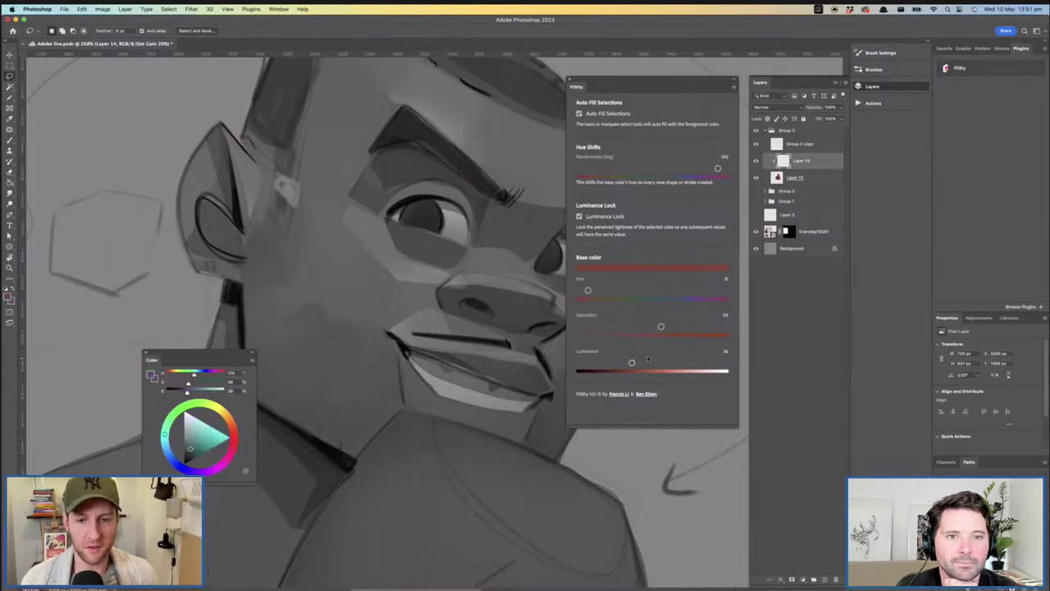
Set the luminance to 38 and lasso-fill more random-hue patches along the upper part of the cheek area
{"action": "left_click_drag", "start_coordinate": [633, 362], "coordinate": [635, 363]}
{"action": "mouse_move", "coordinate": [316, 315]}
{"action": "left_mouse_down"}
{"action": "mouse_move", "coordinate": [289, 329]}
{"action": "mouse_move", "coordinate": [296, 322]}
{"action": "left_mouse_up"}
{"action": "mouse_move", "coordinate": [297, 308]}
{"action": "left_mouse_down"}
{"action": "mouse_move", "coordinate": [293, 318]}
{"action": "mouse_move", "coordinate": [308, 325]}
{"action": "left_mouse_up"}
{"action": "left_click_drag", "start_coordinate": [305, 303], "coordinate": [332, 321]}
{"action": "left_click_drag", "start_coordinate": [264, 322], "coordinate": [320, 325]}
{"action": "left_click_drag", "start_coordinate": [335, 318], "coordinate": [357, 329]}
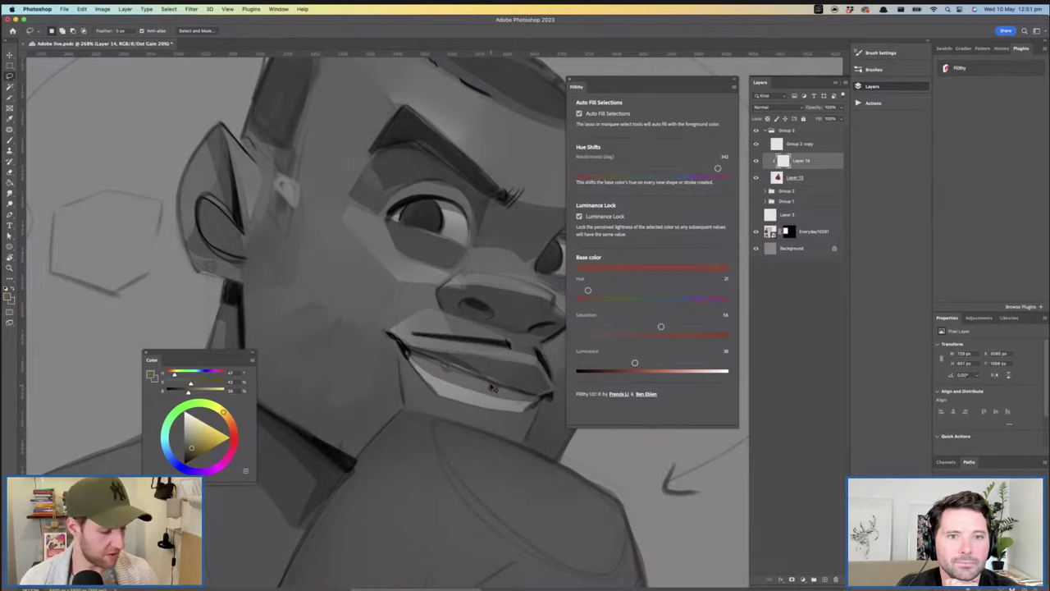
Return to the full-colour view and examine the multicoloured cheek patches from a distance and up close
{"action": "key", "text": "super+y"}
{"action": "key", "text": "z"}
{"action": "left_click_drag", "start_coordinate": [491, 387], "coordinate": [446, 378]}
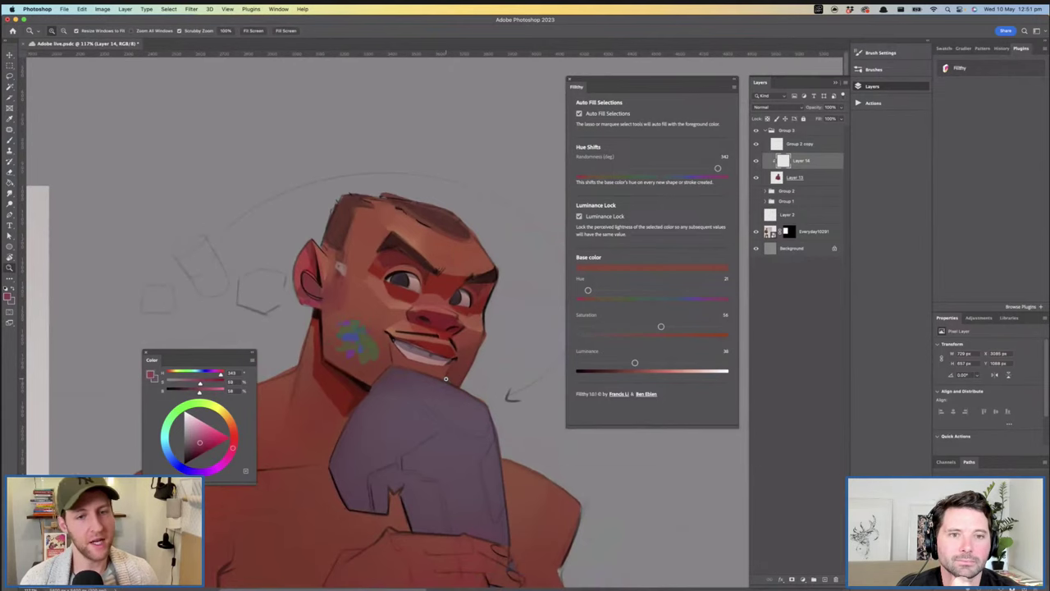
{"action": "left_click_drag", "start_coordinate": [366, 334], "coordinate": [398, 367]}
{"action": "key", "text": "l"}
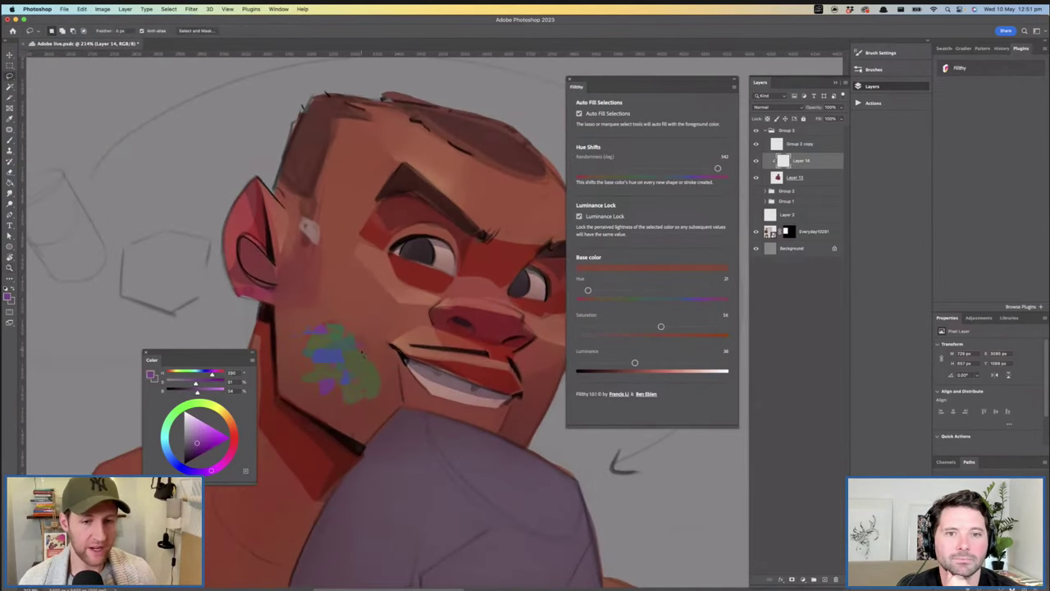
Switch to the Brush tool with a different brush preset and turn off Luminance Lock
{"action": "left_click", "coordinate": [9, 141]}
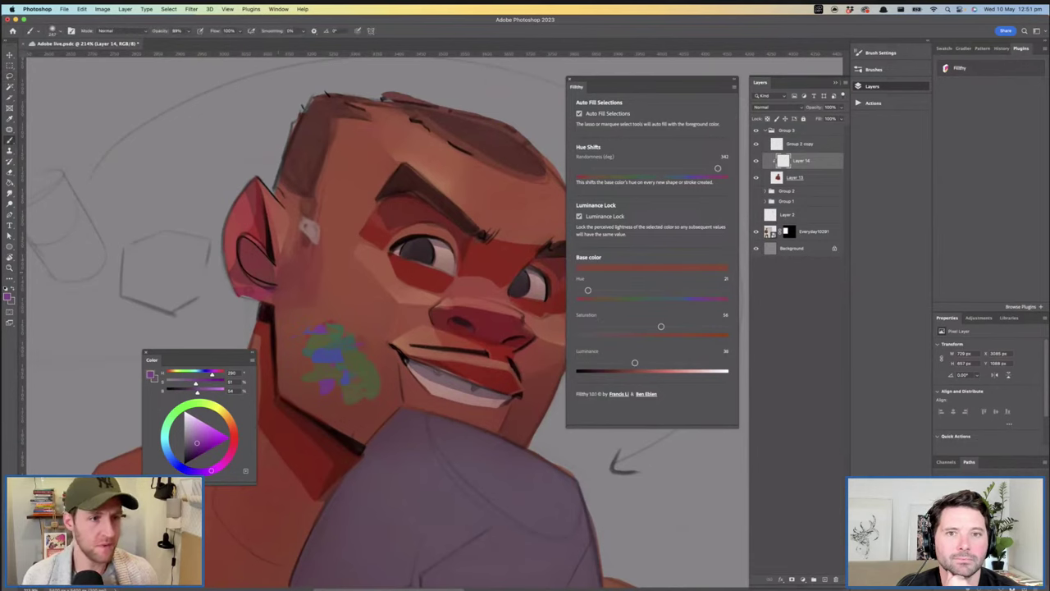
{"action": "left_click", "coordinate": [54, 30]}
{"action": "left_click_drag", "start_coordinate": [321, 166], "coordinate": [321, 386]}
{"action": "left_click", "coordinate": [241, 407]}
{"action": "left_click", "coordinate": [481, 246]}
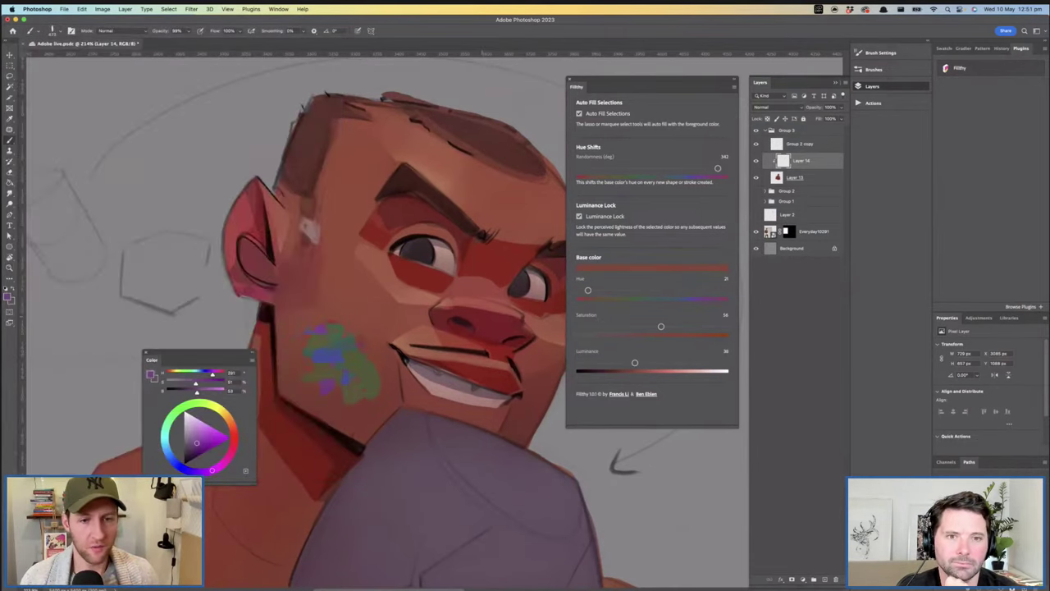
{"action": "left_click", "coordinate": [584, 215]}
Blend the random-hue cheek patches by sampling their greens, blues and purples and painting over the gaps and edges
{"action": "mouse_move", "coordinate": [345, 336]}
{"action": "left_mouse_down"}
{"action": "mouse_move", "coordinate": [271, 337]}
{"action": "mouse_move", "coordinate": [315, 335]}
{"action": "mouse_move", "coordinate": [312, 347]}
{"action": "mouse_move", "coordinate": [324, 348]}
{"action": "left_mouse_up"}
{"action": "left_click", "coordinate": [329, 321], "text": "alt"}
{"action": "left_click", "coordinate": [329, 335], "text": "alt"}
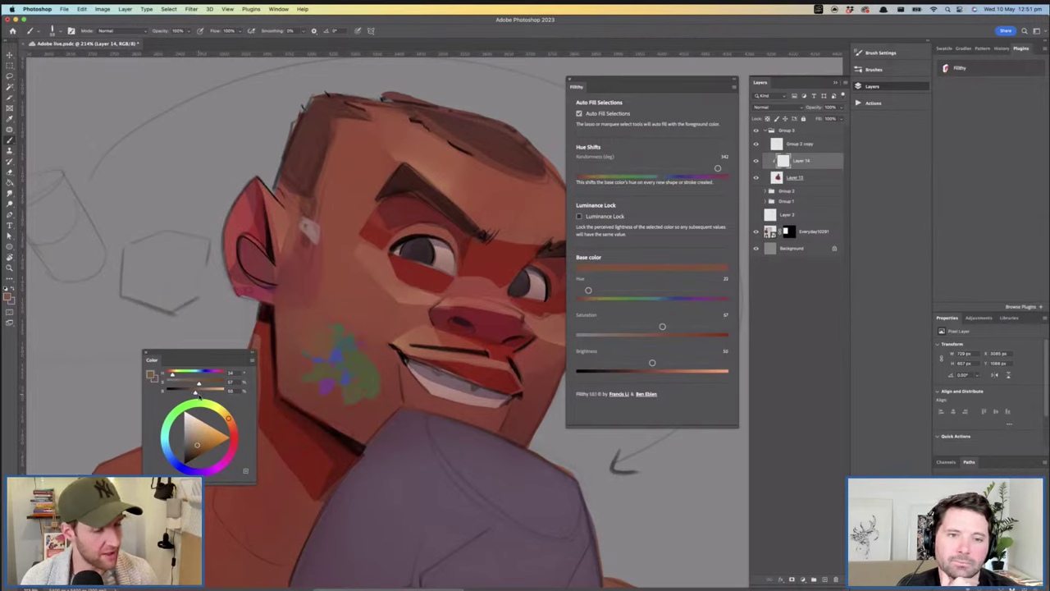
{"action": "left_click", "coordinate": [338, 331], "text": "alt"}
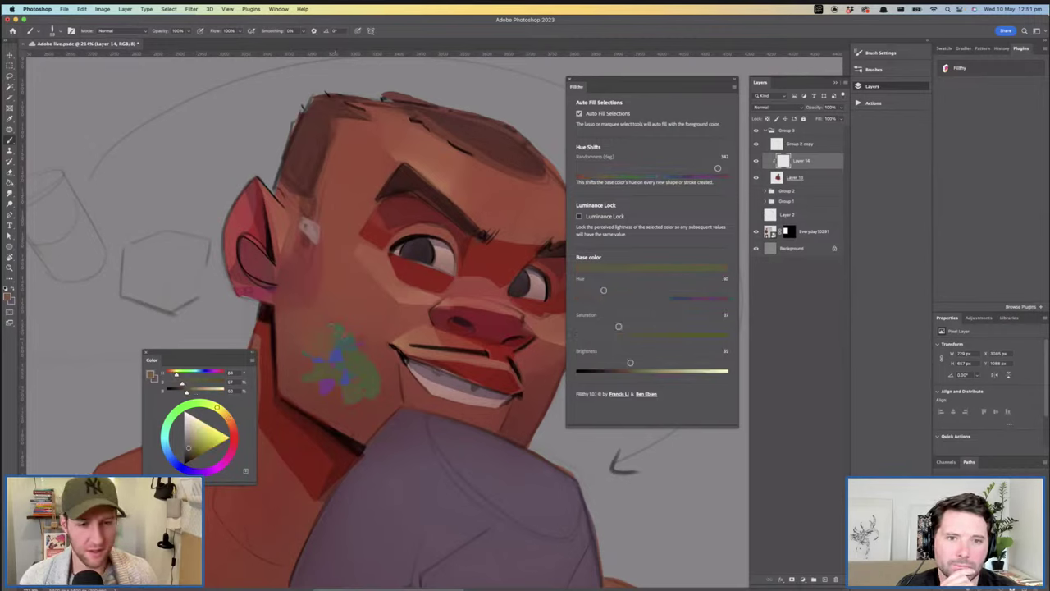
{"action": "left_click", "coordinate": [348, 346], "text": "alt"}
{"action": "mouse_move", "coordinate": [353, 344]}
{"action": "left_mouse_down"}
{"action": "mouse_move", "coordinate": [358, 390]}
{"action": "mouse_move", "coordinate": [378, 363]}
{"action": "mouse_move", "coordinate": [380, 392]}
{"action": "mouse_move", "coordinate": [371, 383]}
{"action": "mouse_move", "coordinate": [339, 387]}
{"action": "left_mouse_up"}
{"action": "left_click", "coordinate": [375, 376], "text": "alt"}
{"action": "left_click", "coordinate": [330, 384], "text": "alt"}
{"action": "left_click_drag", "start_coordinate": [418, 358], "coordinate": [394, 380]}
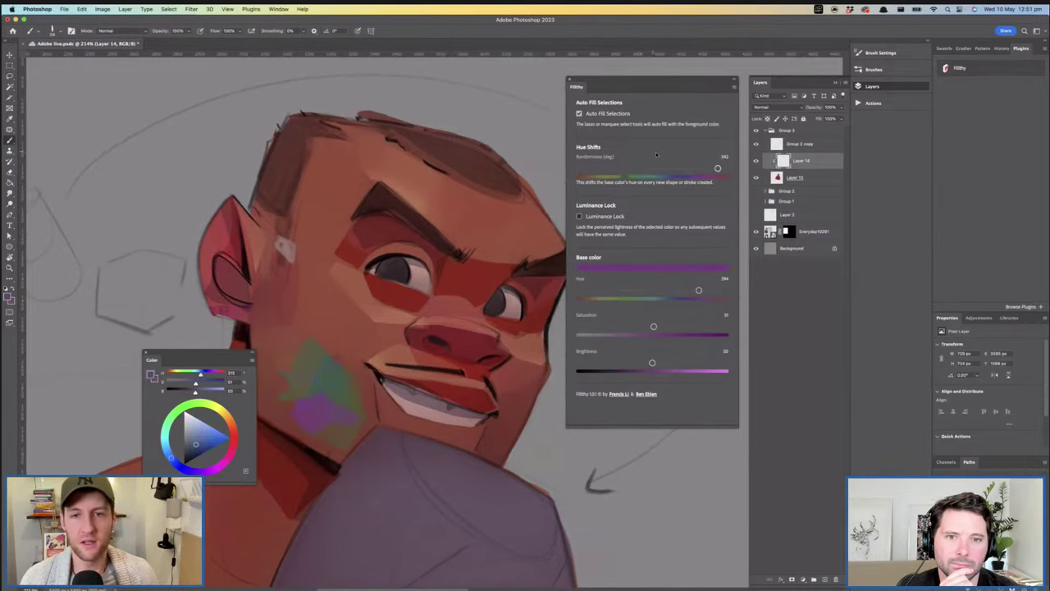
Set the hue shift randomness to 0 and extend the green tones up toward the ear with sampled colours
{"action": "left_click_drag", "start_coordinate": [713, 168], "coordinate": [580, 168]}
{"action": "left_click", "coordinate": [284, 385], "text": "alt"}
{"action": "mouse_move", "coordinate": [284, 390]}
{"action": "left_mouse_down"}
{"action": "mouse_move", "coordinate": [337, 375]}
{"action": "mouse_move", "coordinate": [414, 374]}
{"action": "left_mouse_up"}
{"action": "left_click", "coordinate": [370, 342], "text": "alt"}
{"action": "left_click_drag", "start_coordinate": [338, 375], "coordinate": [323, 393]}
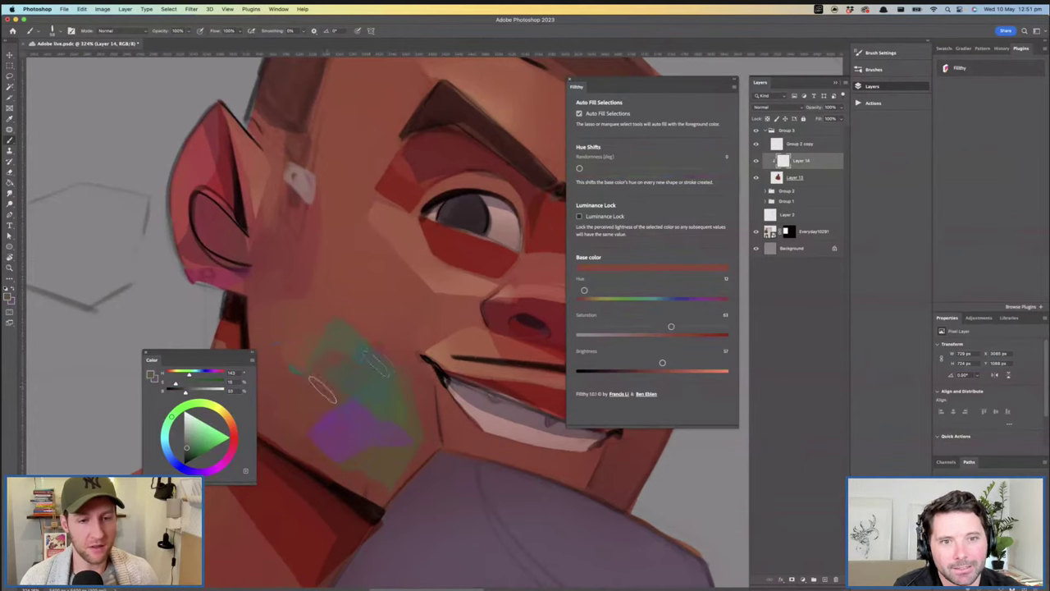
{"action": "left_click", "coordinate": [324, 356], "text": "alt"}
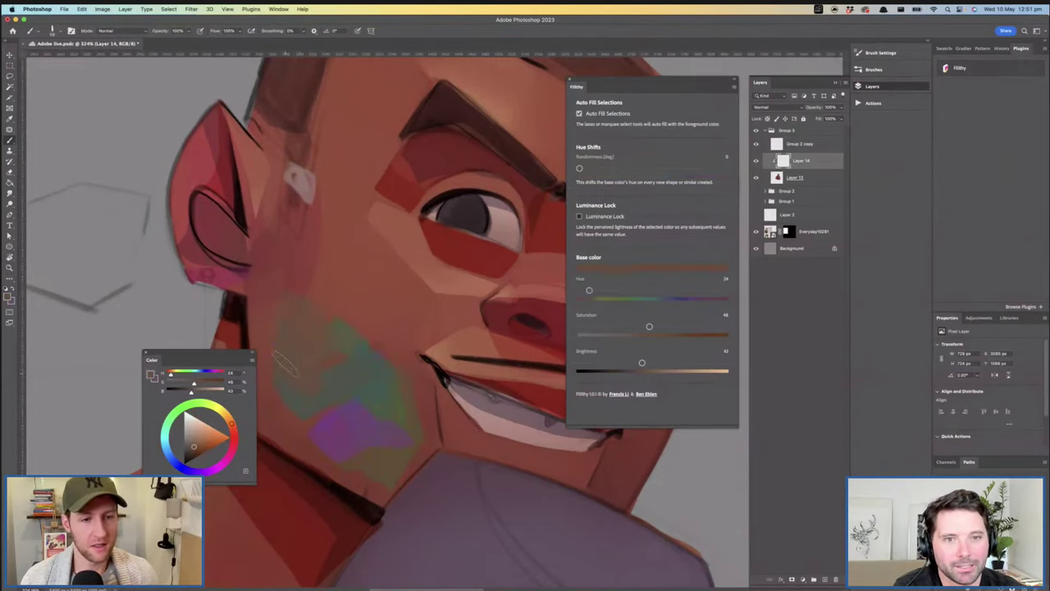
{"action": "left_click_drag", "start_coordinate": [315, 293], "coordinate": [408, 336]}
Unmirror the view and paint sampled brown and green tones to merge the upper edge of the cheek patch into the skin
{"action": "scroll", "coordinate": [409, 337], "scroll_direction": "right", "scroll_amount": 5}
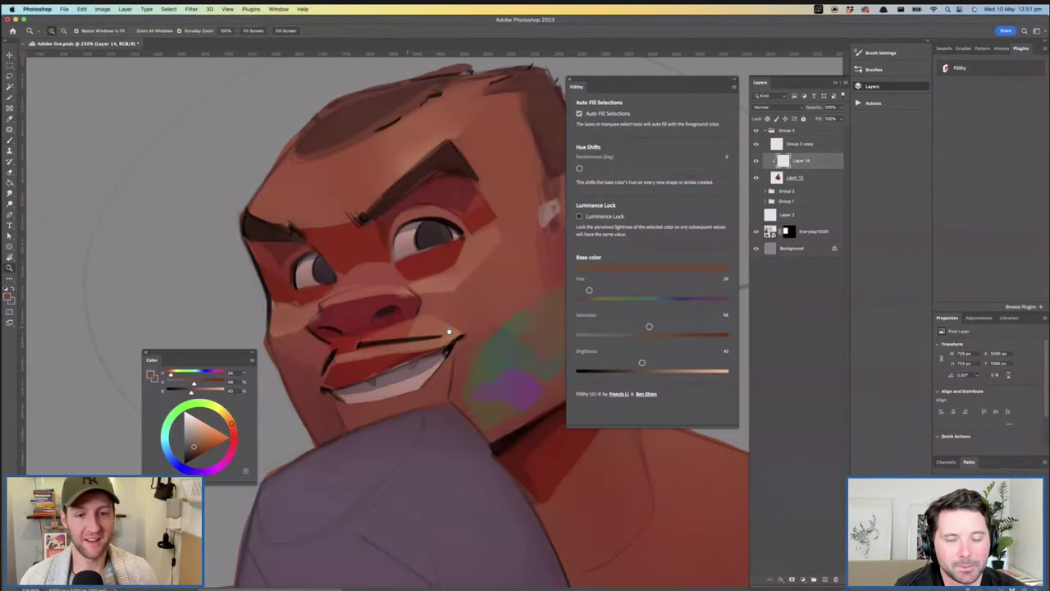
{"action": "key", "text": "b"}
{"action": "left_click", "coordinate": [417, 282], "text": "alt"}
{"action": "left_click", "coordinate": [402, 267], "text": "alt"}
{"action": "key", "text": "z"}
{"action": "mouse_move", "coordinate": [402, 267]}
{"action": "left_mouse_down"}
{"action": "mouse_move", "coordinate": [386, 287]}
{"action": "mouse_move", "coordinate": [449, 297]}
{"action": "left_mouse_up"}
{"action": "key", "text": "b"}
{"action": "left_click", "coordinate": [436, 289], "text": "alt"}
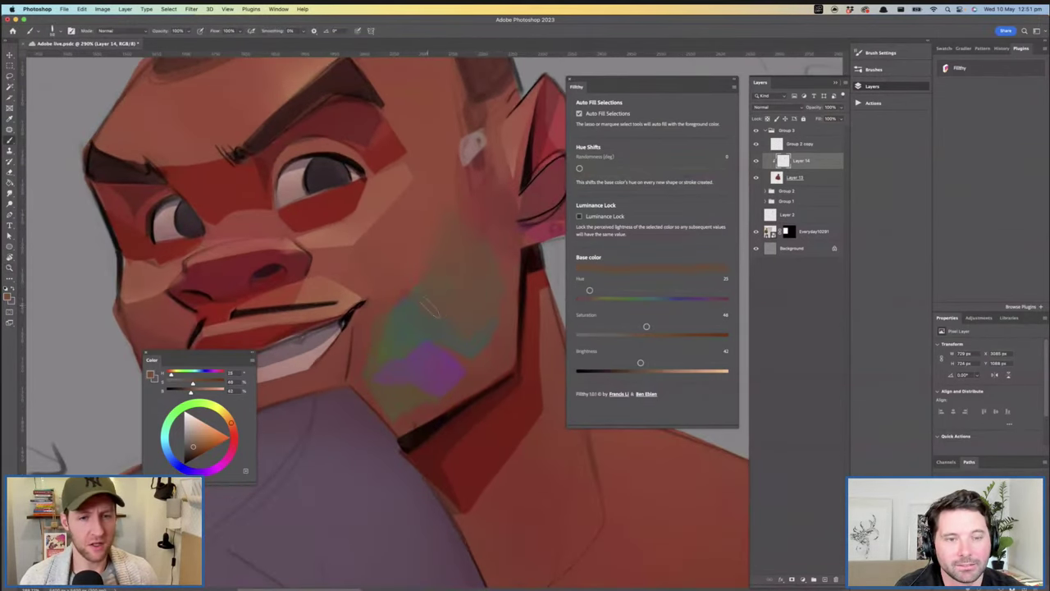
{"action": "left_click", "coordinate": [435, 252], "text": "alt"}
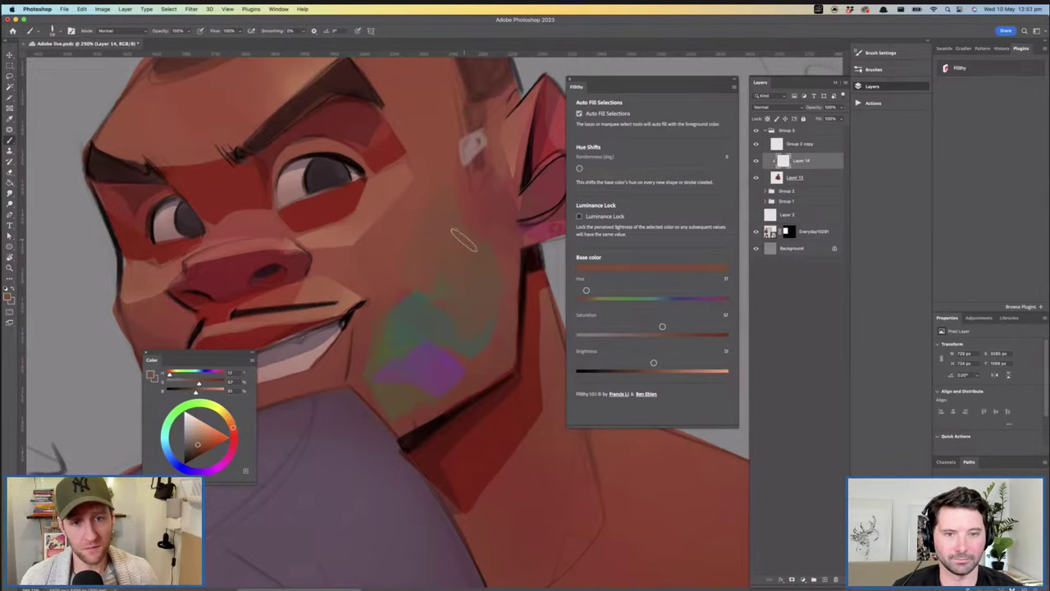
{"action": "scroll", "coordinate": [492, 291], "scroll_direction": "down", "scroll_amount": 3}
Paint over the purple patch on the near jaw with sampled green and brown tones to even out the cheek colour
{"action": "left_click", "coordinate": [503, 291], "text": "alt"}
{"action": "left_click_drag", "start_coordinate": [503, 297], "coordinate": [475, 341]}
{"action": "left_click", "coordinate": [476, 298], "text": "alt"}
{"action": "mouse_move", "coordinate": [451, 288]}
{"action": "left_mouse_down"}
{"action": "mouse_move", "coordinate": [414, 328]}
{"action": "mouse_move", "coordinate": [406, 357]}
{"action": "mouse_move", "coordinate": [443, 338]}
{"action": "mouse_move", "coordinate": [415, 351]}
{"action": "left_mouse_up"}
{"action": "mouse_move", "coordinate": [457, 321]}
{"action": "left_mouse_down"}
{"action": "mouse_move", "coordinate": [500, 316]}
{"action": "mouse_move", "coordinate": [416, 316]}
{"action": "mouse_move", "coordinate": [420, 346]}
{"action": "mouse_move", "coordinate": [447, 338]}
{"action": "left_mouse_up"}
{"action": "left_click", "coordinate": [454, 297], "text": "alt"}
{"action": "left_click", "coordinate": [424, 318], "text": "alt"}
{"action": "left_click", "coordinate": [422, 332], "text": "alt"}
Brush a desaturated grey tone over the far side of the jaw and the nose
{"action": "mouse_move", "coordinate": [281, 361]}
{"action": "left_mouse_down"}
{"action": "mouse_move", "coordinate": [342, 351]}
{"action": "mouse_move", "coordinate": [326, 370]}
{"action": "left_mouse_up"}
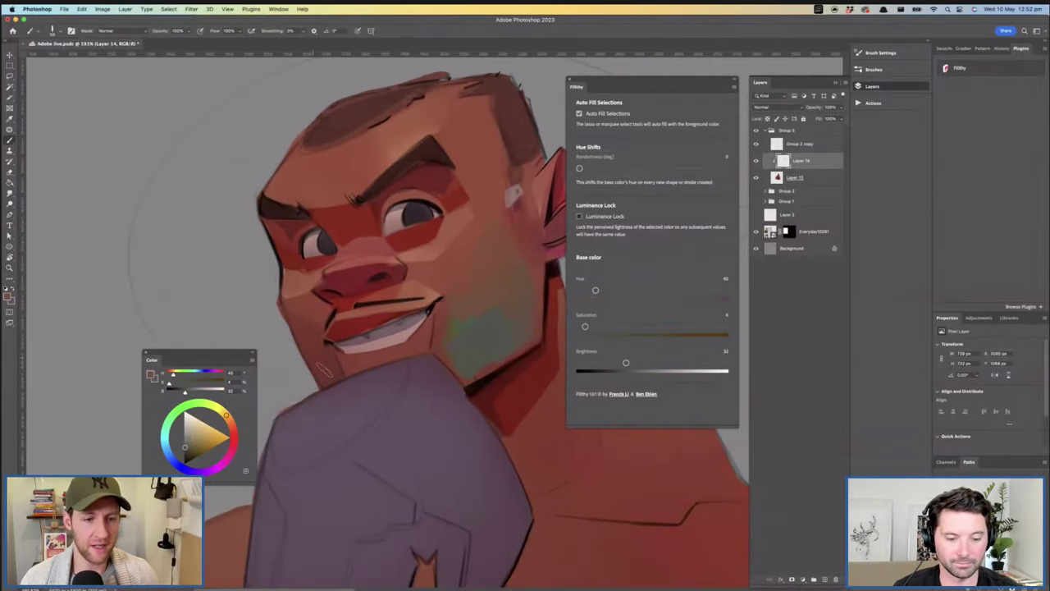
{"action": "mouse_move", "coordinate": [348, 286]}
{"action": "left_mouse_down"}
{"action": "mouse_move", "coordinate": [318, 296]}
{"action": "mouse_move", "coordinate": [337, 301]}
{"action": "mouse_move", "coordinate": [338, 289]}
{"action": "mouse_move", "coordinate": [332, 295]}
{"action": "left_mouse_up"}
{"action": "left_click_drag", "start_coordinate": [401, 299], "coordinate": [435, 304]}
Break up the teal cheek patch with sampled browns and extend grey-green tones along the near jaw edge up toward the ear
{"action": "left_click", "coordinate": [435, 304], "text": "alt"}
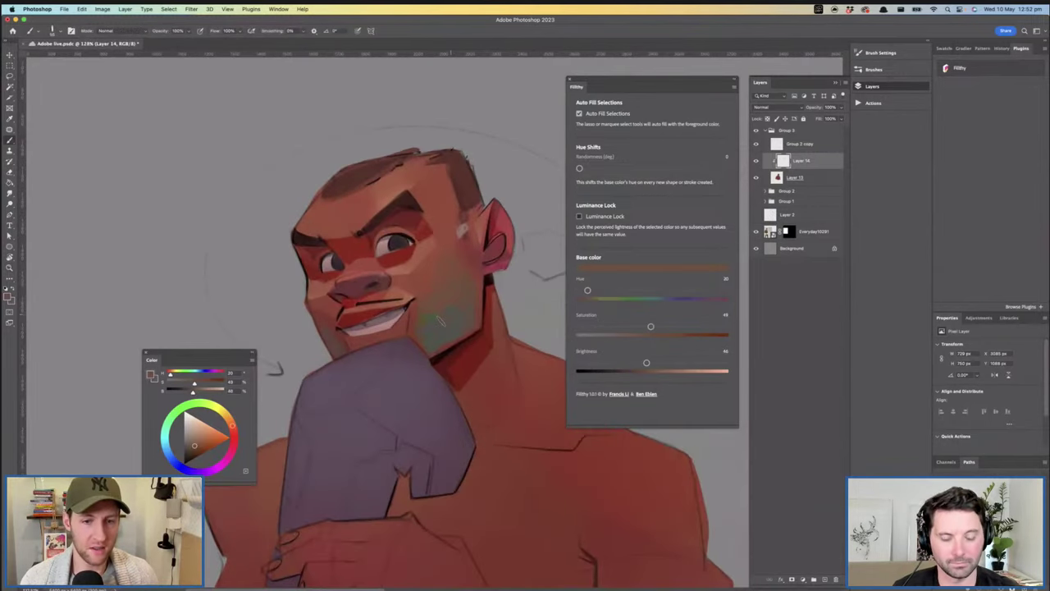
{"action": "scroll", "coordinate": [445, 311], "scroll_direction": "up", "scroll_amount": 3}
{"action": "left_click", "coordinate": [445, 300], "text": "alt"}
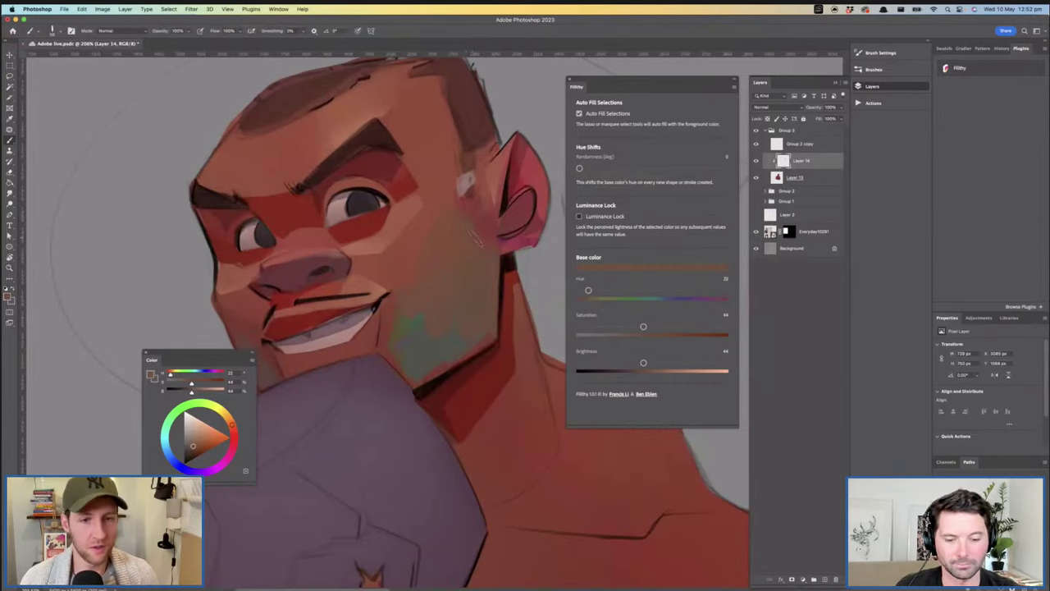
{"action": "key", "text": "ctrl+0"}
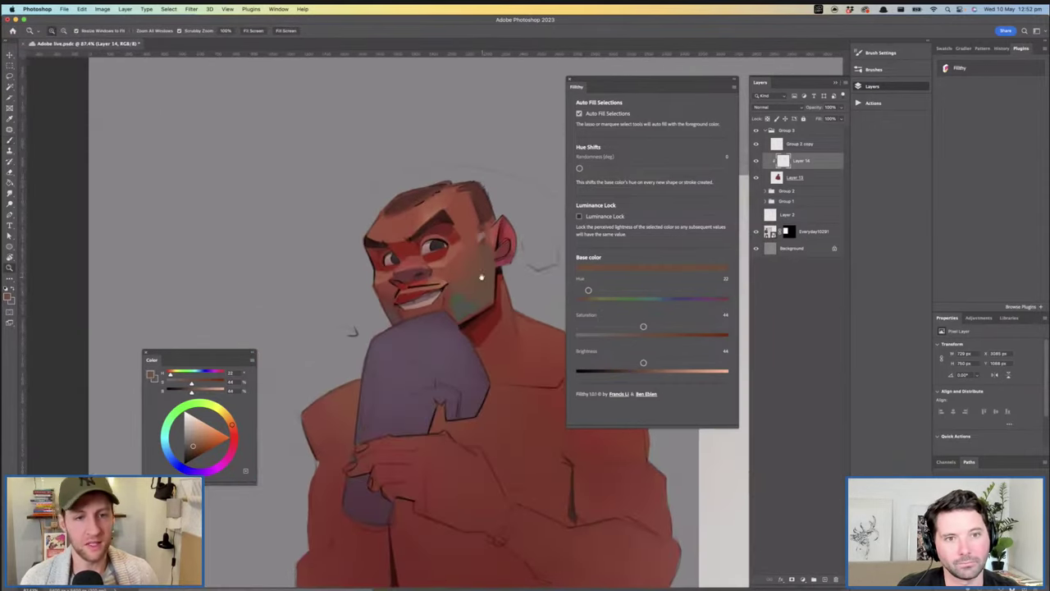
{"action": "scroll", "coordinate": [443, 264], "scroll_direction": "up", "scroll_amount": 3}
{"action": "left_click", "coordinate": [443, 264], "text": "alt"}
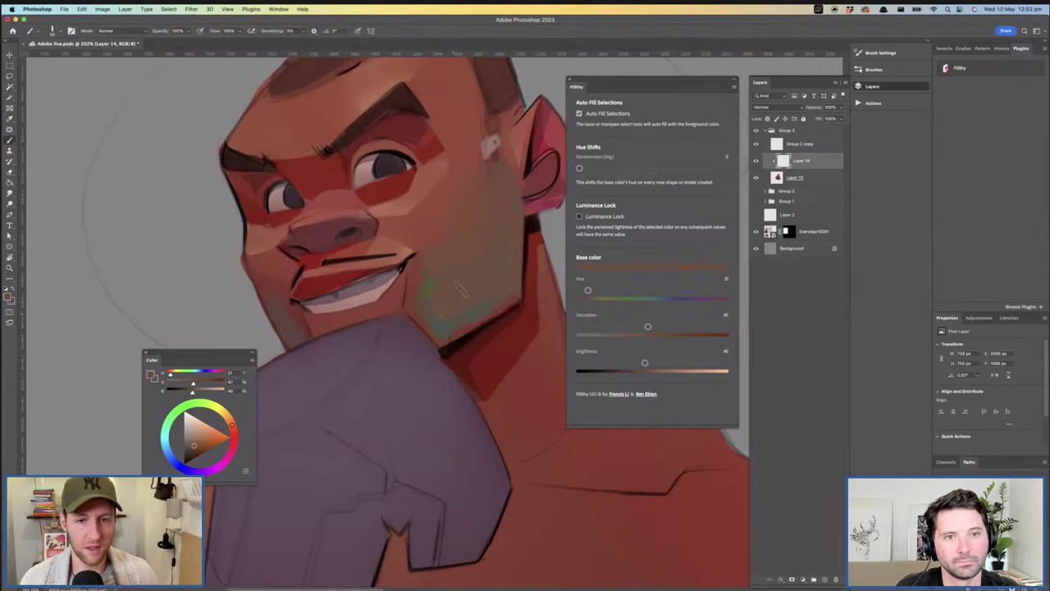
{"action": "left_click", "coordinate": [463, 294], "text": "alt"}
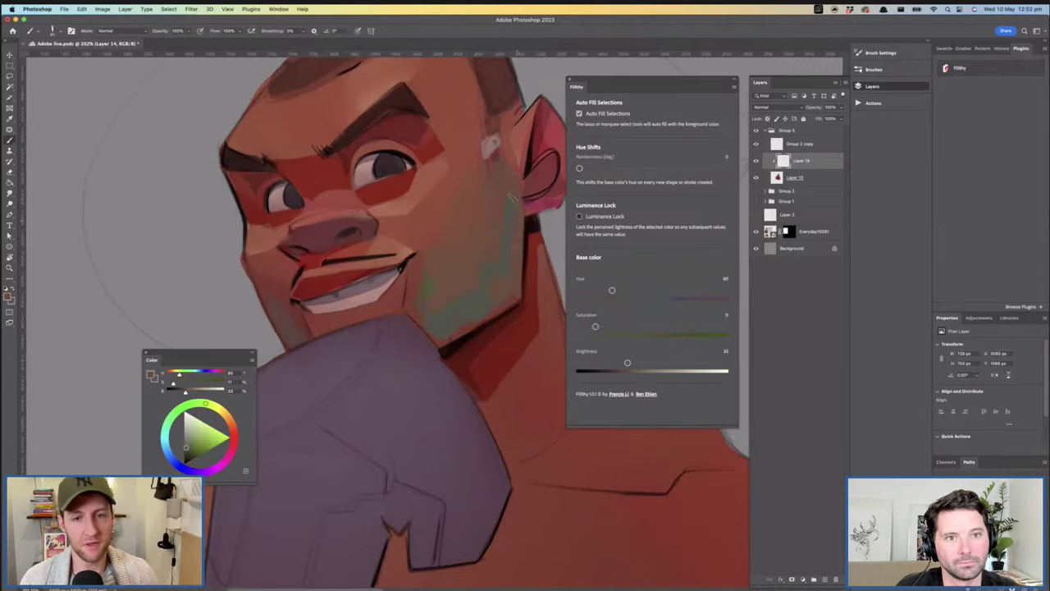
{"action": "left_click_drag", "start_coordinate": [509, 307], "coordinate": [452, 337]}
Compare the painted face in greyscale proof and full colour to examine the values of the cheek hue variations
{"action": "key", "text": "super+space"}
{"action": "mouse_move", "coordinate": [481, 288]}
{"action": "left_mouse_down"}
{"action": "mouse_move", "coordinate": [419, 290]}
{"action": "mouse_move", "coordinate": [497, 325]}
{"action": "left_mouse_up"}
{"action": "key", "text": "ctrl+y"}
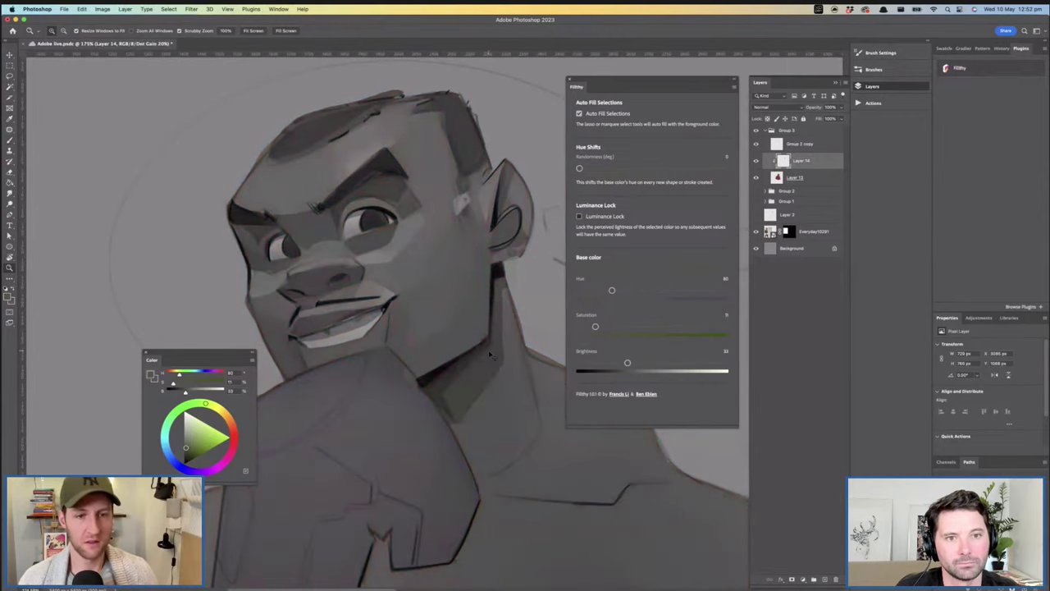
{"action": "key", "text": "ctrl+y"}
{"action": "key", "text": "ctrl+y"}
{"action": "key", "text": "ctrl+y"}
{"action": "key", "text": "ctrl+y"}
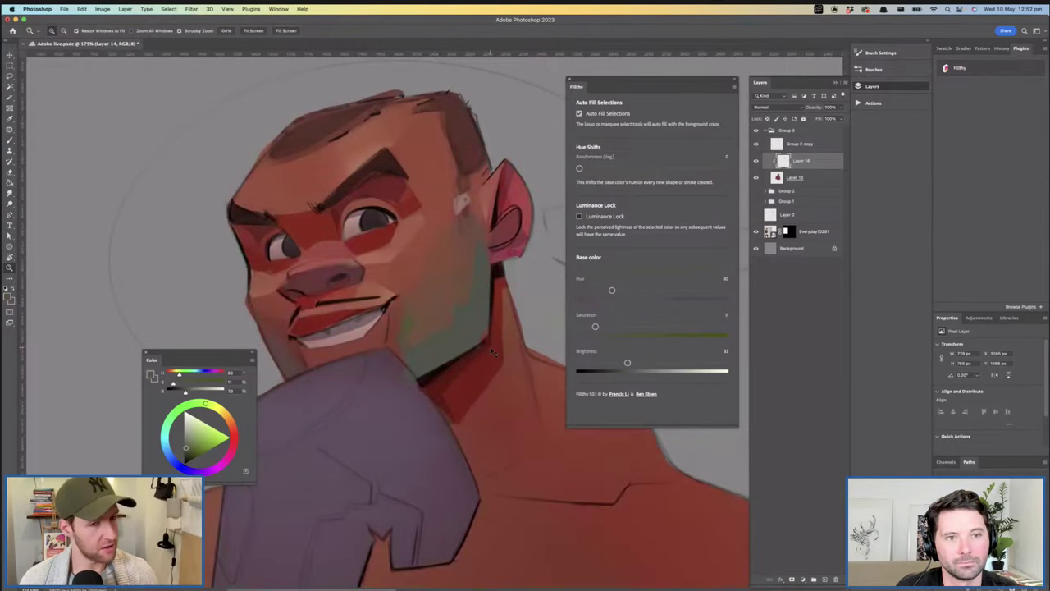
{"action": "key", "text": "ctrl+y"}
{"action": "key", "text": "ctrl+y"}
{"action": "key", "text": "ctrl+y"}
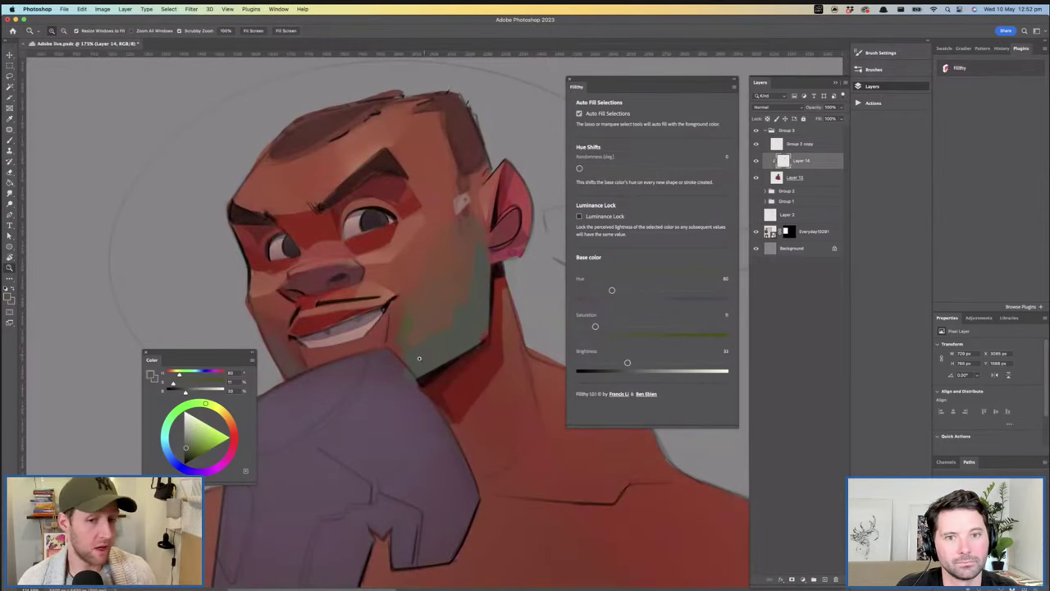
Blend the near jaw edge and the remaining teal patch on the lower cheek with sampled green and brown tones
{"action": "key", "text": "b"}
{"action": "left_click", "coordinate": [411, 385], "text": "alt"}
{"action": "left_click_drag", "start_coordinate": [406, 371], "coordinate": [418, 385]}
{"action": "left_click_drag", "start_coordinate": [462, 339], "coordinate": [505, 326]}
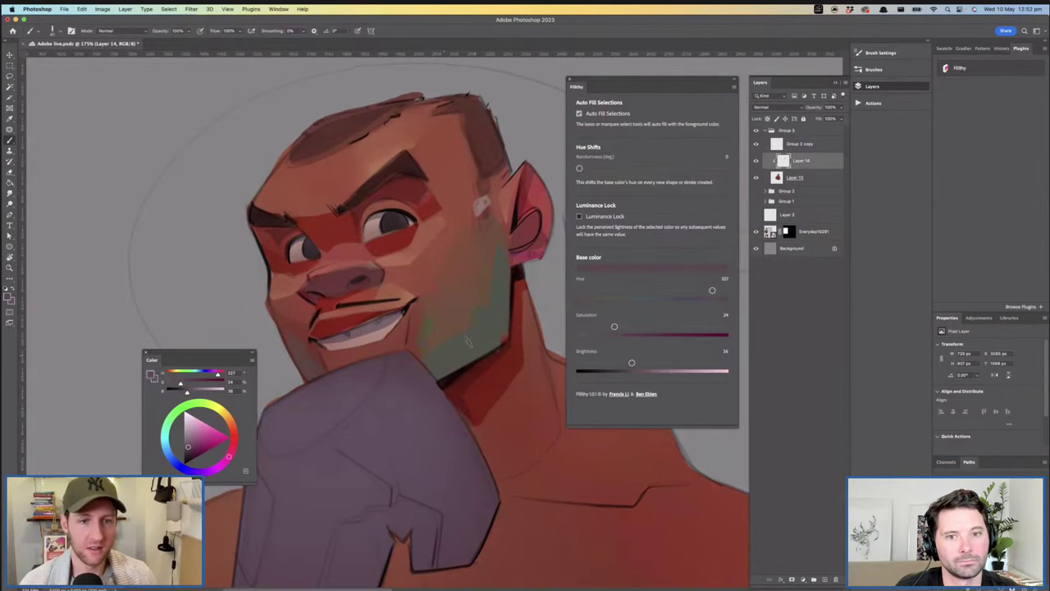
{"action": "left_click", "coordinate": [483, 315], "text": "alt"}
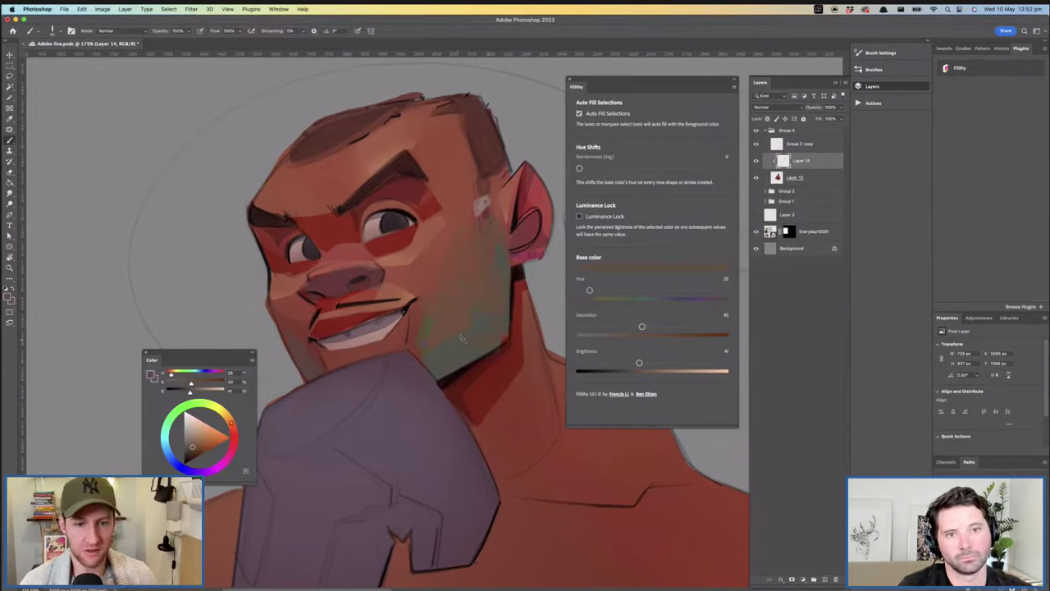
Paint the lower lip and chin area below the teeth in magenta with hue 336, saturation 44 and brightness 52
{"action": "left_click", "coordinate": [393, 335], "text": "alt"}
{"action": "left_click_drag", "start_coordinate": [231, 449], "coordinate": [232, 451]}
{"action": "mouse_move", "coordinate": [328, 356]}
{"action": "left_mouse_down"}
{"action": "mouse_move", "coordinate": [385, 341]}
{"action": "mouse_move", "coordinate": [402, 322]}
{"action": "mouse_move", "coordinate": [386, 336]}
{"action": "mouse_move", "coordinate": [447, 338]}
{"action": "left_mouse_up"}
{"action": "left_click_drag", "start_coordinate": [206, 443], "coordinate": [194, 442]}
{"action": "left_click_drag", "start_coordinate": [370, 345], "coordinate": [433, 322]}
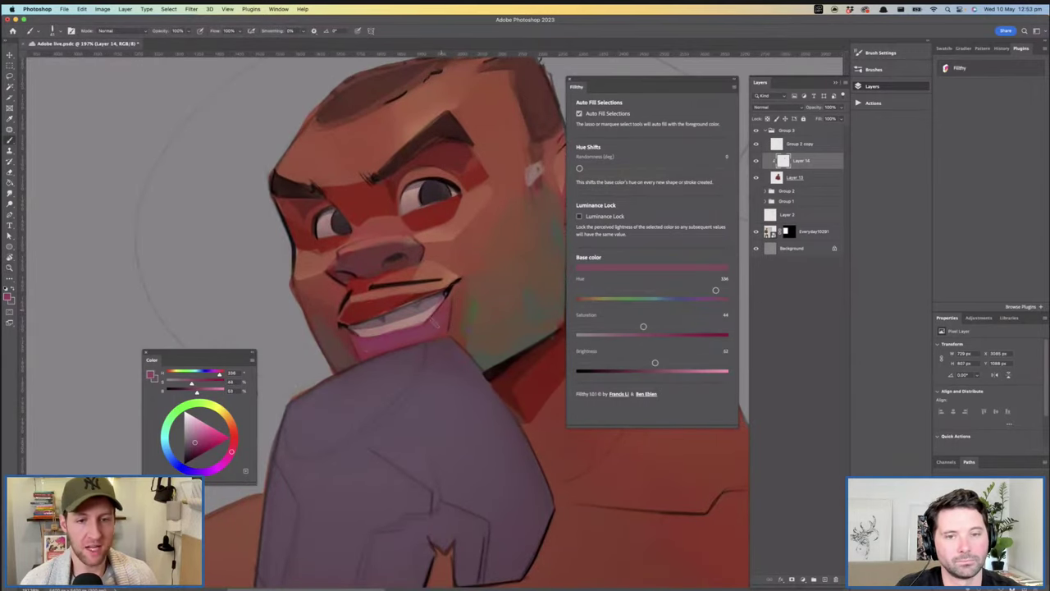
Paint the upper lip in a darker magenta with saturation 66 and brightness 44, undoing the first attempt
{"action": "scroll", "coordinate": [358, 349], "scroll_direction": "down", "scroll_amount": 3}
{"action": "scroll", "coordinate": [358, 349], "scroll_direction": "up", "scroll_amount": 6}
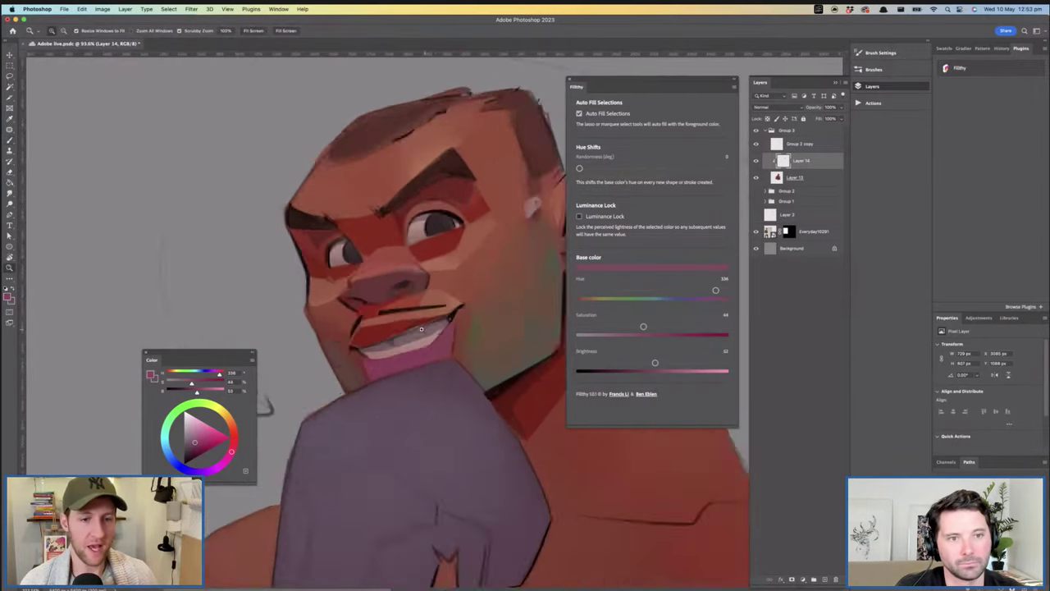
{"action": "left_click_drag", "start_coordinate": [195, 443], "coordinate": [203, 444]}
{"action": "mouse_move", "coordinate": [394, 323]}
{"action": "left_mouse_down"}
{"action": "mouse_move", "coordinate": [336, 353]}
{"action": "mouse_move", "coordinate": [354, 329]}
{"action": "mouse_move", "coordinate": [447, 310]}
{"action": "left_mouse_up"}
{"action": "key", "text": "super+z"}
{"action": "left_click", "coordinate": [197, 448]}
{"action": "left_click_drag", "start_coordinate": [332, 353], "coordinate": [464, 310]}
{"action": "mouse_move", "coordinate": [431, 342]}
{"action": "left_mouse_down"}
{"action": "mouse_move", "coordinate": [392, 346]}
{"action": "mouse_move", "coordinate": [422, 363]}
{"action": "mouse_move", "coordinate": [435, 351]}
{"action": "left_mouse_up"}
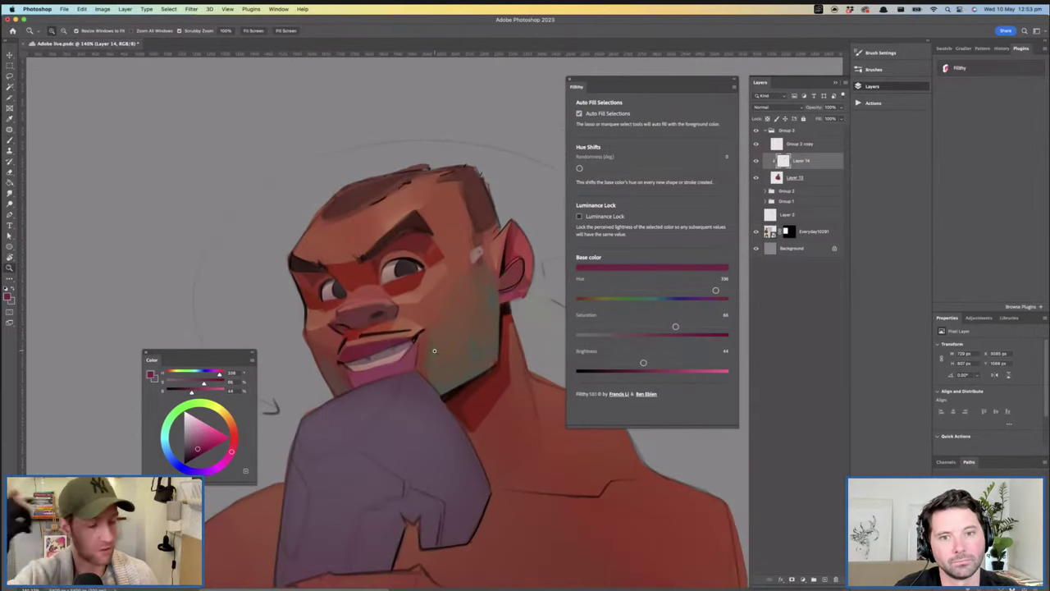
Blend sampled orange-brown skin tones across the upper cheek below the near eye
{"action": "mouse_move", "coordinate": [445, 391]}
{"action": "left_mouse_down"}
{"action": "mouse_move", "coordinate": [410, 373]}
{"action": "mouse_move", "coordinate": [457, 351]}
{"action": "left_mouse_up"}
{"action": "key", "text": "b"}
{"action": "mouse_move", "coordinate": [438, 262]}
{"action": "left_mouse_down"}
{"action": "mouse_move", "coordinate": [417, 267]}
{"action": "mouse_move", "coordinate": [448, 246]}
{"action": "mouse_move", "coordinate": [413, 251]}
{"action": "left_mouse_up"}
{"action": "left_click", "coordinate": [410, 237], "text": "alt"}
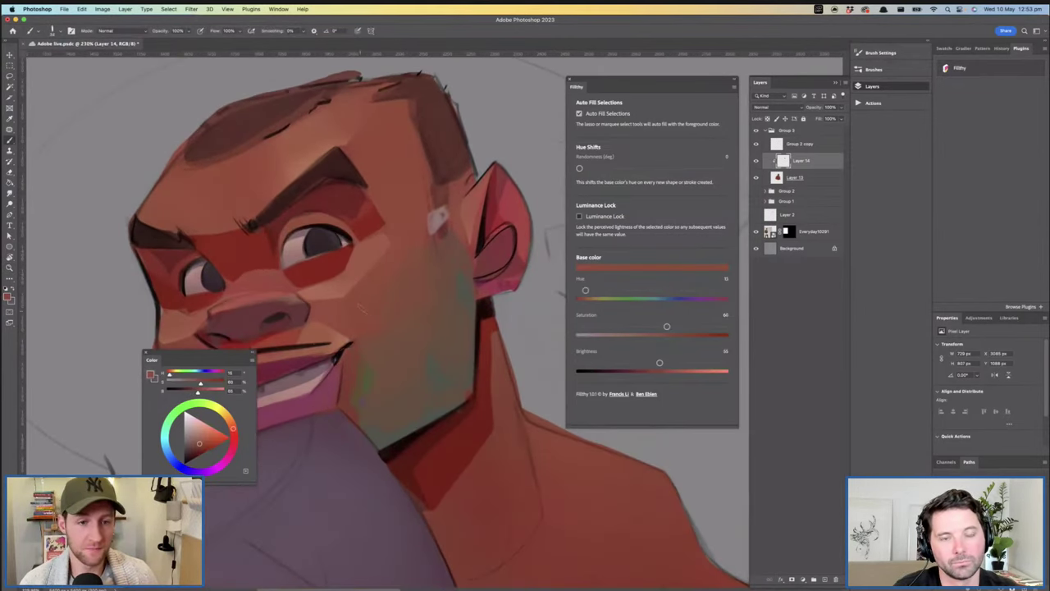
{"action": "mouse_move", "coordinate": [439, 294]}
{"action": "left_mouse_down"}
{"action": "mouse_move", "coordinate": [417, 302]}
{"action": "mouse_move", "coordinate": [456, 314]}
{"action": "mouse_move", "coordinate": [361, 333]}
{"action": "left_mouse_up"}
Mirror the view and soften the transition between the temple and the green cheek area with sampled browns
{"action": "key", "text": "super+shift+h"}
{"action": "left_click_drag", "start_coordinate": [397, 281], "coordinate": [427, 277]}
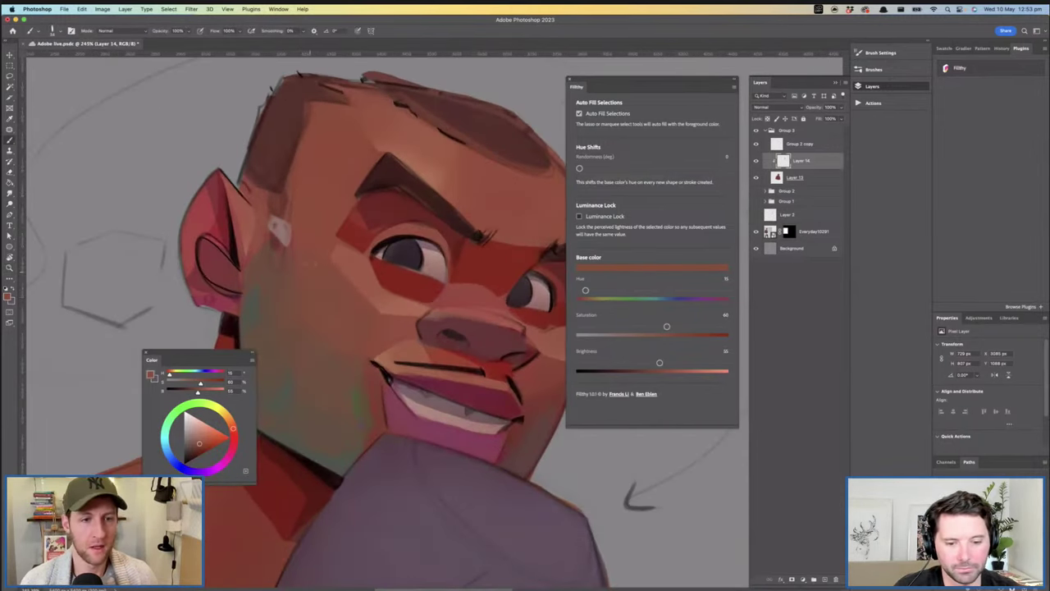
{"action": "left_click", "coordinate": [291, 275], "text": "alt"}
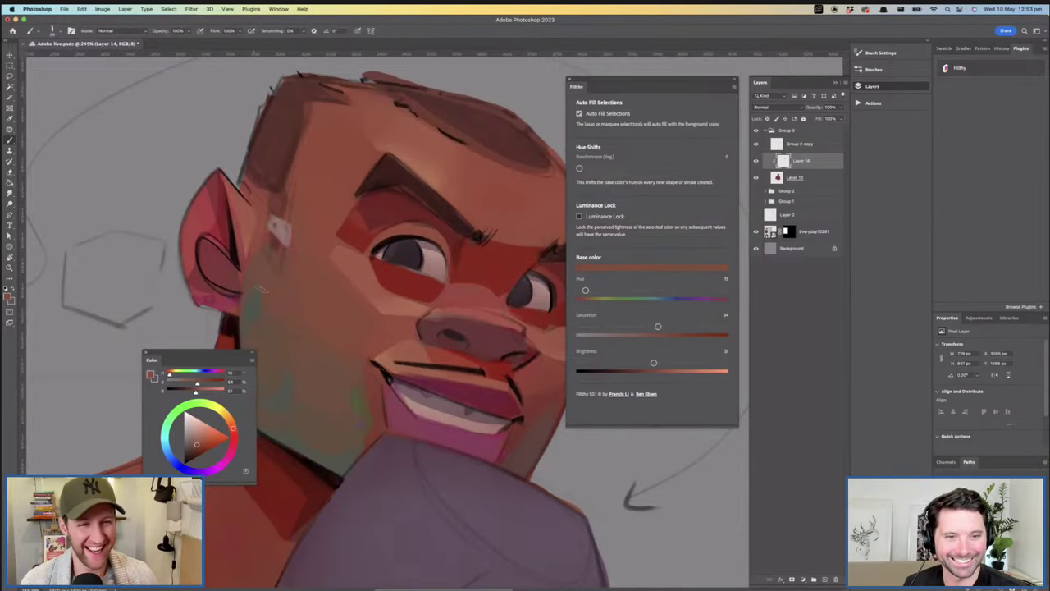
{"action": "mouse_move", "coordinate": [357, 287]}
{"action": "left_mouse_down"}
{"action": "mouse_move", "coordinate": [300, 292]}
{"action": "mouse_move", "coordinate": [398, 308]}
{"action": "mouse_move", "coordinate": [425, 296]}
{"action": "left_mouse_up"}
Make a merged single-layer copy of Group 3 above it and hide the original group
{"action": "scroll", "coordinate": [404, 283], "scroll_direction": "up", "scroll_amount": 5}
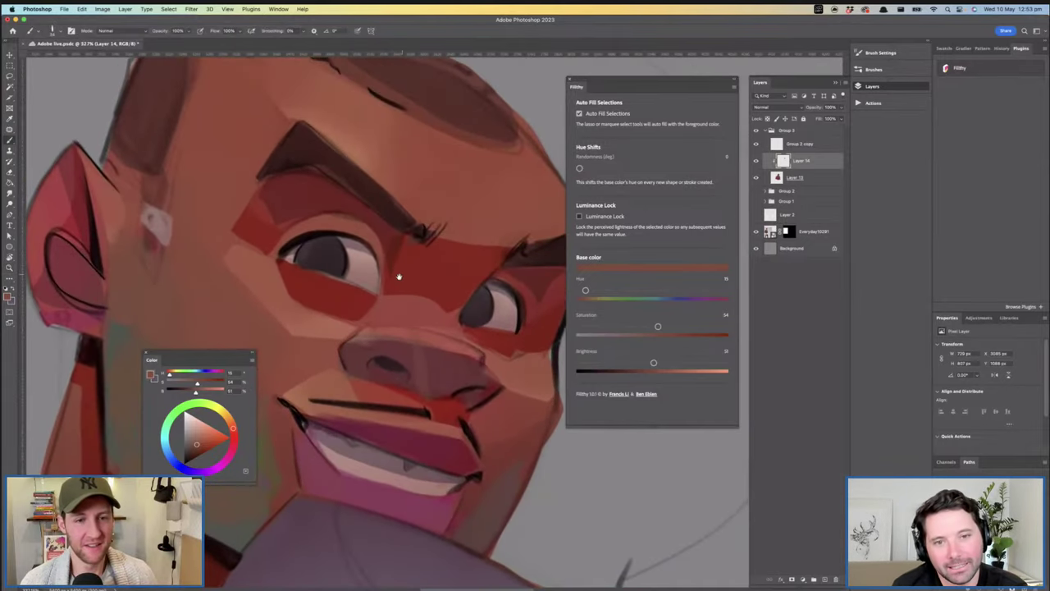
{"action": "left_click", "coordinate": [340, 188], "text": "alt"}
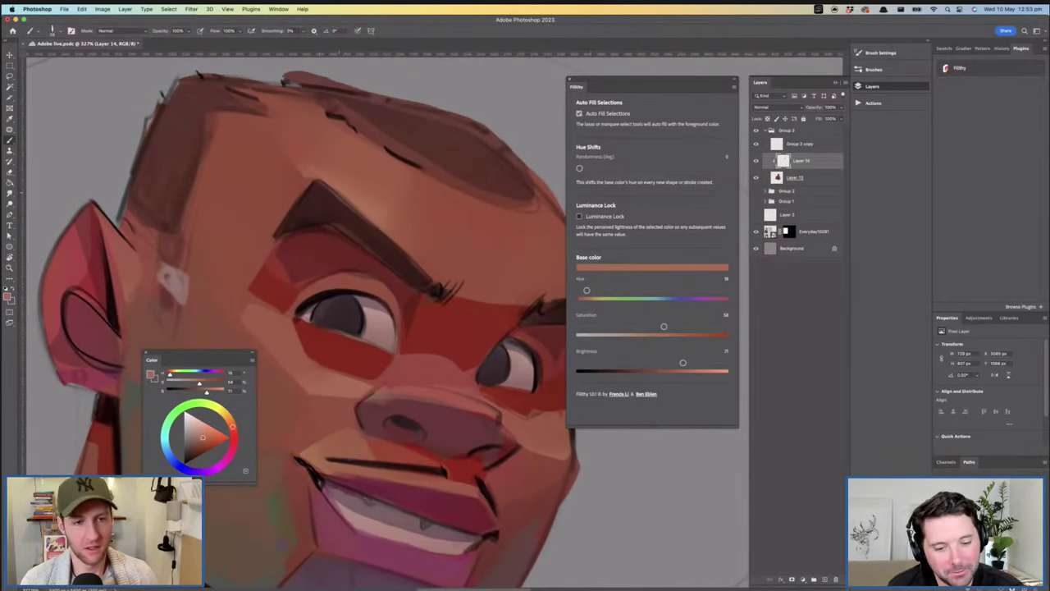
{"action": "left_click", "coordinate": [813, 178]}
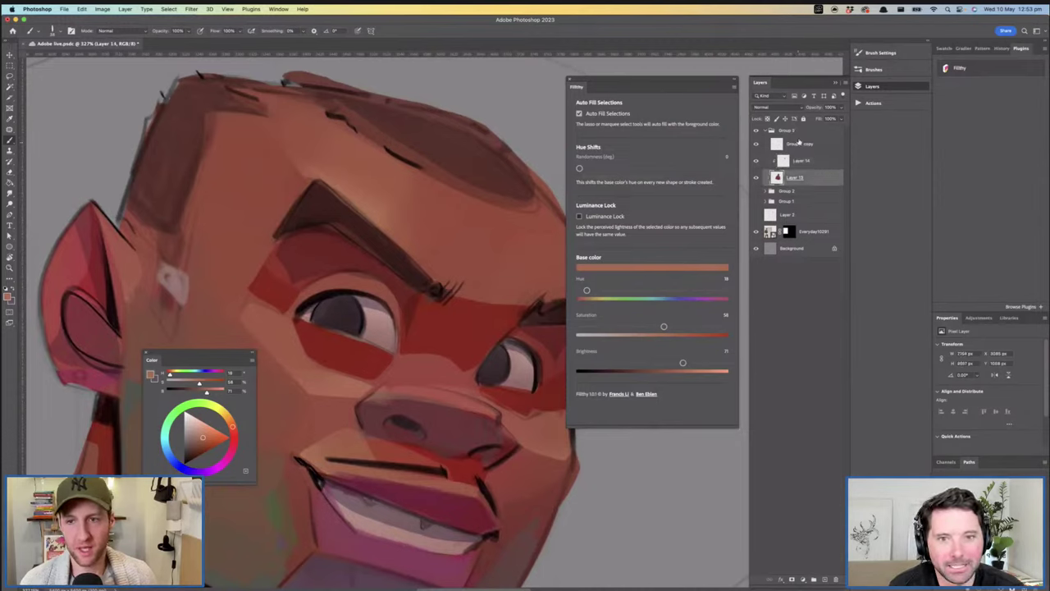
{"action": "left_click", "coordinate": [808, 144]}
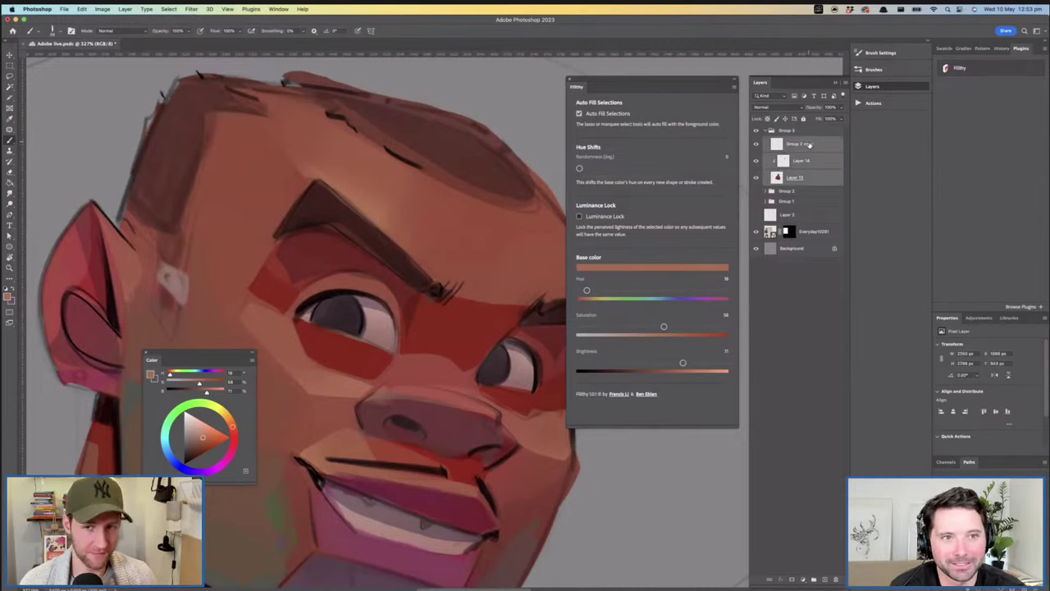
{"action": "left_click", "coordinate": [771, 130]}
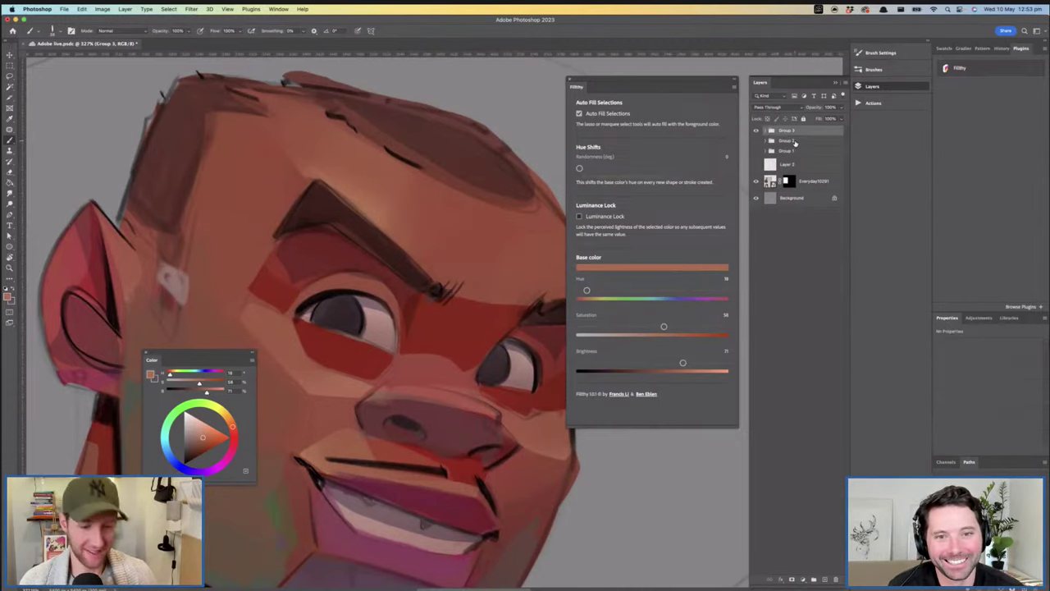
{"action": "key", "text": "super+j"}
{"action": "key", "text": "super+e"}
Blend the side hairline and the adjoining forehead edge with sampled brown and skin tones
{"action": "left_click_drag", "start_coordinate": [503, 274], "coordinate": [439, 252]}
{"action": "left_click_drag", "start_coordinate": [357, 249], "coordinate": [393, 249]}
{"action": "left_click", "coordinate": [289, 165], "text": "alt"}
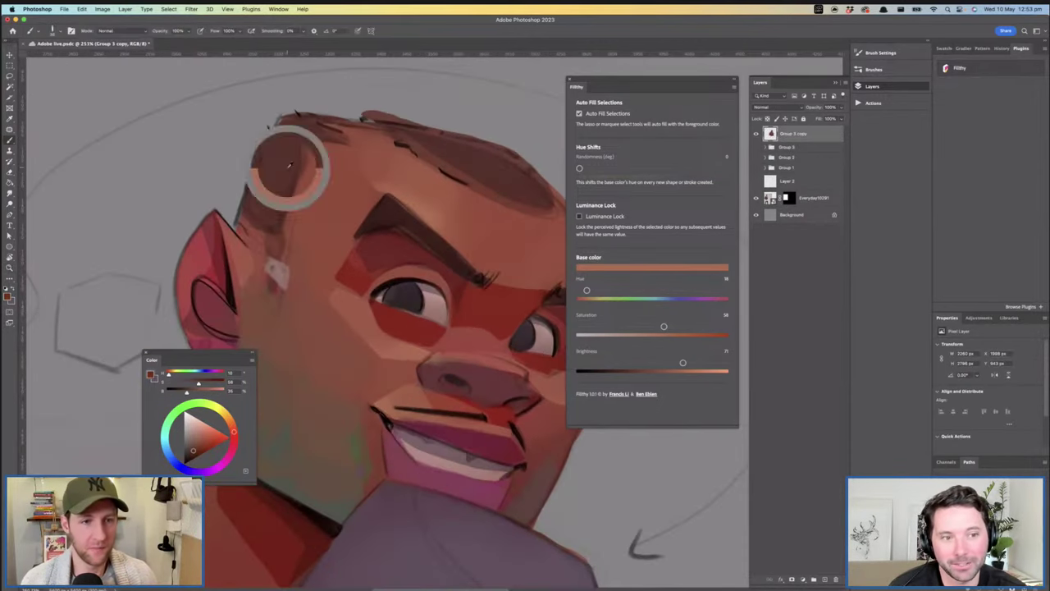
{"action": "left_click", "coordinate": [288, 164], "text": "alt"}
{"action": "left_click", "coordinate": [301, 164], "text": "alt"}
{"action": "left_click_drag", "start_coordinate": [365, 261], "coordinate": [410, 249]}
{"action": "left_click", "coordinate": [321, 171], "text": "alt"}
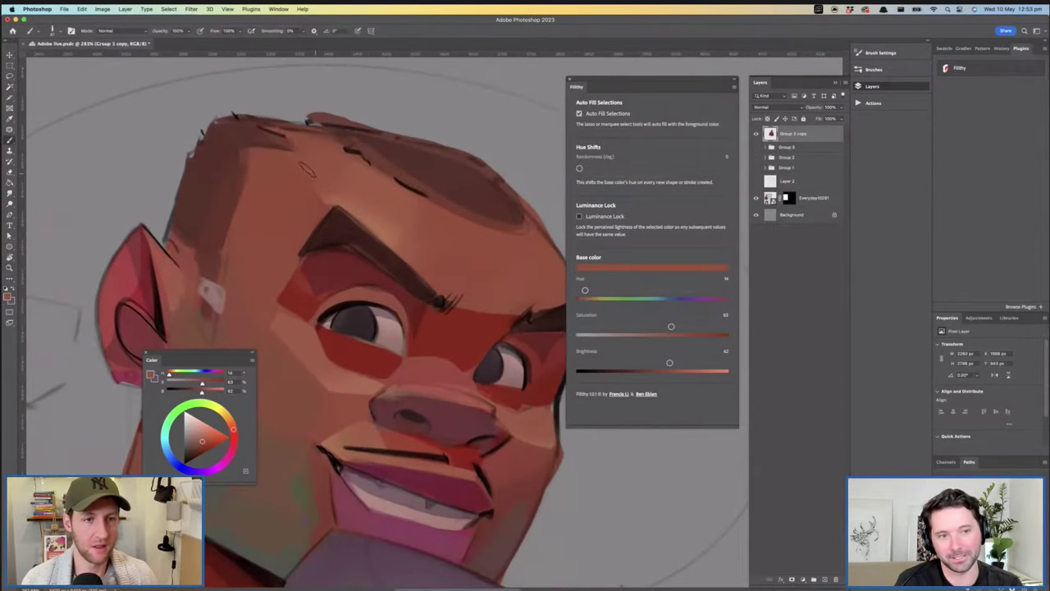
Smooth the forehead planes above the near eyebrow with sampled orange skin tones and a smaller brush
{"action": "left_click", "coordinate": [360, 183], "text": "alt"}
{"action": "key", "text": "bracketleft"}
{"action": "key", "text": "bracketleft"}
{"action": "key", "text": "bracketleft"}
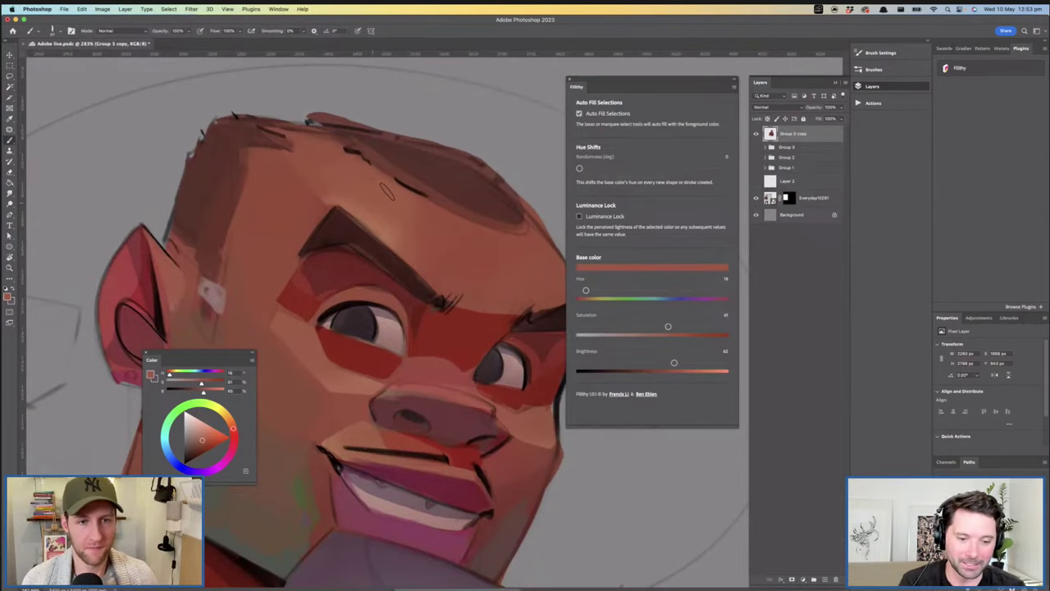
{"action": "key", "text": "h"}
{"action": "left_click_drag", "start_coordinate": [453, 238], "coordinate": [406, 233]}
{"action": "left_click", "coordinate": [328, 213], "text": "alt"}
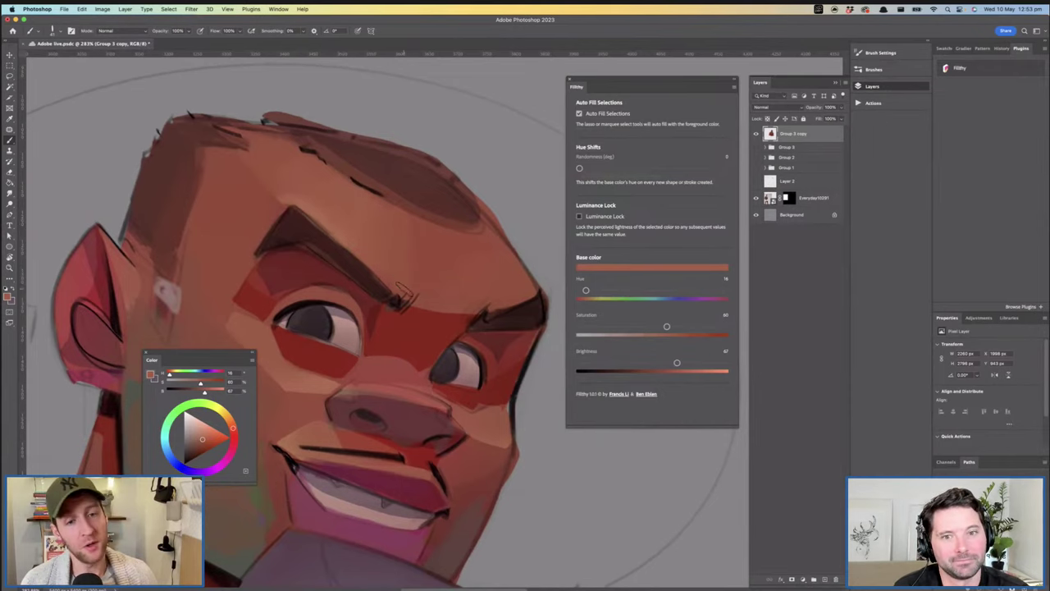
{"action": "left_click_drag", "start_coordinate": [513, 319], "coordinate": [458, 276]}
{"action": "left_click_drag", "start_coordinate": [394, 301], "coordinate": [427, 299]}
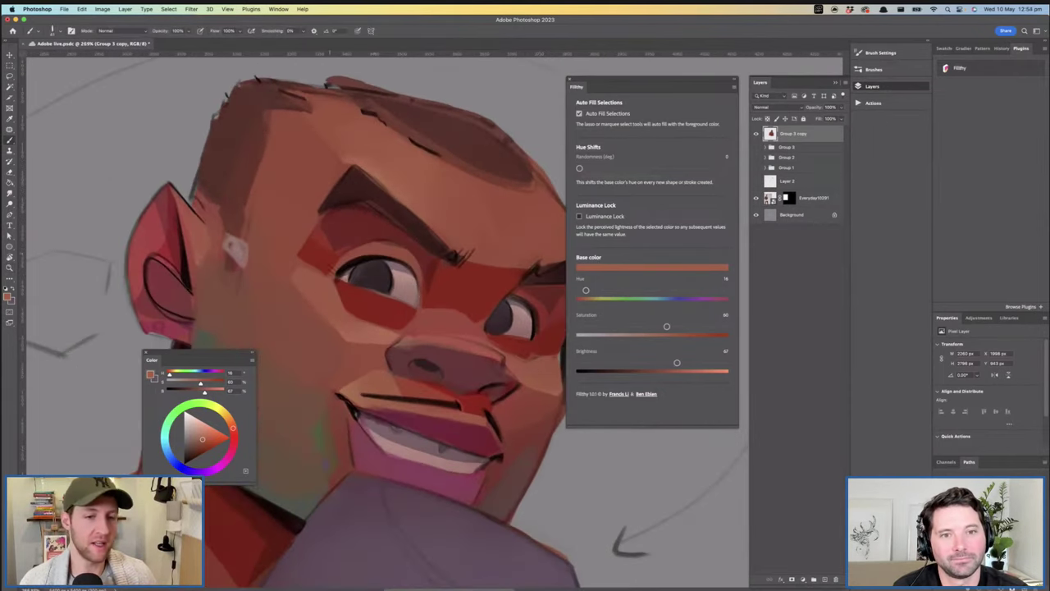
Soften the plane edges from the outer eye corner down the near cheek with sampled orange-brown tones
{"action": "left_click_drag", "start_coordinate": [352, 333], "coordinate": [336, 311]}
{"action": "mouse_move", "coordinate": [419, 310]}
{"action": "left_mouse_down"}
{"action": "mouse_move", "coordinate": [392, 307]}
{"action": "mouse_move", "coordinate": [435, 306]}
{"action": "mouse_move", "coordinate": [383, 305]}
{"action": "mouse_move", "coordinate": [410, 303]}
{"action": "left_mouse_up"}
{"action": "key", "text": "b"}
{"action": "left_click", "coordinate": [275, 283], "text": "alt"}
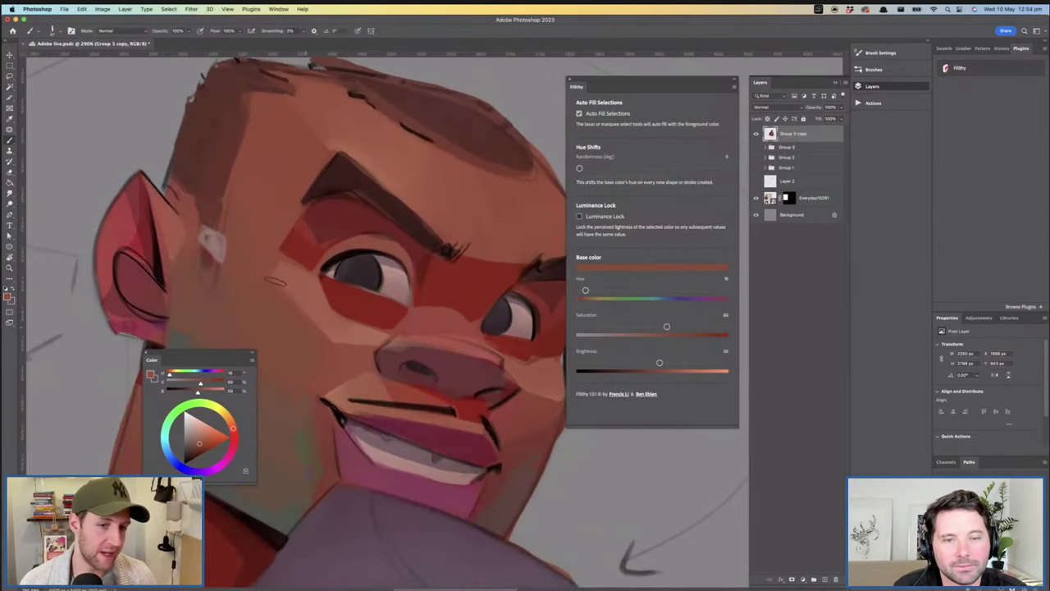
{"action": "left_click_drag", "start_coordinate": [317, 373], "coordinate": [333, 359]}
{"action": "left_click", "coordinate": [300, 363], "text": "alt"}
{"action": "mouse_move", "coordinate": [382, 331]}
{"action": "left_mouse_down"}
{"action": "mouse_move", "coordinate": [366, 304]}
{"action": "mouse_move", "coordinate": [396, 320]}
{"action": "left_mouse_up"}
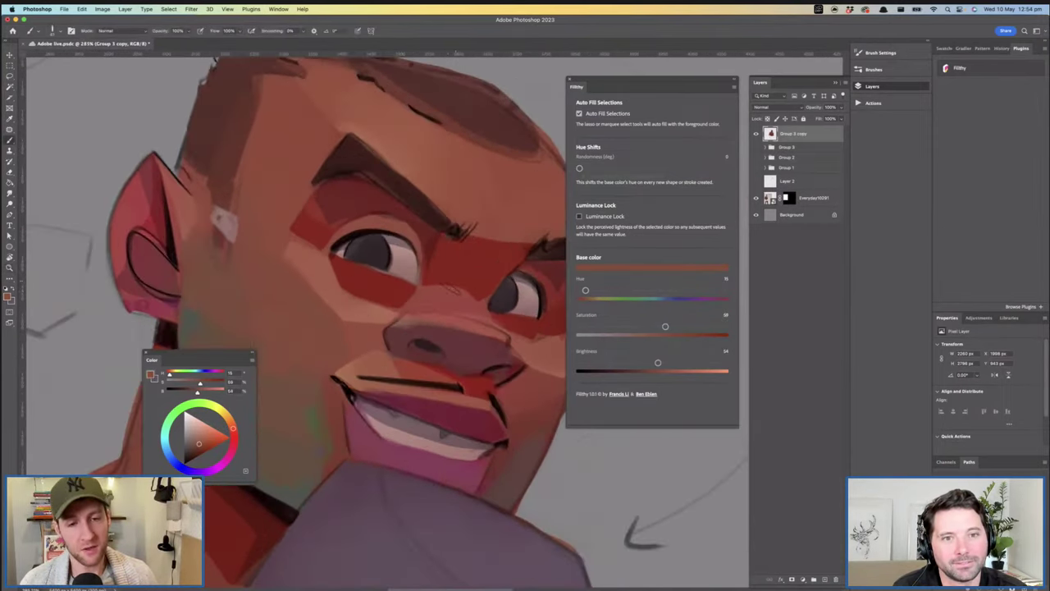
Blend the dark red between the brows into the lighter nose bridge with sampled intermediate reds
{"action": "left_click", "coordinate": [461, 276], "text": "alt"}
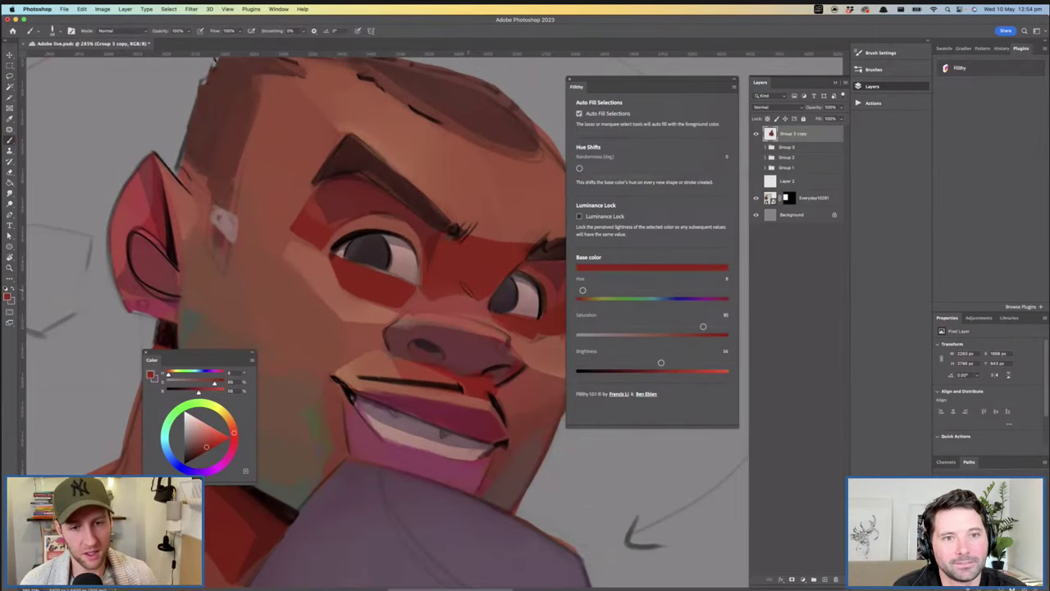
{"action": "left_click_drag", "start_coordinate": [471, 288], "coordinate": [428, 291]}
{"action": "left_click_drag", "start_coordinate": [432, 290], "coordinate": [387, 305]}
{"action": "left_click_drag", "start_coordinate": [396, 301], "coordinate": [432, 301]}
{"action": "left_click", "coordinate": [419, 312], "text": "alt"}
{"action": "left_click", "coordinate": [418, 309], "text": "alt"}
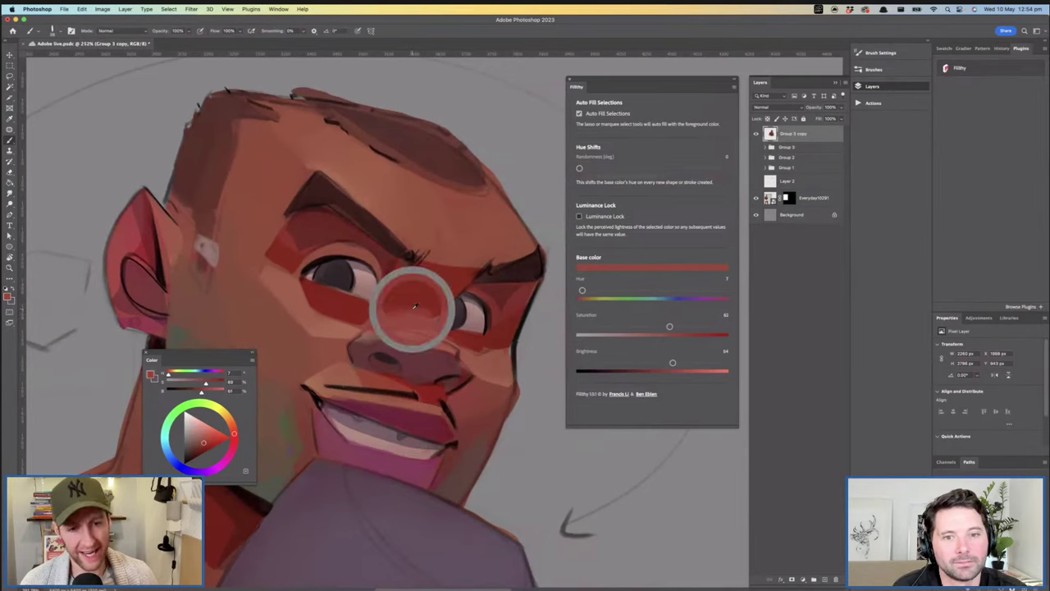
{"action": "left_click", "coordinate": [426, 311], "text": "alt"}
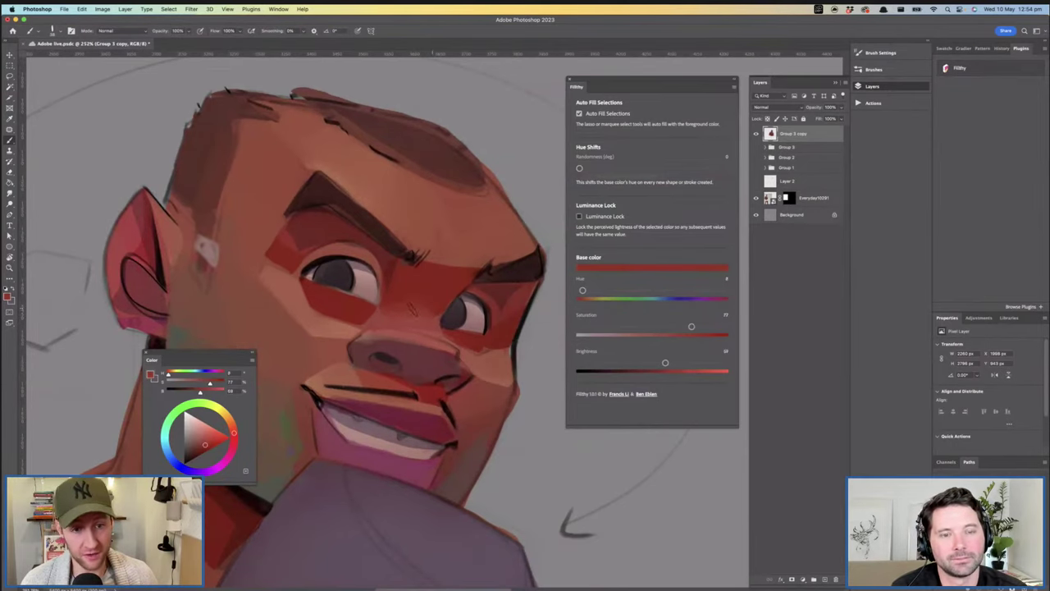
{"action": "left_click_drag", "start_coordinate": [394, 317], "coordinate": [418, 309]}
Merge the bright red outer corner of the near eye socket into the upper eyelid with sampled dark reds
{"action": "left_click", "coordinate": [285, 239], "text": "alt"}
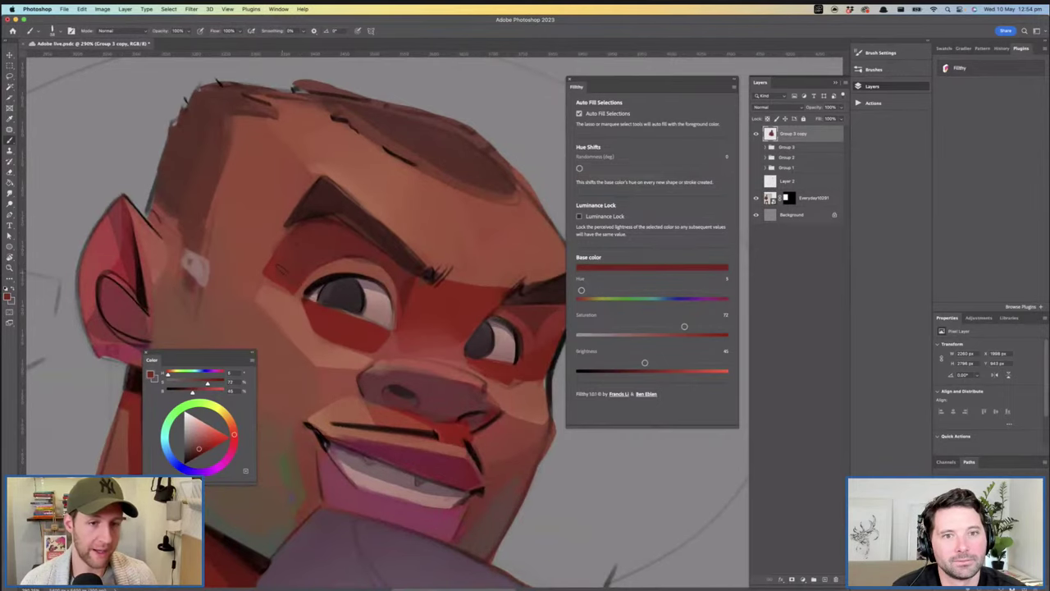
{"action": "left_click", "coordinate": [297, 241], "text": "alt"}
{"action": "left_click_drag", "start_coordinate": [320, 289], "coordinate": [248, 289]}
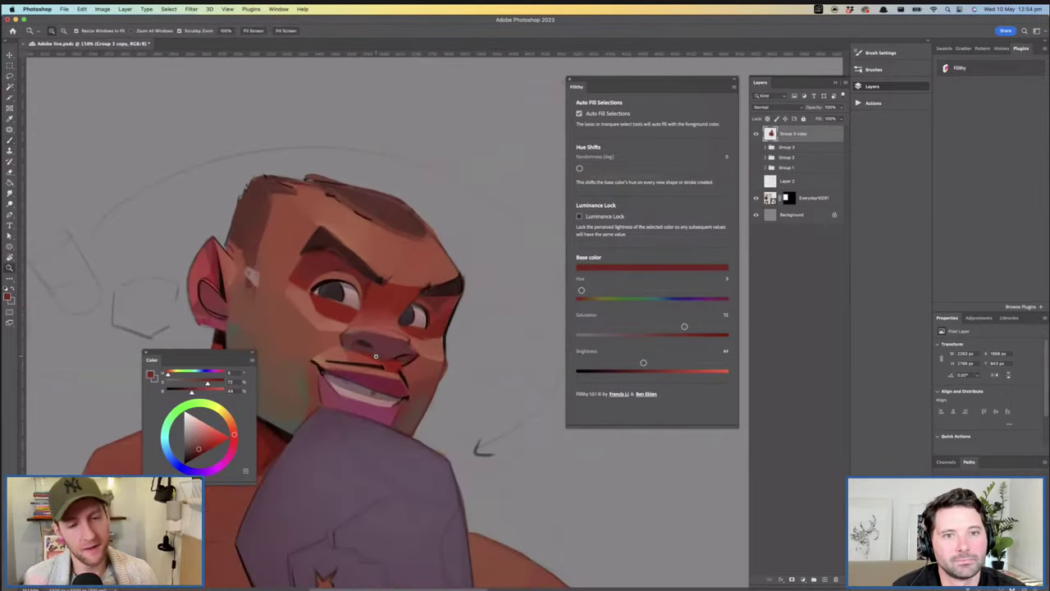
{"action": "scroll", "coordinate": [375, 355], "scroll_direction": "up", "scroll_amount": 2}
{"action": "key", "text": "b"}
{"action": "left_click", "coordinate": [289, 269], "text": "alt"}
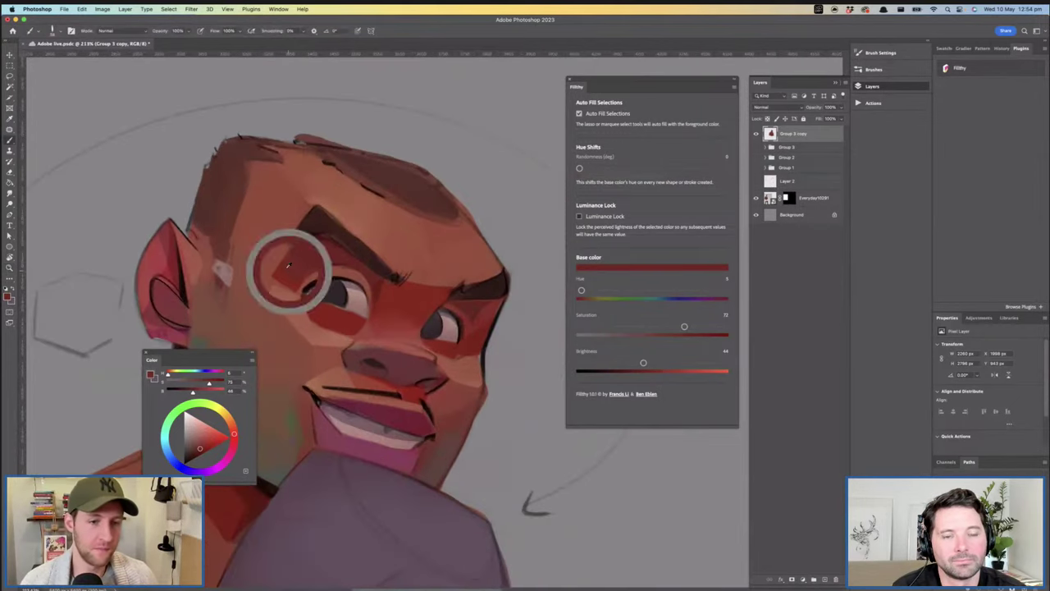
{"action": "left_click", "coordinate": [289, 279], "text": "alt"}
{"action": "scroll", "coordinate": [351, 285], "scroll_direction": "up", "scroll_amount": 2}
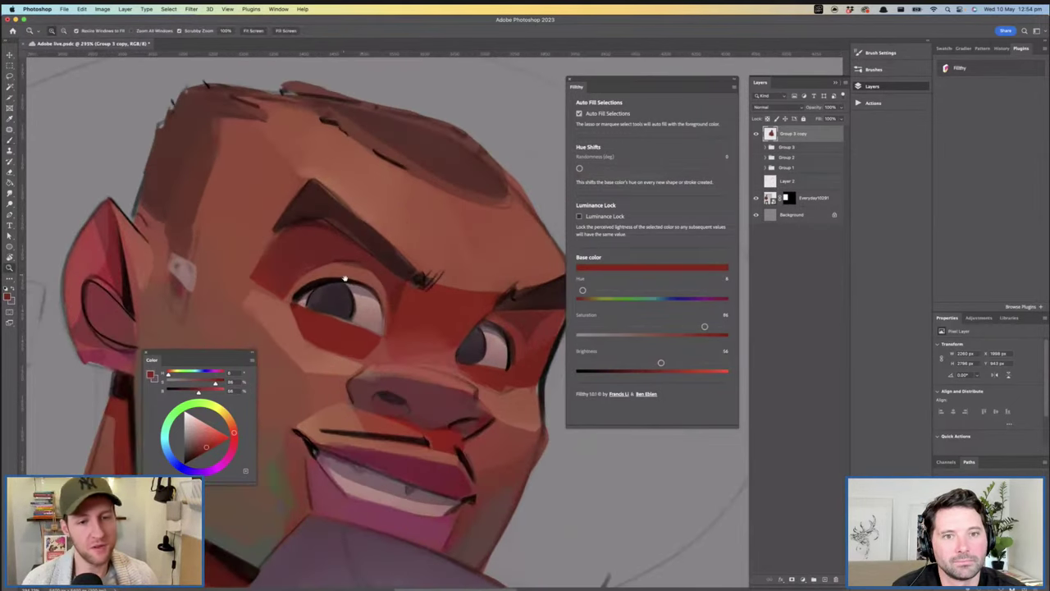
Fill the near eye's iris with a sampled near-black and clean up the lower lid edge with a sampled dark red
{"action": "scroll", "coordinate": [351, 285], "scroll_direction": "up", "scroll_amount": 3}
{"action": "left_click", "coordinate": [383, 320], "text": "alt"}
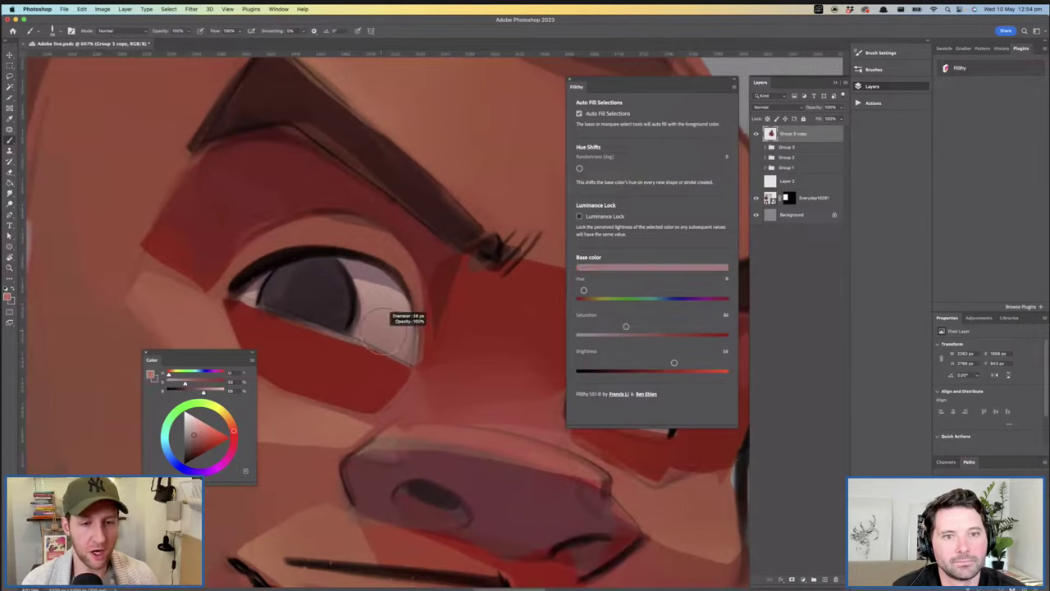
{"action": "left_click", "coordinate": [347, 287], "text": "alt"}
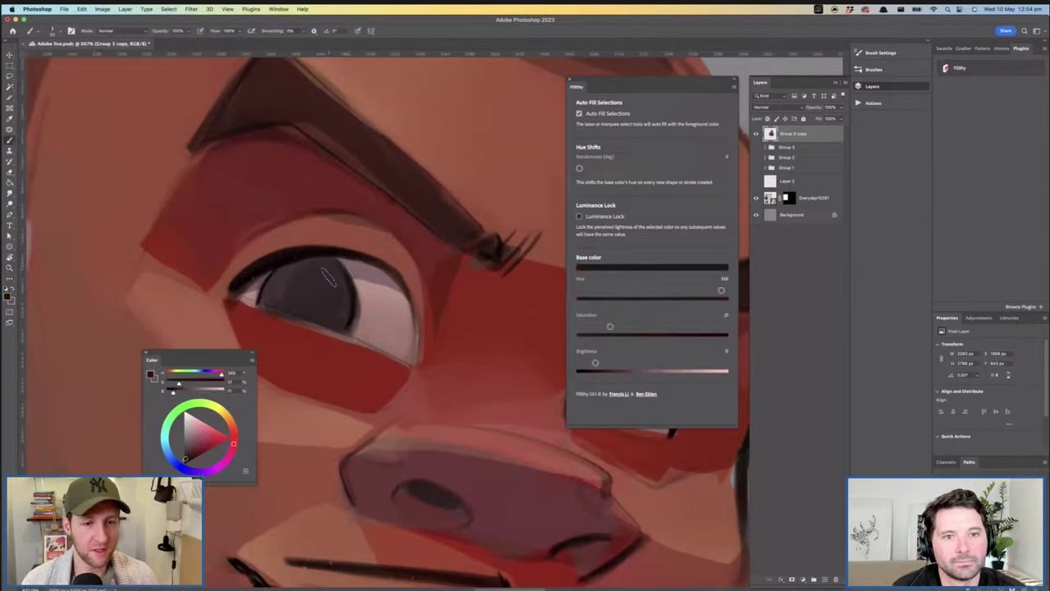
{"action": "mouse_move", "coordinate": [326, 269]}
{"action": "left_mouse_down"}
{"action": "mouse_move", "coordinate": [345, 313]}
{"action": "mouse_move", "coordinate": [295, 310]}
{"action": "left_mouse_up"}
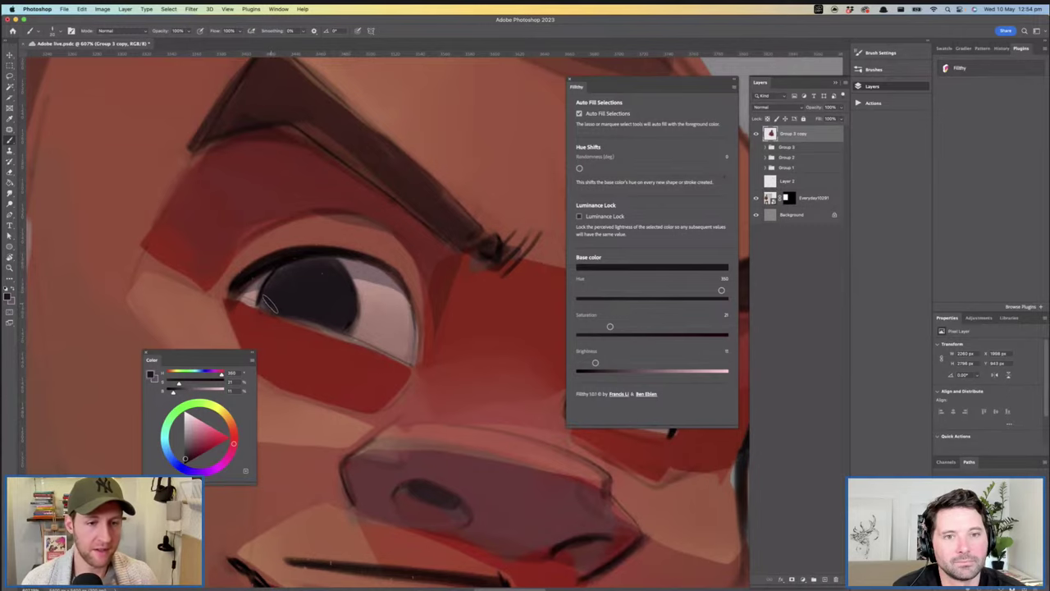
{"action": "left_click_drag", "start_coordinate": [359, 278], "coordinate": [305, 239]}
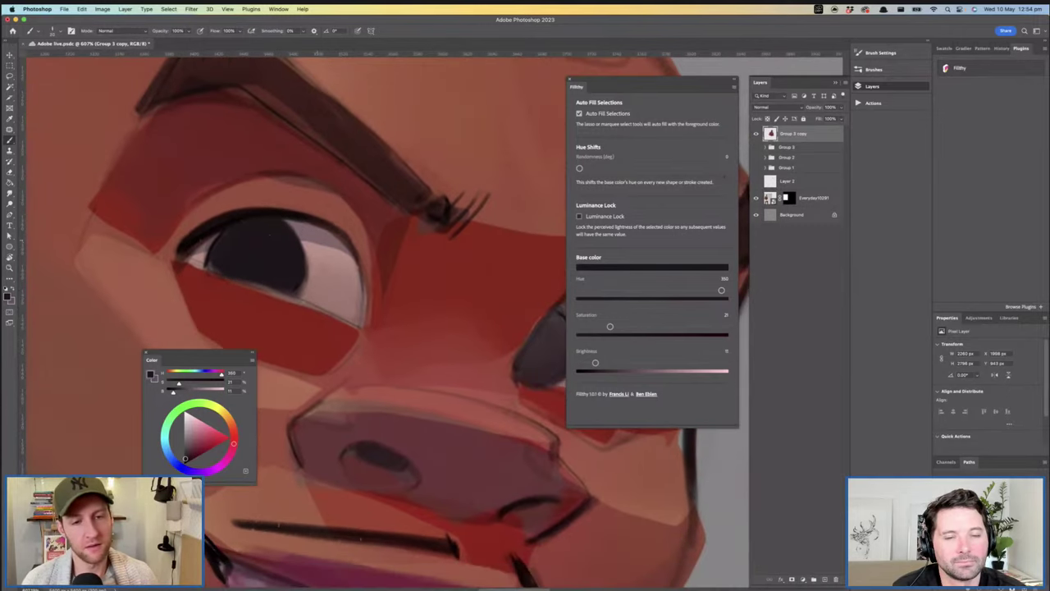
{"action": "left_click", "coordinate": [264, 292], "text": "alt"}
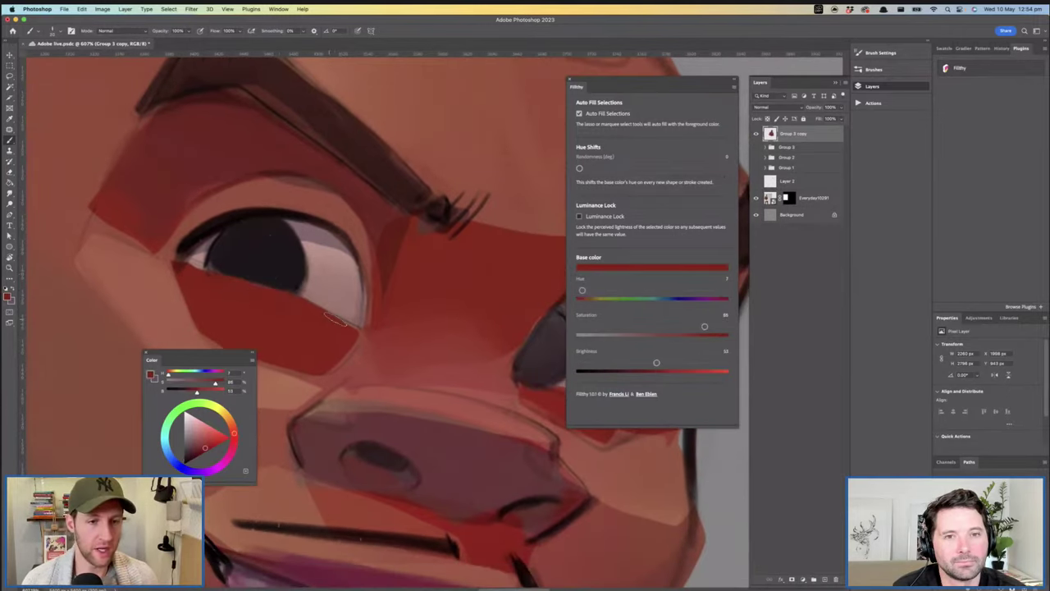
{"action": "left_click_drag", "start_coordinate": [210, 268], "coordinate": [327, 320]}
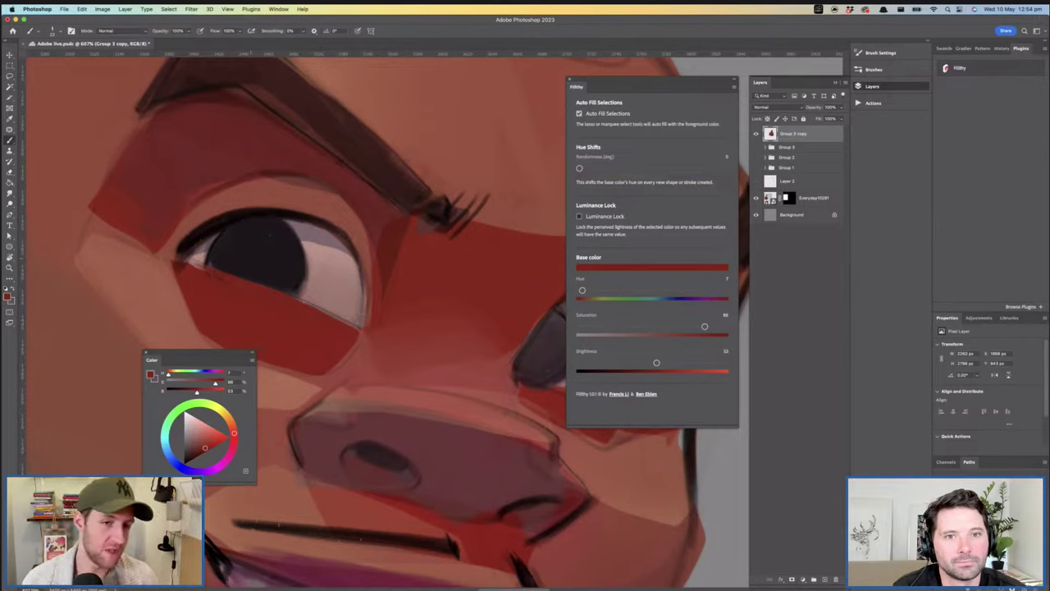
Choose a pale pink and paint a small catchlight at the edge of the near eye's dark iris
{"action": "left_click", "coordinate": [190, 422]}
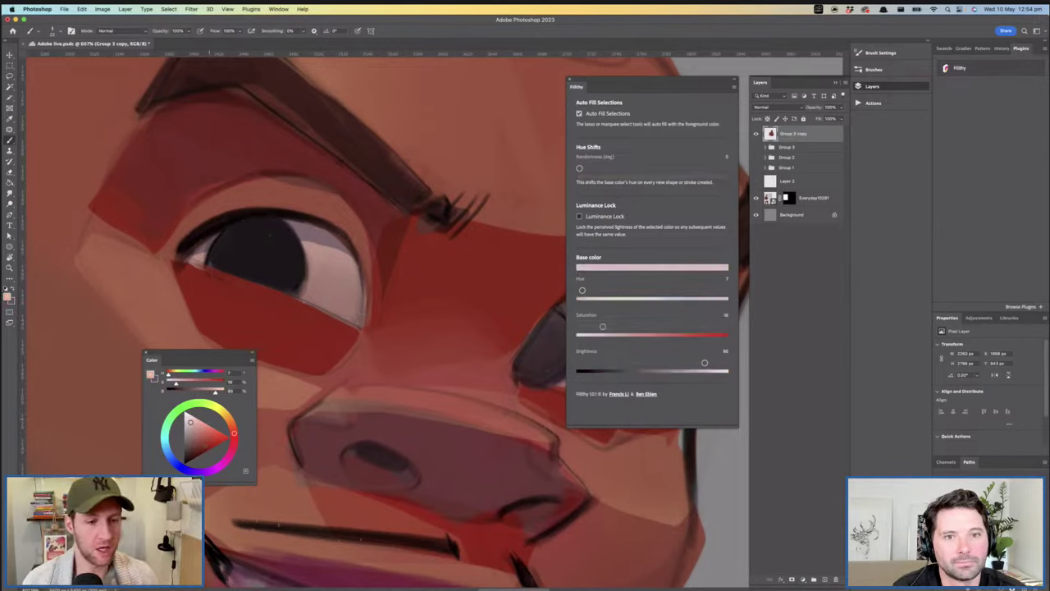
{"action": "left_click", "coordinate": [191, 421]}
{"action": "left_click_drag", "start_coordinate": [313, 245], "coordinate": [289, 247]}
{"action": "key", "text": "z"}
{"action": "mouse_move", "coordinate": [401, 291]}
{"action": "left_mouse_down"}
{"action": "mouse_move", "coordinate": [354, 293]}
{"action": "mouse_move", "coordinate": [425, 291]}
{"action": "left_mouse_up"}
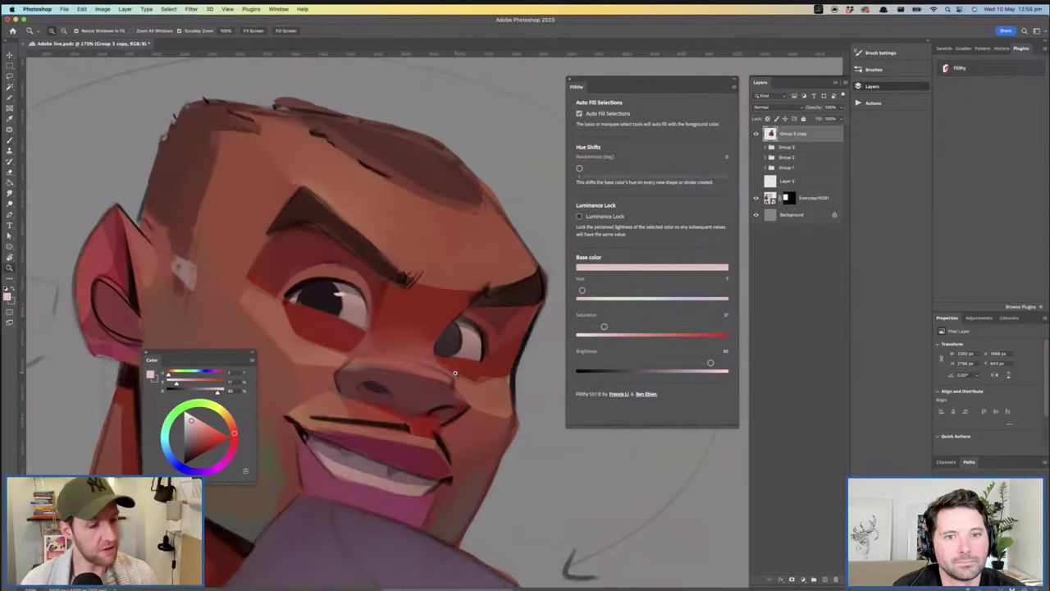
{"action": "left_click_drag", "start_coordinate": [371, 301], "coordinate": [394, 305]}
{"action": "key", "text": "b"}
{"action": "left_click_drag", "start_coordinate": [283, 286], "coordinate": [297, 282]}
{"action": "key", "text": "z"}
{"action": "left_click_drag", "start_coordinate": [373, 321], "coordinate": [354, 328]}
{"action": "key", "text": "b"}
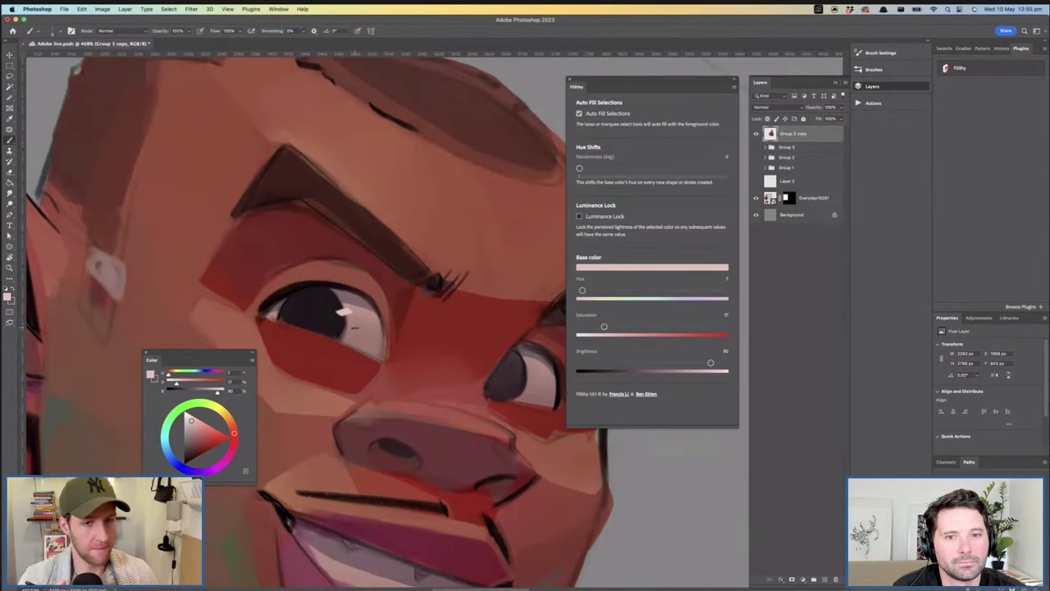
Paint a matching pale pink catchlight on the far eye's iris with a small brush
{"action": "left_click_drag", "start_coordinate": [355, 343], "coordinate": [364, 384]}
{"action": "left_click_drag", "start_coordinate": [326, 199], "coordinate": [331, 198]}
{"action": "left_click_drag", "start_coordinate": [416, 282], "coordinate": [392, 227]}
{"action": "left_click_drag", "start_coordinate": [395, 402], "coordinate": [417, 392]}
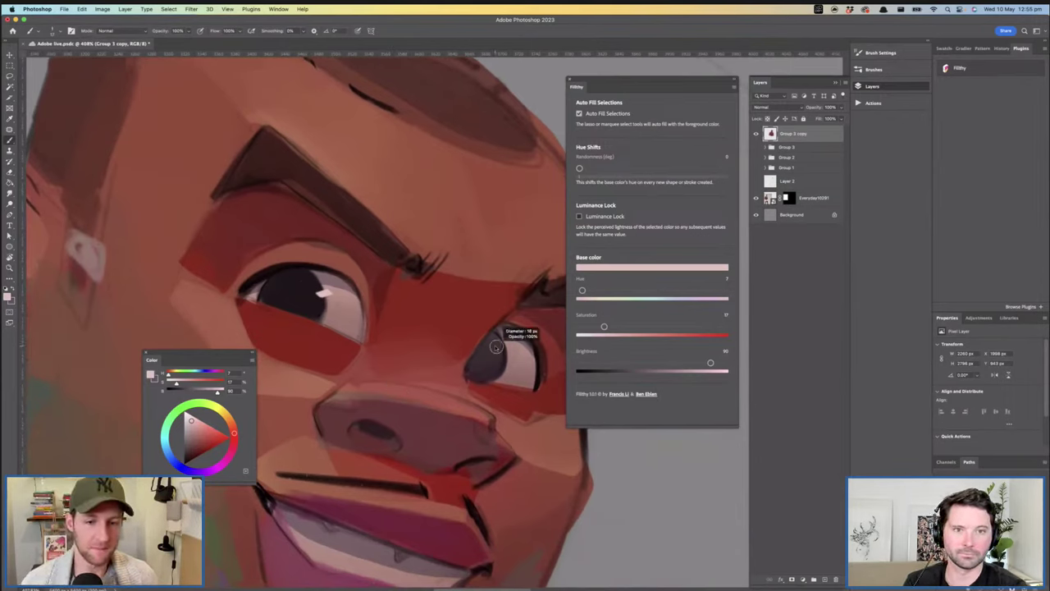
{"action": "mouse_move", "coordinate": [499, 346]}
{"action": "left_mouse_down"}
{"action": "mouse_move", "coordinate": [459, 354]}
{"action": "mouse_move", "coordinate": [443, 373]}
{"action": "mouse_move", "coordinate": [494, 361]}
{"action": "left_mouse_up"}
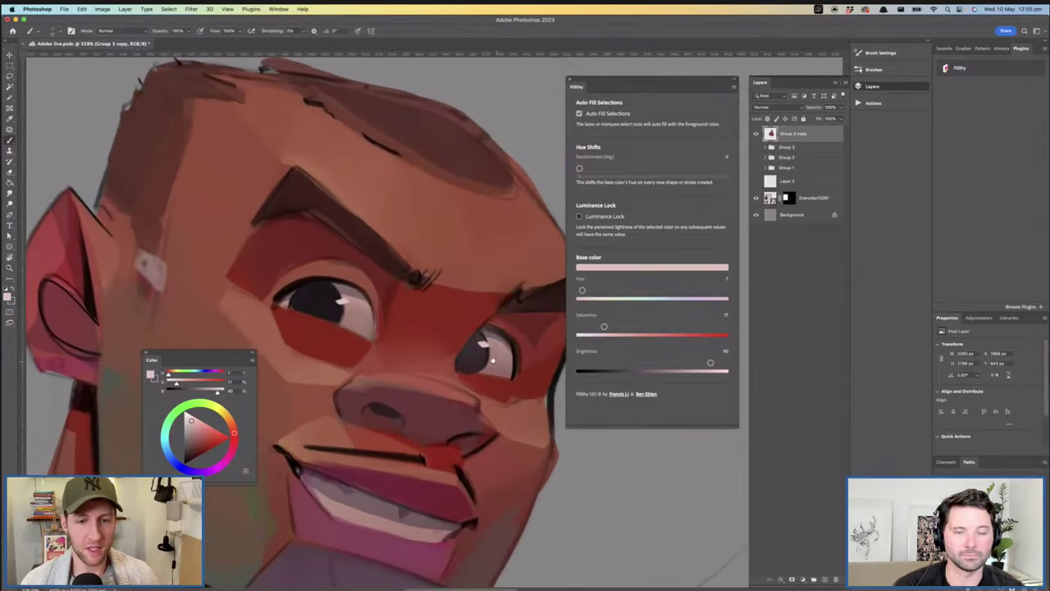
Darken the far eye's iris around the catchlight with sampled near-black and tidy its lower lid with sampled red
{"action": "scroll", "coordinate": [492, 359], "scroll_direction": "up", "scroll_amount": 5}
{"action": "left_click", "coordinate": [481, 320], "text": "alt"}
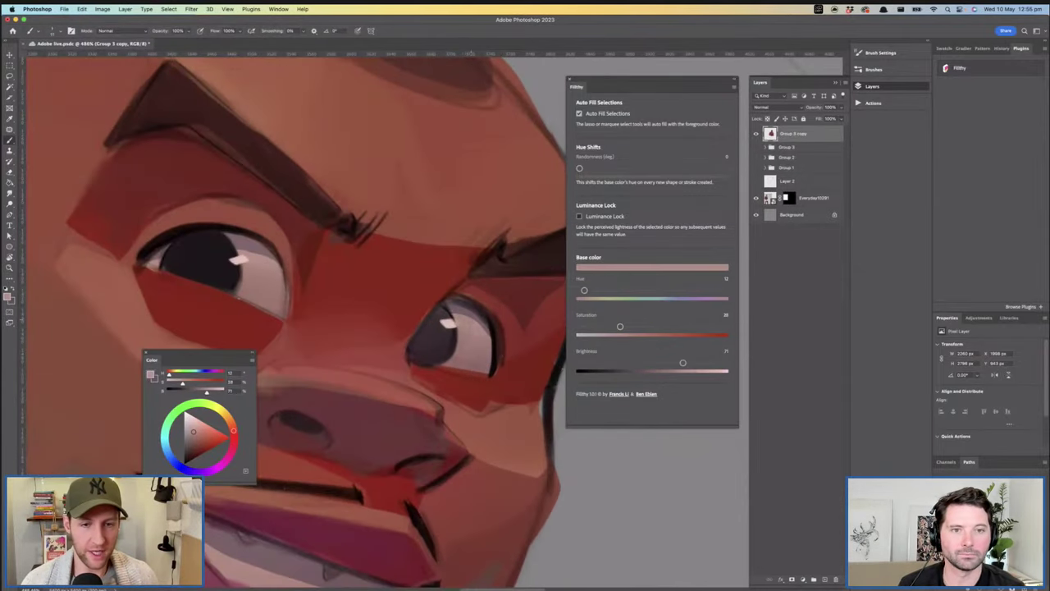
{"action": "left_click", "coordinate": [434, 304], "text": "alt"}
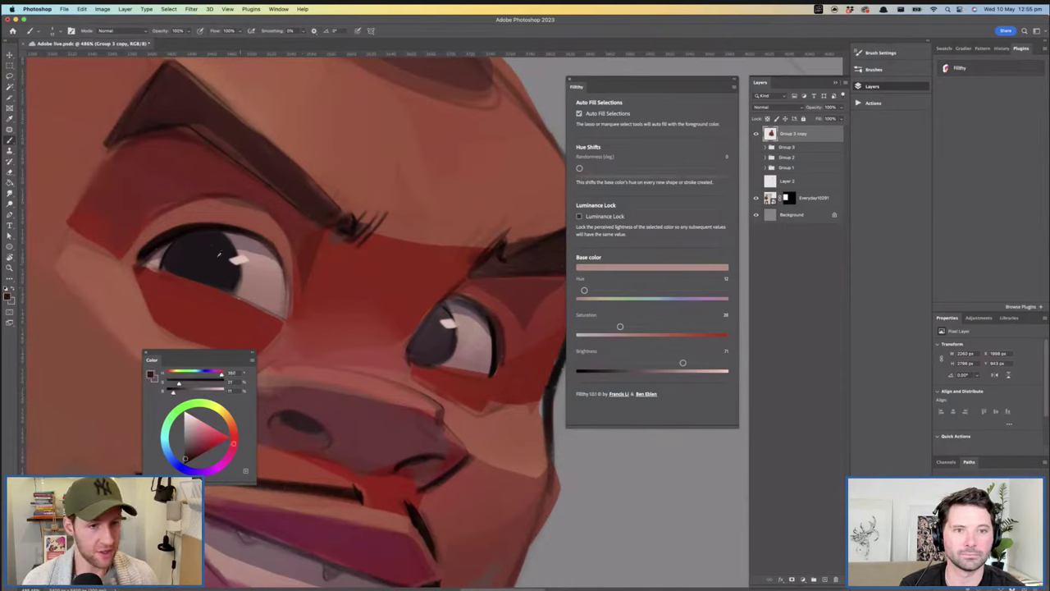
{"action": "mouse_move", "coordinate": [443, 307]}
{"action": "left_mouse_down"}
{"action": "mouse_move", "coordinate": [415, 350]}
{"action": "mouse_move", "coordinate": [432, 347]}
{"action": "left_mouse_up"}
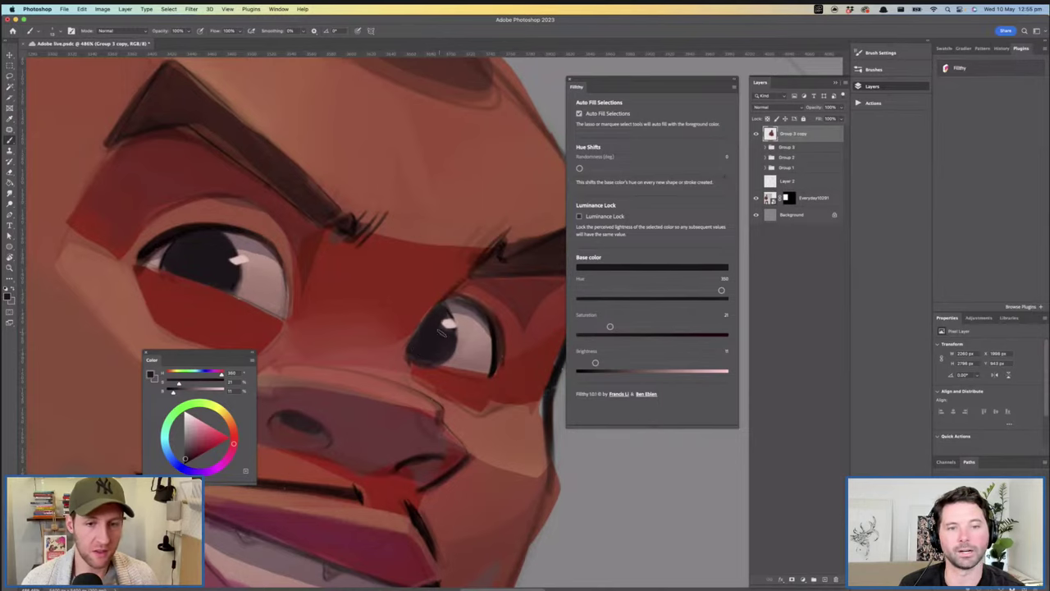
{"action": "left_click", "coordinate": [427, 356], "text": "alt"}
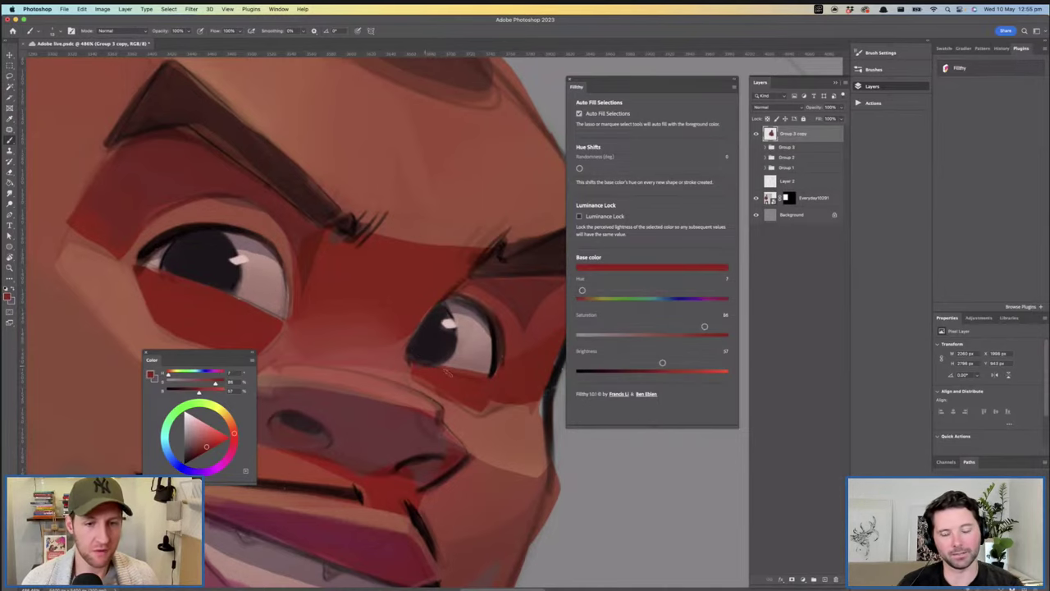
{"action": "left_click_drag", "start_coordinate": [507, 391], "coordinate": [433, 291]}
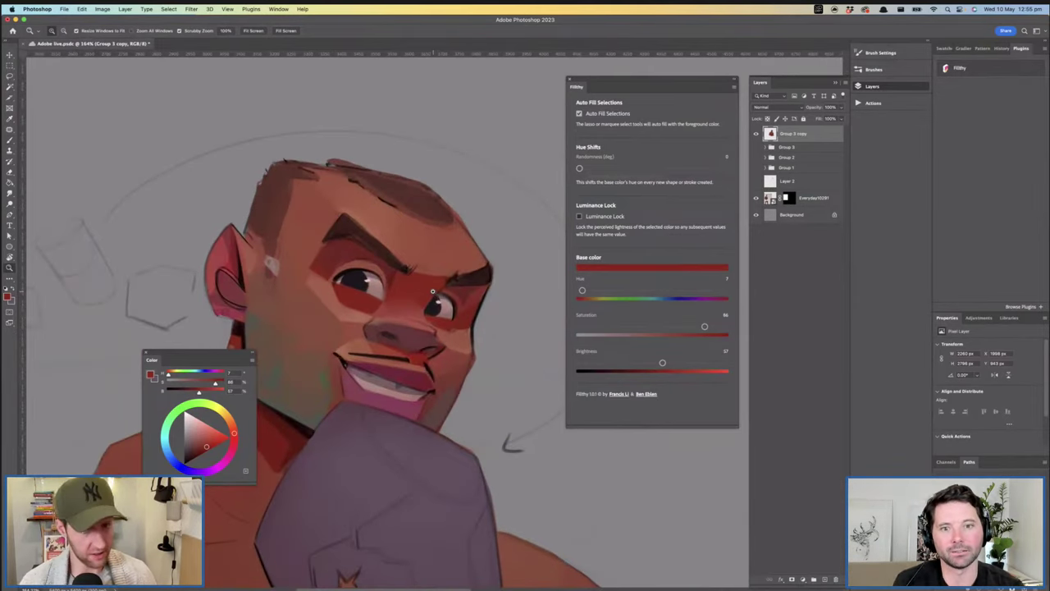
Soften the outline at the near eye's inner corner with sampled pinkish eye-white and dark red skin tones
{"action": "left_click_drag", "start_coordinate": [381, 296], "coordinate": [418, 297]}
{"action": "left_click", "coordinate": [375, 247], "text": "alt"}
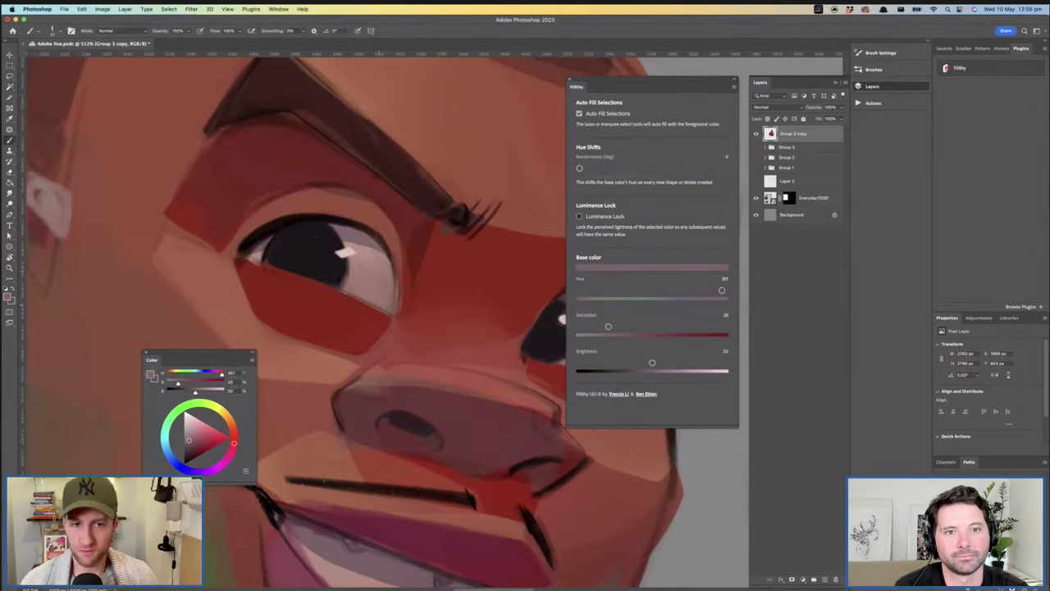
{"action": "left_click", "coordinate": [380, 264], "text": "alt"}
{"action": "key", "text": "z"}
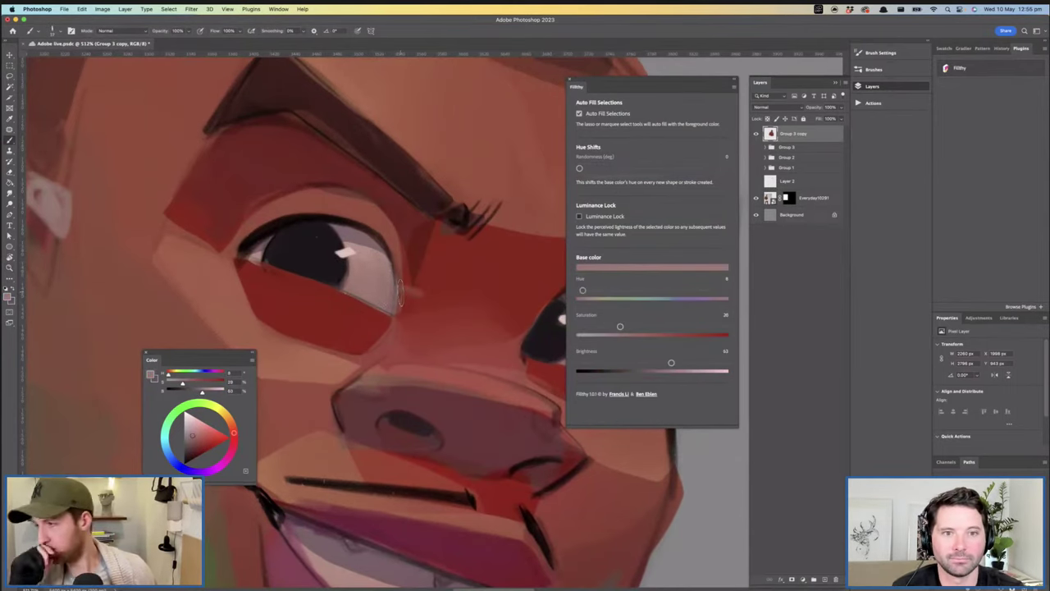
{"action": "mouse_move", "coordinate": [462, 348]}
{"action": "left_mouse_down"}
{"action": "mouse_move", "coordinate": [448, 326]}
{"action": "mouse_move", "coordinate": [476, 331]}
{"action": "left_mouse_up"}
{"action": "left_click", "coordinate": [422, 289], "text": "alt"}
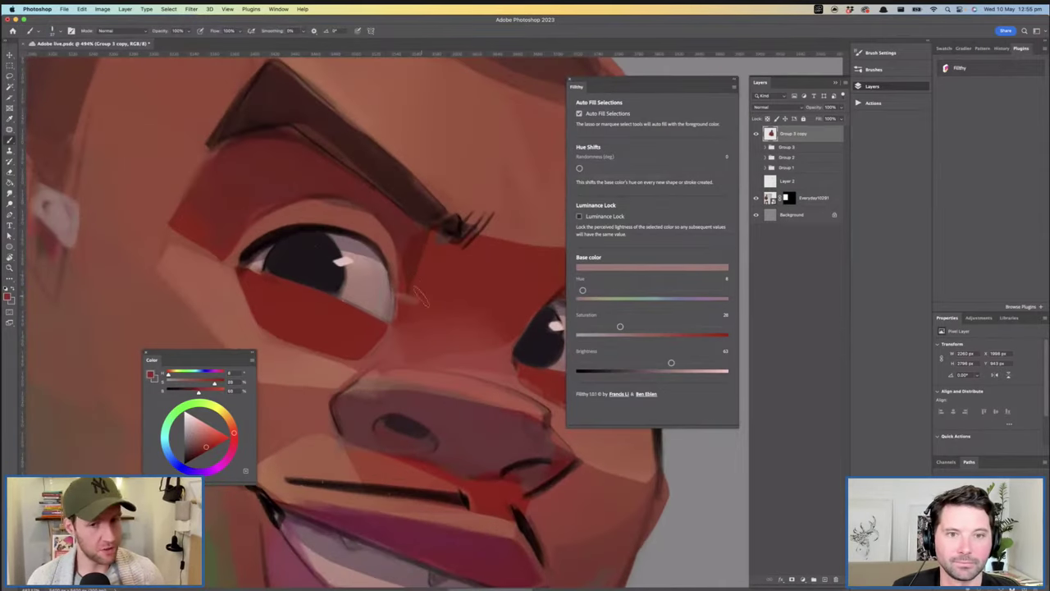
{"action": "left_click", "coordinate": [402, 320], "text": "alt"}
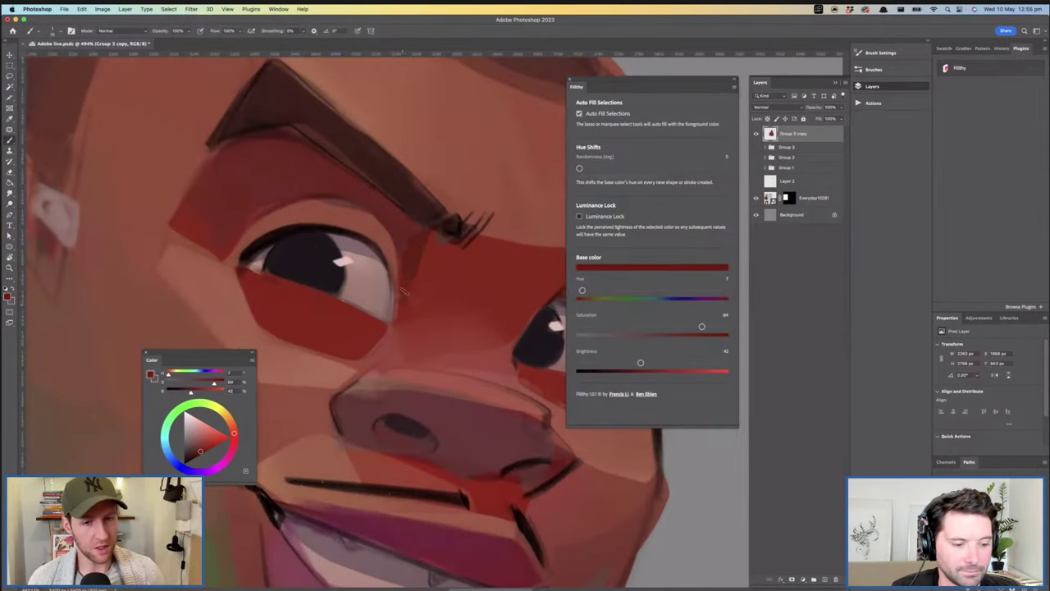
Blend the near upper eyelid and its crease into the red eye socket with sampled red-brown tones
{"action": "key", "text": "z"}
{"action": "left_click_drag", "start_coordinate": [461, 329], "coordinate": [408, 274]}
{"action": "key", "text": "super+z"}
{"action": "key", "text": "b"}
{"action": "left_click", "coordinate": [370, 247], "text": "alt"}
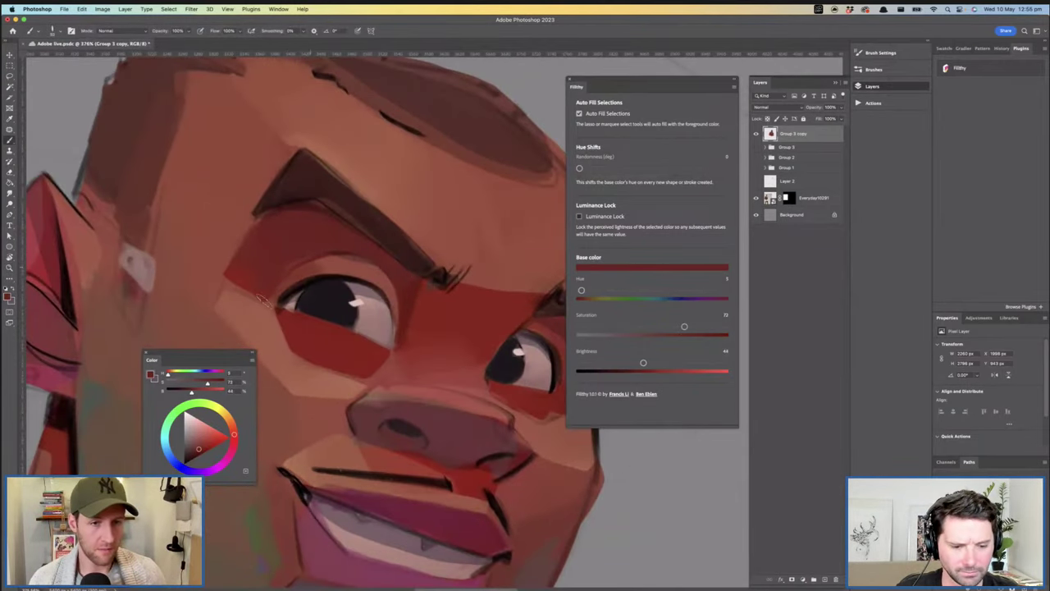
{"action": "left_click", "coordinate": [304, 257], "text": "alt"}
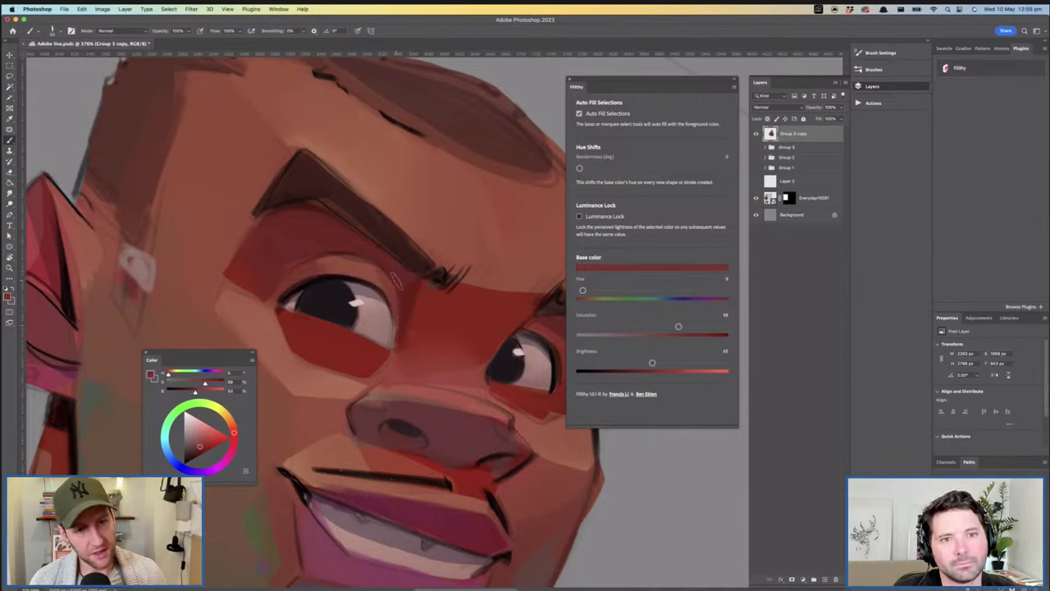
{"action": "left_click", "coordinate": [382, 277], "text": "alt"}
{"action": "left_click", "coordinate": [310, 267], "text": "alt"}
{"action": "left_click", "coordinate": [333, 266], "text": "alt"}
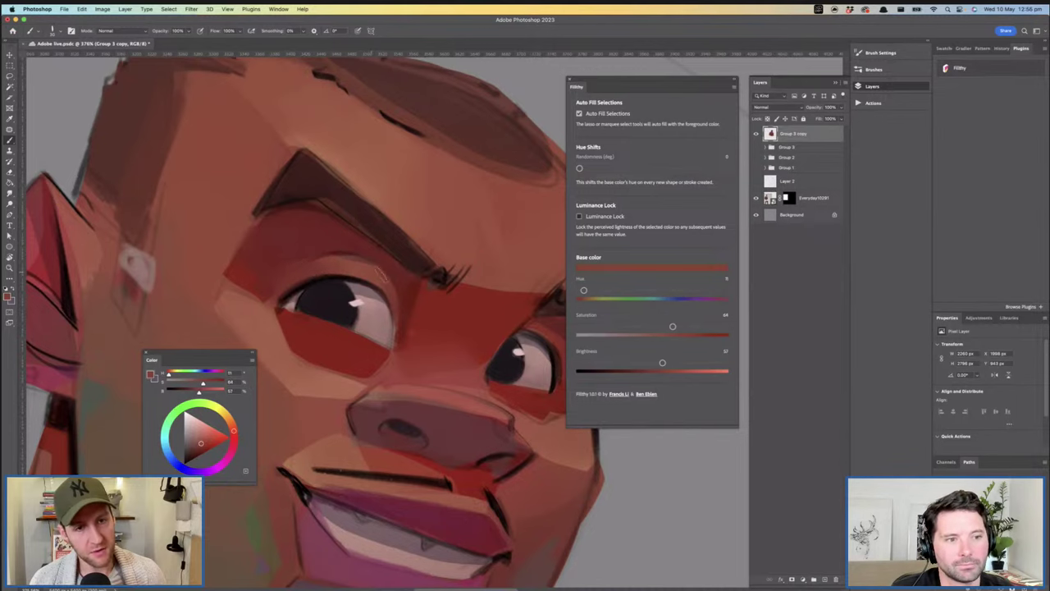
Choose a light salmon with hue 12, saturation 42 and brightness 81 and paint a highlight on the near upper eyelid
{"action": "mouse_move", "coordinate": [350, 271]}
{"action": "left_mouse_down"}
{"action": "mouse_move", "coordinate": [380, 269]}
{"action": "mouse_move", "coordinate": [342, 268]}
{"action": "mouse_move", "coordinate": [351, 270]}
{"action": "left_mouse_up"}
{"action": "left_click", "coordinate": [363, 265], "text": "alt"}
{"action": "left_click", "coordinate": [199, 430]}
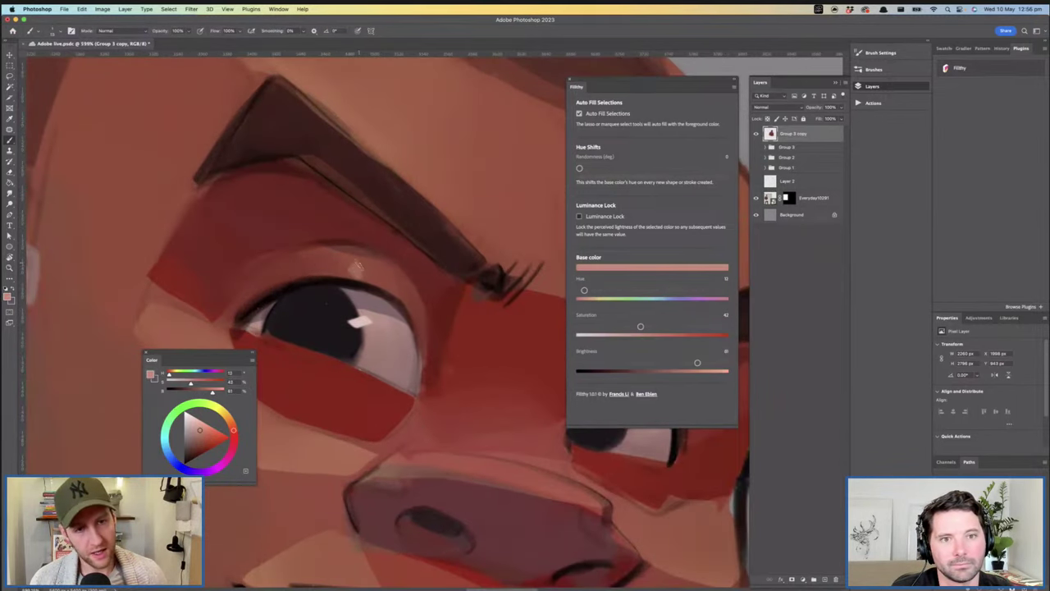
{"action": "left_click_drag", "start_coordinate": [402, 320], "coordinate": [304, 325]}
{"action": "left_click_drag", "start_coordinate": [438, 349], "coordinate": [411, 345]}
{"action": "left_click_drag", "start_coordinate": [367, 317], "coordinate": [451, 302]}
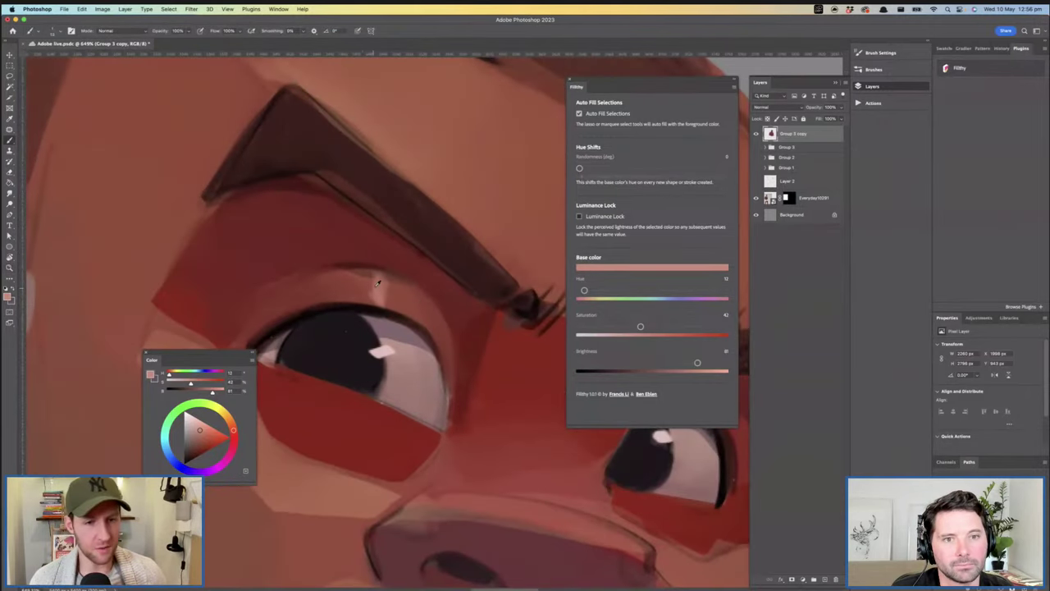
Blend the eyelid highlight into the surrounding lid with sampled intermediate salmon and orange-brown tones
{"action": "left_click", "coordinate": [375, 281], "text": "alt"}
{"action": "left_click", "coordinate": [388, 291], "text": "alt"}
{"action": "left_click", "coordinate": [370, 281], "text": "alt"}
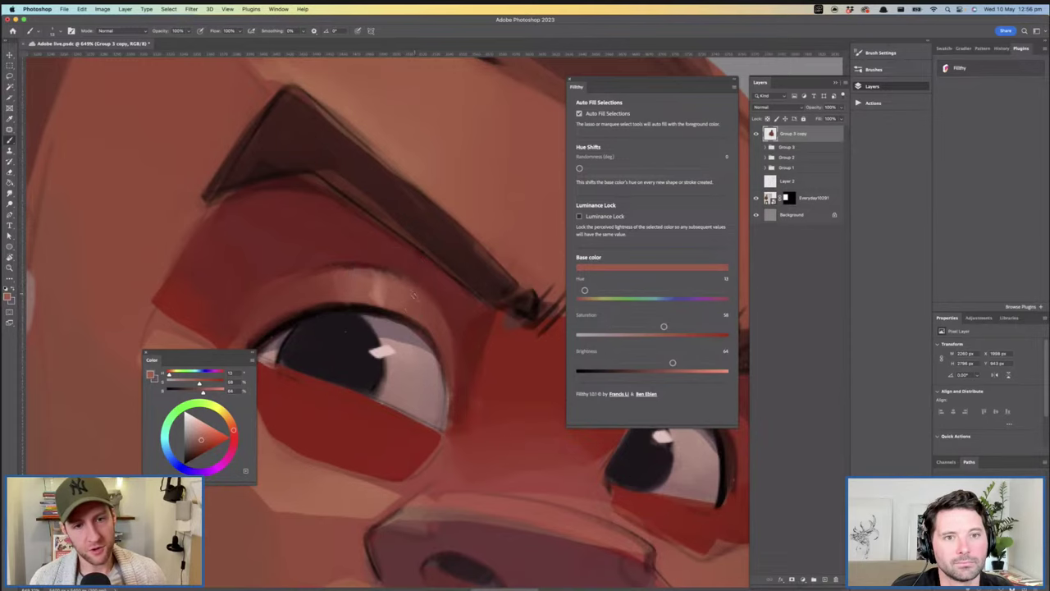
{"action": "mouse_move", "coordinate": [413, 295]}
{"action": "left_mouse_down"}
{"action": "mouse_move", "coordinate": [381, 308]}
{"action": "mouse_move", "coordinate": [415, 314]}
{"action": "left_mouse_up"}
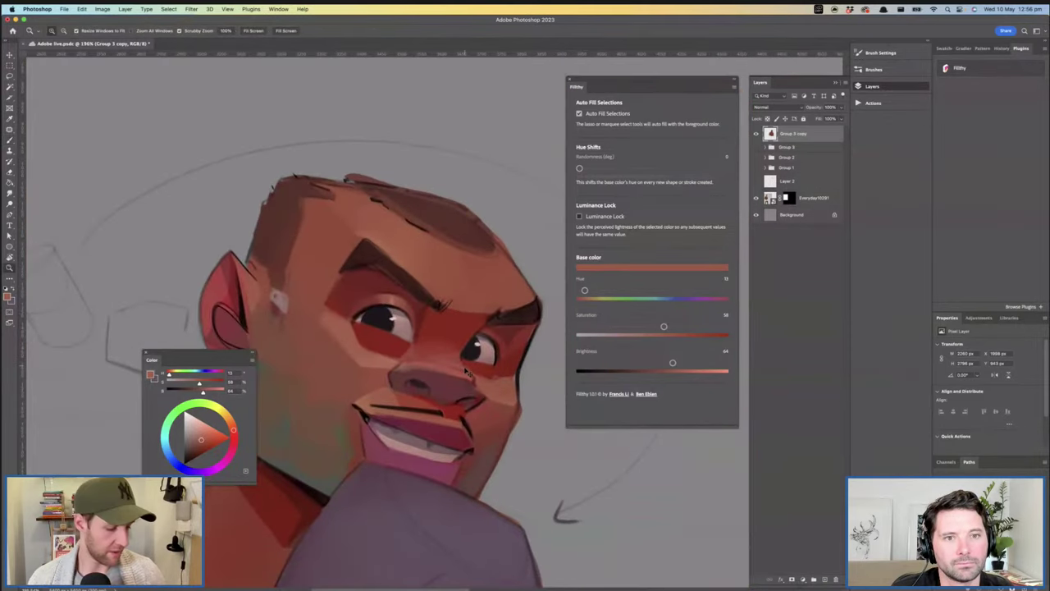
Flip the canvas view horizontally and add light salmon strokes, sampled from the eyelid, to the forehead above the near eyebrow
{"action": "key", "text": "h"}
{"action": "left_click_drag", "start_coordinate": [485, 347], "coordinate": [420, 297]}
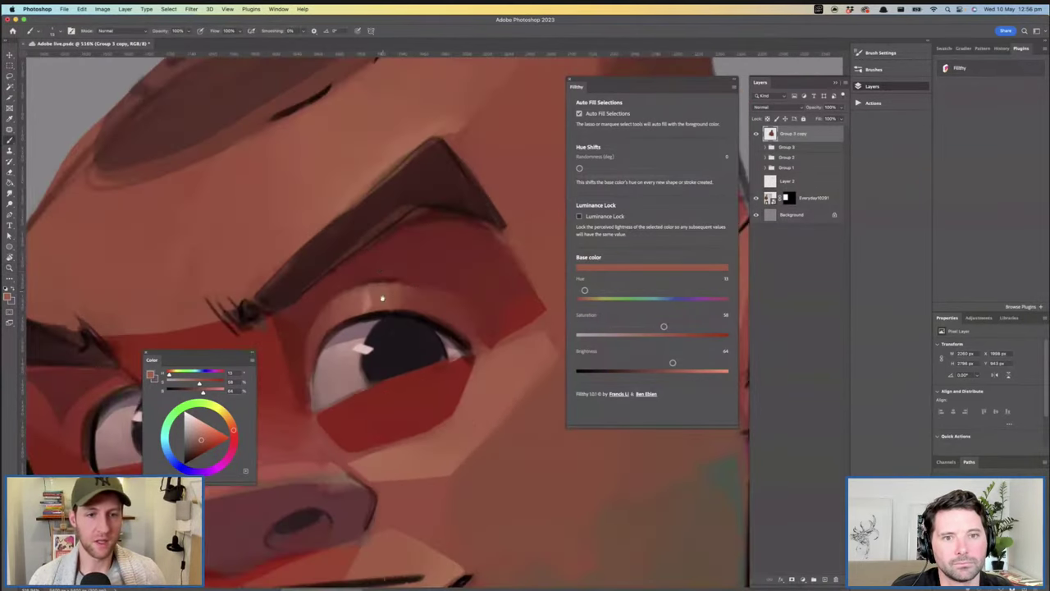
{"action": "scroll", "coordinate": [381, 298], "scroll_direction": "up", "scroll_amount": 3}
{"action": "left_click", "coordinate": [420, 243], "text": "alt"}
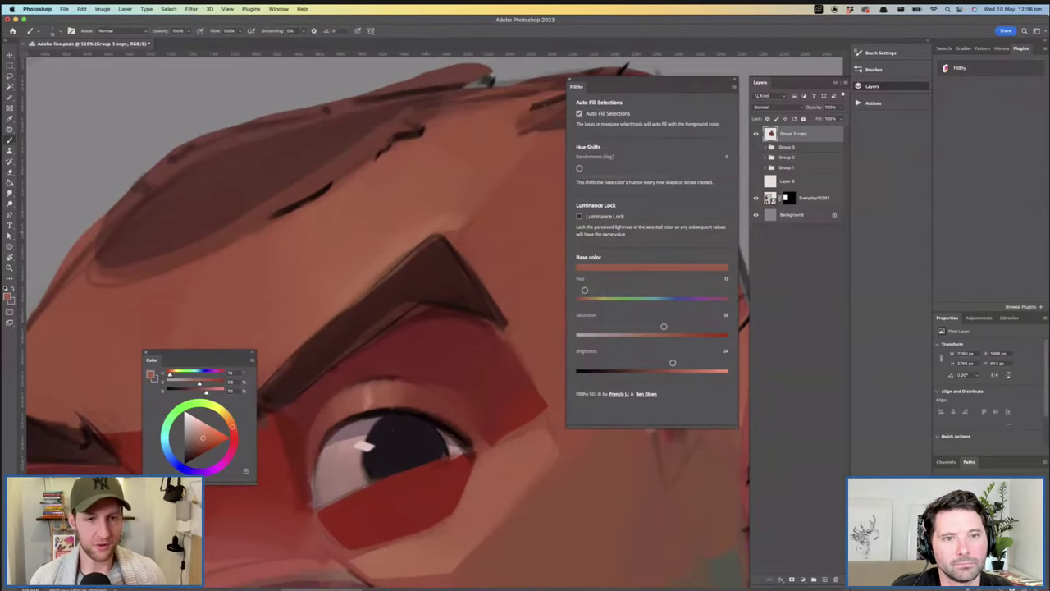
{"action": "left_click", "coordinate": [371, 399], "text": "alt"}
{"action": "mouse_move", "coordinate": [450, 220]}
{"action": "left_mouse_down"}
{"action": "mouse_move", "coordinate": [390, 266]}
{"action": "mouse_move", "coordinate": [427, 205]}
{"action": "left_mouse_up"}
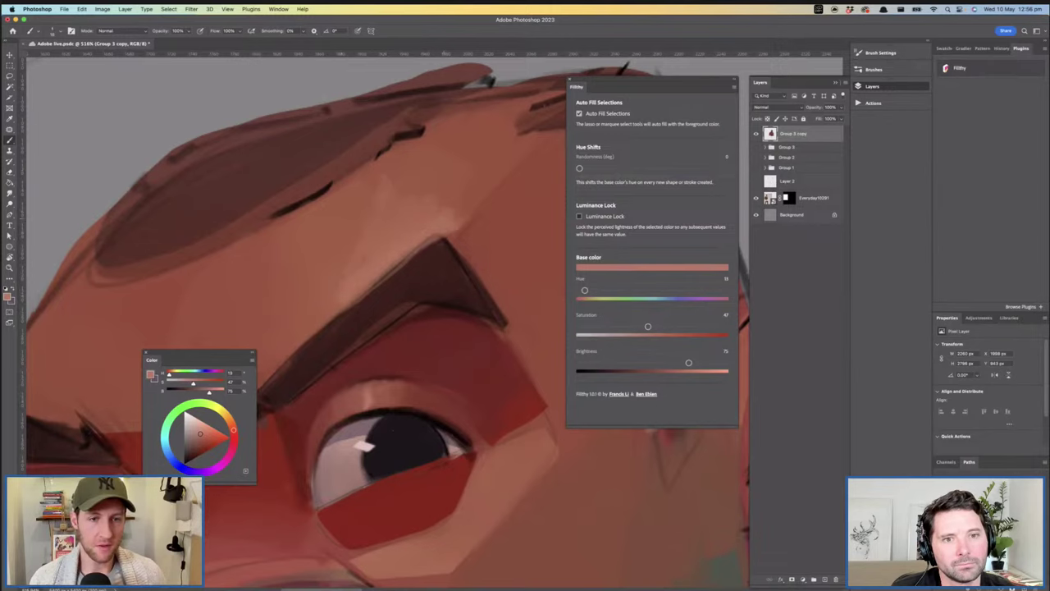
Soften the new forehead highlight above the near eyebrow into the hairline plane with sampled orange-brown tones
{"action": "key", "text": "z"}
{"action": "left_click_drag", "start_coordinate": [430, 223], "coordinate": [448, 246]}
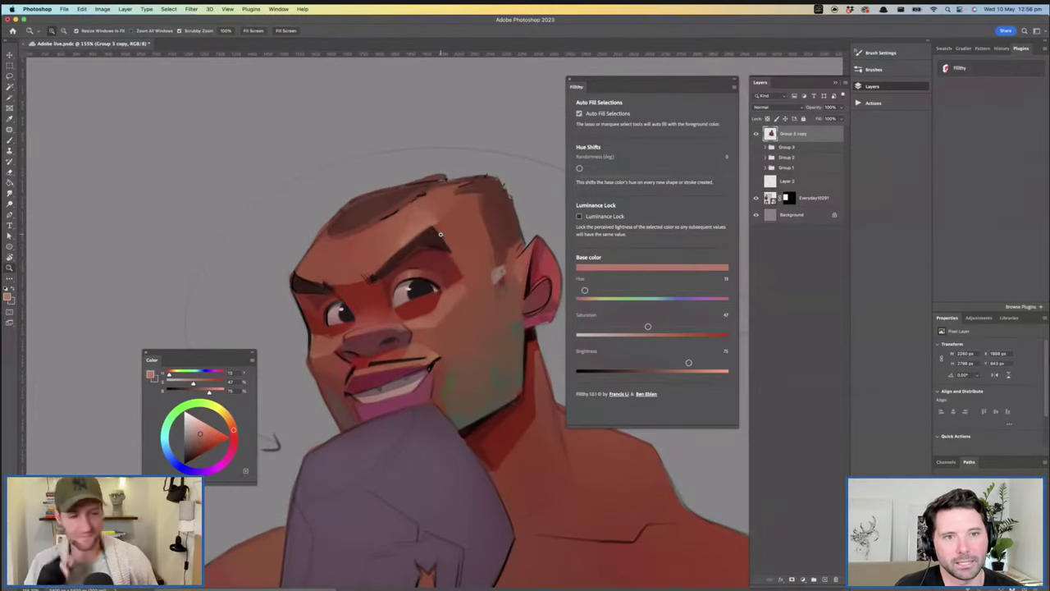
{"action": "left_click_drag", "start_coordinate": [413, 224], "coordinate": [439, 225]}
{"action": "key", "text": "b"}
{"action": "left_click", "coordinate": [418, 189], "text": "alt"}
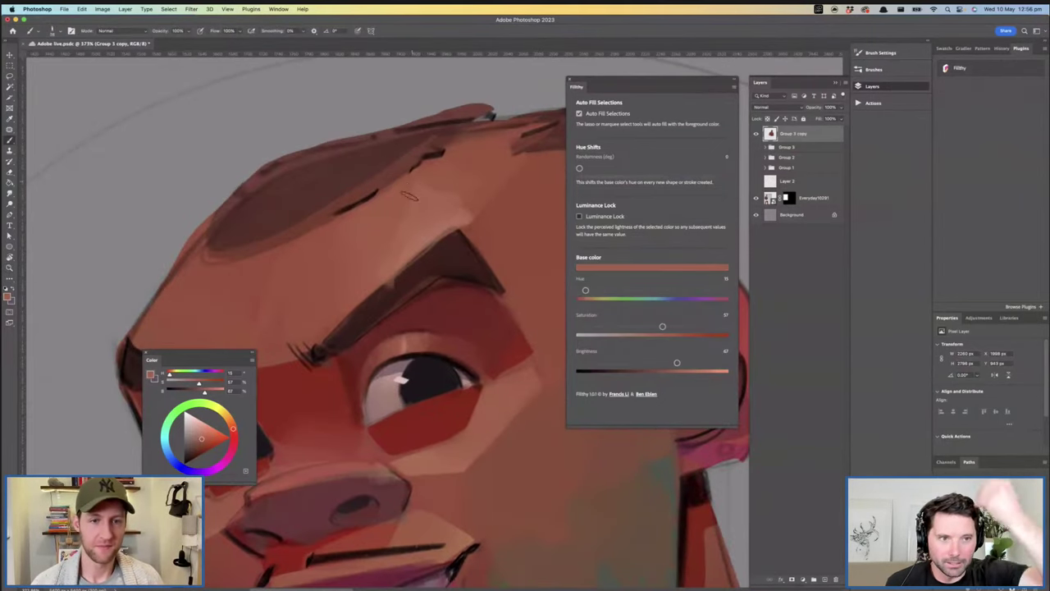
{"action": "left_click", "coordinate": [411, 195], "text": "alt"}
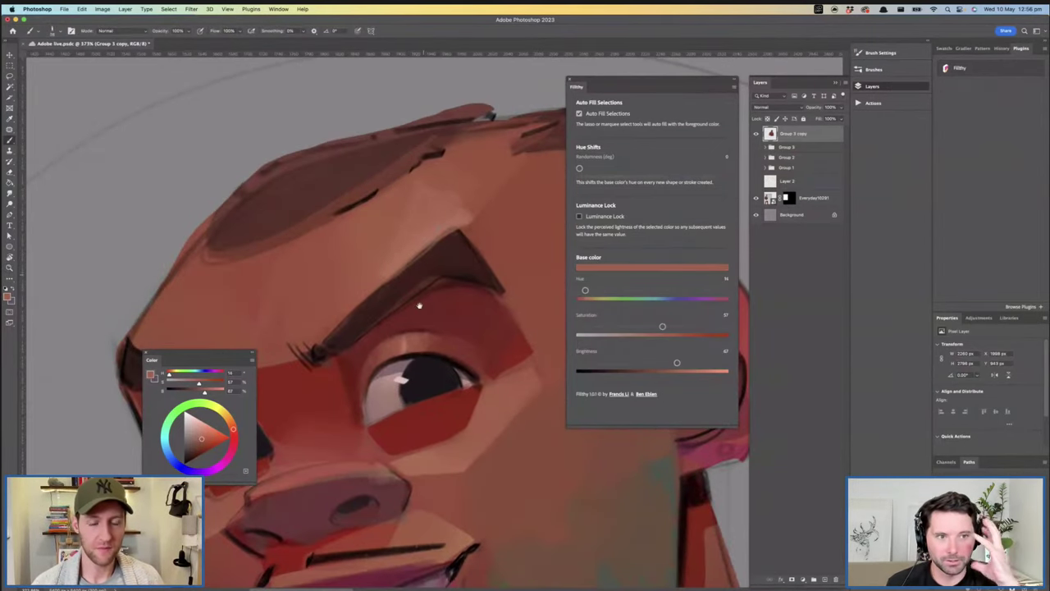
Touch up the near eye's catchlight beside the iris with pale pink sampled from the existing glint
{"action": "scroll", "coordinate": [420, 243], "scroll_direction": "up", "scroll_amount": 2}
{"action": "left_click", "coordinate": [404, 280], "text": "alt"}
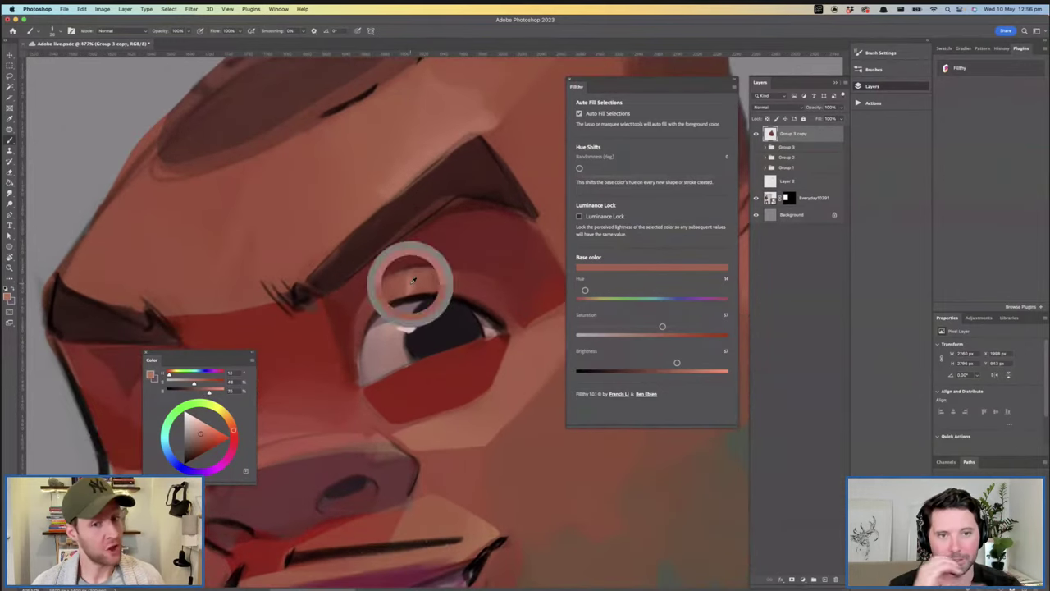
{"action": "left_click", "coordinate": [407, 328], "text": "alt"}
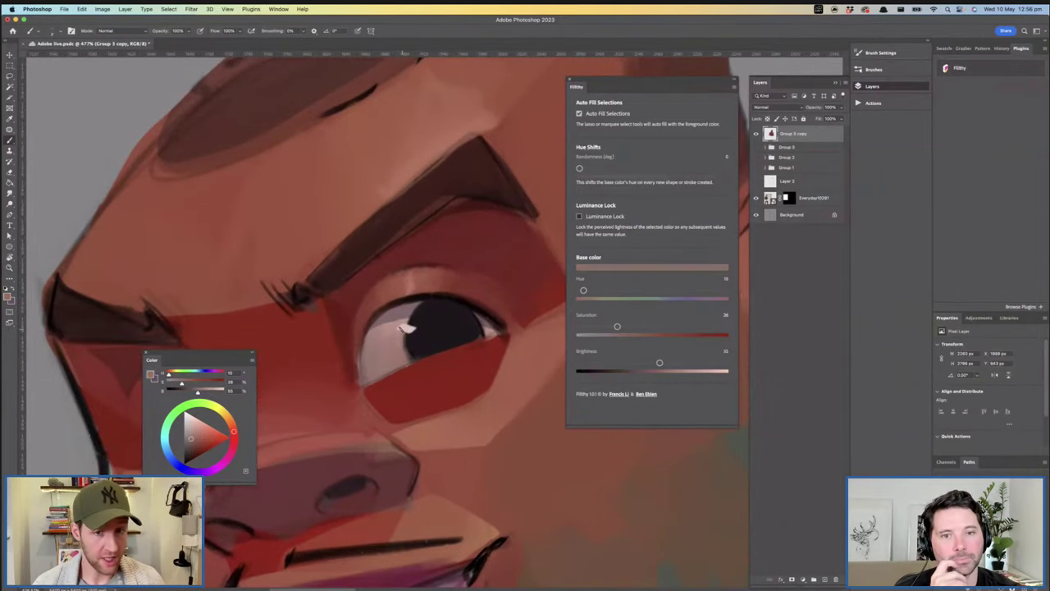
{"action": "left_click", "coordinate": [408, 328], "text": "alt"}
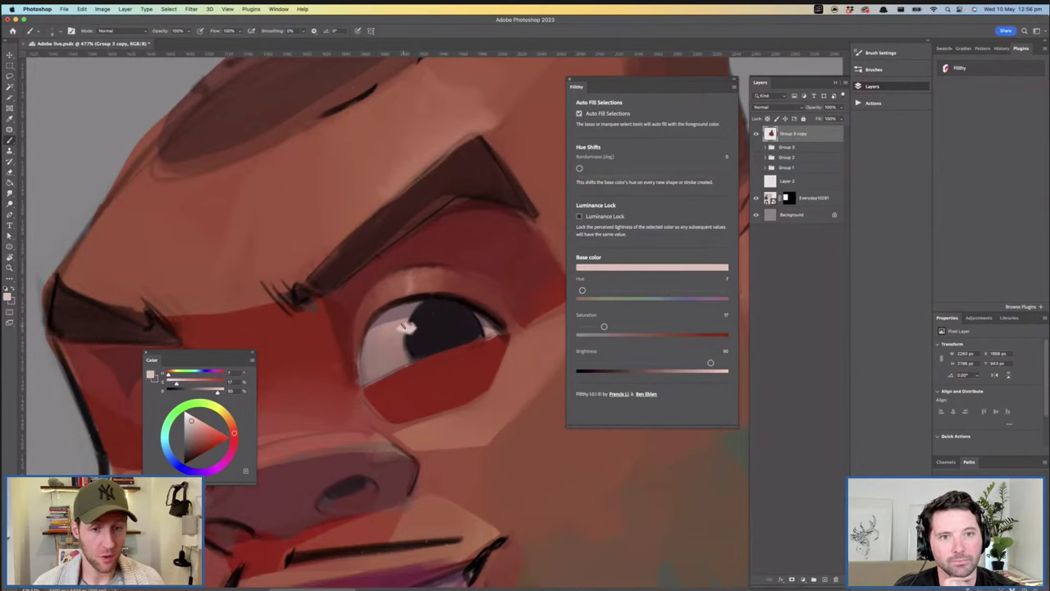
Blend the highlight above the near eyebrow's peak into the neighbouring forehead planes with sampled salmon and orange-brown tones
{"action": "key", "text": "z"}
{"action": "mouse_move", "coordinate": [445, 288]}
{"action": "left_mouse_down"}
{"action": "mouse_move", "coordinate": [424, 285]}
{"action": "mouse_move", "coordinate": [452, 296]}
{"action": "mouse_move", "coordinate": [443, 402]}
{"action": "left_mouse_up"}
{"action": "key", "text": "b"}
{"action": "left_click", "coordinate": [448, 169], "text": "alt"}
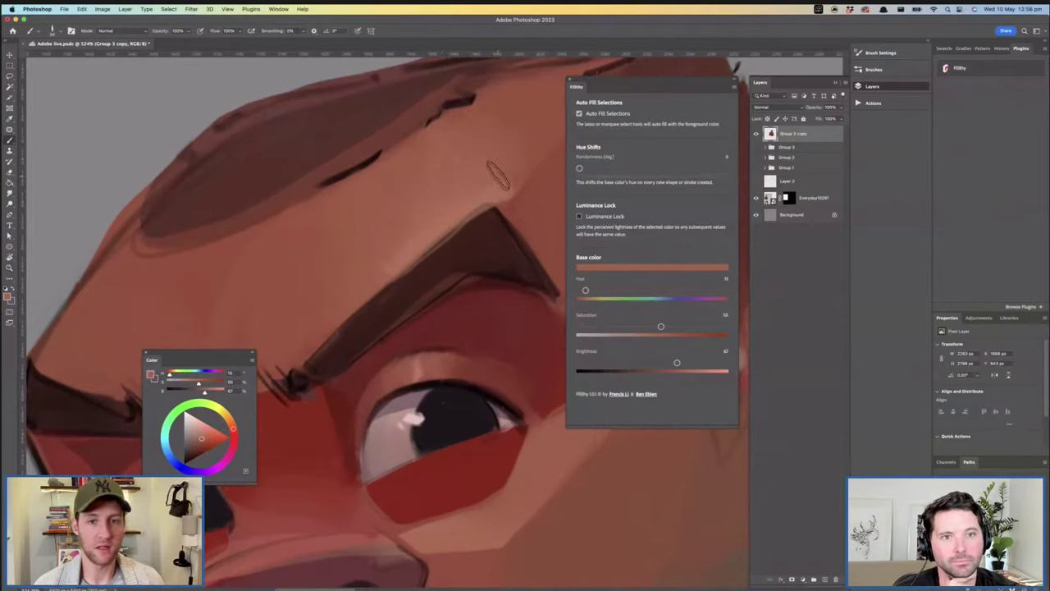
{"action": "left_click", "coordinate": [402, 213], "text": "alt"}
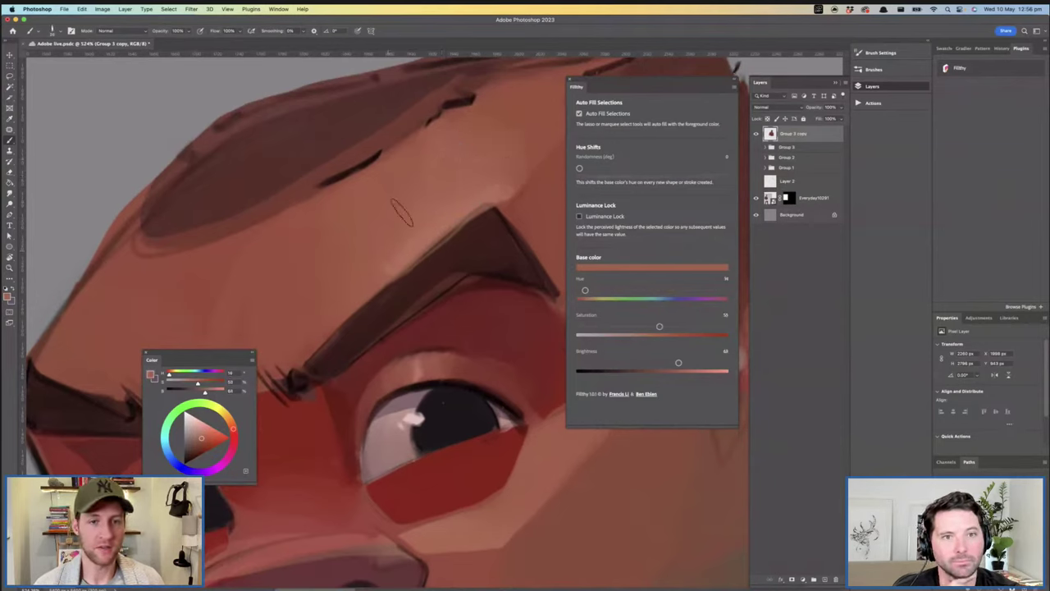
{"action": "left_click", "coordinate": [473, 206], "text": "alt"}
{"action": "mouse_move", "coordinate": [469, 219]}
{"action": "left_mouse_down"}
{"action": "mouse_move", "coordinate": [445, 246]}
{"action": "mouse_move", "coordinate": [464, 243]}
{"action": "mouse_move", "coordinate": [443, 262]}
{"action": "mouse_move", "coordinate": [448, 272]}
{"action": "left_mouse_up"}
{"action": "left_click_drag", "start_coordinate": [517, 238], "coordinate": [431, 206]}
{"action": "left_click_drag", "start_coordinate": [459, 271], "coordinate": [497, 257]}
{"action": "left_click_drag", "start_coordinate": [469, 291], "coordinate": [465, 286]}
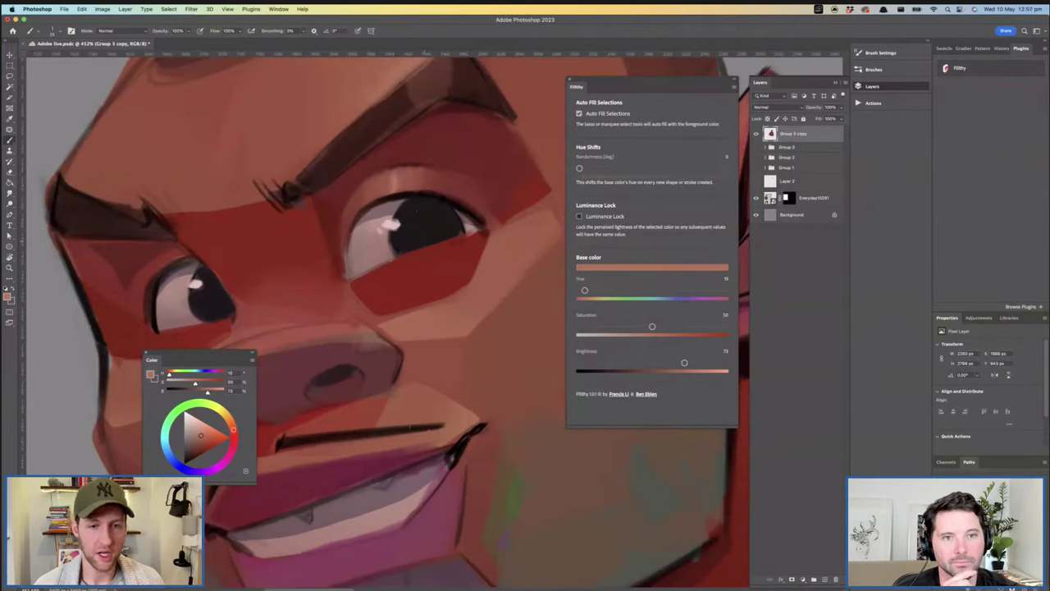
Lighten the cheekbone plane under the near eye with salmon sampled from the eyelid and soften its lower edge with sampled cheek tones
{"action": "left_click", "coordinate": [396, 178], "text": "alt"}
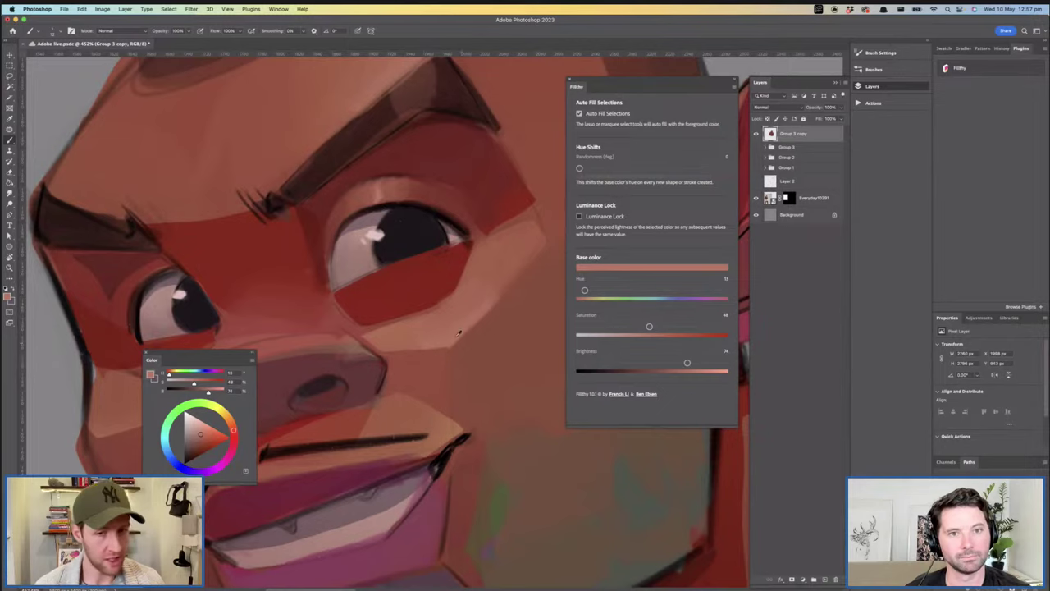
{"action": "left_click", "coordinate": [464, 328], "text": "alt"}
{"action": "left_click_drag", "start_coordinate": [416, 348], "coordinate": [459, 339]}
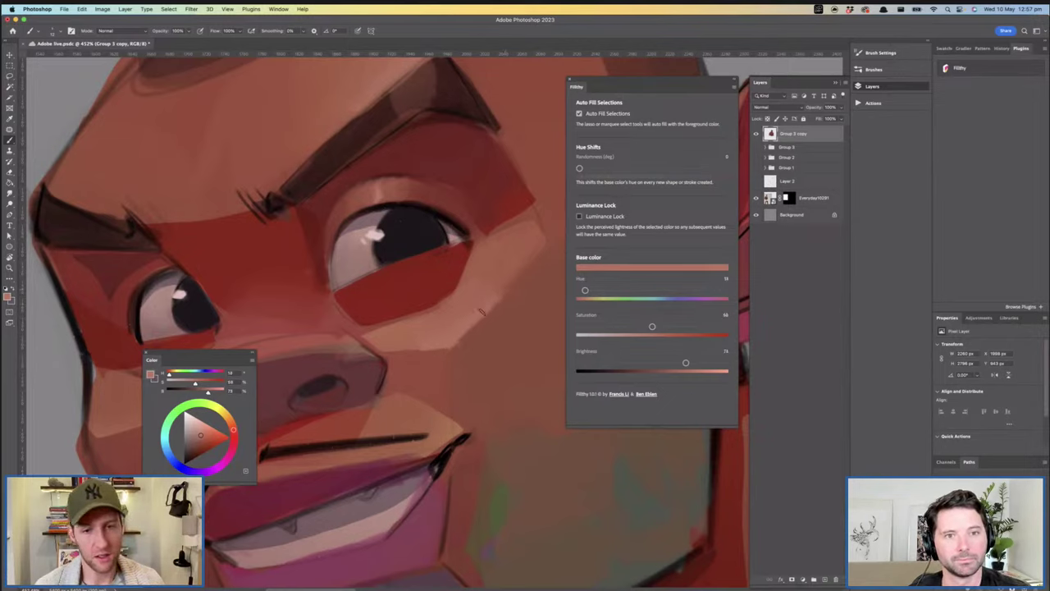
Refine the edge of the light cheek plane beneath the larger eye with skin tones sampled from the surrounding cheek
{"action": "mouse_move", "coordinate": [520, 263]}
{"action": "left_mouse_down"}
{"action": "mouse_move", "coordinate": [464, 330]}
{"action": "mouse_move", "coordinate": [478, 284]}
{"action": "left_mouse_up"}
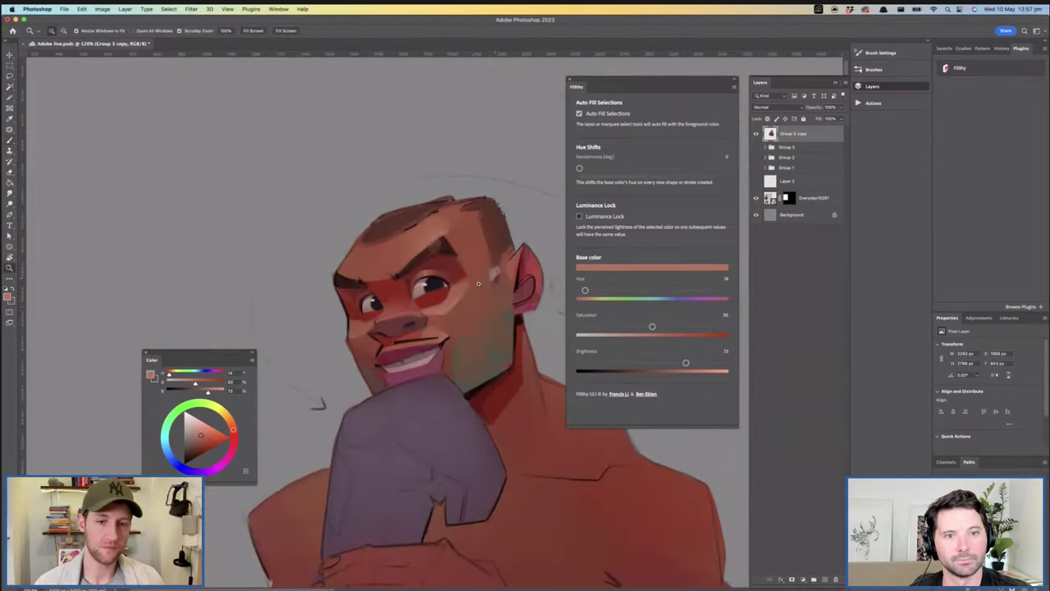
{"action": "left_click", "coordinate": [478, 283]}
{"action": "key", "text": "b"}
{"action": "left_click", "coordinate": [481, 276], "text": "alt"}
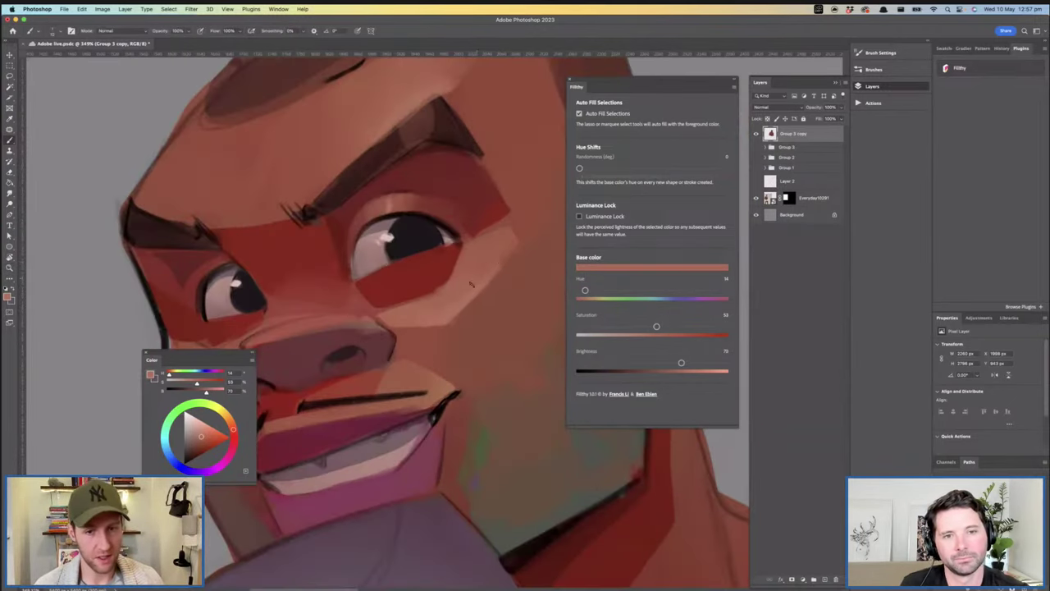
{"action": "left_click", "coordinate": [504, 263], "text": "alt"}
{"action": "left_click", "coordinate": [485, 284], "text": "alt"}
{"action": "left_click", "coordinate": [451, 313], "text": "alt"}
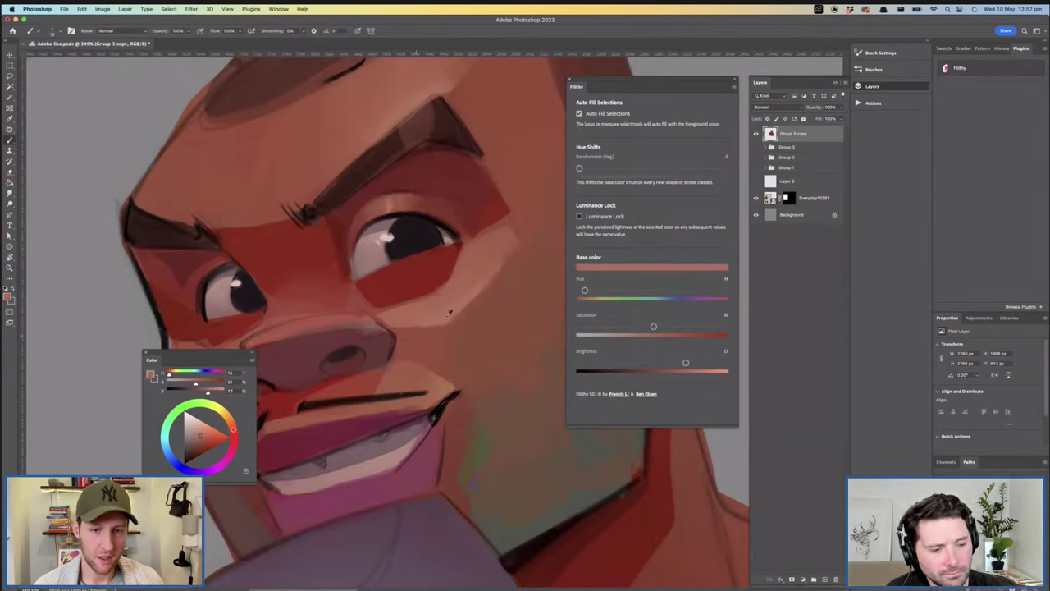
Choose a lighter, less saturated skin tone and add highlights to the cheek plane's lower edge and the eye's inner corner
{"action": "left_click", "coordinate": [197, 430]}
{"action": "left_click_drag", "start_coordinate": [449, 315], "coordinate": [448, 315]}
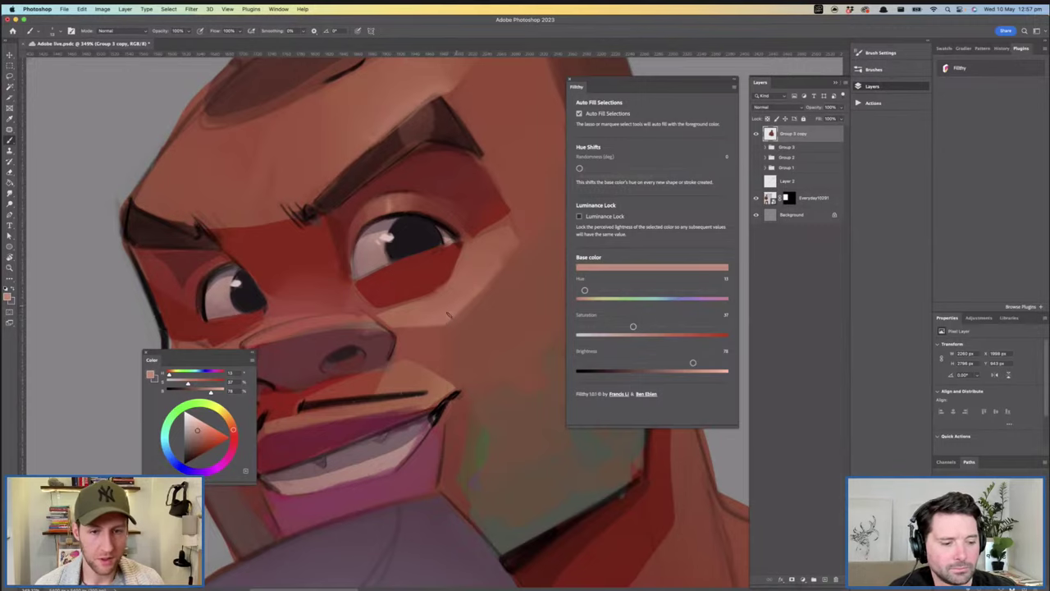
{"action": "left_click_drag", "start_coordinate": [353, 284], "coordinate": [361, 306]}
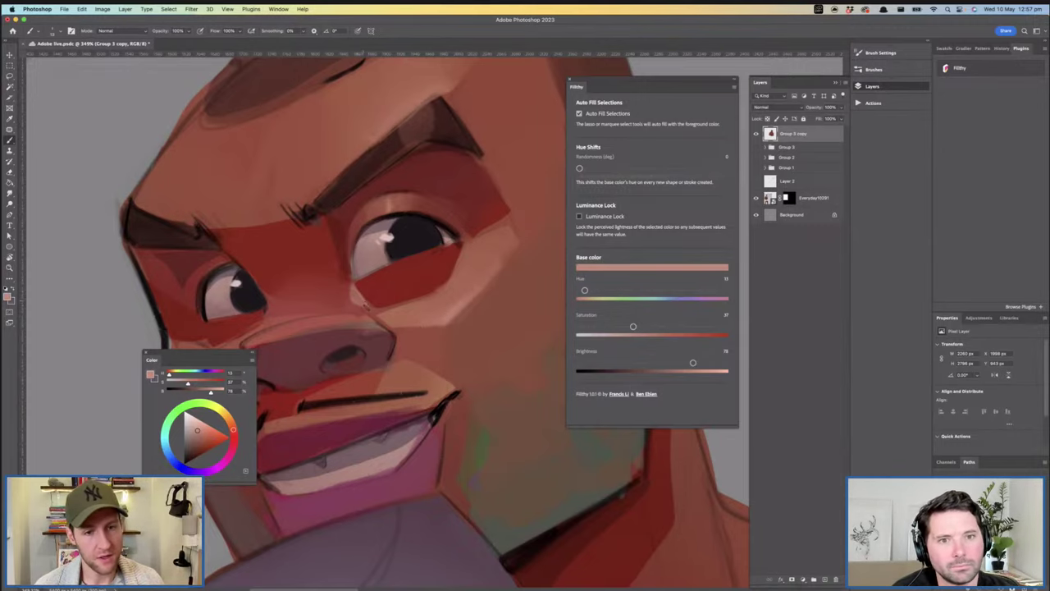
{"action": "left_click_drag", "start_coordinate": [467, 302], "coordinate": [461, 407]}
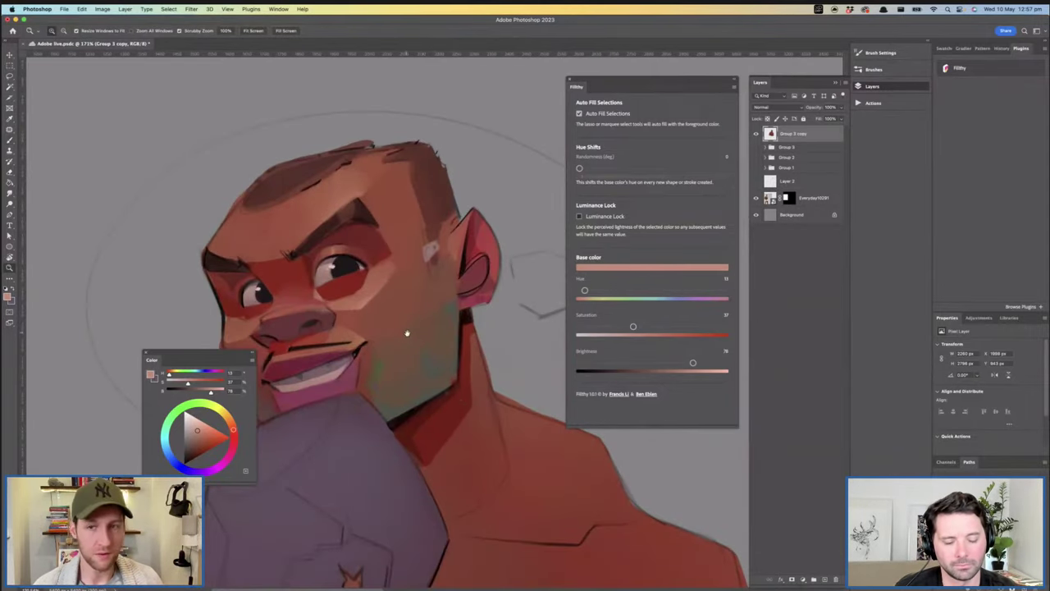
Refine the inner end of the larger eye's brow with dark browns sampled from the eyebrow
{"action": "left_click_drag", "start_coordinate": [407, 333], "coordinate": [423, 339]}
{"action": "left_click_drag", "start_coordinate": [353, 312], "coordinate": [423, 323]}
{"action": "key", "text": "b"}
{"action": "left_click", "coordinate": [347, 169], "text": "alt"}
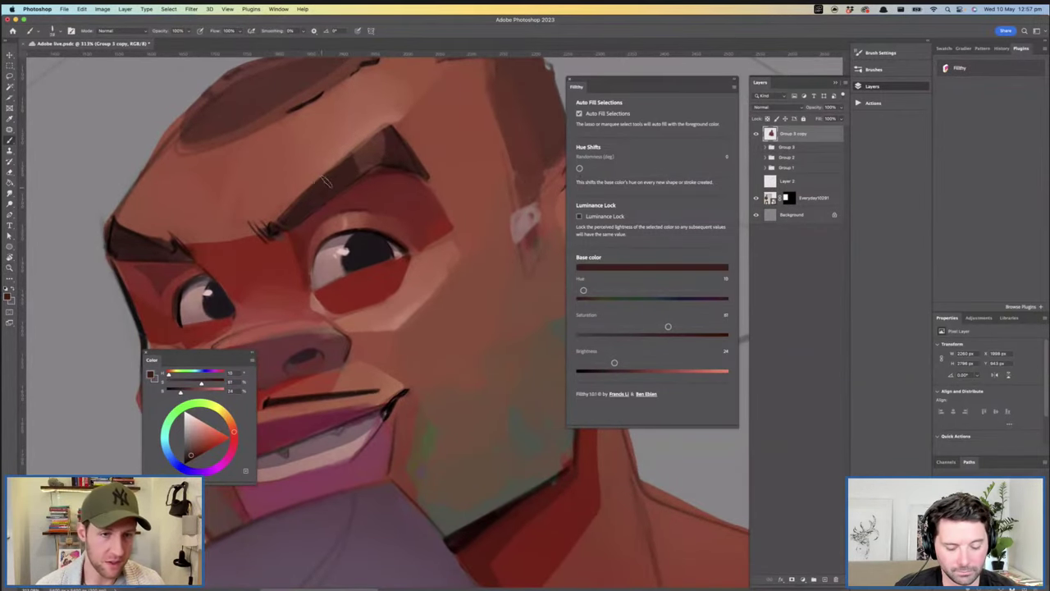
{"action": "left_click", "coordinate": [278, 222], "text": "alt"}
{"action": "left_click_drag", "start_coordinate": [413, 260], "coordinate": [352, 260]}
{"action": "left_click_drag", "start_coordinate": [302, 236], "coordinate": [319, 235]}
Paint out the stray hair strokes at the brow's inner end with sampled red and forehead skin tones
{"action": "left_click", "coordinate": [320, 237], "text": "alt"}
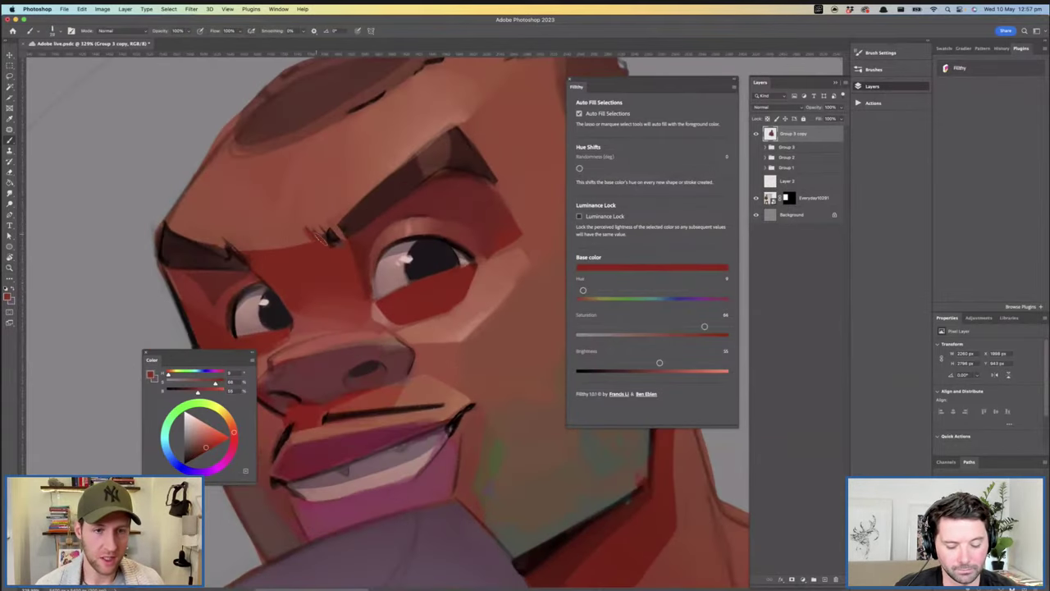
{"action": "left_click", "coordinate": [247, 240], "text": "alt"}
{"action": "mouse_move", "coordinate": [249, 242]}
{"action": "left_mouse_down"}
{"action": "mouse_move", "coordinate": [297, 229]}
{"action": "mouse_move", "coordinate": [249, 241]}
{"action": "mouse_move", "coordinate": [274, 250]}
{"action": "left_mouse_up"}
{"action": "left_click_drag", "start_coordinate": [415, 258], "coordinate": [382, 269]}
{"action": "left_click_drag", "start_coordinate": [420, 239], "coordinate": [453, 234]}
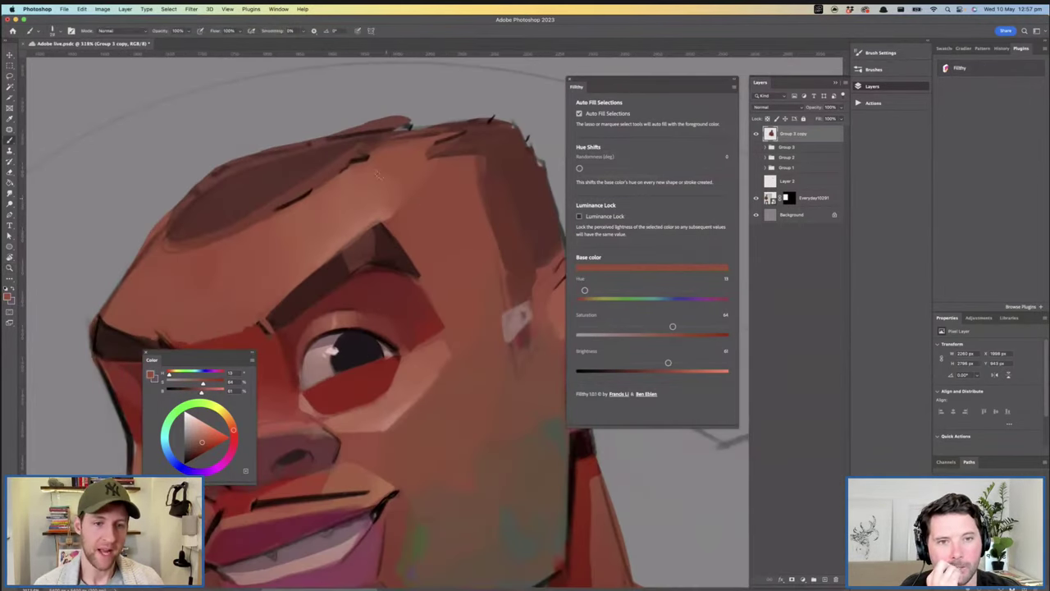
Refine the hairline along the top of the forehead with sampled hair brown and forehead skin colours
{"action": "left_click", "coordinate": [415, 178], "text": "alt"}
{"action": "left_click", "coordinate": [325, 162], "text": "alt"}
{"action": "mouse_move", "coordinate": [346, 163]}
{"action": "left_mouse_down"}
{"action": "mouse_move", "coordinate": [198, 233]}
{"action": "mouse_move", "coordinate": [292, 194]}
{"action": "mouse_move", "coordinate": [174, 243]}
{"action": "left_mouse_up"}
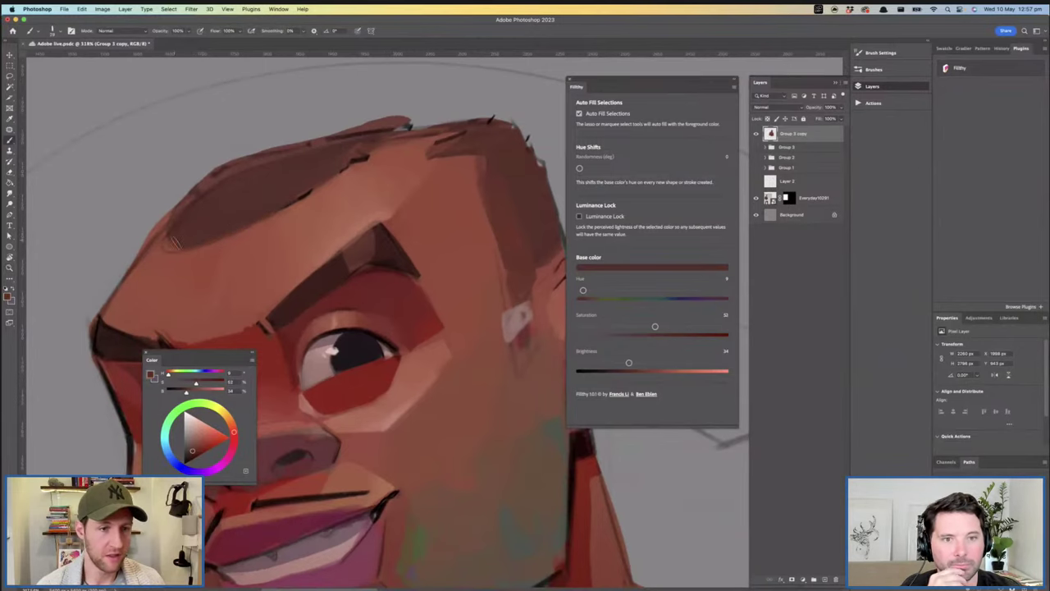
{"action": "left_click", "coordinate": [320, 176], "text": "alt"}
{"action": "left_click_drag", "start_coordinate": [402, 167], "coordinate": [373, 172]}
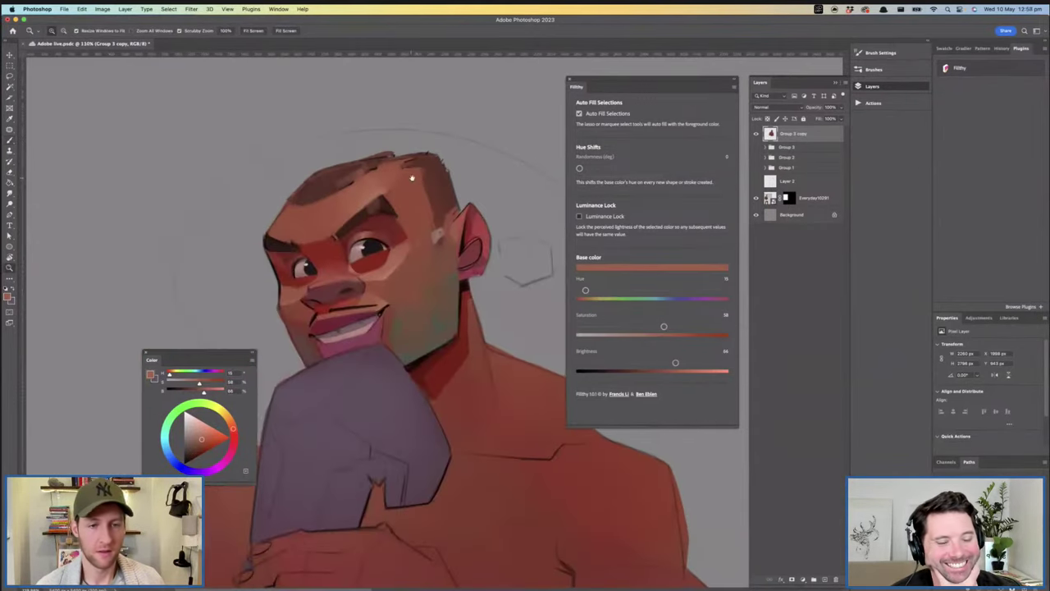
Touch up the red shadow between the eyebrows with its sampled colour and a 28 px brush
{"action": "left_click_drag", "start_coordinate": [328, 233], "coordinate": [356, 234]}
{"action": "key", "text": "b"}
{"action": "left_click", "coordinate": [328, 219], "text": "alt"}
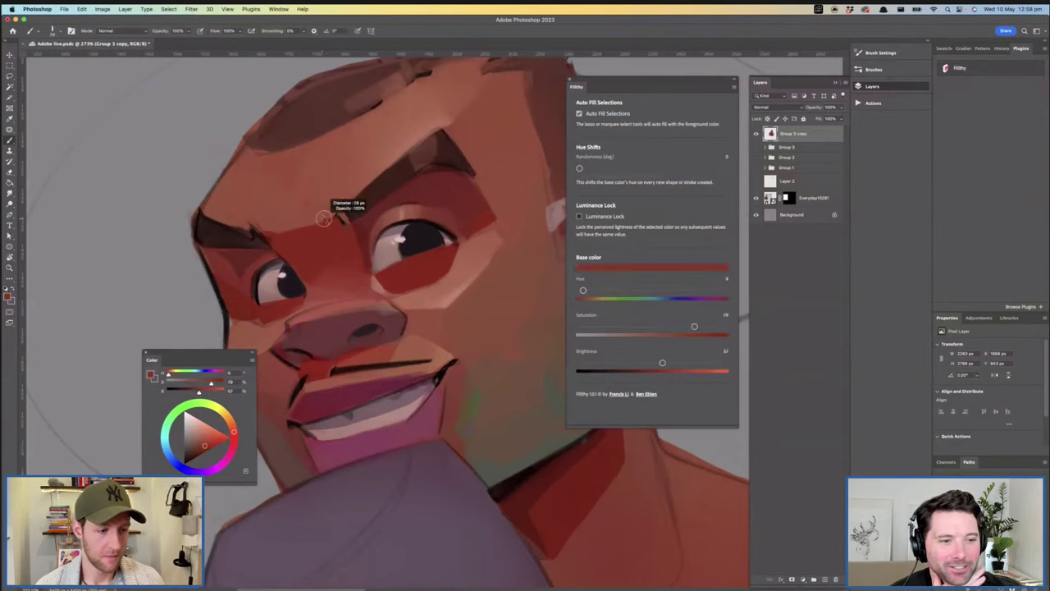
Examine the painted face as a whole and close up around the eyes
{"action": "key", "text": "z"}
{"action": "scroll", "coordinate": [411, 271], "scroll_direction": "down", "scroll_amount": 2}
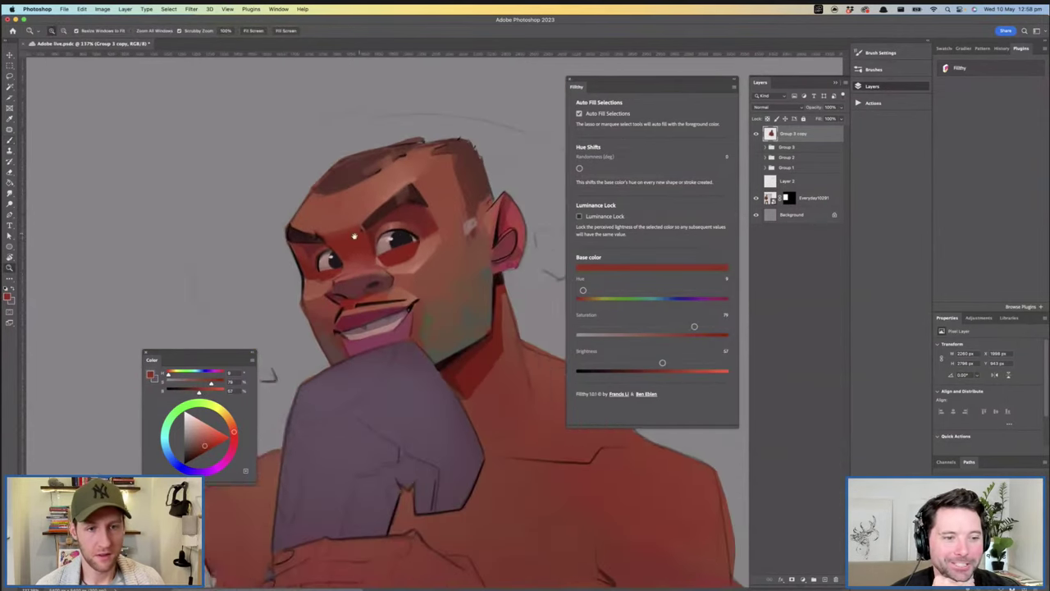
{"action": "scroll", "coordinate": [430, 286], "scroll_direction": "up", "scroll_amount": 1}
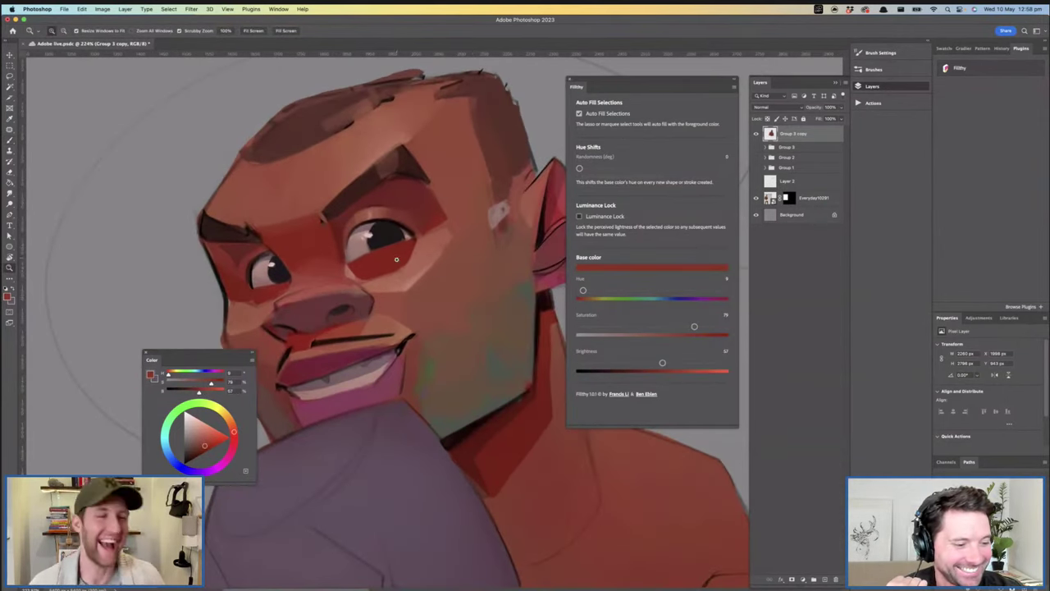
{"action": "scroll", "coordinate": [405, 281], "scroll_direction": "down", "scroll_amount": 2}
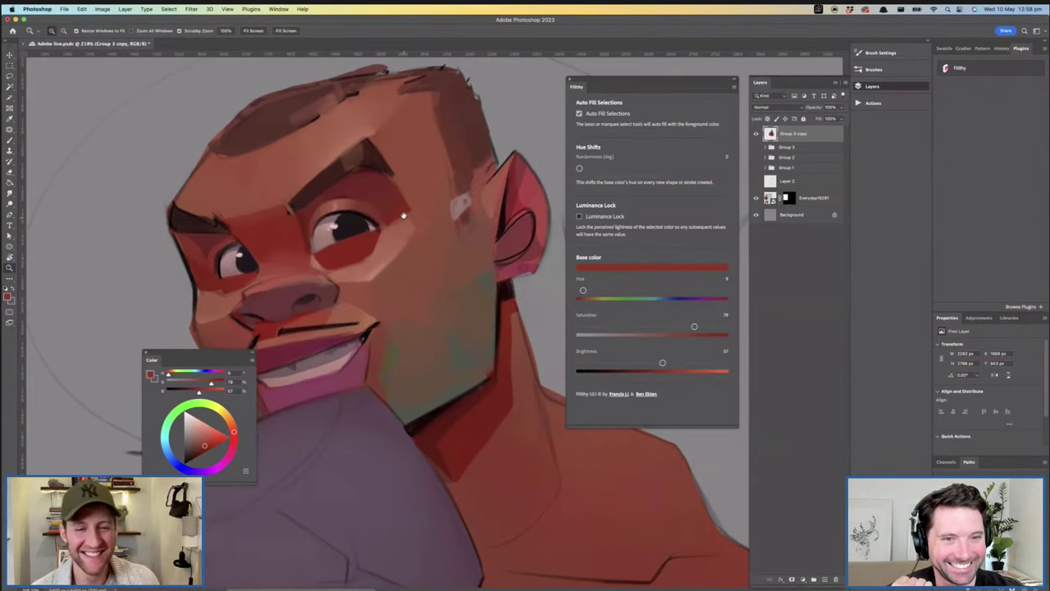
{"action": "scroll", "coordinate": [403, 215], "scroll_direction": "up", "scroll_amount": 3}
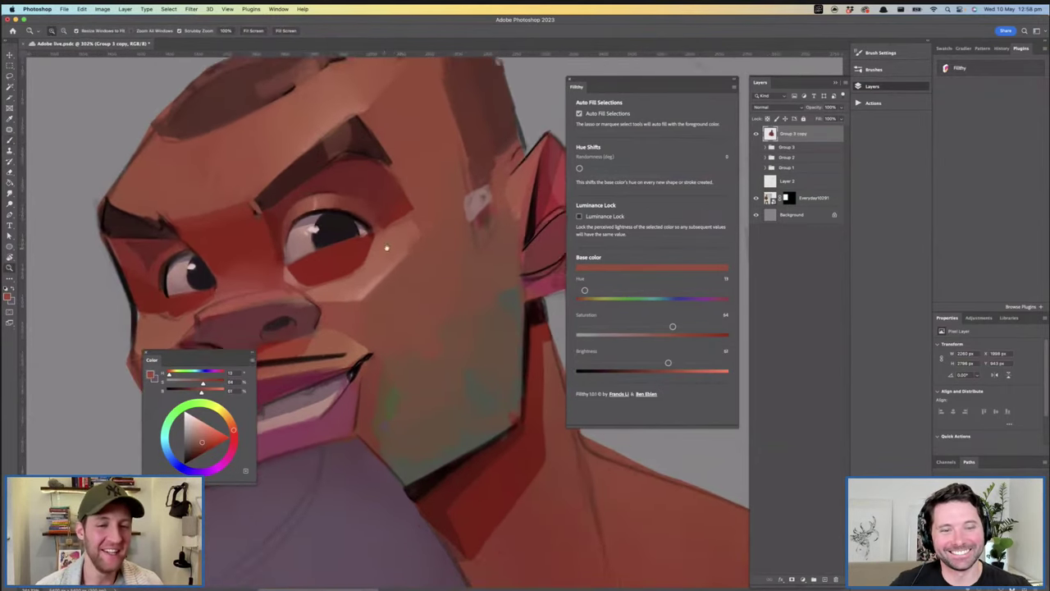
{"action": "scroll", "coordinate": [386, 247], "scroll_direction": "up", "scroll_amount": 2}
{"action": "key", "text": "b"}
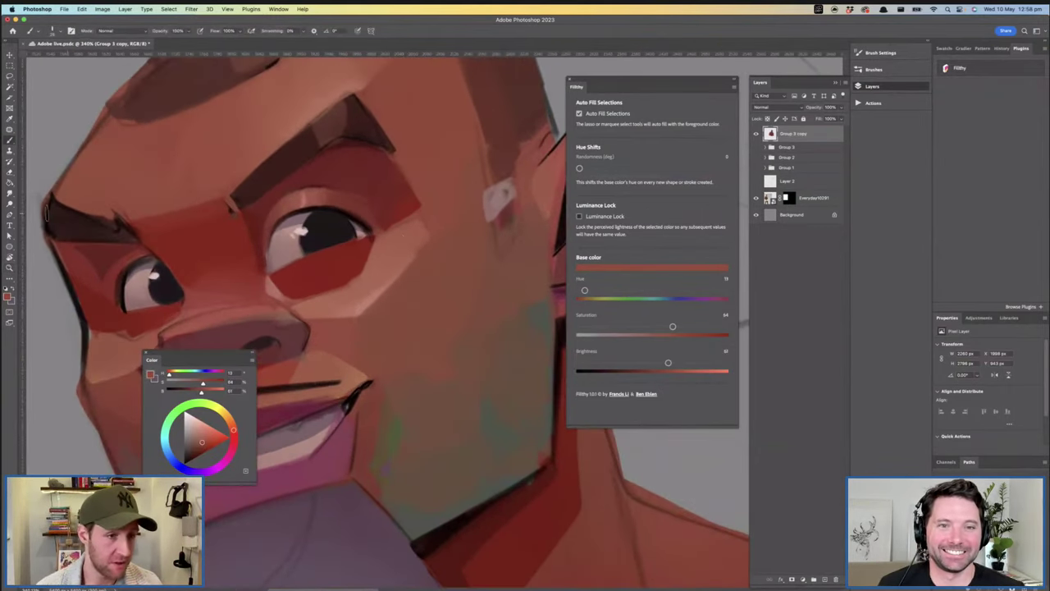
{"action": "left_click_drag", "start_coordinate": [307, 229], "coordinate": [332, 253]}
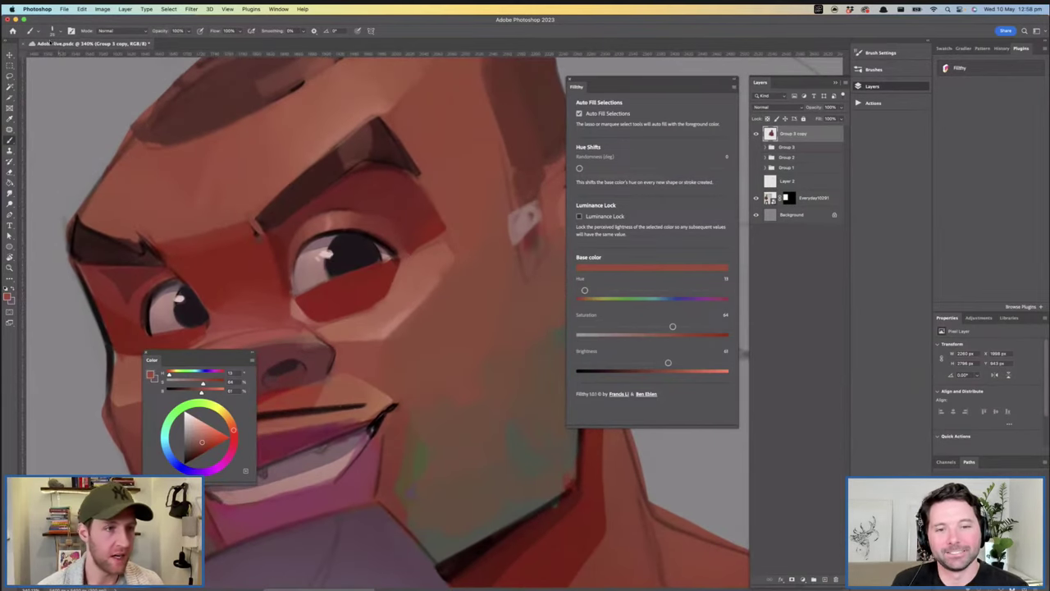
Browse the saved brush presets, including the megapack's Drawing Box set
{"action": "left_click", "coordinate": [52, 30]}
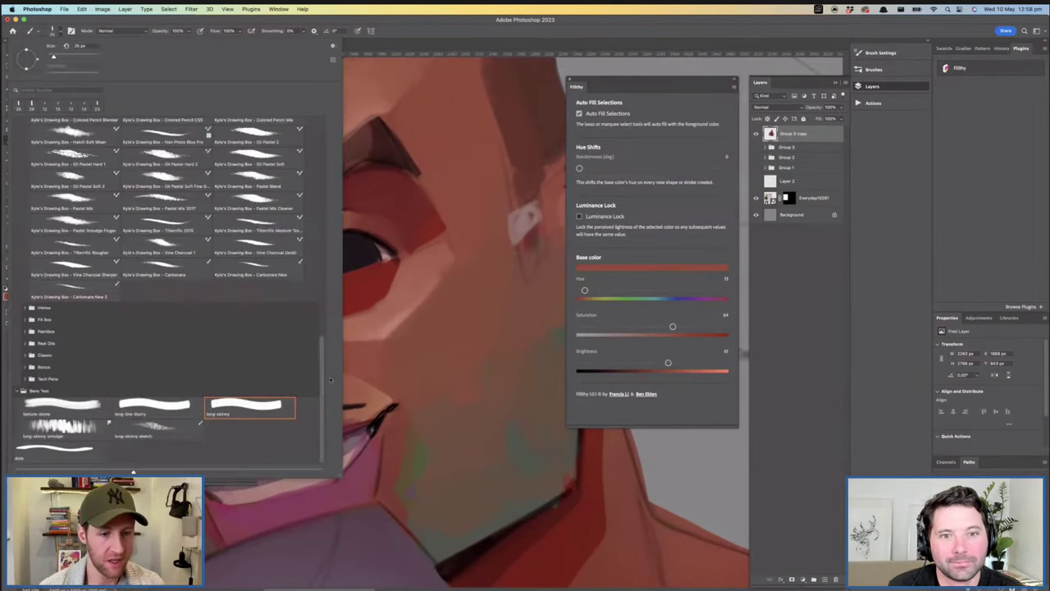
{"action": "scroll", "coordinate": [319, 359], "scroll_direction": "up", "scroll_amount": 10}
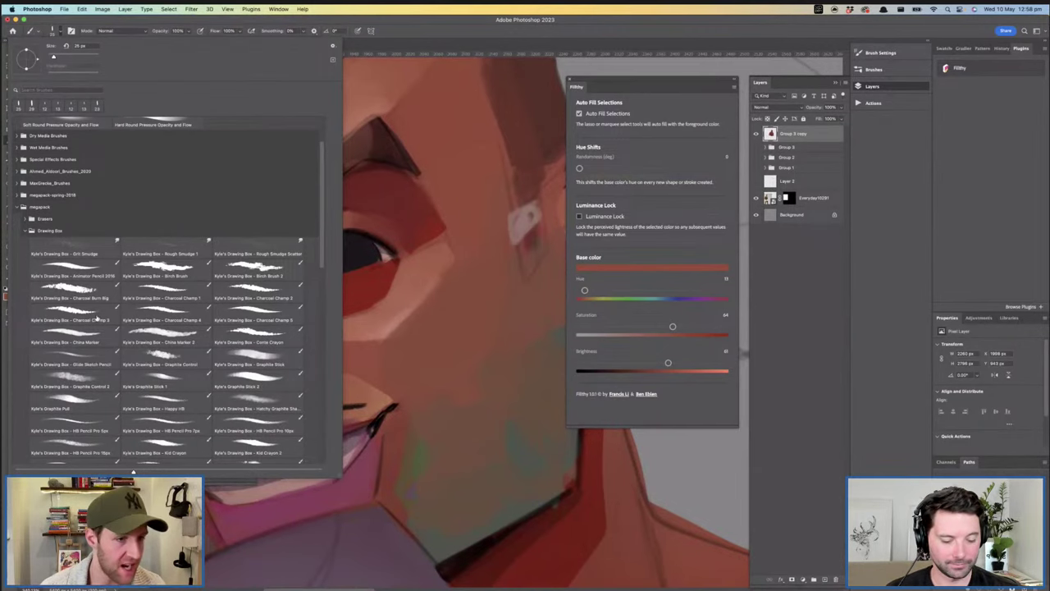
{"action": "left_click", "coordinate": [449, 266]}
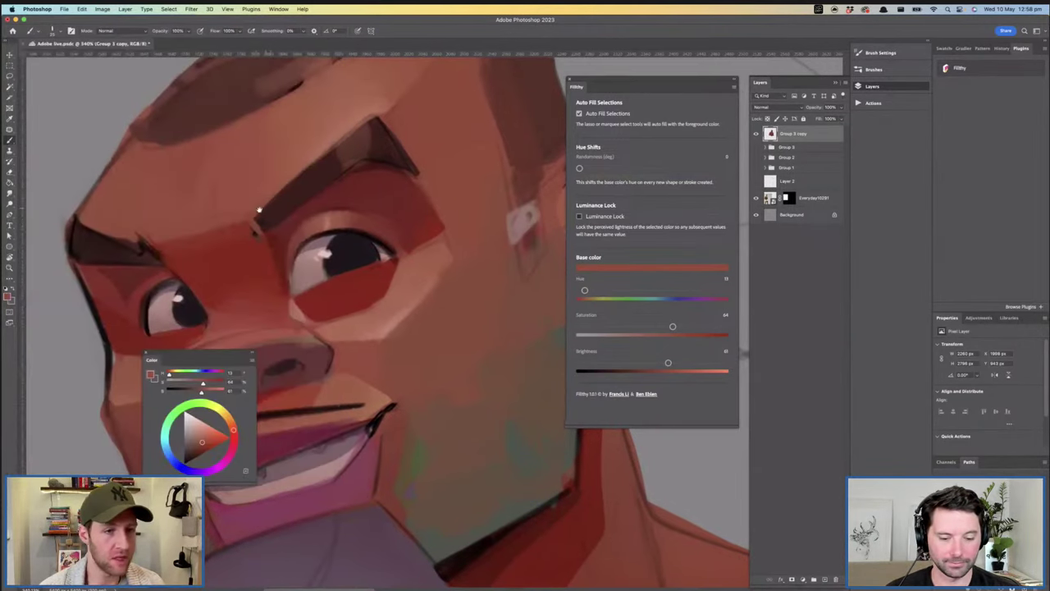
{"action": "left_click_drag", "start_coordinate": [259, 208], "coordinate": [239, 211]}
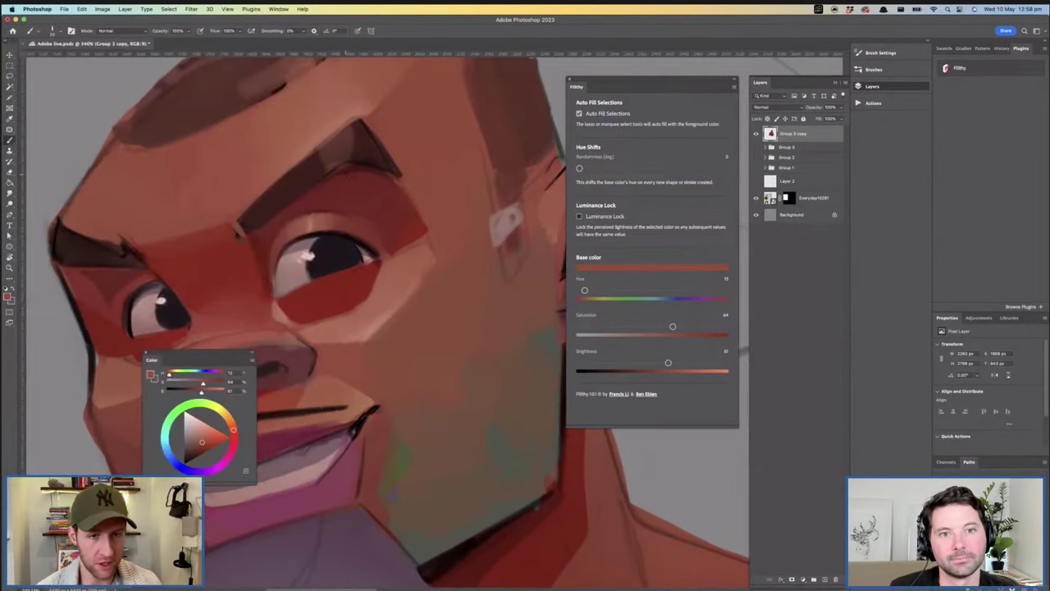
Open the brush's Shape Dynamics settings, test strokes on the cheek in the sampled dark brow colour, and undo them
{"action": "left_click", "coordinate": [354, 170], "text": "alt"}
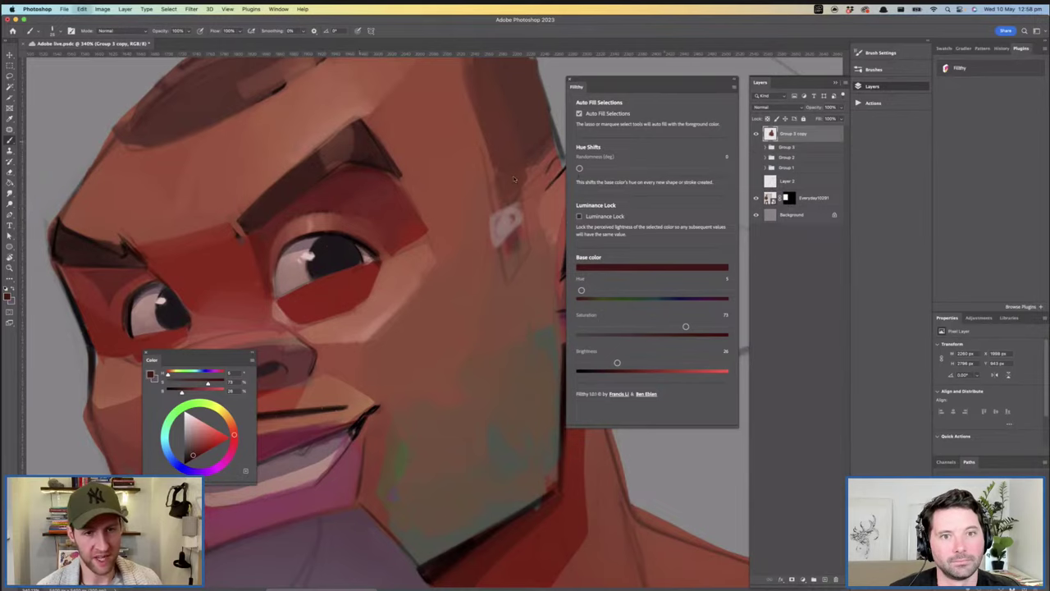
{"action": "left_click", "coordinate": [880, 53]}
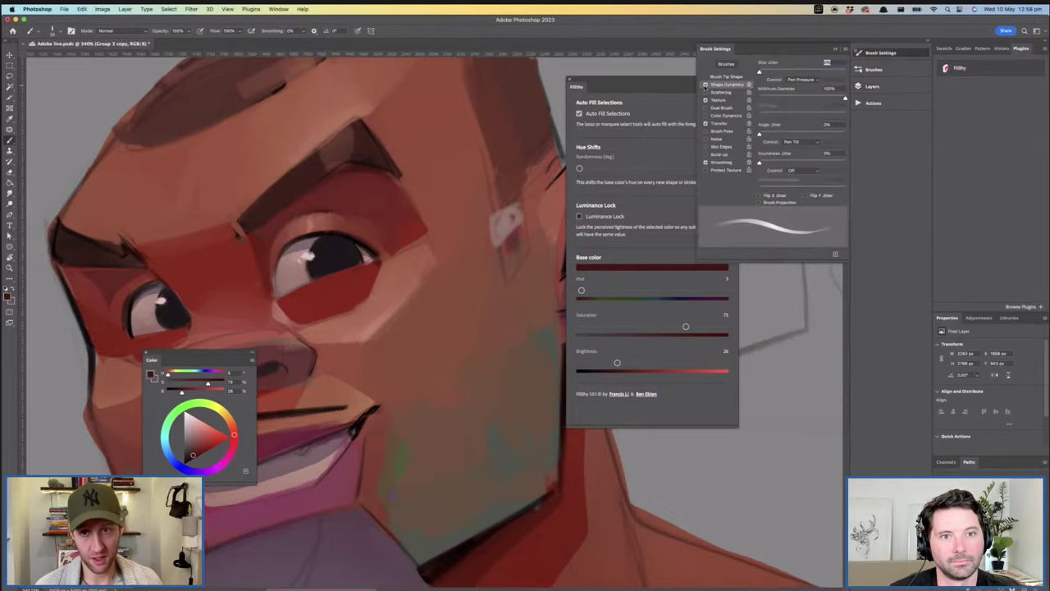
{"action": "mouse_move", "coordinate": [456, 305]}
{"action": "left_mouse_down"}
{"action": "mouse_move", "coordinate": [426, 295]}
{"action": "mouse_move", "coordinate": [388, 334]}
{"action": "mouse_move", "coordinate": [416, 386]}
{"action": "mouse_move", "coordinate": [440, 298]}
{"action": "mouse_move", "coordinate": [492, 312]}
{"action": "mouse_move", "coordinate": [451, 234]}
{"action": "mouse_move", "coordinate": [469, 313]}
{"action": "left_mouse_up"}
{"action": "left_click_drag", "start_coordinate": [436, 354], "coordinate": [456, 402]}
{"action": "key", "text": "super+z"}
{"action": "key", "text": "super+z"}
Set the brush's minimum diameter to 100%, test broad strokes on the cheek, undo them, and close the brush settings
{"action": "left_click_drag", "start_coordinate": [771, 98], "coordinate": [847, 99]}
{"action": "left_click_drag", "start_coordinate": [484, 261], "coordinate": [400, 344]}
{"action": "mouse_move", "coordinate": [482, 290]}
{"action": "left_mouse_down"}
{"action": "mouse_move", "coordinate": [389, 369]}
{"action": "mouse_move", "coordinate": [385, 397]}
{"action": "left_mouse_up"}
{"action": "left_click_drag", "start_coordinate": [521, 292], "coordinate": [386, 415]}
{"action": "key", "text": "super+z"}
{"action": "key", "text": "super+z"}
{"action": "key", "text": "super+z"}
{"action": "key", "text": "super+z"}
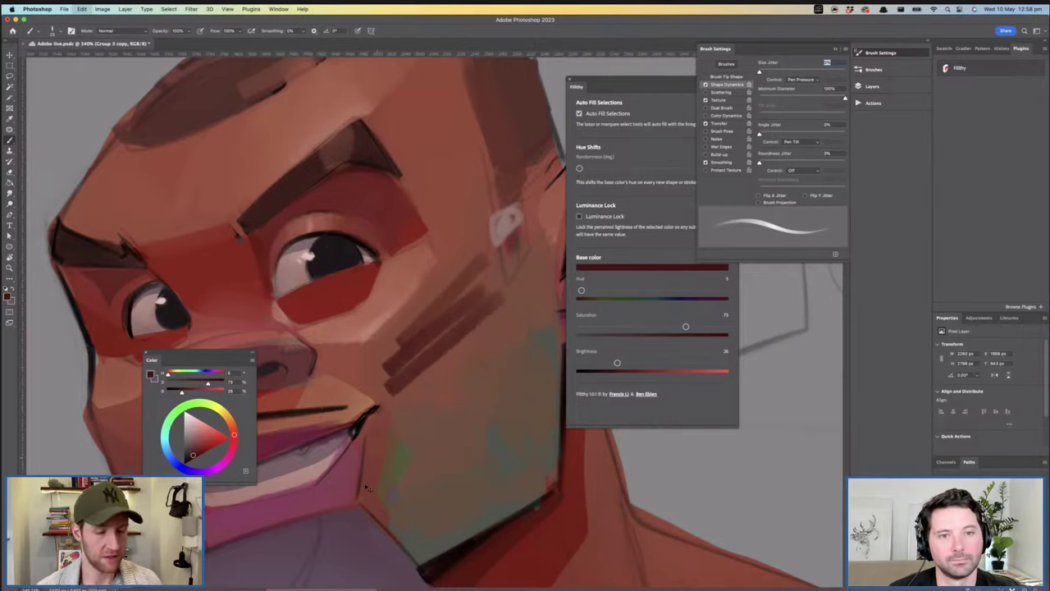
{"action": "left_click", "coordinate": [834, 49]}
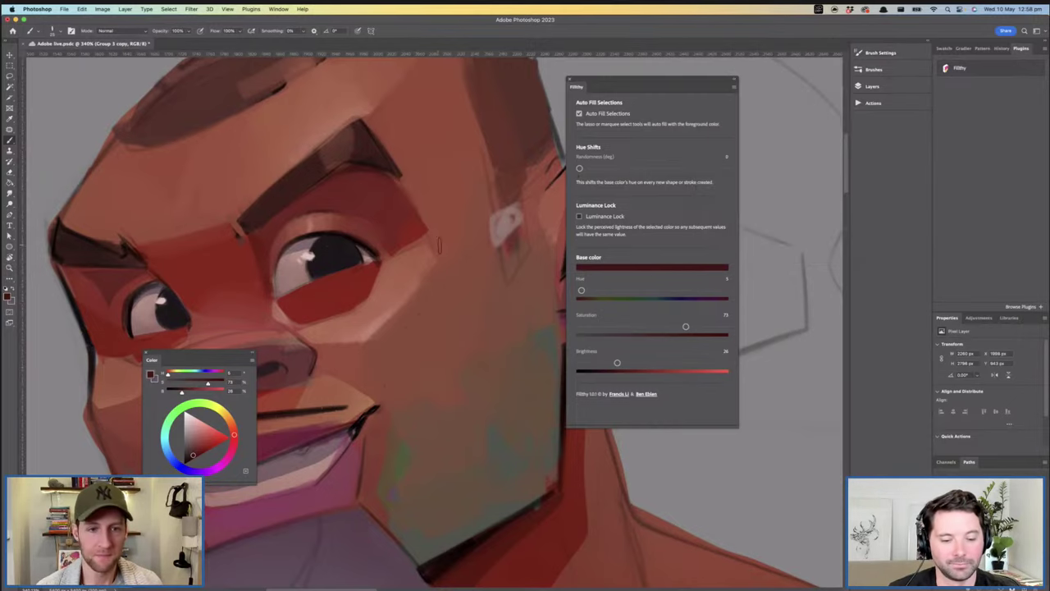
Rework the outer corner of the red eye shadow with colours sampled from the shadow and neighbouring cheek
{"action": "left_click", "coordinate": [363, 283], "text": "alt"}
{"action": "left_click_drag", "start_coordinate": [397, 256], "coordinate": [427, 238]}
{"action": "left_click", "coordinate": [399, 246], "text": "alt"}
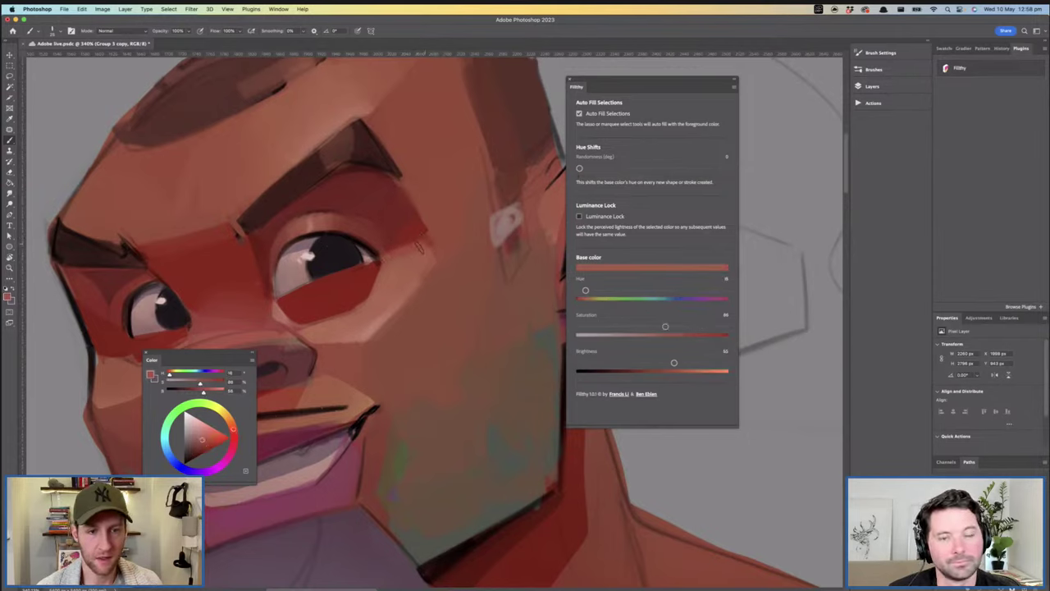
{"action": "left_click", "coordinate": [423, 240], "text": "alt"}
{"action": "left_click", "coordinate": [426, 252], "text": "alt"}
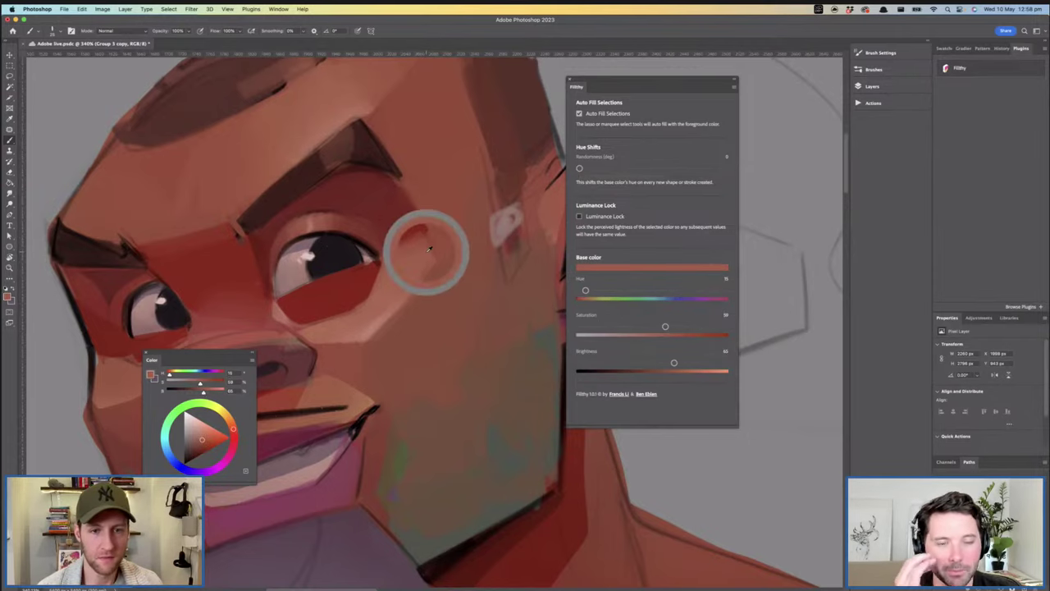
{"action": "left_click_drag", "start_coordinate": [460, 261], "coordinate": [456, 253]}
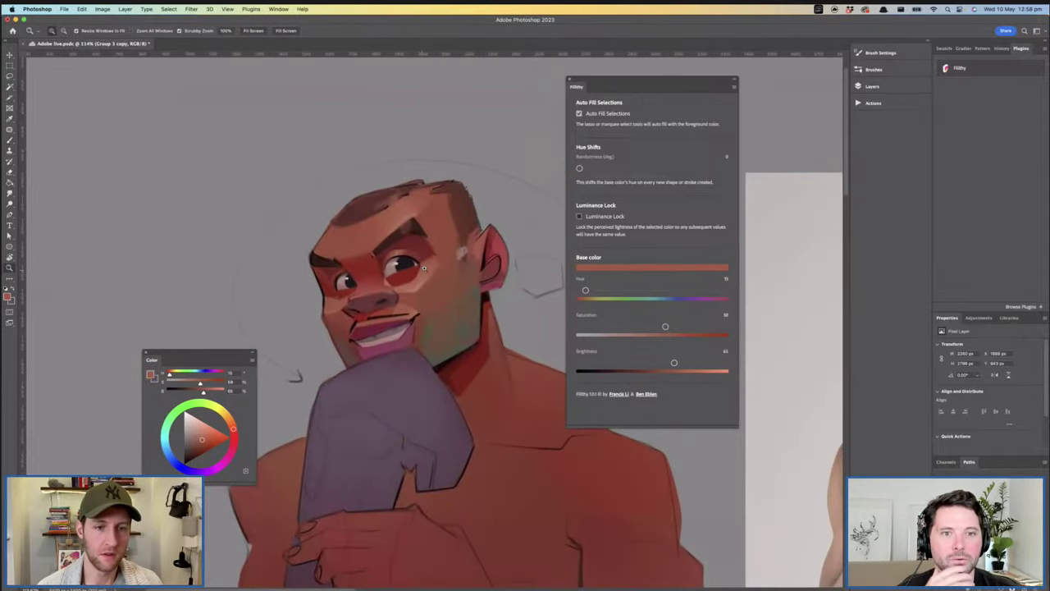
Sample the pale cheek highlight and paint a light stroke along the top edge of the nose
{"action": "scroll", "coordinate": [456, 252], "scroll_direction": "up", "scroll_amount": 3}
{"action": "scroll", "coordinate": [407, 266], "scroll_direction": "up", "scroll_amount": 6}
{"action": "key", "text": "b"}
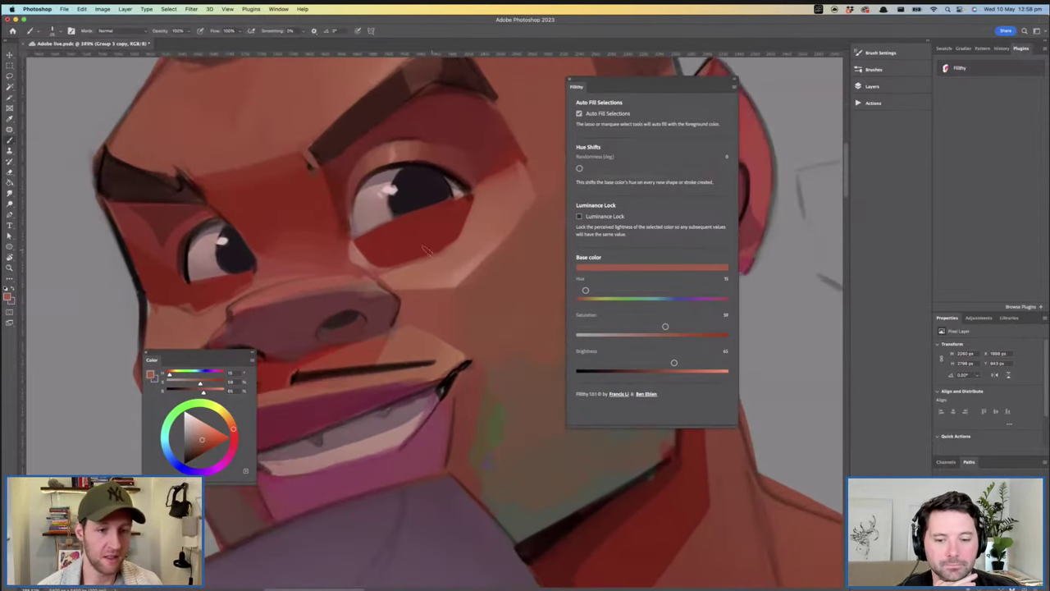
{"action": "left_click", "coordinate": [462, 266], "text": "alt"}
{"action": "left_click_drag", "start_coordinate": [305, 293], "coordinate": [353, 277]}
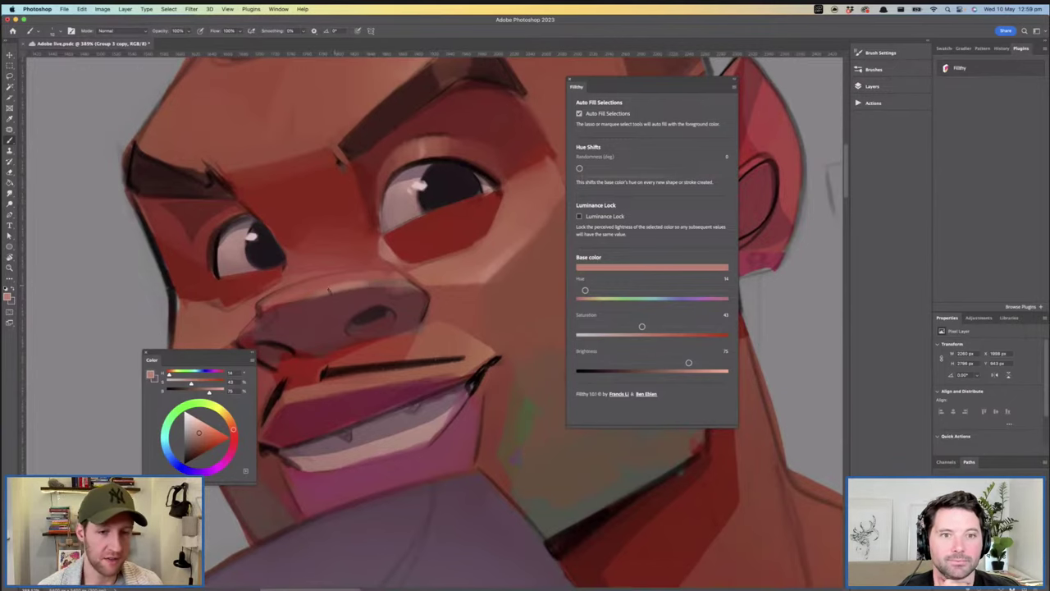
{"action": "left_click_drag", "start_coordinate": [330, 291], "coordinate": [283, 295]}
{"action": "left_click_drag", "start_coordinate": [329, 248], "coordinate": [356, 246]}
Refine the thin light edge below the larger eye's inner corner with a sampled pinkish skin tone
{"action": "left_click", "coordinate": [334, 256], "text": "alt"}
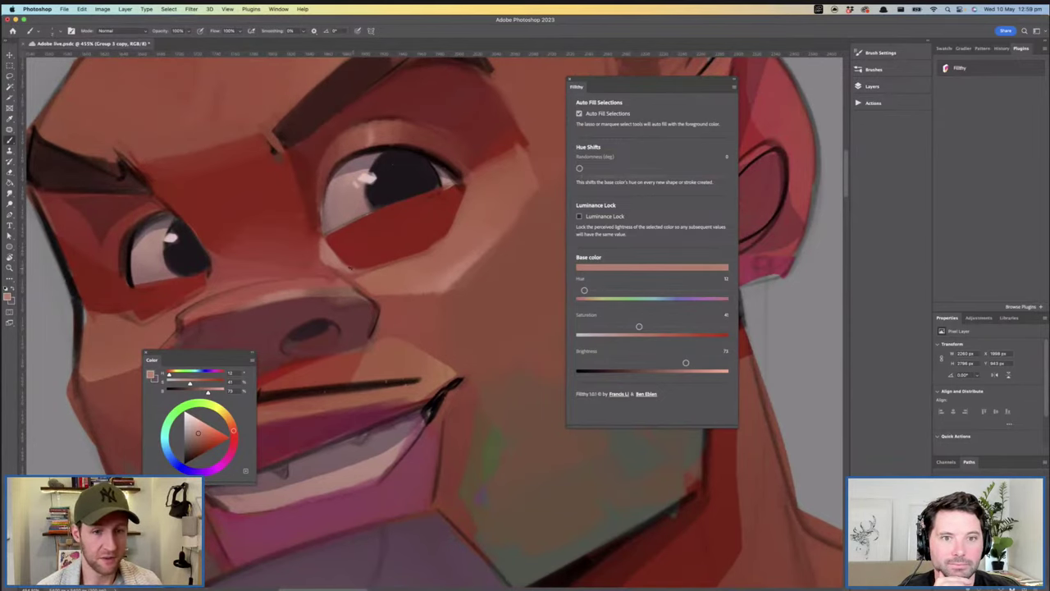
{"action": "left_click_drag", "start_coordinate": [374, 268], "coordinate": [287, 275]}
{"action": "left_click_drag", "start_coordinate": [410, 287], "coordinate": [445, 278]}
Refine the larger eye's upper lid line and inner edge with dark browns sampled from the lash line and surrounding shadow
{"action": "key", "text": "b"}
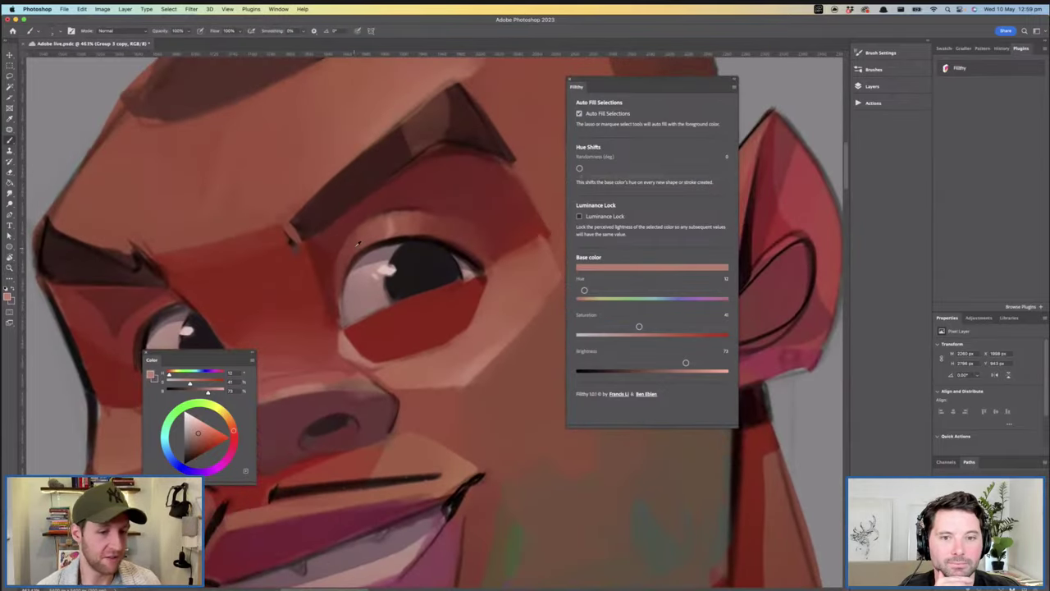
{"action": "left_click", "coordinate": [356, 258], "text": "alt"}
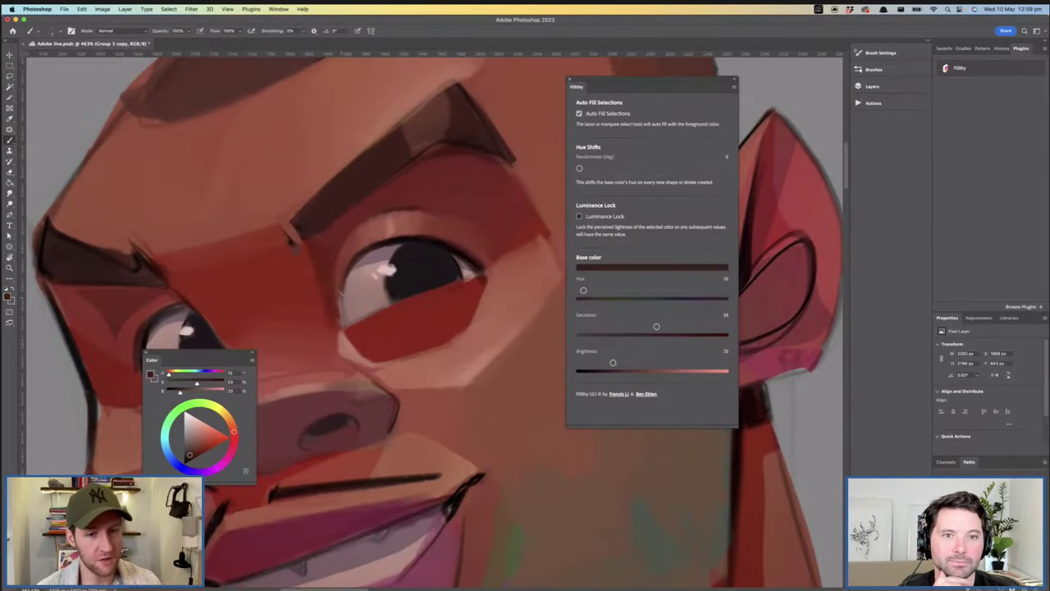
{"action": "left_click_drag", "start_coordinate": [479, 293], "coordinate": [428, 271]}
{"action": "key", "text": "b"}
{"action": "left_click", "coordinate": [450, 261], "text": "alt"}
{"action": "left_click", "coordinate": [195, 452]}
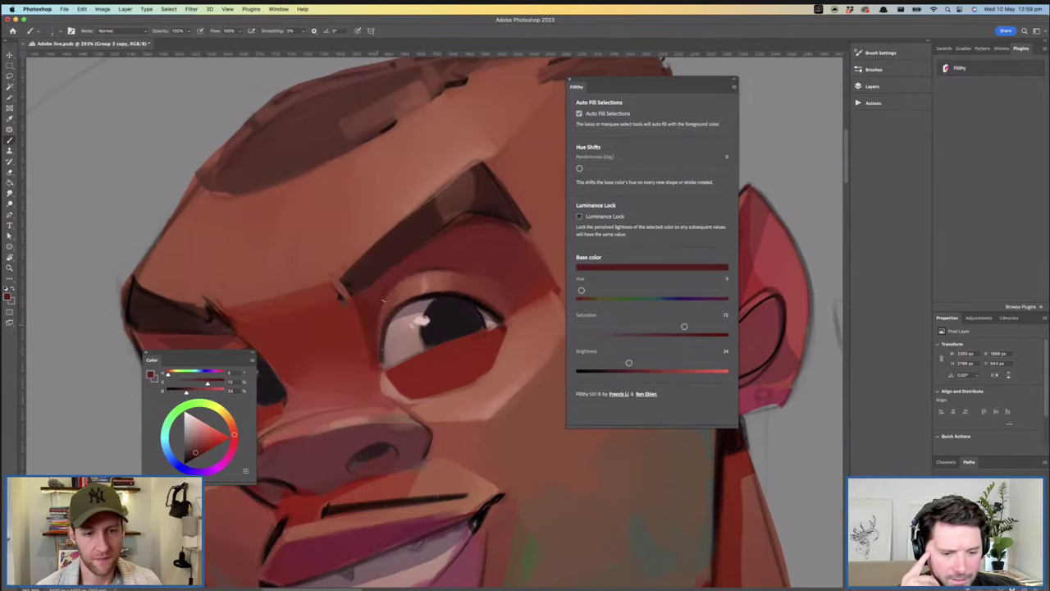
{"action": "left_click", "coordinate": [189, 454]}
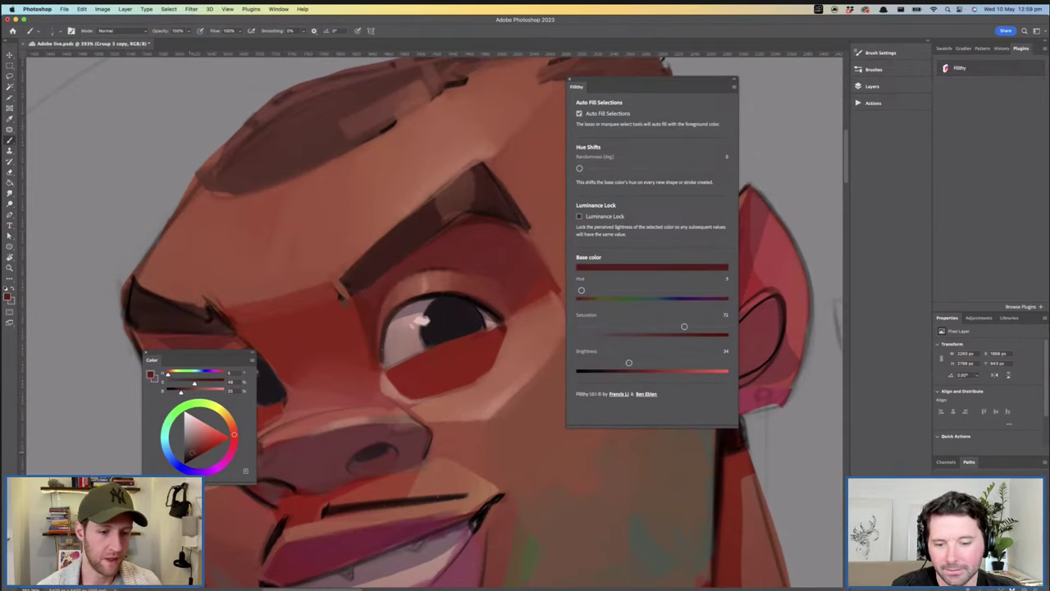
Move the Filthy panel clear of the face and flip the canvas view horizontally
{"action": "left_click_drag", "start_coordinate": [610, 87], "coordinate": [698, 100]}
{"action": "scroll", "coordinate": [385, 267], "scroll_direction": "down", "scroll_amount": 3}
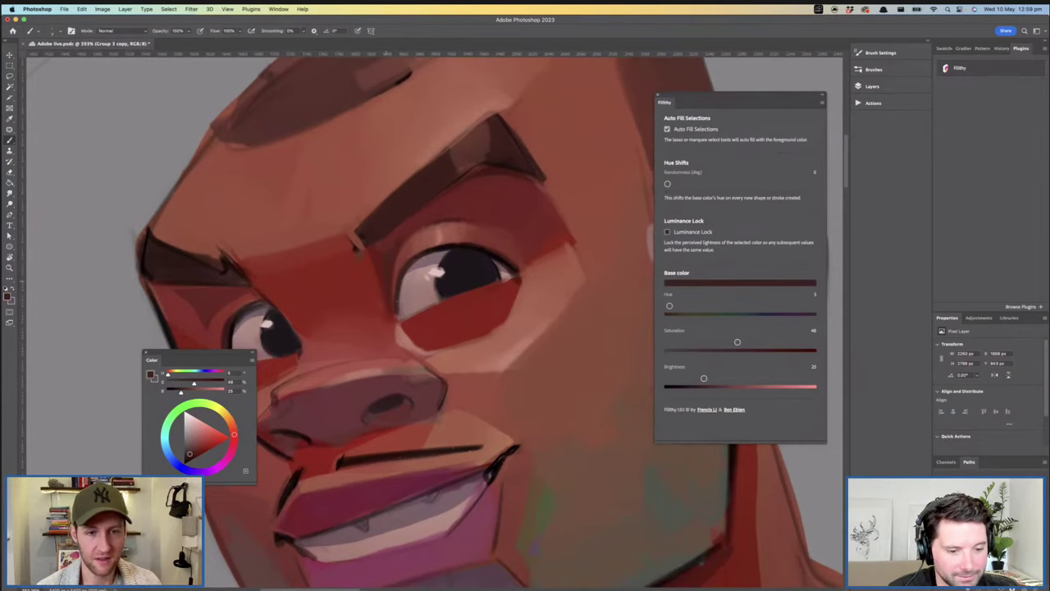
{"action": "key", "text": "z"}
{"action": "mouse_move", "coordinate": [493, 246]}
{"action": "left_mouse_down"}
{"action": "mouse_move", "coordinate": [442, 265]}
{"action": "mouse_move", "coordinate": [492, 302]}
{"action": "mouse_move", "coordinate": [490, 287]}
{"action": "mouse_move", "coordinate": [467, 291]}
{"action": "mouse_move", "coordinate": [484, 282]}
{"action": "left_mouse_up"}
{"action": "key", "text": "super+shift+h"}
{"action": "key", "text": "b"}
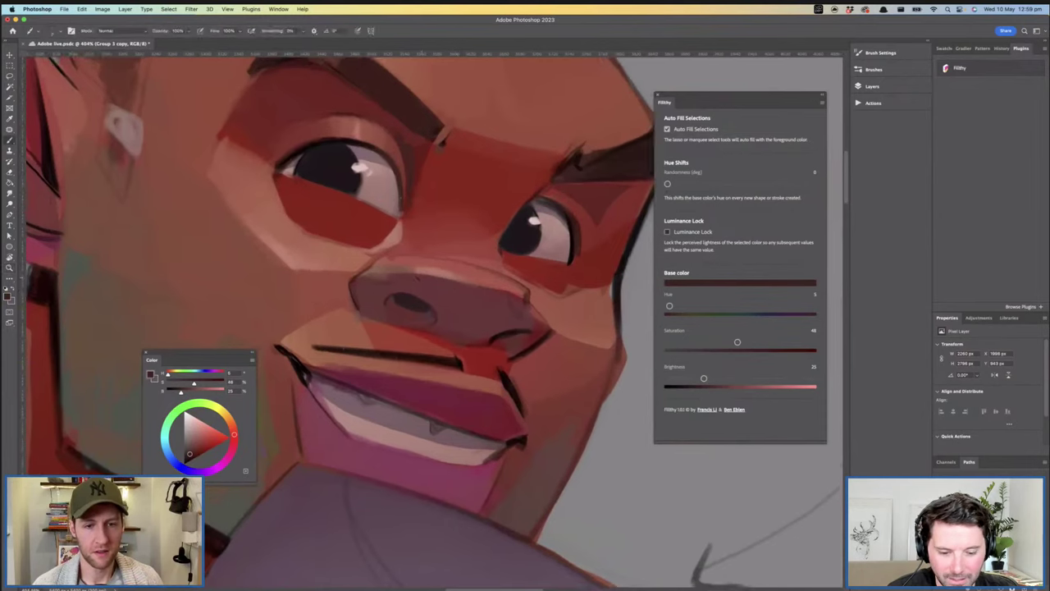
Sample near-black from the smaller eye and darken the visible nostril with it
{"action": "left_click", "coordinate": [516, 233], "text": "alt"}
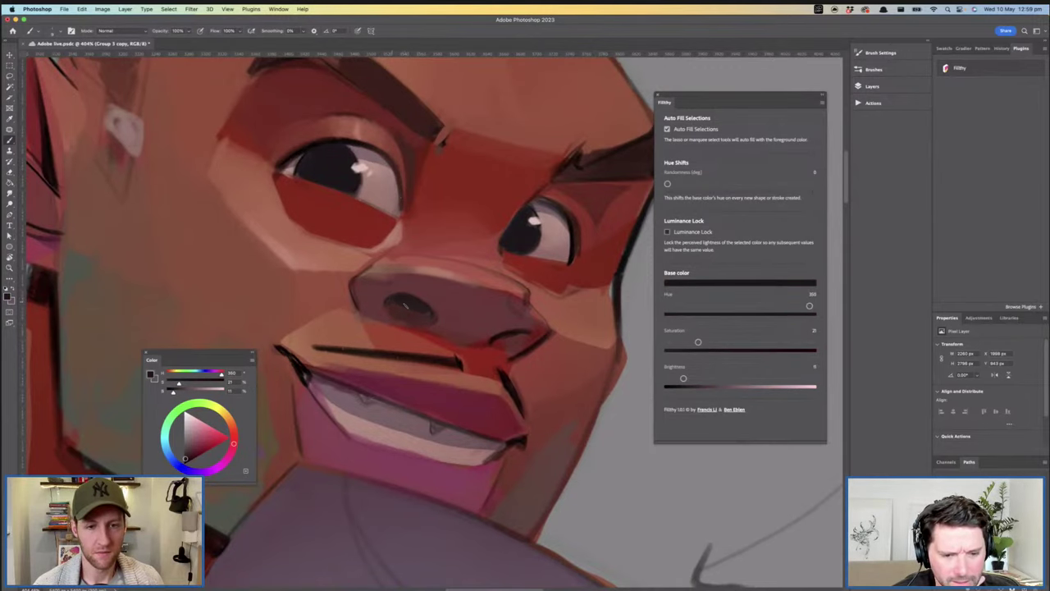
{"action": "scroll", "coordinate": [416, 328], "scroll_direction": "down", "scroll_amount": 5}
{"action": "scroll", "coordinate": [406, 288], "scroll_direction": "up", "scroll_amount": 5}
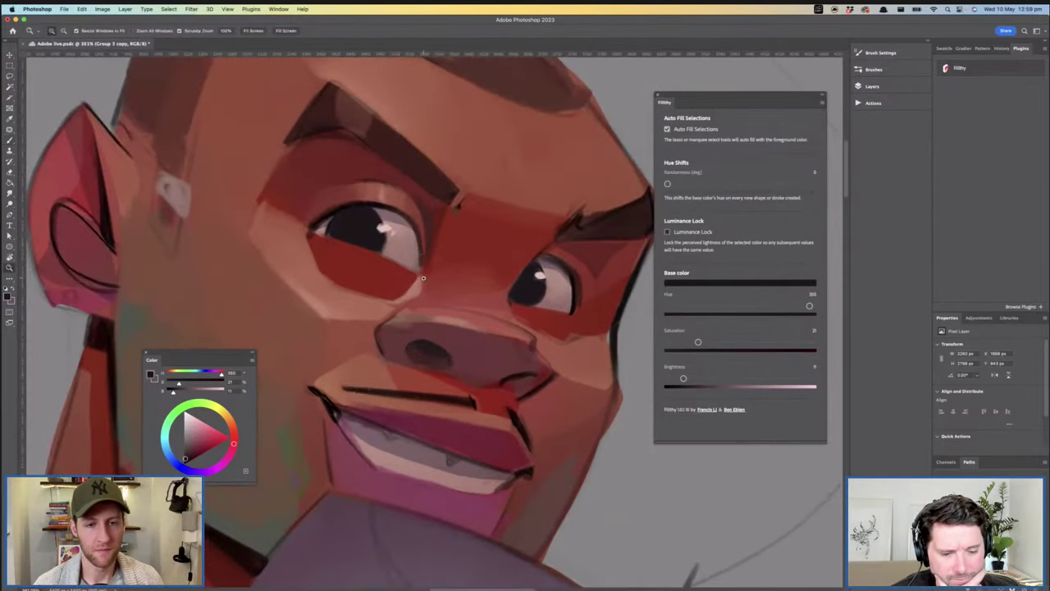
Paint the light plane between the nostril wing and upper lip with a skin tone sampled near the larger eye's inner corner
{"action": "left_click", "coordinate": [419, 284], "text": "alt"}
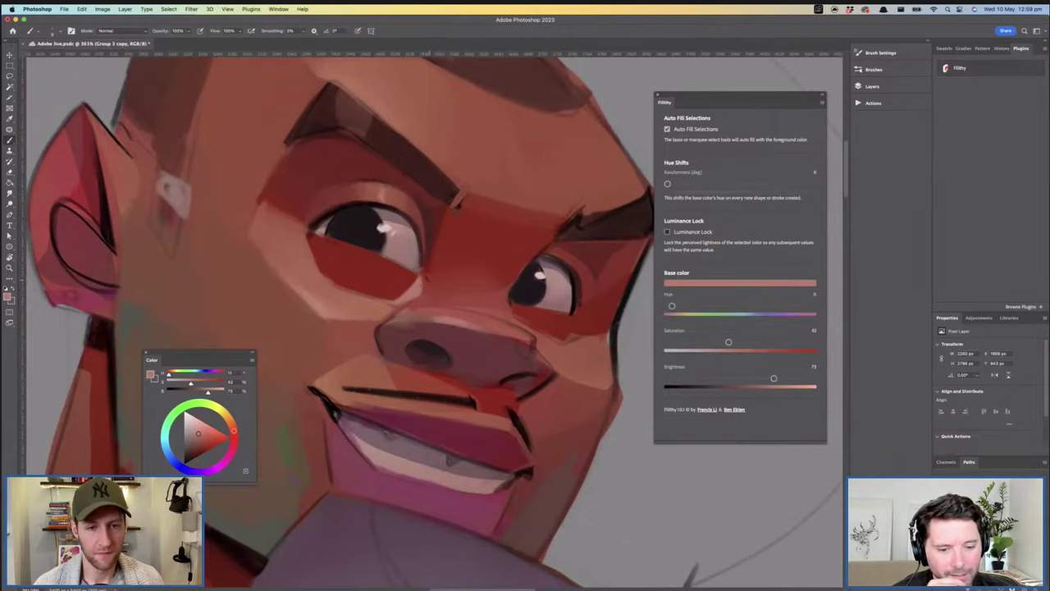
{"action": "scroll", "coordinate": [383, 300], "scroll_direction": "up", "scroll_amount": 2}
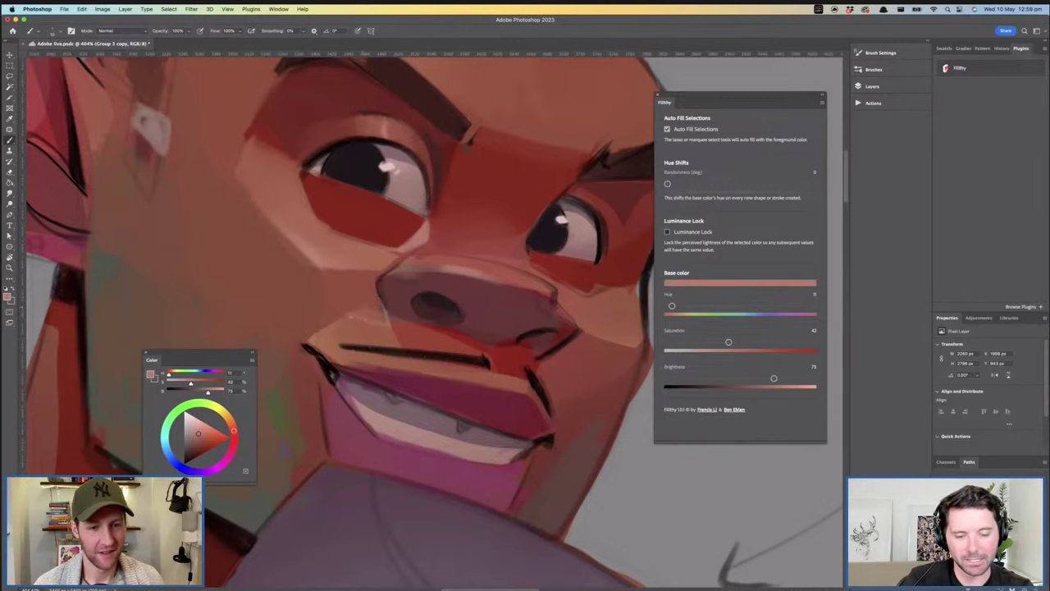
{"action": "left_click_drag", "start_coordinate": [449, 328], "coordinate": [430, 334]}
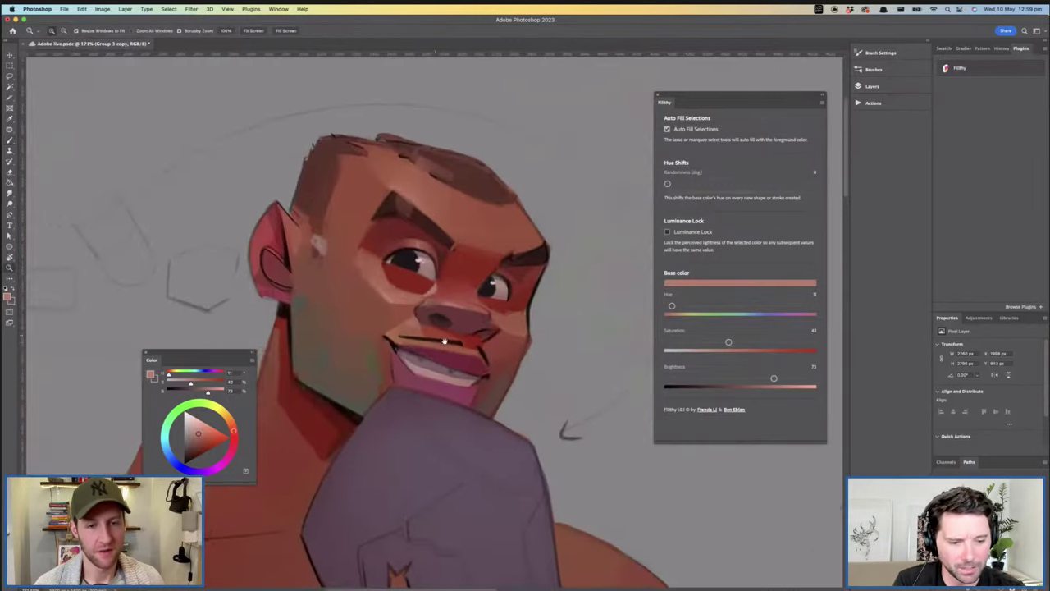
{"action": "scroll", "coordinate": [430, 334], "scroll_direction": "up", "scroll_amount": 5}
{"action": "key", "text": "b"}
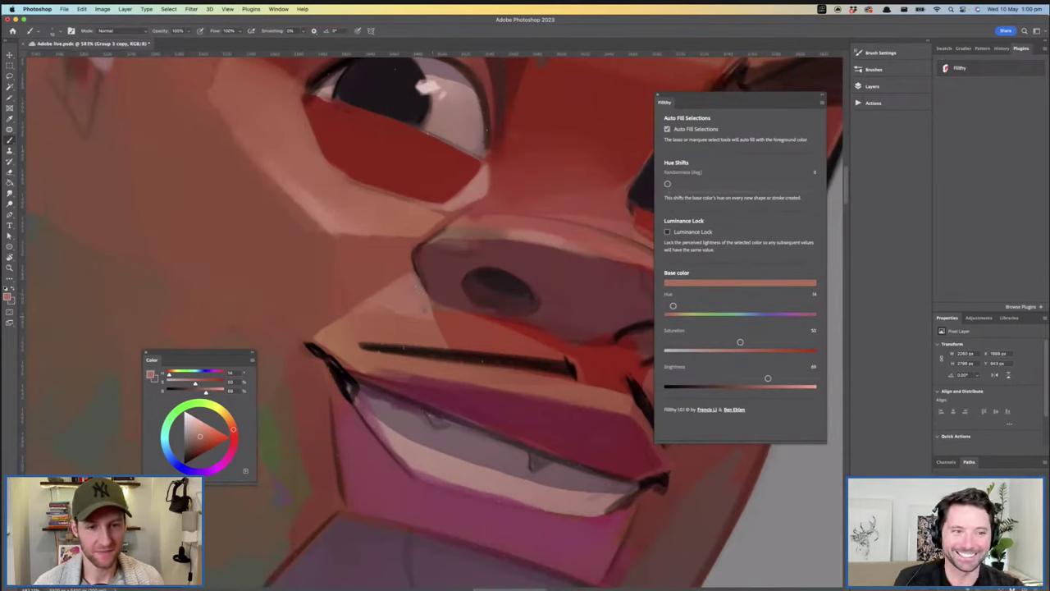
Sample the nose's dark reddish tone, tidy the outer edge of the nostril wing, and save the document
{"action": "mouse_move", "coordinate": [476, 312]}
{"action": "left_mouse_down"}
{"action": "mouse_move", "coordinate": [397, 311]}
{"action": "mouse_move", "coordinate": [448, 290]}
{"action": "left_mouse_up"}
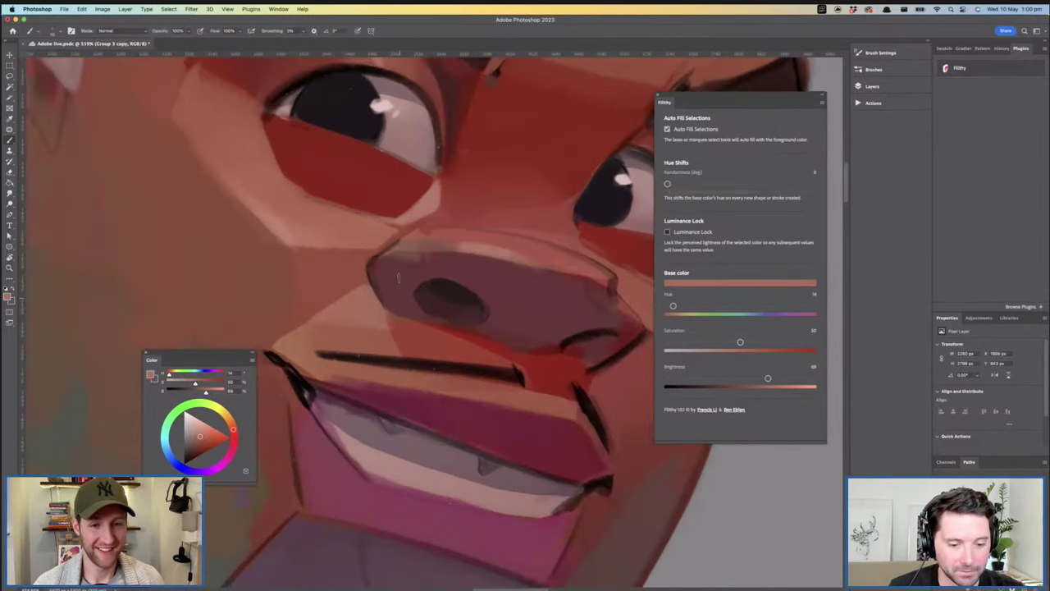
{"action": "left_click", "coordinate": [397, 276], "text": "alt"}
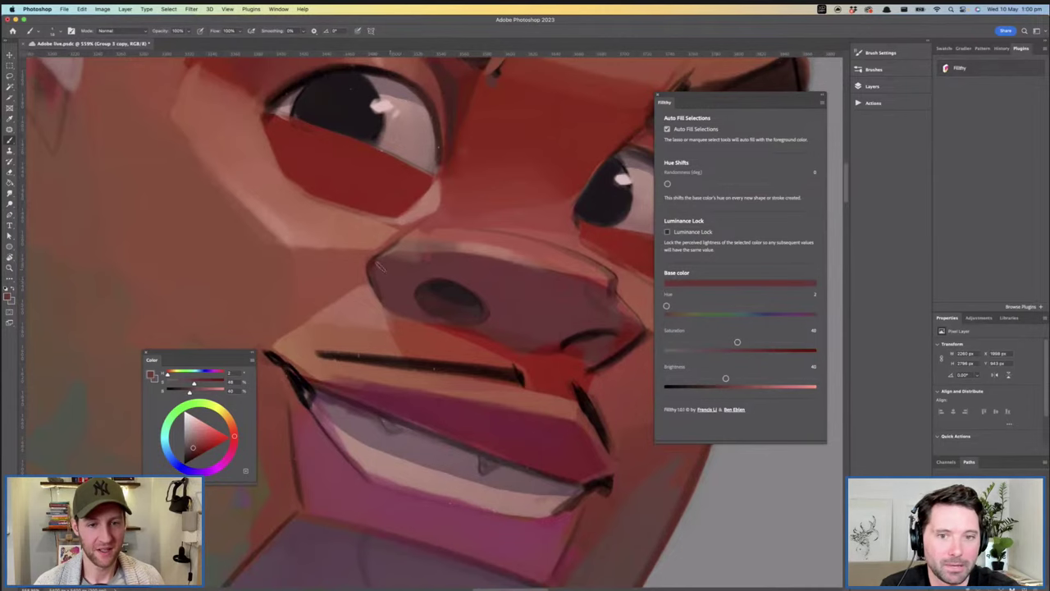
{"action": "key", "text": "z"}
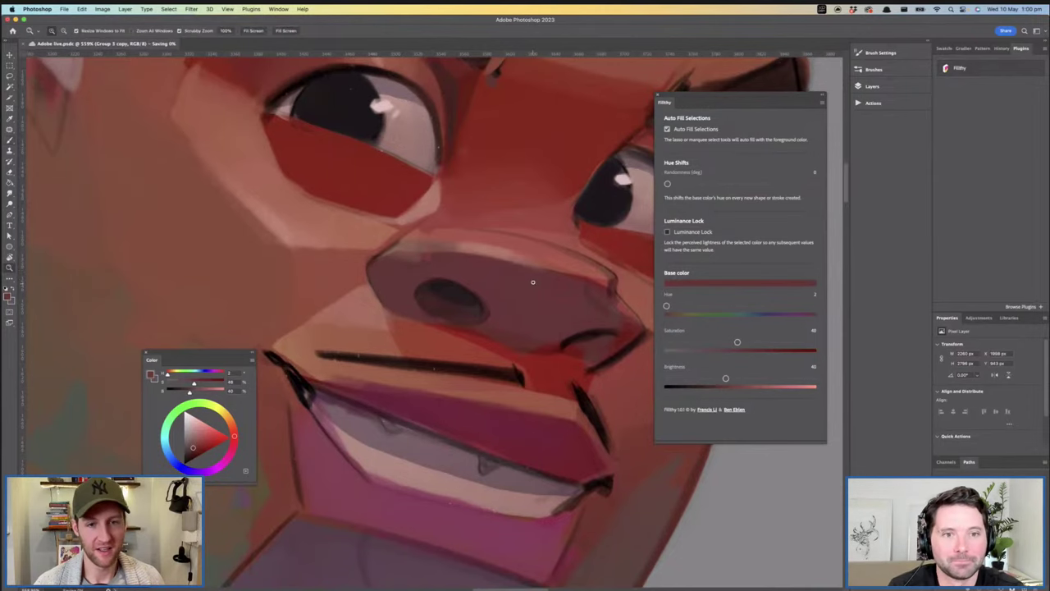
Sample a red-orange skin tone and touch up the crease above the larger eye's upper lid
{"action": "scroll", "coordinate": [443, 292], "scroll_direction": "down", "scroll_amount": 5}
{"action": "scroll", "coordinate": [445, 293], "scroll_direction": "up", "scroll_amount": 3}
{"action": "key", "text": "b"}
{"action": "left_click", "coordinate": [432, 218], "text": "alt"}
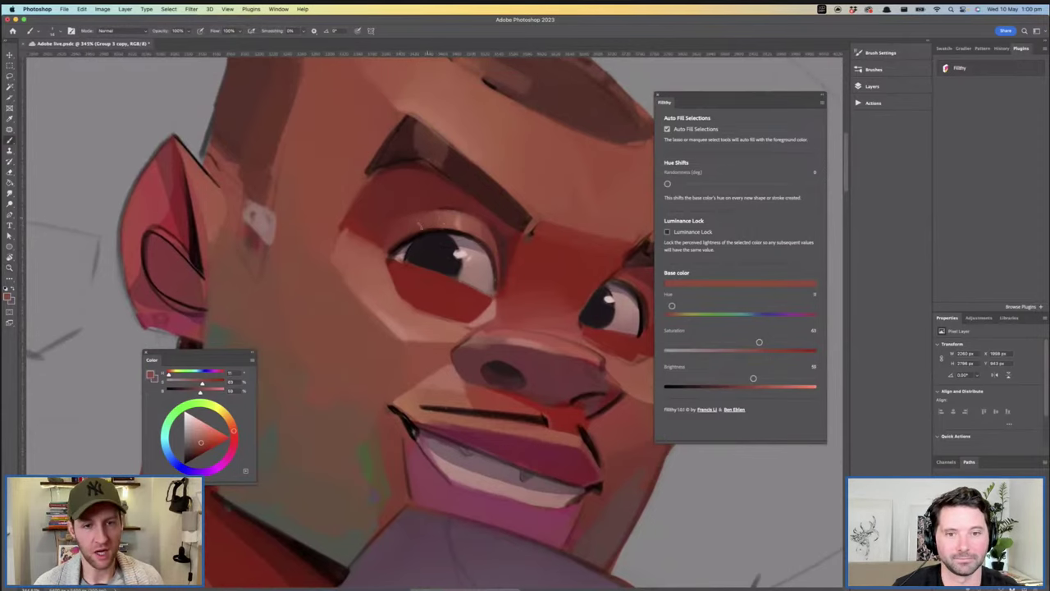
{"action": "scroll", "coordinate": [419, 223], "scroll_direction": "right", "scroll_amount": 2}
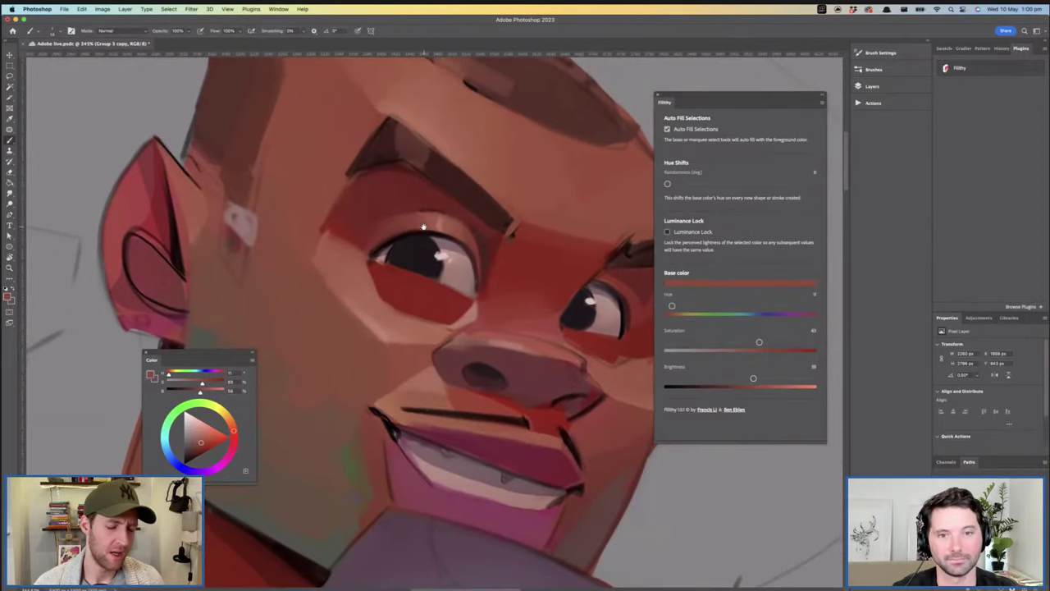
Clean up the larger eye's brow at its outer end and blend away its lighter patch with sampled browns
{"action": "left_click_drag", "start_coordinate": [393, 217], "coordinate": [387, 220]}
{"action": "left_click", "coordinate": [378, 136], "text": "alt"}
{"action": "left_click_drag", "start_coordinate": [373, 139], "coordinate": [375, 139]}
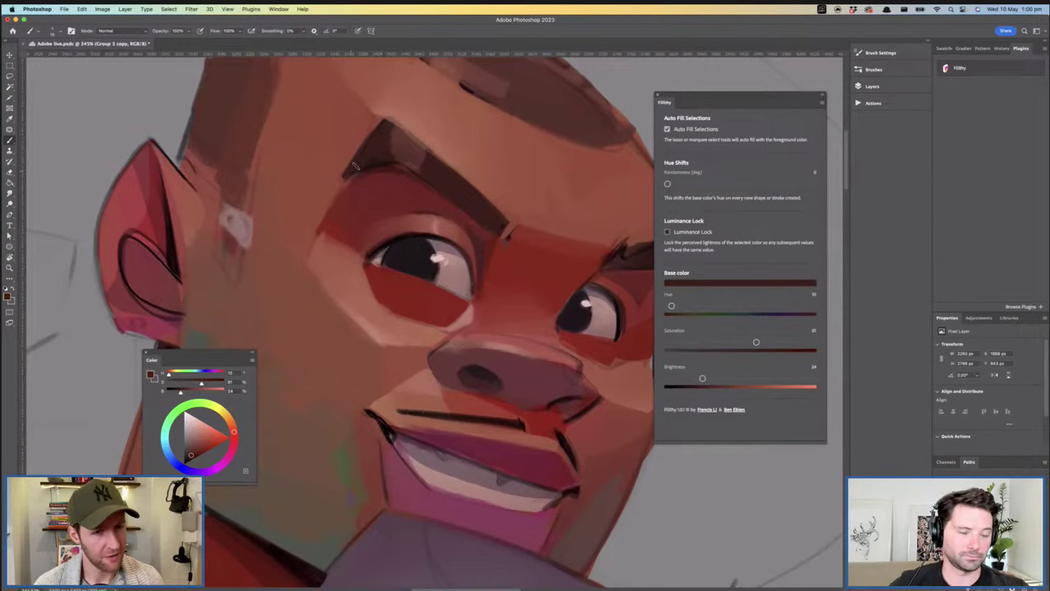
{"action": "left_click_drag", "start_coordinate": [430, 172], "coordinate": [397, 178]}
{"action": "left_click_drag", "start_coordinate": [384, 155], "coordinate": [418, 154]}
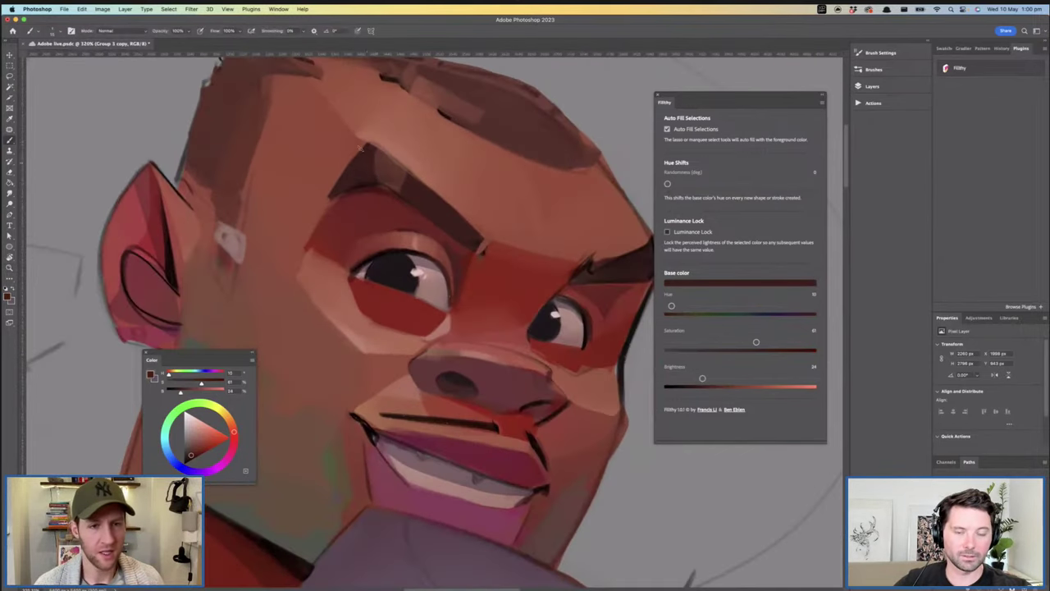
{"action": "left_click", "coordinate": [377, 160], "text": "alt"}
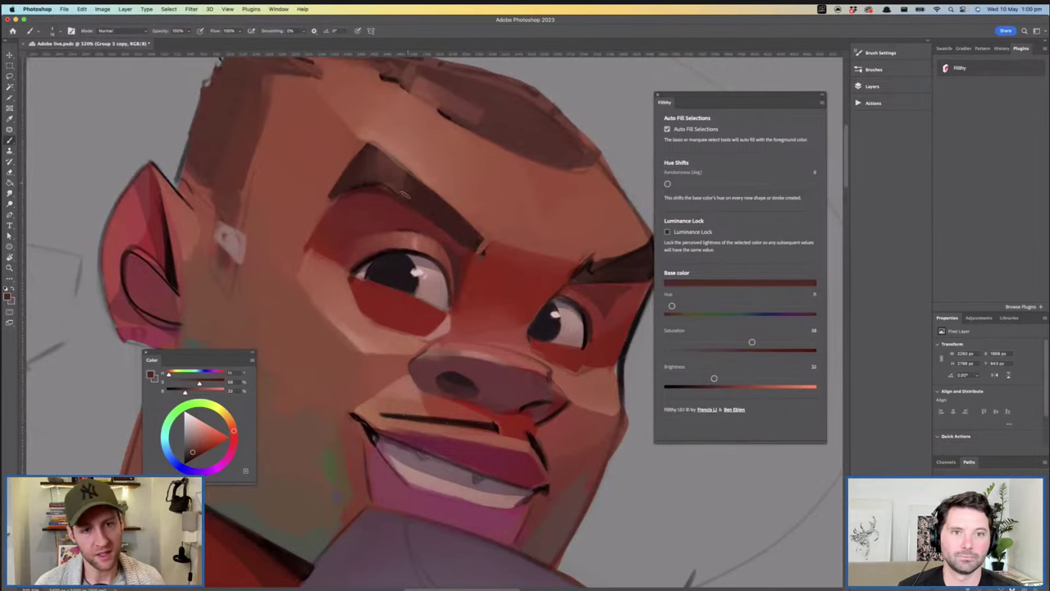
Smooth the red shadow between the brow and the larger eye's outer corner with reds sampled from the shadow
{"action": "left_click_drag", "start_coordinate": [491, 215], "coordinate": [460, 210]}
{"action": "key", "text": "b"}
{"action": "left_click", "coordinate": [369, 176], "text": "alt"}
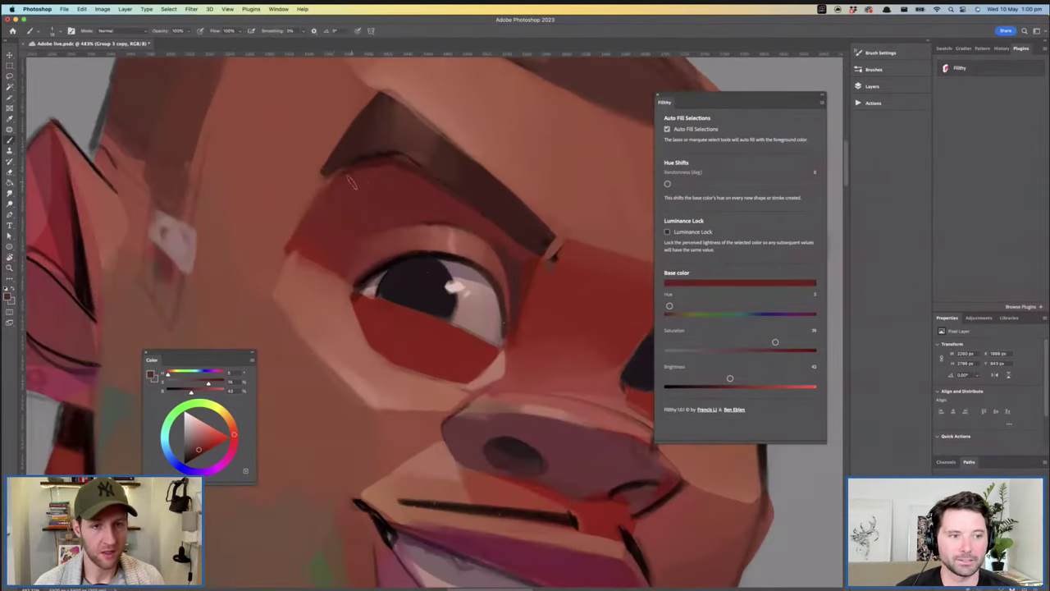
{"action": "left_click", "coordinate": [333, 201], "text": "alt"}
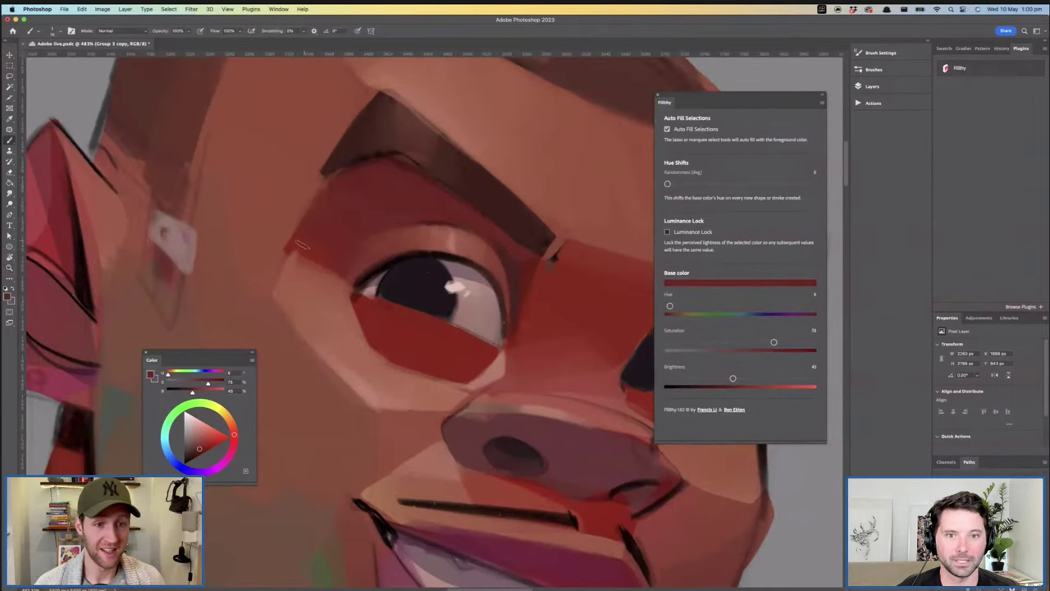
{"action": "left_click", "coordinate": [319, 261], "text": "alt"}
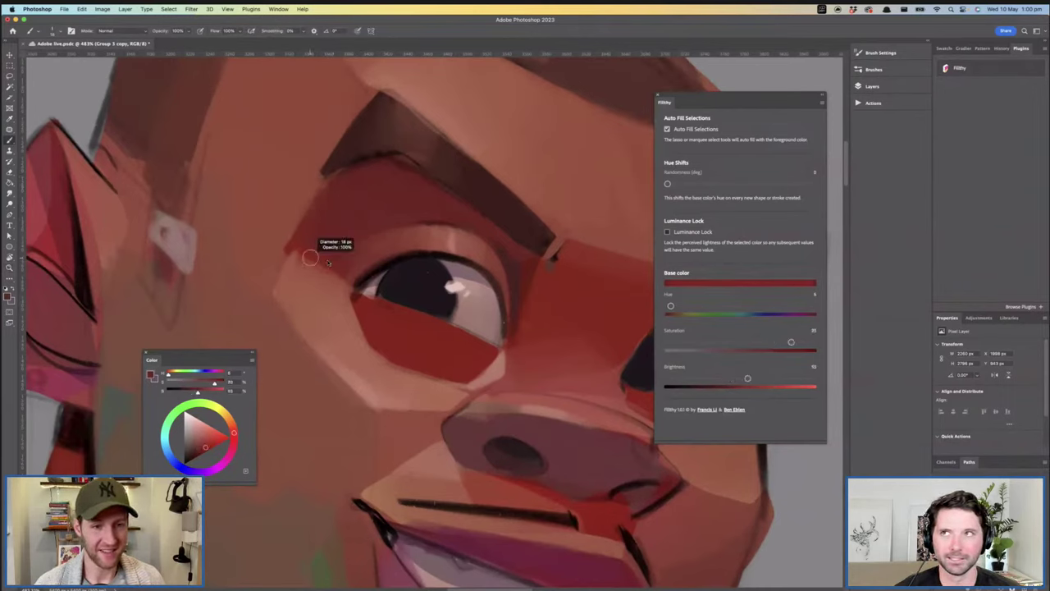
{"action": "mouse_move", "coordinate": [317, 272]}
{"action": "left_mouse_down"}
{"action": "mouse_move", "coordinate": [336, 287]}
{"action": "mouse_move", "coordinate": [305, 264]}
{"action": "mouse_move", "coordinate": [392, 289]}
{"action": "mouse_move", "coordinate": [336, 277]}
{"action": "left_mouse_up"}
Sample the larger eye's dark iris, choose a deeper reddish black, and paint a pupil in the smaller eye
{"action": "key", "text": "z"}
{"action": "left_click_drag", "start_coordinate": [419, 287], "coordinate": [476, 288]}
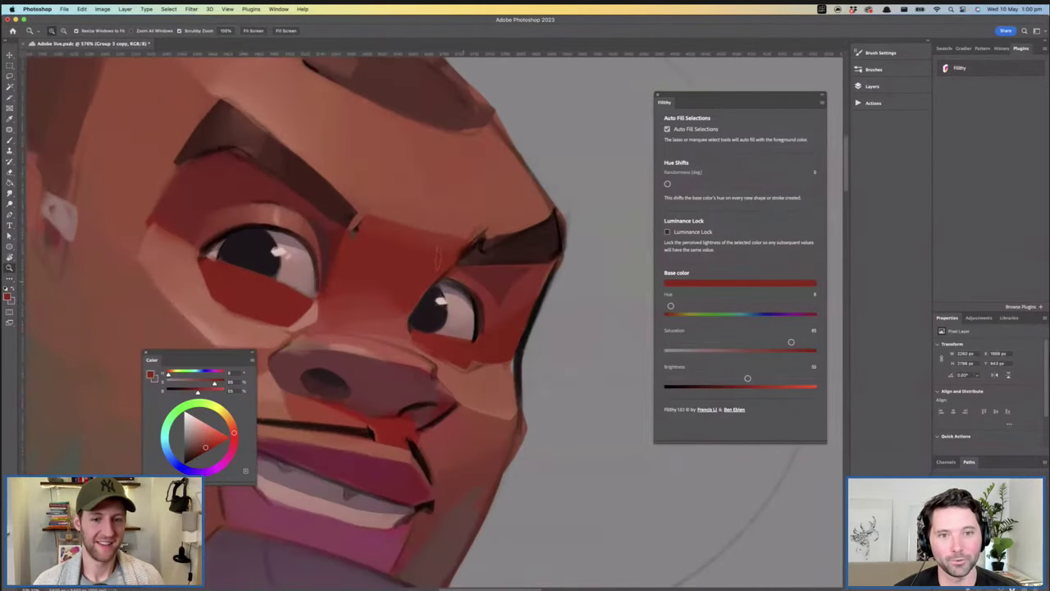
{"action": "key", "text": "b"}
{"action": "left_click", "coordinate": [248, 238], "text": "alt"}
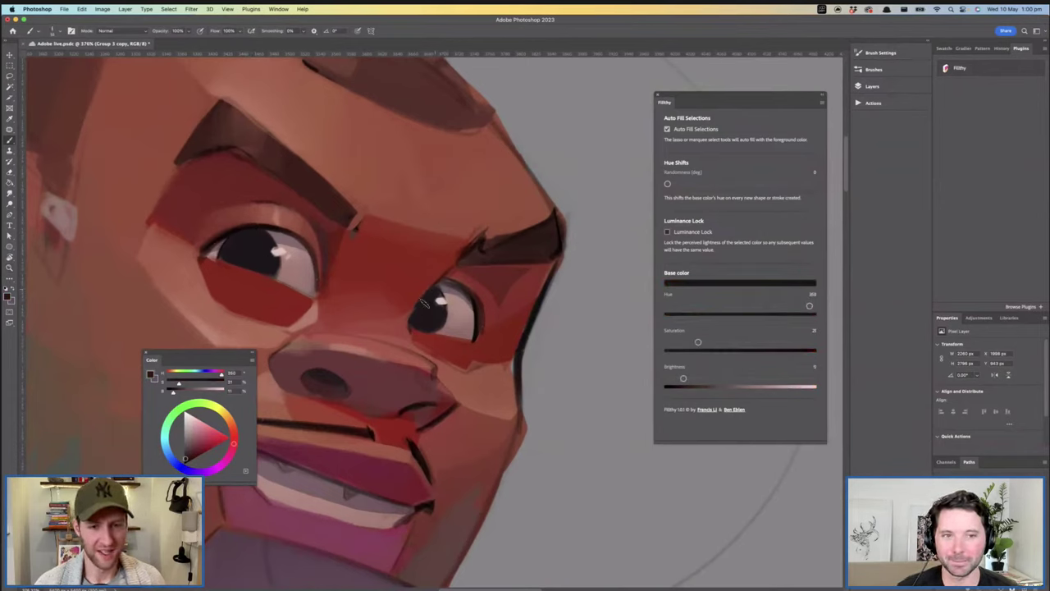
{"action": "left_click", "coordinate": [187, 461]}
{"action": "left_click_drag", "start_coordinate": [420, 299], "coordinate": [428, 295]}
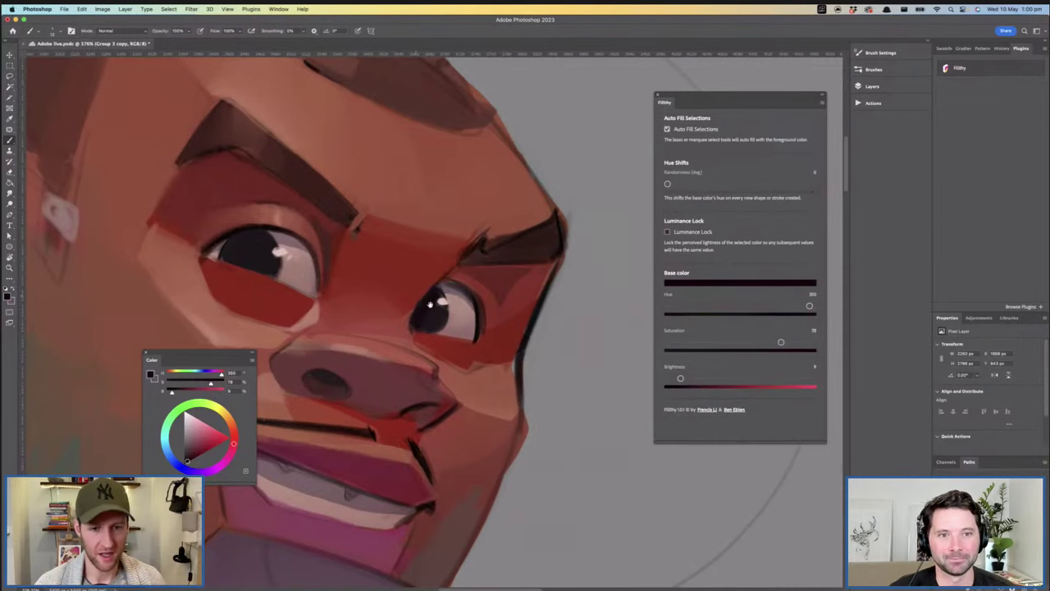
Paint a reddish-black pupil inside the larger eye's iris, beside the white highlight
{"action": "left_click_drag", "start_coordinate": [262, 242], "coordinate": [307, 264]}
{"action": "right_click", "coordinate": [306, 264]}
{"action": "left_click", "coordinate": [298, 257]}
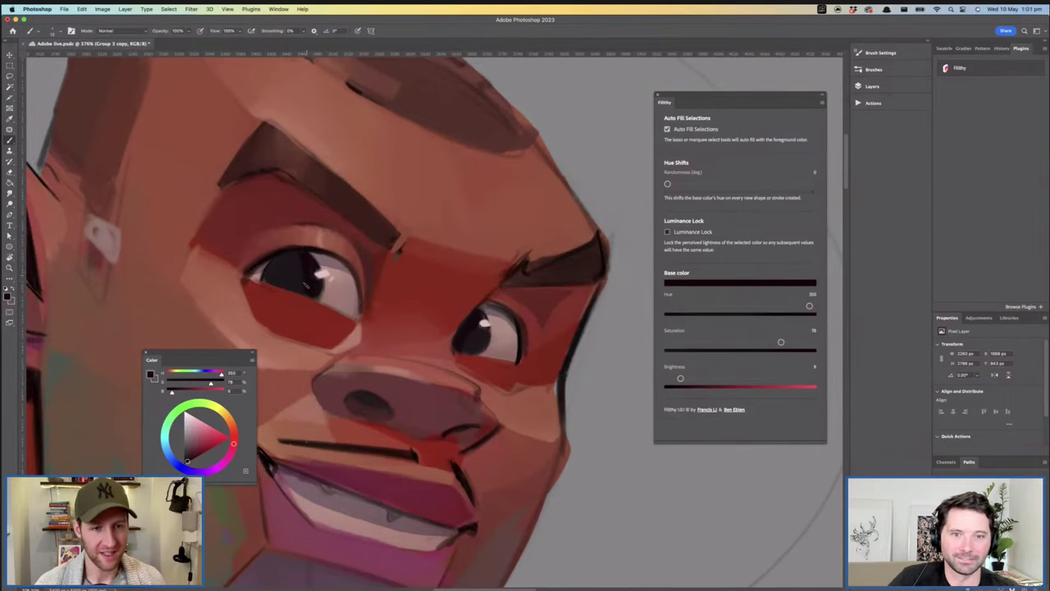
{"action": "key", "text": "z"}
{"action": "mouse_move", "coordinate": [367, 297]}
{"action": "left_mouse_down"}
{"action": "mouse_move", "coordinate": [351, 299]}
{"action": "mouse_move", "coordinate": [360, 282]}
{"action": "mouse_move", "coordinate": [347, 285]}
{"action": "mouse_move", "coordinate": [319, 249]}
{"action": "left_mouse_up"}
{"action": "key", "text": "b"}
{"action": "key", "text": "z"}
{"action": "key", "text": "b"}
{"action": "left_click", "coordinate": [197, 443]}
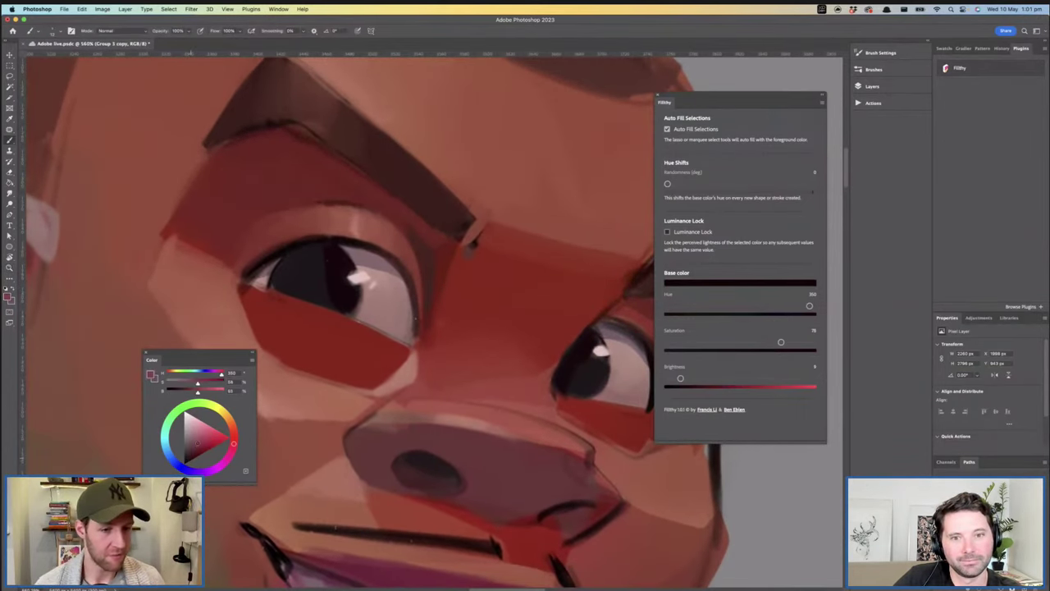
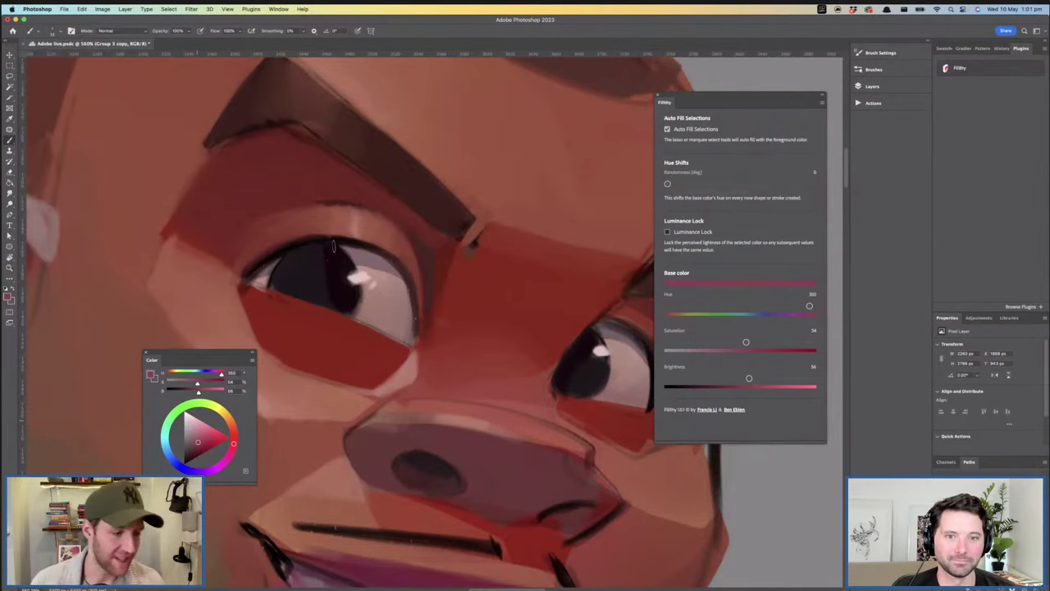
{"action": "mouse_move", "coordinate": [362, 313]}
{"action": "left_mouse_down"}
{"action": "mouse_move", "coordinate": [349, 307]}
{"action": "mouse_move", "coordinate": [361, 300]}
{"action": "left_mouse_up"}
{"action": "key", "text": "super+z"}
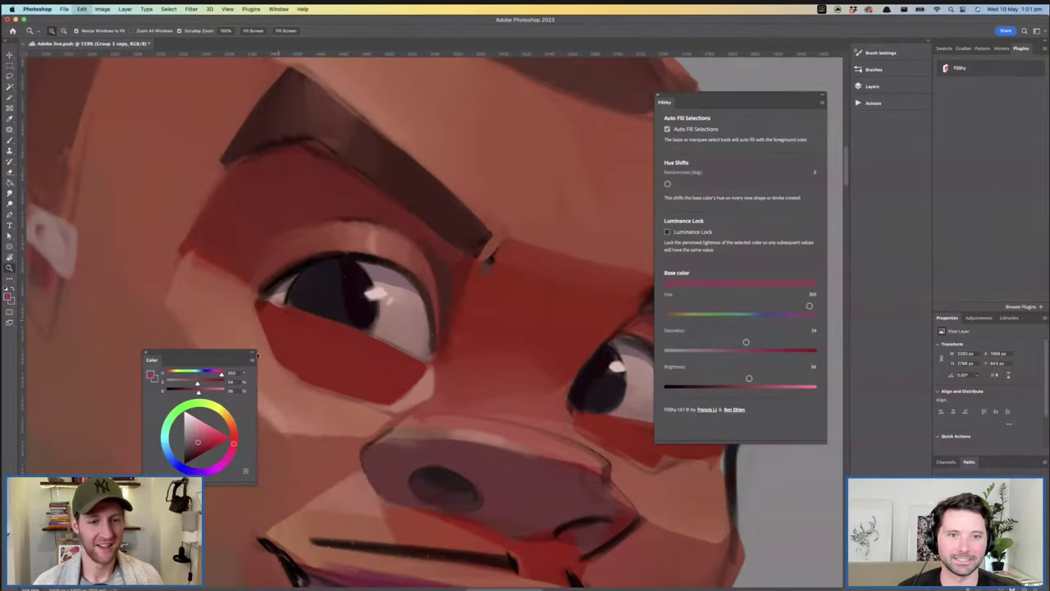
Tint the larger eye's iris with a saturated crimson and blend it using dark tones sampled from the iris
{"action": "left_click", "coordinate": [203, 446]}
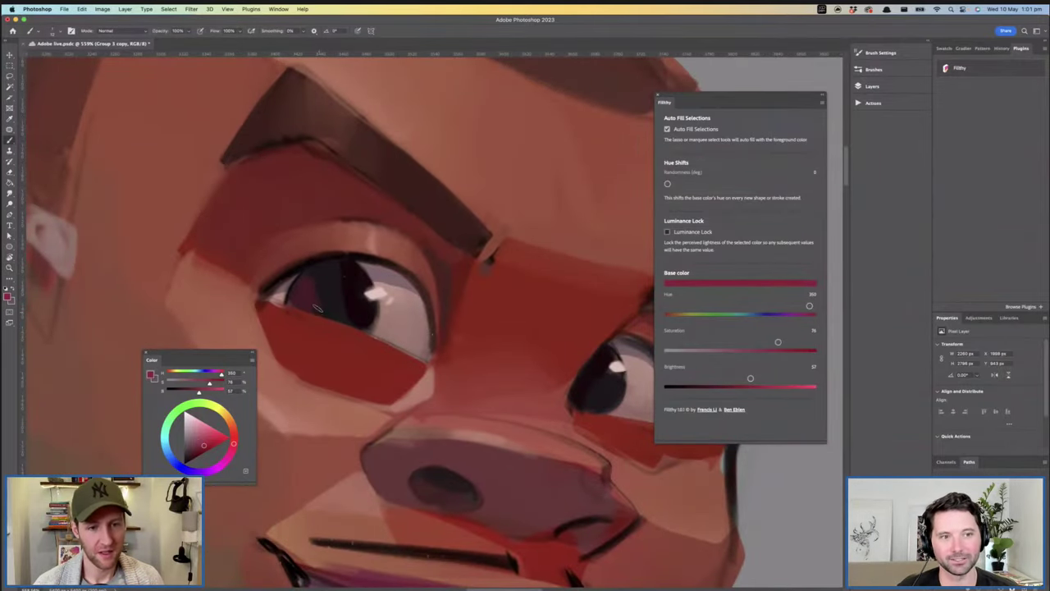
{"action": "key", "text": "z"}
{"action": "left_click_drag", "start_coordinate": [360, 323], "coordinate": [436, 304]}
{"action": "left_click", "coordinate": [346, 288], "text": "alt"}
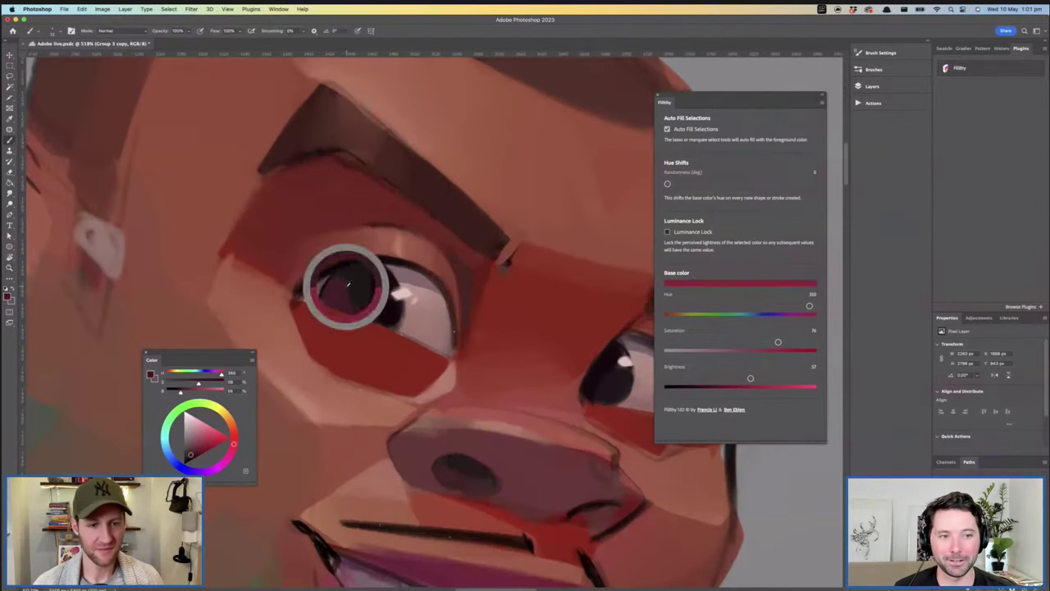
{"action": "left_click", "coordinate": [377, 282], "text": "alt"}
{"action": "left_click_drag", "start_coordinate": [340, 276], "coordinate": [373, 274]}
Rework the edge of the red shadow at the larger eye's outer corner with a sampled orange-red
{"action": "key", "text": "z"}
{"action": "mouse_move", "coordinate": [444, 273]}
{"action": "left_mouse_down"}
{"action": "mouse_move", "coordinate": [466, 284]}
{"action": "mouse_move", "coordinate": [390, 273]}
{"action": "mouse_move", "coordinate": [459, 277]}
{"action": "left_mouse_up"}
{"action": "key", "text": "b"}
{"action": "left_click", "coordinate": [317, 253], "text": "alt"}
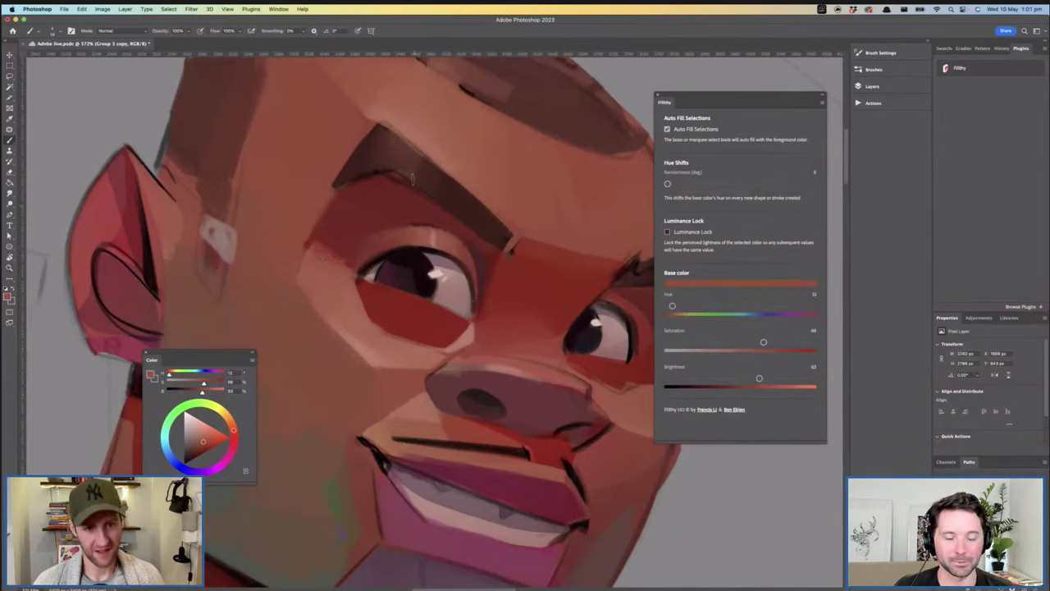
Touch up the larger eye's upper-lid crease and inner-corner shadow with dark reds and a near-black sampled around the eye
{"action": "left_click", "coordinate": [419, 221], "text": "alt"}
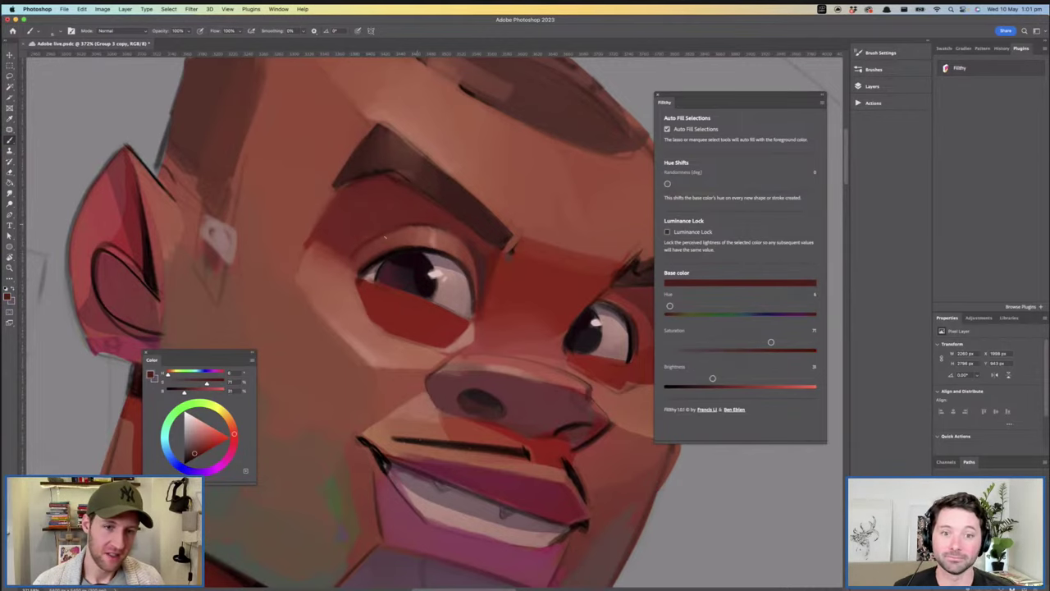
{"action": "scroll", "coordinate": [472, 256], "scroll_direction": "right", "scroll_amount": 3}
{"action": "left_click", "coordinate": [387, 253], "text": "alt"}
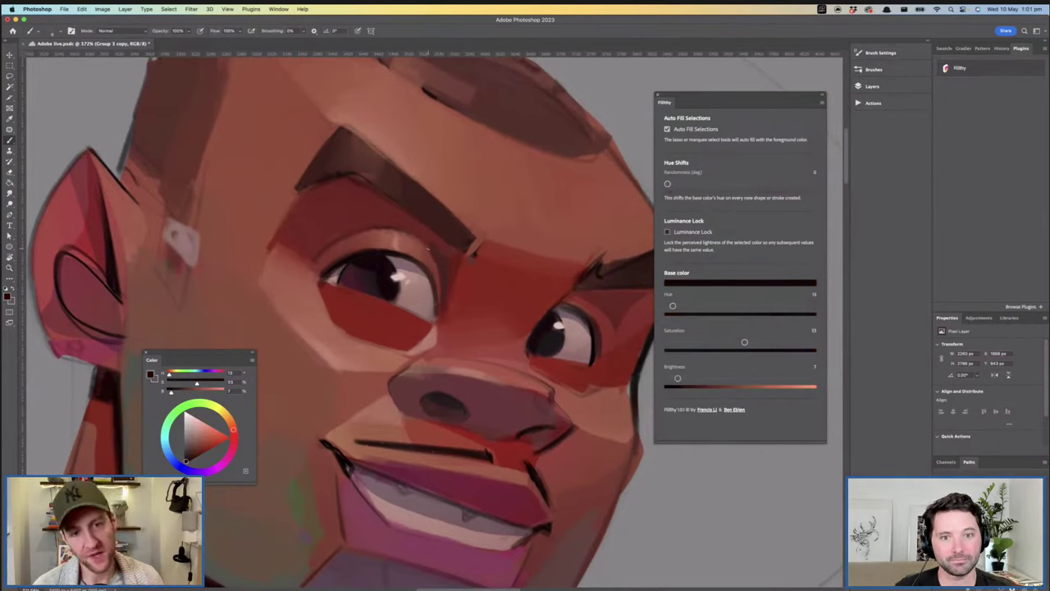
{"action": "left_click", "coordinate": [443, 306], "text": "alt"}
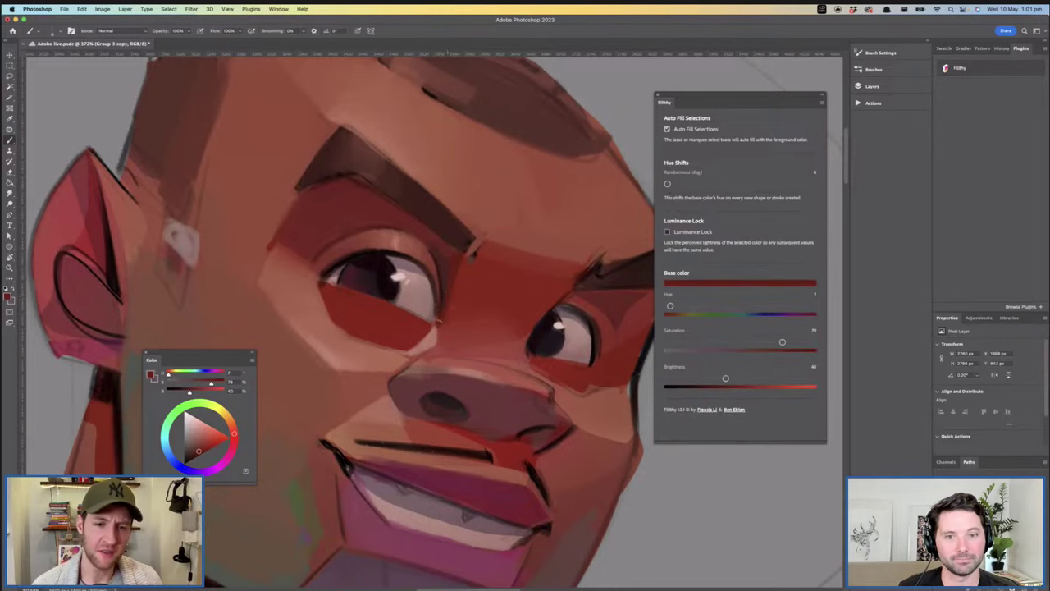
{"action": "scroll", "coordinate": [472, 314], "scroll_direction": "down", "scroll_amount": 10}
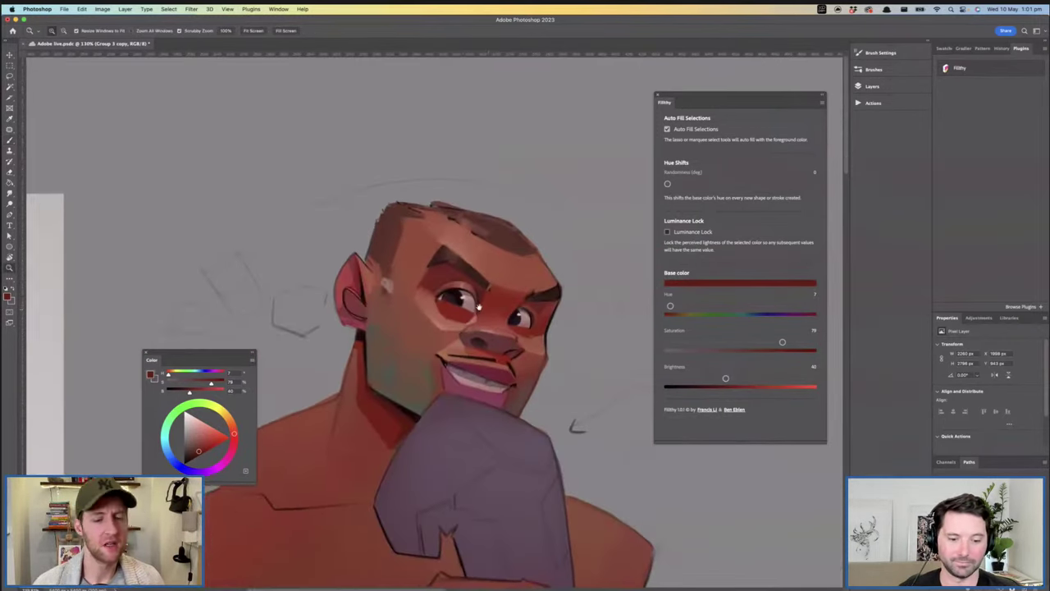
{"action": "scroll", "coordinate": [465, 324], "scroll_direction": "up", "scroll_amount": 10}
Sample black and strengthen the contour of the nose's outer wing, undoing the last stray stroke
{"action": "left_click", "coordinate": [411, 418], "text": "alt"}
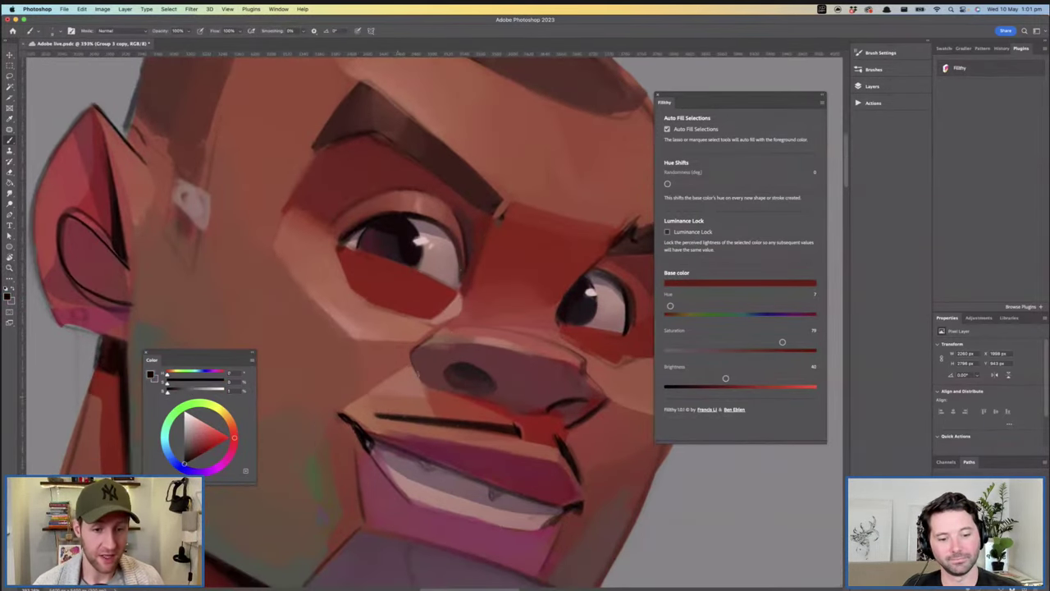
{"action": "left_click_drag", "start_coordinate": [412, 358], "coordinate": [452, 323]}
{"action": "left_click_drag", "start_coordinate": [490, 292], "coordinate": [476, 304]}
{"action": "key", "text": "super+z"}
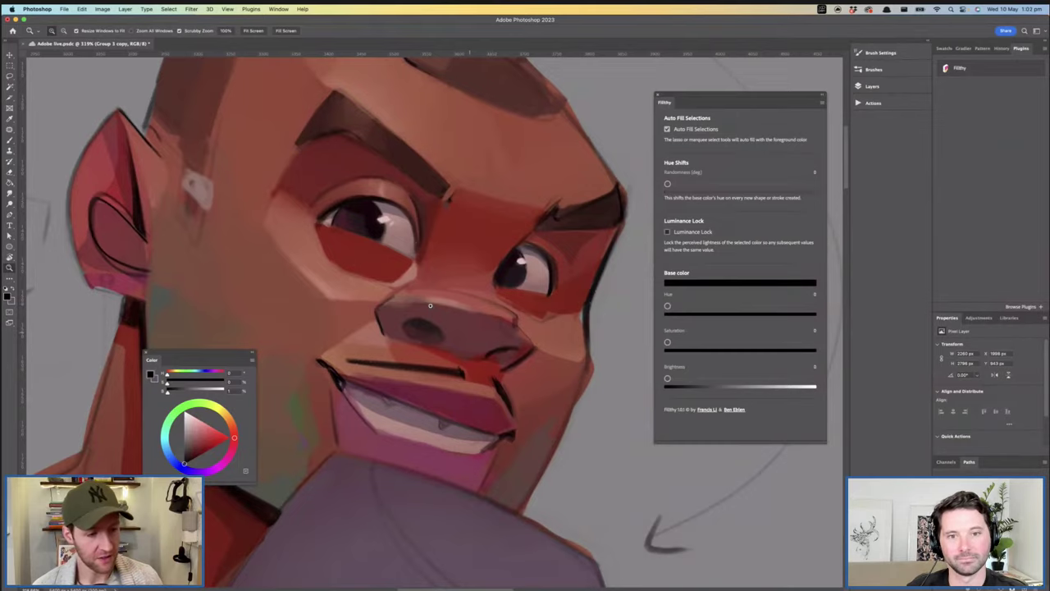
{"action": "left_click_drag", "start_coordinate": [430, 306], "coordinate": [460, 305]}
{"action": "key", "text": "b"}
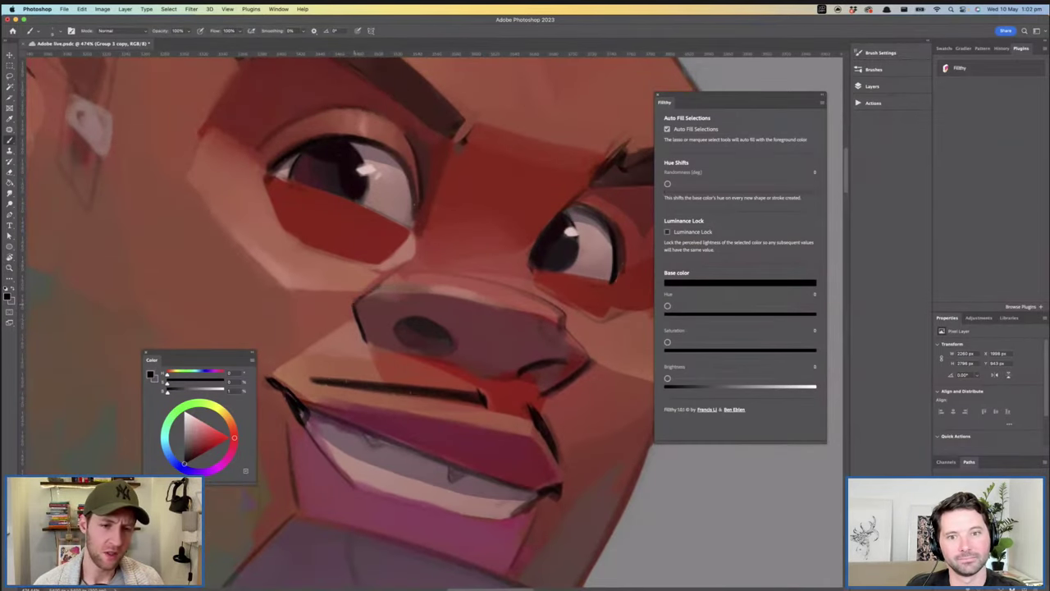
Clean up the underside of the larger eye's brow with dark reds sampled from the eye socket
{"action": "mouse_move", "coordinate": [560, 314]}
{"action": "left_mouse_down"}
{"action": "mouse_move", "coordinate": [361, 301]}
{"action": "mouse_move", "coordinate": [440, 285]}
{"action": "mouse_move", "coordinate": [403, 251]}
{"action": "left_mouse_up"}
{"action": "key", "text": "b"}
{"action": "left_click", "coordinate": [347, 200], "text": "alt"}
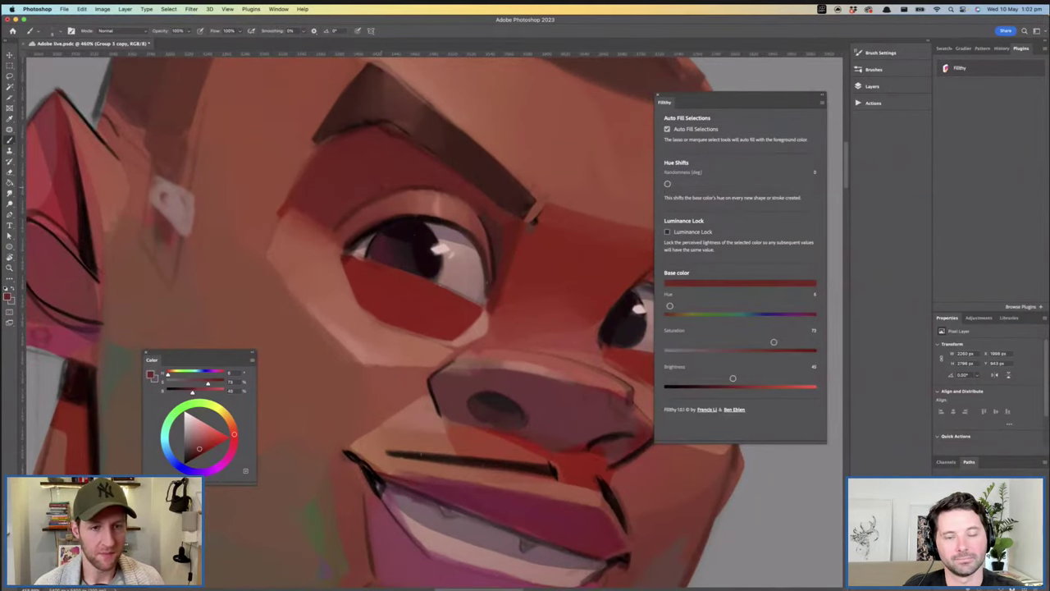
{"action": "left_click_drag", "start_coordinate": [416, 243], "coordinate": [403, 226]}
{"action": "left_click", "coordinate": [404, 203], "text": "alt"}
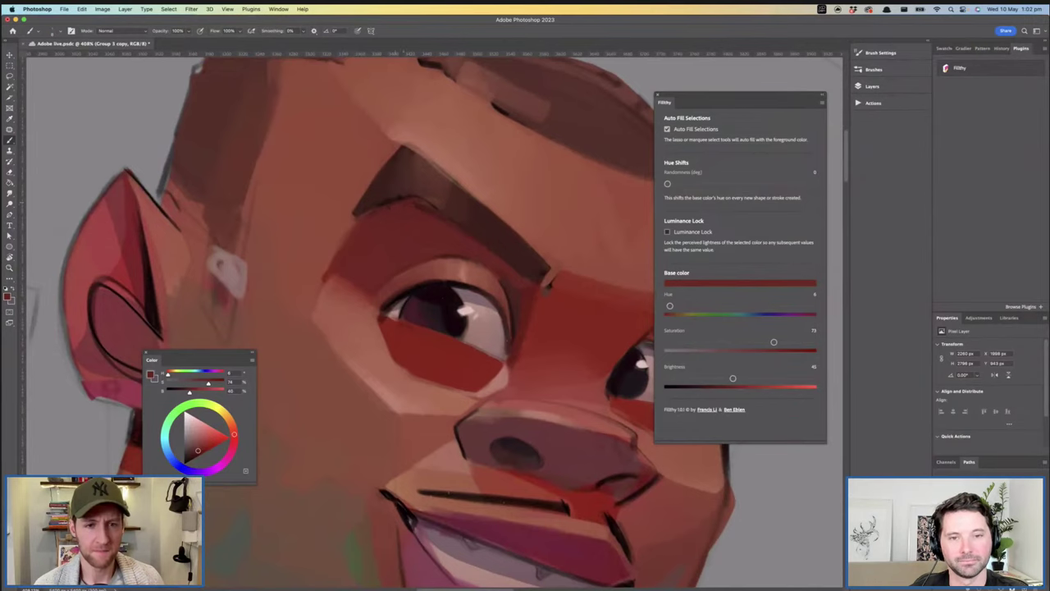
{"action": "left_click_drag", "start_coordinate": [466, 258], "coordinate": [419, 215]}
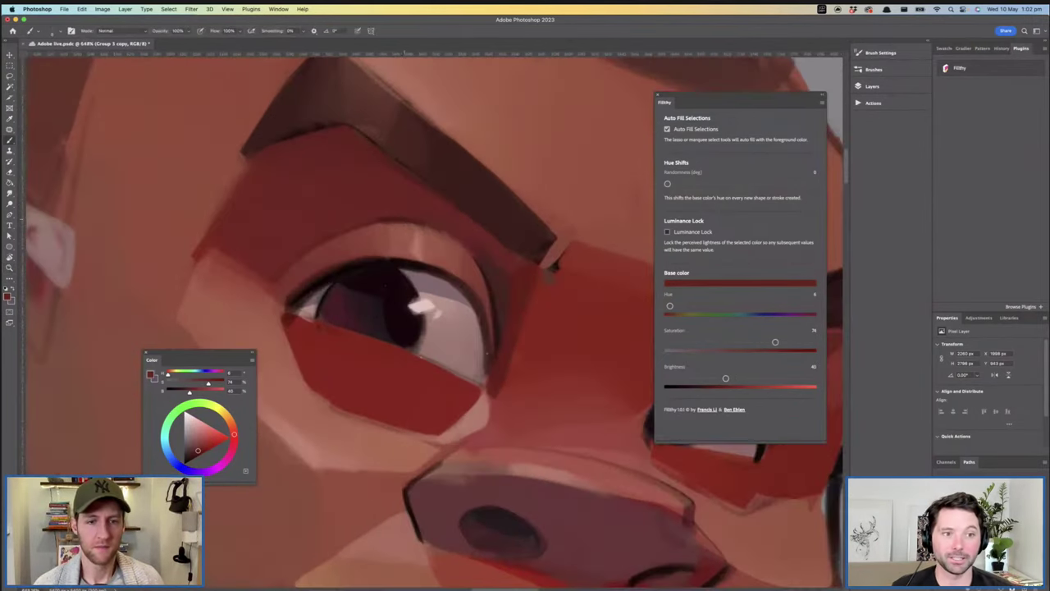
Refine the top edge of the larger eye's upper lid with sampled skin tones and socket red
{"action": "left_click", "coordinate": [399, 227], "text": "alt"}
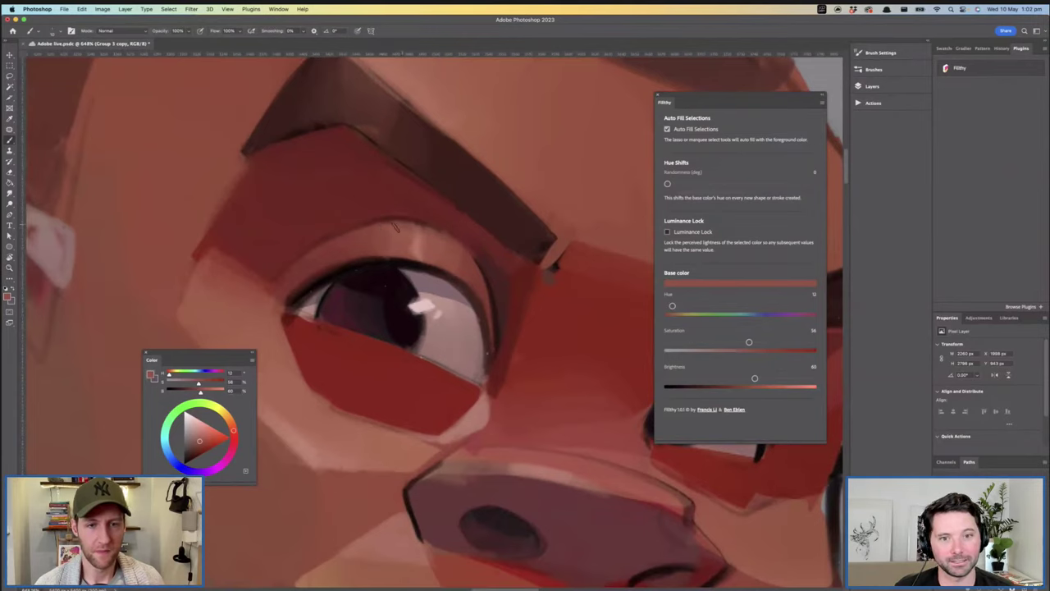
{"action": "left_click", "coordinate": [428, 235], "text": "alt"}
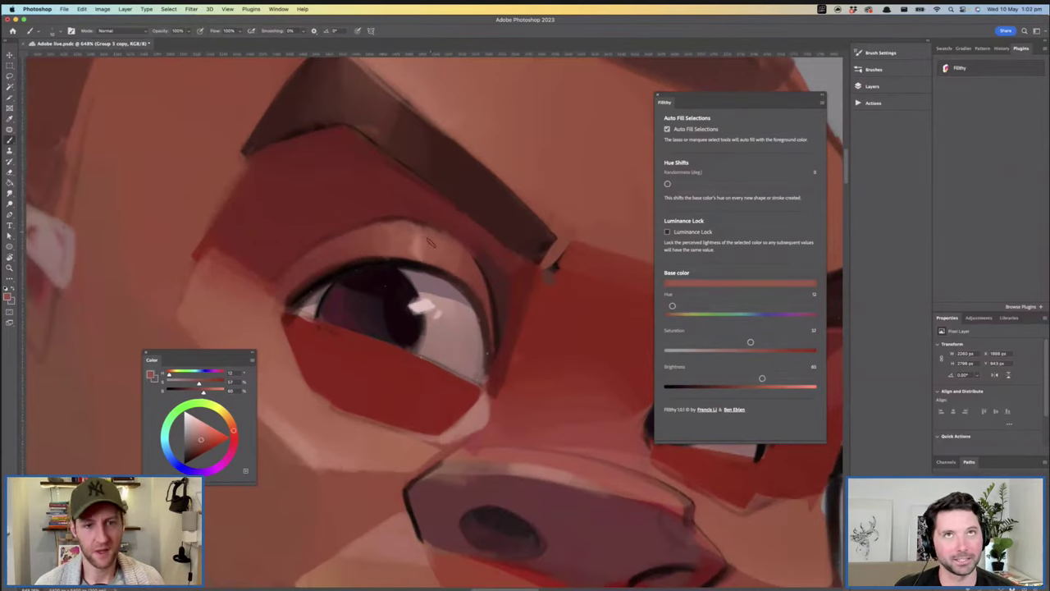
{"action": "left_click", "coordinate": [439, 219], "text": "alt"}
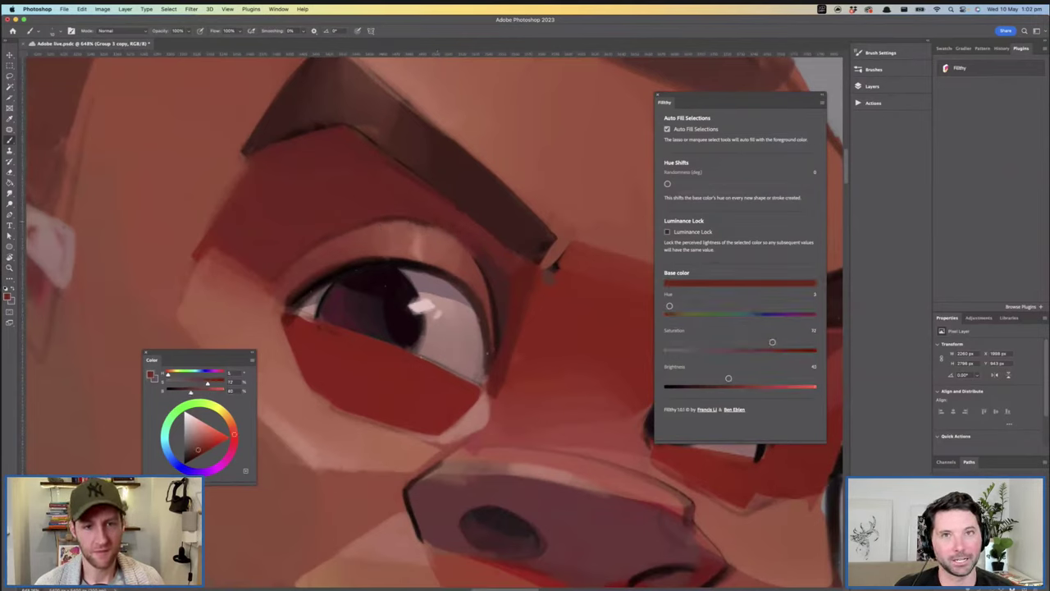
Sample a deep maroon and paint a dark crease arching over the larger eye's upper lid, redoing the first stroke
{"action": "left_click", "coordinate": [490, 277], "text": "alt"}
{"action": "left_click", "coordinate": [493, 287], "text": "alt"}
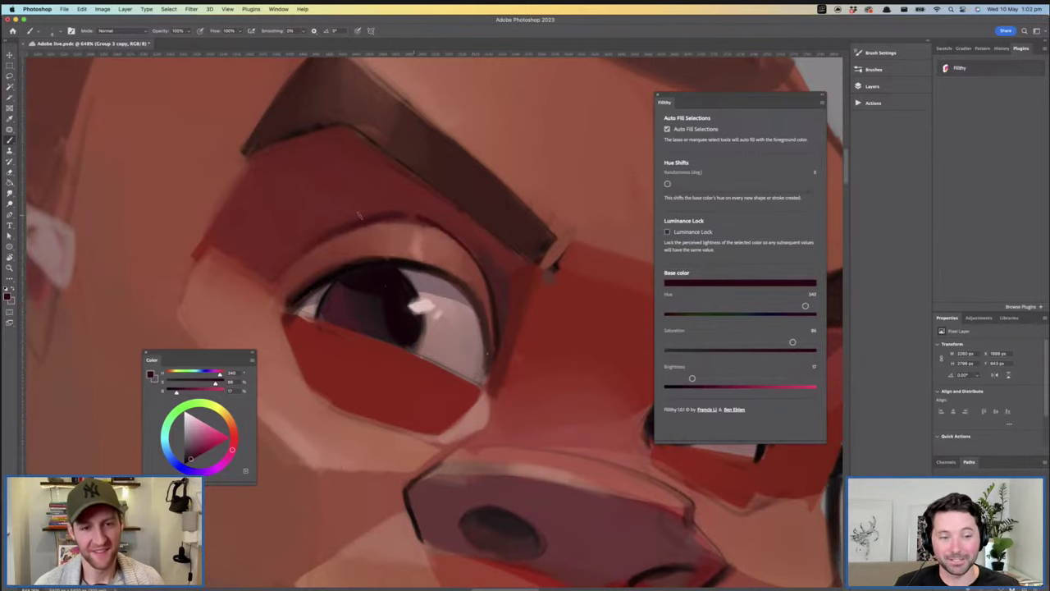
{"action": "mouse_move", "coordinate": [303, 245]}
{"action": "left_mouse_down"}
{"action": "mouse_move", "coordinate": [396, 217]}
{"action": "mouse_move", "coordinate": [445, 227]}
{"action": "mouse_move", "coordinate": [476, 247]}
{"action": "left_mouse_up"}
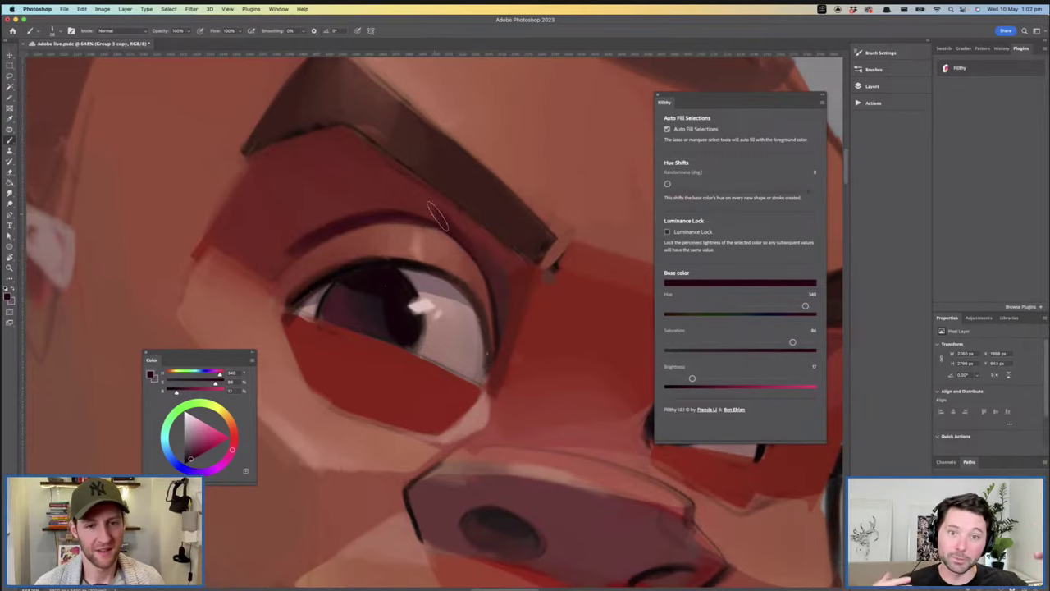
{"action": "key", "text": "super+z"}
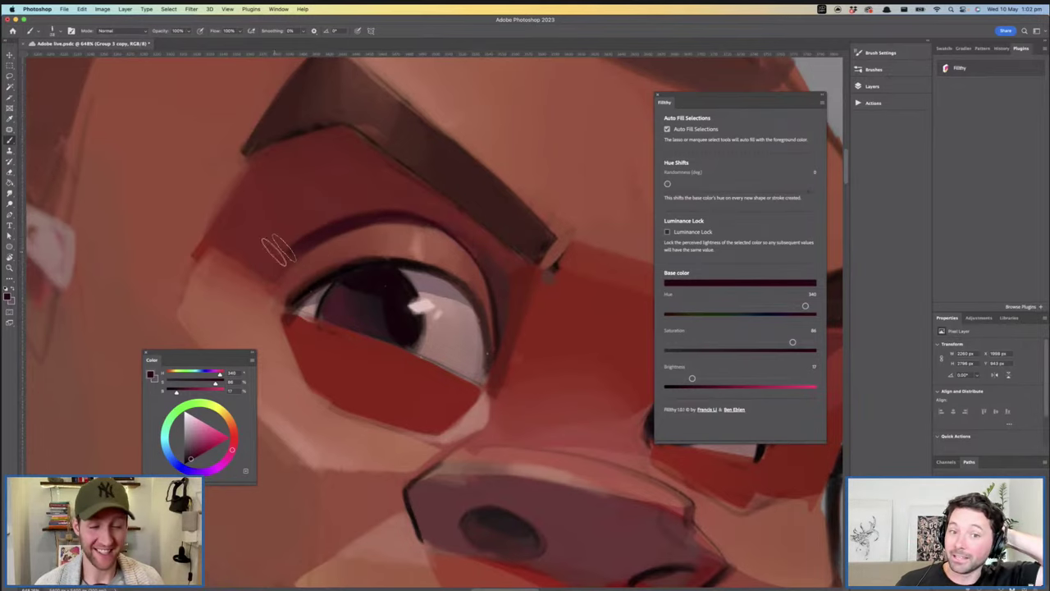
{"action": "mouse_move", "coordinate": [296, 238]}
{"action": "left_mouse_down"}
{"action": "mouse_move", "coordinate": [389, 205]}
{"action": "mouse_move", "coordinate": [464, 239]}
{"action": "mouse_move", "coordinate": [482, 264]}
{"action": "left_mouse_up"}
Blend the dark upper-lid crease into the larger eye's socket using sampled dark reds
{"action": "left_click", "coordinate": [319, 204], "text": "alt"}
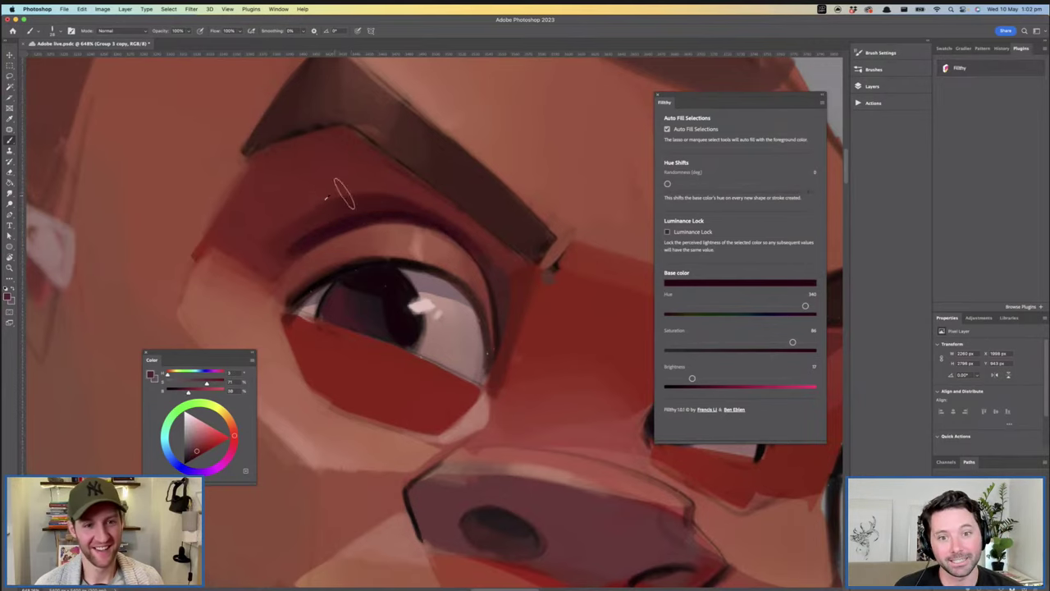
{"action": "left_click", "coordinate": [329, 219], "text": "alt"}
{"action": "left_click_drag", "start_coordinate": [341, 227], "coordinate": [293, 238]}
{"action": "key", "text": "z"}
{"action": "mouse_move", "coordinate": [503, 251]}
{"action": "left_mouse_down"}
{"action": "mouse_move", "coordinate": [471, 236]}
{"action": "mouse_move", "coordinate": [502, 239]}
{"action": "left_mouse_up"}
{"action": "key", "text": "b"}
{"action": "left_click", "coordinate": [402, 220], "text": "alt"}
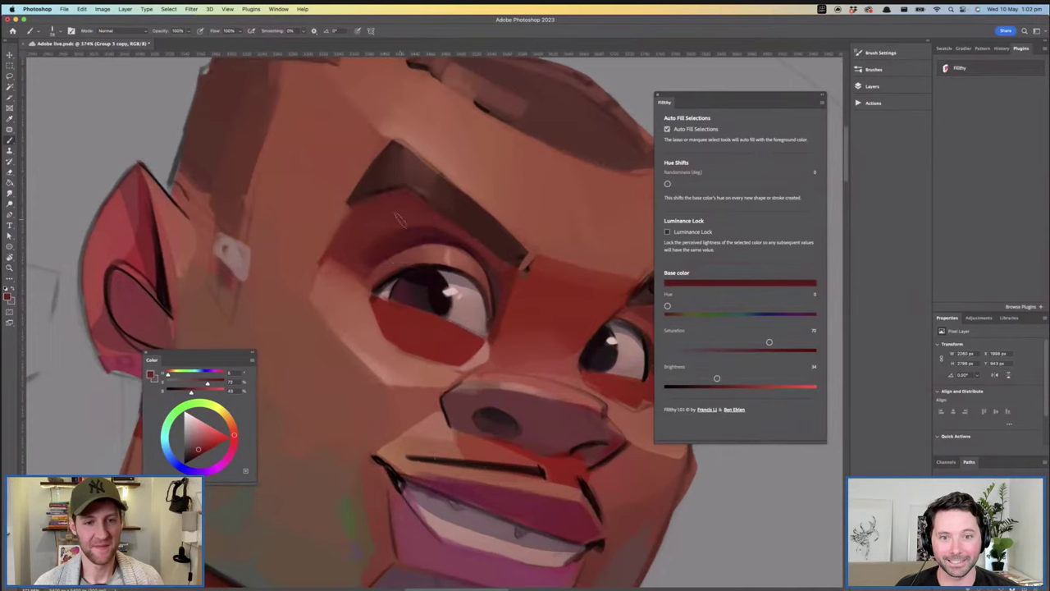
{"action": "left_click_drag", "start_coordinate": [440, 234], "coordinate": [415, 231]}
Darken the socket between the larger eye's inner lid and brow with a sampled dark crimson
{"action": "key", "text": "z"}
{"action": "mouse_move", "coordinate": [474, 246]}
{"action": "left_mouse_down"}
{"action": "mouse_move", "coordinate": [445, 245]}
{"action": "mouse_move", "coordinate": [482, 249]}
{"action": "left_mouse_up"}
{"action": "key", "text": "b"}
{"action": "left_click", "coordinate": [462, 243], "text": "alt"}
{"action": "left_click_drag", "start_coordinate": [416, 238], "coordinate": [484, 276]}
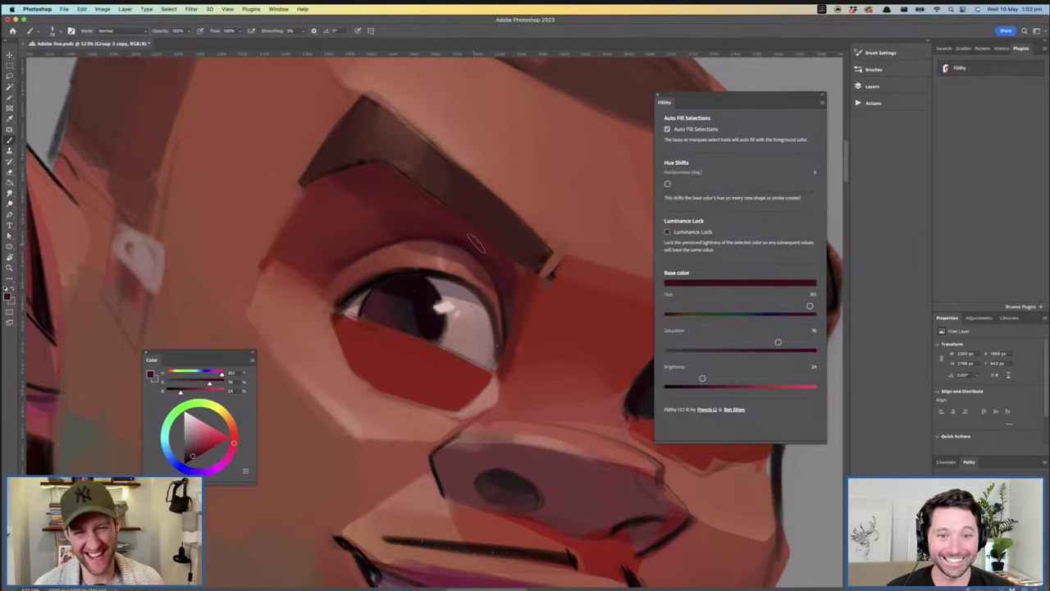
Shade the red area beneath the larger eye with the dark crimson, undoing the last stroke
{"action": "mouse_move", "coordinate": [509, 330]}
{"action": "left_mouse_down"}
{"action": "mouse_move", "coordinate": [466, 313]}
{"action": "mouse_move", "coordinate": [452, 340]}
{"action": "mouse_move", "coordinate": [464, 330]}
{"action": "mouse_move", "coordinate": [396, 306]}
{"action": "left_mouse_up"}
{"action": "mouse_move", "coordinate": [361, 292]}
{"action": "left_mouse_down"}
{"action": "mouse_move", "coordinate": [367, 320]}
{"action": "mouse_move", "coordinate": [458, 353]}
{"action": "mouse_move", "coordinate": [415, 332]}
{"action": "left_mouse_up"}
{"action": "key", "text": "super+z"}
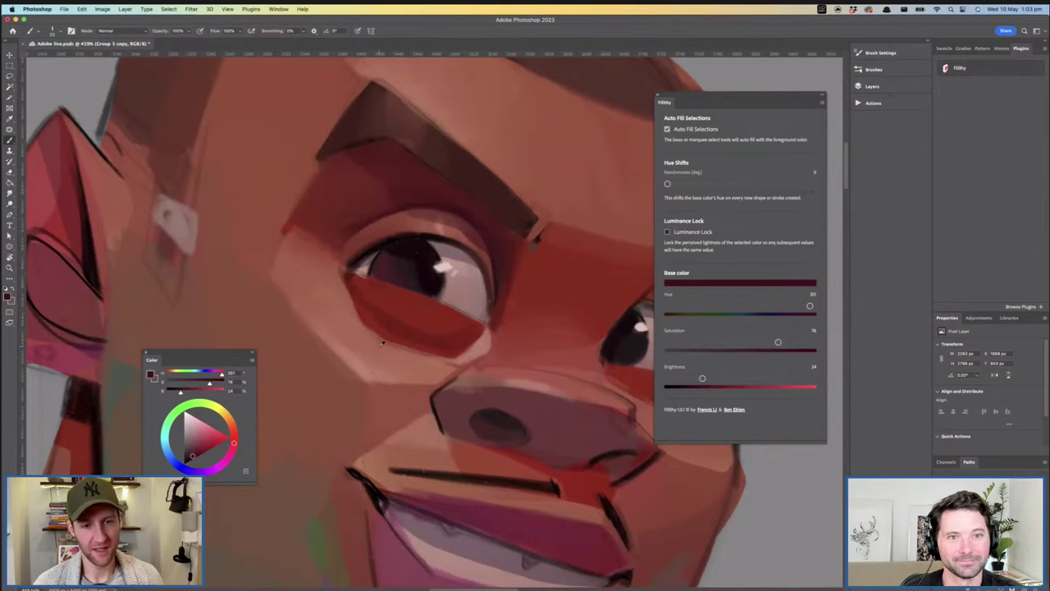
Sample an orange-brown skin tone and paint a lighter lower-lid band across the red area beneath the larger eye
{"action": "left_click", "coordinate": [597, 226], "text": "alt"}
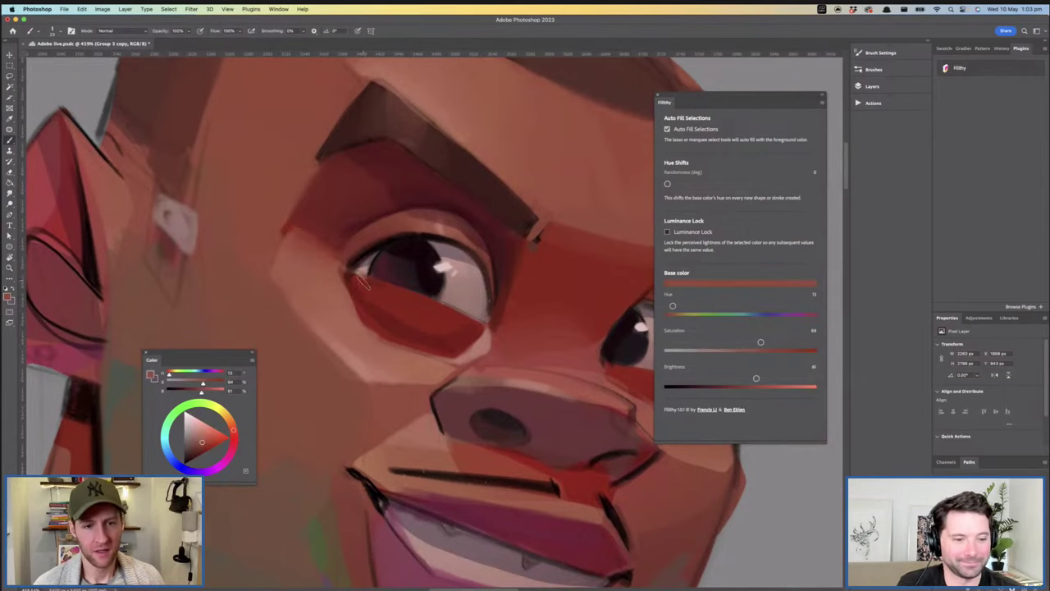
{"action": "left_click_drag", "start_coordinate": [461, 320], "coordinate": [388, 298]}
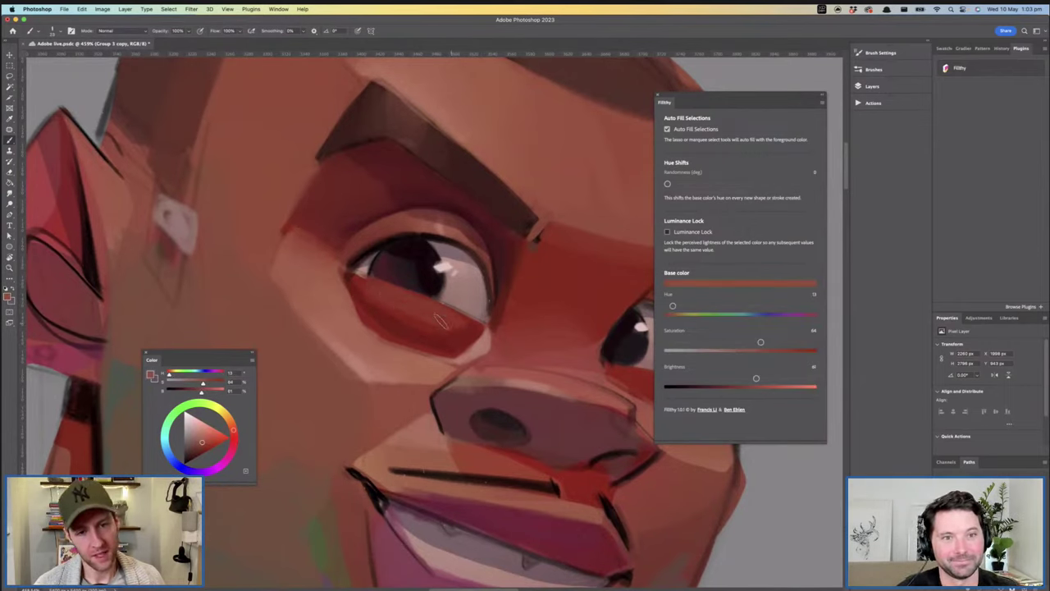
{"action": "left_click_drag", "start_coordinate": [479, 340], "coordinate": [426, 335]}
Flip the canvas horizontally and blend the larger eye's lower-lid band with reds sampled from the same area
{"action": "key", "text": "super+shift+h"}
{"action": "mouse_move", "coordinate": [513, 328]}
{"action": "left_mouse_down"}
{"action": "mouse_move", "coordinate": [450, 305]}
{"action": "mouse_move", "coordinate": [503, 306]}
{"action": "mouse_move", "coordinate": [387, 332]}
{"action": "left_mouse_up"}
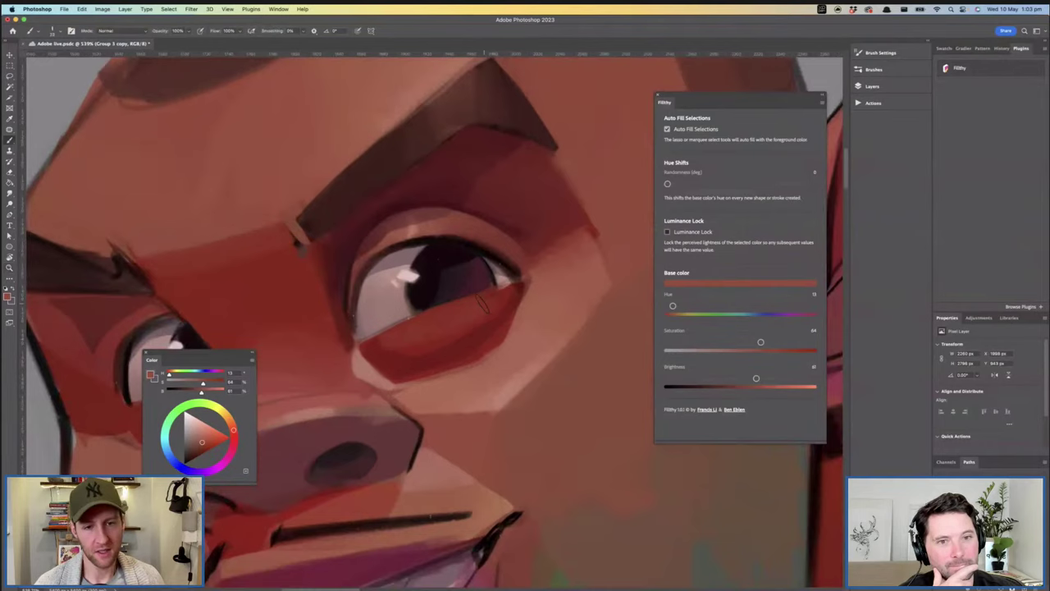
{"action": "left_click", "coordinate": [484, 325], "text": "alt"}
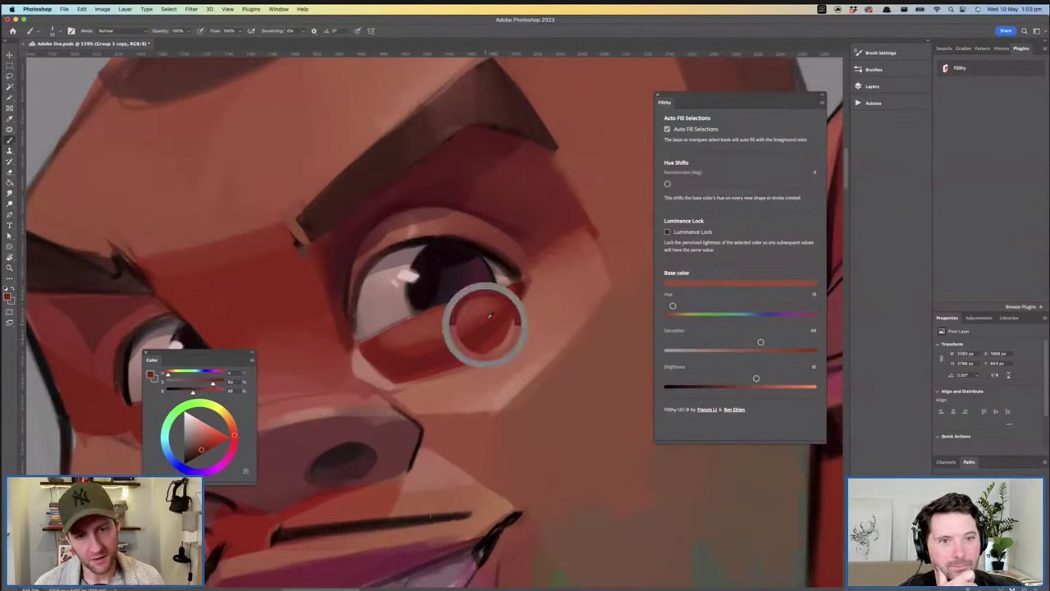
{"action": "left_click", "coordinate": [429, 328], "text": "alt"}
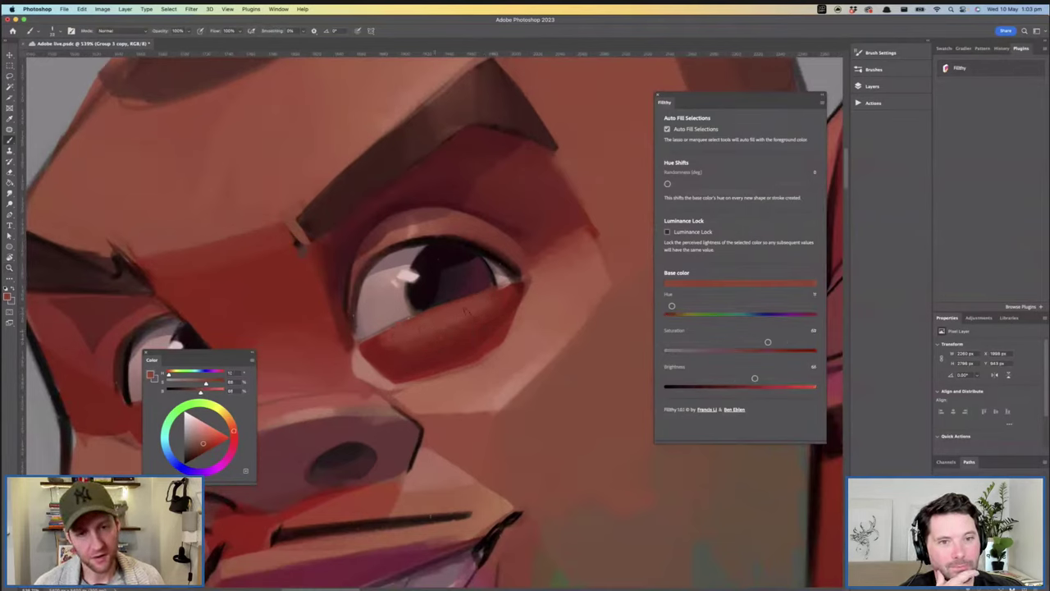
{"action": "mouse_move", "coordinate": [488, 316]}
{"action": "left_mouse_down"}
{"action": "mouse_move", "coordinate": [406, 348]}
{"action": "mouse_move", "coordinate": [439, 348]}
{"action": "left_mouse_up"}
Smooth the inner end of the red shadow beneath the larger eye with a sampled brownish red
{"action": "mouse_move", "coordinate": [510, 300]}
{"action": "left_mouse_down"}
{"action": "mouse_move", "coordinate": [485, 342]}
{"action": "mouse_move", "coordinate": [441, 346]}
{"action": "mouse_move", "coordinate": [532, 329]}
{"action": "left_mouse_up"}
{"action": "key", "text": "z"}
{"action": "key", "text": "b"}
{"action": "left_click", "coordinate": [456, 355], "text": "alt"}
{"action": "mouse_move", "coordinate": [449, 364]}
{"action": "left_mouse_down"}
{"action": "mouse_move", "coordinate": [402, 365]}
{"action": "mouse_move", "coordinate": [443, 378]}
{"action": "left_mouse_up"}
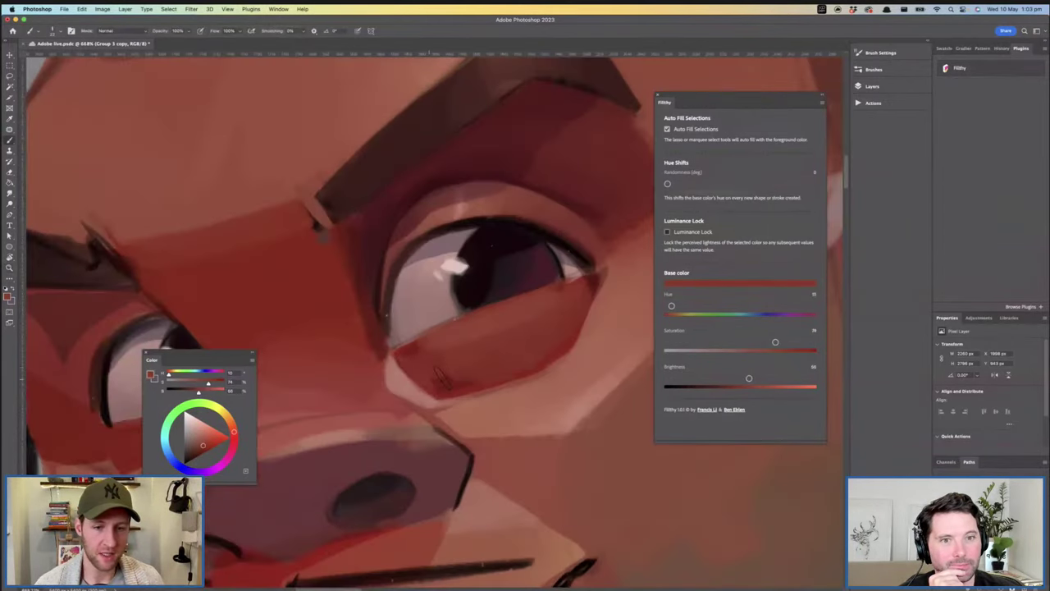
Sample the lower-lid red, choose a lighter tint, and lasso-fill a thin light rim along the larger eye's lower lid
{"action": "left_click", "coordinate": [7, 76]}
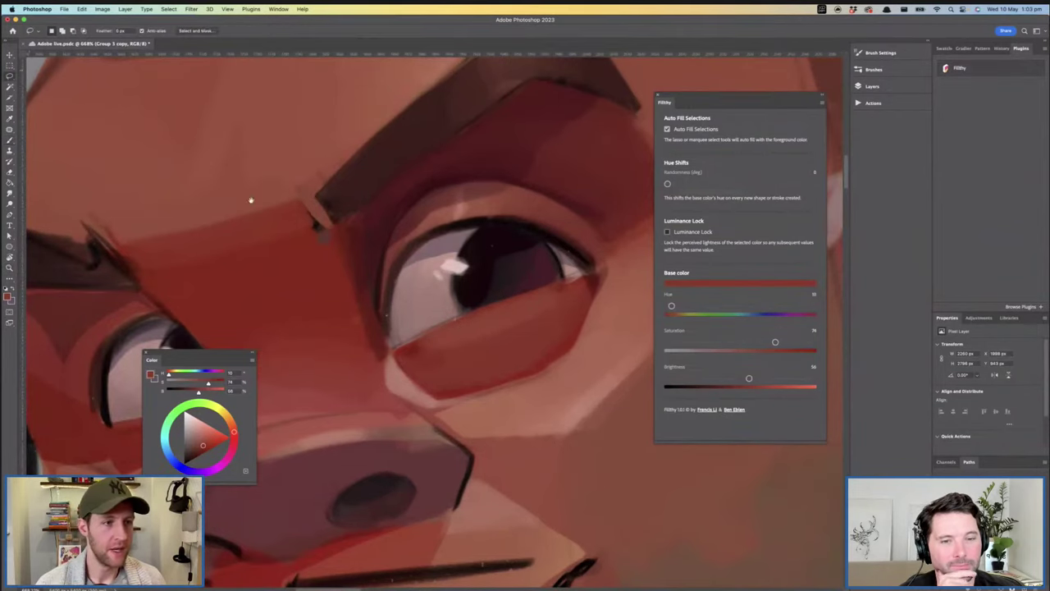
{"action": "left_click_drag", "start_coordinate": [523, 307], "coordinate": [455, 298]}
{"action": "key", "text": "i"}
{"action": "left_click", "coordinate": [509, 293]}
{"action": "key", "text": "l"}
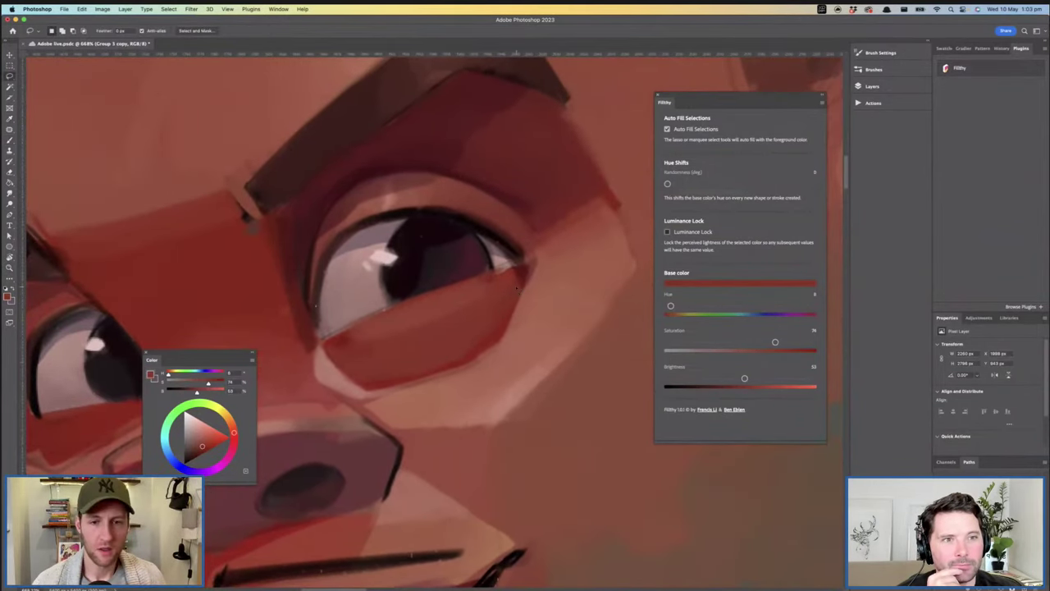
{"action": "scroll", "coordinate": [418, 322], "scroll_direction": "left", "scroll_amount": 2}
{"action": "mouse_move", "coordinate": [419, 323]}
{"action": "left_mouse_down"}
{"action": "mouse_move", "coordinate": [352, 347]}
{"action": "mouse_move", "coordinate": [350, 336]}
{"action": "mouse_move", "coordinate": [509, 272]}
{"action": "mouse_move", "coordinate": [467, 300]}
{"action": "left_mouse_up"}
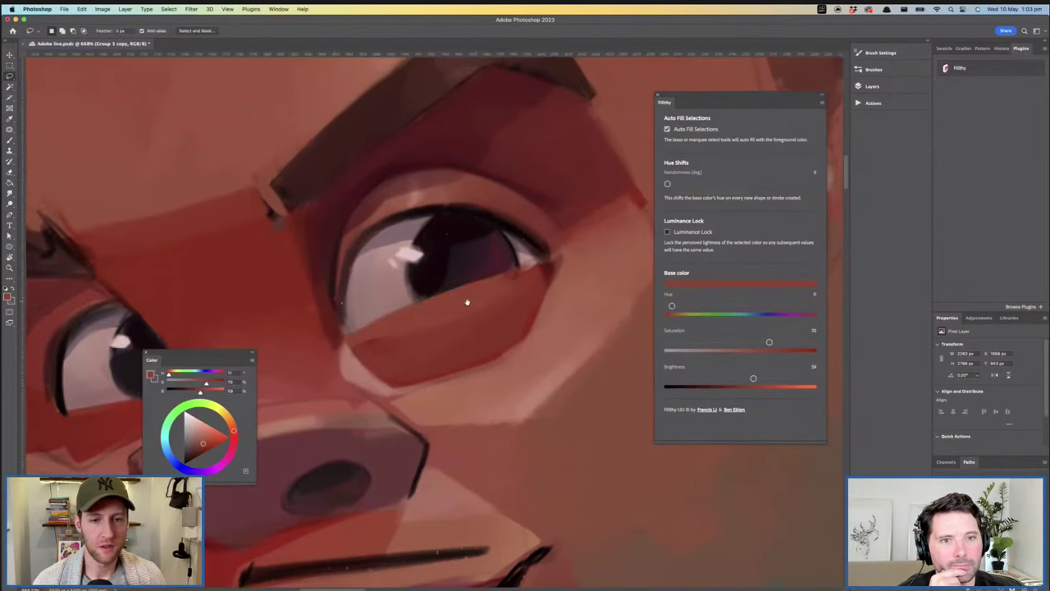
{"action": "scroll", "coordinate": [467, 300], "scroll_direction": "right", "scroll_amount": 2}
{"action": "left_click", "coordinate": [201, 439]}
{"action": "left_click_drag", "start_coordinate": [319, 342], "coordinate": [513, 269]}
{"action": "left_click_drag", "start_coordinate": [354, 323], "coordinate": [355, 333]}
{"action": "left_click_drag", "start_coordinate": [455, 285], "coordinate": [371, 316]}
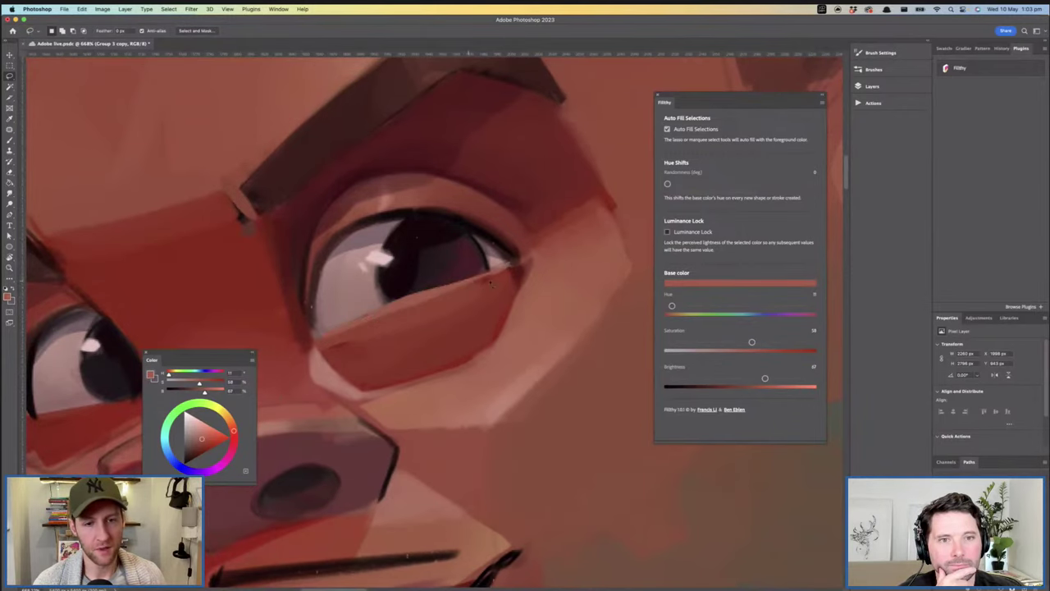
Sample the skin tone beside the larger eye's outer corner and lasso-fill a small patch there
{"action": "left_click_drag", "start_coordinate": [495, 304], "coordinate": [446, 333]}
{"action": "mouse_move", "coordinate": [456, 331]}
{"action": "left_mouse_down"}
{"action": "mouse_move", "coordinate": [402, 331]}
{"action": "mouse_move", "coordinate": [502, 328]}
{"action": "left_mouse_up"}
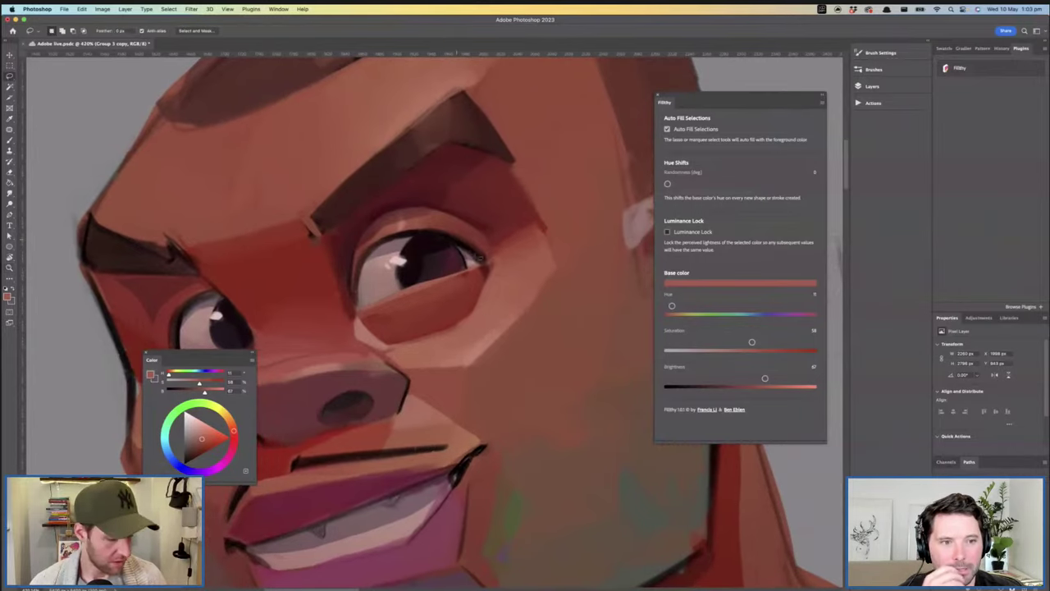
{"action": "key", "text": "i"}
{"action": "left_click", "coordinate": [489, 270]}
{"action": "mouse_move", "coordinate": [489, 271]}
{"action": "left_mouse_down"}
{"action": "mouse_move", "coordinate": [464, 319]}
{"action": "mouse_move", "coordinate": [490, 273]}
{"action": "mouse_move", "coordinate": [476, 274]}
{"action": "left_mouse_up"}
Lock the transparent pixels of the Group 3 copy layer and switch back to the Brush tool
{"action": "key", "text": "super+space"}
{"action": "left_click_drag", "start_coordinate": [361, 268], "coordinate": [370, 305]}
{"action": "scroll", "coordinate": [676, 182], "scroll_direction": "right", "scroll_amount": 2}
{"action": "left_click", "coordinate": [872, 86]}
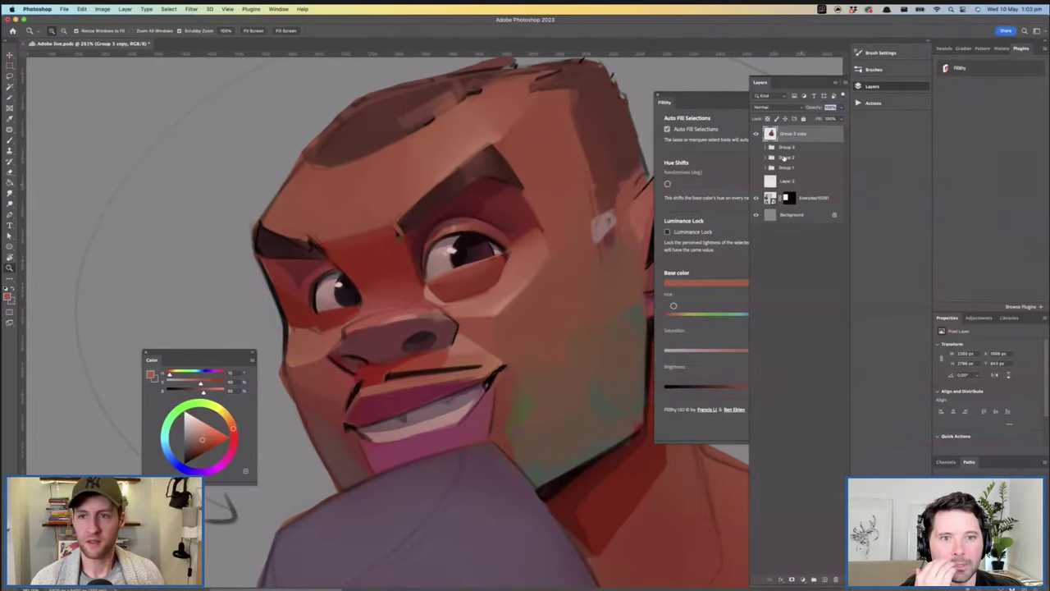
{"action": "left_click", "coordinate": [768, 119]}
{"action": "left_click_drag", "start_coordinate": [347, 247], "coordinate": [300, 264]}
{"action": "scroll", "coordinate": [428, 325], "scroll_direction": "up", "scroll_amount": 4}
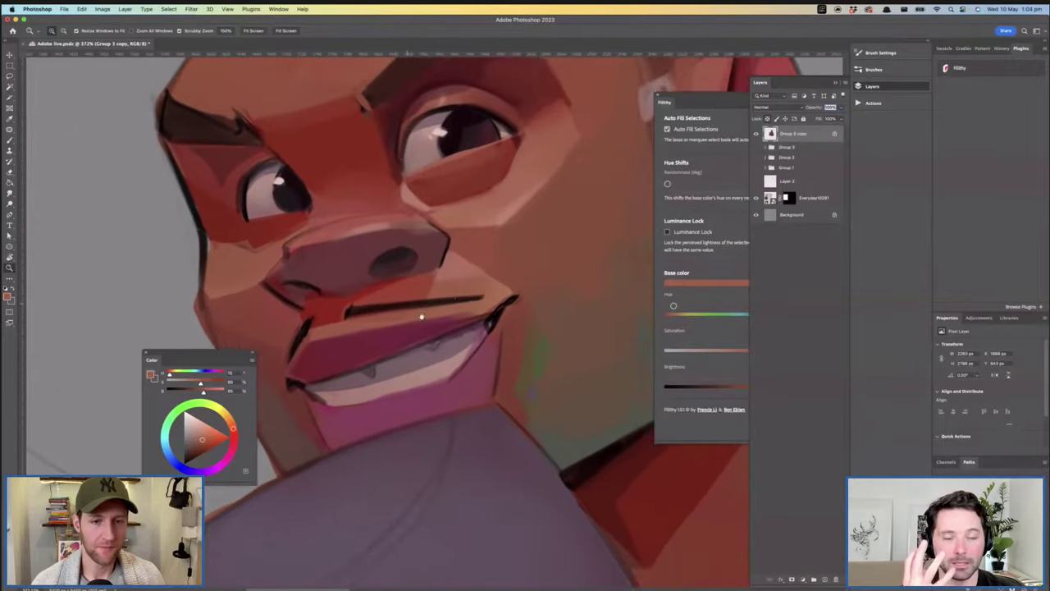
{"action": "scroll", "coordinate": [425, 385], "scroll_direction": "up", "scroll_amount": 4}
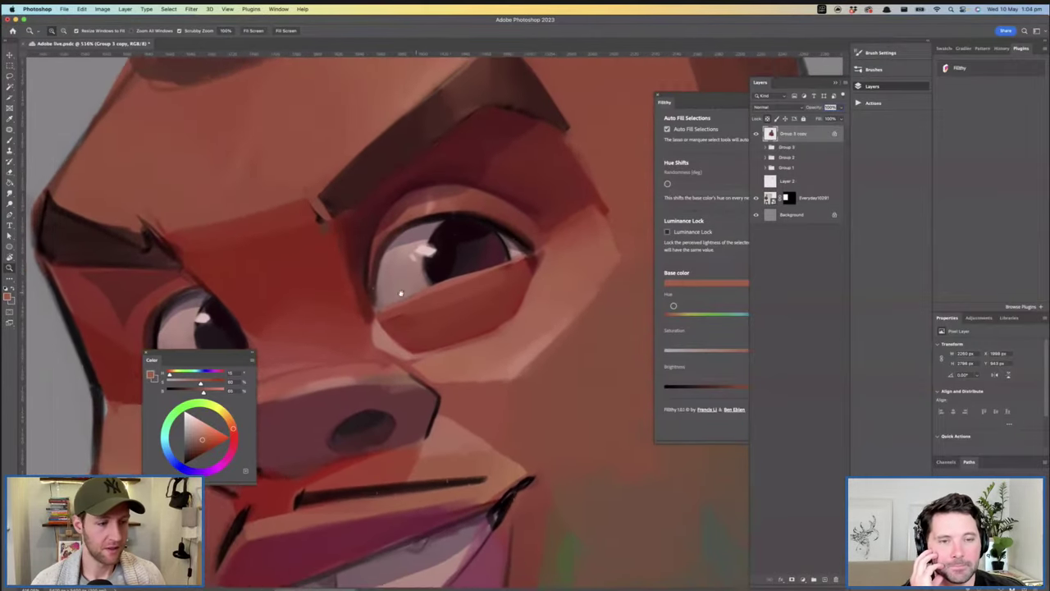
{"action": "key", "text": "b"}
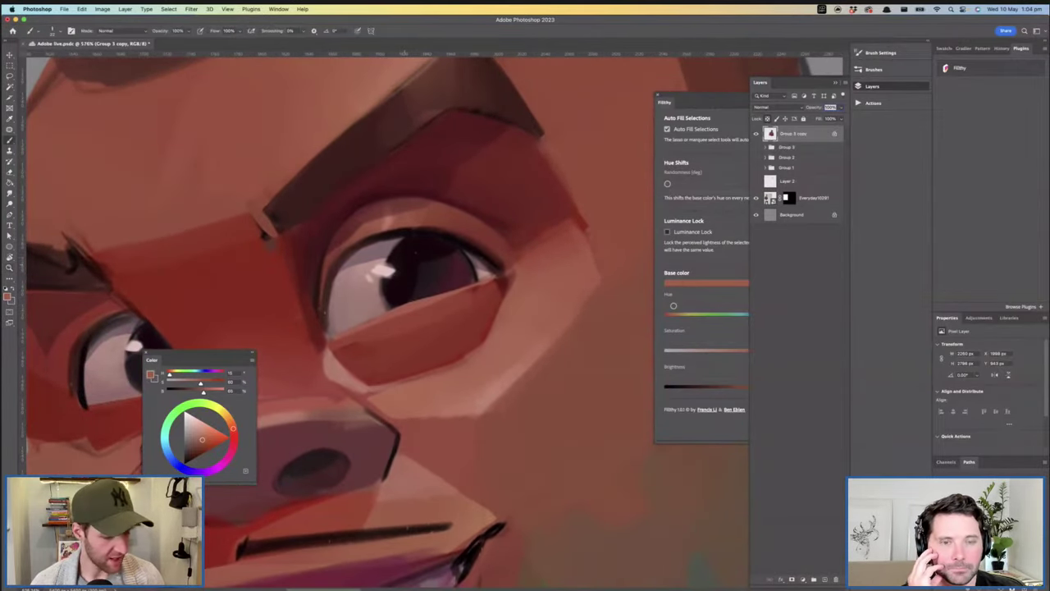
Sample the larger eye's dark iris colour and shift it to saturation 85 and brightness 34 in the Base color settings
{"action": "left_click", "coordinate": [415, 262], "text": "alt"}
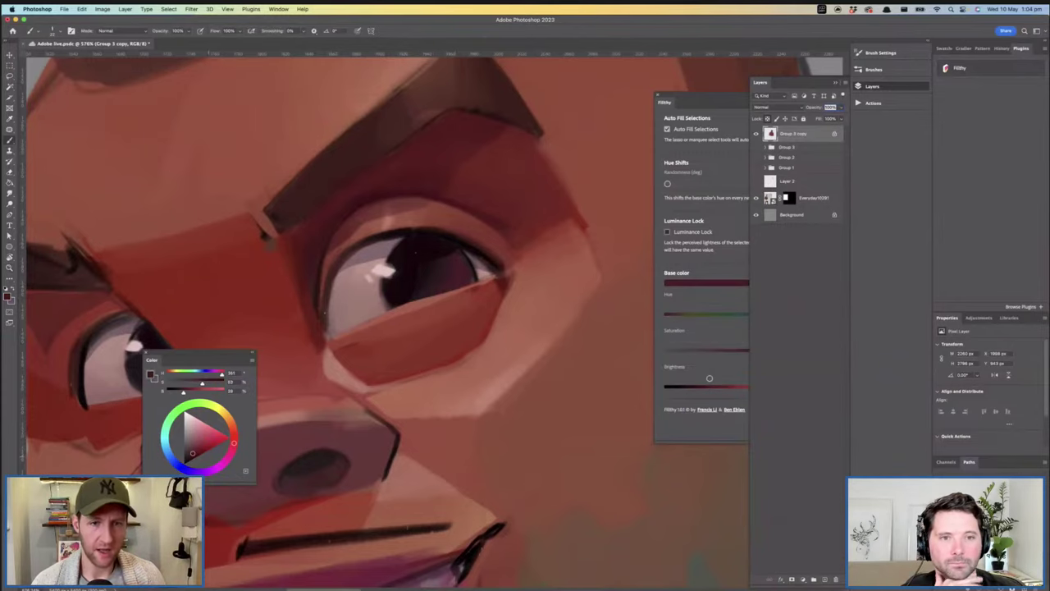
{"action": "left_click", "coordinate": [678, 101]}
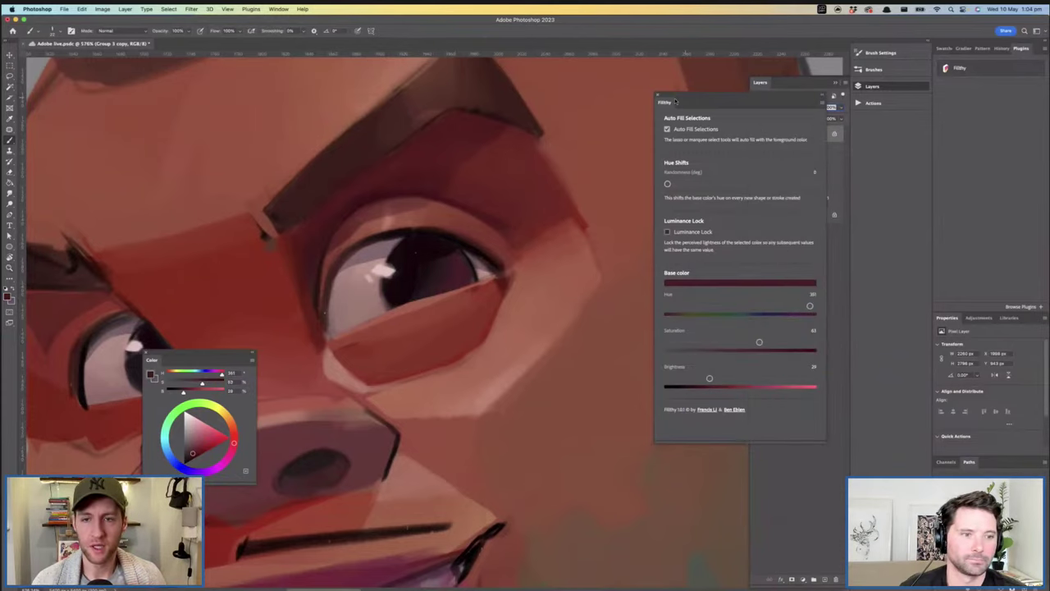
{"action": "left_click_drag", "start_coordinate": [668, 98], "coordinate": [599, 105]}
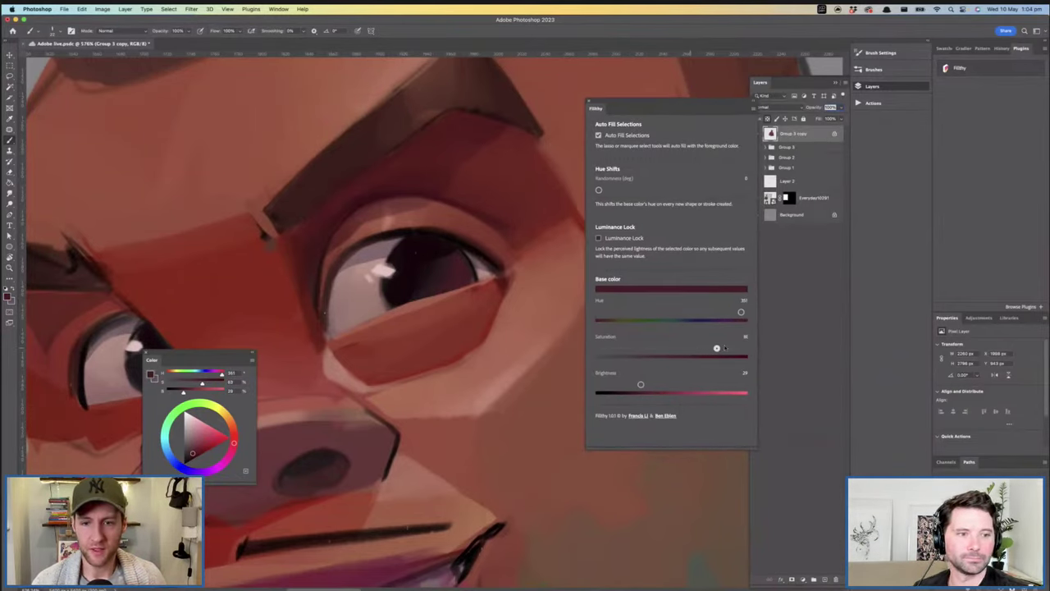
{"action": "mouse_move", "coordinate": [450, 266]}
{"action": "left_mouse_down"}
{"action": "mouse_move", "coordinate": [439, 288]}
{"action": "mouse_move", "coordinate": [406, 293]}
{"action": "mouse_move", "coordinate": [436, 276]}
{"action": "mouse_move", "coordinate": [305, 427]}
{"action": "mouse_move", "coordinate": [483, 278]}
{"action": "mouse_move", "coordinate": [454, 279]}
{"action": "left_mouse_up"}
{"action": "key", "text": "super+space"}
{"action": "left_click_drag", "start_coordinate": [640, 384], "coordinate": [648, 384]}
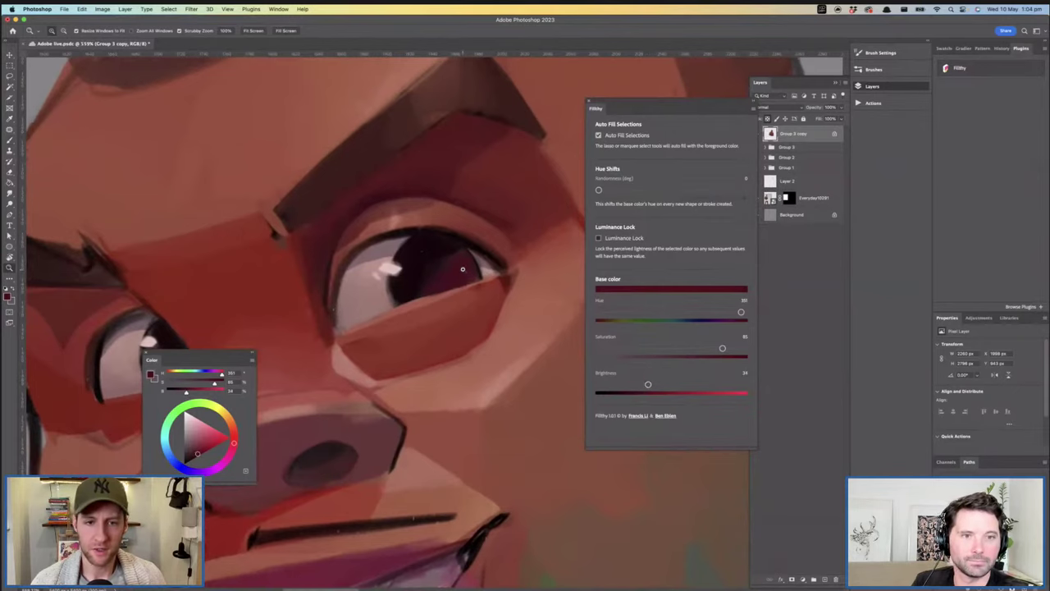
Paint a richer red glow across the lower iris of the larger eye, lightening the colour and sampling the surrounding tones
{"action": "key", "text": "b"}
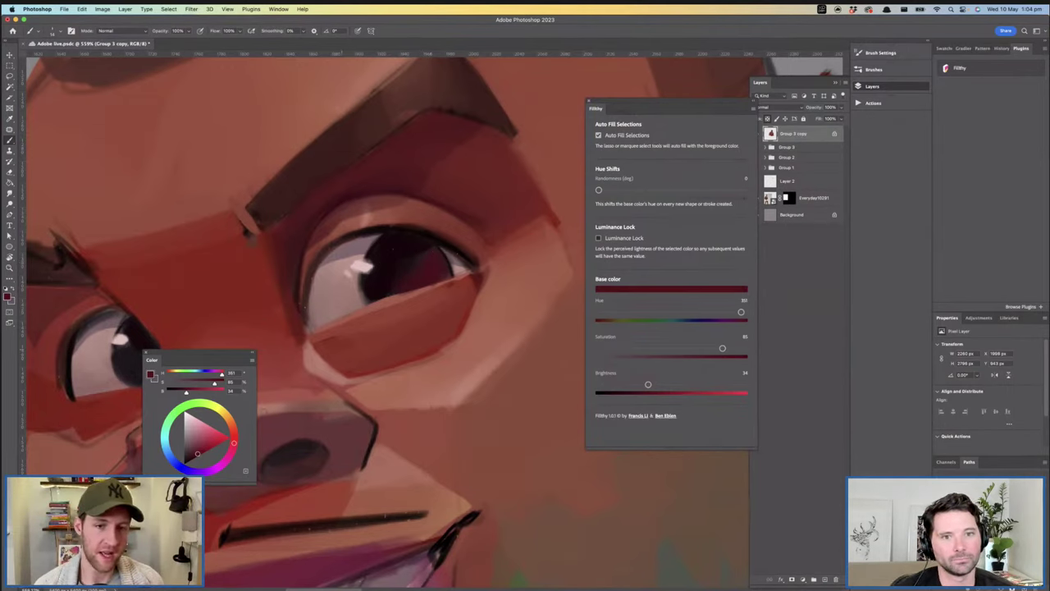
{"action": "left_click_drag", "start_coordinate": [198, 453], "coordinate": [200, 445]}
{"action": "mouse_move", "coordinate": [430, 260]}
{"action": "left_mouse_down"}
{"action": "mouse_move", "coordinate": [394, 312]}
{"action": "mouse_move", "coordinate": [361, 312]}
{"action": "mouse_move", "coordinate": [447, 302]}
{"action": "mouse_move", "coordinate": [421, 355]}
{"action": "mouse_move", "coordinate": [443, 300]}
{"action": "mouse_move", "coordinate": [382, 289]}
{"action": "mouse_move", "coordinate": [369, 300]}
{"action": "left_mouse_up"}
{"action": "key", "text": "z"}
{"action": "key", "text": "b"}
{"action": "left_click", "coordinate": [386, 289], "text": "alt"}
{"action": "left_click", "coordinate": [427, 266], "text": "alt"}
Sample the near-black pupil colour and touch up the larger eye's pupil beside the highlight
{"action": "key", "text": "z"}
{"action": "left_click_drag", "start_coordinate": [457, 285], "coordinate": [443, 333]}
{"action": "mouse_move", "coordinate": [367, 300]}
{"action": "left_mouse_down"}
{"action": "mouse_move", "coordinate": [440, 276]}
{"action": "mouse_move", "coordinate": [413, 263]}
{"action": "left_mouse_up"}
{"action": "key", "text": "b"}
{"action": "left_click", "coordinate": [436, 271], "text": "alt"}
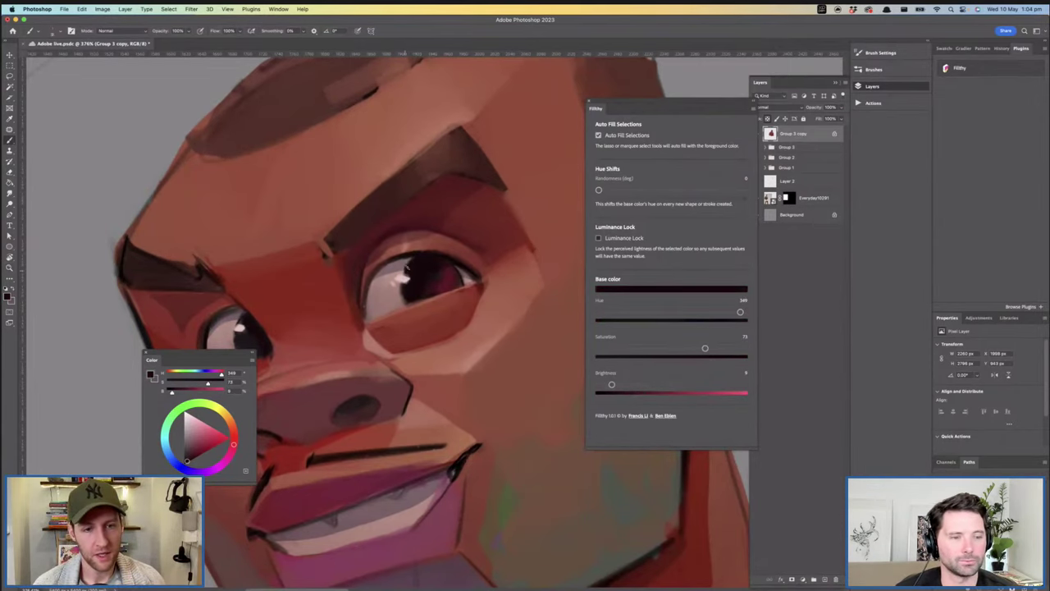
{"action": "left_click_drag", "start_coordinate": [408, 265], "coordinate": [382, 267]}
Sample reds from the ear and paint dark red over the black line inside its upper fold, undoing the last stroke
{"action": "left_click_drag", "start_coordinate": [556, 242], "coordinate": [384, 250]}
{"action": "left_click_drag", "start_coordinate": [384, 250], "coordinate": [404, 249]}
{"action": "left_click", "coordinate": [403, 236], "text": "alt"}
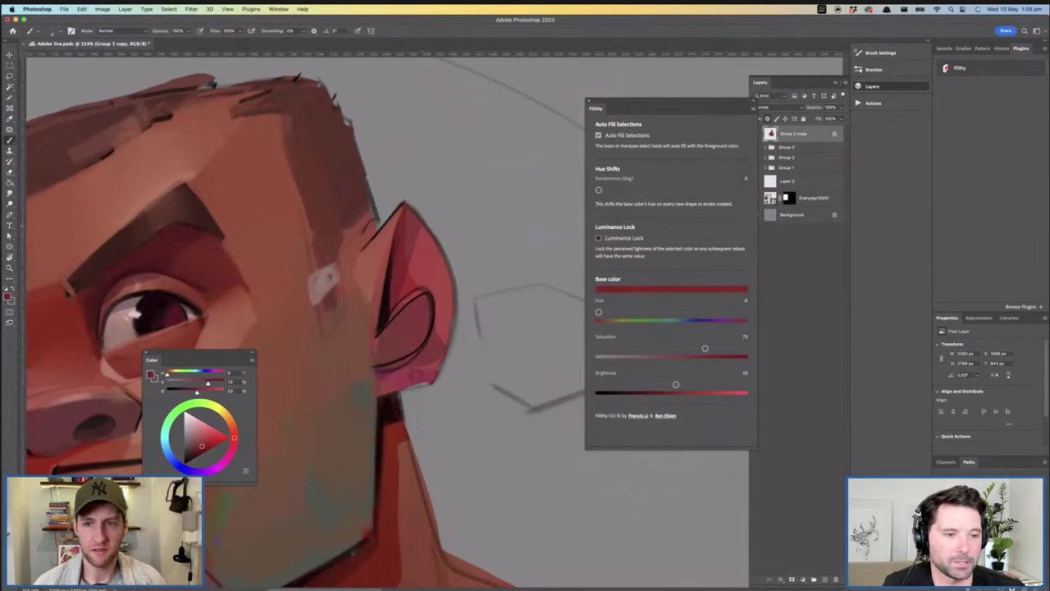
{"action": "left_click", "coordinate": [431, 235], "text": "alt"}
{"action": "left_click", "coordinate": [416, 223], "text": "alt"}
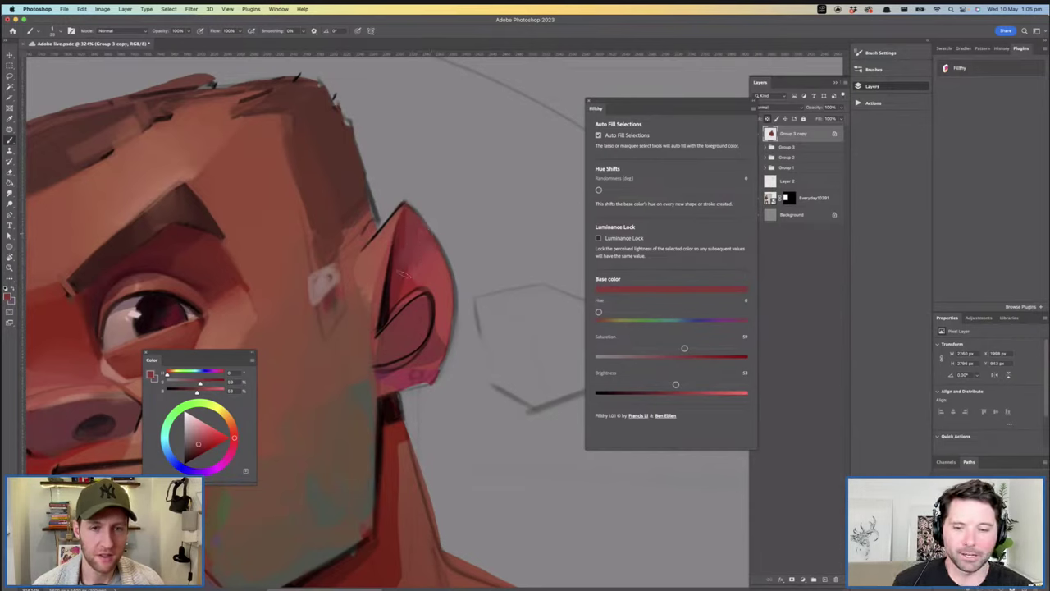
{"action": "left_click", "coordinate": [398, 264], "text": "alt"}
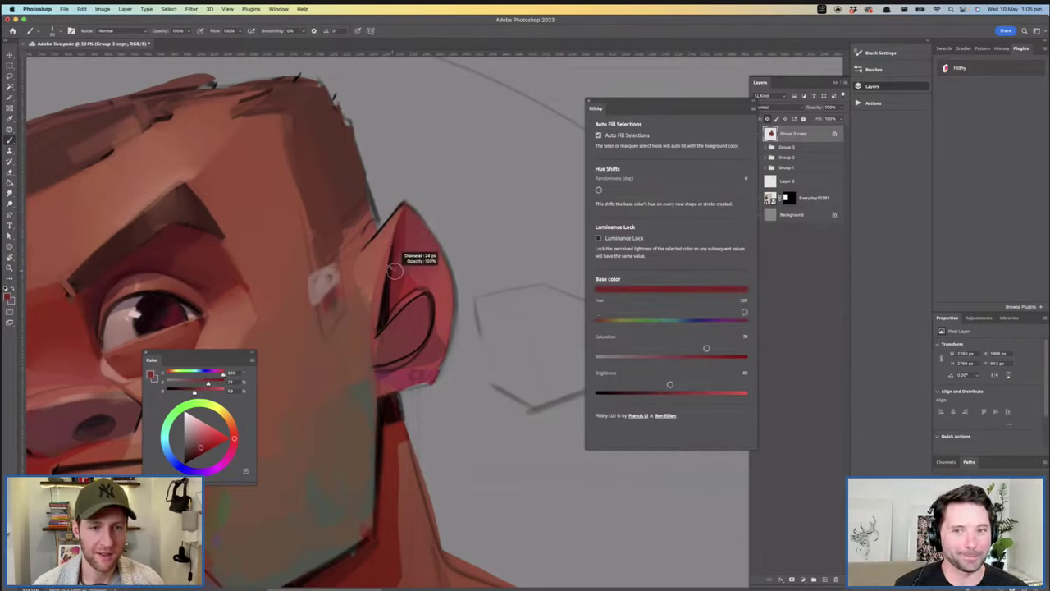
{"action": "left_click_drag", "start_coordinate": [397, 258], "coordinate": [385, 309]}
{"action": "key", "text": "super+z"}
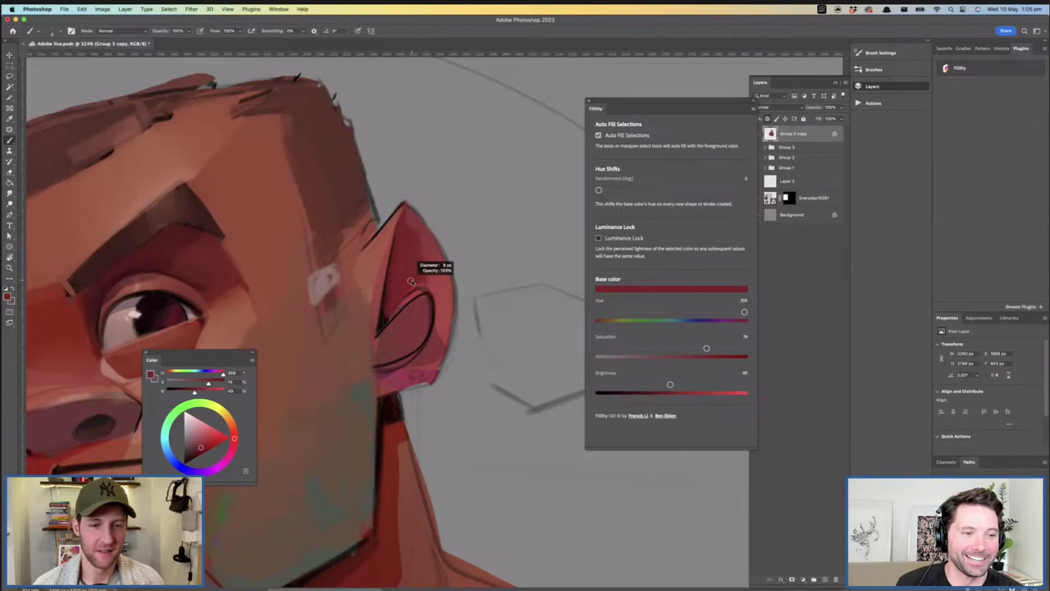
Flip the view horizontally and soften the shadow inside the upper ear with sampled mid reds
{"action": "key", "text": "super+space"}
{"action": "left_click_drag", "start_coordinate": [492, 280], "coordinate": [424, 288]}
{"action": "key", "text": "super+shift+h"}
{"action": "left_click_drag", "start_coordinate": [369, 255], "coordinate": [398, 256]}
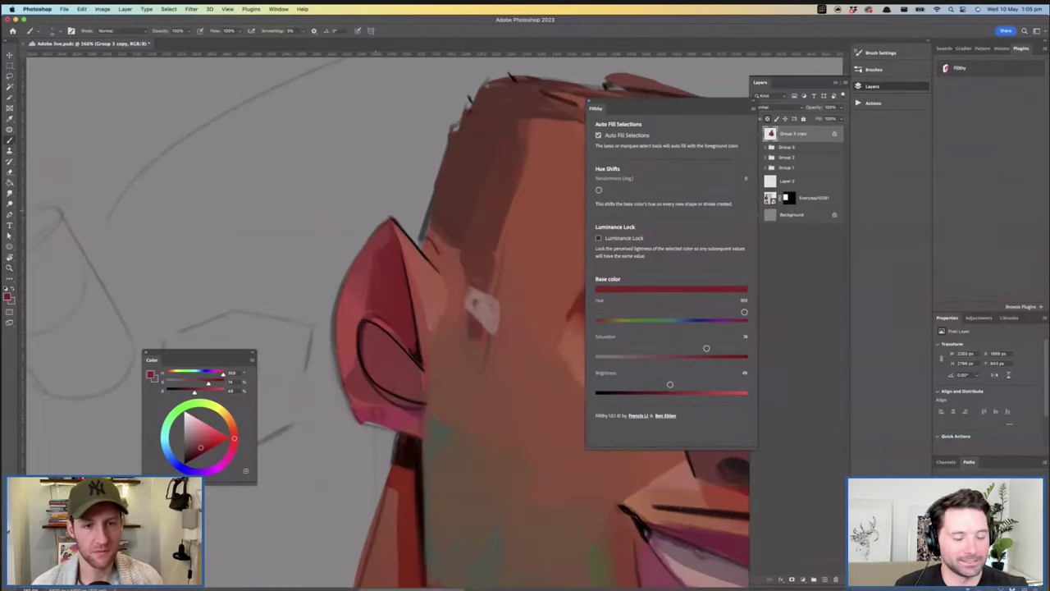
{"action": "left_click", "coordinate": [375, 258], "text": "alt"}
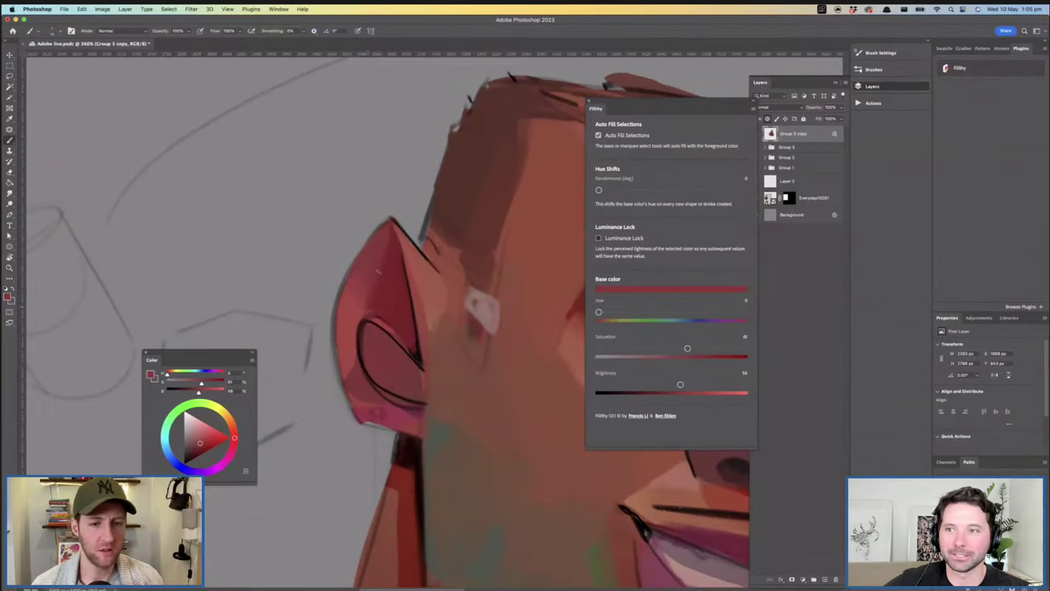
{"action": "left_click_drag", "start_coordinate": [469, 291], "coordinate": [396, 288]}
{"action": "scroll", "coordinate": [370, 286], "scroll_direction": "up", "scroll_amount": 2}
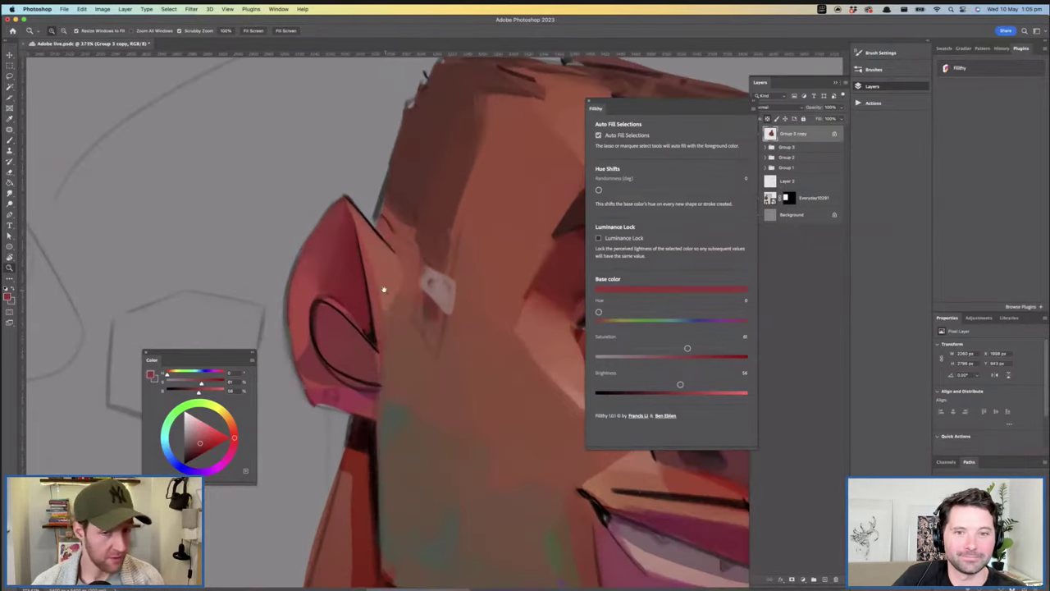
{"action": "key", "text": "b"}
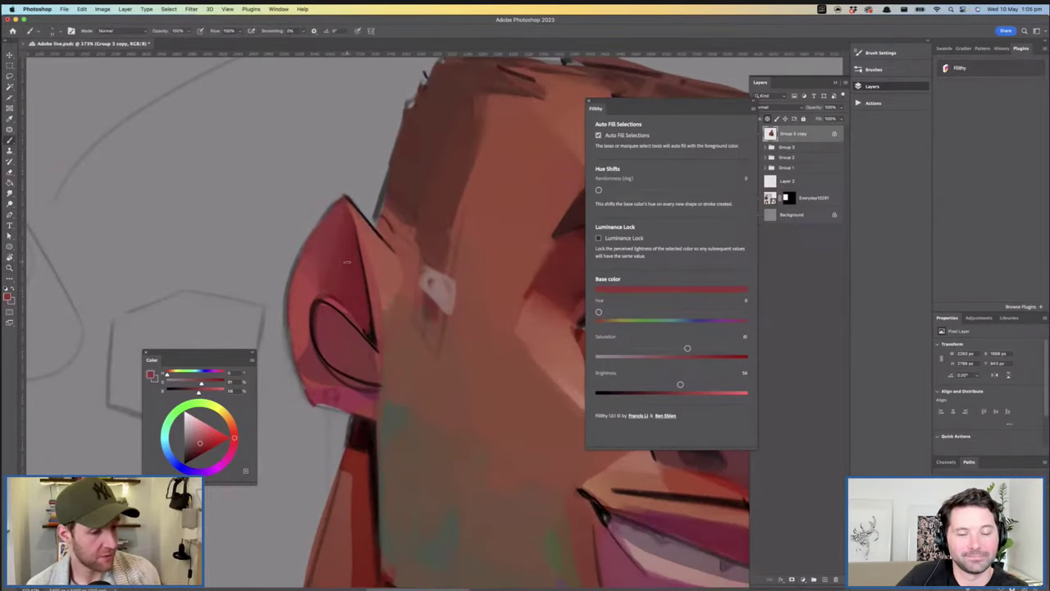
{"action": "left_click", "coordinate": [326, 235], "text": "alt"}
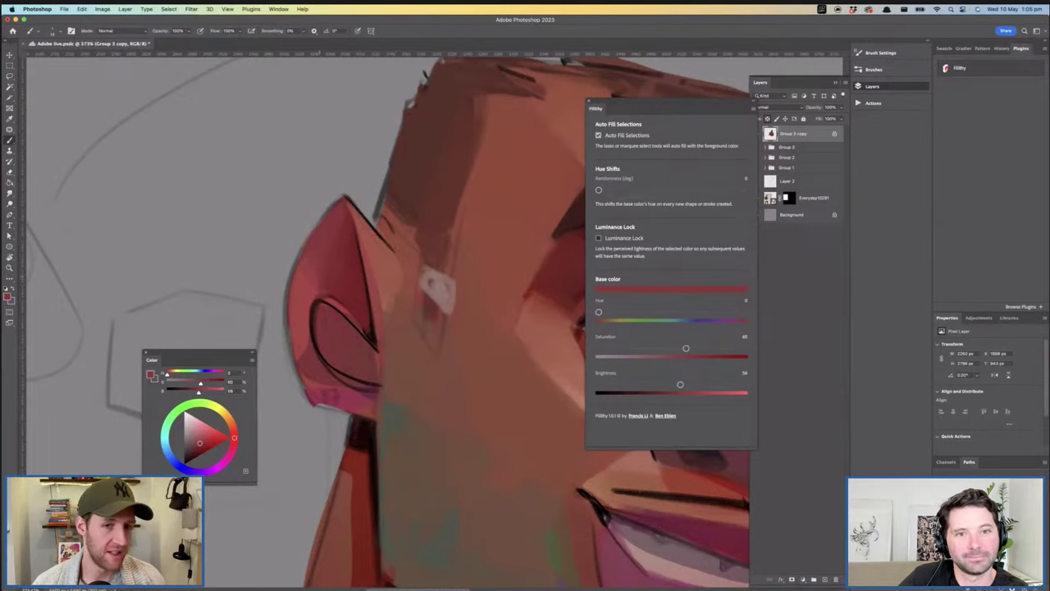
Sample the skin tone at the temple and paint over the lower pale patch and sketch lines in front of the ear
{"action": "left_click_drag", "start_coordinate": [429, 275], "coordinate": [383, 303]}
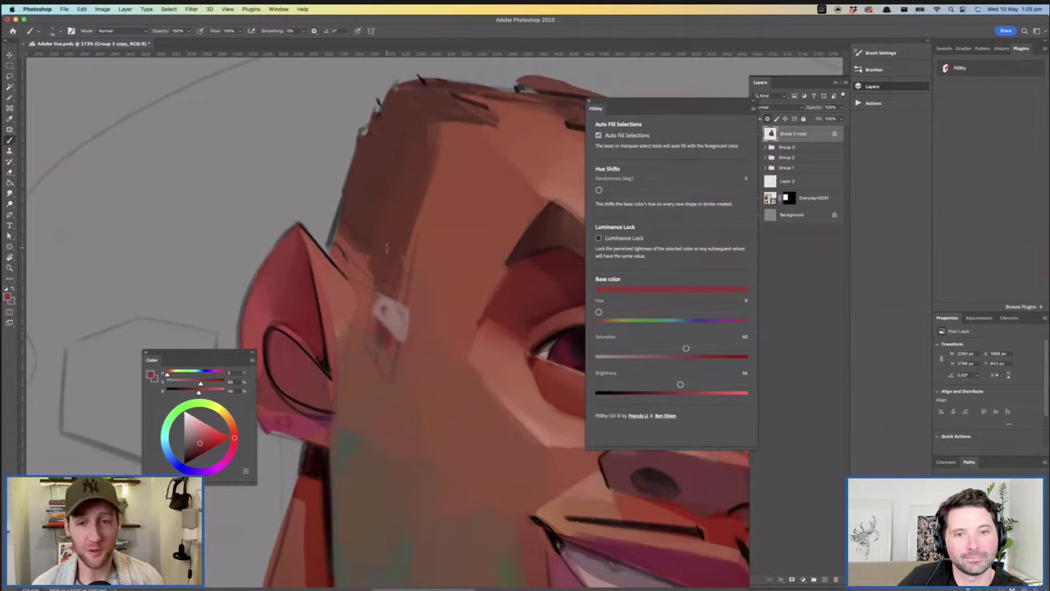
{"action": "left_click_drag", "start_coordinate": [392, 289], "coordinate": [379, 280]}
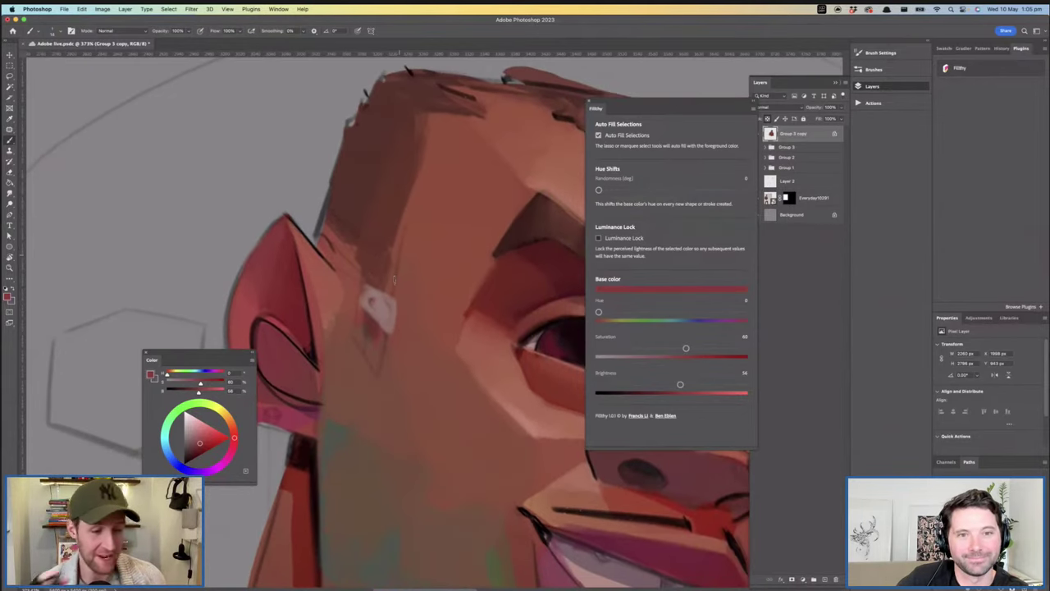
{"action": "key", "text": "z"}
{"action": "left_click_drag", "start_coordinate": [443, 283], "coordinate": [429, 302]}
{"action": "key", "text": "b"}
{"action": "left_click", "coordinate": [379, 297], "text": "alt"}
{"action": "mouse_move", "coordinate": [372, 301]}
{"action": "left_mouse_down"}
{"action": "mouse_move", "coordinate": [373, 276]}
{"action": "mouse_move", "coordinate": [373, 301]}
{"action": "mouse_move", "coordinate": [396, 300]}
{"action": "left_mouse_up"}
{"action": "key", "text": "z"}
{"action": "key", "text": "b"}
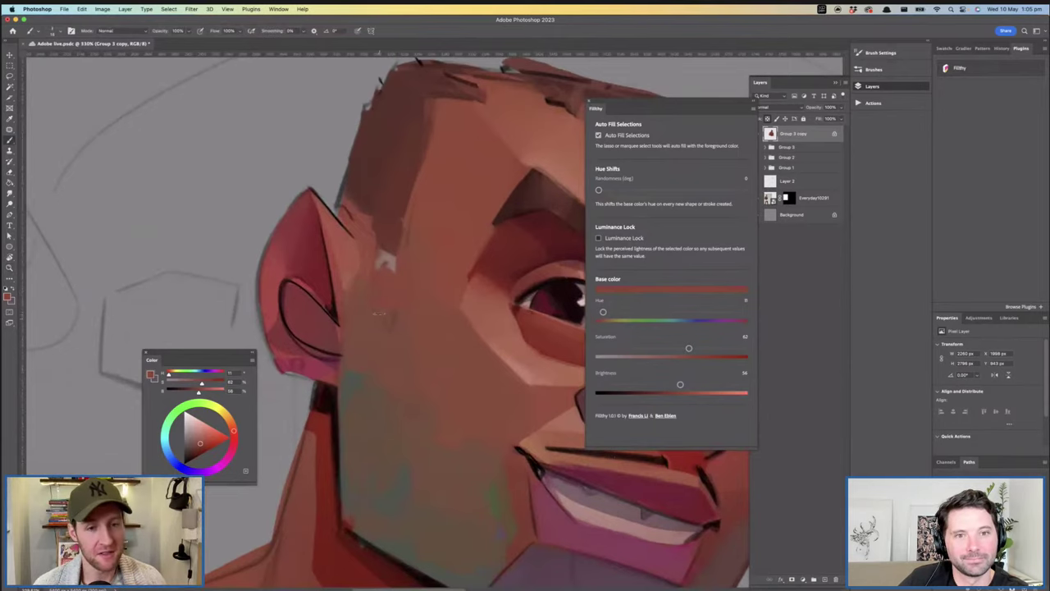
Sample the hair's brown and extend the sideburn down over the remaining pale patch in front of the ear
{"action": "scroll", "coordinate": [408, 331], "scroll_direction": "down", "scroll_amount": 5}
{"action": "scroll", "coordinate": [398, 317], "scroll_direction": "up", "scroll_amount": 8}
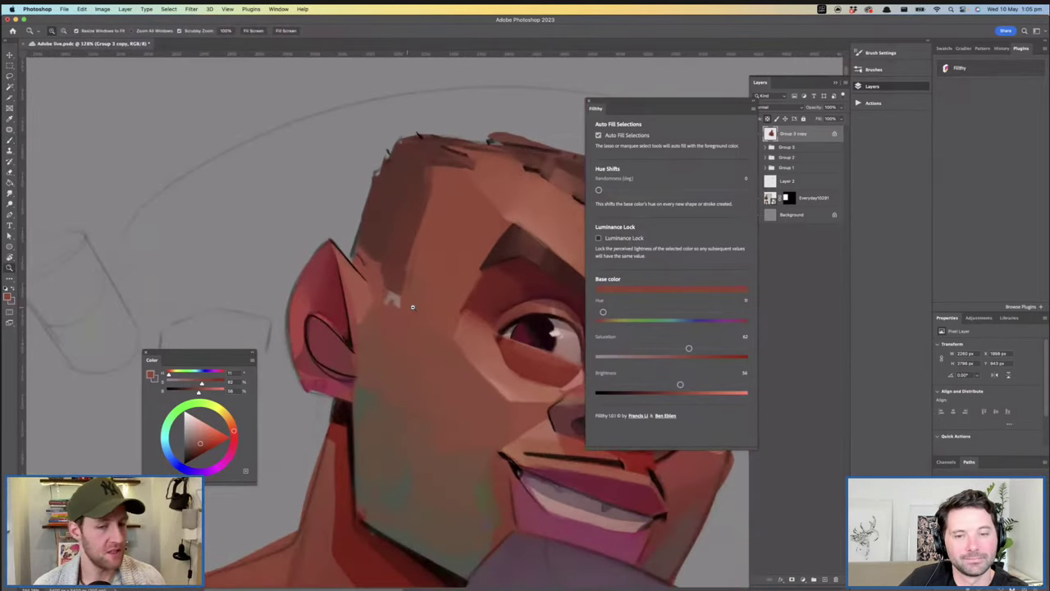
{"action": "mouse_move", "coordinate": [412, 305]}
{"action": "left_mouse_down"}
{"action": "mouse_move", "coordinate": [410, 265]}
{"action": "mouse_move", "coordinate": [399, 279]}
{"action": "mouse_move", "coordinate": [410, 327]}
{"action": "mouse_move", "coordinate": [393, 309]}
{"action": "mouse_move", "coordinate": [404, 285]}
{"action": "mouse_move", "coordinate": [387, 316]}
{"action": "mouse_move", "coordinate": [389, 256]}
{"action": "left_mouse_up"}
{"action": "left_click", "coordinate": [407, 265], "text": "alt"}
{"action": "mouse_move", "coordinate": [375, 229]}
{"action": "left_mouse_down"}
{"action": "mouse_move", "coordinate": [378, 258]}
{"action": "mouse_move", "coordinate": [370, 253]}
{"action": "left_mouse_up"}
{"action": "left_click", "coordinate": [364, 183], "text": "alt"}
{"action": "left_click_drag", "start_coordinate": [351, 202], "coordinate": [342, 235]}
{"action": "left_click_drag", "start_coordinate": [357, 213], "coordinate": [369, 251]}
{"action": "left_click_drag", "start_coordinate": [368, 193], "coordinate": [380, 255]}
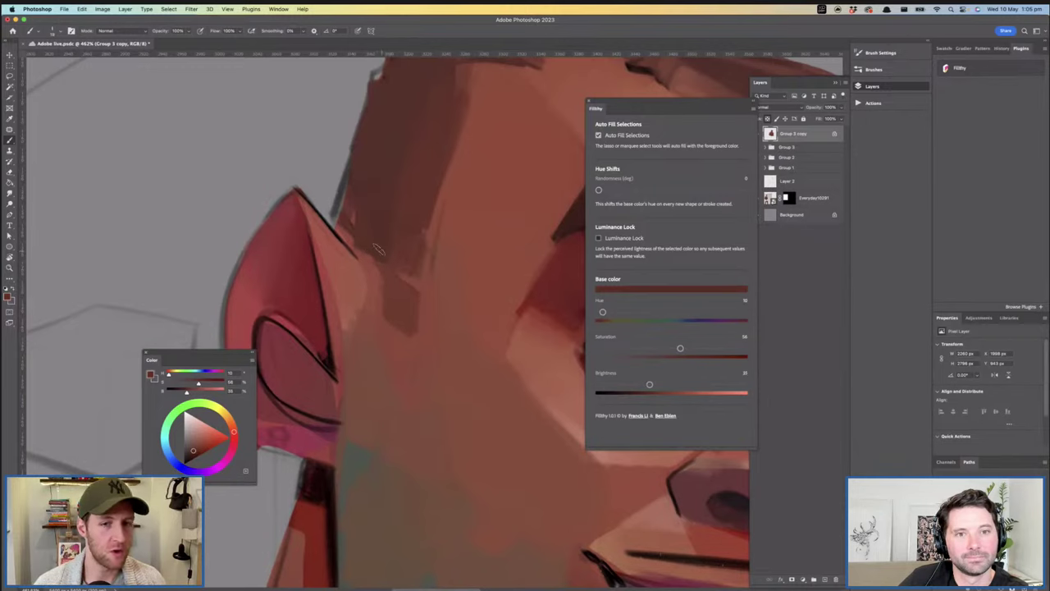
Clean up and soften the side hairline from forehead to sideburn with sampled hair and skin colours
{"action": "key", "text": "z"}
{"action": "mouse_move", "coordinate": [419, 293]}
{"action": "left_mouse_down"}
{"action": "mouse_move", "coordinate": [388, 255]}
{"action": "mouse_move", "coordinate": [338, 242]}
{"action": "mouse_move", "coordinate": [375, 243]}
{"action": "mouse_move", "coordinate": [326, 264]}
{"action": "left_mouse_up"}
{"action": "key", "text": "b"}
{"action": "left_click", "coordinate": [337, 230], "text": "alt"}
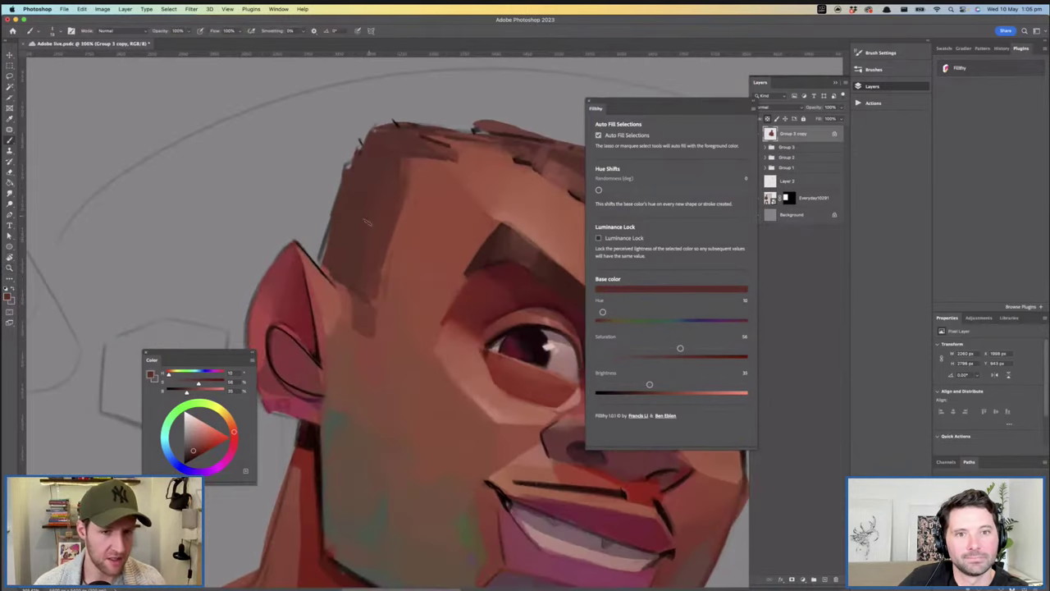
{"action": "left_click", "coordinate": [379, 200], "text": "alt"}
{"action": "left_click", "coordinate": [406, 195], "text": "alt"}
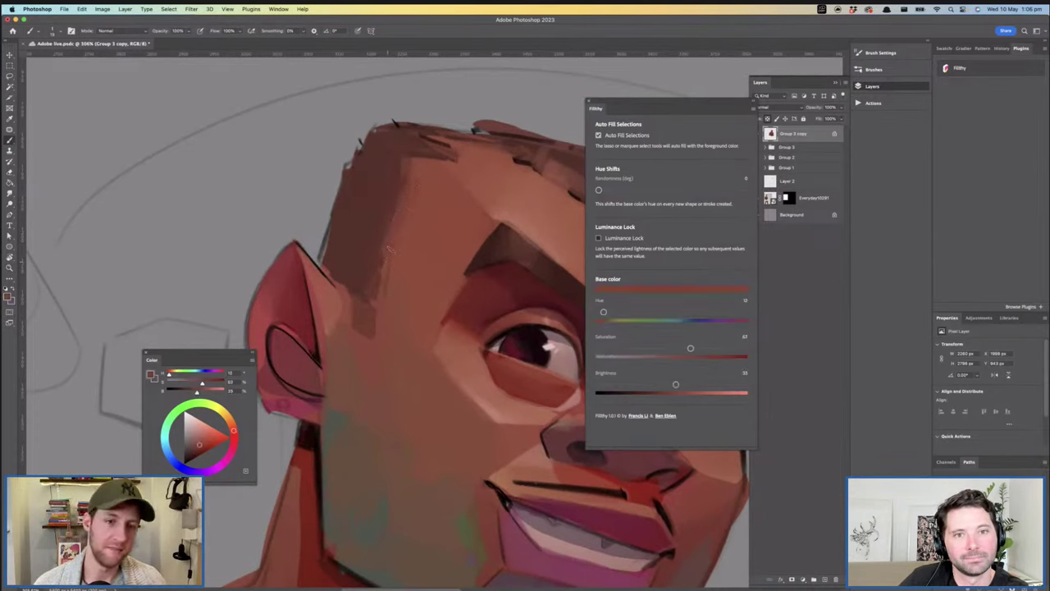
{"action": "left_click", "coordinate": [393, 160], "text": "alt"}
{"action": "mouse_move", "coordinate": [414, 154]}
{"action": "left_mouse_down"}
{"action": "mouse_move", "coordinate": [398, 195]}
{"action": "mouse_move", "coordinate": [431, 241]}
{"action": "mouse_move", "coordinate": [409, 231]}
{"action": "left_mouse_up"}
Sample brighter reds from the ear and lighten its outer rim
{"action": "key", "text": "z"}
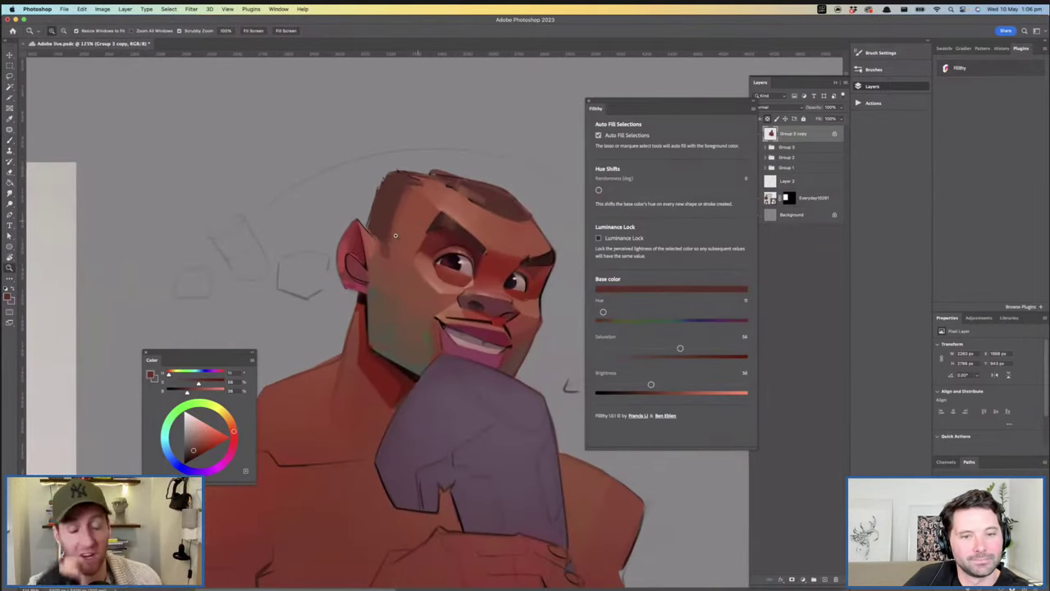
{"action": "left_click_drag", "start_coordinate": [379, 262], "coordinate": [405, 257]}
{"action": "key", "text": "b"}
{"action": "left_click", "coordinate": [321, 222], "text": "alt"}
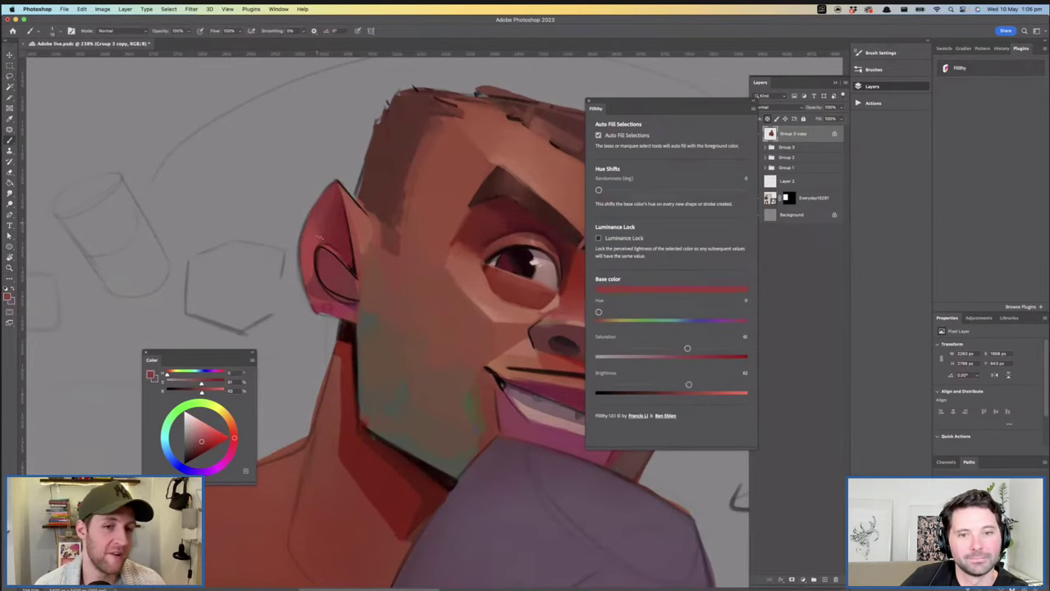
{"action": "left_click_drag", "start_coordinate": [373, 219], "coordinate": [380, 229]}
{"action": "left_click", "coordinate": [286, 258], "text": "alt"}
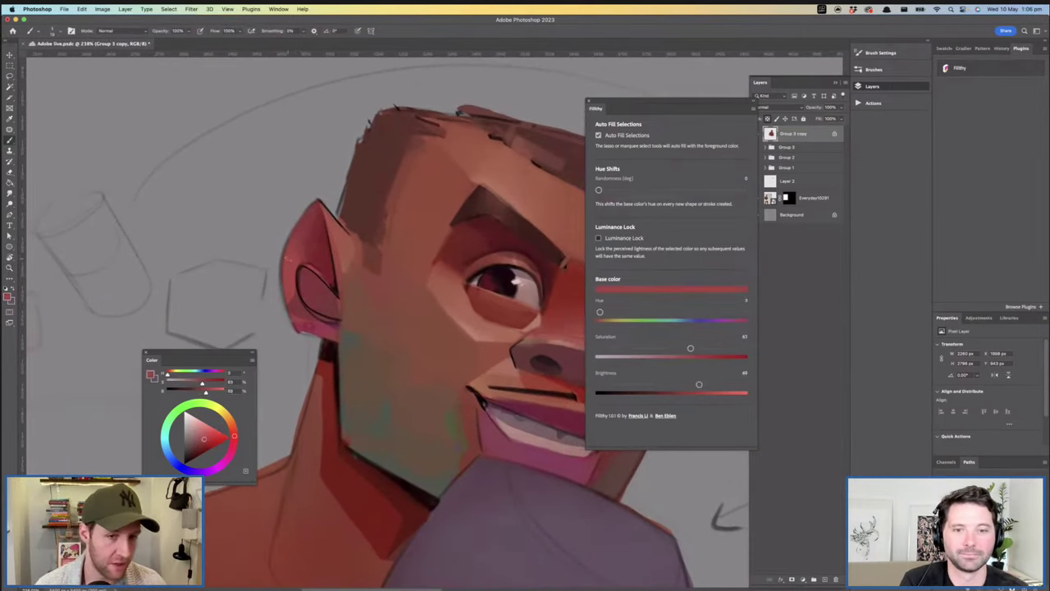
{"action": "mouse_move", "coordinate": [373, 283]}
{"action": "left_mouse_down"}
{"action": "mouse_move", "coordinate": [330, 269]}
{"action": "mouse_move", "coordinate": [369, 265]}
{"action": "left_mouse_up"}
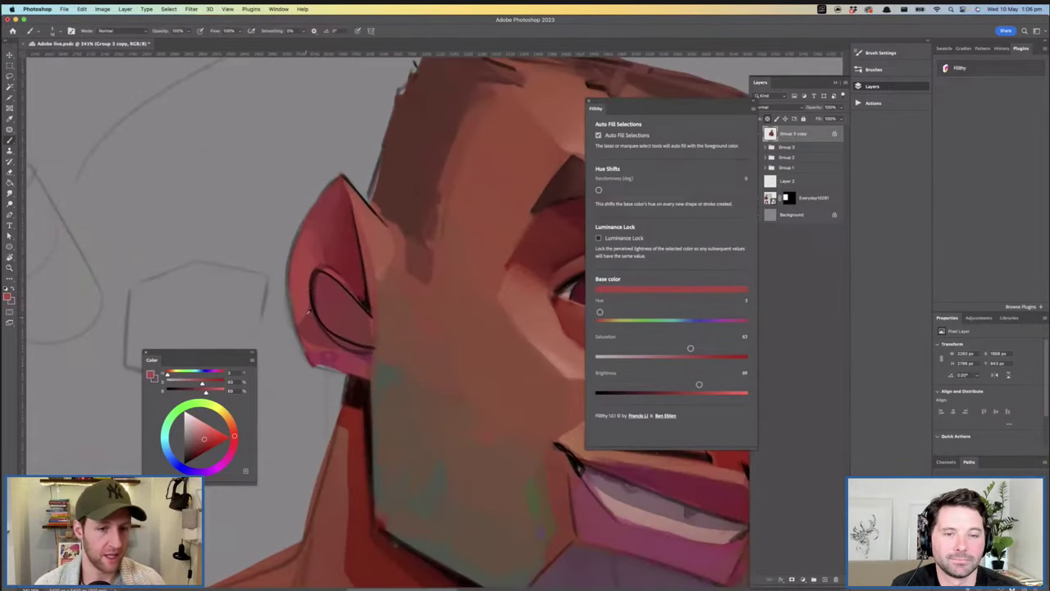
Sample the light skin at the front of the ear and paint a lit fold over the inner ear's upper outline
{"action": "left_click", "coordinate": [368, 230], "text": "alt"}
{"action": "mouse_move", "coordinate": [323, 274]}
{"action": "left_mouse_down"}
{"action": "mouse_move", "coordinate": [361, 319]}
{"action": "mouse_move", "coordinate": [320, 270]}
{"action": "left_mouse_up"}
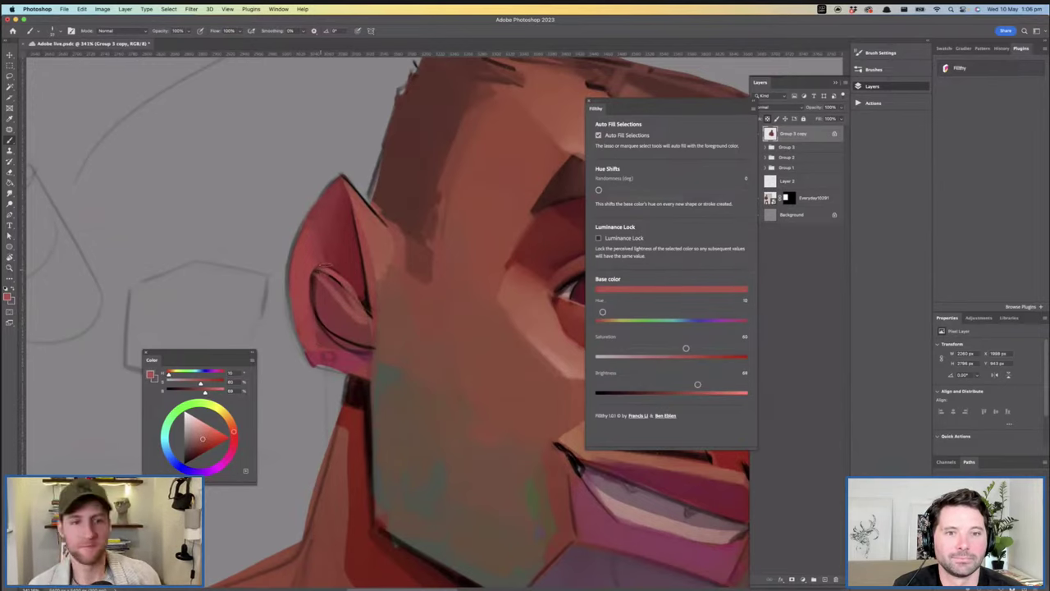
{"action": "mouse_move", "coordinate": [322, 271]}
{"action": "left_mouse_down"}
{"action": "mouse_move", "coordinate": [354, 306]}
{"action": "mouse_move", "coordinate": [340, 282]}
{"action": "left_mouse_up"}
Add a new layer clipped to the Group 3 copy layer and switch to the Brush tool
{"action": "left_click_drag", "start_coordinate": [470, 410], "coordinate": [386, 386]}
{"action": "left_click_drag", "start_coordinate": [463, 358], "coordinate": [536, 267]}
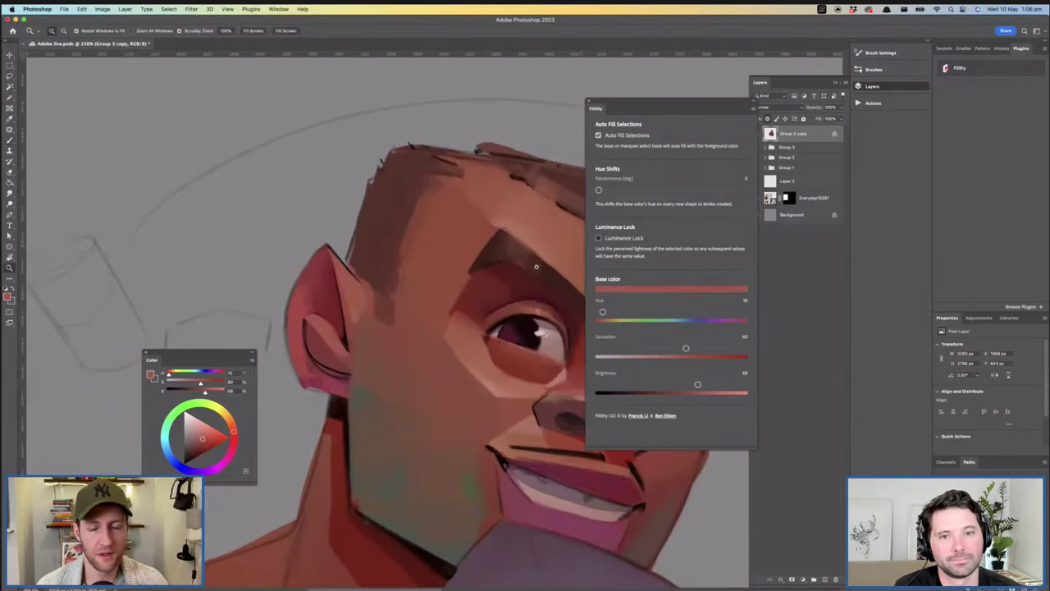
{"action": "left_click", "coordinate": [824, 578]}
{"action": "key", "text": "b"}
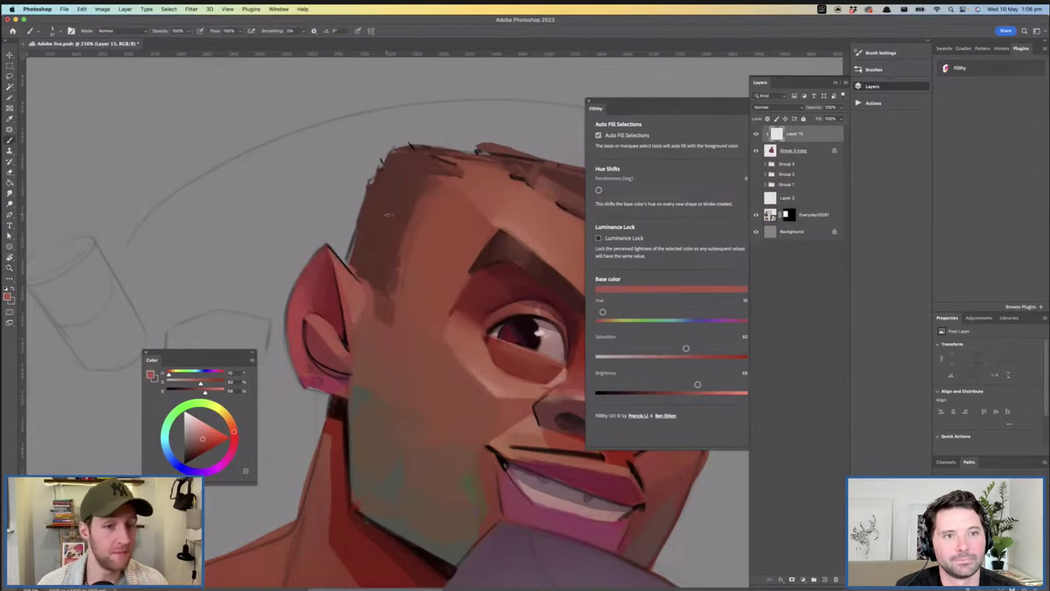
{"action": "scroll", "coordinate": [387, 214], "scroll_direction": "up", "scroll_amount": 2}
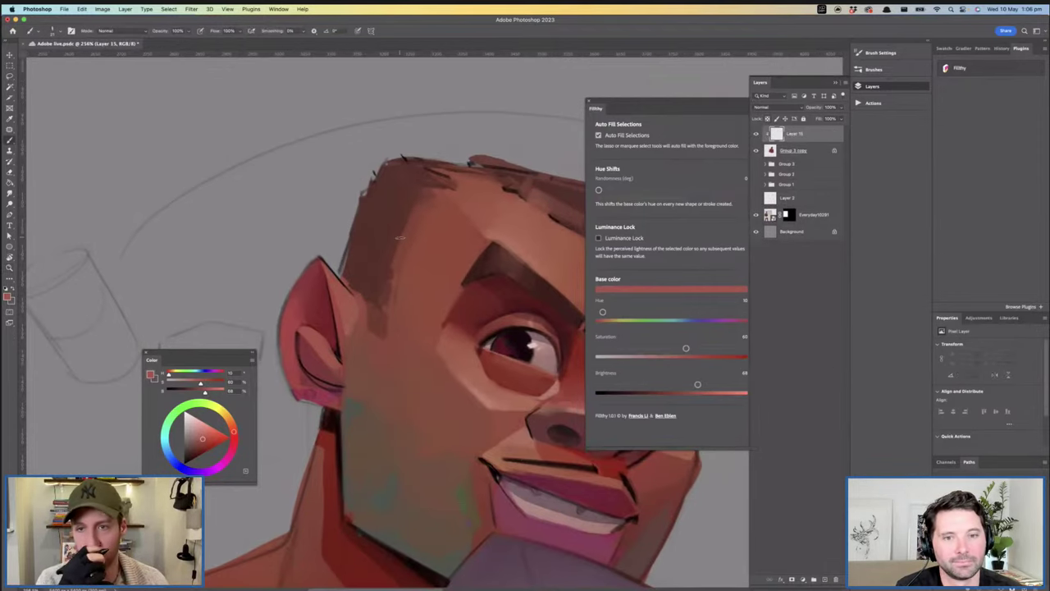
{"action": "scroll", "coordinate": [392, 304], "scroll_direction": "down", "scroll_amount": 2}
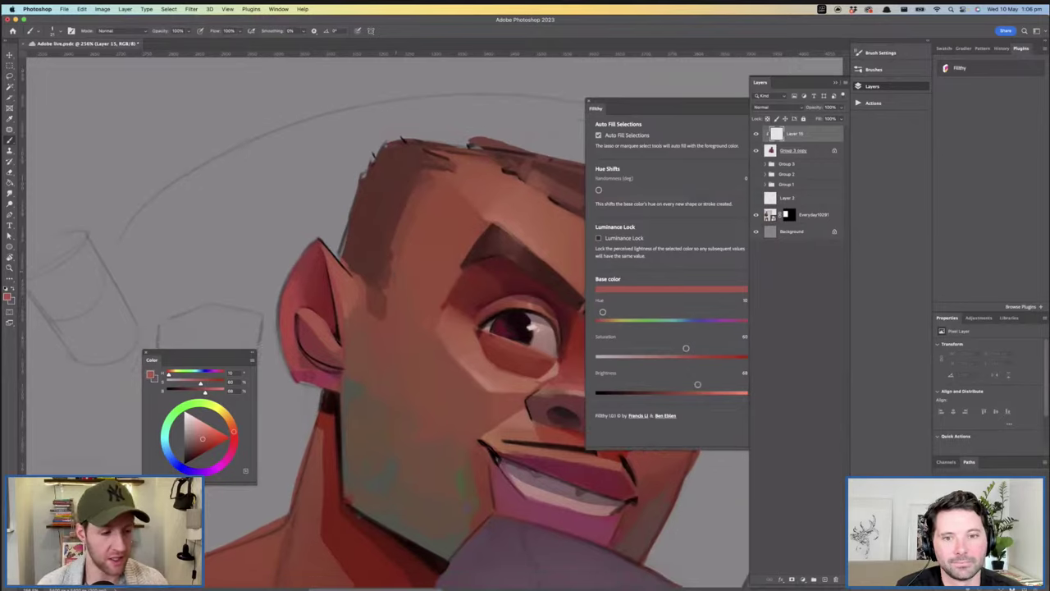
Choose a lighter salmon pink and paint a rim light along the ear's outer edge, redoing the first stroke
{"action": "left_click_drag", "start_coordinate": [202, 439], "coordinate": [205, 431]}
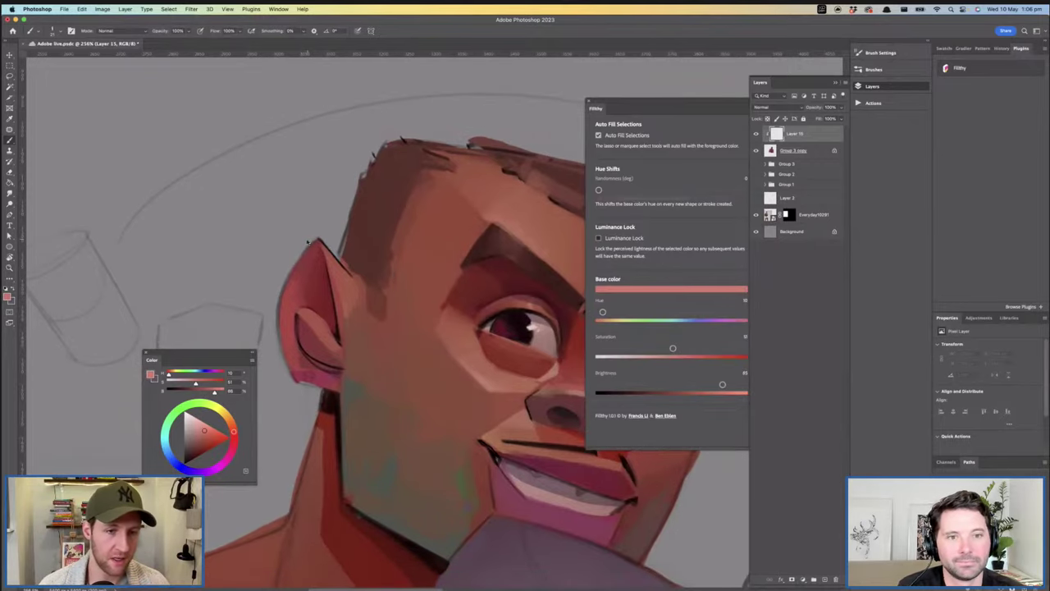
{"action": "mouse_move", "coordinate": [317, 238]}
{"action": "left_mouse_down"}
{"action": "mouse_move", "coordinate": [289, 276]}
{"action": "mouse_move", "coordinate": [280, 312]}
{"action": "left_mouse_up"}
{"action": "key", "text": "super+z"}
{"action": "mouse_move", "coordinate": [312, 251]}
{"action": "left_mouse_down"}
{"action": "mouse_move", "coordinate": [285, 290]}
{"action": "mouse_move", "coordinate": [280, 326]}
{"action": "mouse_move", "coordinate": [285, 294]}
{"action": "left_mouse_up"}
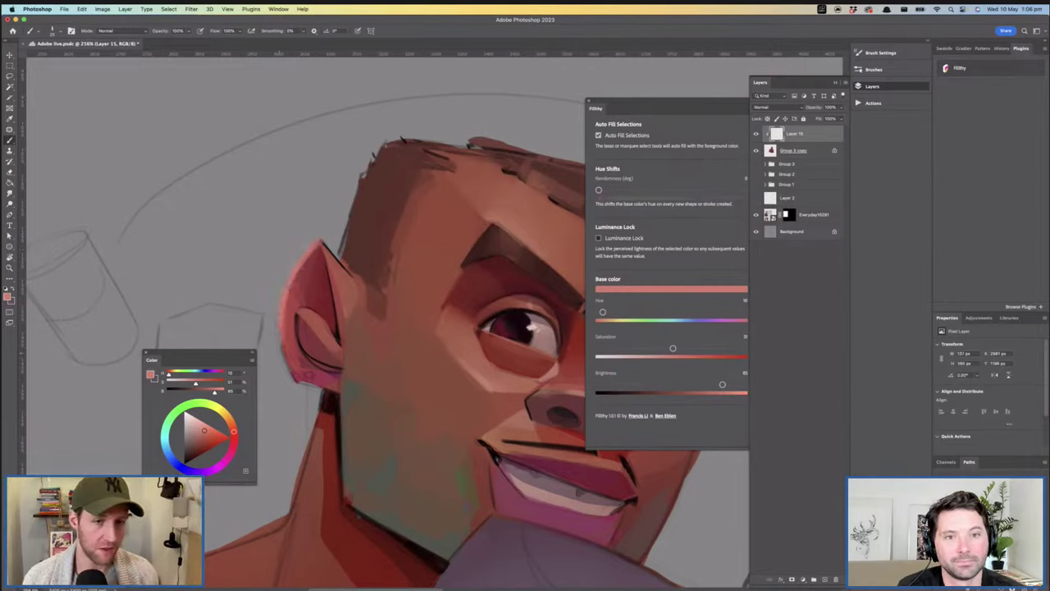
Undo the trial strokes and repaint the ear's rim light in a paler pink with saturation 24 and brightness 84
{"action": "mouse_move", "coordinate": [361, 174]}
{"action": "left_mouse_down"}
{"action": "mouse_move", "coordinate": [339, 253]}
{"action": "mouse_move", "coordinate": [361, 251]}
{"action": "mouse_move", "coordinate": [328, 251]}
{"action": "mouse_move", "coordinate": [408, 245]}
{"action": "left_mouse_up"}
{"action": "key", "text": "super+z"}
{"action": "key", "text": "super+z"}
{"action": "key", "text": "super+z"}
{"action": "left_click", "coordinate": [194, 425]}
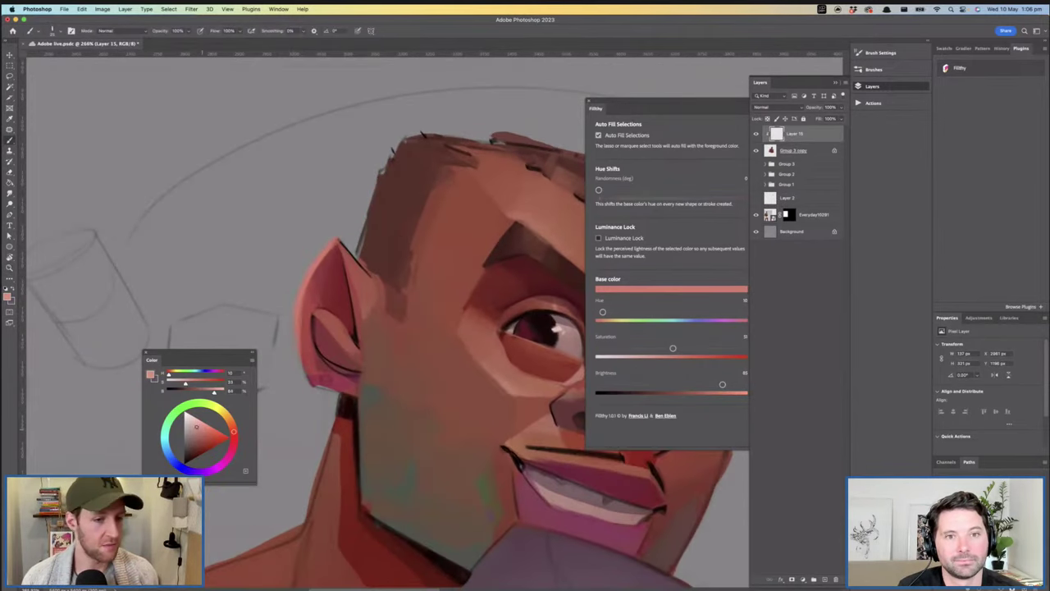
{"action": "mouse_move", "coordinate": [334, 238]}
{"action": "left_mouse_down"}
{"action": "mouse_move", "coordinate": [300, 294]}
{"action": "mouse_move", "coordinate": [294, 333]}
{"action": "left_mouse_up"}
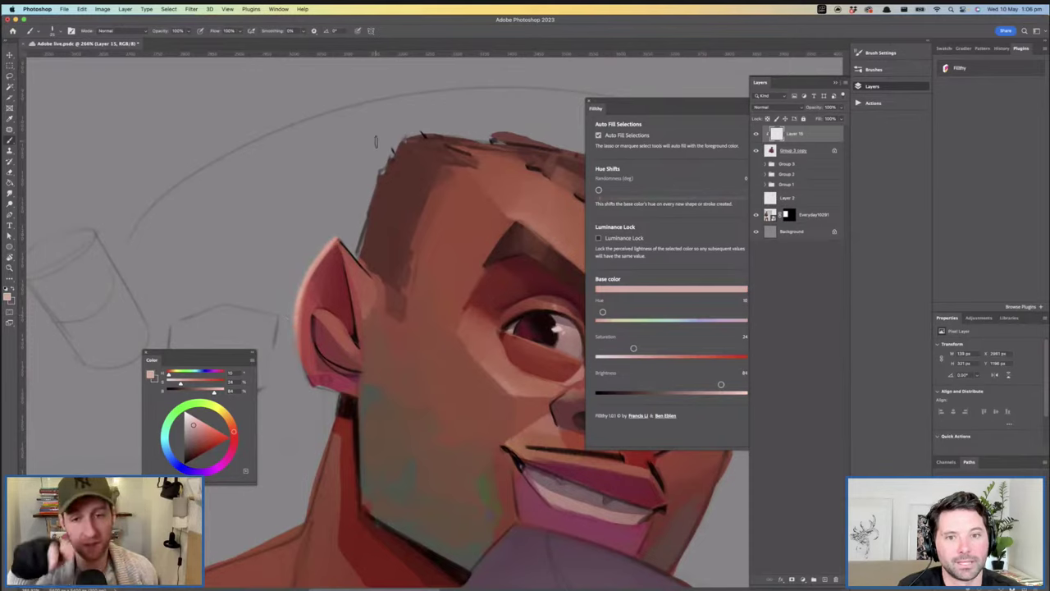
Paint the pale pink rim light along the back edge of the hair and across the top of the head
{"action": "left_click_drag", "start_coordinate": [378, 171], "coordinate": [354, 254]}
{"action": "left_click_drag", "start_coordinate": [366, 210], "coordinate": [354, 263]}
{"action": "mouse_move", "coordinate": [379, 161]}
{"action": "left_mouse_down"}
{"action": "mouse_move", "coordinate": [424, 131]}
{"action": "mouse_move", "coordinate": [510, 141]}
{"action": "left_mouse_up"}
{"action": "key", "text": "z"}
{"action": "mouse_move", "coordinate": [490, 186]}
{"action": "left_mouse_down"}
{"action": "mouse_move", "coordinate": [443, 192]}
{"action": "mouse_move", "coordinate": [487, 191]}
{"action": "left_mouse_up"}
{"action": "key", "text": "b"}
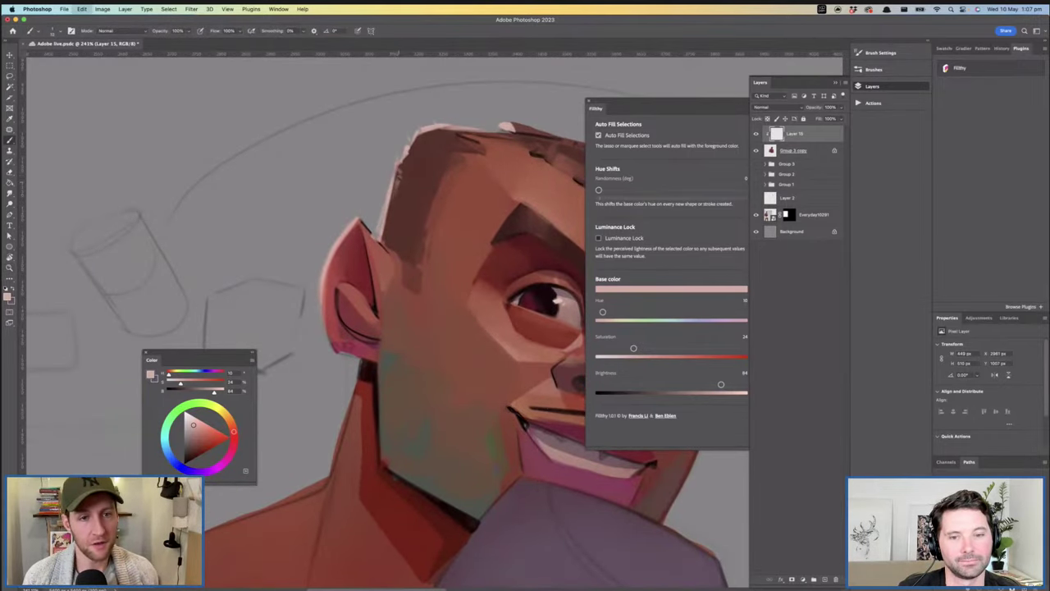
Continue the pale rim light down the back edge of the neck
{"action": "mouse_move", "coordinate": [387, 234]}
{"action": "left_mouse_down"}
{"action": "mouse_move", "coordinate": [353, 238]}
{"action": "mouse_move", "coordinate": [422, 246]}
{"action": "left_mouse_up"}
{"action": "left_click_drag", "start_coordinate": [306, 230], "coordinate": [283, 368]}
{"action": "scroll", "coordinate": [306, 230], "scroll_direction": "down", "scroll_amount": 5}
{"action": "left_click_drag", "start_coordinate": [317, 269], "coordinate": [286, 355]}
{"action": "scroll", "coordinate": [308, 349], "scroll_direction": "down", "scroll_amount": 4}
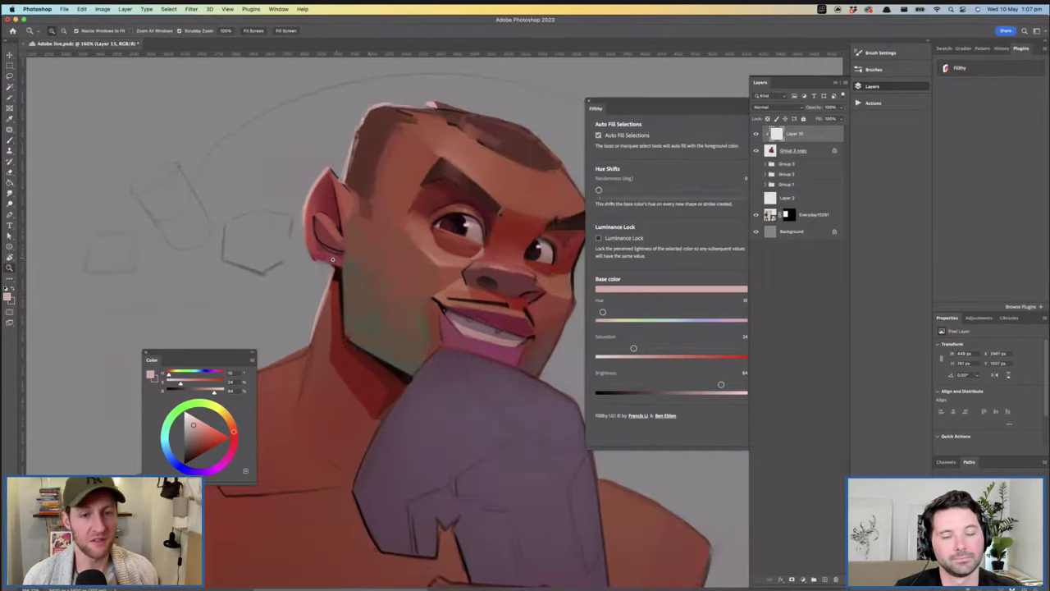
Paint a pale rim light down the jaw's back edge below the earlobe, redoing the stroke until it is clean
{"action": "scroll", "coordinate": [346, 287], "scroll_direction": "up", "scroll_amount": 5}
{"action": "mouse_move", "coordinate": [345, 287]}
{"action": "left_mouse_down"}
{"action": "mouse_move", "coordinate": [357, 289]}
{"action": "mouse_move", "coordinate": [364, 425]}
{"action": "left_mouse_up"}
{"action": "key", "text": "super+z"}
{"action": "left_click_drag", "start_coordinate": [352, 270], "coordinate": [362, 419]}
{"action": "key", "text": "super+z"}
{"action": "key", "text": "super+z"}
{"action": "left_click_drag", "start_coordinate": [353, 270], "coordinate": [362, 418]}
{"action": "key", "text": "super+z"}
{"action": "left_click_drag", "start_coordinate": [353, 272], "coordinate": [361, 412]}
{"action": "key", "text": "super+z"}
{"action": "left_click_drag", "start_coordinate": [354, 273], "coordinate": [362, 412]}
{"action": "mouse_move", "coordinate": [354, 280]}
{"action": "left_mouse_down"}
{"action": "mouse_move", "coordinate": [364, 412]}
{"action": "mouse_move", "coordinate": [363, 394]}
{"action": "left_mouse_up"}
{"action": "scroll", "coordinate": [396, 331], "scroll_direction": "down", "scroll_amount": 10}
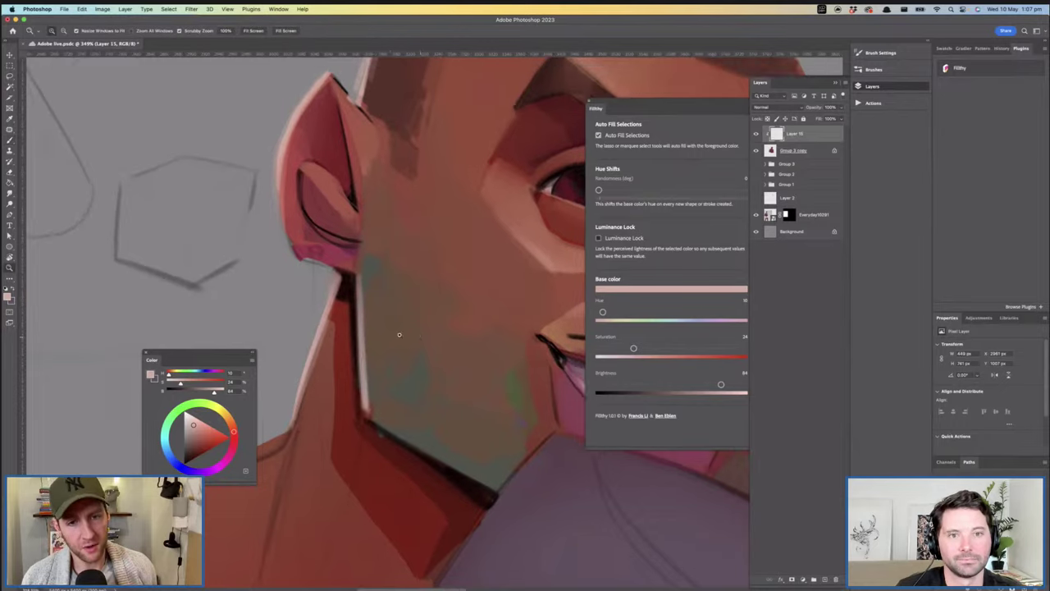
Sample the grey-brown skin beside the jaw's back edge and paint along the rim light's inner side to narrow and soften it
{"action": "scroll", "coordinate": [394, 321], "scroll_direction": "up", "scroll_amount": 8}
{"action": "left_click", "coordinate": [370, 311], "text": "alt"}
{"action": "left_click_drag", "start_coordinate": [371, 312], "coordinate": [372, 403]}
{"action": "left_click", "coordinate": [374, 353], "text": "alt"}
{"action": "left_click_drag", "start_coordinate": [378, 335], "coordinate": [381, 407]}
{"action": "key", "text": "z"}
{"action": "left_click_drag", "start_coordinate": [411, 361], "coordinate": [404, 362]}
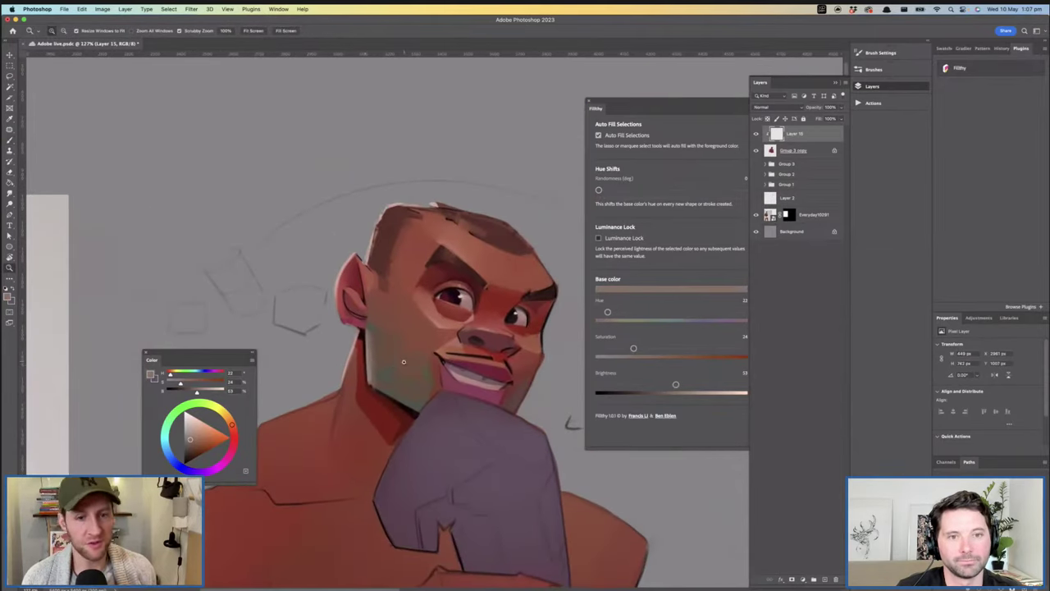
Sample the neck's deep red and paint over the dark line behind the jaw's vertical edge
{"action": "scroll", "coordinate": [368, 334], "scroll_direction": "up", "scroll_amount": 4}
{"action": "key", "text": "b"}
{"action": "left_click", "coordinate": [363, 328], "text": "alt"}
{"action": "left_click_drag", "start_coordinate": [356, 353], "coordinate": [361, 417]}
{"action": "left_click_drag", "start_coordinate": [360, 331], "coordinate": [362, 432]}
{"action": "key", "text": "z"}
{"action": "mouse_move", "coordinate": [393, 368]}
{"action": "left_mouse_down"}
{"action": "mouse_move", "coordinate": [398, 379]}
{"action": "mouse_move", "coordinate": [382, 355]}
{"action": "left_mouse_up"}
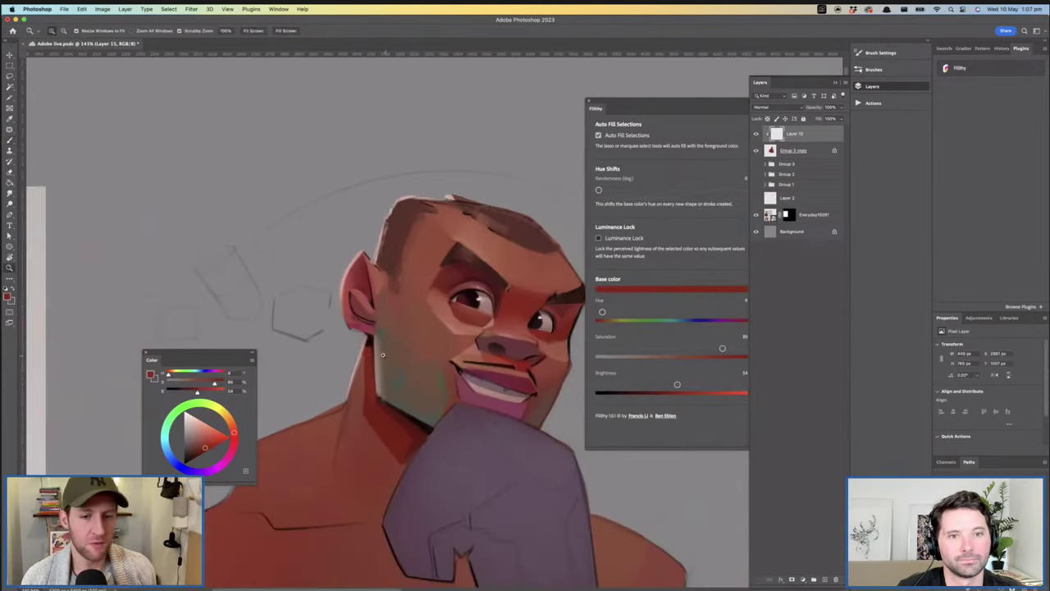
Sample the dark reds at the top of the neck and cover the black mark beneath the earlobe
{"action": "scroll", "coordinate": [381, 354], "scroll_direction": "up", "scroll_amount": 4}
{"action": "key", "text": "b"}
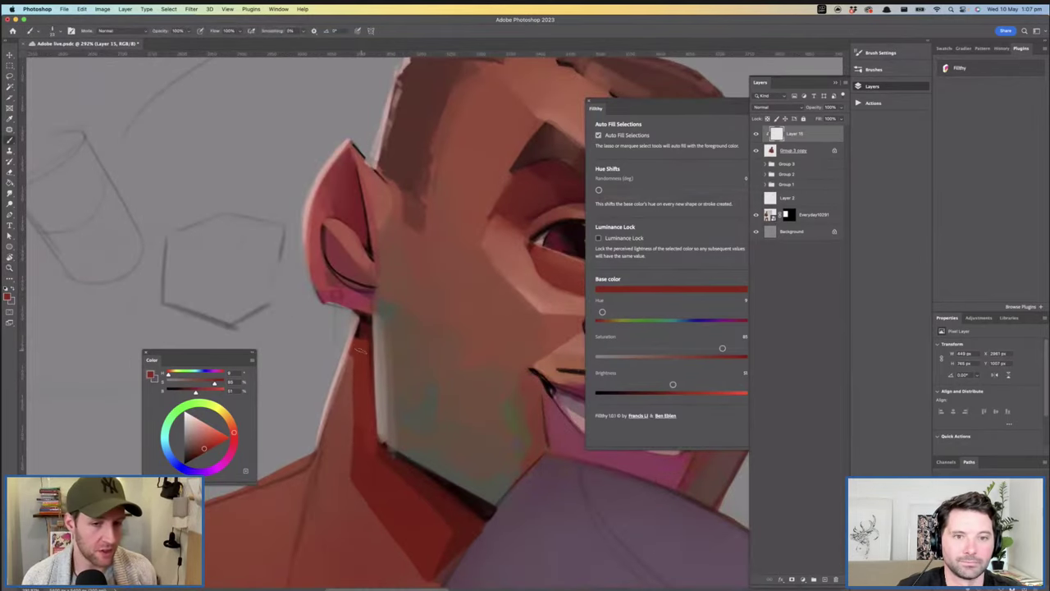
{"action": "left_click", "coordinate": [366, 323], "text": "alt"}
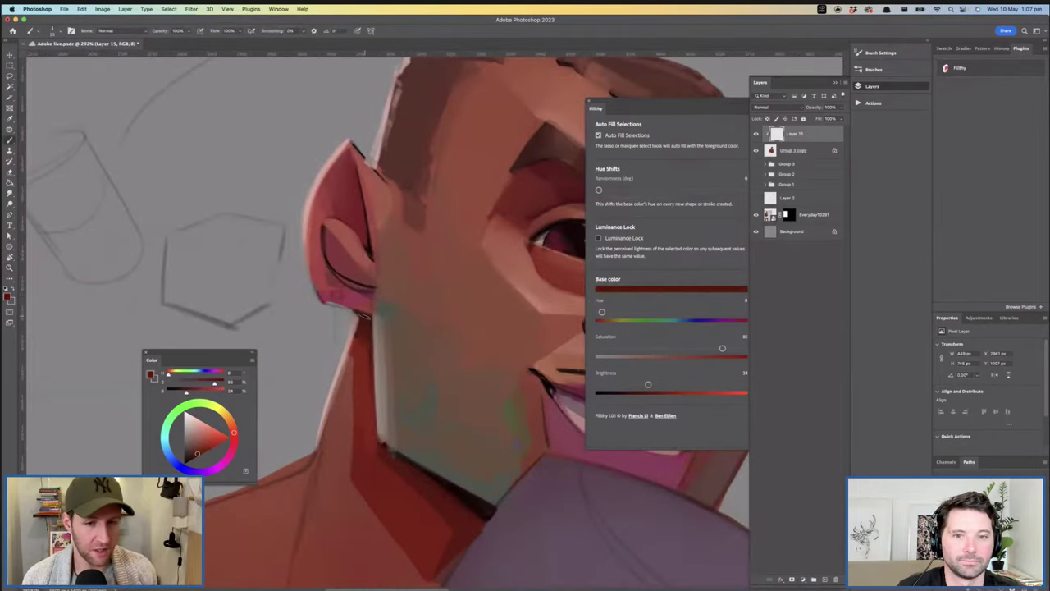
{"action": "key", "text": "z"}
{"action": "scroll", "coordinate": [371, 327], "scroll_direction": "down", "scroll_amount": 3}
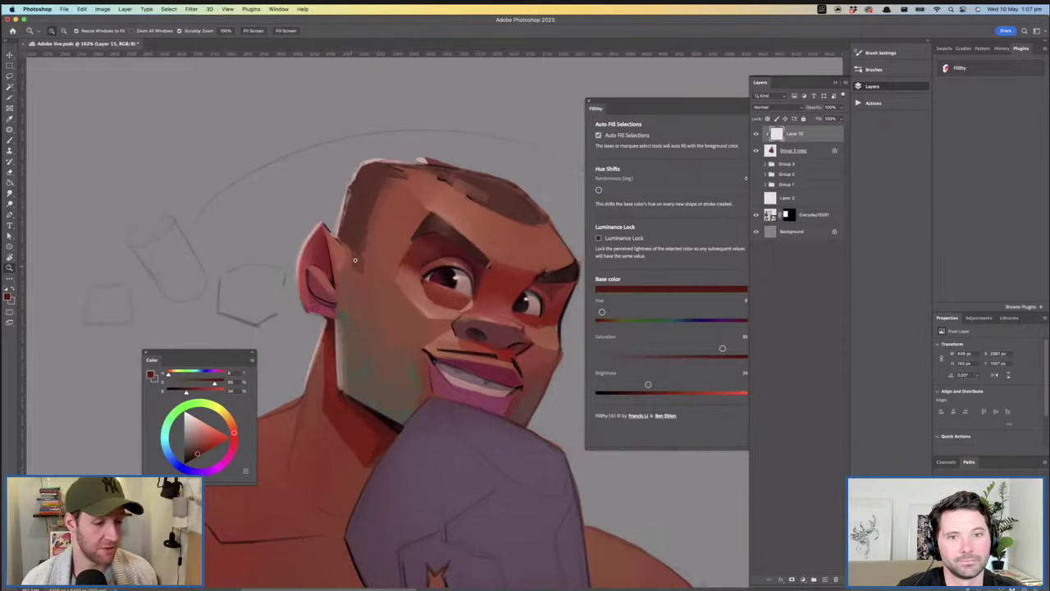
Sample the ear's reds and paint over the black outlines around the lower inner ear
{"action": "scroll", "coordinate": [425, 234], "scroll_direction": "up", "scroll_amount": 3}
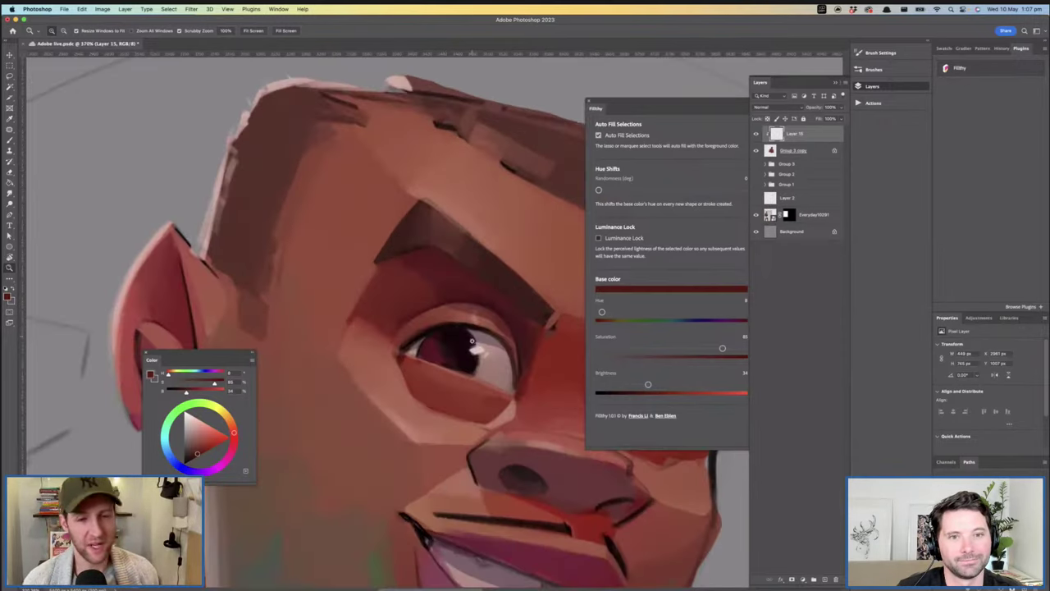
{"action": "left_click_drag", "start_coordinate": [447, 368], "coordinate": [386, 369]}
{"action": "left_click_drag", "start_coordinate": [281, 391], "coordinate": [306, 301]}
{"action": "scroll", "coordinate": [306, 300], "scroll_direction": "up", "scroll_amount": 2}
{"action": "key", "text": "b"}
{"action": "left_click", "coordinate": [320, 273], "text": "alt"}
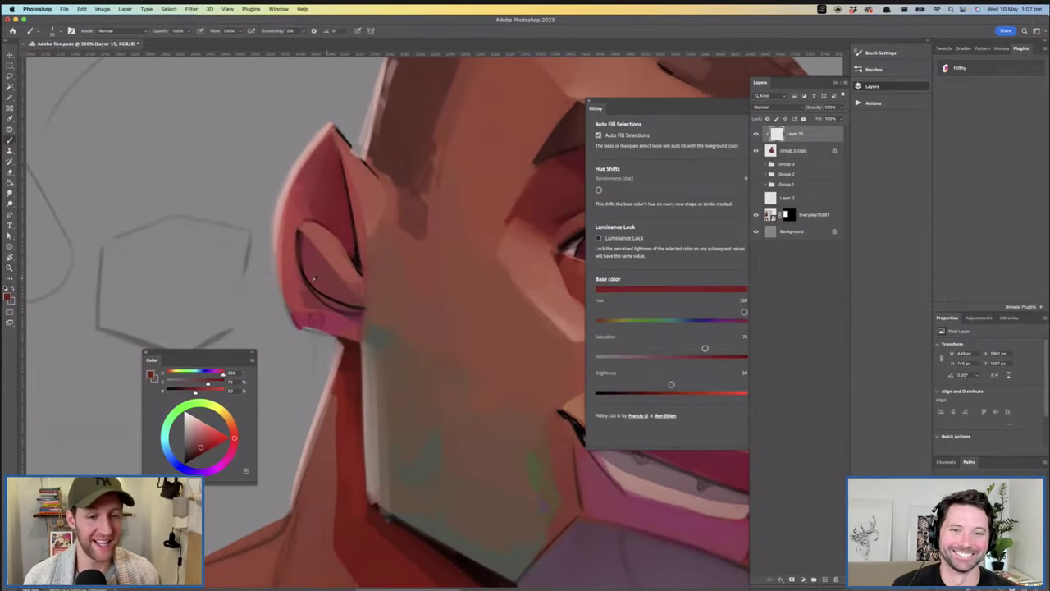
{"action": "left_click", "coordinate": [317, 310], "text": "alt"}
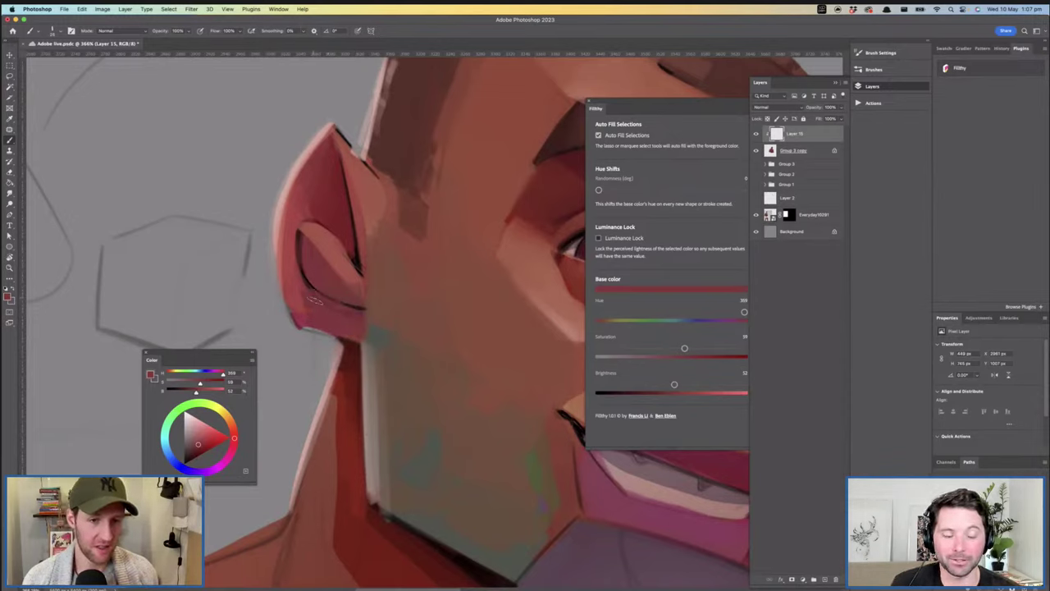
{"action": "left_click", "coordinate": [326, 248], "text": "alt"}
{"action": "mouse_move", "coordinate": [316, 257]}
{"action": "left_mouse_down"}
{"action": "mouse_move", "coordinate": [304, 241]}
{"action": "mouse_move", "coordinate": [341, 286]}
{"action": "mouse_move", "coordinate": [316, 308]}
{"action": "mouse_move", "coordinate": [361, 336]}
{"action": "left_mouse_up"}
{"action": "key", "text": "z"}
{"action": "key", "text": "b"}
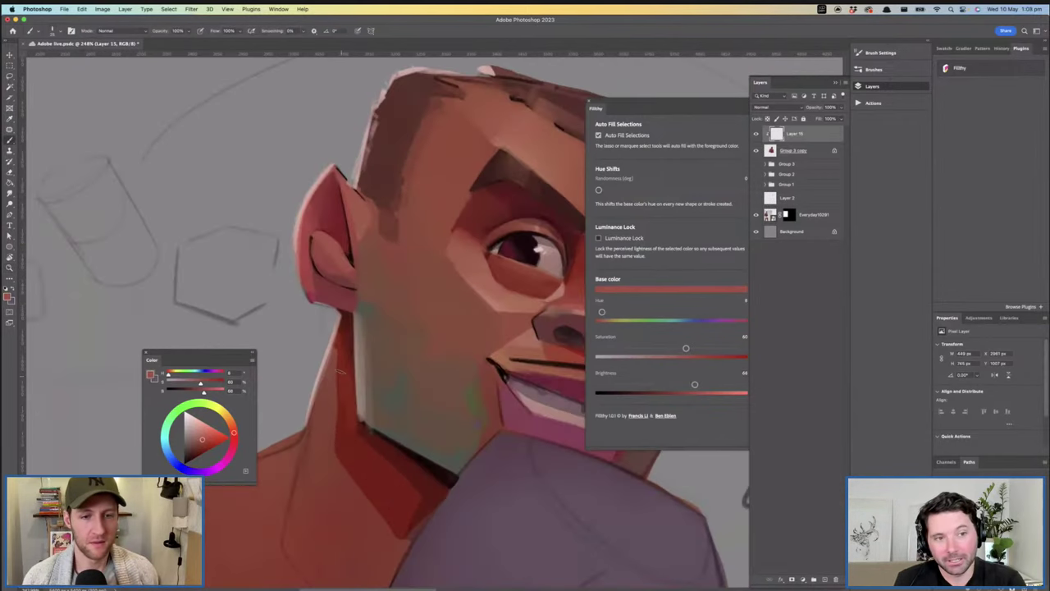
Sample the neck's dark reds and paint over the black outline under the jaw from its back corner to the hand, redoing the first stroke
{"action": "left_click", "coordinate": [337, 363], "text": "alt"}
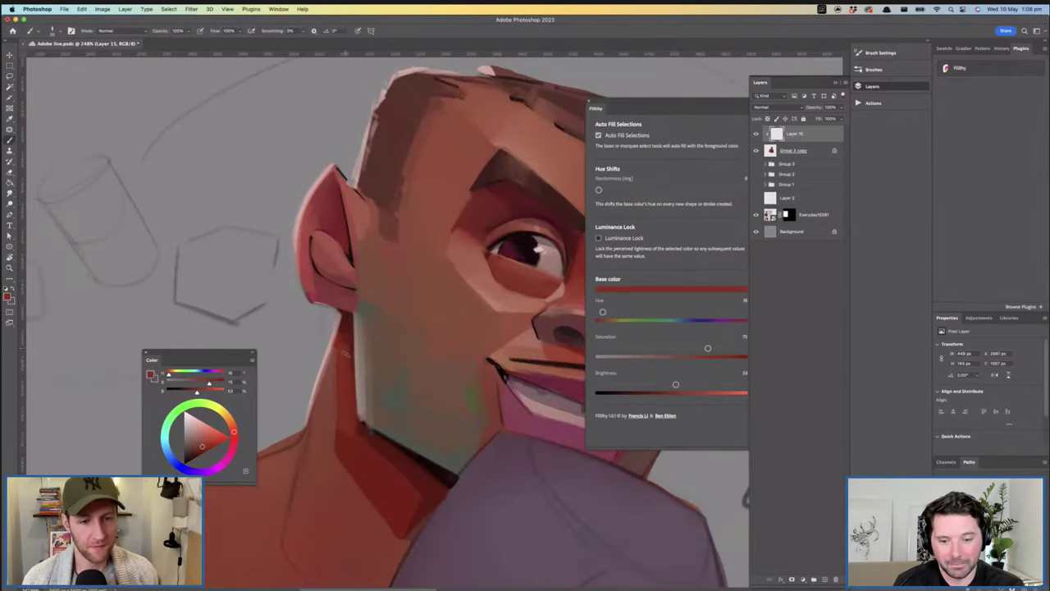
{"action": "left_click", "coordinate": [348, 338], "text": "alt"}
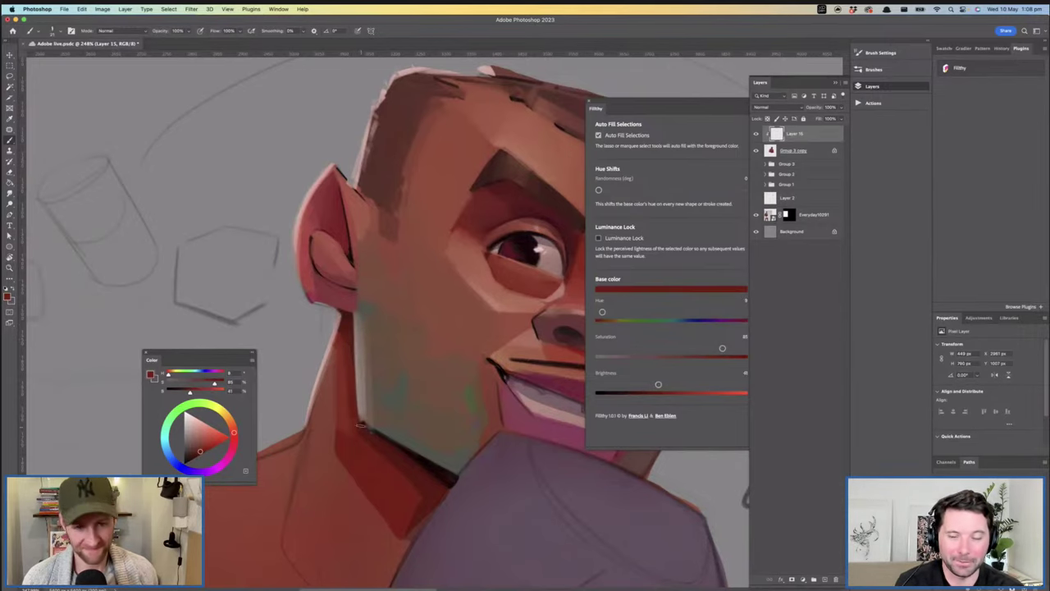
{"action": "left_click_drag", "start_coordinate": [384, 456], "coordinate": [328, 456]}
{"action": "mouse_move", "coordinate": [410, 428]}
{"action": "left_mouse_down"}
{"action": "mouse_move", "coordinate": [371, 359]}
{"action": "mouse_move", "coordinate": [406, 357]}
{"action": "mouse_move", "coordinate": [376, 387]}
{"action": "left_mouse_up"}
{"action": "left_click", "coordinate": [374, 389], "text": "alt"}
{"action": "left_click_drag", "start_coordinate": [357, 374], "coordinate": [439, 423]}
{"action": "key", "text": "super+z"}
{"action": "left_click_drag", "start_coordinate": [351, 371], "coordinate": [435, 417]}
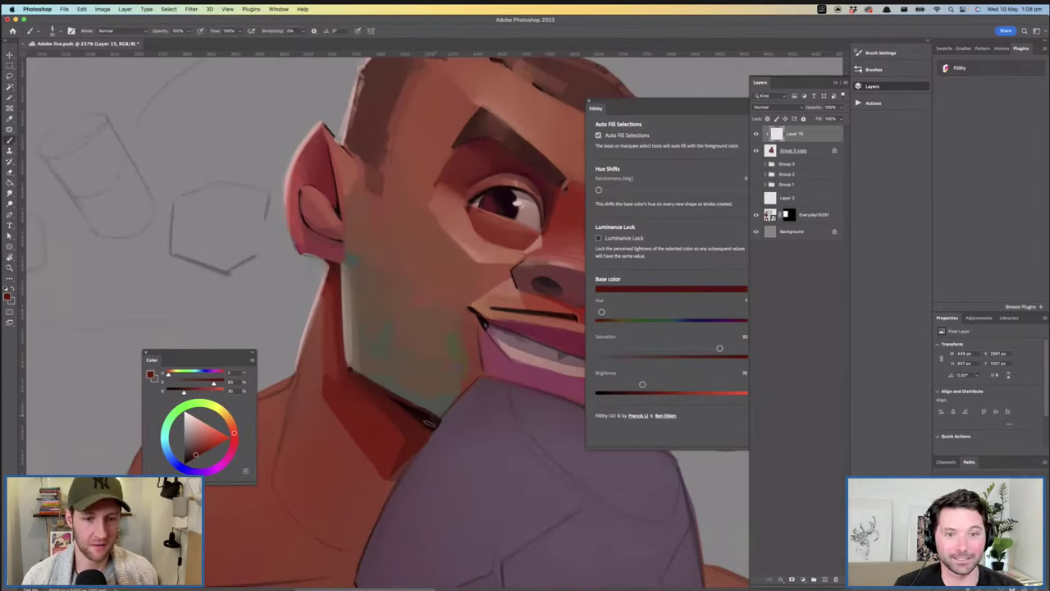
{"action": "key", "text": "z"}
{"action": "mouse_move", "coordinate": [476, 398]}
{"action": "left_mouse_down"}
{"action": "mouse_move", "coordinate": [408, 316]}
{"action": "mouse_move", "coordinate": [452, 318]}
{"action": "left_mouse_up"}
Sample reds from inside the ear and repaint the inner fold, blending away its remaining dark outline
{"action": "key", "text": "b"}
{"action": "left_click", "coordinate": [358, 276], "text": "alt"}
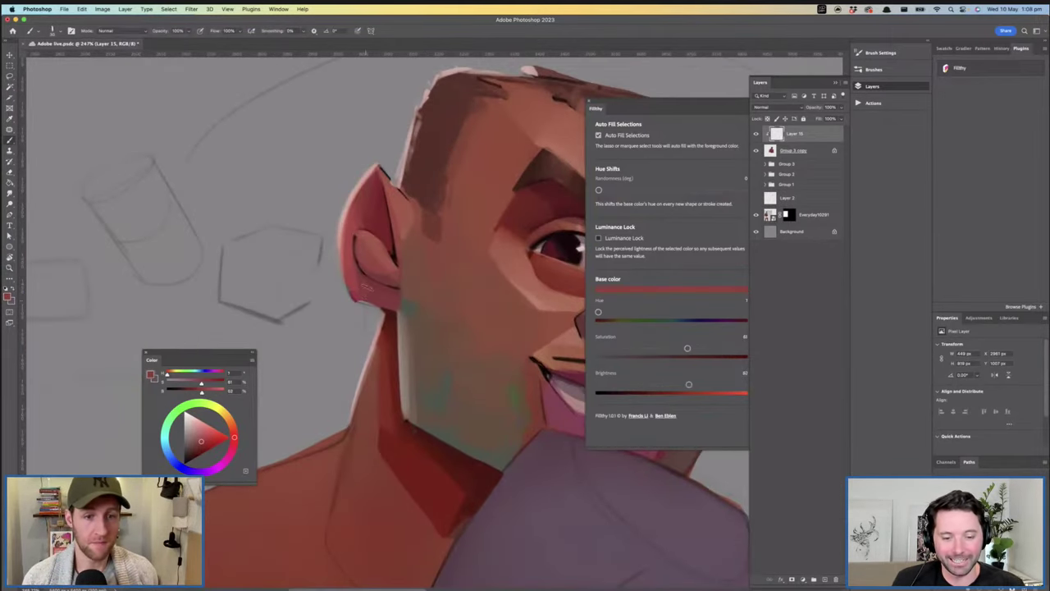
{"action": "scroll", "coordinate": [394, 283], "scroll_direction": "up", "scroll_amount": 5}
{"action": "left_click", "coordinate": [370, 215], "text": "alt"}
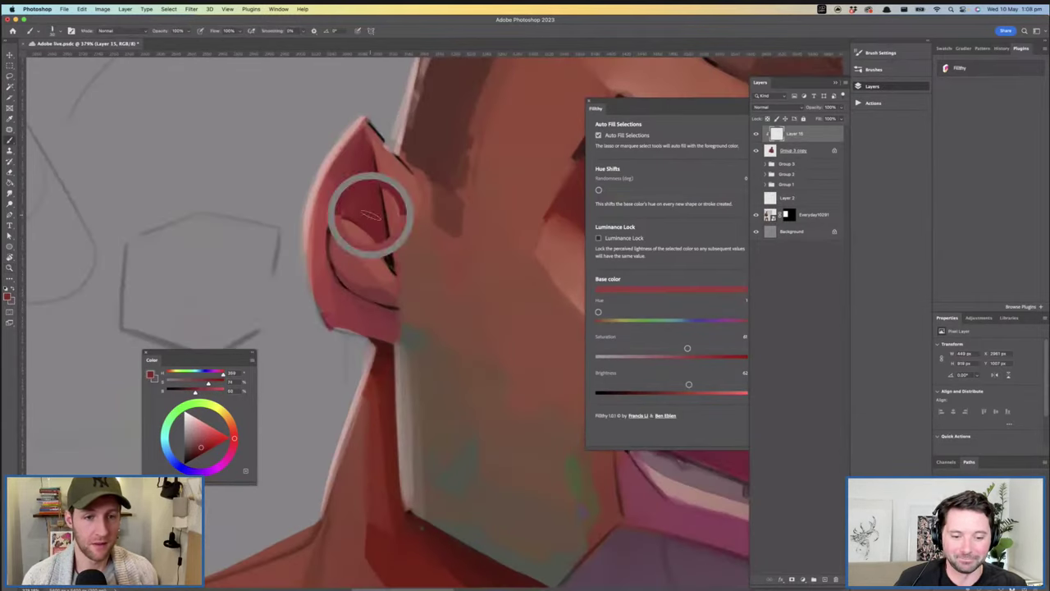
{"action": "mouse_move", "coordinate": [333, 242]}
{"action": "left_mouse_down"}
{"action": "mouse_move", "coordinate": [358, 290]}
{"action": "mouse_move", "coordinate": [341, 242]}
{"action": "left_mouse_up"}
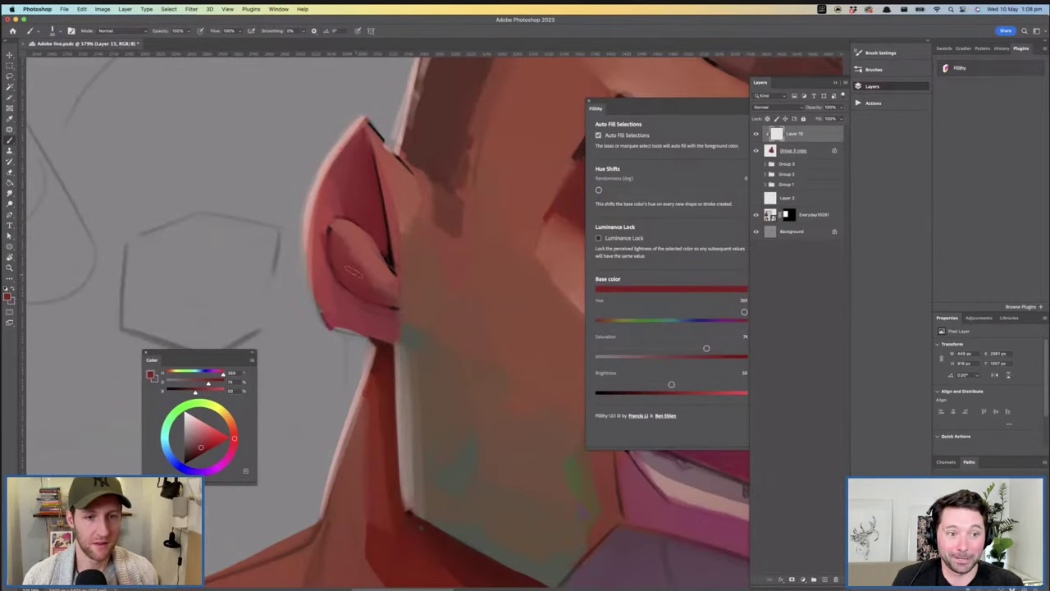
{"action": "left_click", "coordinate": [364, 260], "text": "alt"}
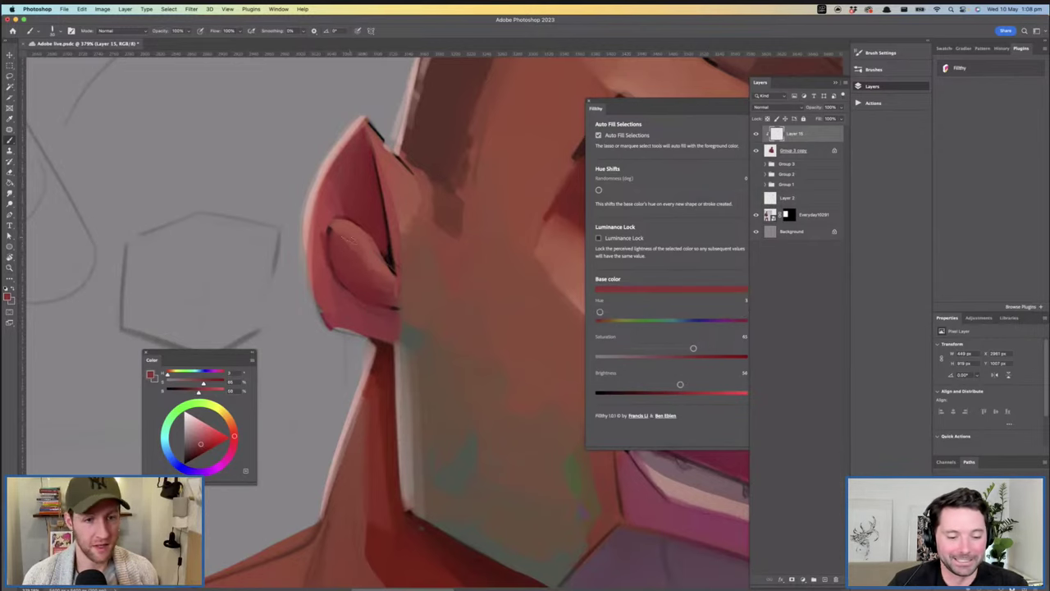
Sample the ear's deep red and paint a shadow beneath the inner fold above the earlobe, redoing the first stroke
{"action": "mouse_move", "coordinate": [458, 311]}
{"action": "left_mouse_down"}
{"action": "mouse_move", "coordinate": [429, 300]}
{"action": "mouse_move", "coordinate": [430, 313]}
{"action": "mouse_move", "coordinate": [425, 288]}
{"action": "mouse_move", "coordinate": [438, 286]}
{"action": "left_mouse_up"}
{"action": "left_click", "coordinate": [359, 246], "text": "alt"}
{"action": "left_click_drag", "start_coordinate": [323, 327], "coordinate": [307, 330]}
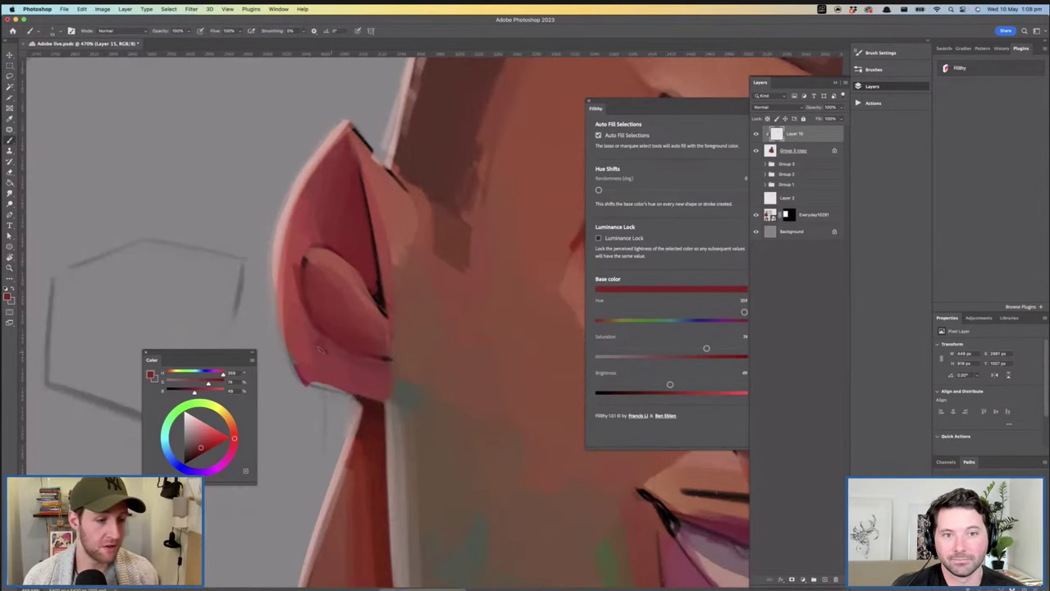
{"action": "key", "text": "super+z"}
{"action": "left_click_drag", "start_coordinate": [320, 350], "coordinate": [383, 364]}
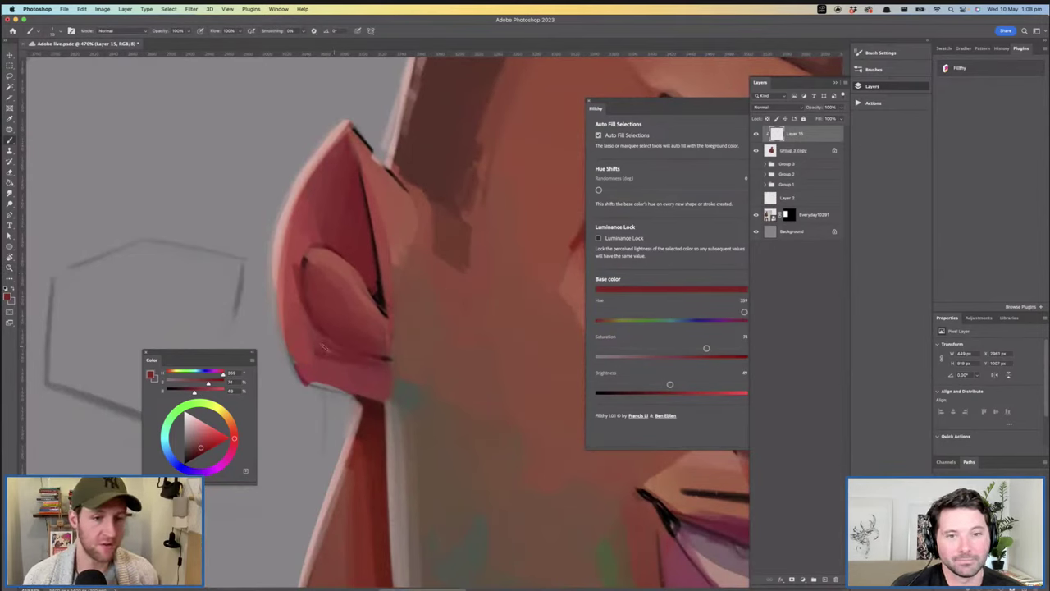
{"action": "left_click", "coordinate": [386, 361], "text": "alt"}
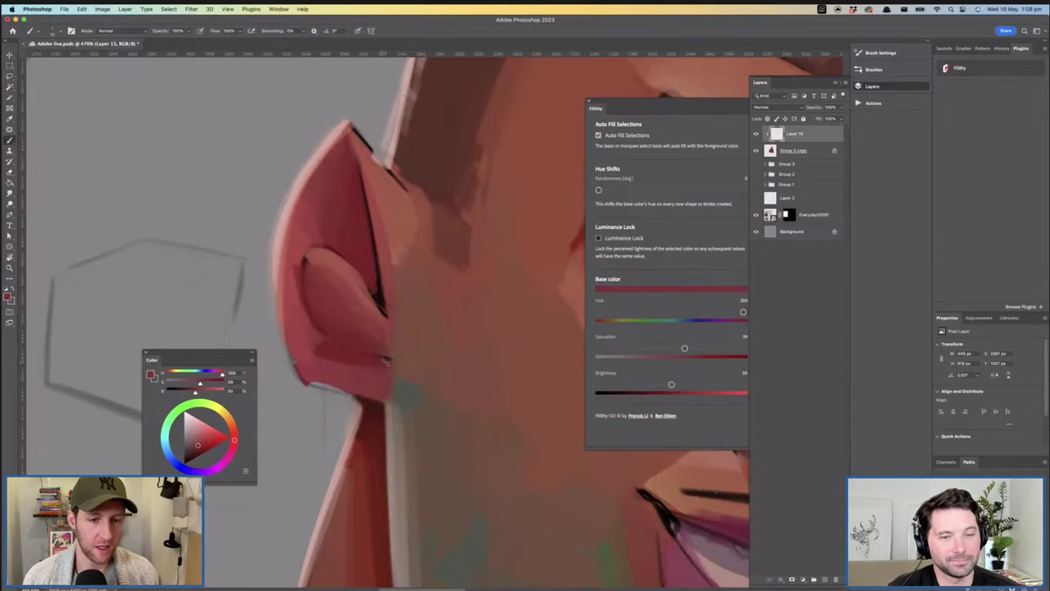
{"action": "mouse_move", "coordinate": [437, 351]}
{"action": "left_mouse_down"}
{"action": "mouse_move", "coordinate": [366, 325]}
{"action": "mouse_move", "coordinate": [356, 309]}
{"action": "mouse_move", "coordinate": [367, 304]}
{"action": "left_mouse_up"}
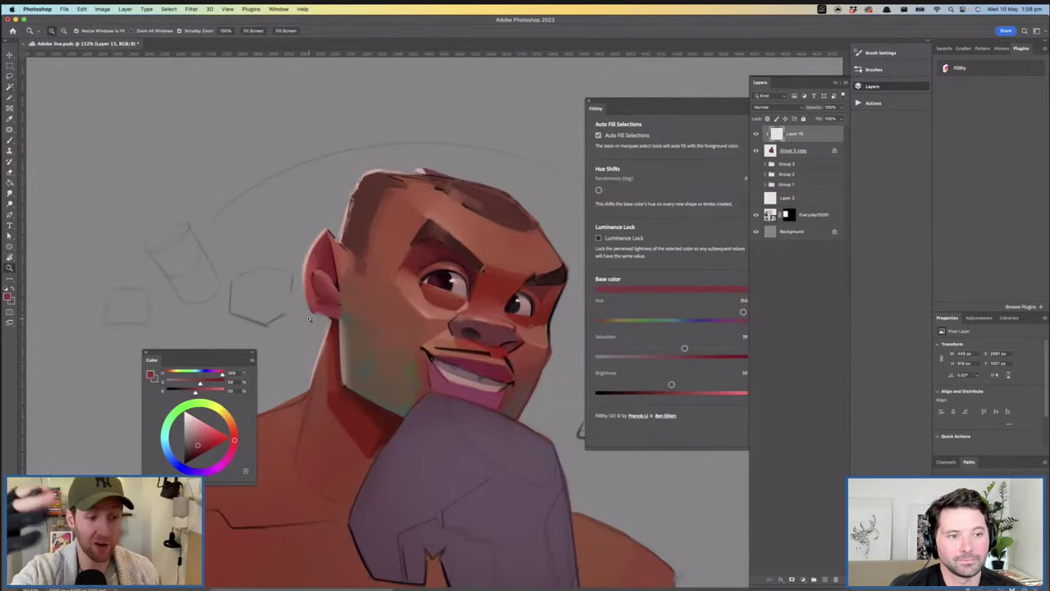
Sample the brighter red of the outer ear and paint it down between the rim light and the inner fold
{"action": "mouse_move", "coordinate": [326, 310]}
{"action": "left_mouse_down"}
{"action": "mouse_move", "coordinate": [370, 332]}
{"action": "mouse_move", "coordinate": [342, 312]}
{"action": "mouse_move", "coordinate": [367, 310]}
{"action": "left_mouse_up"}
{"action": "left_click", "coordinate": [274, 226], "text": "alt"}
{"action": "left_click_drag", "start_coordinate": [279, 220], "coordinate": [275, 271]}
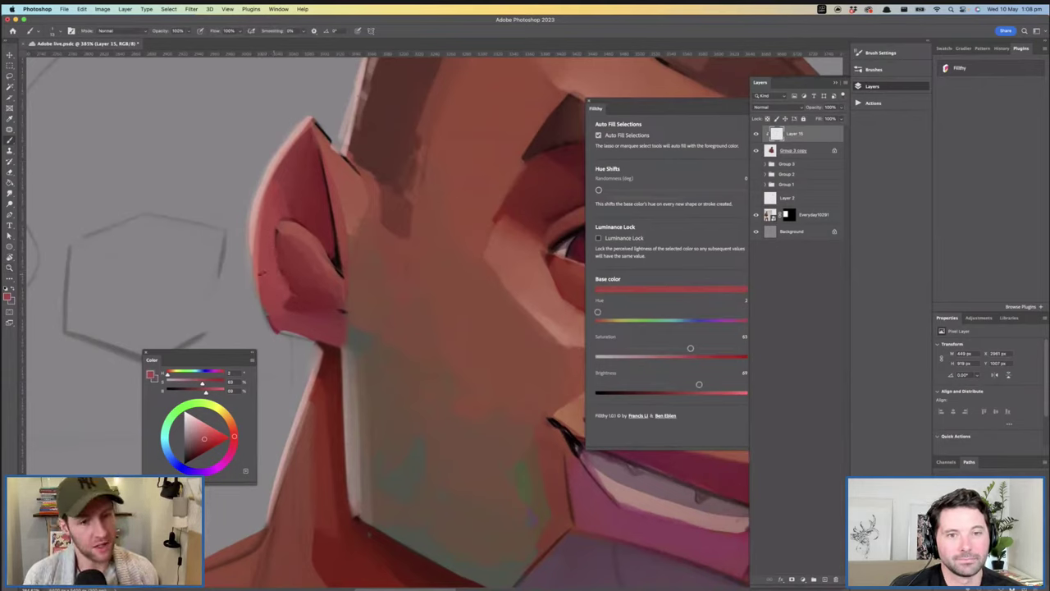
{"action": "key", "text": "z"}
{"action": "left_click_drag", "start_coordinate": [445, 310], "coordinate": [423, 359]}
Sample the pale rim-light pink with saturation 27 and brightness 84 and reinforce the ear's outer edge and tip
{"action": "left_click_drag", "start_coordinate": [366, 320], "coordinate": [419, 283]}
{"action": "key", "text": "b"}
{"action": "left_click", "coordinate": [371, 178], "text": "alt"}
{"action": "left_click_drag", "start_coordinate": [323, 264], "coordinate": [318, 329]}
{"action": "left_click_drag", "start_coordinate": [328, 238], "coordinate": [322, 362]}
{"action": "left_click_drag", "start_coordinate": [394, 273], "coordinate": [358, 297]}
{"action": "left_click_drag", "start_coordinate": [338, 204], "coordinate": [320, 229]}
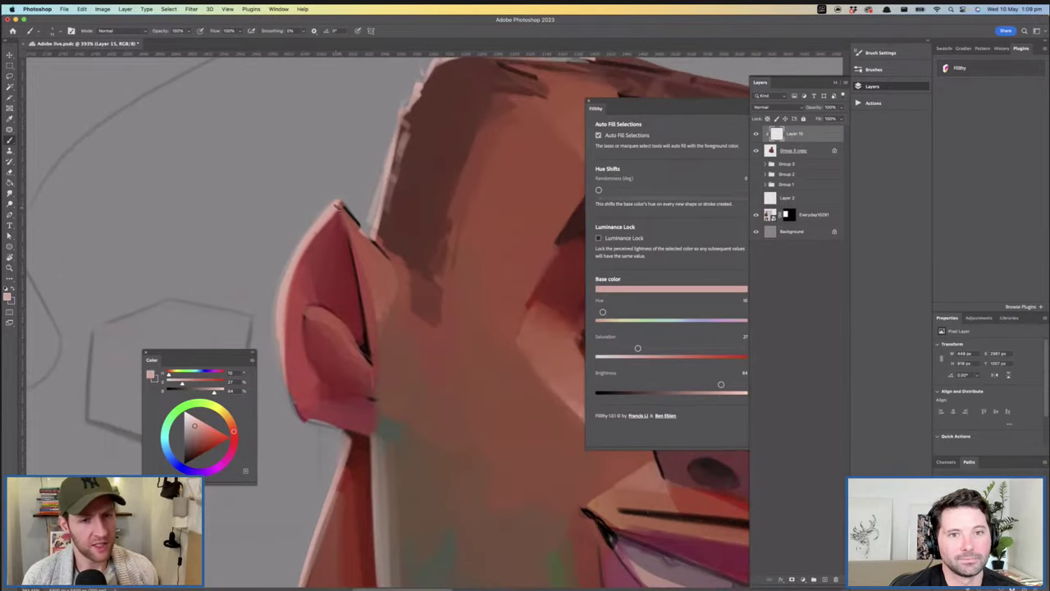
{"action": "mouse_move", "coordinate": [443, 282]}
{"action": "left_mouse_down"}
{"action": "mouse_move", "coordinate": [403, 284]}
{"action": "mouse_move", "coordinate": [370, 265]}
{"action": "mouse_move", "coordinate": [380, 274]}
{"action": "mouse_move", "coordinate": [509, 261]}
{"action": "left_mouse_up"}
Add a new layer clipped above Layer 15, set its blend mode to Color Dodge and return to the Brush tool
{"action": "left_click", "coordinate": [815, 579]}
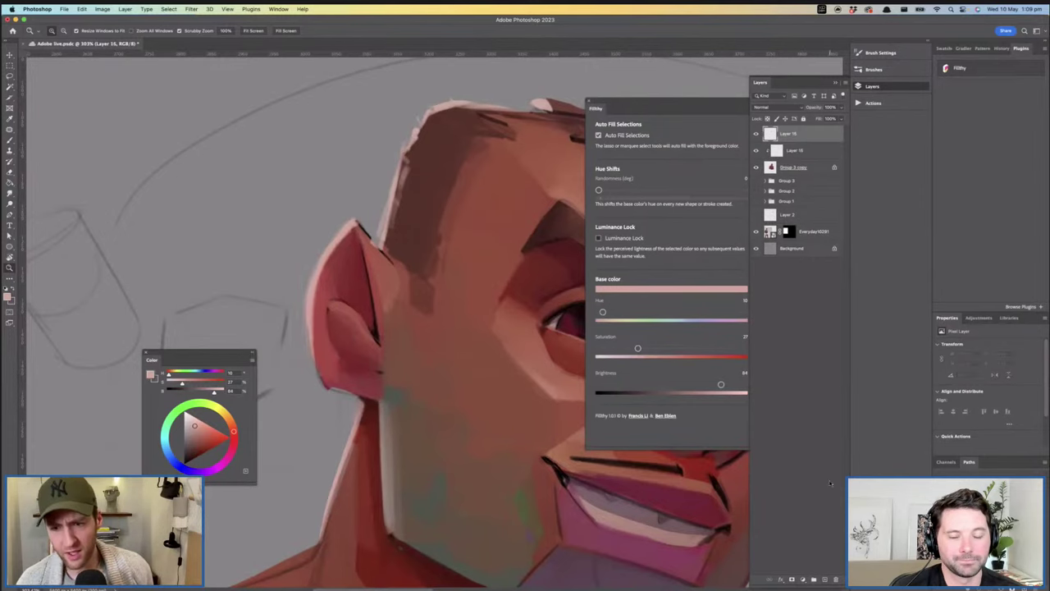
{"action": "left_click", "coordinate": [780, 109]}
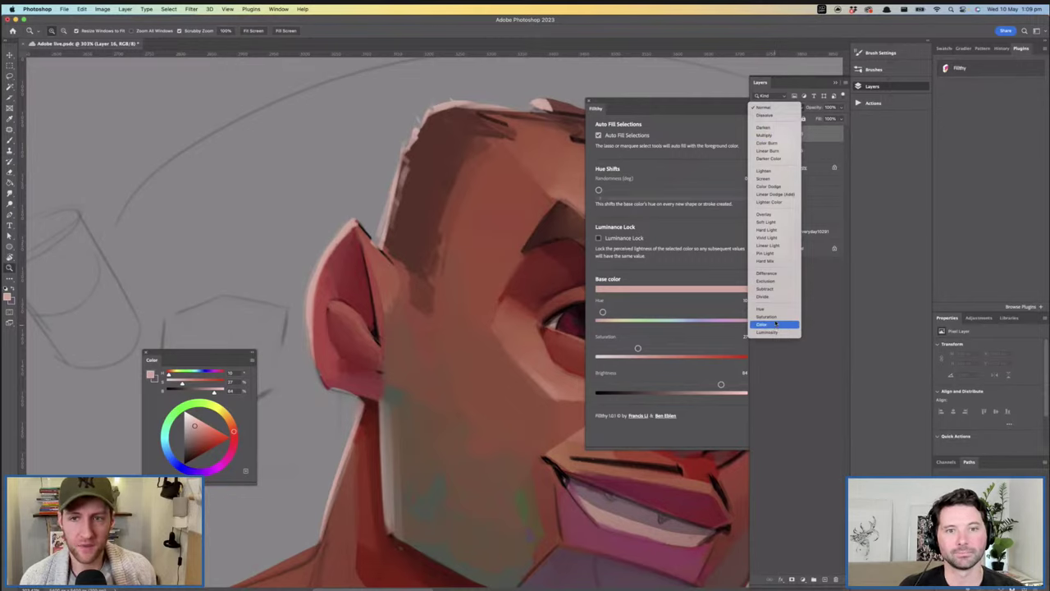
{"action": "left_click", "coordinate": [769, 186]}
{"action": "key", "text": "b"}
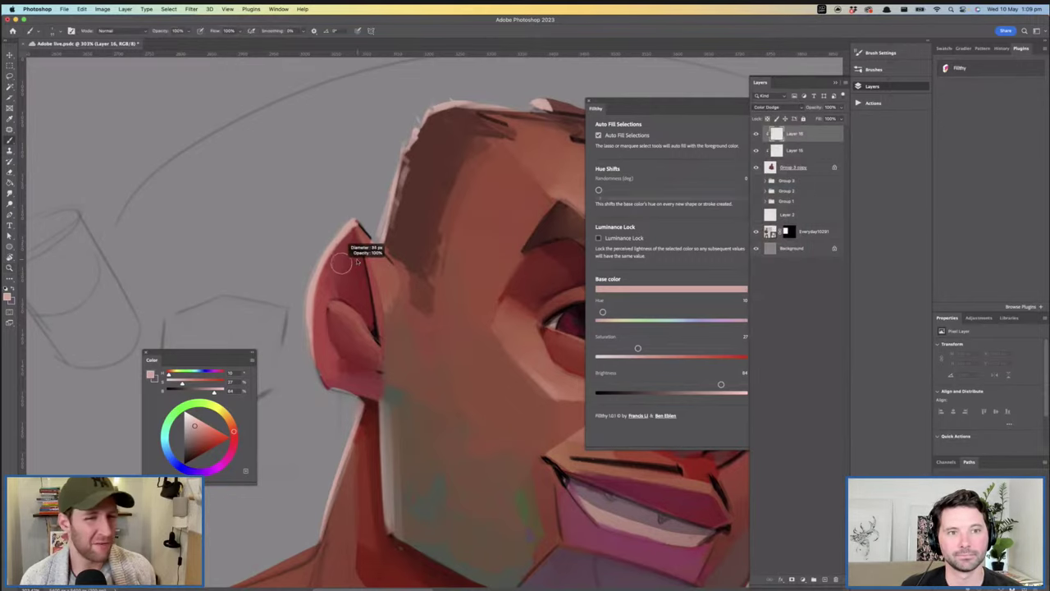
Choose a pinkish red with hue 354, saturation 66 and brightness 87 and paint a glow inside the upper ear, redoing the first stroke
{"action": "left_click_drag", "start_coordinate": [234, 432], "coordinate": [211, 433]}
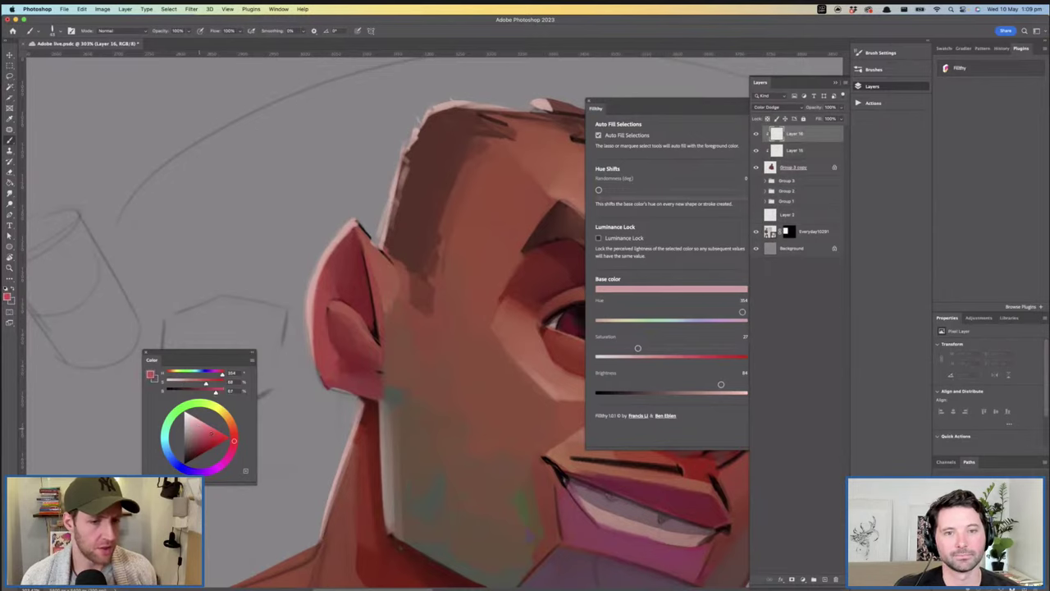
{"action": "mouse_move", "coordinate": [344, 259]}
{"action": "left_mouse_down"}
{"action": "mouse_move", "coordinate": [333, 293]}
{"action": "mouse_move", "coordinate": [356, 267]}
{"action": "mouse_move", "coordinate": [337, 287]}
{"action": "mouse_move", "coordinate": [354, 248]}
{"action": "mouse_move", "coordinate": [336, 292]}
{"action": "left_mouse_up"}
{"action": "key", "text": "super+z"}
{"action": "key", "text": "super+space"}
{"action": "mouse_move", "coordinate": [413, 269]}
{"action": "left_mouse_down"}
{"action": "mouse_move", "coordinate": [362, 269]}
{"action": "mouse_move", "coordinate": [417, 264]}
{"action": "left_mouse_up"}
{"action": "mouse_move", "coordinate": [328, 248]}
{"action": "left_mouse_down"}
{"action": "mouse_move", "coordinate": [334, 296]}
{"action": "mouse_move", "coordinate": [330, 279]}
{"action": "left_mouse_up"}
{"action": "mouse_move", "coordinate": [423, 271]}
{"action": "left_mouse_down"}
{"action": "mouse_move", "coordinate": [370, 271]}
{"action": "mouse_move", "coordinate": [380, 270]}
{"action": "left_mouse_up"}
{"action": "left_click_drag", "start_coordinate": [332, 248], "coordinate": [319, 285]}
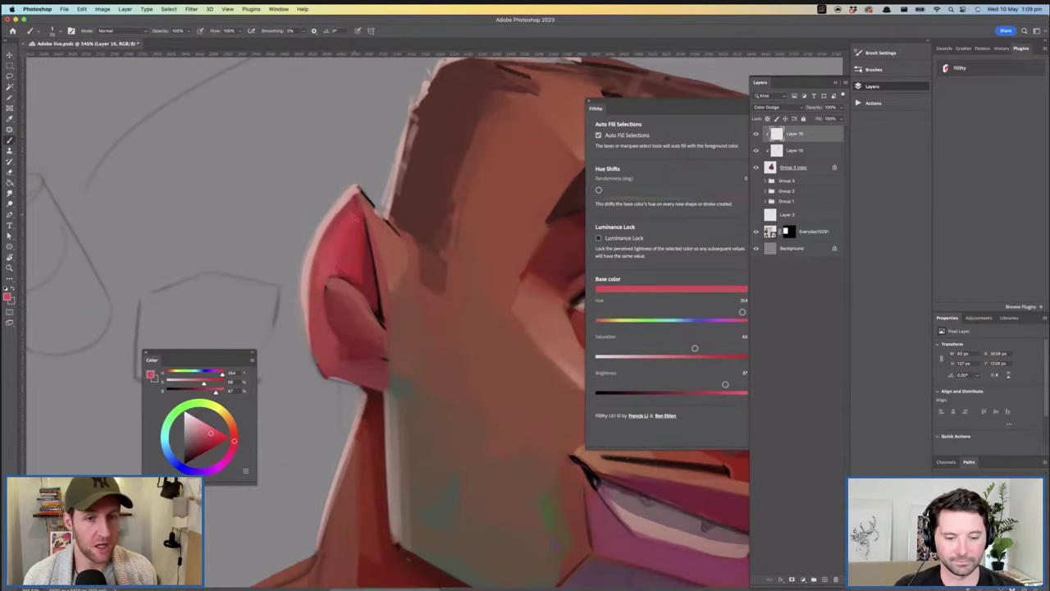
{"action": "mouse_move", "coordinate": [427, 322]}
{"action": "left_mouse_down"}
{"action": "mouse_move", "coordinate": [376, 290]}
{"action": "mouse_move", "coordinate": [399, 285]}
{"action": "mouse_move", "coordinate": [398, 256]}
{"action": "left_mouse_up"}
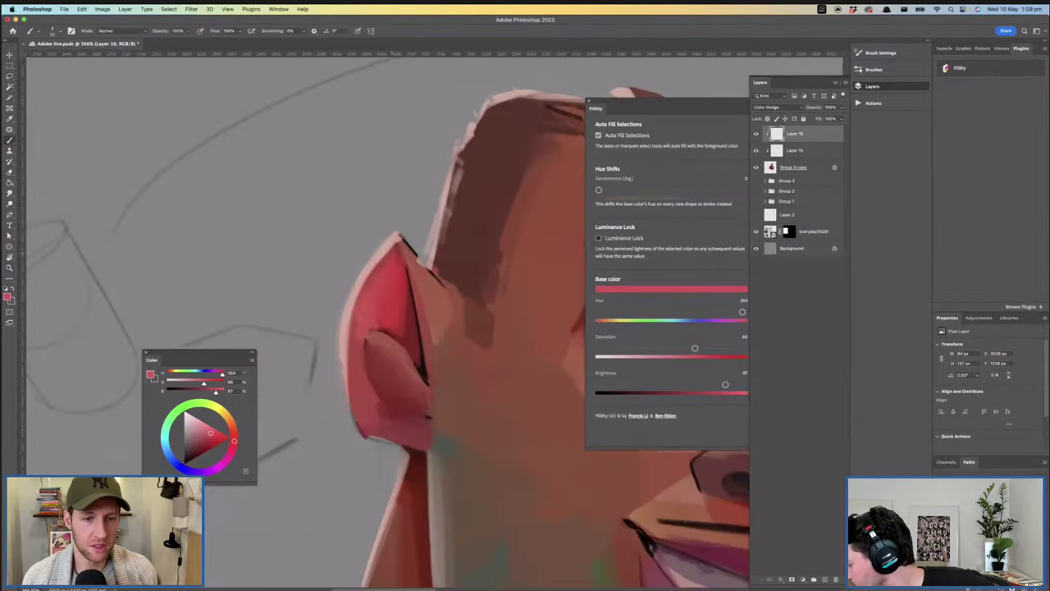
{"action": "mouse_move", "coordinate": [439, 343]}
{"action": "left_mouse_down"}
{"action": "mouse_move", "coordinate": [413, 335]}
{"action": "mouse_move", "coordinate": [435, 333]}
{"action": "left_mouse_up"}
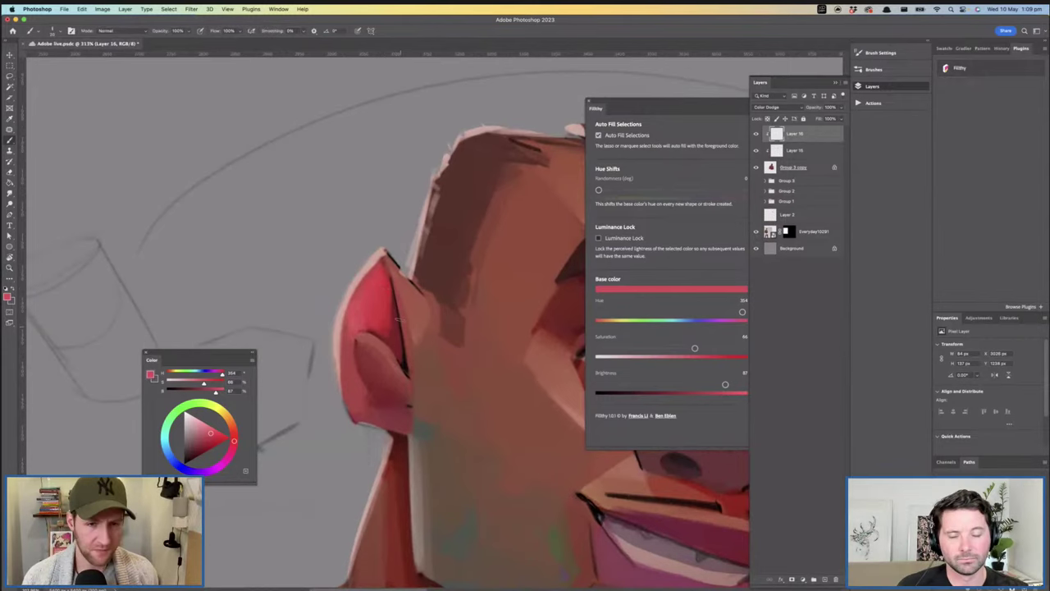
Flip the canvas view horizontally, extend the red glow along the upper inner ear and soften it with the Eraser
{"action": "mouse_move", "coordinate": [478, 356]}
{"action": "left_mouse_down"}
{"action": "mouse_move", "coordinate": [436, 330]}
{"action": "mouse_move", "coordinate": [433, 349]}
{"action": "mouse_move", "coordinate": [517, 333]}
{"action": "left_mouse_up"}
{"action": "key", "text": "super+shift+h"}
{"action": "key", "text": "b"}
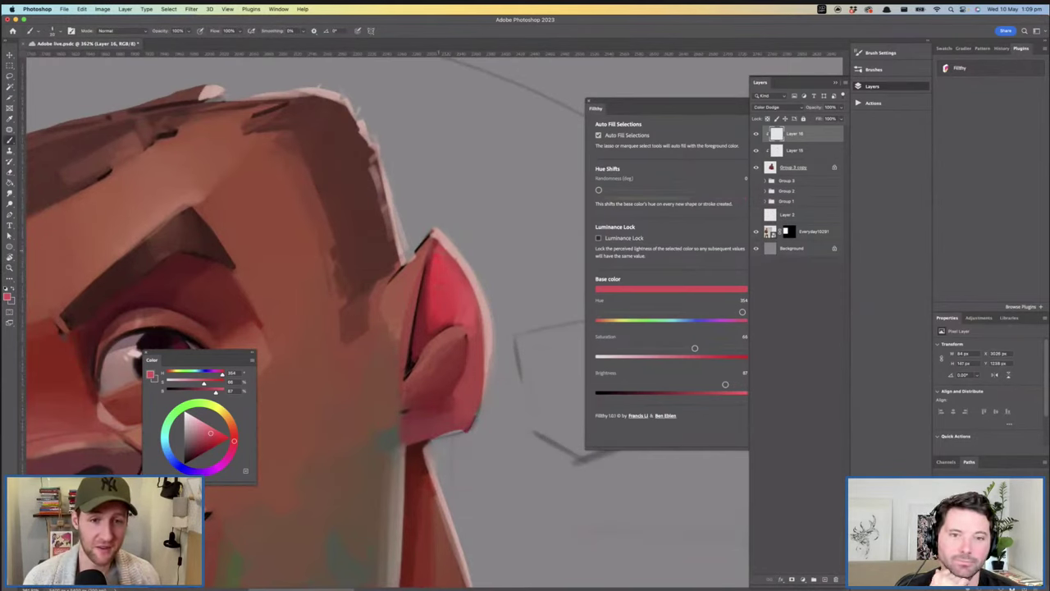
{"action": "mouse_move", "coordinate": [437, 278]}
{"action": "left_mouse_down"}
{"action": "mouse_move", "coordinate": [429, 322]}
{"action": "mouse_move", "coordinate": [439, 335]}
{"action": "left_mouse_up"}
{"action": "key", "text": "z"}
{"action": "mouse_move", "coordinate": [533, 321]}
{"action": "left_mouse_down"}
{"action": "mouse_move", "coordinate": [469, 324]}
{"action": "mouse_move", "coordinate": [514, 316]}
{"action": "left_mouse_up"}
{"action": "left_click", "coordinate": [514, 316]}
{"action": "key", "text": "b"}
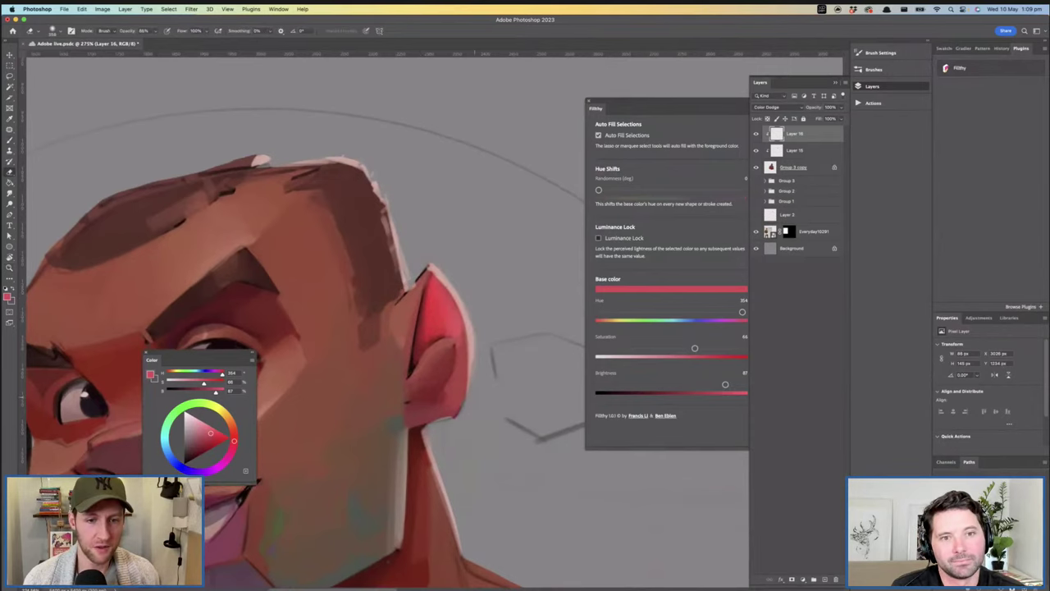
{"action": "key", "text": "z"}
{"action": "left_click", "coordinate": [451, 273], "text": "alt"}
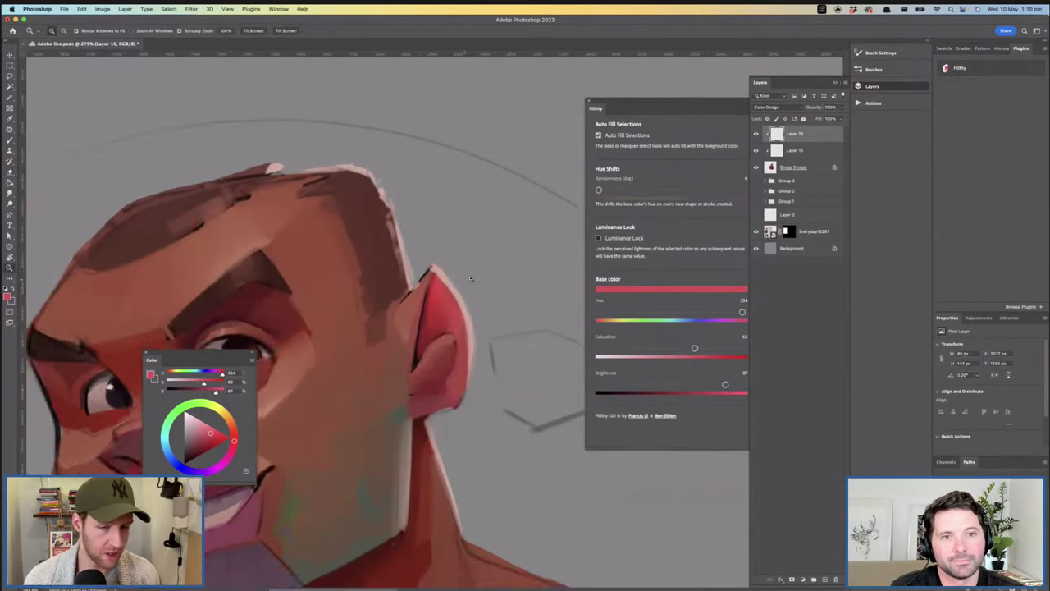
Add a new Normal layer clipped above Layer 16 and swap to the near-white colour with saturation 3 and brightness 95
{"action": "left_click", "coordinate": [451, 273]}
{"action": "key", "text": "b"}
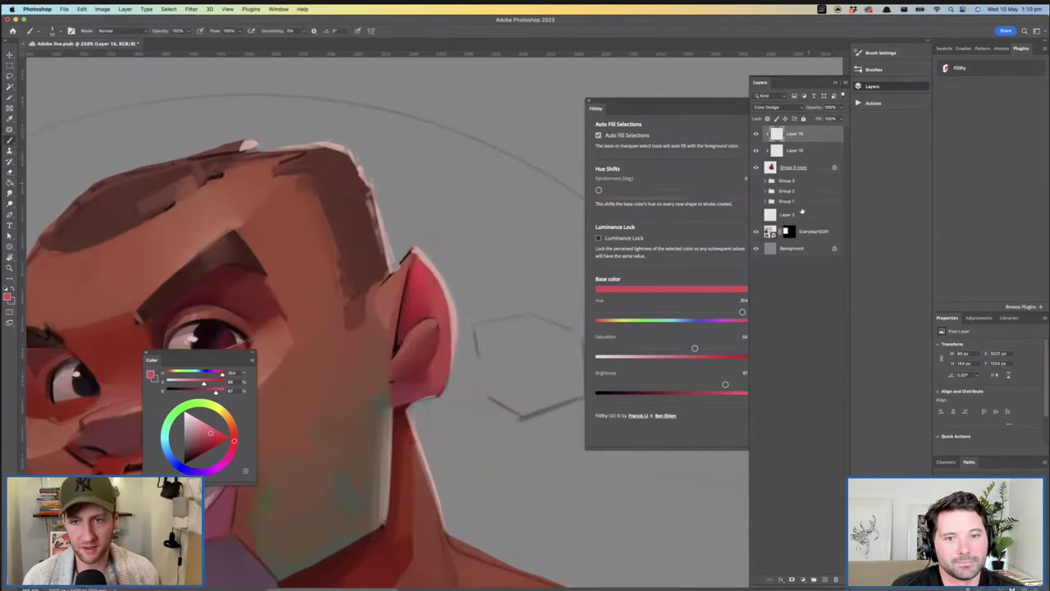
{"action": "left_click", "coordinate": [824, 579]}
{"action": "left_click", "coordinate": [809, 141], "text": "alt"}
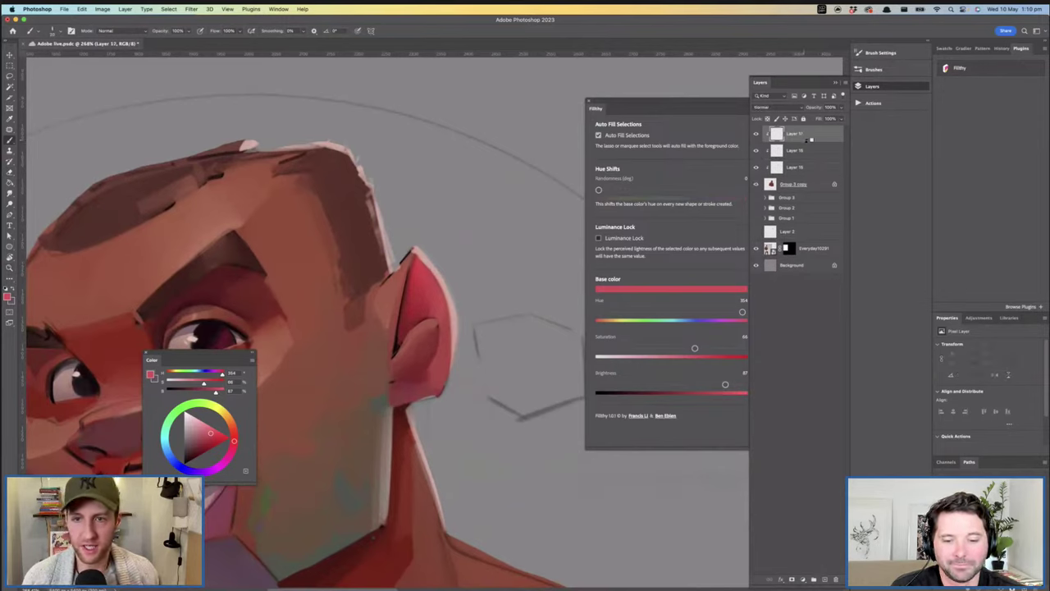
{"action": "left_click", "coordinate": [783, 110]}
{"action": "key", "text": "Escape"}
{"action": "key", "text": "x"}
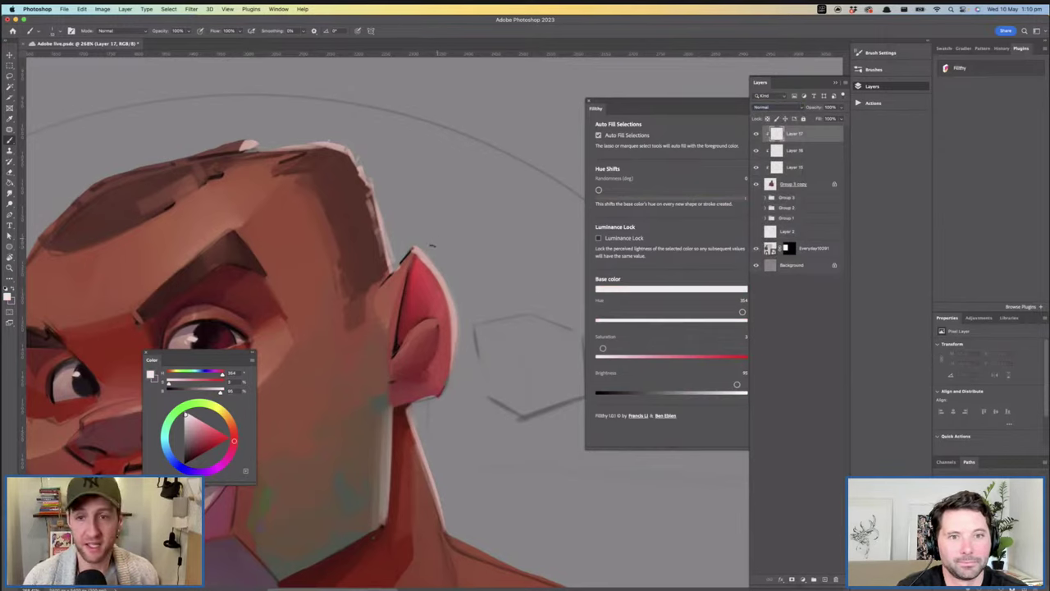
Paint near-white rim light along the ear's outer edge and the back edge of the hair above it
{"action": "mouse_move", "coordinate": [416, 247]}
{"action": "left_mouse_down"}
{"action": "mouse_move", "coordinate": [456, 310]}
{"action": "mouse_move", "coordinate": [455, 371]}
{"action": "left_mouse_up"}
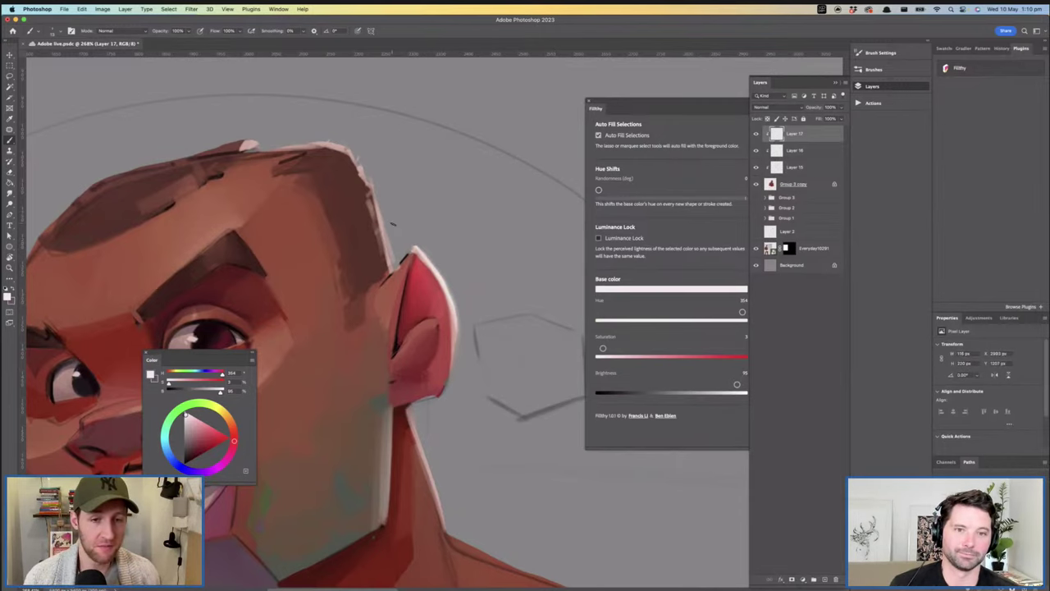
{"action": "left_click_drag", "start_coordinate": [380, 209], "coordinate": [394, 271]}
{"action": "left_click_drag", "start_coordinate": [392, 267], "coordinate": [362, 175]}
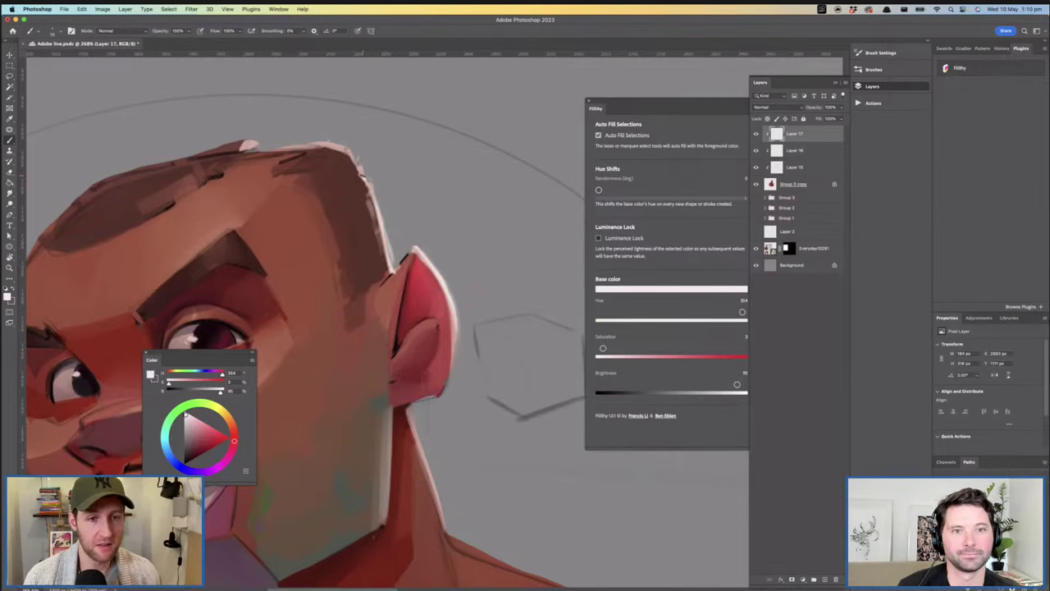
Paint near-white rim light down the outer edge of the neck from below the ear to the shoulder
{"action": "left_click_drag", "start_coordinate": [406, 201], "coordinate": [328, 205]}
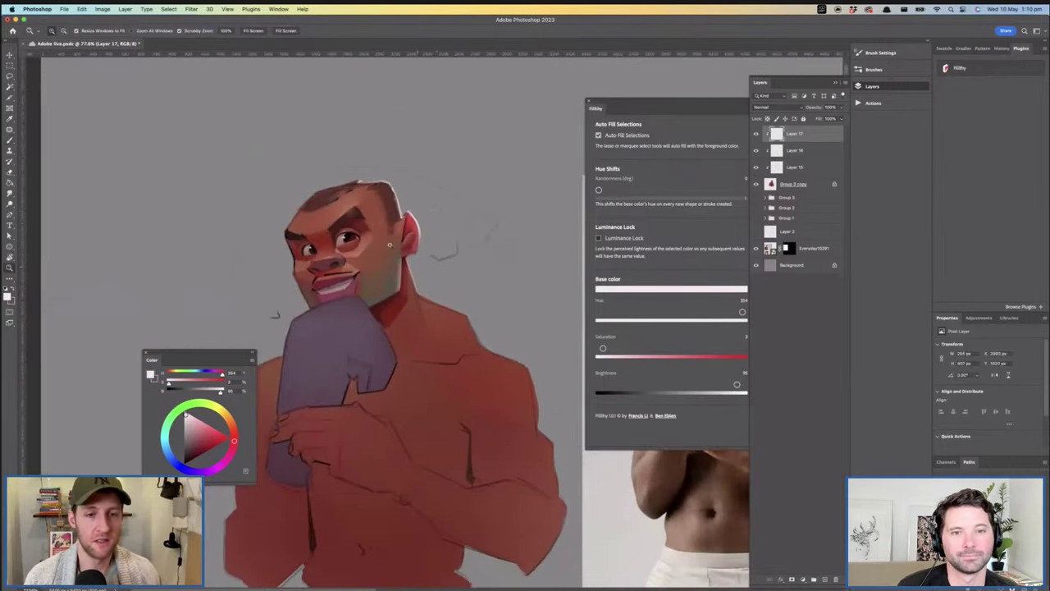
{"action": "left_click_drag", "start_coordinate": [410, 248], "coordinate": [467, 246]}
{"action": "left_click_drag", "start_coordinate": [399, 257], "coordinate": [411, 312]}
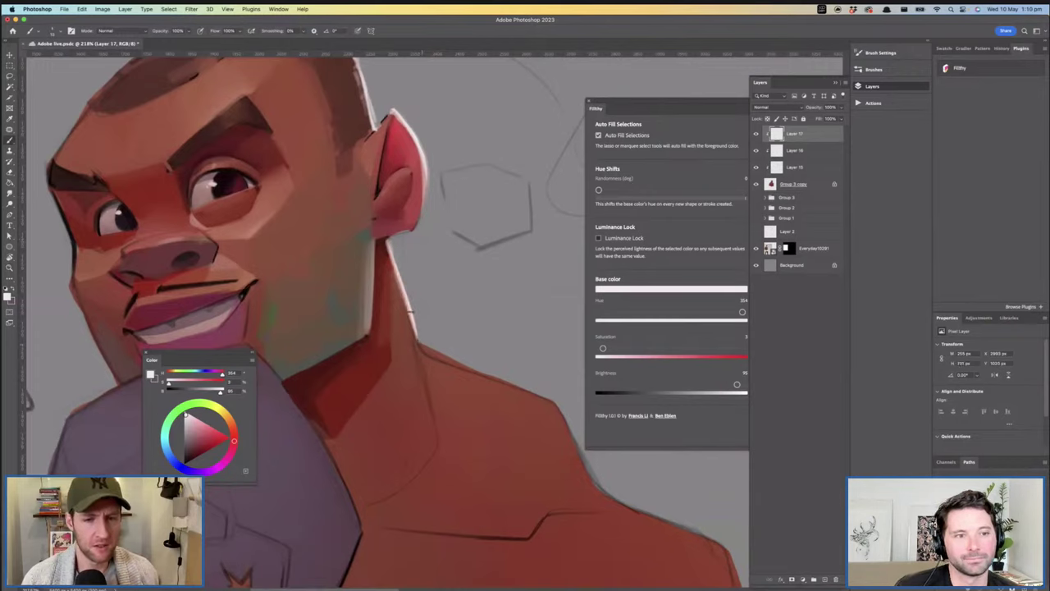
{"action": "left_click_drag", "start_coordinate": [393, 256], "coordinate": [416, 348]}
{"action": "left_click_drag", "start_coordinate": [397, 277], "coordinate": [419, 352]}
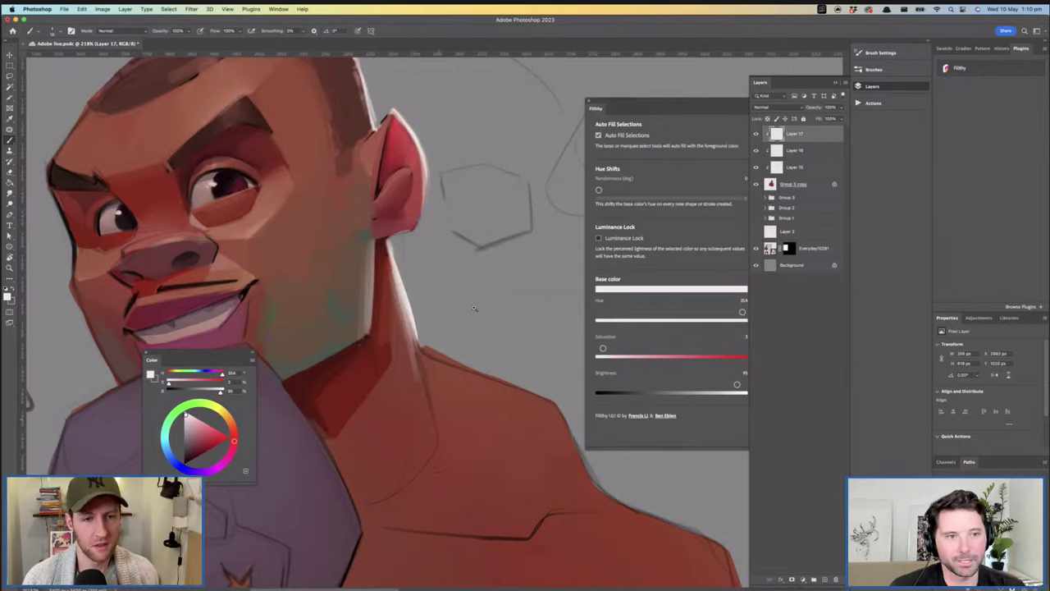
Extend the neck light in broad strokes toward the shoulder and blend it with sampled pinkish tones, undoing an excess stroke
{"action": "scroll", "coordinate": [468, 328], "scroll_direction": "down", "scroll_amount": 4}
{"action": "scroll", "coordinate": [433, 274], "scroll_direction": "up", "scroll_amount": 6}
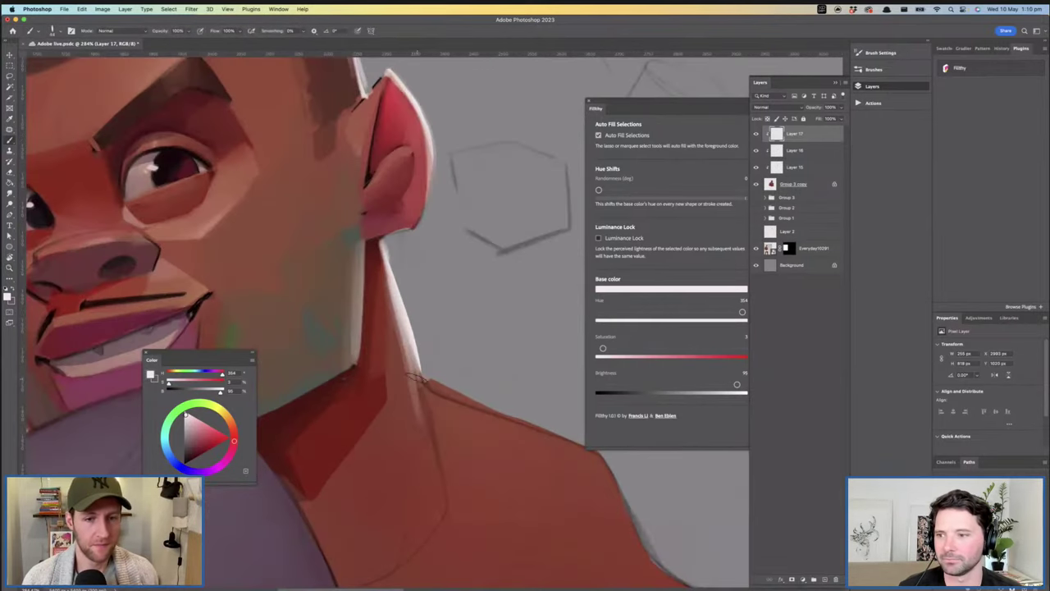
{"action": "left_click_drag", "start_coordinate": [402, 329], "coordinate": [422, 486]}
{"action": "left_click_drag", "start_coordinate": [422, 461], "coordinate": [409, 349]}
{"action": "left_click", "coordinate": [410, 351], "text": "alt"}
{"action": "left_click_drag", "start_coordinate": [394, 293], "coordinate": [412, 476]}
{"action": "key", "text": "super+z"}
{"action": "left_click", "coordinate": [409, 354], "text": "alt"}
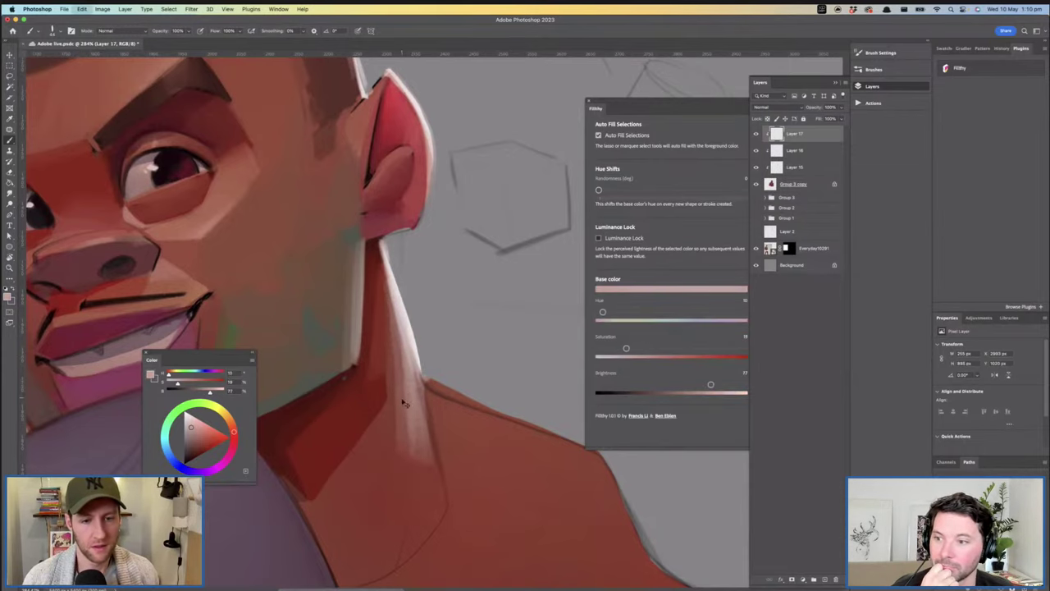
{"action": "left_click", "coordinate": [407, 386], "text": "alt"}
Sample a pale rim-light pink and draw a thin highlight along the inner ear's front edge, redoing the first stroke
{"action": "mouse_move", "coordinate": [455, 413]}
{"action": "left_mouse_down"}
{"action": "mouse_move", "coordinate": [435, 283]}
{"action": "mouse_move", "coordinate": [237, 315]}
{"action": "mouse_move", "coordinate": [474, 296]}
{"action": "mouse_move", "coordinate": [453, 328]}
{"action": "left_mouse_up"}
{"action": "left_click_drag", "start_coordinate": [454, 234], "coordinate": [533, 230]}
{"action": "left_click", "coordinate": [439, 173], "text": "alt"}
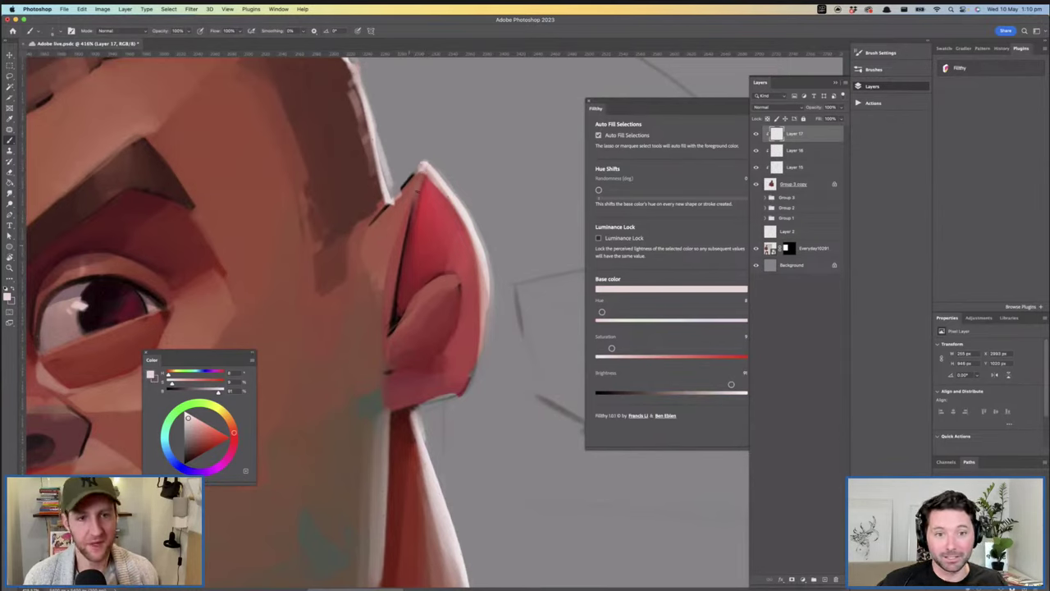
{"action": "left_click_drag", "start_coordinate": [423, 172], "coordinate": [405, 236]}
{"action": "key", "text": "super+z"}
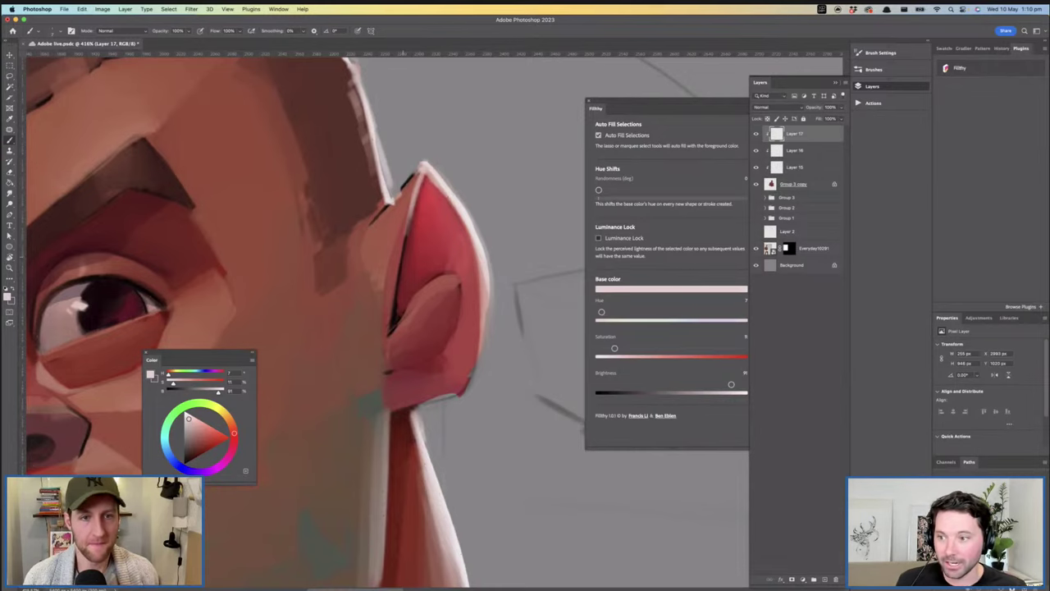
{"action": "left_click_drag", "start_coordinate": [419, 186], "coordinate": [406, 239]}
{"action": "left_click_drag", "start_coordinate": [414, 207], "coordinate": [402, 271]}
Undo the last ear stroke and brush pale pink light over the hair at the back of the head
{"action": "key", "text": "z"}
{"action": "mouse_move", "coordinate": [496, 281]}
{"action": "left_mouse_down"}
{"action": "mouse_move", "coordinate": [440, 271]}
{"action": "mouse_move", "coordinate": [481, 263]}
{"action": "left_mouse_up"}
{"action": "key", "text": "super+z"}
{"action": "key", "text": "b"}
{"action": "mouse_move", "coordinate": [387, 173]}
{"action": "left_mouse_down"}
{"action": "mouse_move", "coordinate": [427, 168]}
{"action": "mouse_move", "coordinate": [400, 189]}
{"action": "mouse_move", "coordinate": [412, 262]}
{"action": "left_mouse_up"}
{"action": "key", "text": "z"}
{"action": "mouse_move", "coordinate": [441, 205]}
{"action": "left_mouse_down"}
{"action": "mouse_move", "coordinate": [430, 206]}
{"action": "mouse_move", "coordinate": [459, 206]}
{"action": "left_mouse_up"}
{"action": "key", "text": "b"}
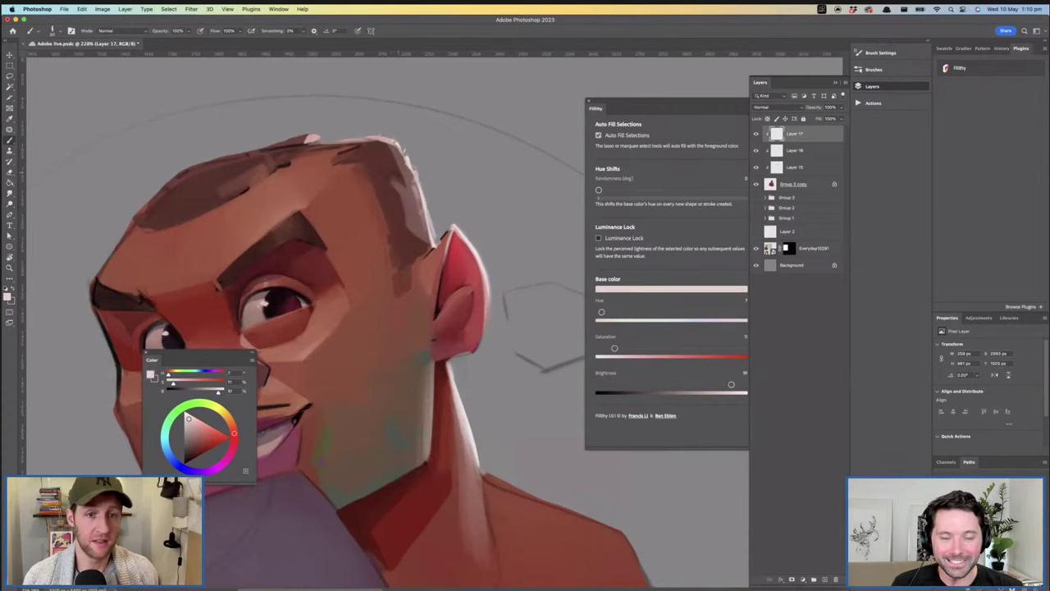
Add a new layer clipped above Layer 17 and set its blend mode to Multiply
{"action": "key", "text": "z"}
{"action": "mouse_move", "coordinate": [464, 192]}
{"action": "left_mouse_down"}
{"action": "mouse_move", "coordinate": [408, 191]}
{"action": "mouse_move", "coordinate": [443, 191]}
{"action": "mouse_move", "coordinate": [427, 209]}
{"action": "mouse_move", "coordinate": [497, 209]}
{"action": "left_mouse_up"}
{"action": "key", "text": "b"}
{"action": "key", "text": "z"}
{"action": "key", "text": "b"}
{"action": "left_click", "coordinate": [825, 579]}
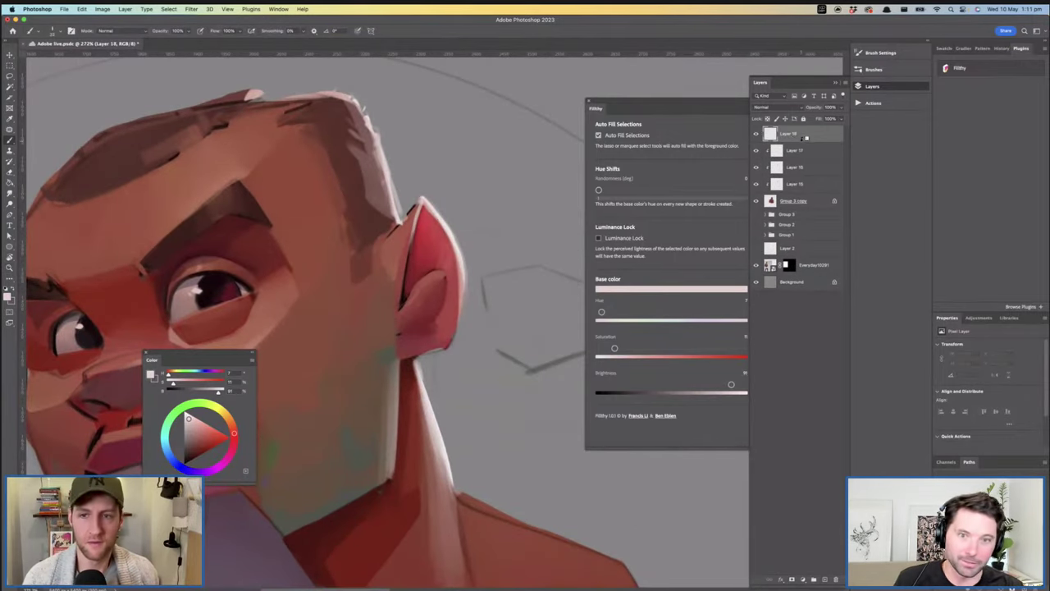
{"action": "left_click", "coordinate": [804, 141], "text": "alt"}
{"action": "left_click", "coordinate": [775, 108]}
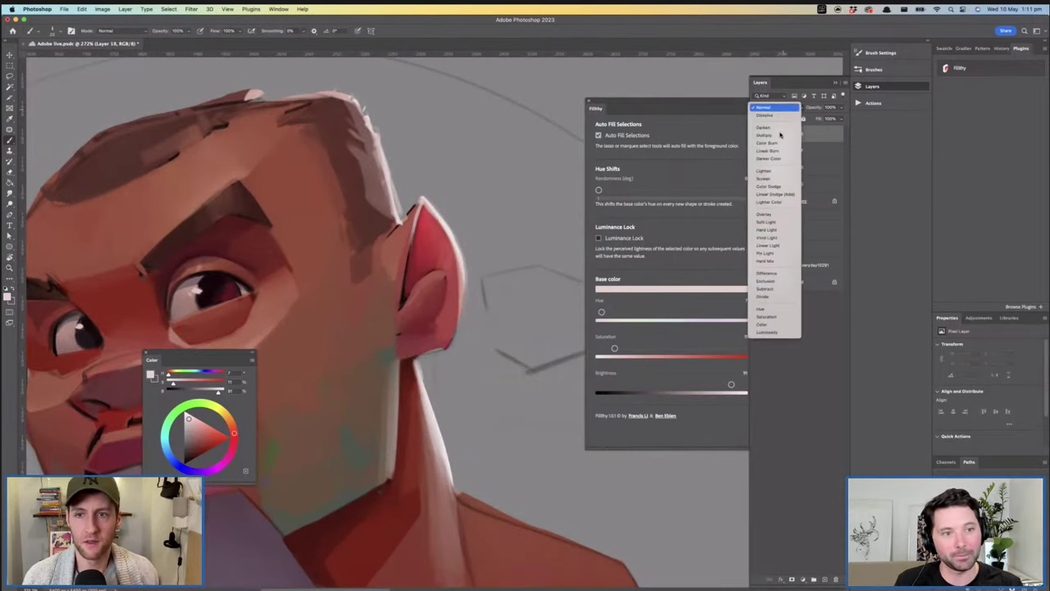
{"action": "left_click", "coordinate": [776, 133]}
Shade the area in front of the inner ear, sample a dark red with saturation 74 and brightness 52, and undo the last stroke
{"action": "left_click_drag", "start_coordinate": [403, 224], "coordinate": [416, 223]}
{"action": "mouse_move", "coordinate": [421, 212]}
{"action": "left_mouse_down"}
{"action": "mouse_move", "coordinate": [404, 273]}
{"action": "mouse_move", "coordinate": [405, 220]}
{"action": "mouse_move", "coordinate": [396, 278]}
{"action": "mouse_move", "coordinate": [414, 213]}
{"action": "mouse_move", "coordinate": [402, 277]}
{"action": "left_mouse_up"}
{"action": "left_click", "coordinate": [404, 248], "text": "alt"}
{"action": "key", "text": "super+z"}
Flip the canvas view horizontally and merge all the clipped layers with Group 3 copy into one layer
{"action": "mouse_move", "coordinate": [460, 190]}
{"action": "left_mouse_down"}
{"action": "mouse_move", "coordinate": [451, 210]}
{"action": "mouse_move", "coordinate": [416, 189]}
{"action": "left_mouse_up"}
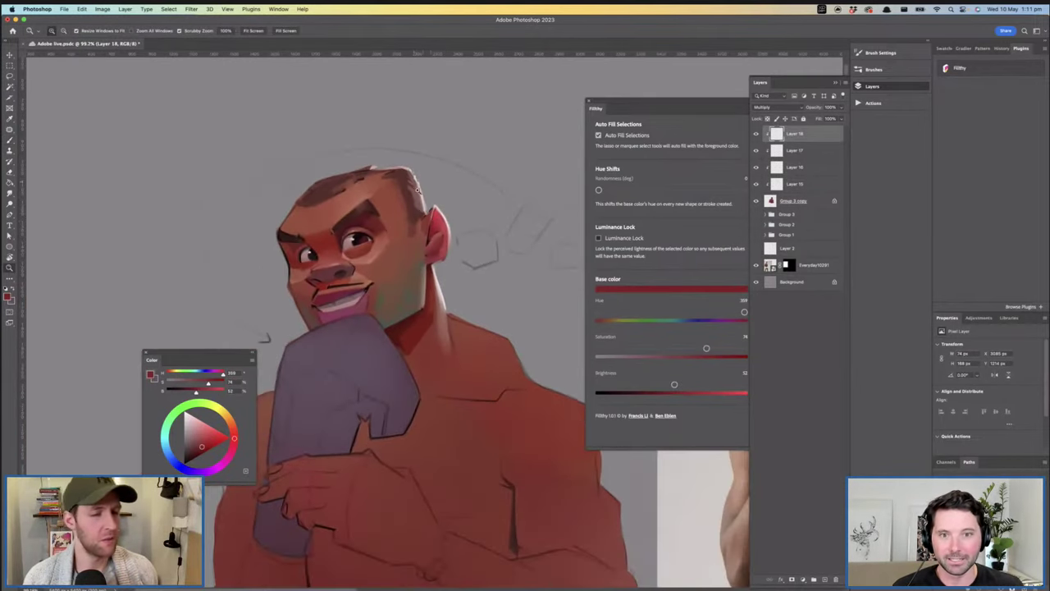
{"action": "mouse_move", "coordinate": [435, 243]}
{"action": "left_mouse_down"}
{"action": "mouse_move", "coordinate": [435, 260]}
{"action": "mouse_move", "coordinate": [415, 259]}
{"action": "mouse_move", "coordinate": [446, 261]}
{"action": "mouse_move", "coordinate": [426, 281]}
{"action": "left_mouse_up"}
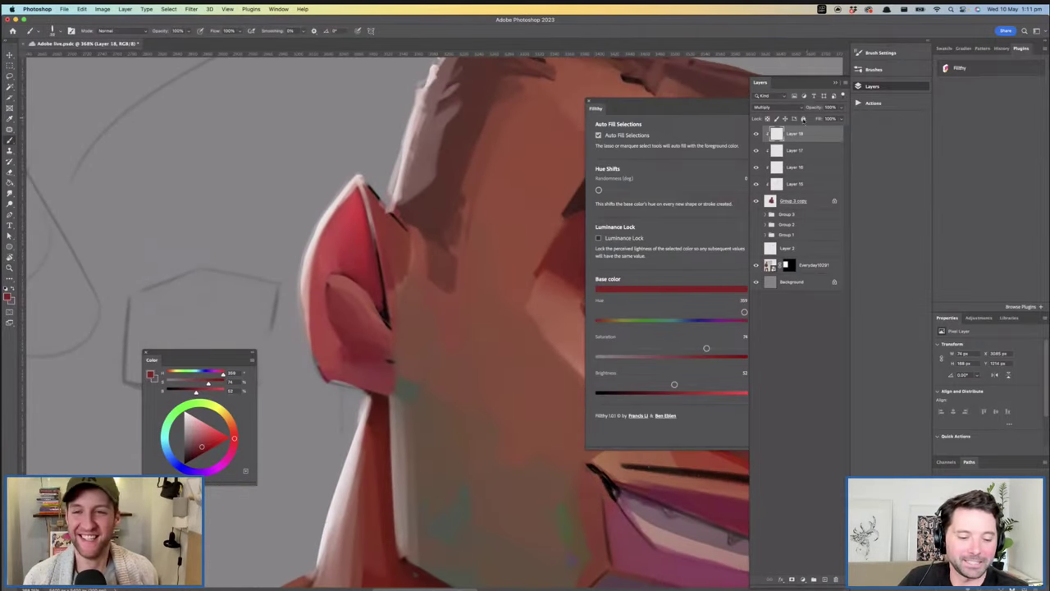
{"action": "left_click_drag", "start_coordinate": [485, 304], "coordinate": [449, 302]}
{"action": "left_click", "coordinate": [818, 201], "text": "shift"}
{"action": "key", "text": "super+e"}
Clean up the outline around the ear's lower edge and repaint the earlobe with a sampled muted red
{"action": "left_click_drag", "start_coordinate": [385, 271], "coordinate": [402, 300]}
{"action": "left_click_drag", "start_coordinate": [306, 196], "coordinate": [298, 206]}
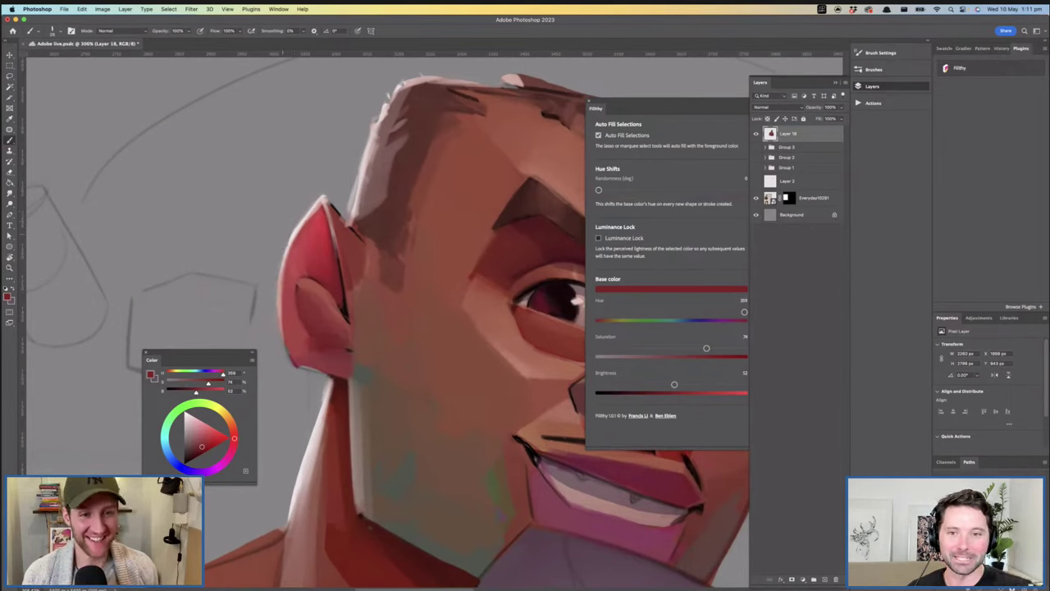
{"action": "mouse_move", "coordinate": [280, 315]}
{"action": "left_mouse_down"}
{"action": "mouse_move", "coordinate": [291, 354]}
{"action": "mouse_move", "coordinate": [324, 371]}
{"action": "left_mouse_up"}
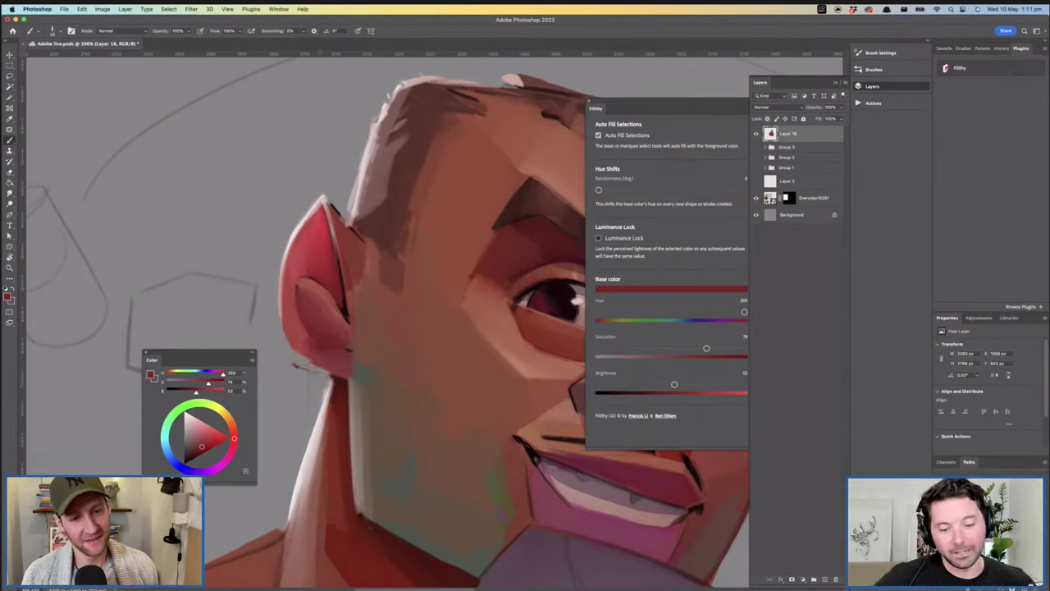
{"action": "mouse_move", "coordinate": [387, 318]}
{"action": "left_mouse_down"}
{"action": "mouse_move", "coordinate": [365, 317]}
{"action": "mouse_move", "coordinate": [403, 308]}
{"action": "left_mouse_up"}
{"action": "key", "text": "z"}
{"action": "key", "text": "b"}
{"action": "left_click", "coordinate": [368, 355], "text": "alt"}
{"action": "left_click_drag", "start_coordinate": [363, 358], "coordinate": [377, 373]}
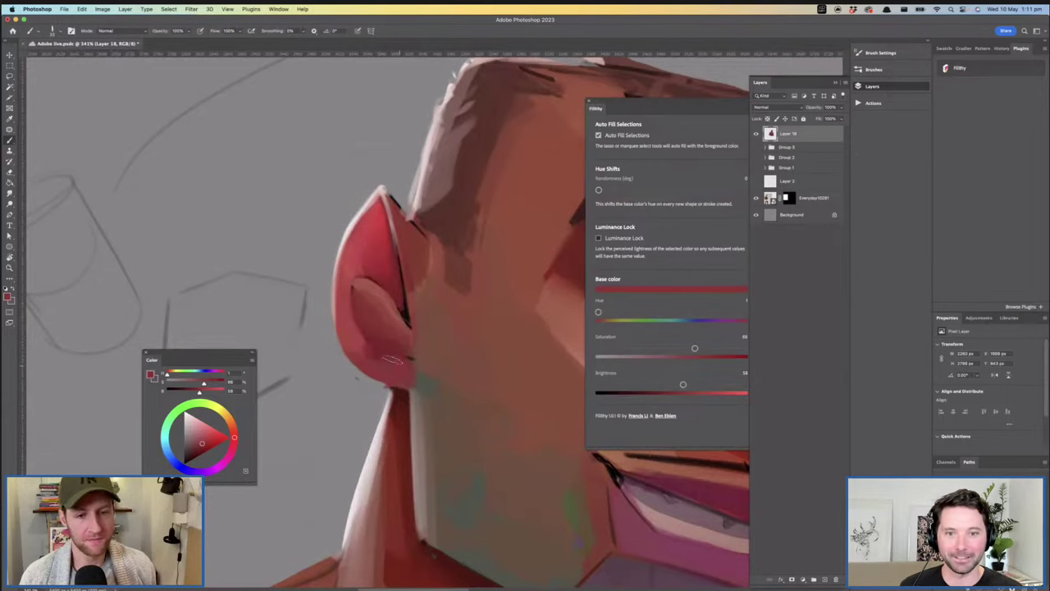
Sample a dark red with saturation 74 from the ear fold and paint over the dark line along the inner ear
{"action": "key", "text": "z"}
{"action": "mouse_move", "coordinate": [404, 337]}
{"action": "left_mouse_down"}
{"action": "mouse_move", "coordinate": [385, 334]}
{"action": "mouse_move", "coordinate": [425, 319]}
{"action": "left_mouse_up"}
{"action": "key", "text": "b"}
{"action": "left_click", "coordinate": [361, 287], "text": "alt"}
{"action": "left_click", "coordinate": [380, 303], "text": "alt"}
{"action": "left_click_drag", "start_coordinate": [363, 261], "coordinate": [350, 261]}
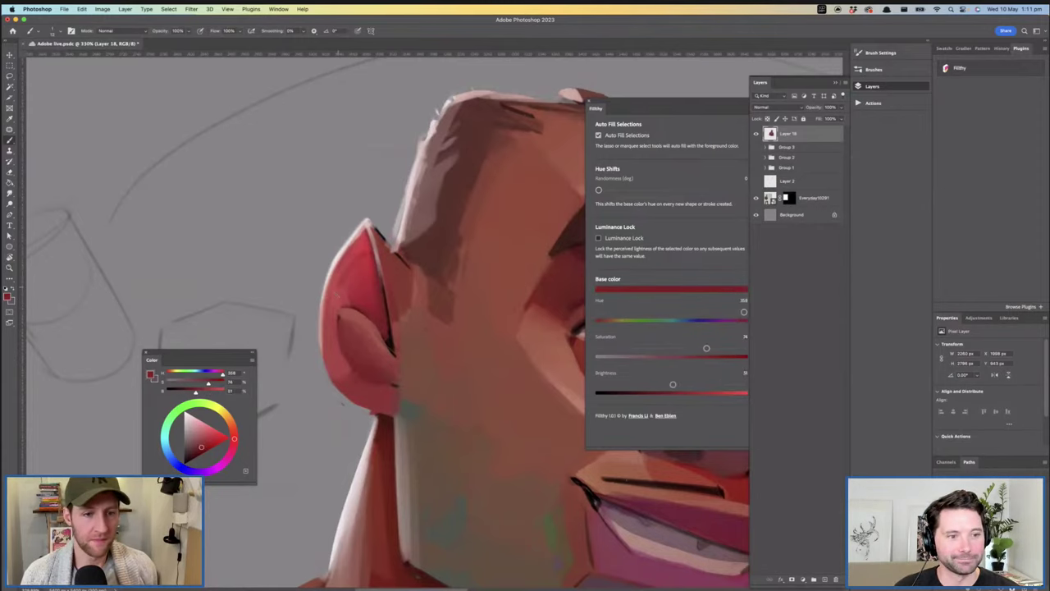
{"action": "mouse_move", "coordinate": [368, 257]}
{"action": "left_mouse_down"}
{"action": "mouse_move", "coordinate": [356, 292]}
{"action": "mouse_move", "coordinate": [372, 301]}
{"action": "left_mouse_up"}
{"action": "key", "text": "z"}
{"action": "key", "text": "b"}
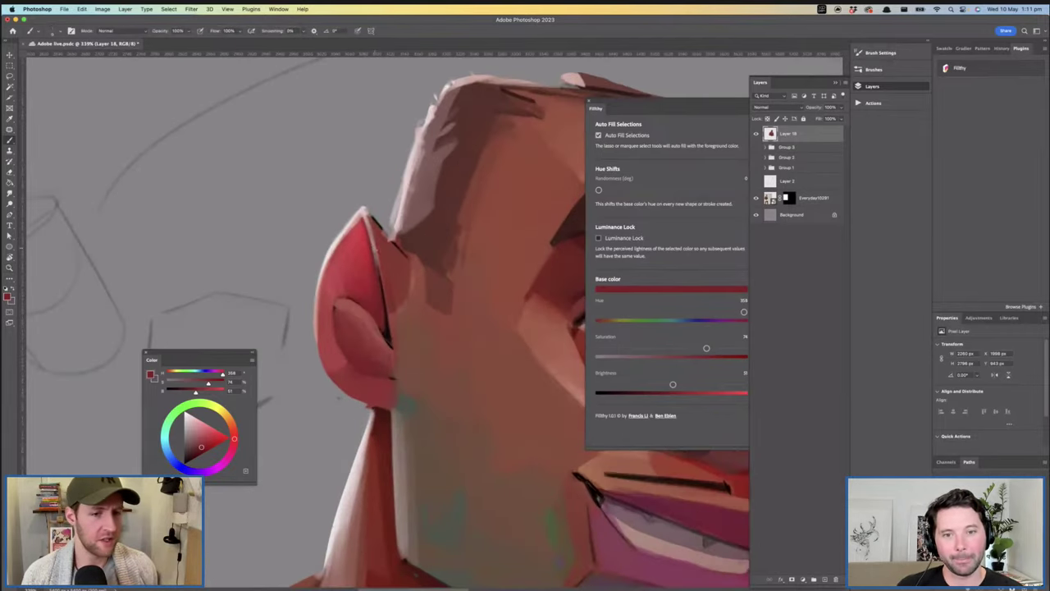
Sample brighter reds inside the ear and retouch its inner line and the top of the inner fold
{"action": "key", "text": "z"}
{"action": "scroll", "coordinate": [370, 276], "scroll_direction": "down", "scroll_amount": 4}
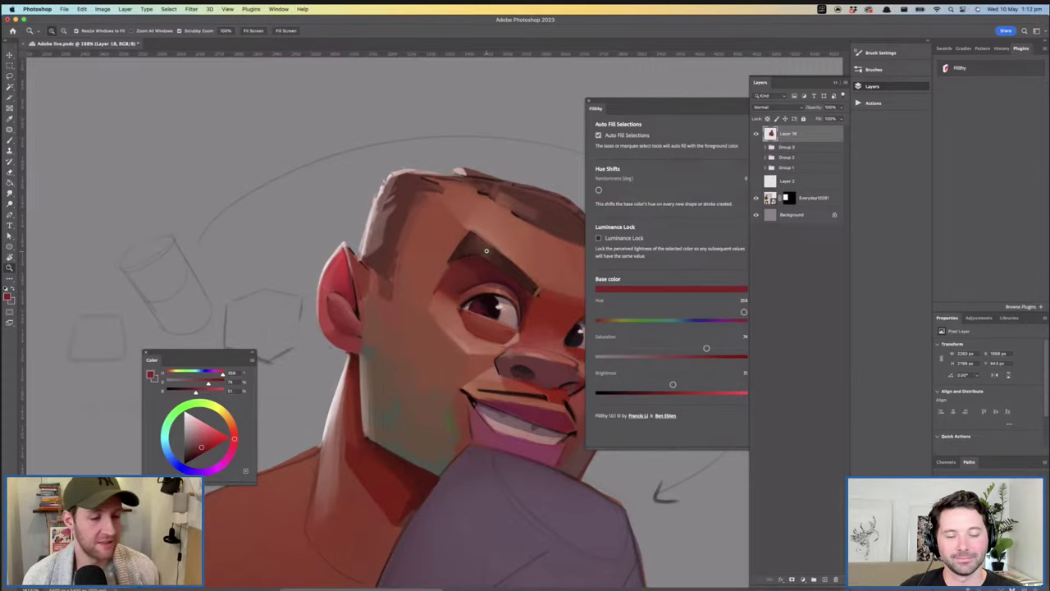
{"action": "left_click_drag", "start_coordinate": [424, 253], "coordinate": [462, 260]}
{"action": "mouse_move", "coordinate": [269, 263]}
{"action": "left_mouse_down"}
{"action": "mouse_move", "coordinate": [353, 256]}
{"action": "mouse_move", "coordinate": [369, 240]}
{"action": "left_mouse_up"}
{"action": "left_click_drag", "start_coordinate": [374, 303], "coordinate": [370, 302]}
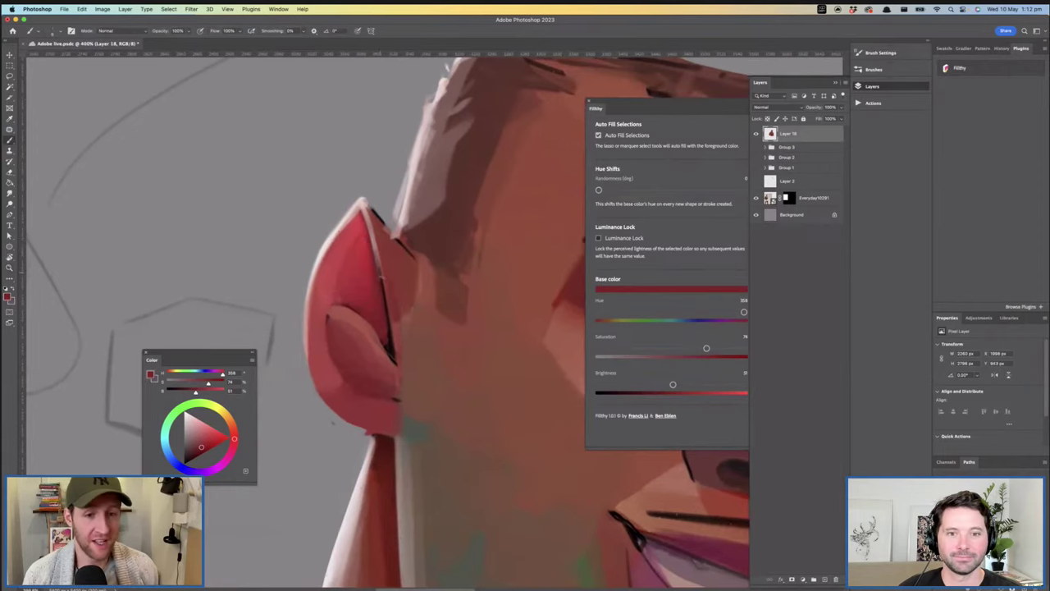
{"action": "left_click", "coordinate": [374, 271], "text": "alt"}
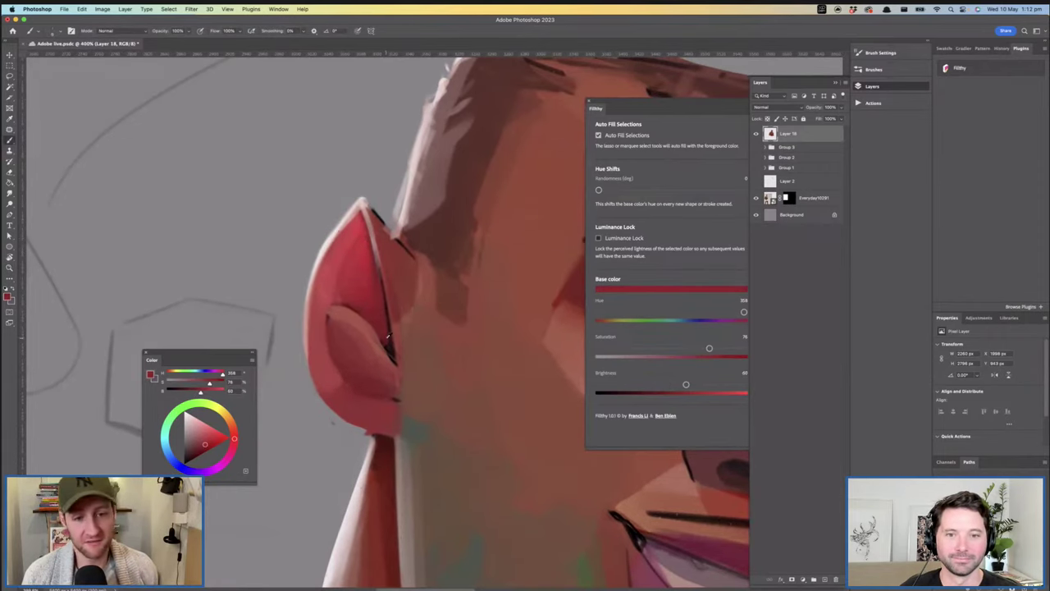
{"action": "left_click", "coordinate": [343, 305], "text": "alt"}
{"action": "left_click_drag", "start_coordinate": [328, 320], "coordinate": [334, 312]}
Sample a pale pink with saturation 8 and brightness 92 and add a thin highlight to the inner ear fold, undoing excess strokes
{"action": "left_click", "coordinate": [348, 224], "text": "alt"}
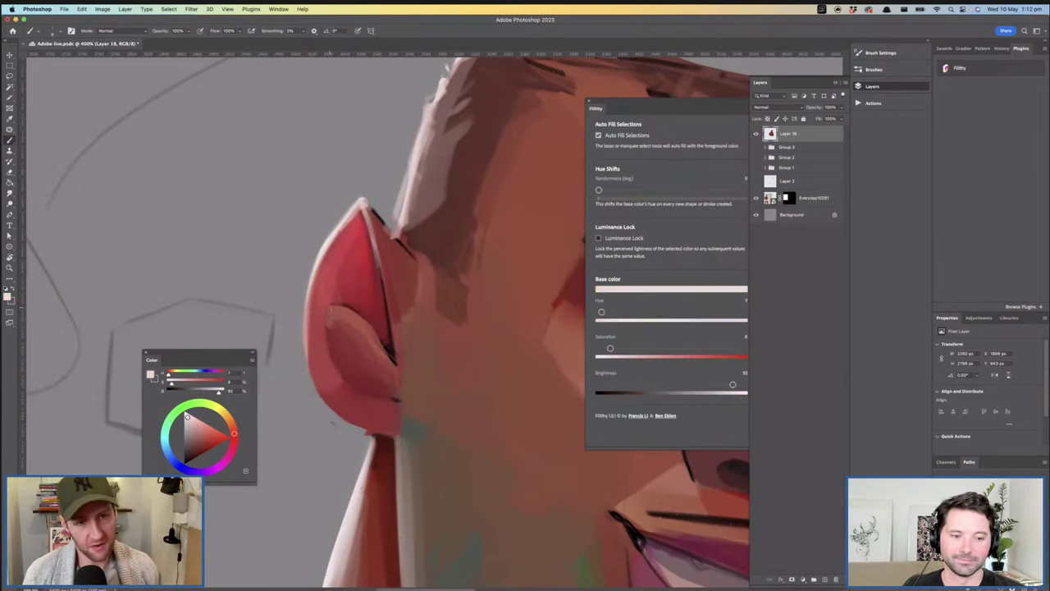
{"action": "left_click_drag", "start_coordinate": [327, 309], "coordinate": [348, 309]}
{"action": "key", "text": "super+z"}
{"action": "key", "text": "super+z"}
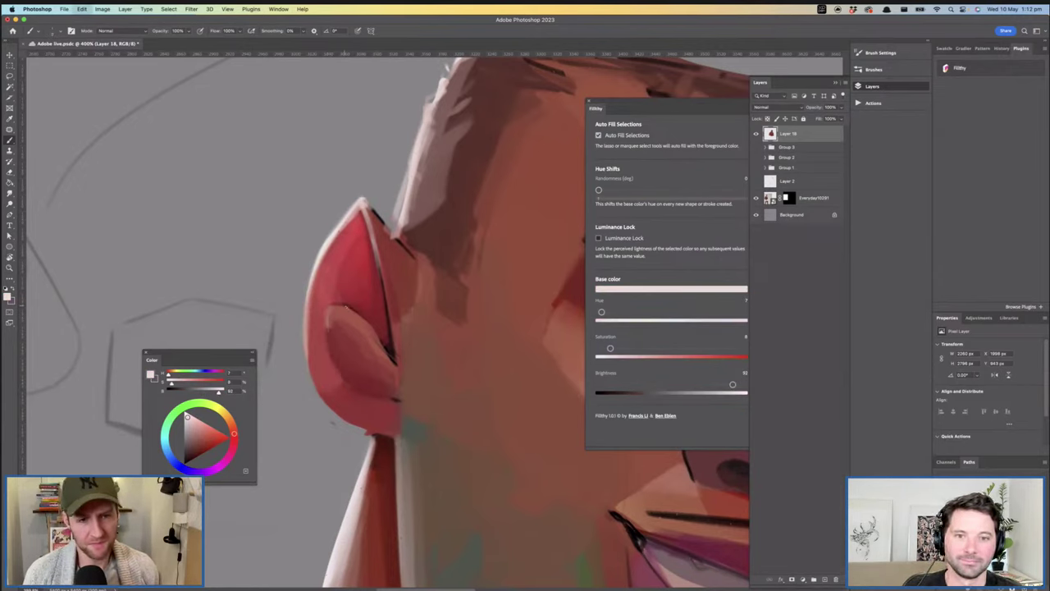
{"action": "key", "text": "super+z"}
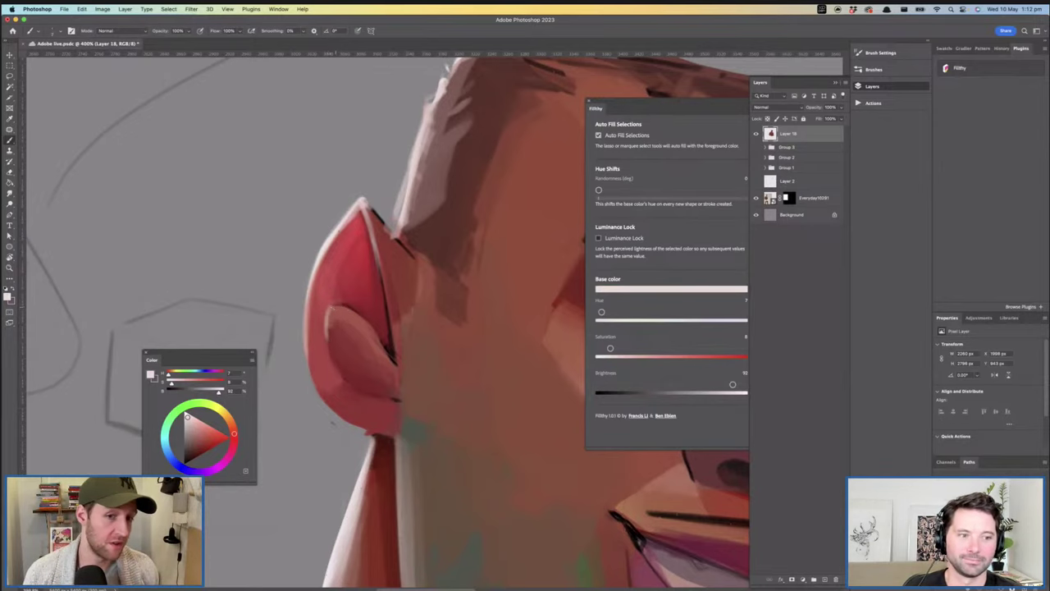
Sample a near-white rim colour and paint light down the back edge of the jaw below the ear, redoing the first stroke
{"action": "left_click_drag", "start_coordinate": [402, 315], "coordinate": [344, 315]}
{"action": "left_click_drag", "start_coordinate": [414, 282], "coordinate": [372, 247]}
{"action": "mouse_move", "coordinate": [358, 323]}
{"action": "left_mouse_down"}
{"action": "mouse_move", "coordinate": [410, 320]}
{"action": "mouse_move", "coordinate": [366, 310]}
{"action": "mouse_move", "coordinate": [368, 369]}
{"action": "left_mouse_up"}
{"action": "left_click", "coordinate": [342, 333], "text": "alt"}
{"action": "key", "text": "super+z"}
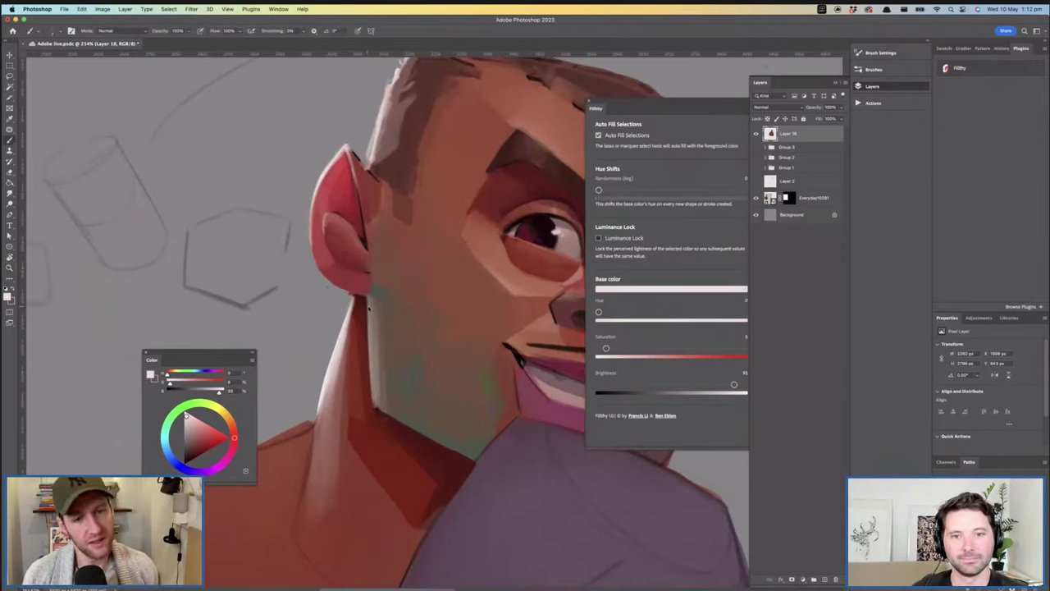
{"action": "left_click_drag", "start_coordinate": [368, 298], "coordinate": [371, 363]}
Sample a brownish skin tone and a dark red with saturation 77 and brightness 52, blending the neck shadow beside the rim light
{"action": "key", "text": "z"}
{"action": "mouse_move", "coordinate": [443, 371]}
{"action": "left_mouse_down"}
{"action": "mouse_move", "coordinate": [398, 352]}
{"action": "mouse_move", "coordinate": [411, 367]}
{"action": "mouse_move", "coordinate": [390, 369]}
{"action": "mouse_move", "coordinate": [410, 371]}
{"action": "left_mouse_up"}
{"action": "key", "text": "b"}
{"action": "left_click", "coordinate": [355, 381], "text": "alt"}
{"action": "left_click", "coordinate": [355, 382], "text": "alt"}
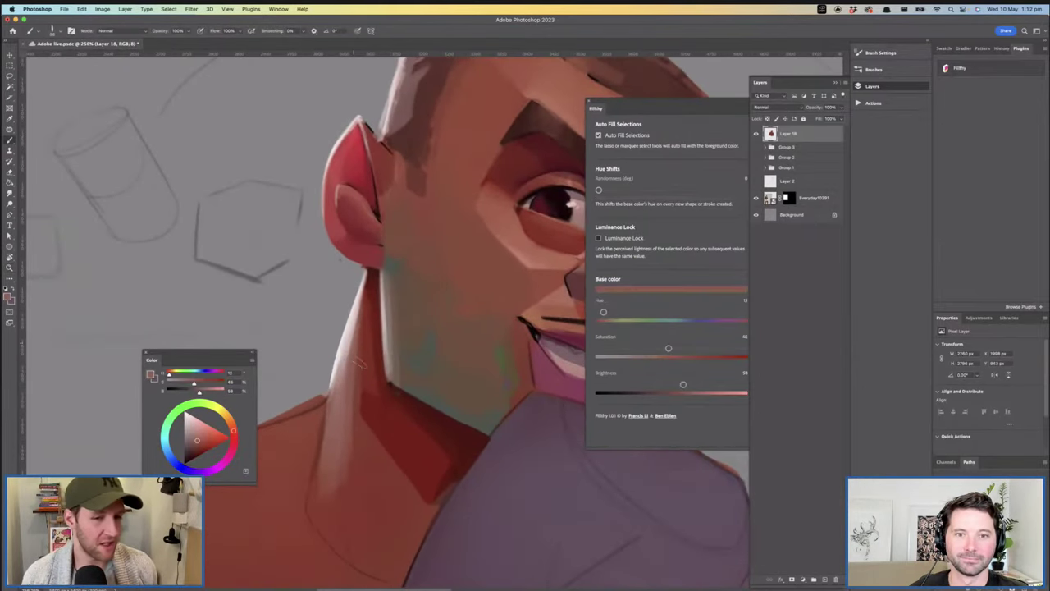
{"action": "left_click", "coordinate": [370, 370], "text": "alt"}
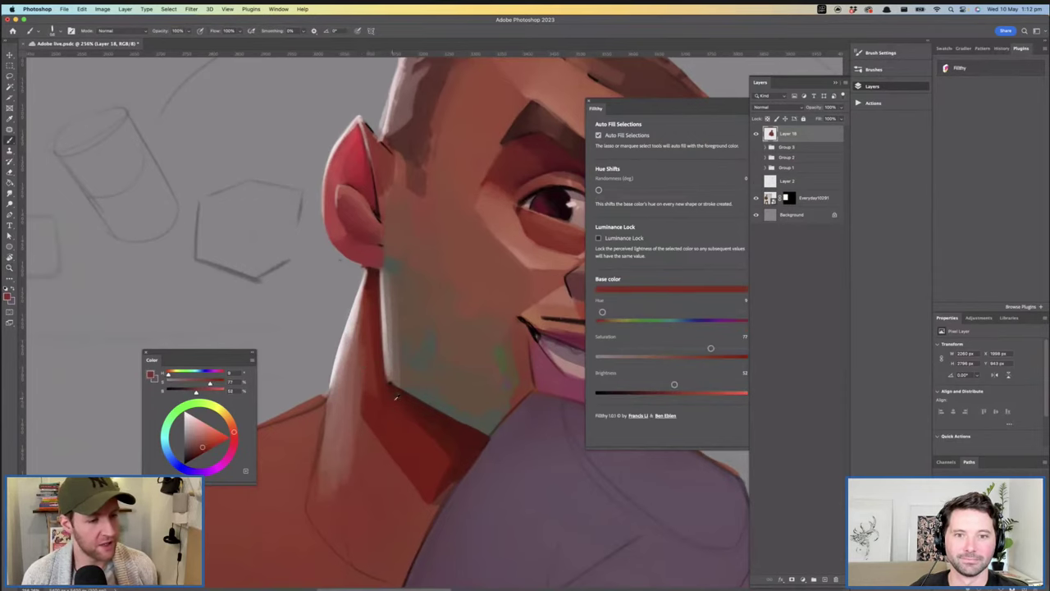
Lock the merged layer's transparent pixels, sample the pale neck highlight and reinforce the light on the neck's outer edge
{"action": "key", "text": "z"}
{"action": "left_click_drag", "start_coordinate": [406, 405], "coordinate": [402, 401]}
{"action": "left_click_drag", "start_coordinate": [390, 327], "coordinate": [371, 251]}
{"action": "mouse_move", "coordinate": [389, 358]}
{"action": "left_mouse_down"}
{"action": "mouse_move", "coordinate": [421, 359]}
{"action": "mouse_move", "coordinate": [492, 328]}
{"action": "left_mouse_up"}
{"action": "key", "text": "b"}
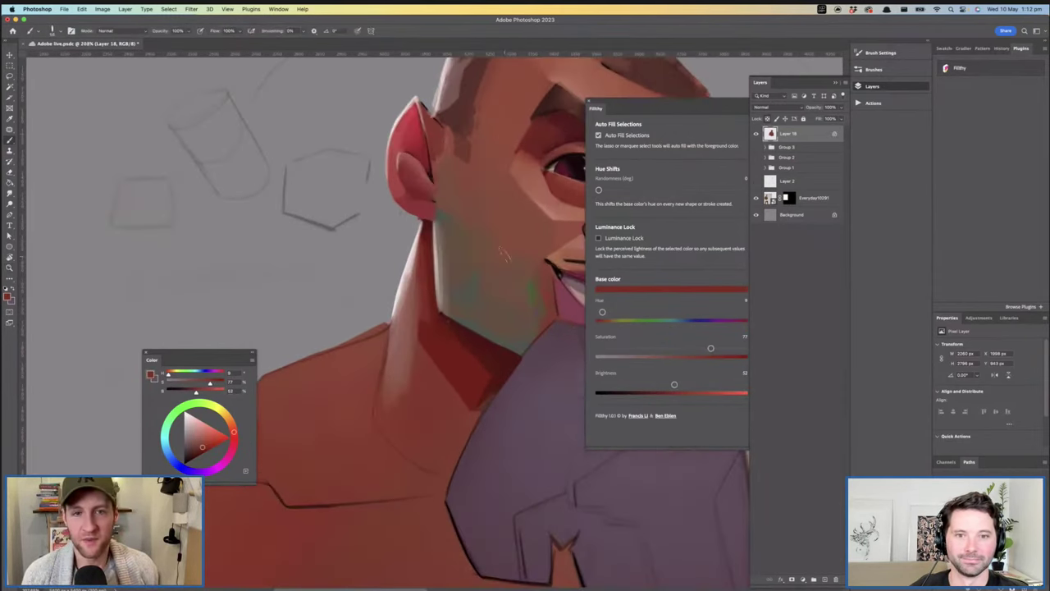
{"action": "left_click", "coordinate": [398, 301], "text": "alt"}
{"action": "left_click_drag", "start_coordinate": [395, 315], "coordinate": [424, 220]}
{"action": "left_click_drag", "start_coordinate": [440, 279], "coordinate": [508, 237]}
{"action": "left_click_drag", "start_coordinate": [426, 287], "coordinate": [320, 352]}
{"action": "key", "text": "super+z"}
{"action": "left_click_drag", "start_coordinate": [458, 279], "coordinate": [324, 342]}
{"action": "left_click_drag", "start_coordinate": [458, 282], "coordinate": [320, 350]}
{"action": "key", "text": "super+z"}
{"action": "key", "text": "super+z"}
{"action": "key", "text": "super+z"}
{"action": "key", "text": "super+z"}
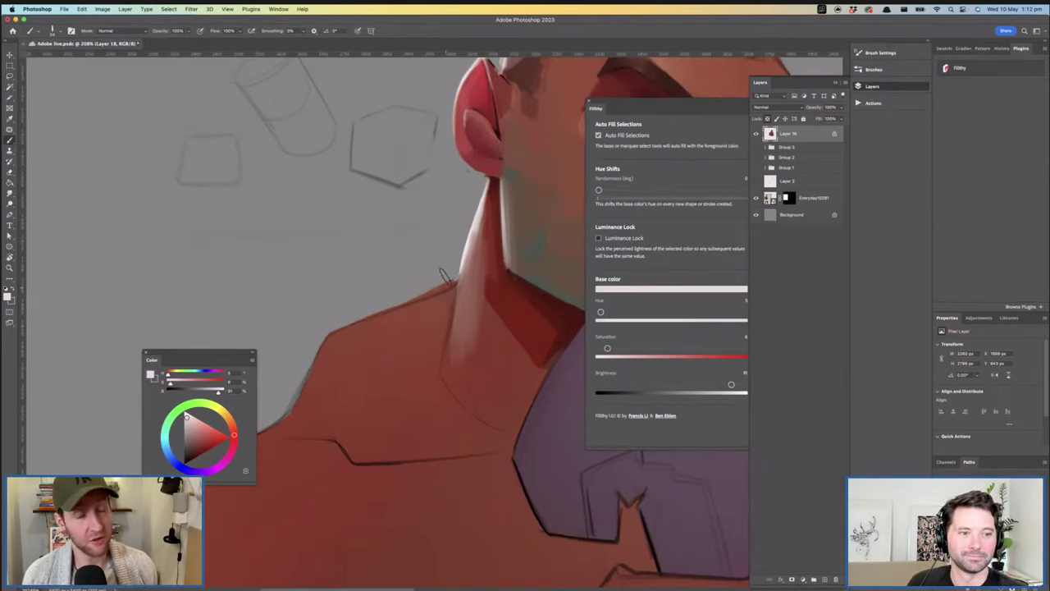
Paint pale rim light along the shoulder's upper edge from the neck outward and return to the head
{"action": "mouse_move", "coordinate": [456, 283]}
{"action": "left_mouse_down"}
{"action": "mouse_move", "coordinate": [322, 347]}
{"action": "mouse_move", "coordinate": [452, 304]}
{"action": "mouse_move", "coordinate": [309, 376]}
{"action": "mouse_move", "coordinate": [277, 430]}
{"action": "left_mouse_up"}
{"action": "mouse_move", "coordinate": [459, 362]}
{"action": "left_mouse_down"}
{"action": "mouse_move", "coordinate": [405, 347]}
{"action": "mouse_move", "coordinate": [364, 356]}
{"action": "left_mouse_up"}
{"action": "mouse_move", "coordinate": [444, 344]}
{"action": "left_mouse_down"}
{"action": "mouse_move", "coordinate": [473, 312]}
{"action": "mouse_move", "coordinate": [414, 384]}
{"action": "left_mouse_up"}
{"action": "mouse_move", "coordinate": [271, 282]}
{"action": "left_mouse_down"}
{"action": "mouse_move", "coordinate": [308, 275]}
{"action": "mouse_move", "coordinate": [284, 248]}
{"action": "left_mouse_up"}
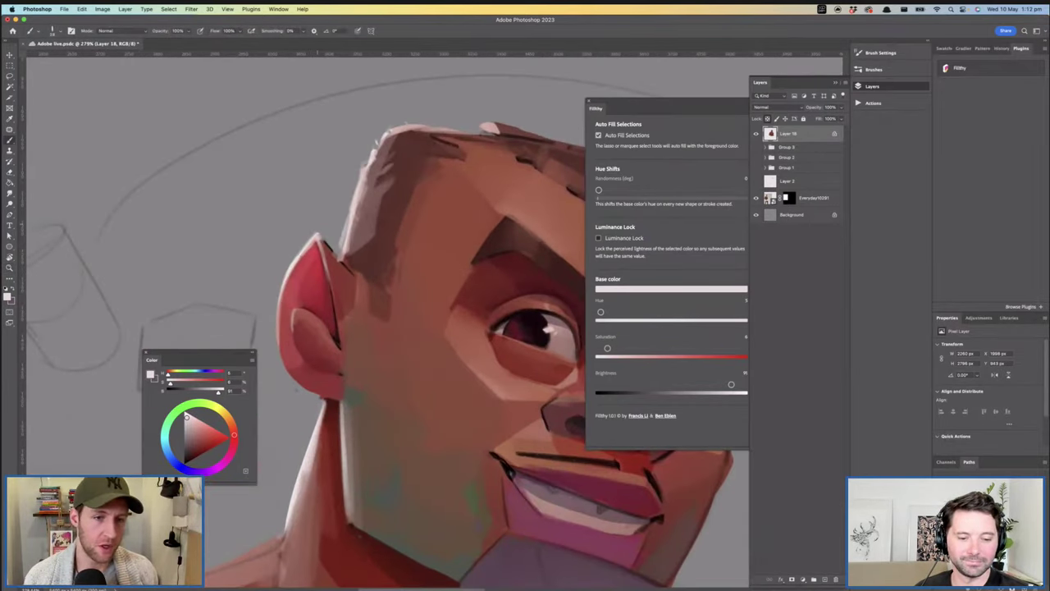
{"action": "mouse_move", "coordinate": [397, 231]}
{"action": "left_mouse_down"}
{"action": "mouse_move", "coordinate": [365, 257]}
{"action": "mouse_move", "coordinate": [346, 238]}
{"action": "left_mouse_up"}
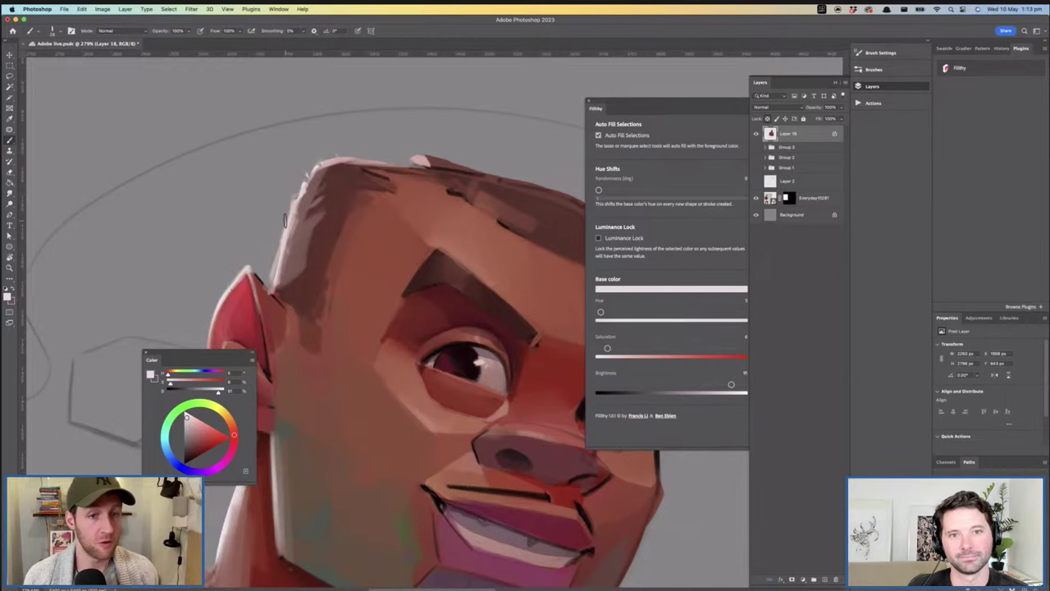
Sample the dark brown of the nearer eyebrow and touch up the brow's outer edge
{"action": "left_click_drag", "start_coordinate": [317, 287], "coordinate": [250, 263]}
{"action": "left_click_drag", "start_coordinate": [459, 246], "coordinate": [431, 221]}
{"action": "scroll", "coordinate": [430, 222], "scroll_direction": "up", "scroll_amount": 3}
{"action": "key", "text": "b"}
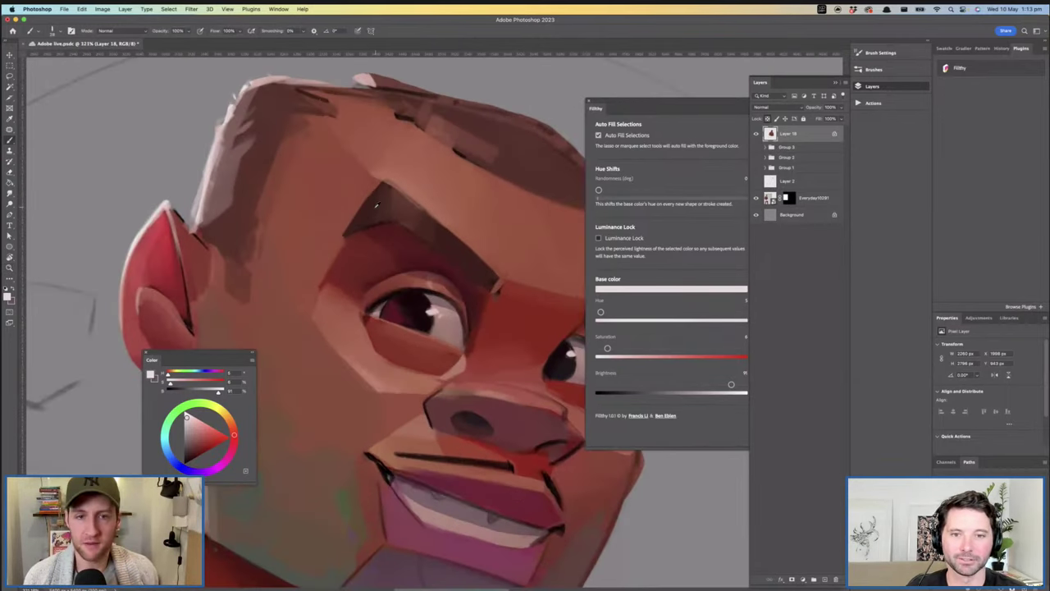
{"action": "left_click", "coordinate": [375, 205], "text": "alt"}
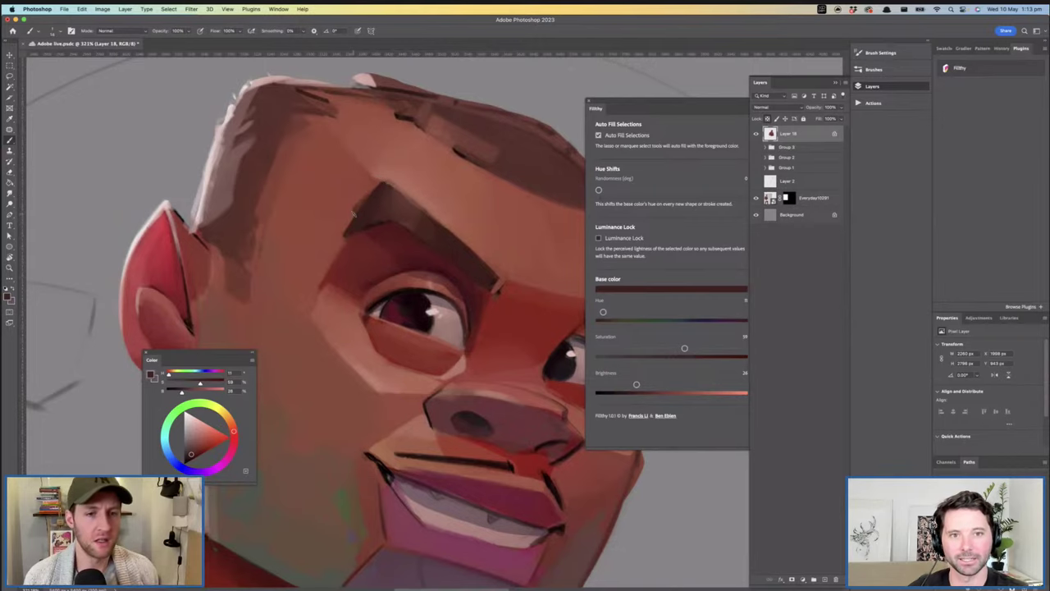
Sample a saturated red skin tone with saturation 84 and brightness 50 and paint shading on the far cheek
{"action": "key", "text": "z"}
{"action": "mouse_move", "coordinate": [429, 238]}
{"action": "left_mouse_down"}
{"action": "mouse_move", "coordinate": [365, 240]}
{"action": "mouse_move", "coordinate": [397, 233]}
{"action": "mouse_move", "coordinate": [518, 261]}
{"action": "mouse_move", "coordinate": [485, 289]}
{"action": "left_mouse_up"}
{"action": "key", "text": "b"}
{"action": "left_click", "coordinate": [492, 264], "text": "alt"}
{"action": "left_click", "coordinate": [484, 266], "text": "alt"}
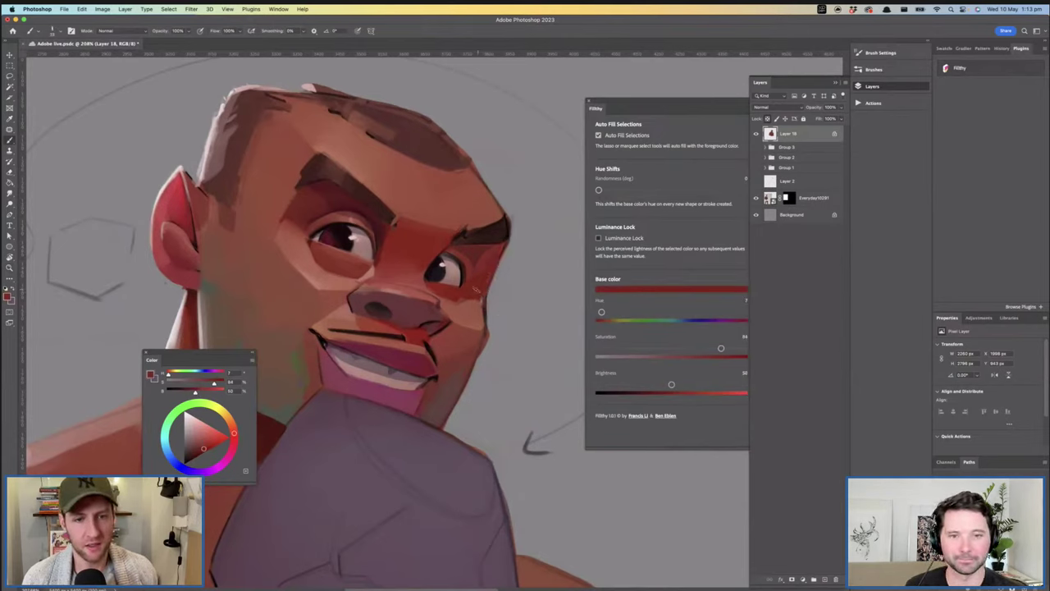
{"action": "mouse_move", "coordinate": [482, 302]}
{"action": "left_mouse_down"}
{"action": "mouse_move", "coordinate": [479, 329]}
{"action": "mouse_move", "coordinate": [465, 328]}
{"action": "left_mouse_up"}
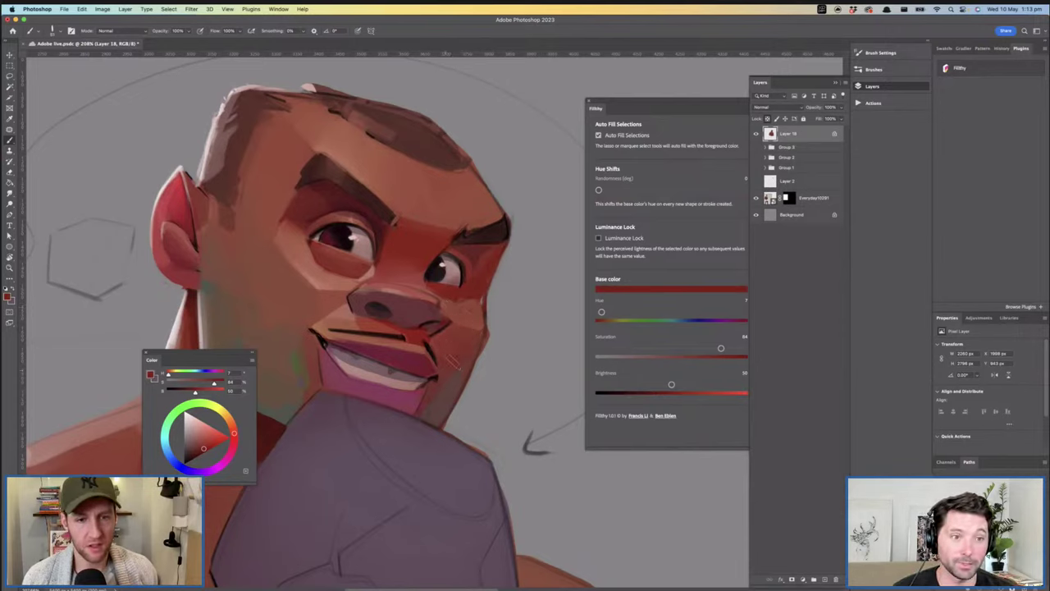
Sample the dark red above the nearer eye and paint over the outline beside the far mouth corner
{"action": "left_click", "coordinate": [330, 190], "text": "alt"}
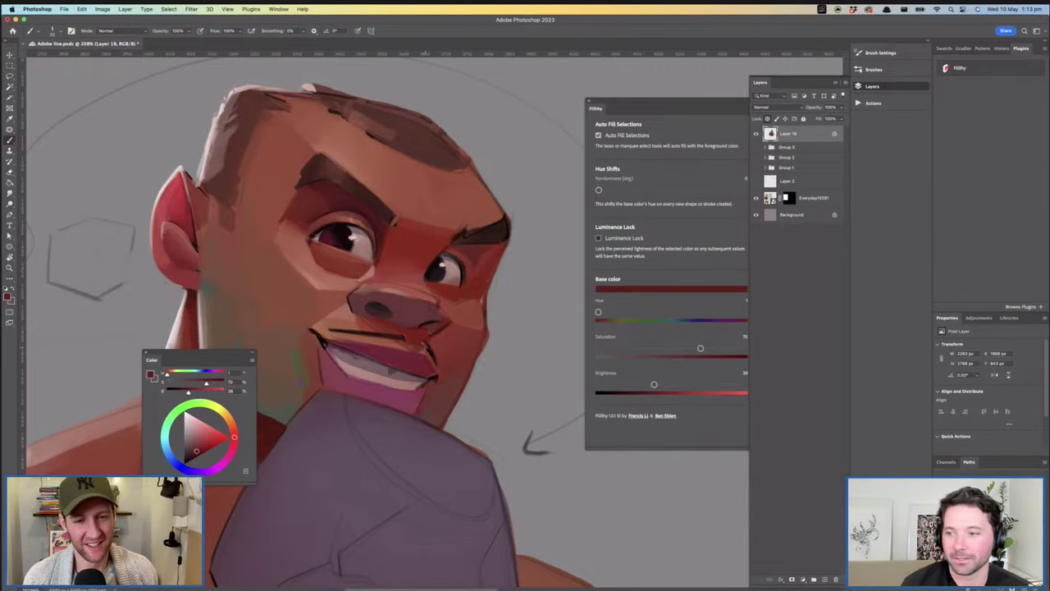
{"action": "left_click_drag", "start_coordinate": [435, 361], "coordinate": [441, 339]}
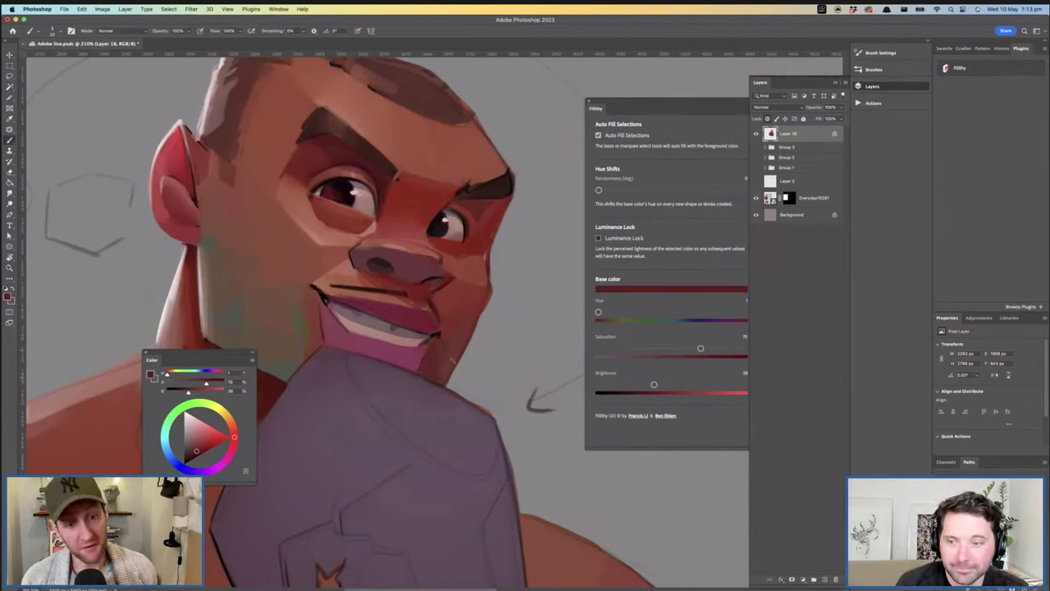
{"action": "mouse_move", "coordinate": [494, 292]}
{"action": "left_mouse_down"}
{"action": "mouse_move", "coordinate": [475, 292]}
{"action": "mouse_move", "coordinate": [488, 306]}
{"action": "mouse_move", "coordinate": [500, 285]}
{"action": "left_mouse_up"}
Sample red skin tones from the far cheek and a darker tone near the nostril, softening the cheek and nostril edges
{"action": "left_click", "coordinate": [464, 316], "text": "alt"}
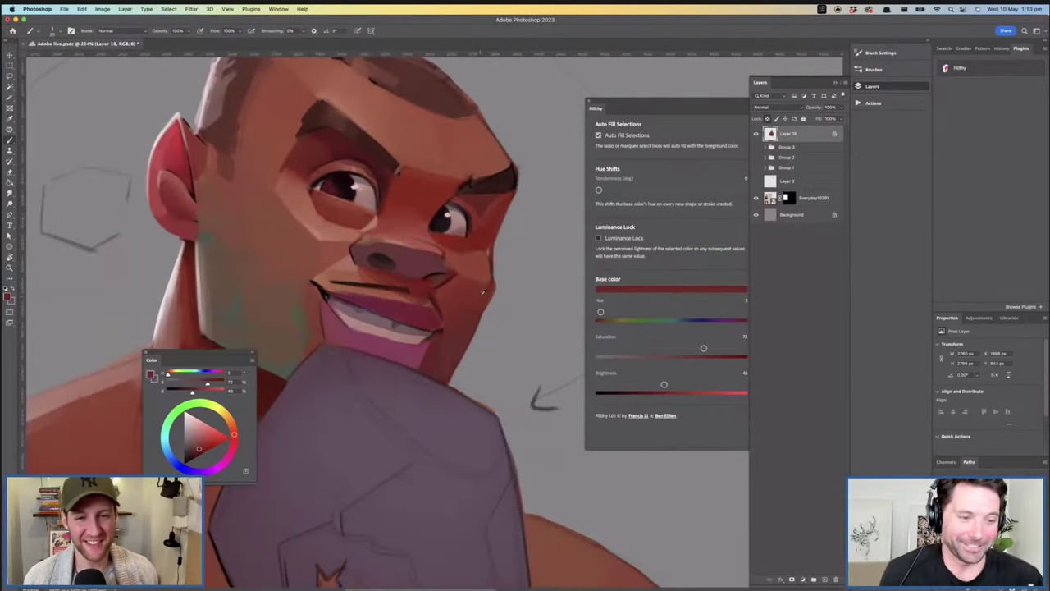
{"action": "left_click", "coordinate": [489, 287], "text": "alt"}
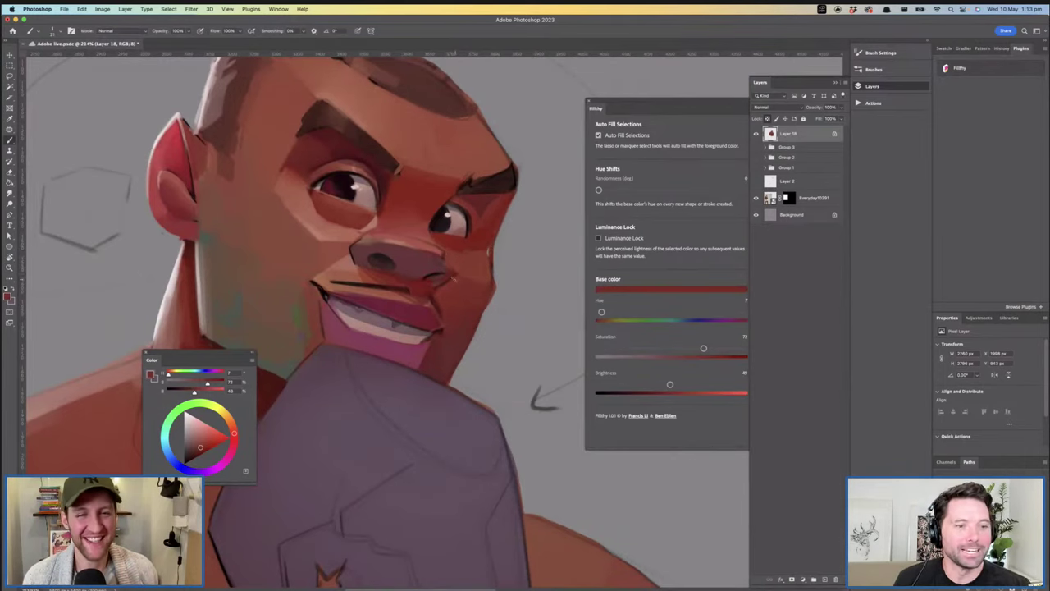
{"action": "left_click", "coordinate": [437, 277], "text": "alt"}
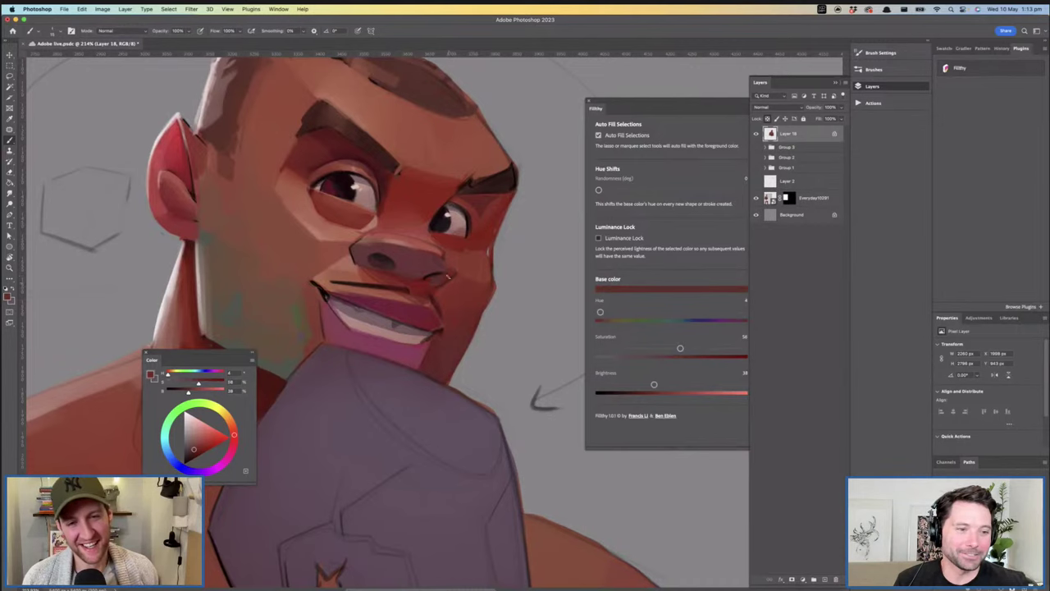
{"action": "left_click_drag", "start_coordinate": [450, 274], "coordinate": [341, 298]}
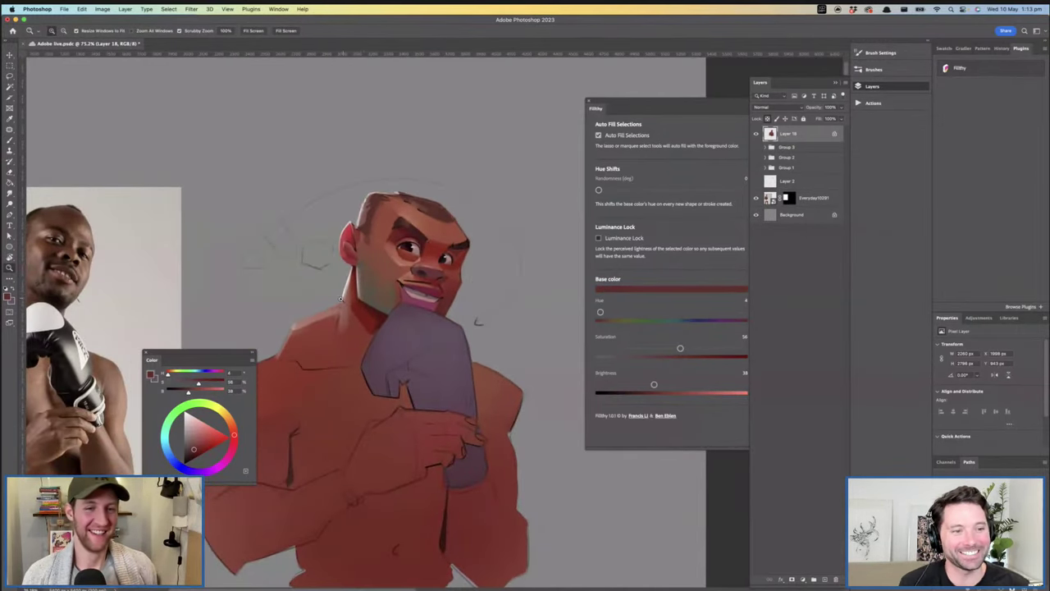
Add a layer mask to the merged layer and black out lassoed areas to trim stray rim-light strokes at the hair's back corner
{"action": "left_click_drag", "start_coordinate": [430, 302], "coordinate": [457, 277]}
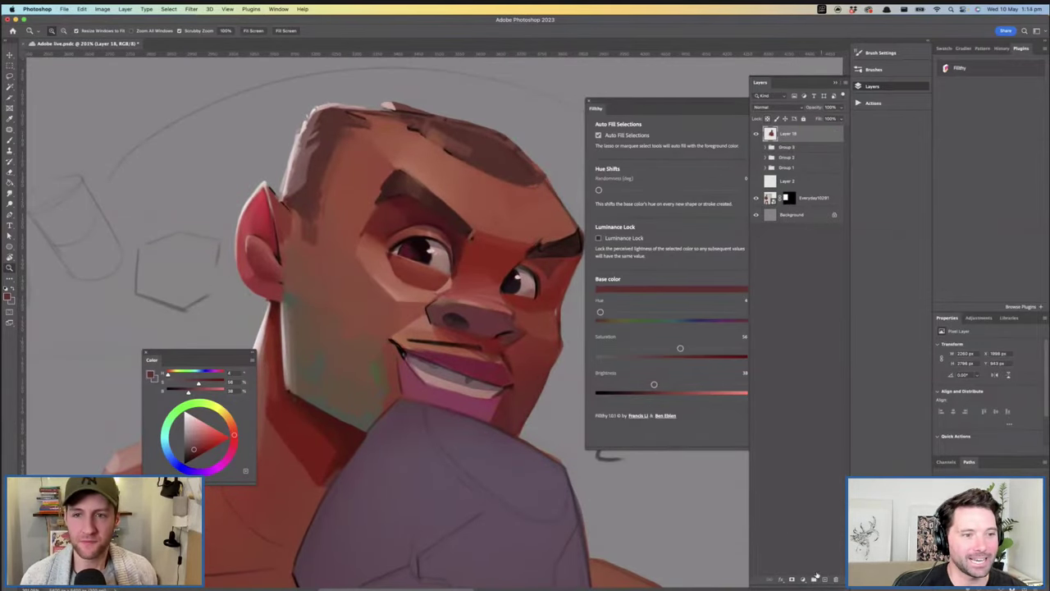
{"action": "left_click_drag", "start_coordinate": [483, 331], "coordinate": [465, 335]}
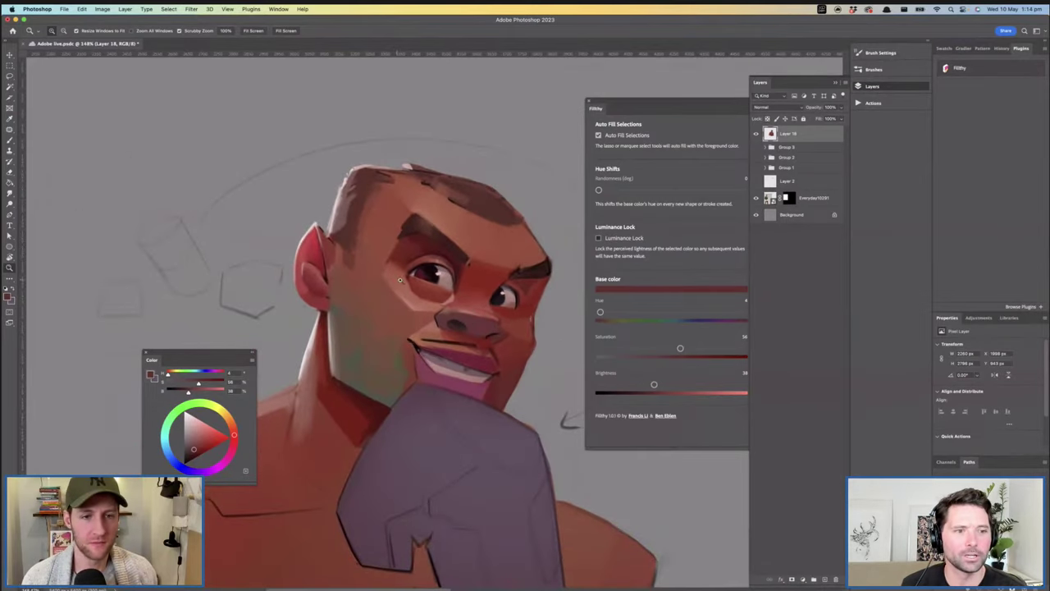
{"action": "left_click_drag", "start_coordinate": [474, 267], "coordinate": [482, 262]}
{"action": "left_click_drag", "start_coordinate": [426, 243], "coordinate": [737, 414]}
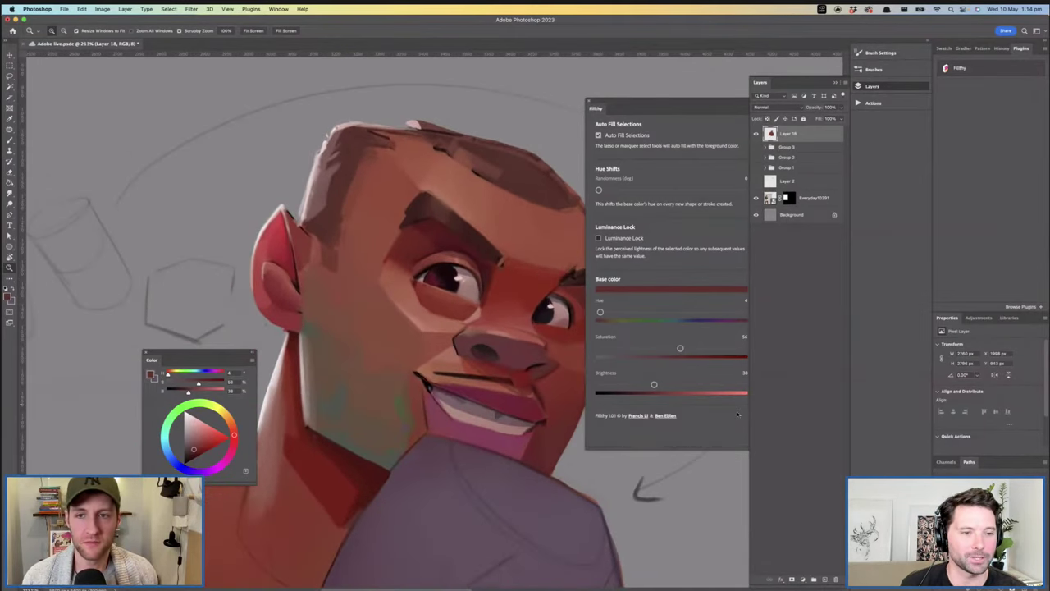
{"action": "left_click", "coordinate": [791, 579]}
{"action": "left_click_drag", "start_coordinate": [328, 250], "coordinate": [107, 177]}
{"action": "key", "text": "l"}
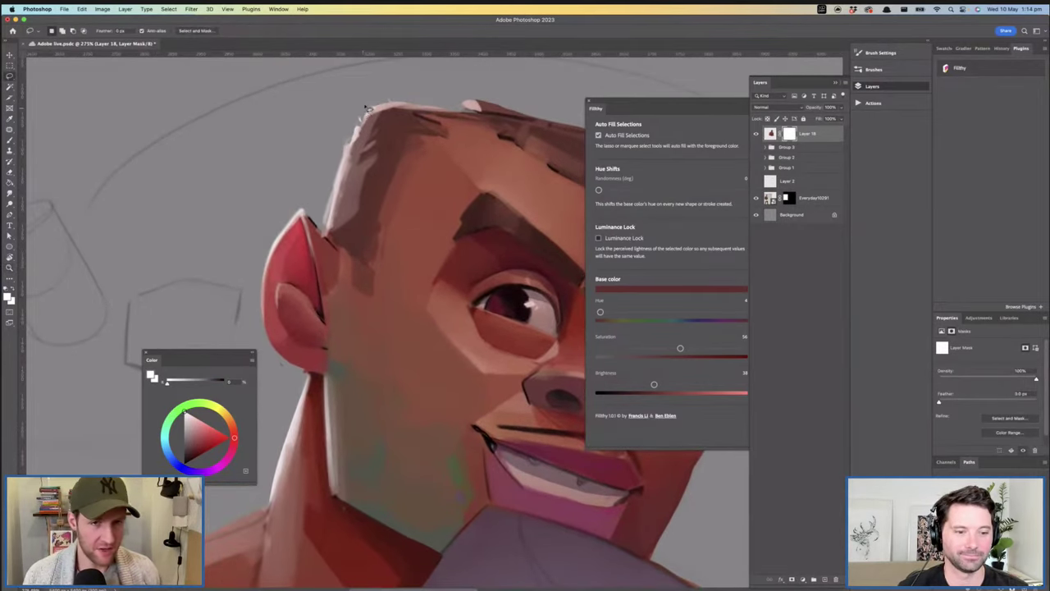
{"action": "mouse_move", "coordinate": [352, 138]}
{"action": "left_mouse_down"}
{"action": "mouse_move", "coordinate": [324, 238]}
{"action": "mouse_move", "coordinate": [375, 91]}
{"action": "left_mouse_up"}
{"action": "key", "text": "x"}
{"action": "mouse_move", "coordinate": [358, 120]}
{"action": "left_mouse_down"}
{"action": "mouse_move", "coordinate": [328, 223]}
{"action": "mouse_move", "coordinate": [341, 129]}
{"action": "mouse_move", "coordinate": [362, 113]}
{"action": "left_mouse_up"}
Mask out lassoed parts of the pale tuft on top of the hair and continue trimming around the ear
{"action": "key", "text": "z"}
{"action": "left_click_drag", "start_coordinate": [430, 223], "coordinate": [395, 229]}
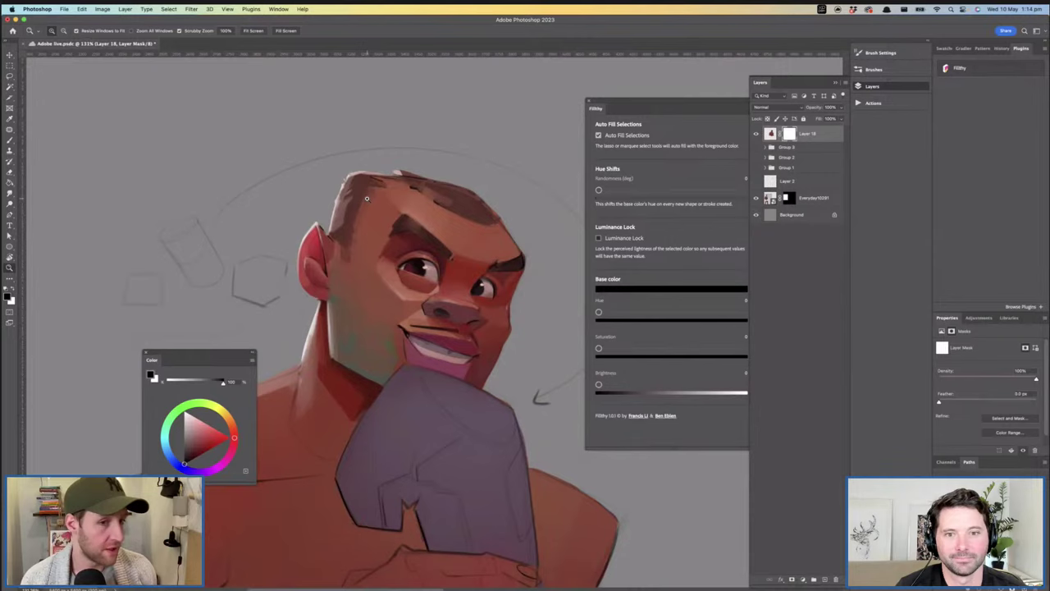
{"action": "left_click_drag", "start_coordinate": [325, 233], "coordinate": [366, 224]}
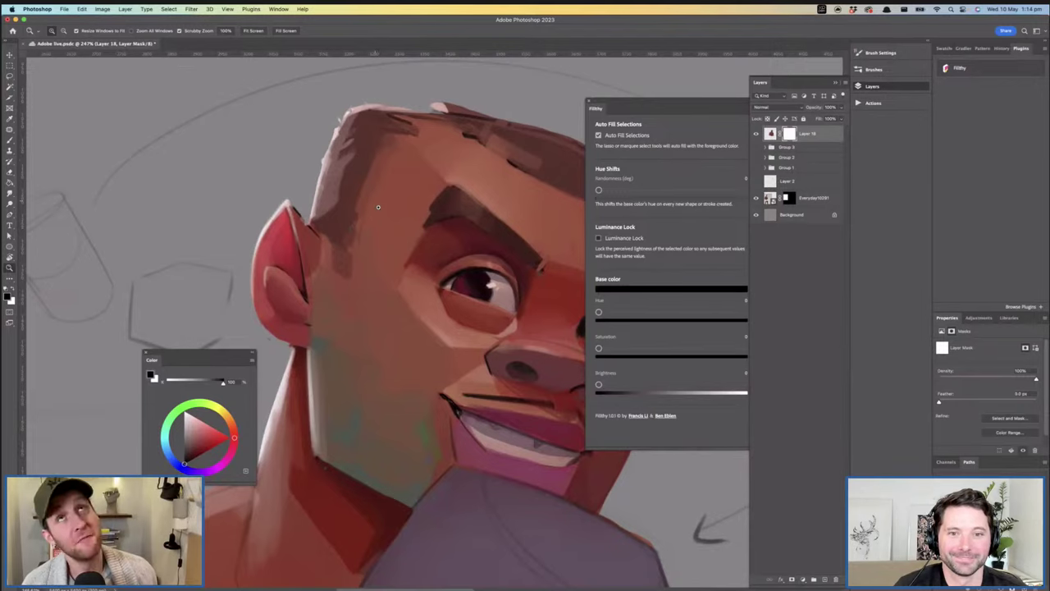
{"action": "left_click_drag", "start_coordinate": [375, 218], "coordinate": [362, 216]}
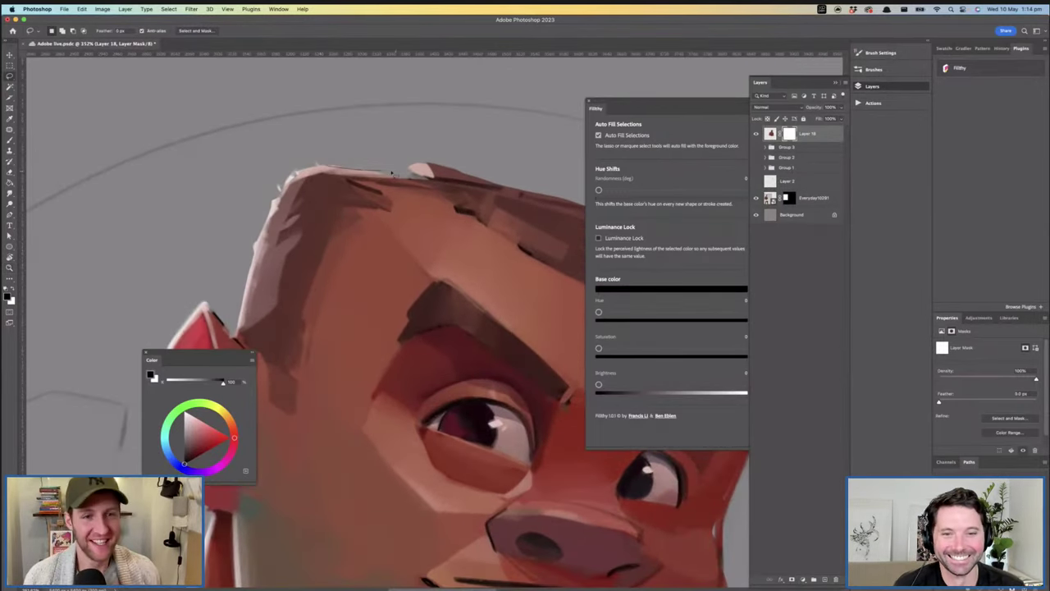
{"action": "mouse_move", "coordinate": [411, 173]}
{"action": "left_mouse_down"}
{"action": "mouse_move", "coordinate": [413, 159]}
{"action": "mouse_move", "coordinate": [393, 157]}
{"action": "mouse_move", "coordinate": [402, 155]}
{"action": "mouse_move", "coordinate": [321, 195]}
{"action": "mouse_move", "coordinate": [335, 205]}
{"action": "left_mouse_up"}
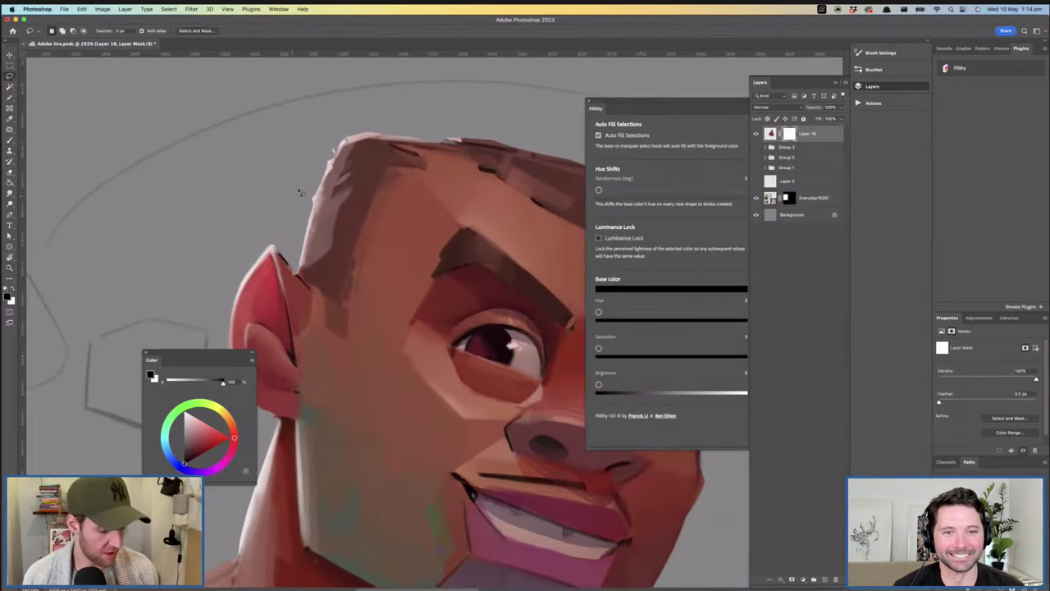
{"action": "left_click_drag", "start_coordinate": [277, 249], "coordinate": [319, 211]}
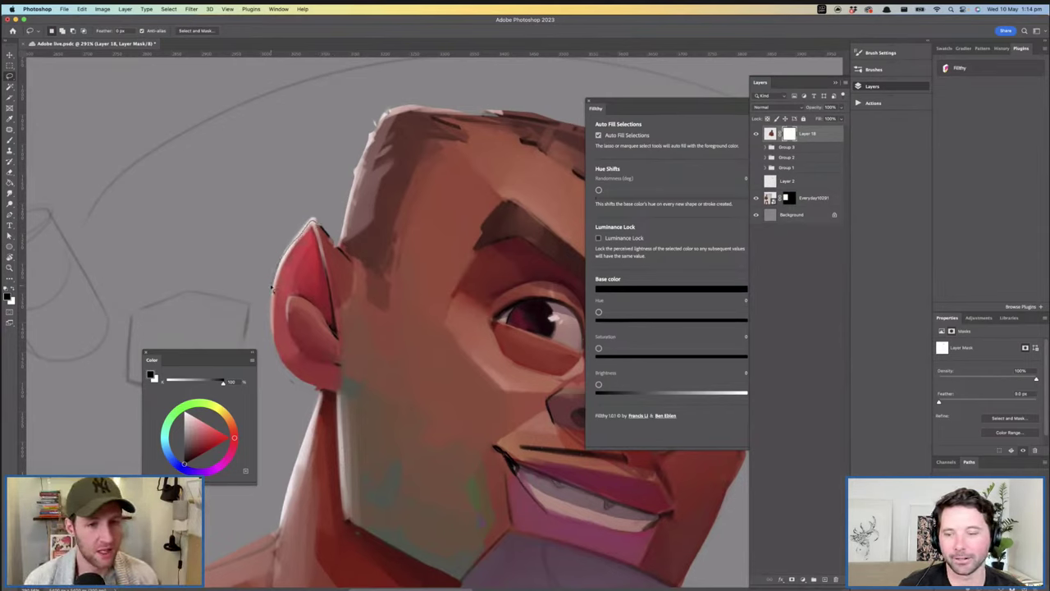
Flip the canvas horizontally and mask out the leftover pale tuft on the hair's upper edge
{"action": "key", "text": "z"}
{"action": "mouse_move", "coordinate": [356, 200]}
{"action": "left_mouse_down"}
{"action": "mouse_move", "coordinate": [322, 213]}
{"action": "mouse_move", "coordinate": [347, 230]}
{"action": "mouse_move", "coordinate": [343, 251]}
{"action": "left_mouse_up"}
{"action": "key", "text": "super+shift+h"}
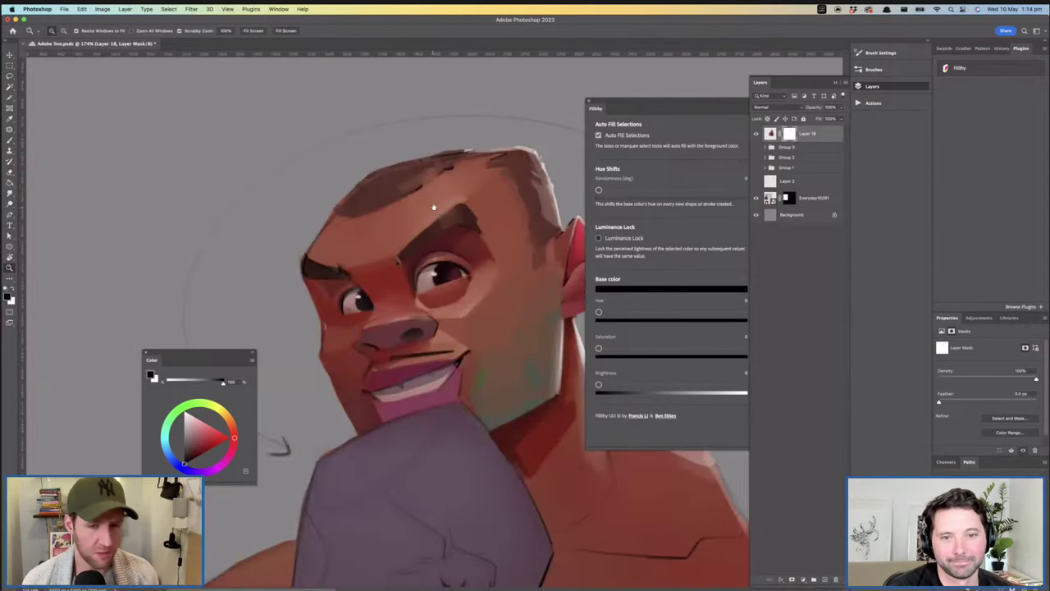
{"action": "mouse_move", "coordinate": [433, 206]}
{"action": "left_mouse_down"}
{"action": "mouse_move", "coordinate": [457, 241]}
{"action": "mouse_move", "coordinate": [478, 246]}
{"action": "left_mouse_up"}
{"action": "key", "text": "l"}
{"action": "mouse_move", "coordinate": [461, 178]}
{"action": "left_mouse_down"}
{"action": "mouse_move", "coordinate": [262, 235]}
{"action": "mouse_move", "coordinate": [452, 179]}
{"action": "left_mouse_up"}
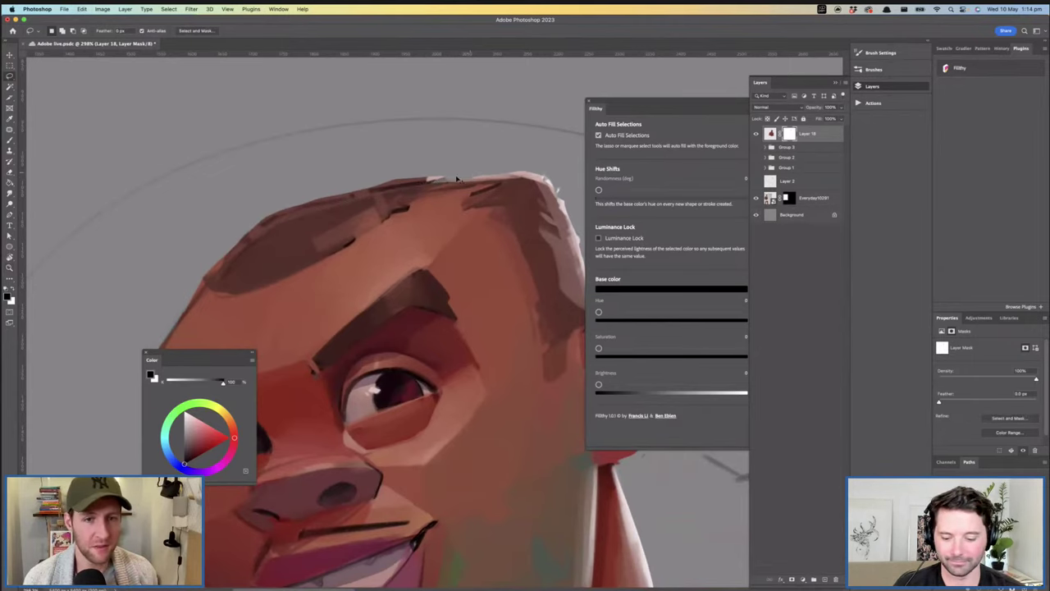
Clean up the silhouette behind the hair's back corner and below the earlobe with lassoed areas on the mask
{"action": "key", "text": "z"}
{"action": "mouse_move", "coordinate": [483, 173]}
{"action": "left_mouse_down"}
{"action": "mouse_move", "coordinate": [271, 216]}
{"action": "mouse_move", "coordinate": [476, 156]}
{"action": "mouse_move", "coordinate": [416, 124]}
{"action": "mouse_move", "coordinate": [445, 138]}
{"action": "left_mouse_up"}
{"action": "key", "text": "l"}
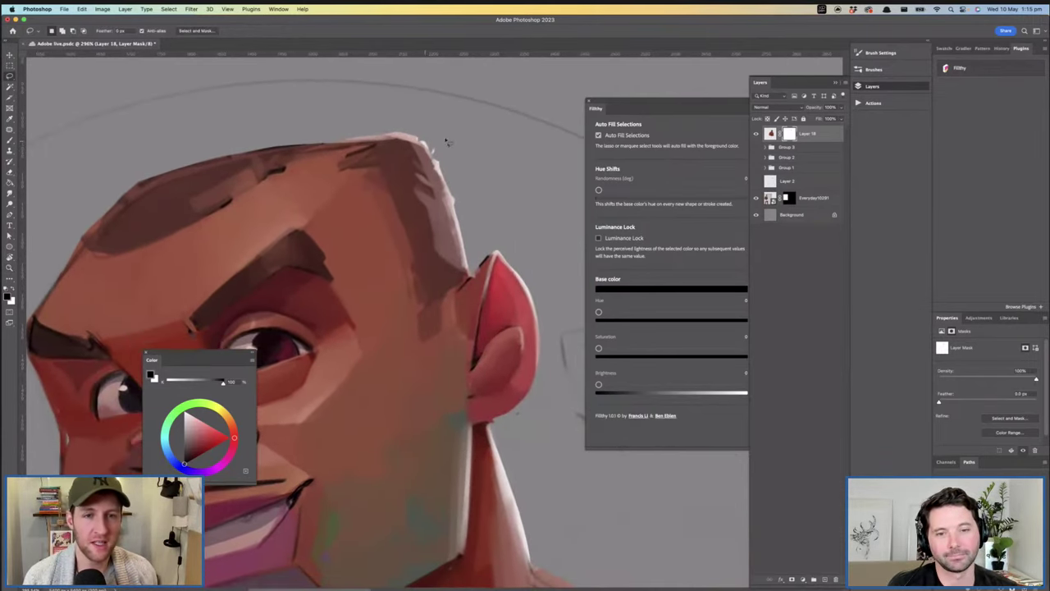
{"action": "left_click_drag", "start_coordinate": [474, 180], "coordinate": [462, 150]}
{"action": "mouse_move", "coordinate": [542, 211]}
{"action": "left_mouse_down"}
{"action": "mouse_move", "coordinate": [495, 197]}
{"action": "mouse_move", "coordinate": [523, 234]}
{"action": "mouse_move", "coordinate": [495, 285]}
{"action": "mouse_move", "coordinate": [458, 265]}
{"action": "left_mouse_up"}
{"action": "key", "text": "l"}
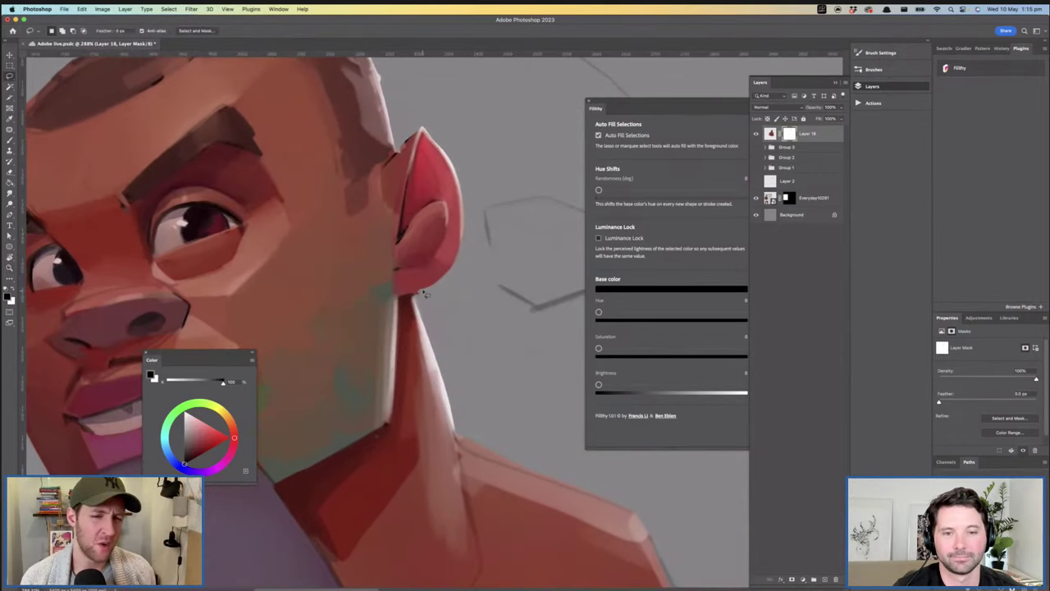
Return to the merged layer's artwork and add a new layer above it, clipped to it
{"action": "key", "text": "z"}
{"action": "scroll", "coordinate": [467, 279], "scroll_direction": "down", "scroll_amount": 3}
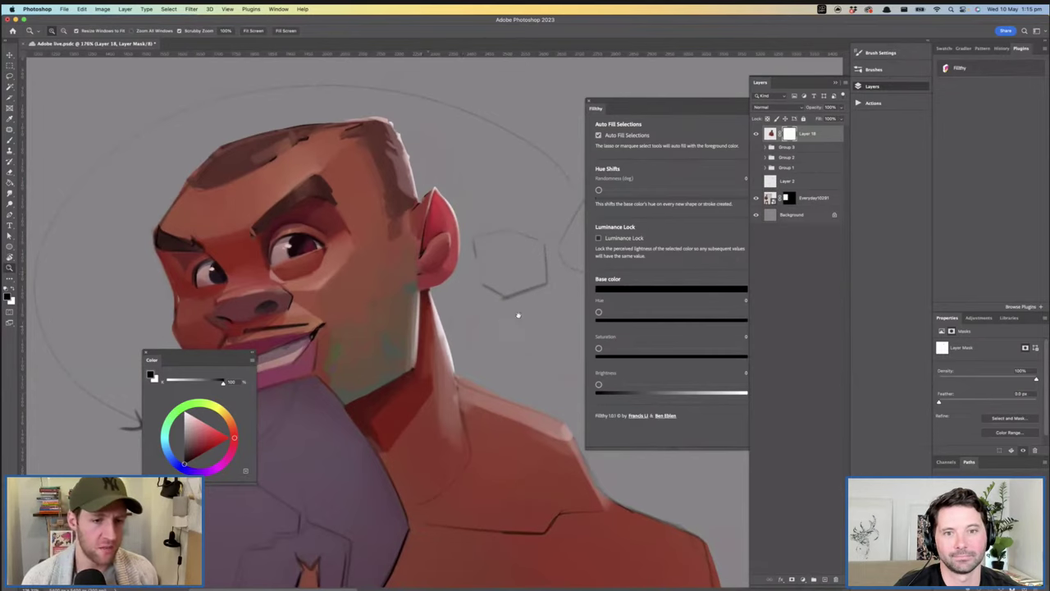
{"action": "scroll", "coordinate": [428, 315], "scroll_direction": "up", "scroll_amount": 3}
{"action": "left_click_drag", "start_coordinate": [341, 293], "coordinate": [540, 263]}
{"action": "left_click", "coordinate": [770, 134]}
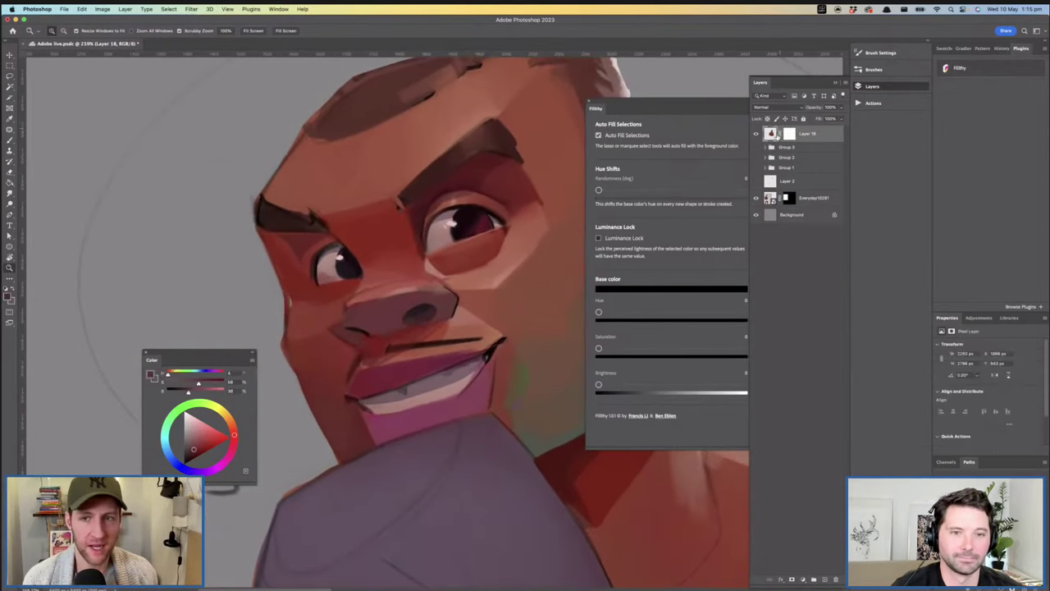
{"action": "left_click", "coordinate": [825, 579]}
{"action": "left_click", "coordinate": [822, 142], "text": "alt"}
Sample the light skin tone below the nearer eye, saturation 43 and brightness 75, and start a highlight on the nose's far edge
{"action": "left_click_drag", "start_coordinate": [443, 288], "coordinate": [438, 297]}
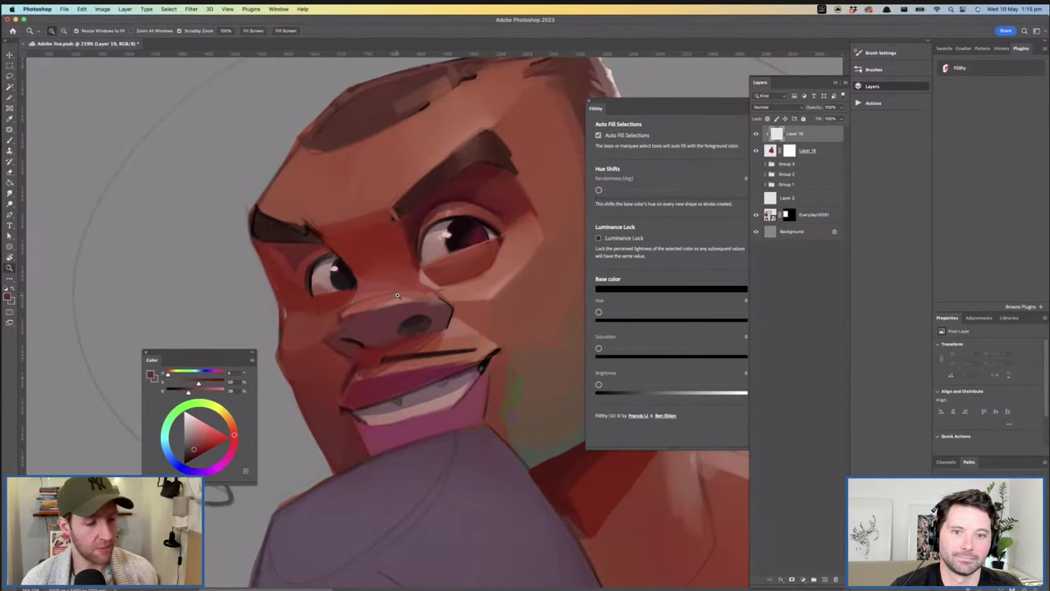
{"action": "left_click_drag", "start_coordinate": [443, 281], "coordinate": [434, 286]}
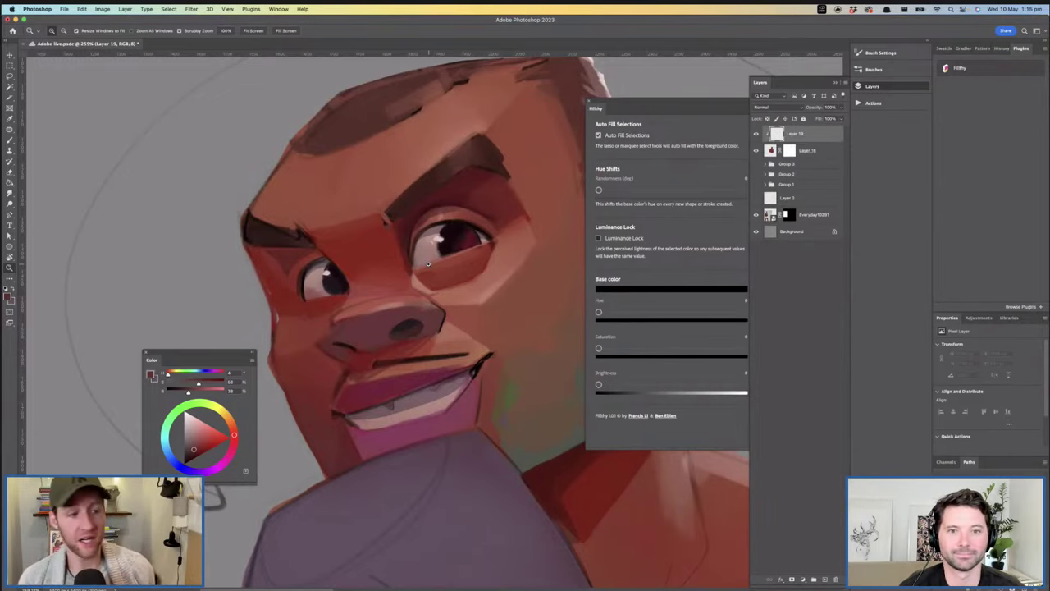
{"action": "left_click_drag", "start_coordinate": [396, 301], "coordinate": [368, 293]}
{"action": "mouse_move", "coordinate": [267, 275]}
{"action": "left_mouse_down"}
{"action": "mouse_move", "coordinate": [303, 277]}
{"action": "mouse_move", "coordinate": [262, 273]}
{"action": "left_mouse_up"}
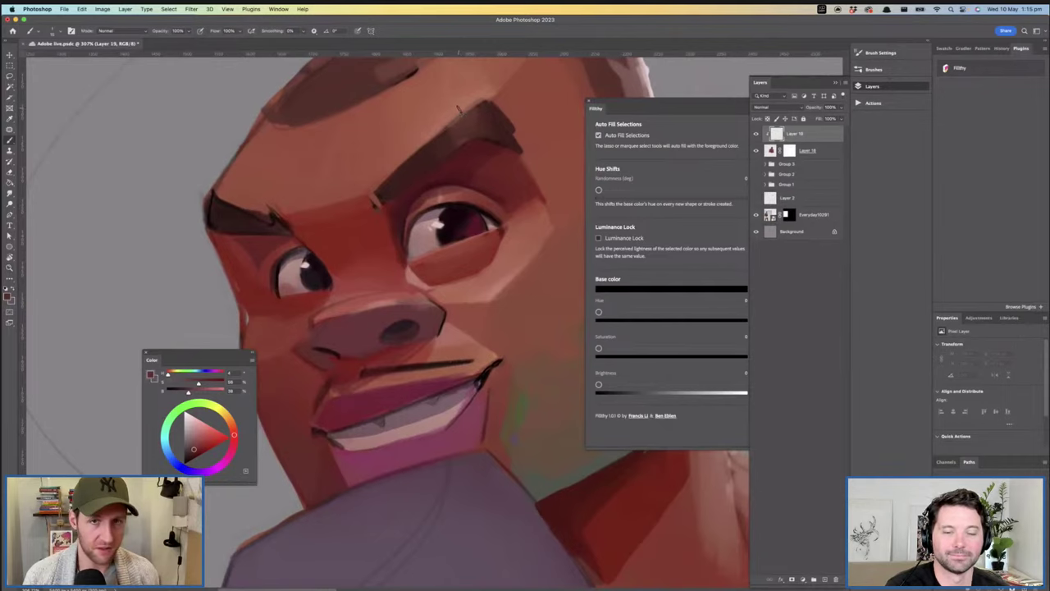
{"action": "key", "text": "i"}
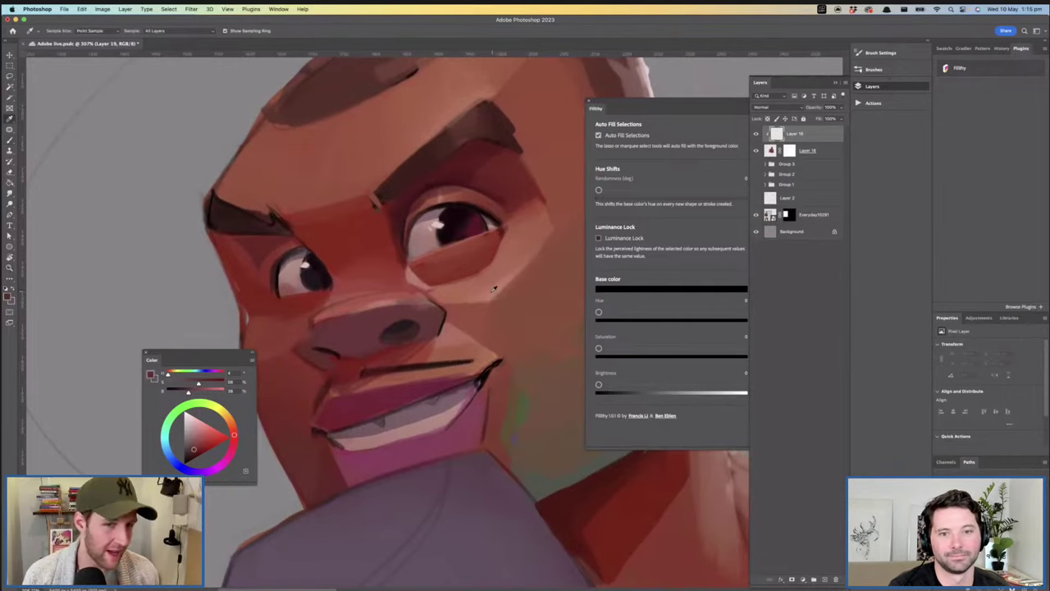
{"action": "left_click", "coordinate": [493, 287]}
{"action": "key", "text": "b"}
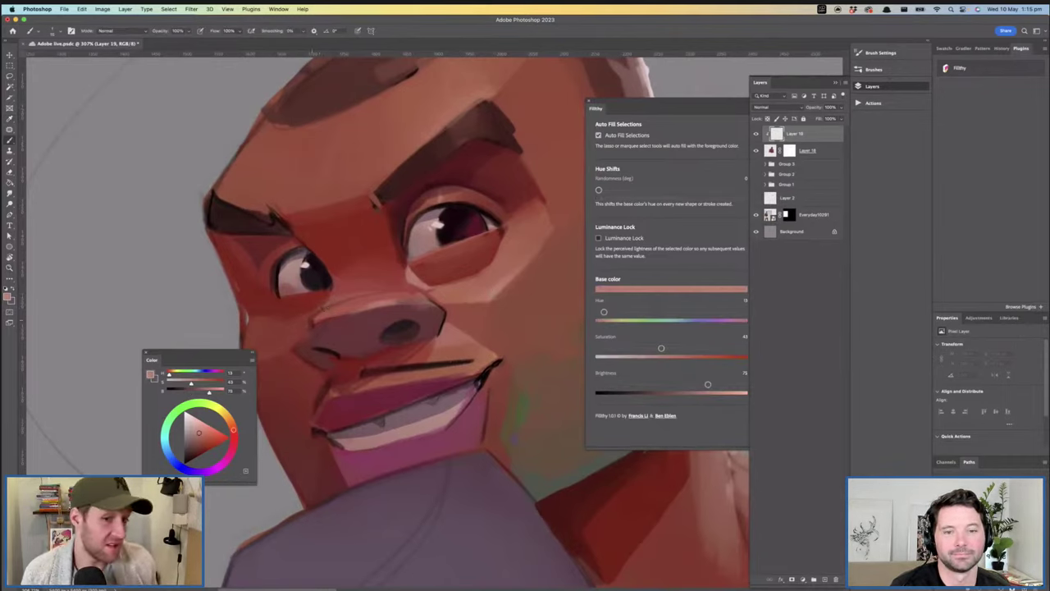
{"action": "mouse_move", "coordinate": [311, 322]}
{"action": "left_mouse_down"}
{"action": "mouse_move", "coordinate": [296, 345]}
{"action": "mouse_move", "coordinate": [314, 359]}
{"action": "left_mouse_up"}
Extend the light skin-tone highlight along the nose bridge and around the far nostril wing, undoing the last stroke
{"action": "key", "text": "z"}
{"action": "mouse_move", "coordinate": [427, 327]}
{"action": "left_mouse_down"}
{"action": "mouse_move", "coordinate": [384, 323]}
{"action": "mouse_move", "coordinate": [409, 304]}
{"action": "mouse_move", "coordinate": [390, 298]}
{"action": "left_mouse_up"}
{"action": "key", "text": "b"}
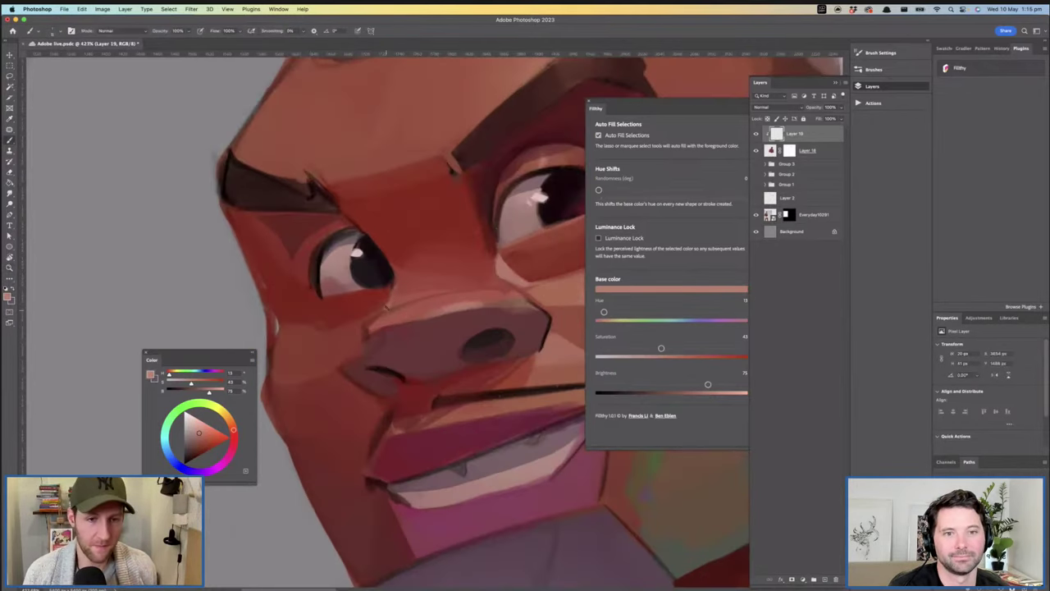
{"action": "mouse_move", "coordinate": [341, 368]}
{"action": "left_mouse_down"}
{"action": "mouse_move", "coordinate": [353, 383]}
{"action": "mouse_move", "coordinate": [364, 337]}
{"action": "left_mouse_up"}
{"action": "key", "text": "z"}
{"action": "mouse_move", "coordinate": [420, 269]}
{"action": "left_mouse_down"}
{"action": "mouse_move", "coordinate": [395, 298]}
{"action": "mouse_move", "coordinate": [430, 297]}
{"action": "mouse_move", "coordinate": [383, 292]}
{"action": "mouse_move", "coordinate": [367, 354]}
{"action": "left_mouse_up"}
{"action": "key", "text": "b"}
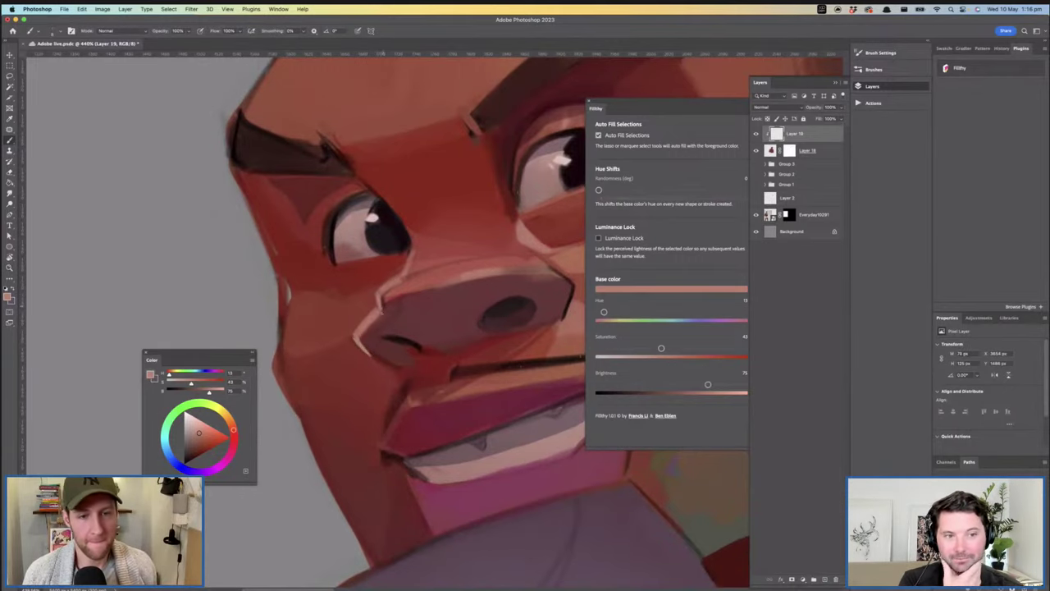
{"action": "mouse_move", "coordinate": [420, 288]}
{"action": "left_mouse_down"}
{"action": "mouse_move", "coordinate": [368, 289]}
{"action": "mouse_move", "coordinate": [402, 289]}
{"action": "mouse_move", "coordinate": [365, 330]}
{"action": "mouse_move", "coordinate": [373, 318]}
{"action": "mouse_move", "coordinate": [425, 323]}
{"action": "mouse_move", "coordinate": [399, 327]}
{"action": "mouse_move", "coordinate": [409, 327]}
{"action": "left_mouse_up"}
{"action": "key", "text": "super+z"}
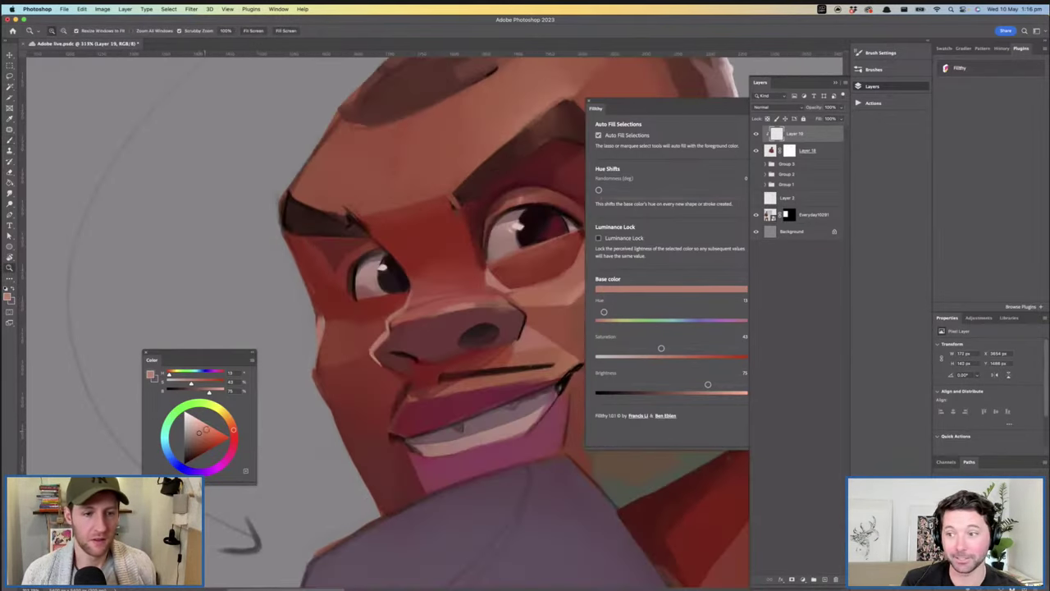
Choose a paler pink with saturation 23 and brightness 91 and paint rim light along the face's far edge from brow to cheek
{"action": "left_click_drag", "start_coordinate": [198, 424], "coordinate": [193, 421]}
{"action": "left_click_drag", "start_coordinate": [286, 239], "coordinate": [312, 306]}
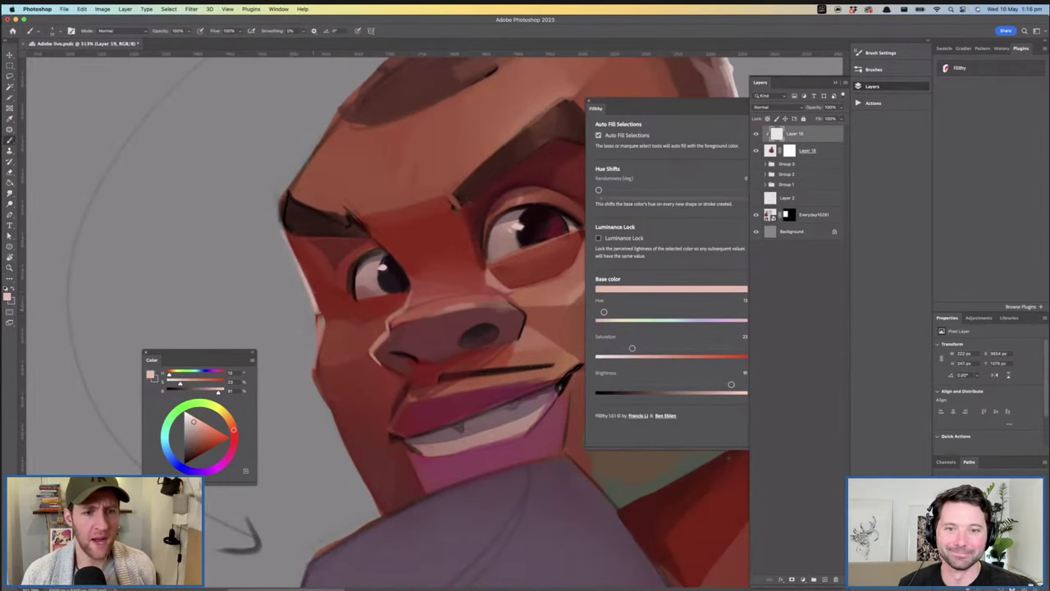
{"action": "key", "text": "z"}
{"action": "scroll", "coordinate": [391, 306], "scroll_direction": "down", "scroll_amount": 3}
{"action": "scroll", "coordinate": [390, 306], "scroll_direction": "down", "scroll_amount": 2}
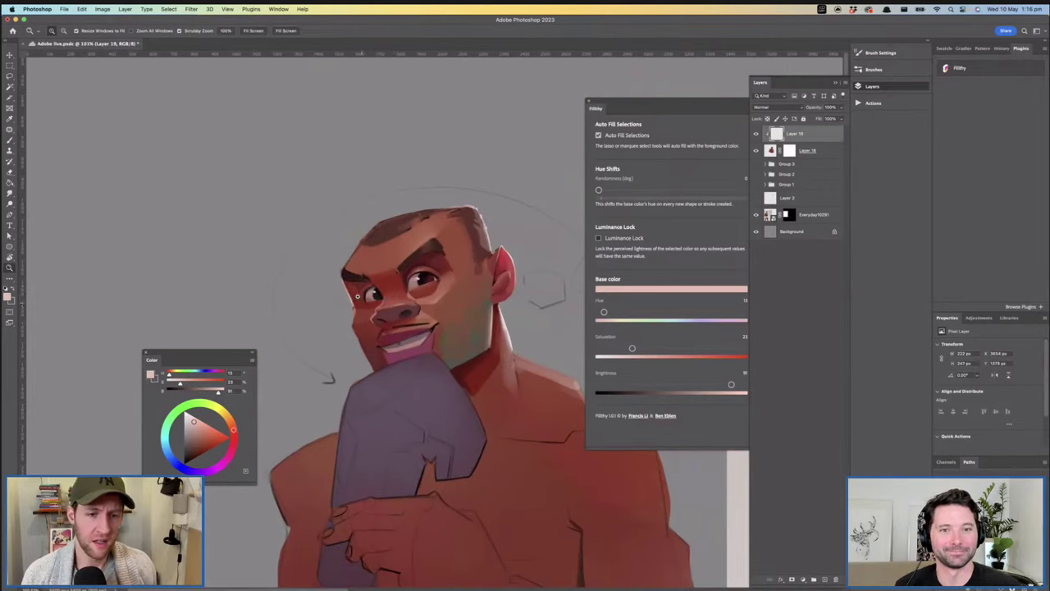
Paint pale pink rim light along the forehead's far edge from the brow up to the hairline, undoing and repainting the unsatisfactory strokes
{"action": "scroll", "coordinate": [328, 253], "scroll_direction": "up", "scroll_amount": 2}
{"action": "key", "text": "b"}
{"action": "key", "text": "z"}
{"action": "scroll", "coordinate": [344, 244], "scroll_direction": "up", "scroll_amount": 1}
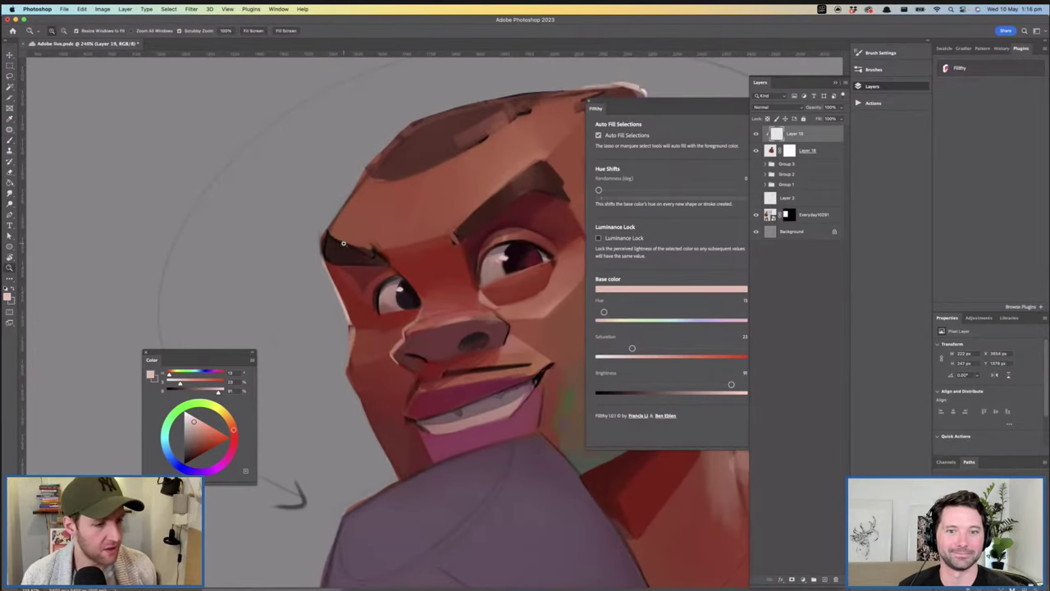
{"action": "key", "text": "b"}
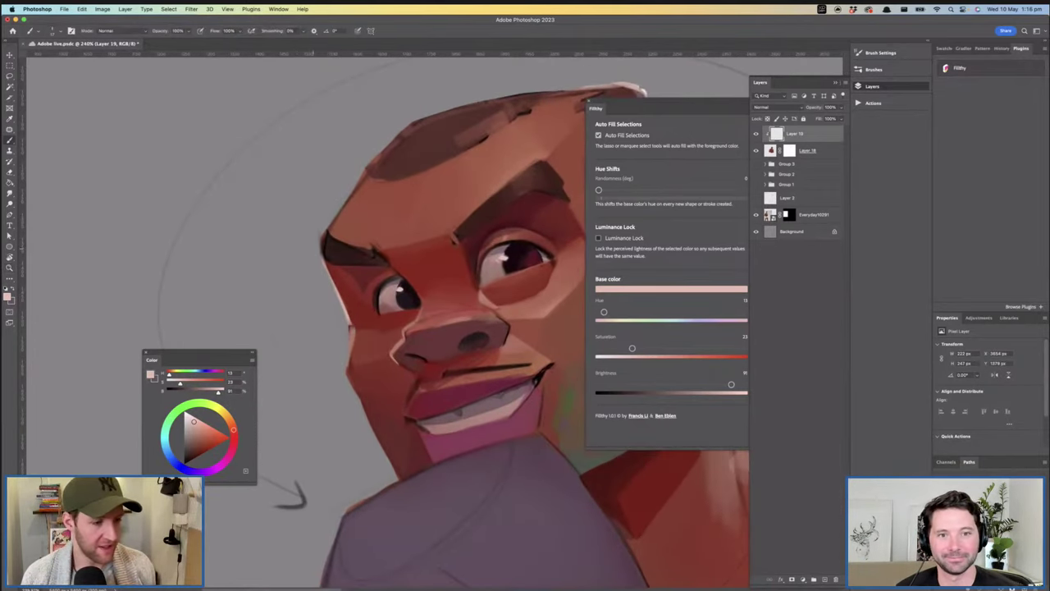
{"action": "mouse_move", "coordinate": [325, 256]}
{"action": "left_mouse_down"}
{"action": "mouse_move", "coordinate": [321, 233]}
{"action": "mouse_move", "coordinate": [369, 170]}
{"action": "left_mouse_up"}
{"action": "left_click_drag", "start_coordinate": [327, 236], "coordinate": [370, 169]}
{"action": "key", "text": "super+z"}
{"action": "key", "text": "super+z"}
{"action": "left_click_drag", "start_coordinate": [325, 237], "coordinate": [369, 172]}
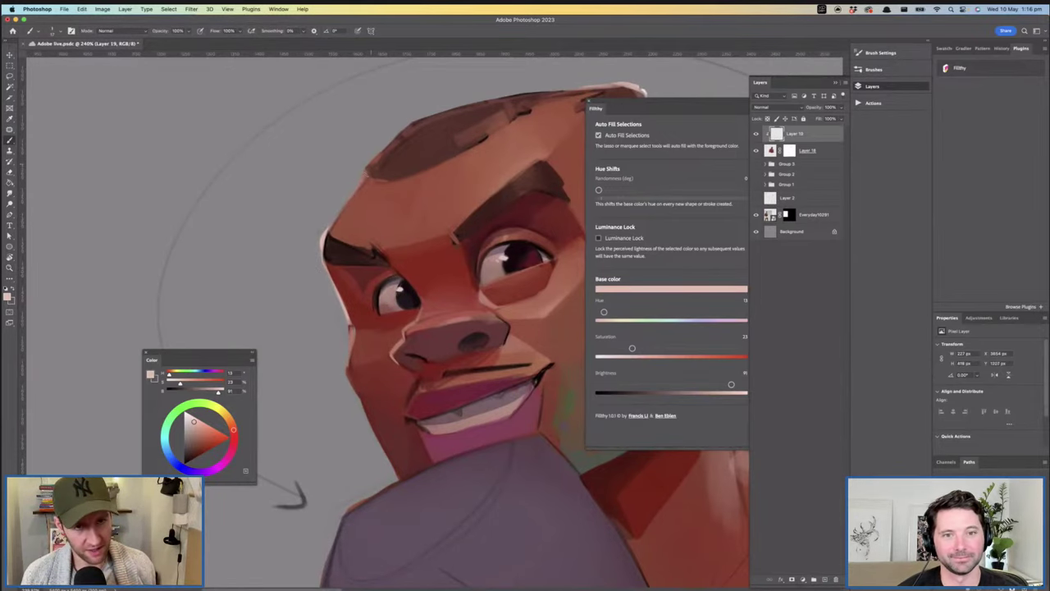
{"action": "mouse_move", "coordinate": [337, 215]}
{"action": "left_mouse_down"}
{"action": "mouse_move", "coordinate": [367, 178]}
{"action": "mouse_move", "coordinate": [366, 191]}
{"action": "left_mouse_up"}
{"action": "key", "text": "z"}
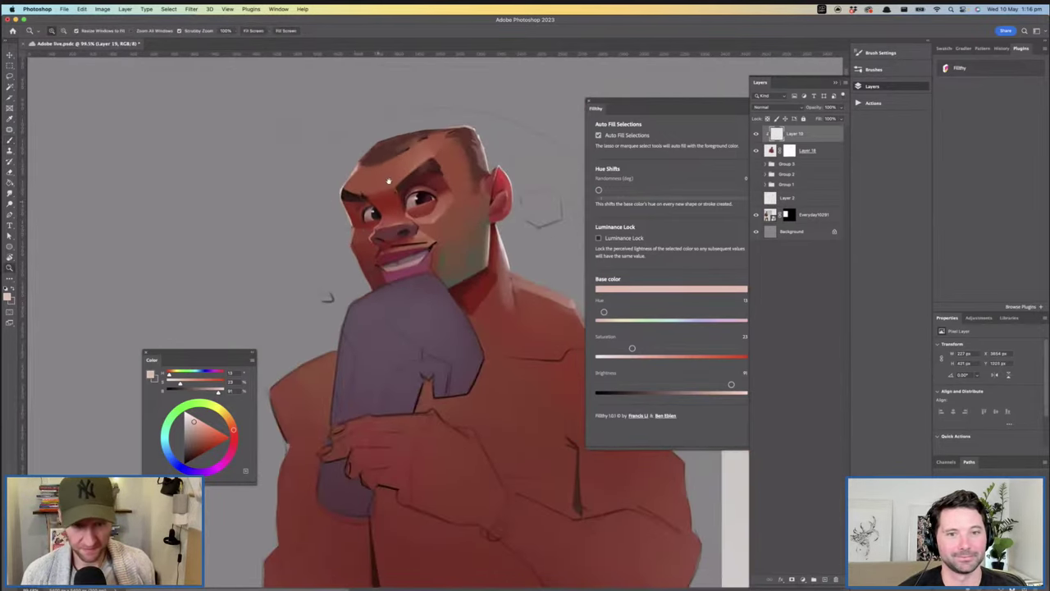
Add a short pale pink highlight where the nose bridge meets the inner corner of the far eye
{"action": "left_click_drag", "start_coordinate": [383, 226], "coordinate": [396, 227]}
{"action": "scroll", "coordinate": [395, 227], "scroll_direction": "up", "scroll_amount": 5}
{"action": "key", "text": "b"}
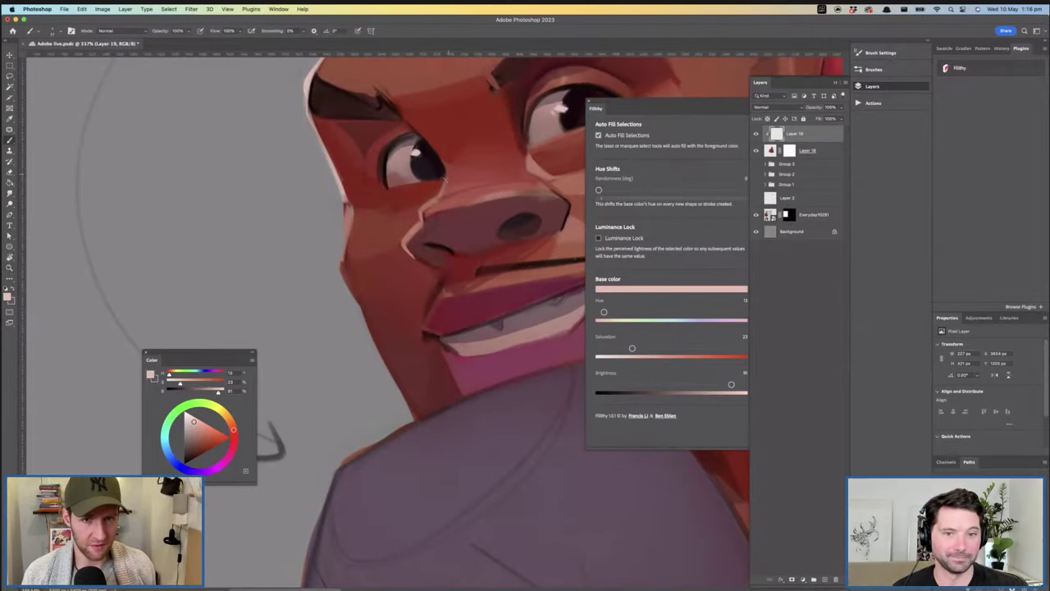
{"action": "left_click_drag", "start_coordinate": [449, 187], "coordinate": [454, 194]}
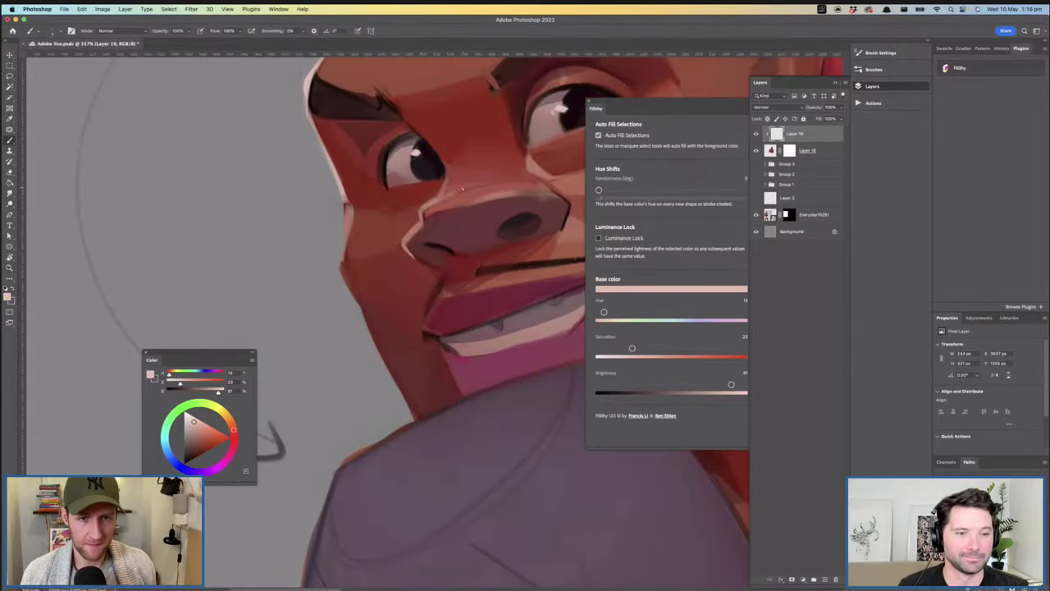
{"action": "key", "text": "z"}
{"action": "scroll", "coordinate": [437, 302], "scroll_direction": "down", "scroll_amount": 5}
{"action": "scroll", "coordinate": [439, 302], "scroll_direction": "up", "scroll_amount": 2}
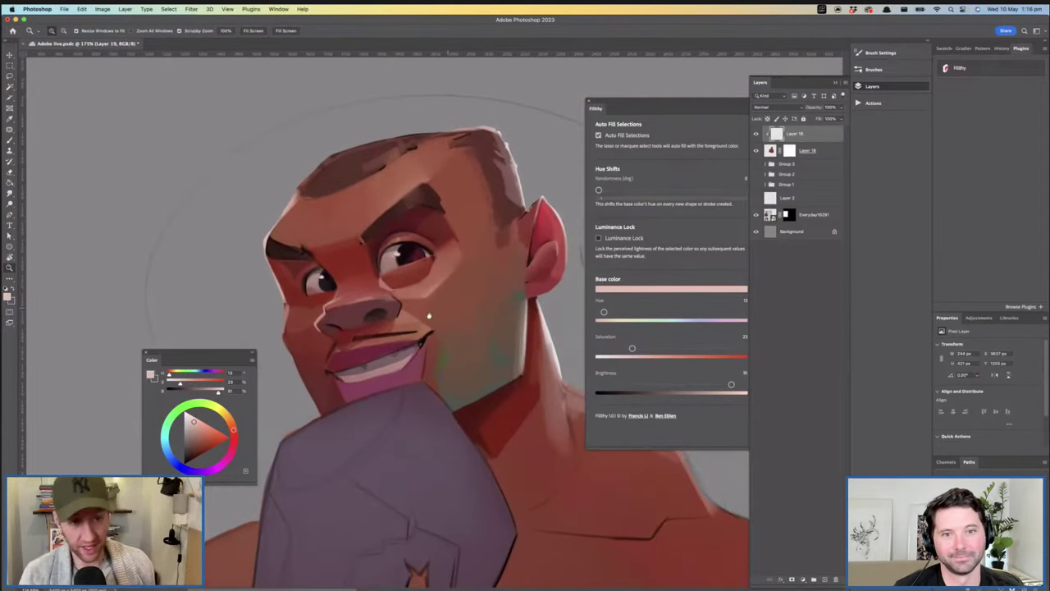
Continue the pale rim light down the far side of the face, along the cheekbone and jaw to the purple shape
{"action": "scroll", "coordinate": [420, 316], "scroll_direction": "up", "scroll_amount": 3}
{"action": "key", "text": "b"}
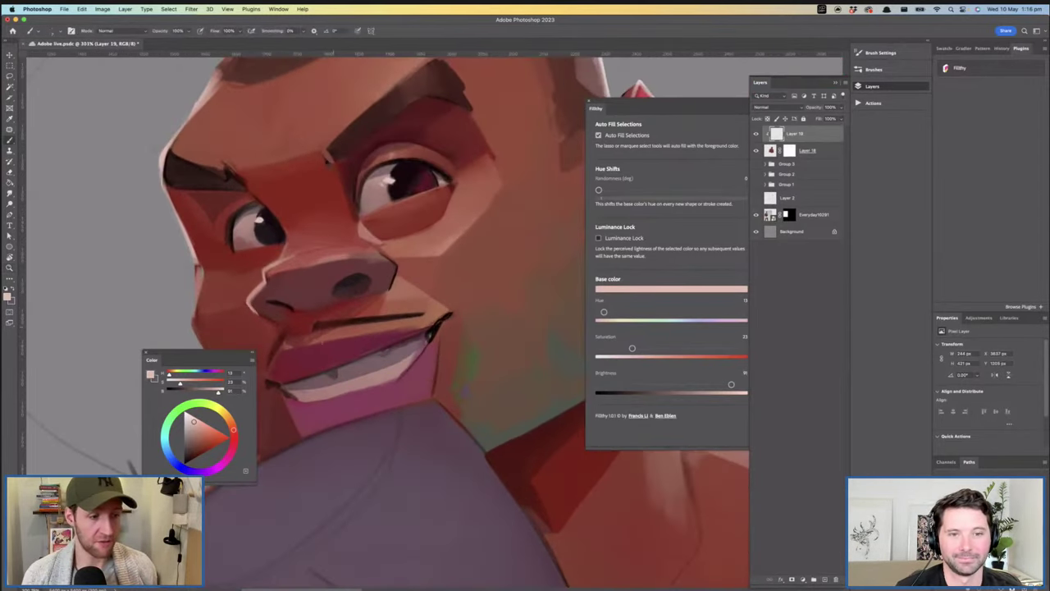
{"action": "left_click_drag", "start_coordinate": [419, 303], "coordinate": [417, 303]}
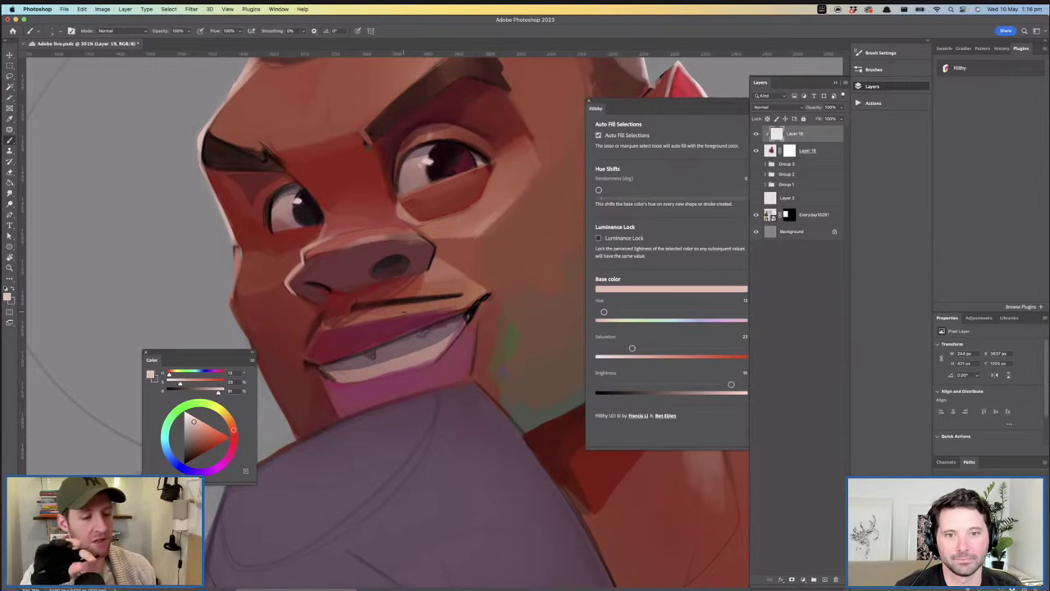
{"action": "left_click_drag", "start_coordinate": [435, 352], "coordinate": [470, 382]}
{"action": "left_click_drag", "start_coordinate": [273, 285], "coordinate": [274, 287]}
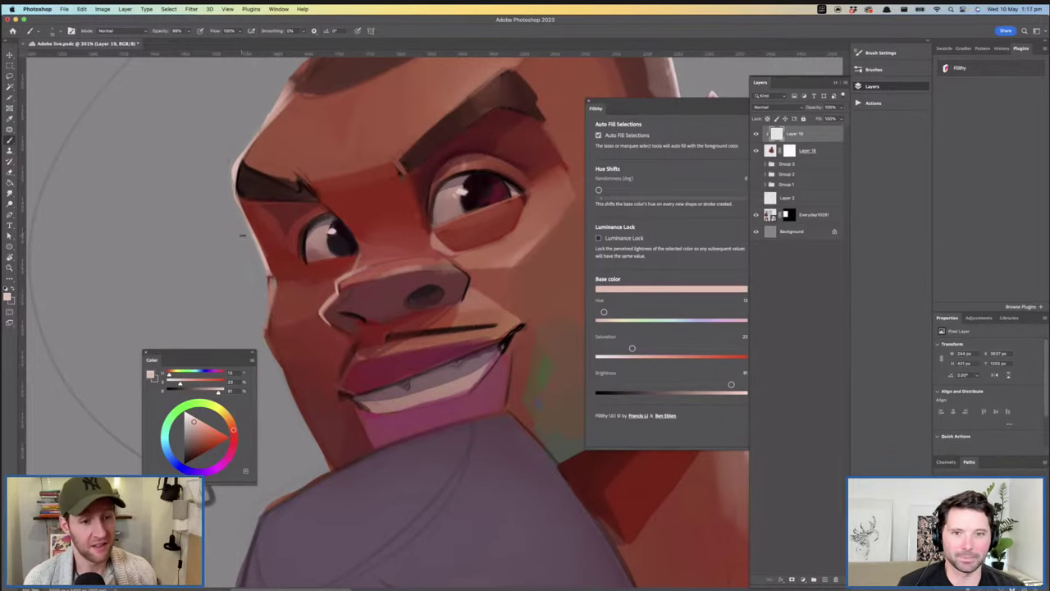
{"action": "left_click_drag", "start_coordinate": [273, 288], "coordinate": [267, 341]}
{"action": "key", "text": "super+space"}
{"action": "left_click_drag", "start_coordinate": [336, 300], "coordinate": [351, 275]}
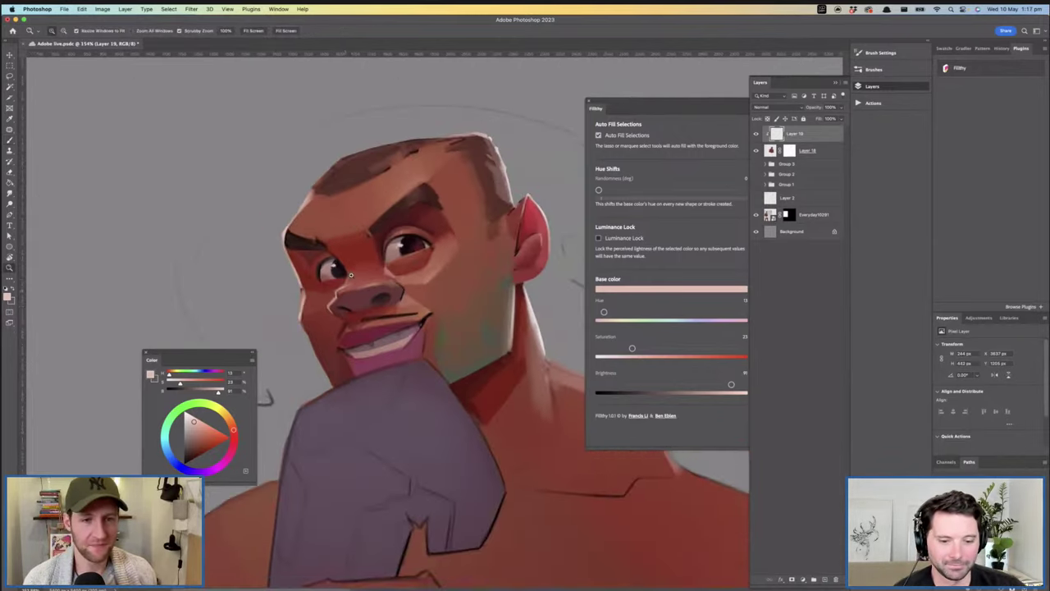
{"action": "left_click_drag", "start_coordinate": [313, 343], "coordinate": [353, 343]}
{"action": "key", "text": "b"}
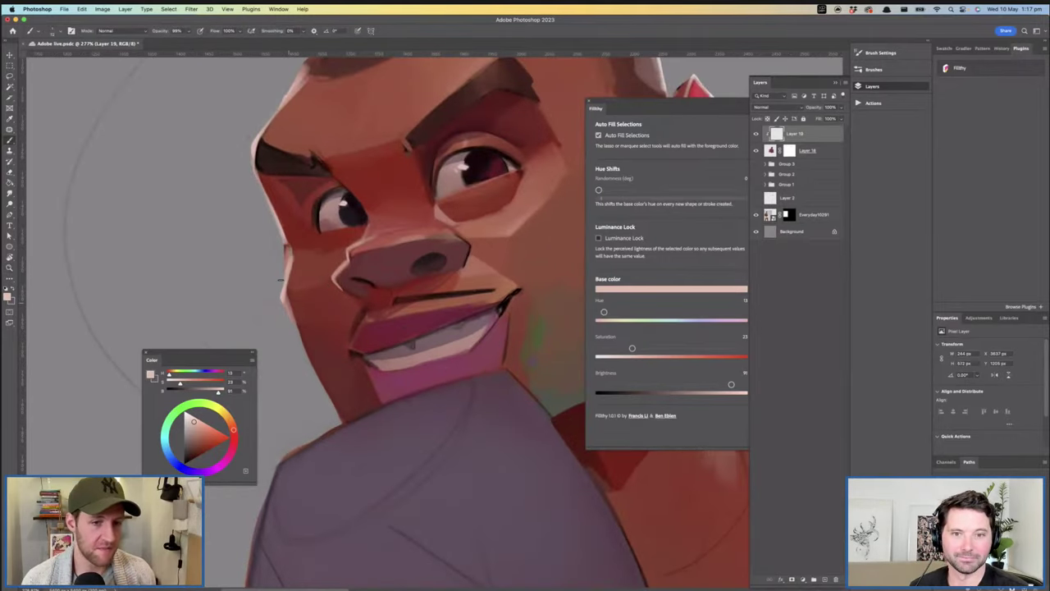
{"action": "left_click_drag", "start_coordinate": [311, 367], "coordinate": [325, 391]}
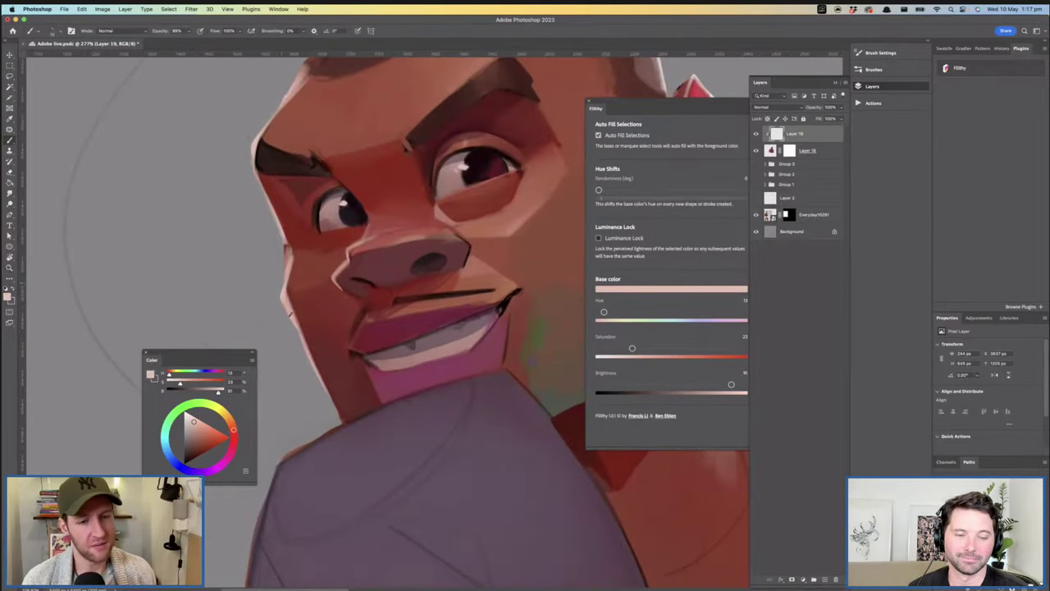
{"action": "left_click_drag", "start_coordinate": [290, 317], "coordinate": [339, 402]}
Paint a thin pale line along the nose bridge beside the far eye up to the brow, undoing a stroke along the way
{"action": "left_click_drag", "start_coordinate": [433, 343], "coordinate": [409, 351]}
{"action": "left_click_drag", "start_coordinate": [468, 325], "coordinate": [417, 316]}
{"action": "scroll", "coordinate": [417, 315], "scroll_direction": "up", "scroll_amount": 6}
{"action": "key", "text": "b"}
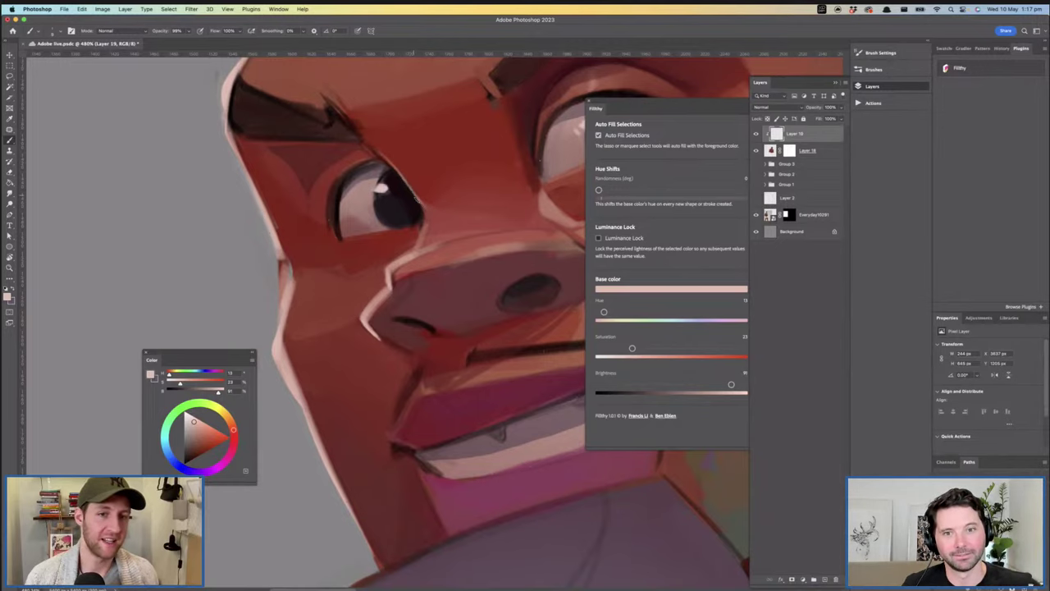
{"action": "left_click_drag", "start_coordinate": [426, 198], "coordinate": [413, 202]}
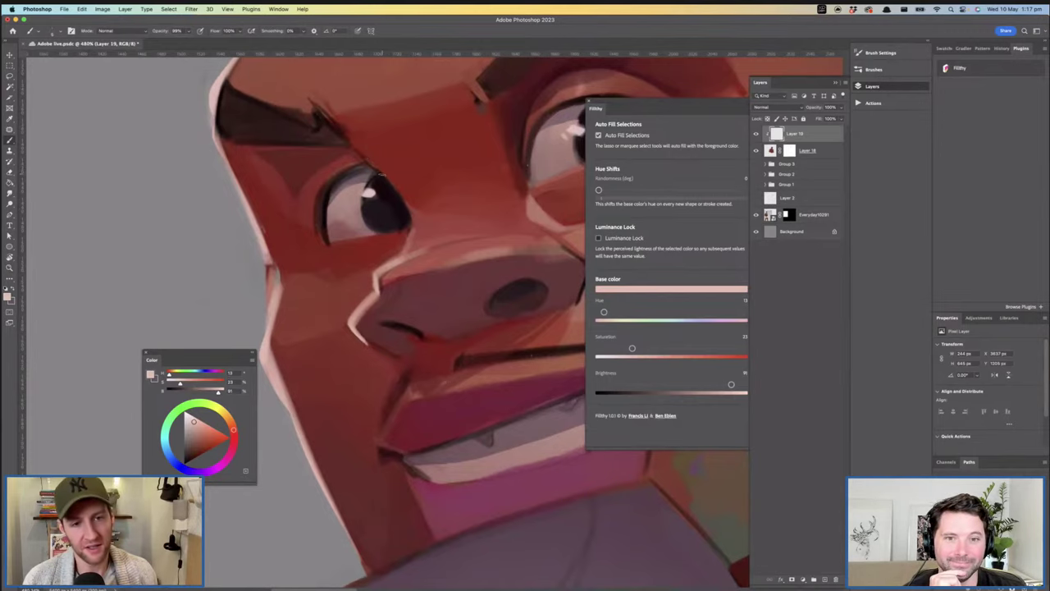
{"action": "key", "text": "z"}
{"action": "left_click_drag", "start_coordinate": [456, 237], "coordinate": [422, 302]}
{"action": "key", "text": "super+z"}
{"action": "left_click_drag", "start_coordinate": [420, 246], "coordinate": [459, 259]}
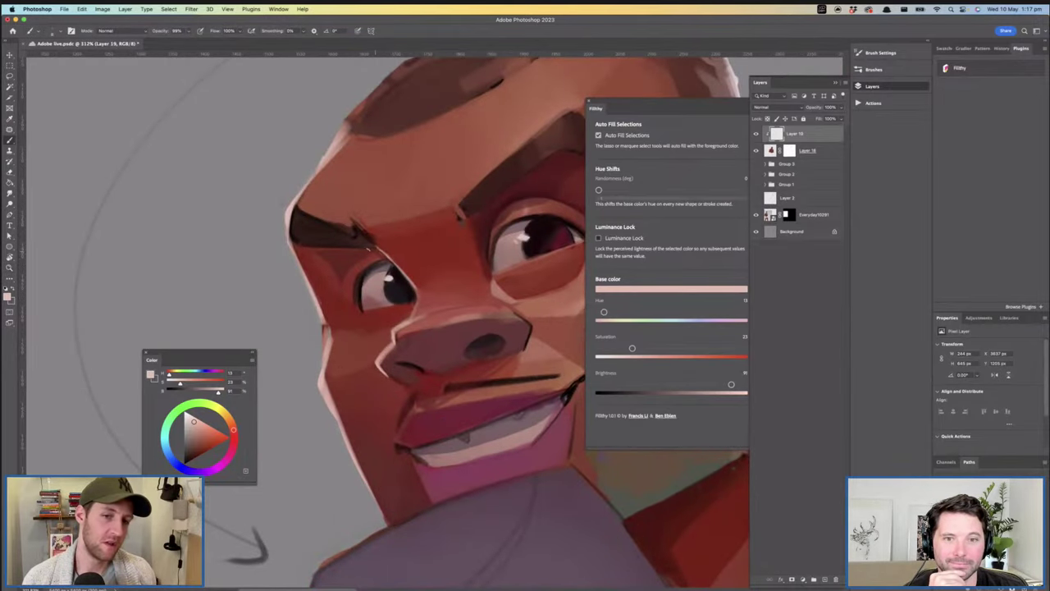
Undo the last rim-light stroke around the far brow's outer end and rework that edge with a larger brush
{"action": "left_click_drag", "start_coordinate": [296, 207], "coordinate": [290, 241]}
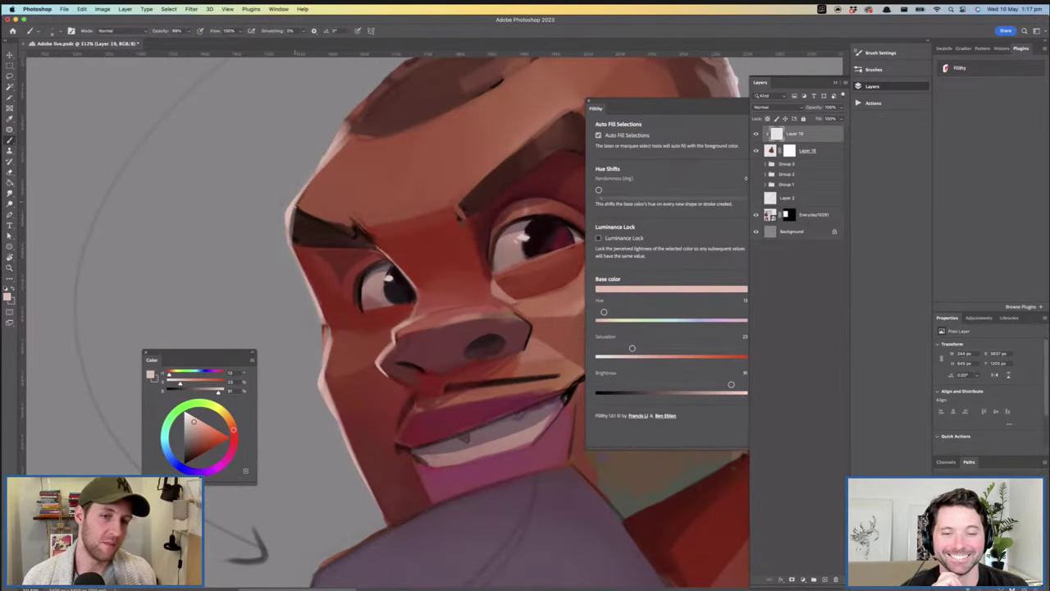
{"action": "key", "text": "super+z"}
{"action": "key", "text": "bracketright"}
{"action": "key", "text": "z"}
{"action": "left_click_drag", "start_coordinate": [432, 244], "coordinate": [427, 236]}
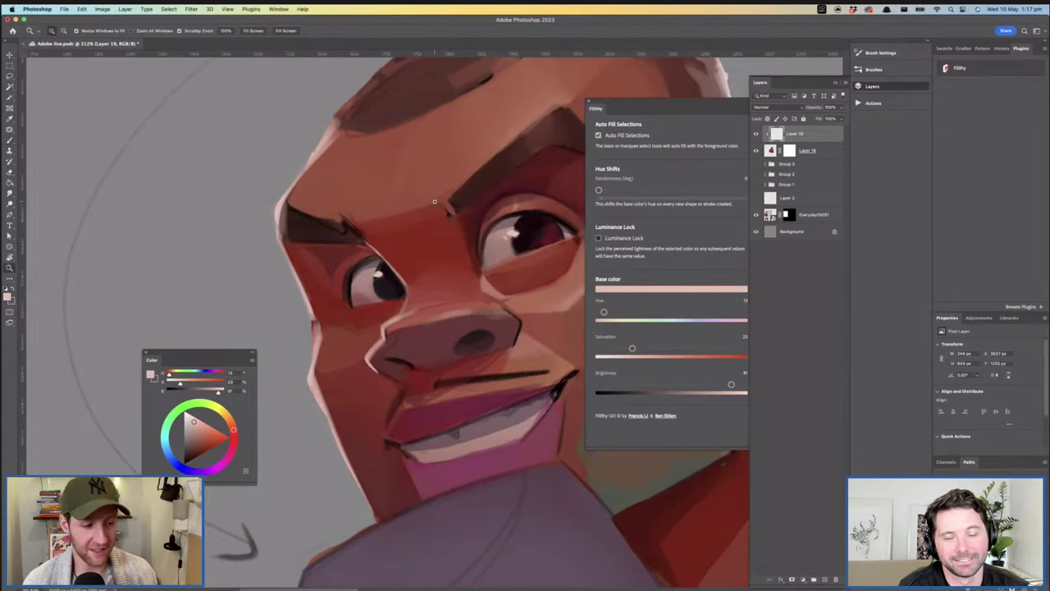
{"action": "left_click_drag", "start_coordinate": [356, 381], "coordinate": [404, 378]}
{"action": "key", "text": "b"}
{"action": "key", "text": "z"}
{"action": "left_click_drag", "start_coordinate": [335, 277], "coordinate": [261, 278]}
{"action": "left_click_drag", "start_coordinate": [396, 297], "coordinate": [373, 298]}
{"action": "left_click_drag", "start_coordinate": [297, 240], "coordinate": [329, 275]}
{"action": "key", "text": "b"}
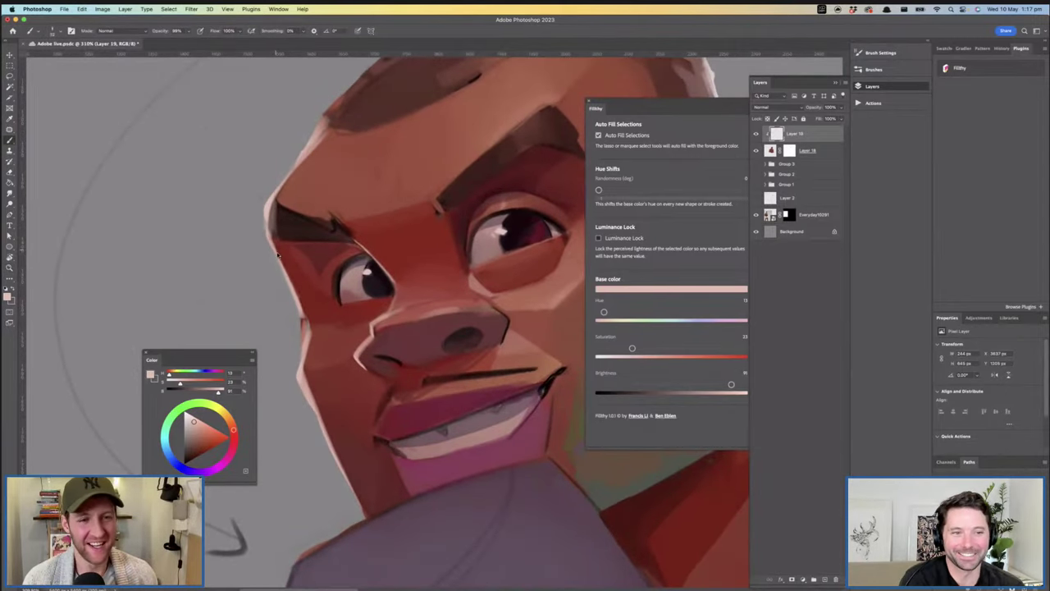
Refine the thin pale line between the far eye's inner corner and the nose bridge
{"action": "key", "text": "z"}
{"action": "mouse_move", "coordinate": [427, 321]}
{"action": "left_mouse_down"}
{"action": "mouse_move", "coordinate": [359, 315]}
{"action": "mouse_move", "coordinate": [353, 300]}
{"action": "mouse_move", "coordinate": [430, 278]}
{"action": "left_mouse_up"}
{"action": "key", "text": "b"}
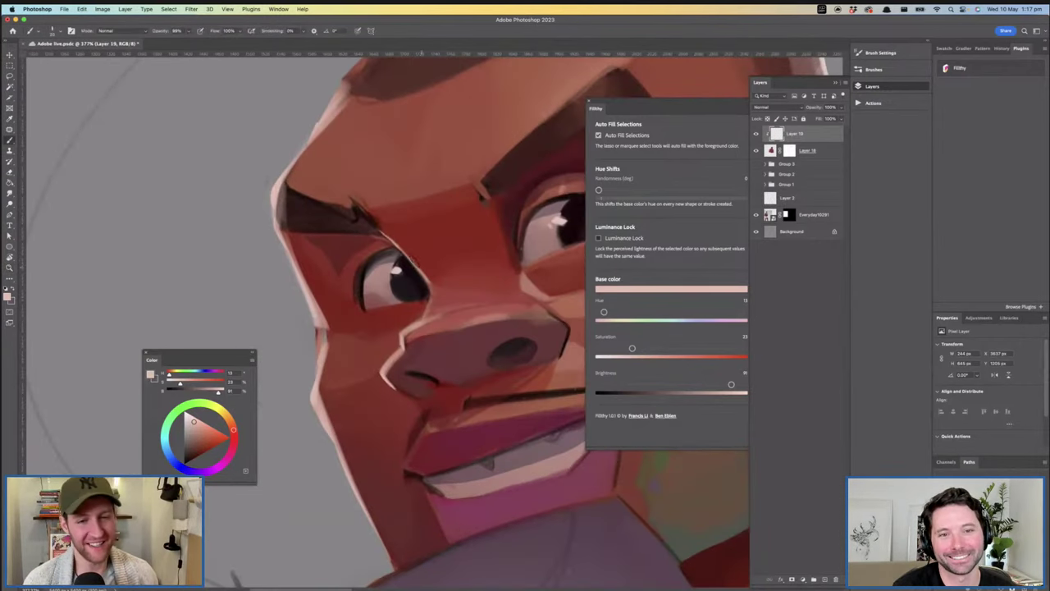
{"action": "left_click_drag", "start_coordinate": [432, 283], "coordinate": [420, 289]}
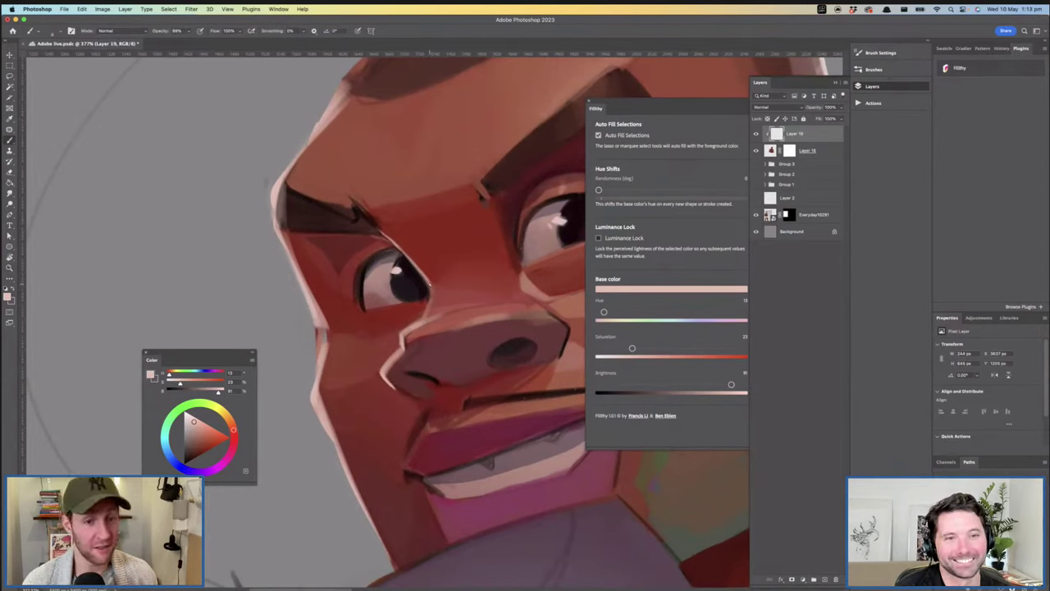
{"action": "mouse_move", "coordinate": [434, 288]}
{"action": "left_mouse_down"}
{"action": "mouse_move", "coordinate": [392, 279]}
{"action": "mouse_move", "coordinate": [431, 270]}
{"action": "left_mouse_up"}
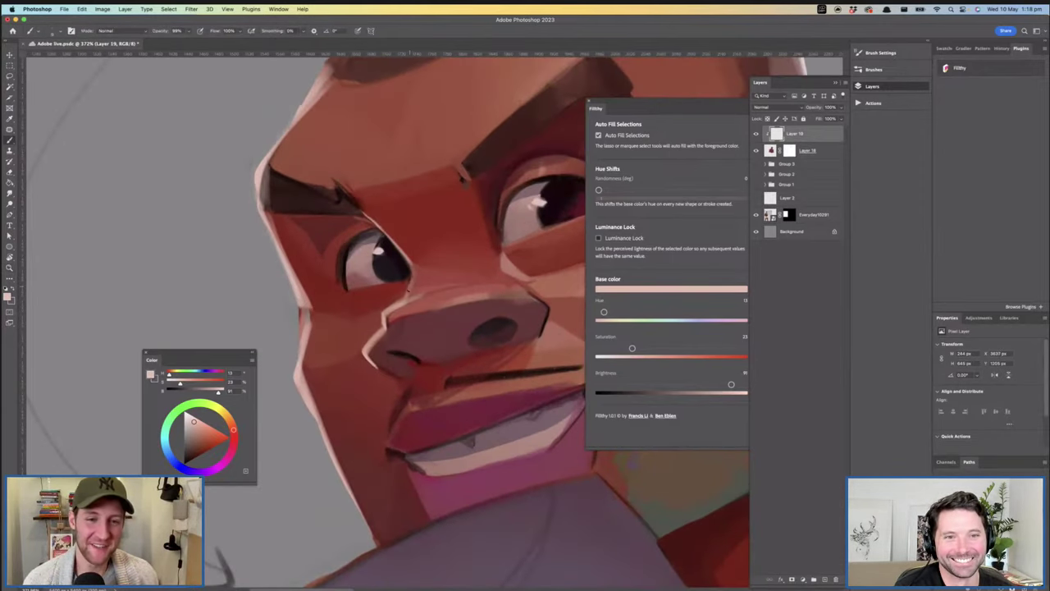
Widen the pale rim light around the outer end of the far brow
{"action": "key", "text": "h"}
{"action": "left_click_drag", "start_coordinate": [416, 283], "coordinate": [414, 343]}
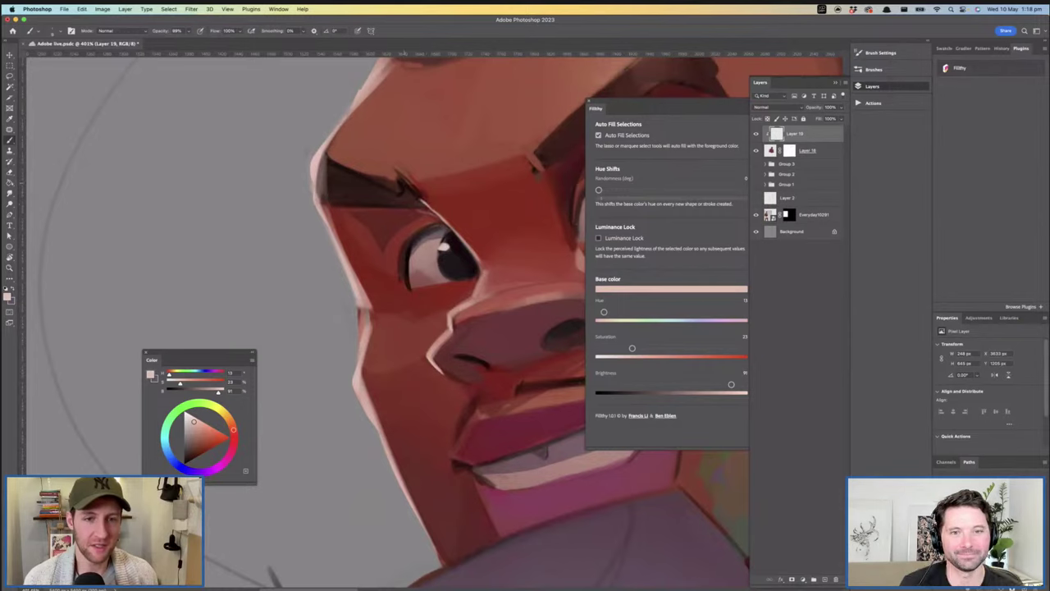
{"action": "key", "text": "z"}
{"action": "mouse_move", "coordinate": [455, 257]}
{"action": "left_mouse_down"}
{"action": "mouse_move", "coordinate": [389, 257]}
{"action": "mouse_move", "coordinate": [455, 257]}
{"action": "left_mouse_up"}
{"action": "left_click_drag", "start_coordinate": [374, 234], "coordinate": [402, 235]}
{"action": "key", "text": "b"}
{"action": "key", "text": "z"}
{"action": "mouse_move", "coordinate": [406, 278]}
{"action": "left_mouse_down"}
{"action": "mouse_move", "coordinate": [356, 274]}
{"action": "mouse_move", "coordinate": [389, 251]}
{"action": "left_mouse_up"}
{"action": "key", "text": "b"}
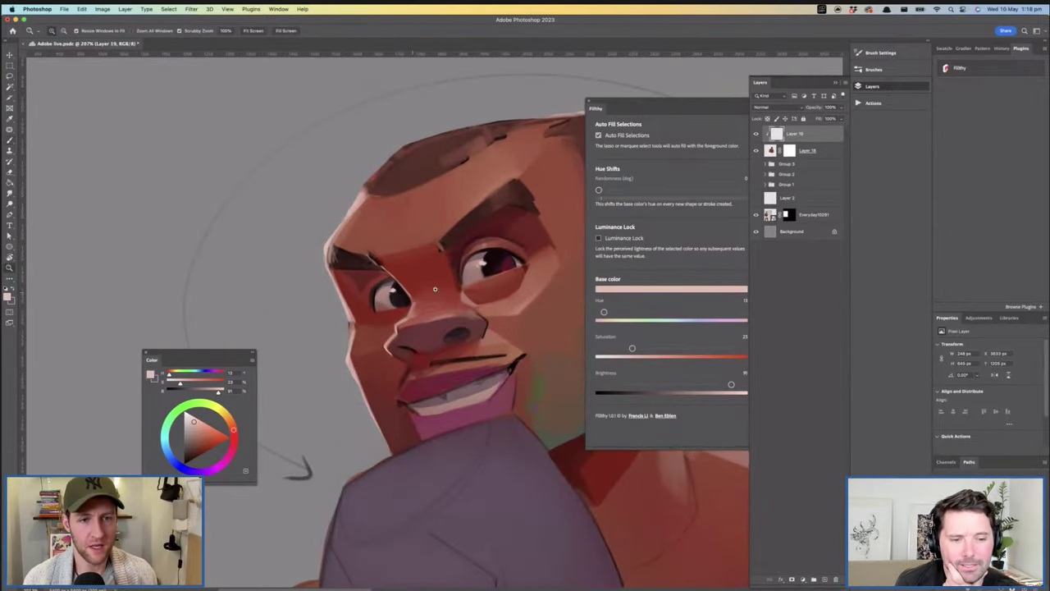
Paint a small pale accent beside the far nostril, undoing the last stroke
{"action": "key", "text": "z"}
{"action": "mouse_move", "coordinate": [348, 243]}
{"action": "left_mouse_down"}
{"action": "mouse_move", "coordinate": [325, 240]}
{"action": "mouse_move", "coordinate": [359, 236]}
{"action": "left_mouse_up"}
{"action": "key", "text": "b"}
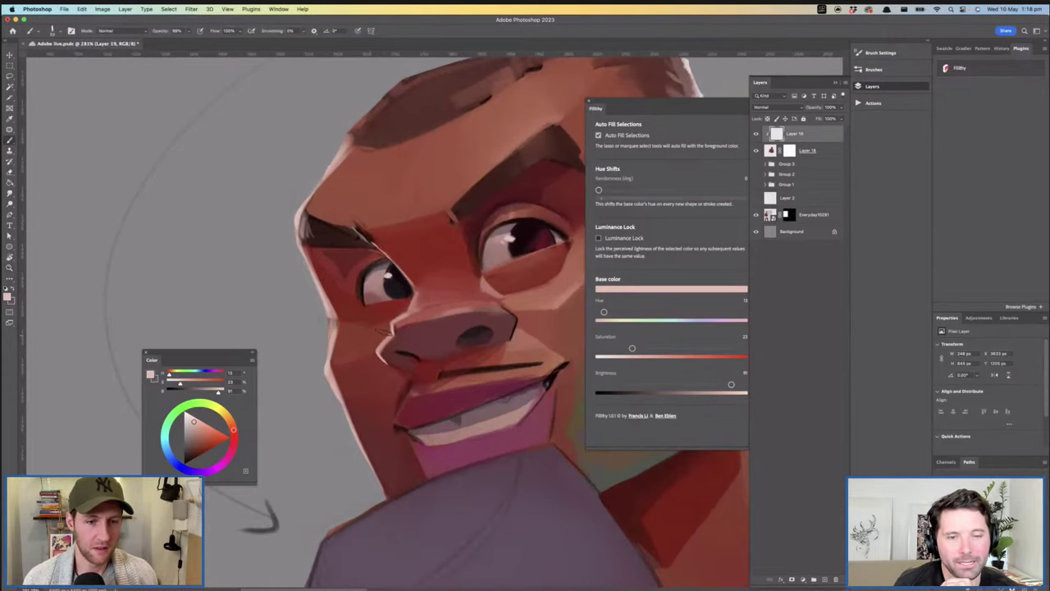
{"action": "key", "text": "z"}
{"action": "left_click_drag", "start_coordinate": [356, 296], "coordinate": [337, 296]}
{"action": "left_click_drag", "start_coordinate": [390, 387], "coordinate": [376, 313]}
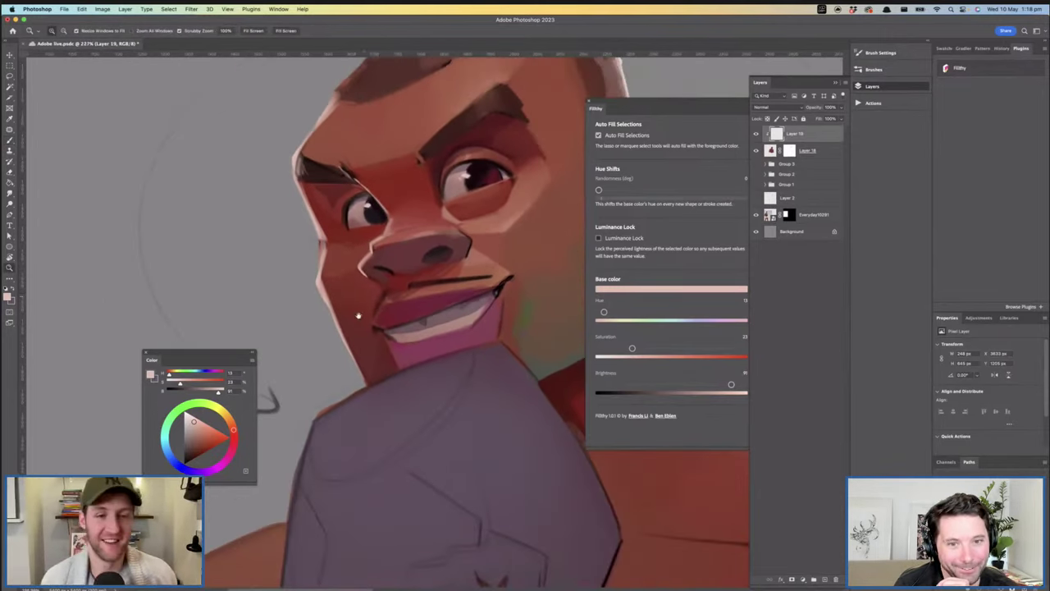
{"action": "scroll", "coordinate": [376, 312], "scroll_direction": "up", "scroll_amount": 3}
{"action": "key", "text": "b"}
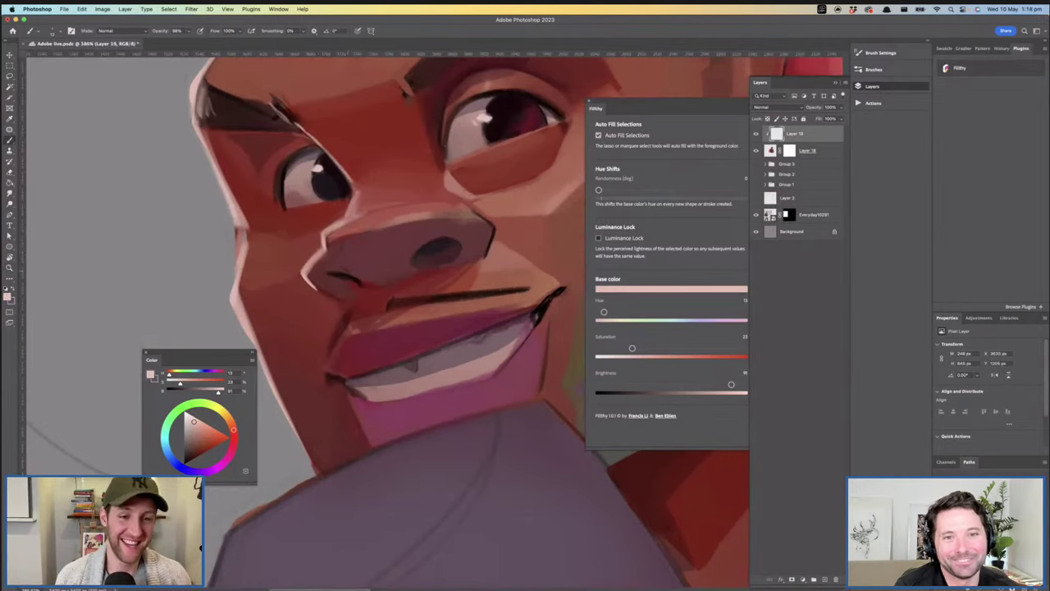
{"action": "mouse_move", "coordinate": [343, 273]}
{"action": "left_mouse_down"}
{"action": "mouse_move", "coordinate": [385, 290]}
{"action": "mouse_move", "coordinate": [344, 273]}
{"action": "mouse_move", "coordinate": [369, 283]}
{"action": "left_mouse_up"}
{"action": "key", "text": "super+z"}
Examine the rim light on the whole head and close up around the far eye and nose
{"action": "key", "text": "z"}
{"action": "scroll", "coordinate": [349, 221], "scroll_direction": "down", "scroll_amount": 4}
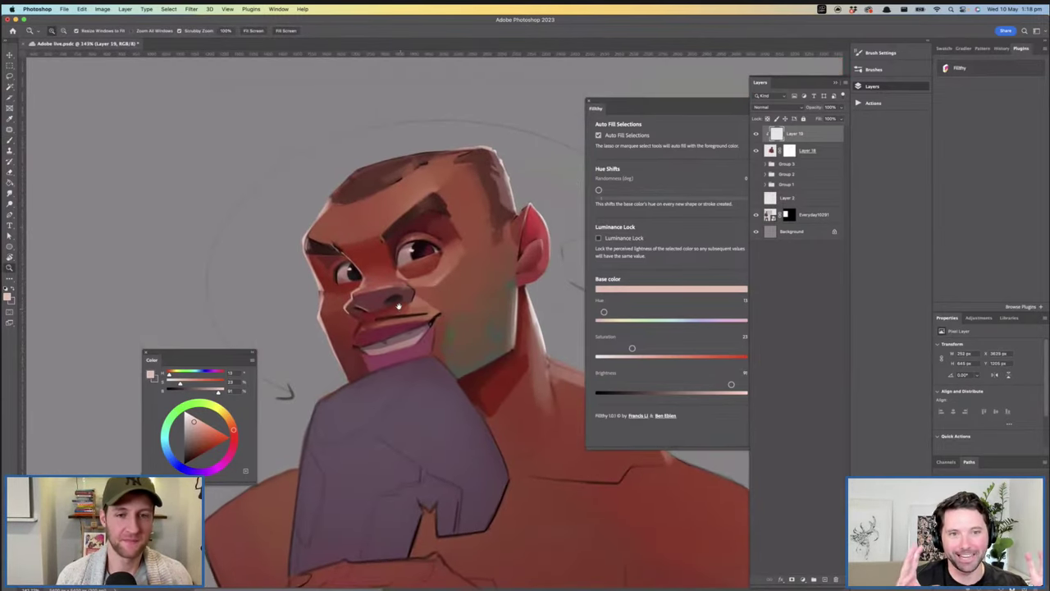
{"action": "scroll", "coordinate": [349, 221], "scroll_direction": "up", "scroll_amount": 1}
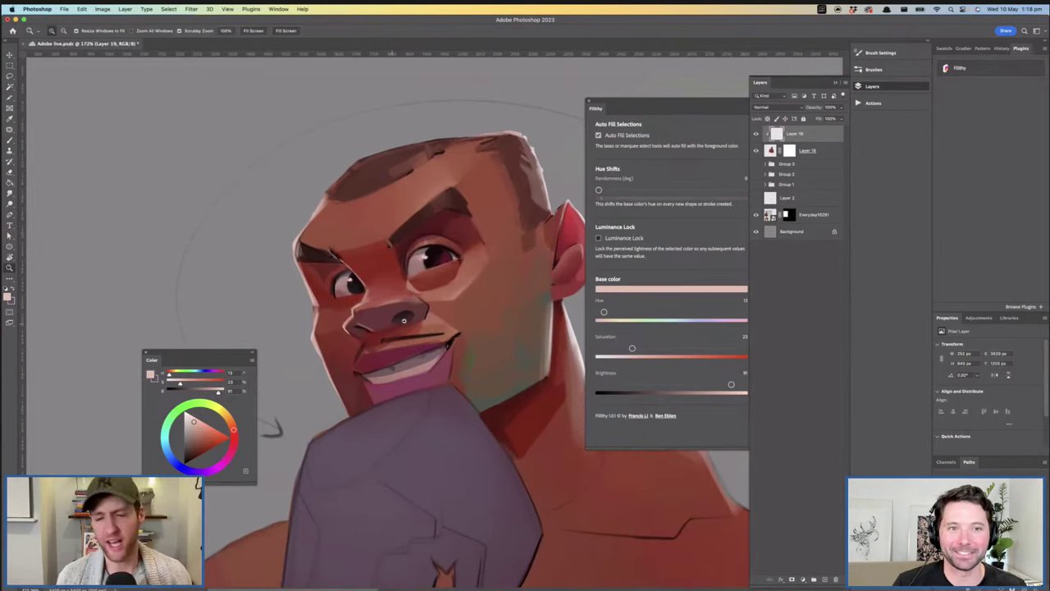
{"action": "scroll", "coordinate": [429, 318], "scroll_direction": "down", "scroll_amount": 5}
{"action": "scroll", "coordinate": [387, 337], "scroll_direction": "up", "scroll_amount": 5}
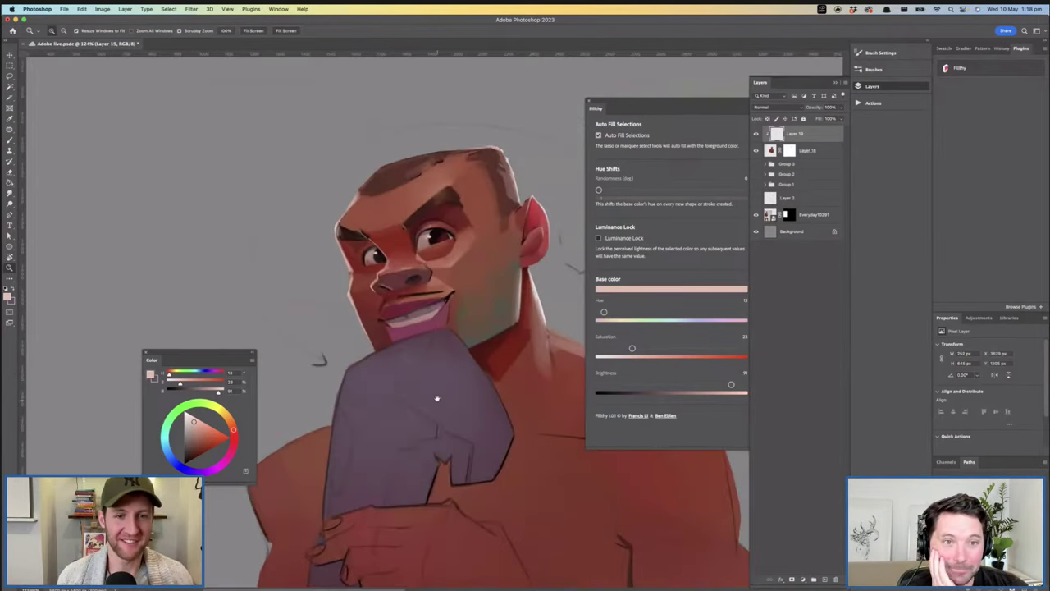
{"action": "scroll", "coordinate": [387, 338], "scroll_direction": "up", "scroll_amount": 4}
{"action": "key", "text": "b"}
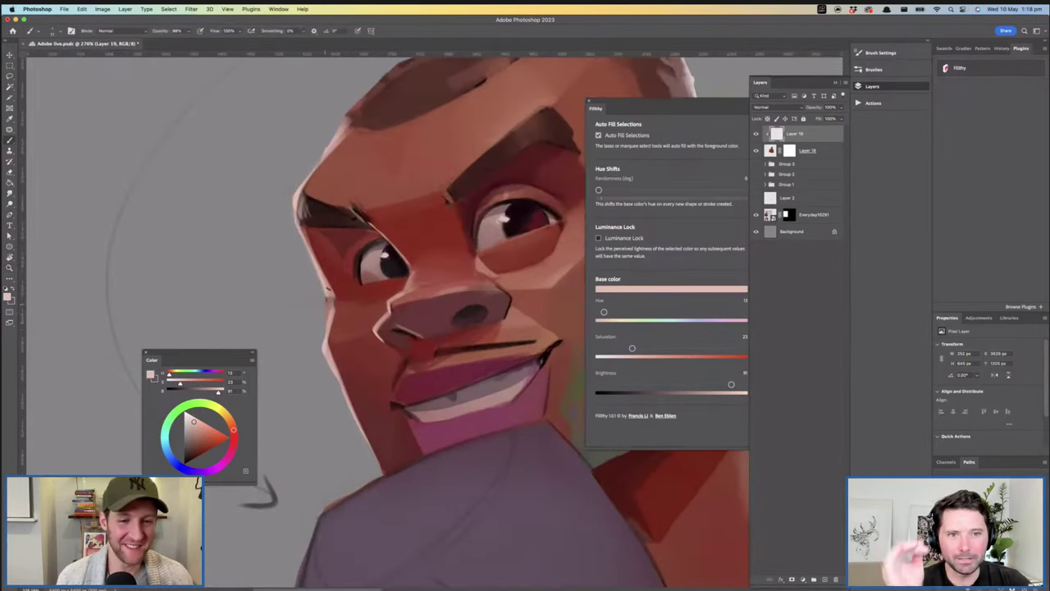
Merge the clipped rim-light layer with the masked character layer below it and check the whole head
{"action": "key", "text": "super+e"}
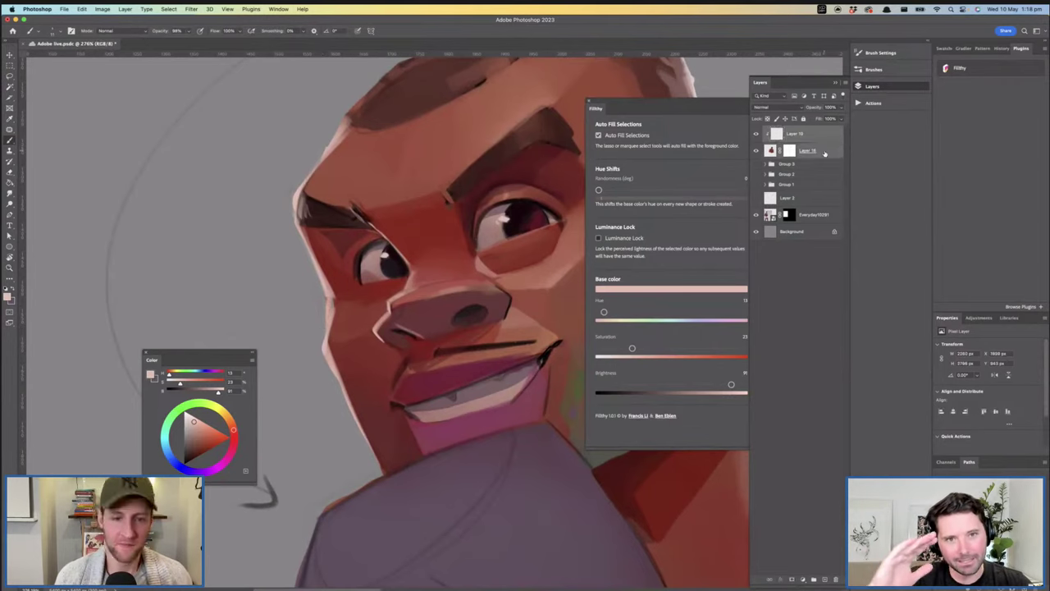
{"action": "left_click_drag", "start_coordinate": [457, 343], "coordinate": [364, 326]}
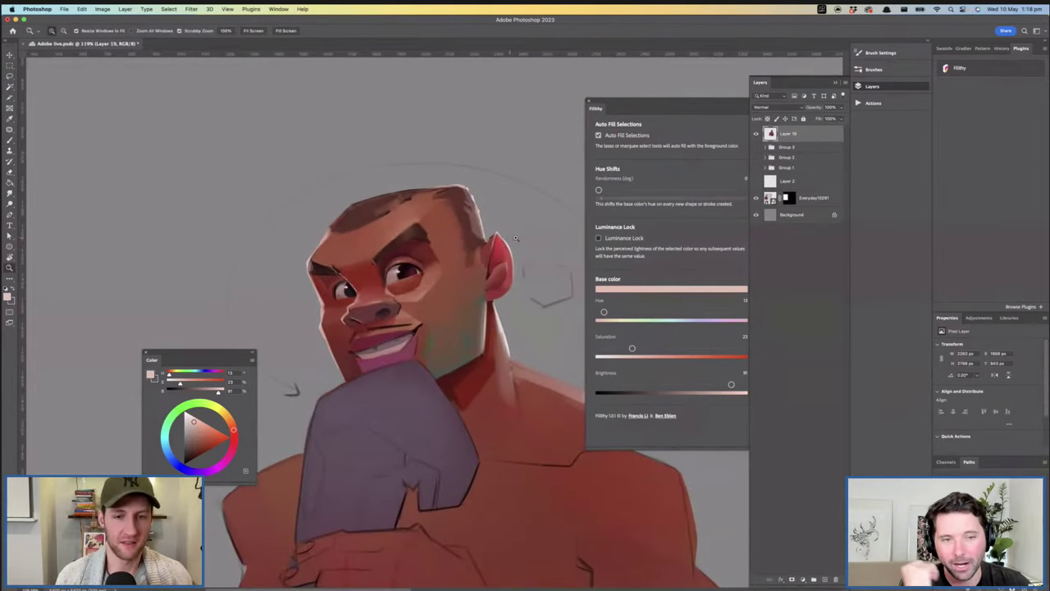
{"action": "left_click_drag", "start_coordinate": [515, 239], "coordinate": [534, 239]}
{"action": "scroll", "coordinate": [501, 257], "scroll_direction": "up", "scroll_amount": 2}
{"action": "scroll", "coordinate": [503, 264], "scroll_direction": "down", "scroll_amount": 6}
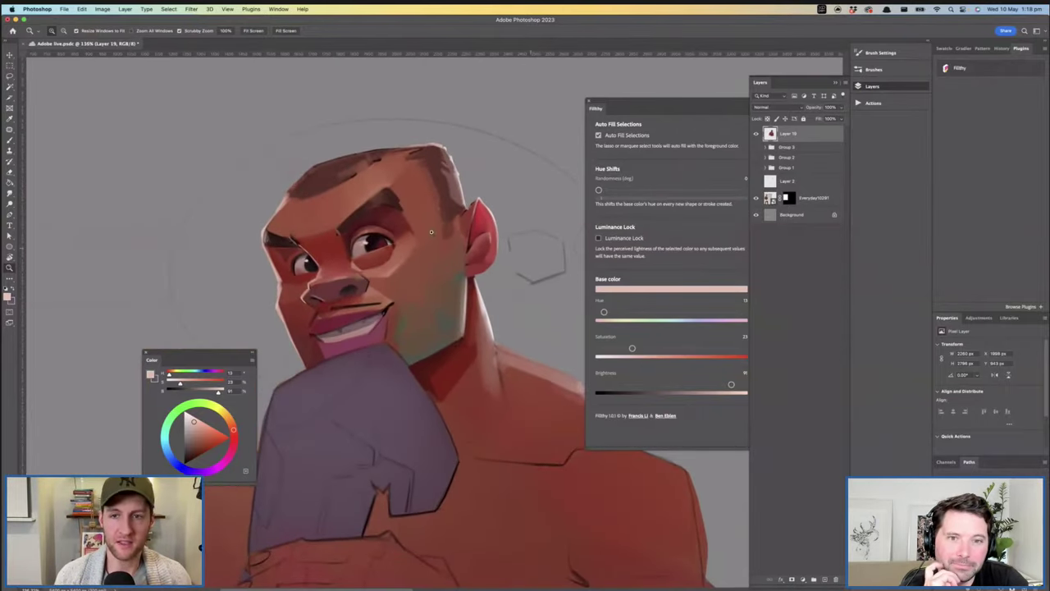
{"action": "scroll", "coordinate": [395, 232], "scroll_direction": "up", "scroll_amount": 2}
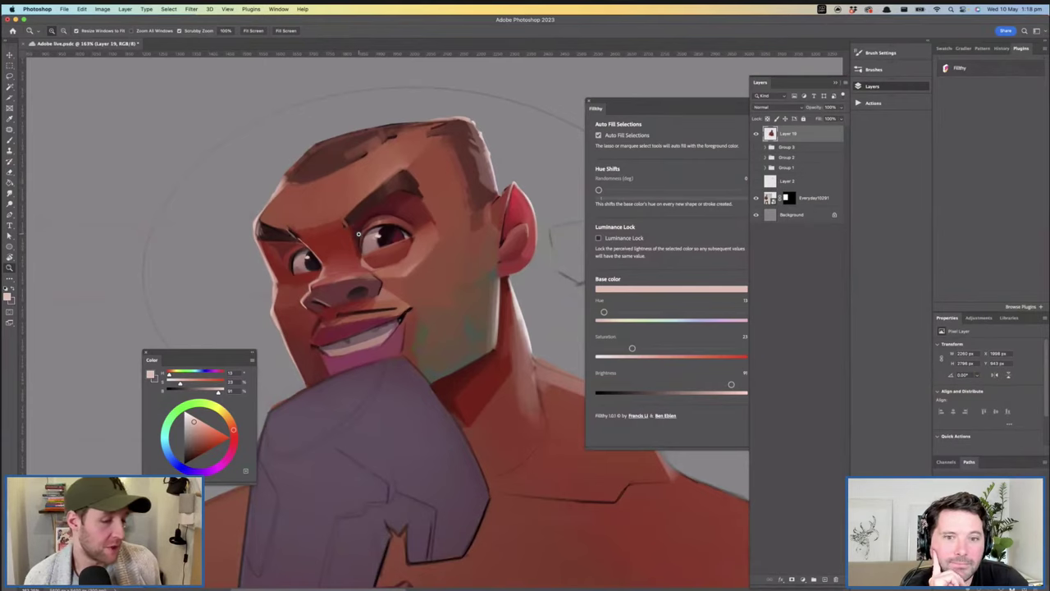
Examine the rim light around the ear, the back of the head and the face
{"action": "scroll", "coordinate": [445, 287], "scroll_direction": "down", "scroll_amount": 1}
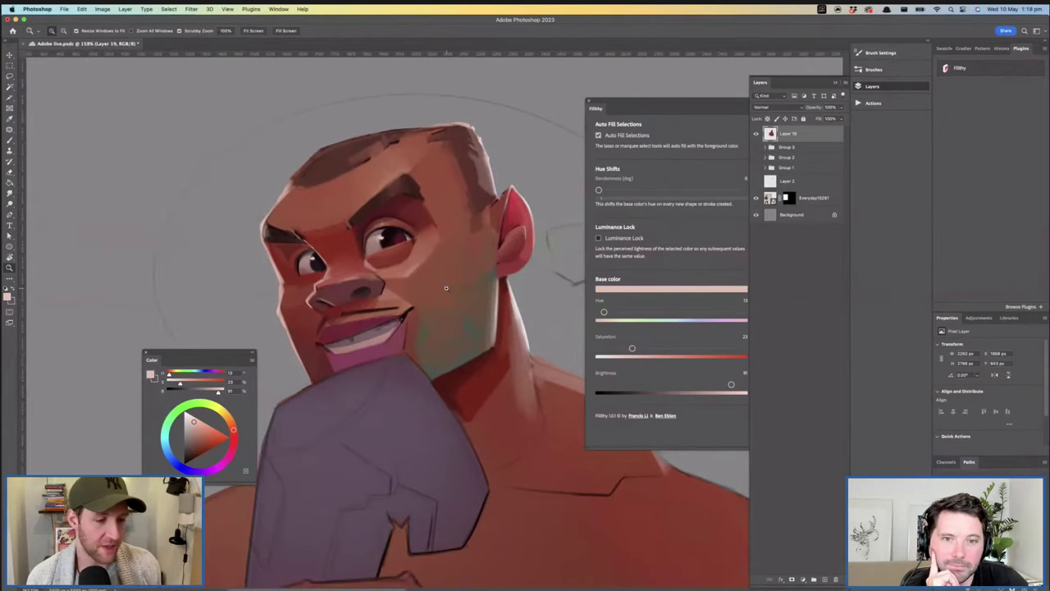
{"action": "scroll", "coordinate": [423, 312], "scroll_direction": "up", "scroll_amount": 5}
{"action": "key", "text": "b"}
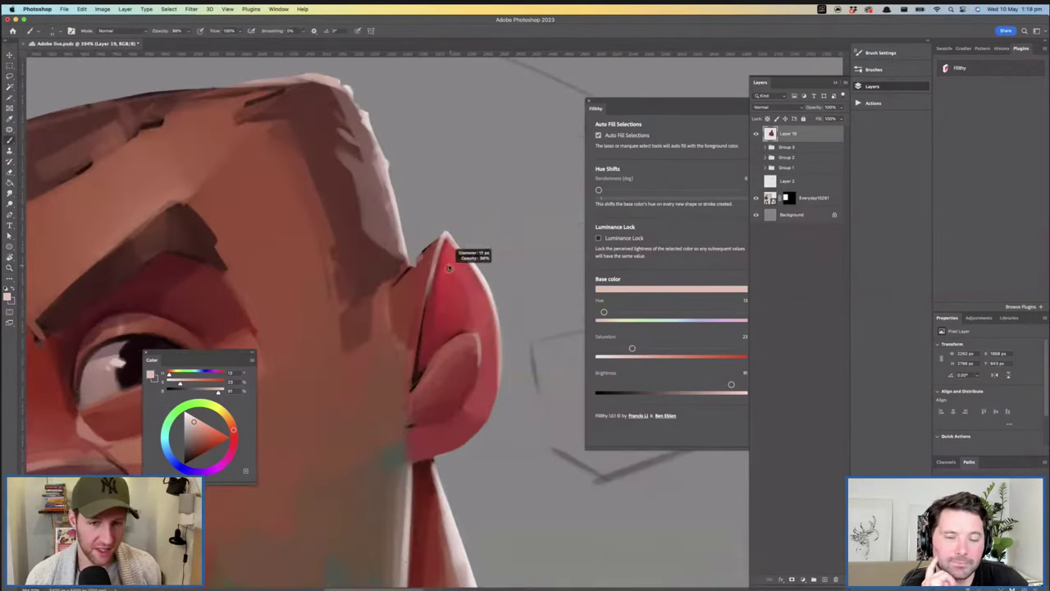
{"action": "left_click_drag", "start_coordinate": [454, 259], "coordinate": [419, 239]}
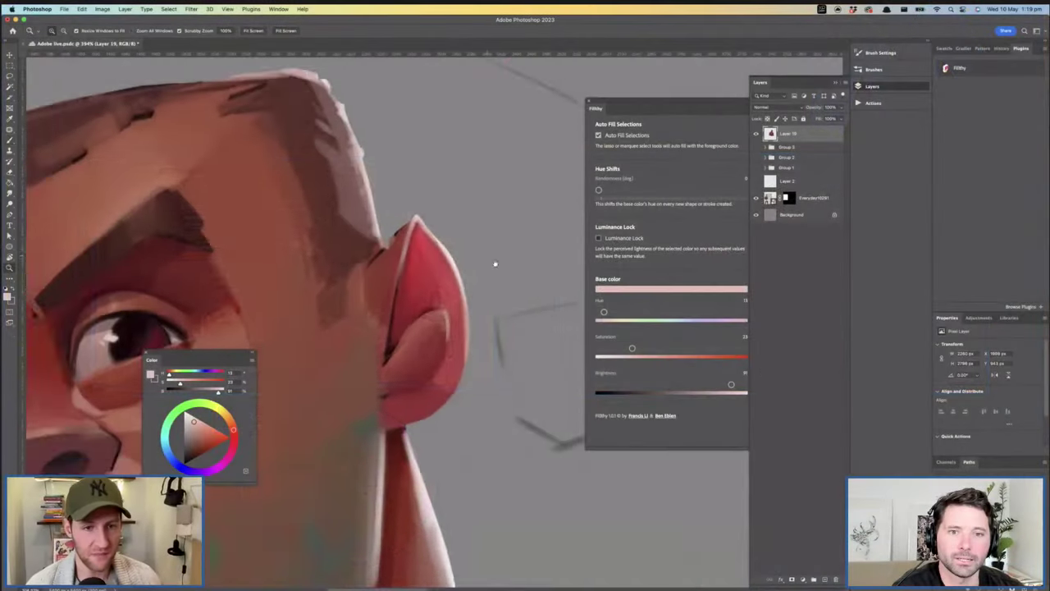
{"action": "left_click_drag", "start_coordinate": [492, 262], "coordinate": [476, 263]}
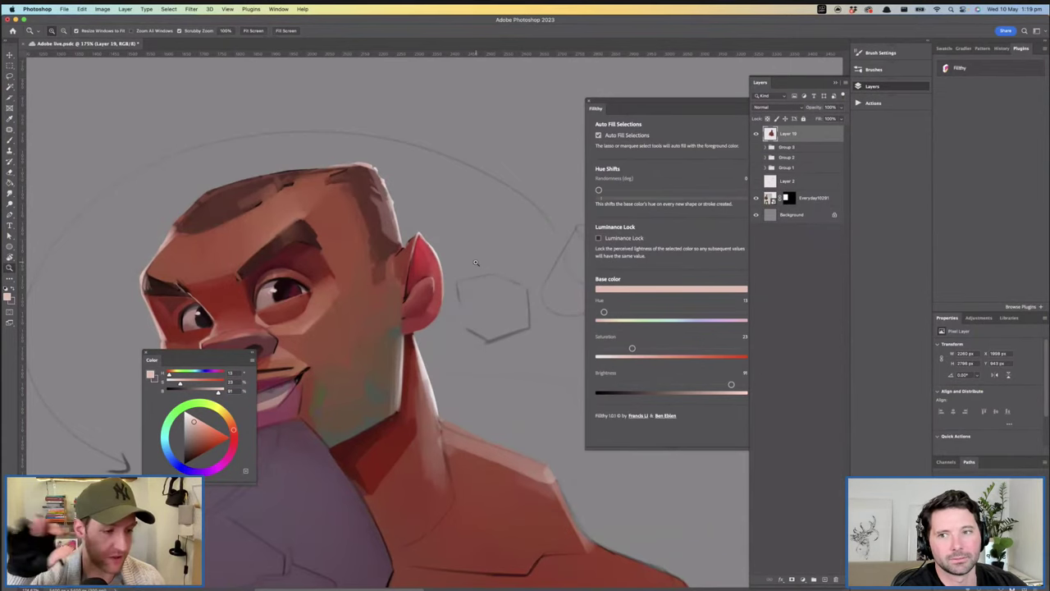
{"action": "left_click_drag", "start_coordinate": [480, 331], "coordinate": [451, 329]}
{"action": "left_click_drag", "start_coordinate": [478, 237], "coordinate": [485, 158]}
{"action": "mouse_move", "coordinate": [348, 239]}
{"action": "left_mouse_down"}
{"action": "mouse_move", "coordinate": [387, 256]}
{"action": "mouse_move", "coordinate": [387, 238]}
{"action": "left_mouse_up"}
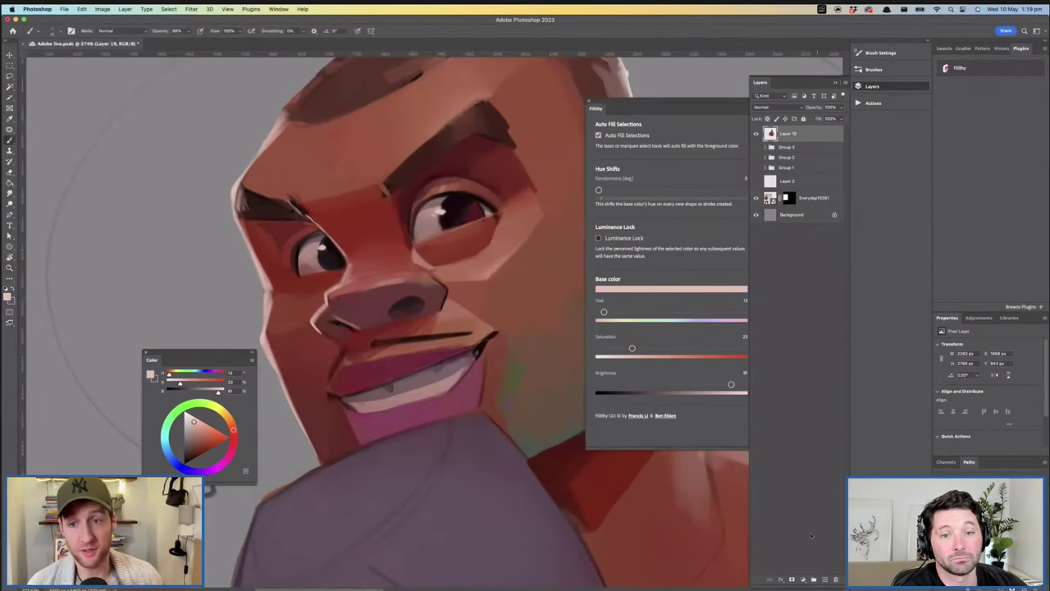
Add a layer mask to the merged character layer and trim the silhouette beside the far eye and brow with black lasso fills
{"action": "left_click", "coordinate": [792, 579]}
{"action": "key", "text": "l"}
{"action": "mouse_move", "coordinate": [243, 238]}
{"action": "left_mouse_down"}
{"action": "mouse_move", "coordinate": [253, 216]}
{"action": "mouse_move", "coordinate": [257, 241]}
{"action": "left_mouse_up"}
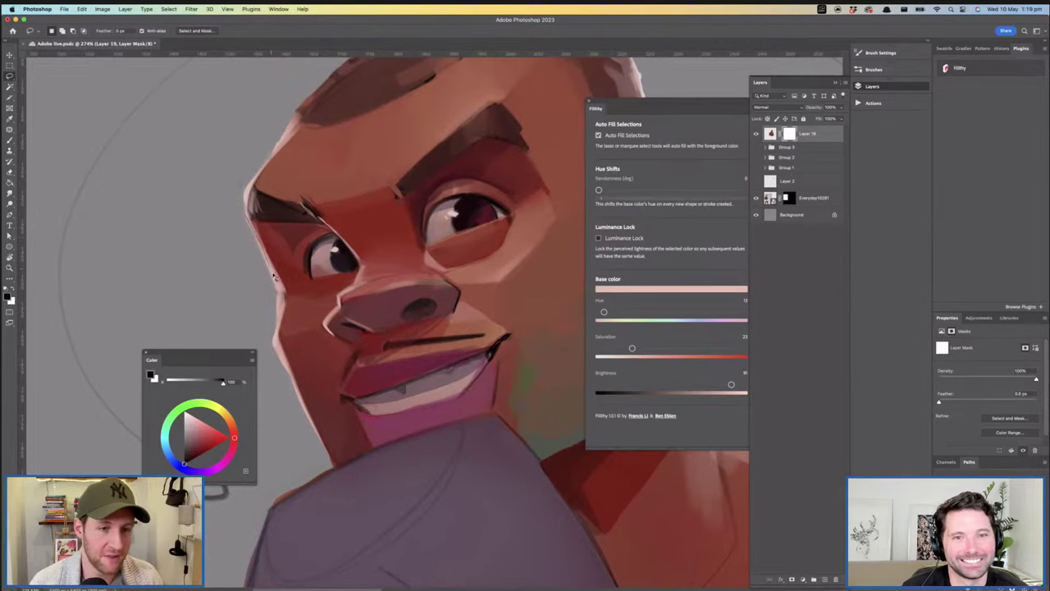
{"action": "mouse_move", "coordinate": [353, 261]}
{"action": "left_mouse_down"}
{"action": "mouse_move", "coordinate": [283, 261]}
{"action": "mouse_move", "coordinate": [330, 269]}
{"action": "left_mouse_up"}
{"action": "key", "text": "l"}
{"action": "mouse_move", "coordinate": [259, 215]}
{"action": "left_mouse_down"}
{"action": "mouse_move", "coordinate": [290, 100]}
{"action": "mouse_move", "coordinate": [233, 202]}
{"action": "left_mouse_up"}
{"action": "key", "text": "z"}
{"action": "mouse_move", "coordinate": [367, 237]}
{"action": "left_mouse_down"}
{"action": "mouse_move", "coordinate": [334, 254]}
{"action": "mouse_move", "coordinate": [350, 274]}
{"action": "left_mouse_up"}
{"action": "left_click_drag", "start_coordinate": [312, 306], "coordinate": [287, 315]}
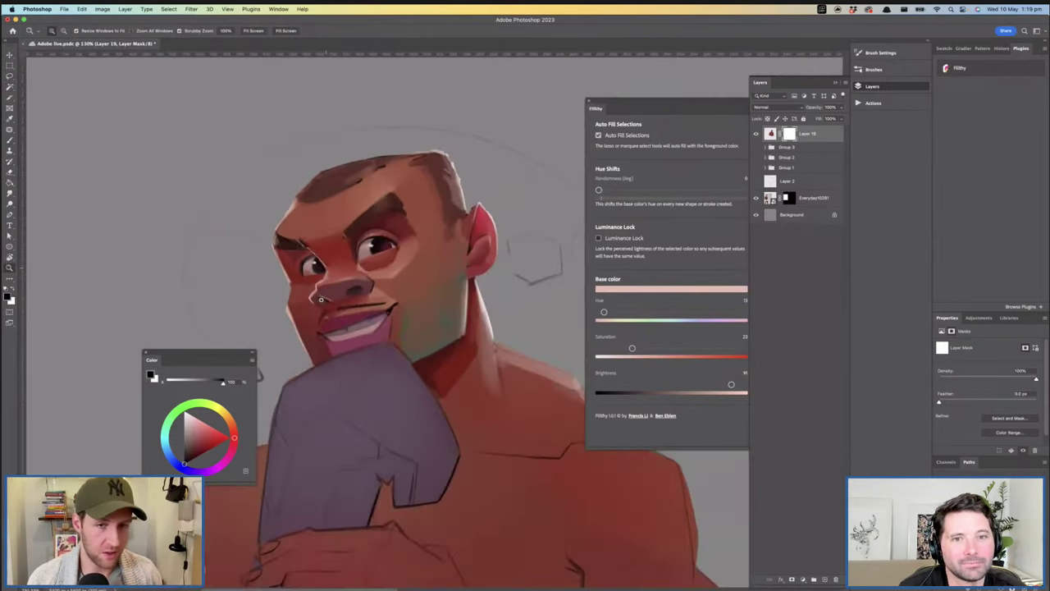
Trim the front corner of the hairline above the forehead on the layer mask with lasso fills
{"action": "left_click_drag", "start_coordinate": [341, 252], "coordinate": [410, 275]}
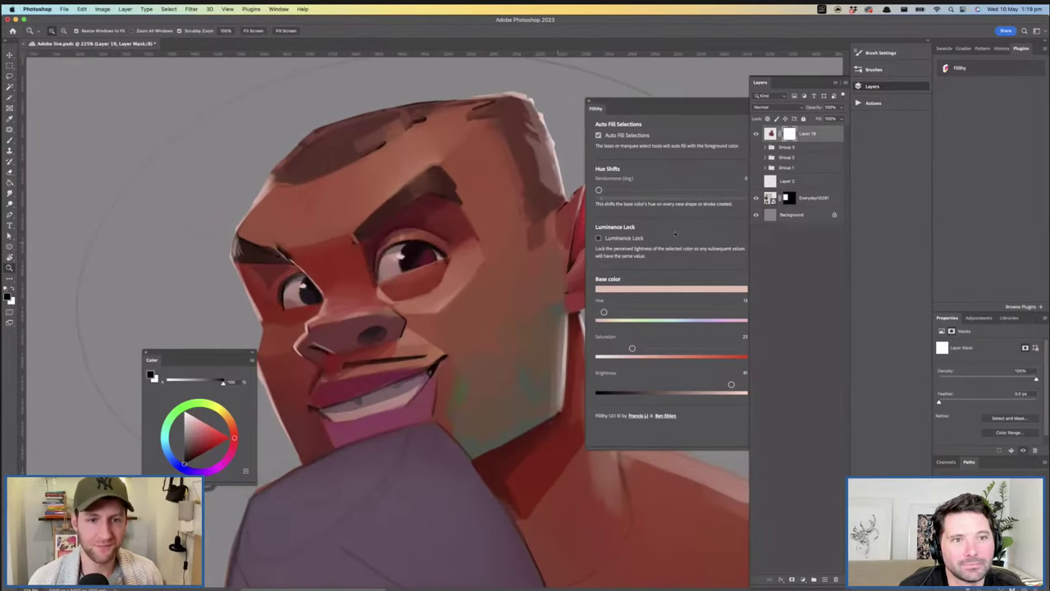
{"action": "left_click_drag", "start_coordinate": [488, 307], "coordinate": [392, 250]}
{"action": "key", "text": "l"}
{"action": "left_click_drag", "start_coordinate": [341, 174], "coordinate": [273, 256]}
{"action": "key", "text": "z"}
{"action": "mouse_move", "coordinate": [366, 215]}
{"action": "left_mouse_down"}
{"action": "mouse_move", "coordinate": [353, 211]}
{"action": "mouse_move", "coordinate": [351, 234]}
{"action": "mouse_move", "coordinate": [394, 236]}
{"action": "left_mouse_up"}
{"action": "key", "text": "l"}
{"action": "left_click_drag", "start_coordinate": [318, 151], "coordinate": [277, 291]}
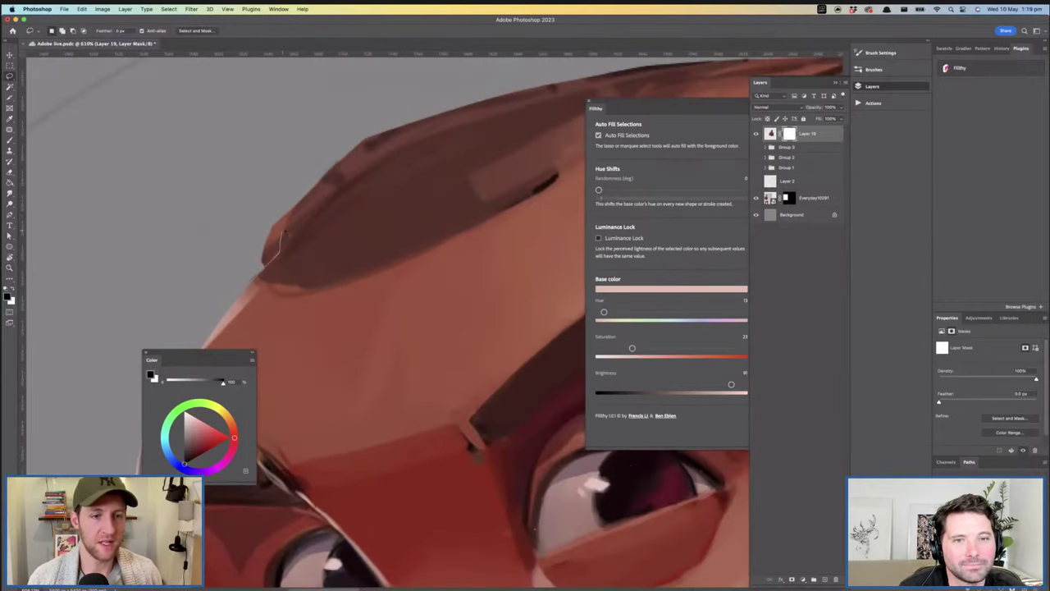
{"action": "mouse_move", "coordinate": [284, 233]}
{"action": "left_mouse_down"}
{"action": "mouse_move", "coordinate": [338, 222]}
{"action": "mouse_move", "coordinate": [286, 258]}
{"action": "left_mouse_up"}
Move the Filthy plugin window aside and clean the front hair contour on the mask with lasso fills
{"action": "key", "text": "z"}
{"action": "mouse_move", "coordinate": [375, 238]}
{"action": "left_mouse_down"}
{"action": "mouse_move", "coordinate": [358, 237]}
{"action": "mouse_move", "coordinate": [357, 178]}
{"action": "mouse_move", "coordinate": [347, 181]}
{"action": "left_mouse_up"}
{"action": "mouse_move", "coordinate": [648, 107]}
{"action": "left_mouse_down"}
{"action": "mouse_move", "coordinate": [576, 111]}
{"action": "mouse_move", "coordinate": [629, 102]}
{"action": "left_mouse_up"}
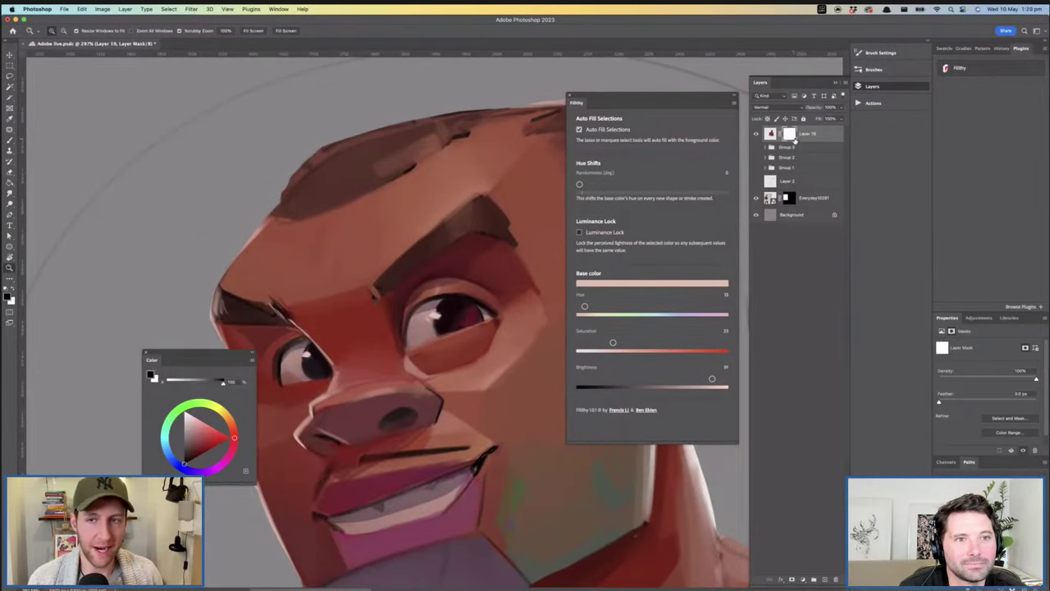
{"action": "left_click_drag", "start_coordinate": [453, 241], "coordinate": [459, 254]}
{"action": "left_click_drag", "start_coordinate": [351, 243], "coordinate": [359, 244]}
{"action": "key", "text": "l"}
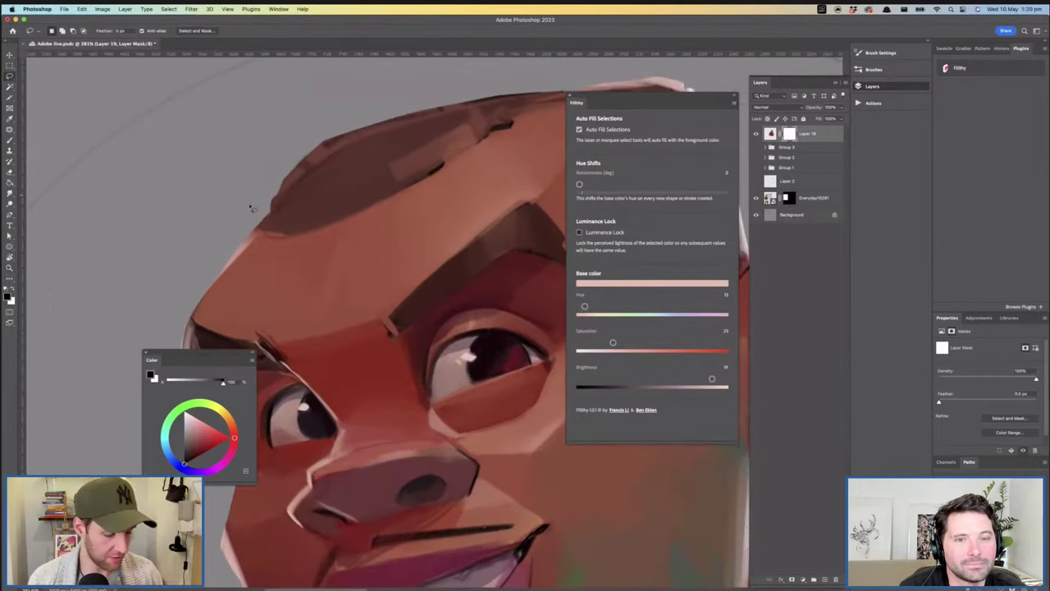
{"action": "left_click_drag", "start_coordinate": [330, 137], "coordinate": [255, 182]}
{"action": "left_click_drag", "start_coordinate": [417, 126], "coordinate": [345, 137]}
{"action": "mouse_move", "coordinate": [238, 178]}
{"action": "left_mouse_down"}
{"action": "mouse_move", "coordinate": [241, 158]}
{"action": "mouse_move", "coordinate": [183, 183]}
{"action": "left_mouse_up"}
{"action": "left_click_drag", "start_coordinate": [368, 126], "coordinate": [354, 129]}
Trim the contour across the top of the head to the crown with lasso fills on the mask
{"action": "scroll", "coordinate": [354, 129], "scroll_direction": "right", "scroll_amount": 3}
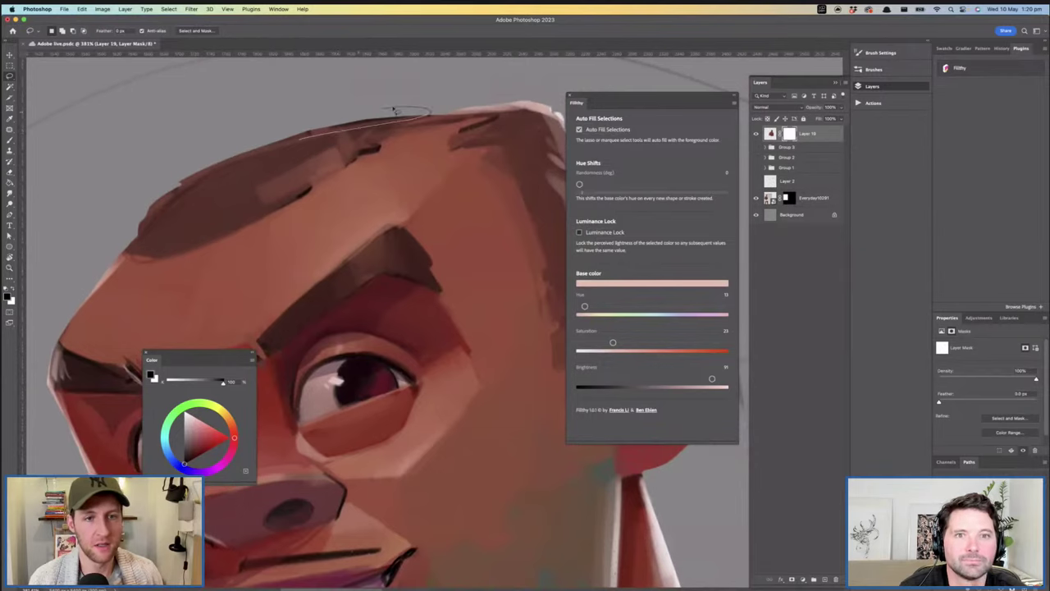
{"action": "scroll", "coordinate": [365, 121], "scroll_direction": "right", "scroll_amount": 3}
{"action": "scroll", "coordinate": [365, 121], "scroll_direction": "right", "scroll_amount": 3}
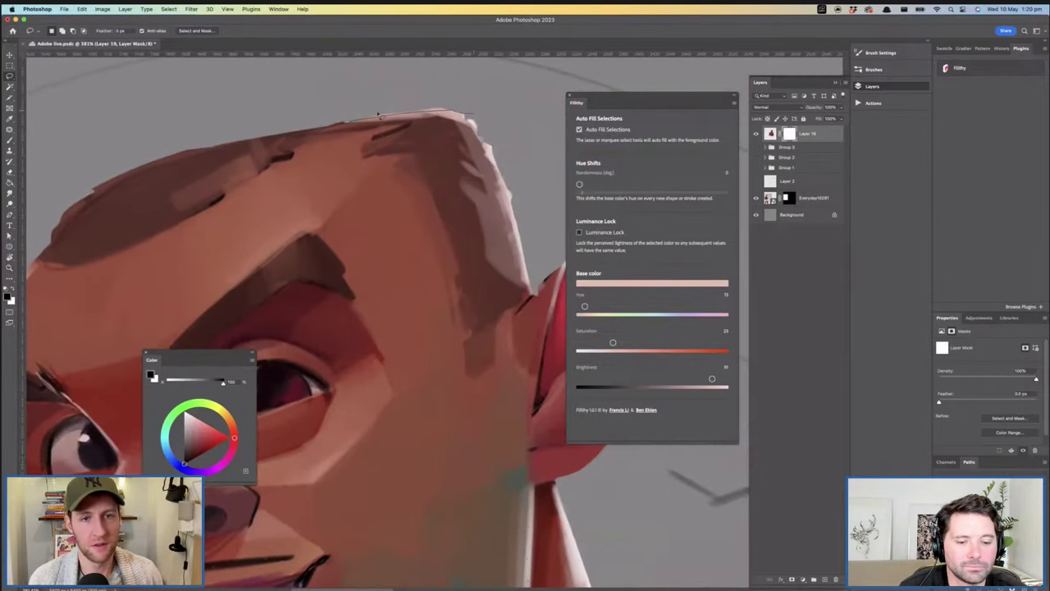
{"action": "scroll", "coordinate": [336, 122], "scroll_direction": "right", "scroll_amount": 3}
{"action": "scroll", "coordinate": [355, 114], "scroll_direction": "right", "scroll_amount": 5}
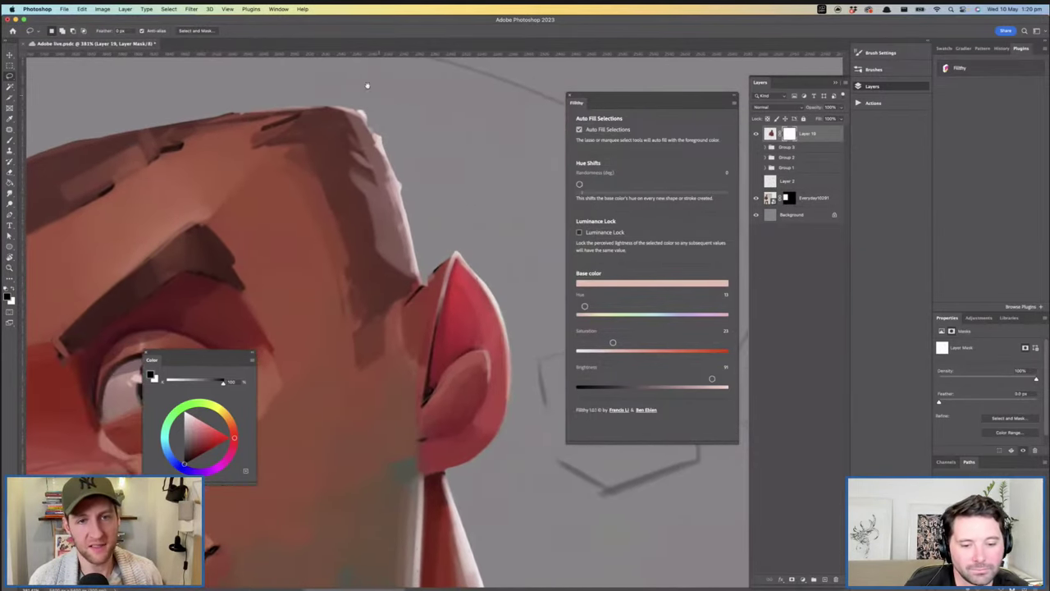
{"action": "key", "text": "super+s"}
Trim the jagged hair edge at the back of the head above the ear on the mask
{"action": "scroll", "coordinate": [381, 169], "scroll_direction": "down", "scroll_amount": 2}
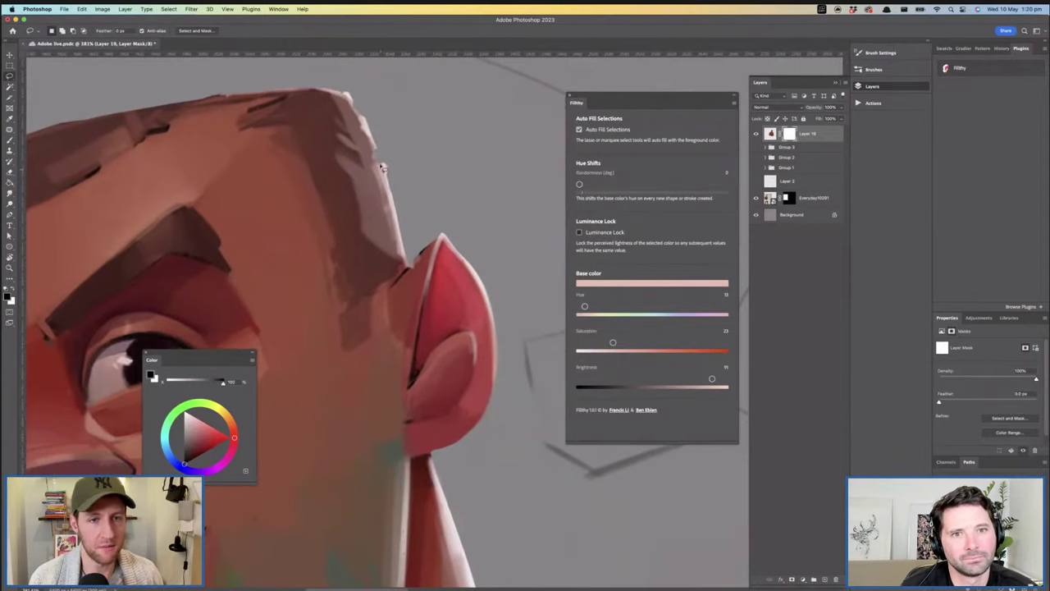
{"action": "left_click_drag", "start_coordinate": [389, 153], "coordinate": [385, 158]}
{"action": "mouse_move", "coordinate": [408, 199]}
{"action": "left_mouse_down"}
{"action": "mouse_move", "coordinate": [401, 145]}
{"action": "mouse_move", "coordinate": [384, 151]}
{"action": "left_mouse_up"}
{"action": "mouse_move", "coordinate": [418, 184]}
{"action": "left_mouse_down"}
{"action": "mouse_move", "coordinate": [328, 165]}
{"action": "mouse_move", "coordinate": [375, 154]}
{"action": "left_mouse_up"}
{"action": "key", "text": "l"}
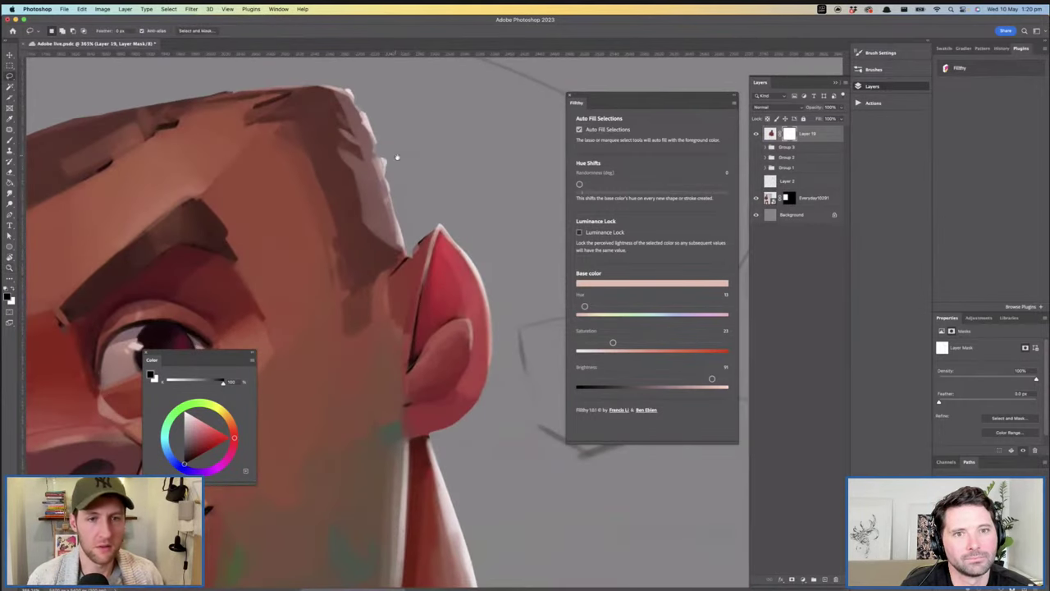
{"action": "scroll", "coordinate": [397, 156], "scroll_direction": "down", "scroll_amount": 3}
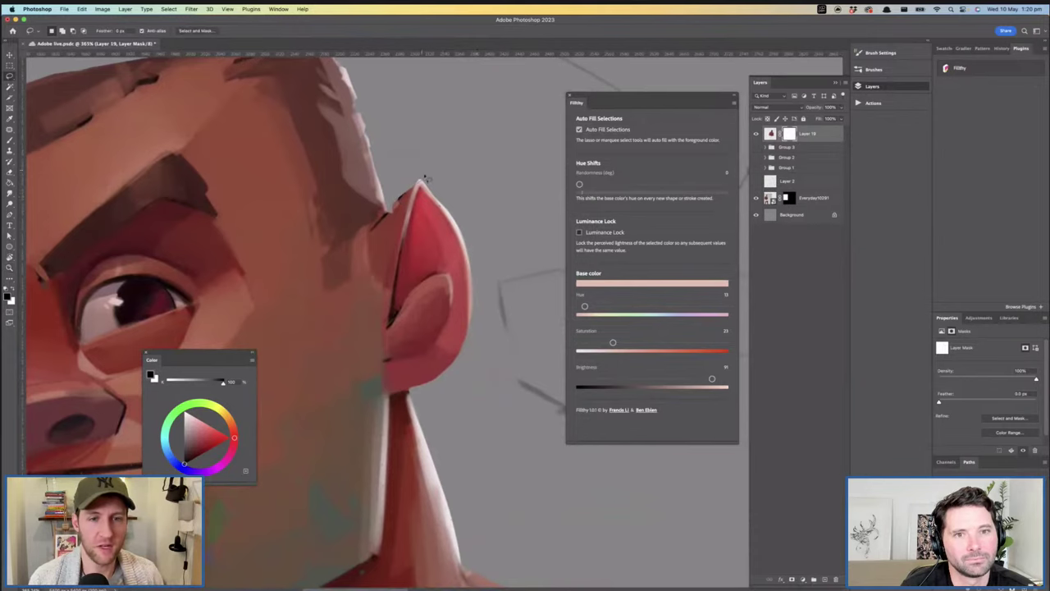
Switch from the mask back to the layer's pixels and mix a brush red with hue 4, saturation 66 and brightness 95
{"action": "key", "text": "z"}
{"action": "left_click_drag", "start_coordinate": [428, 175], "coordinate": [344, 180]}
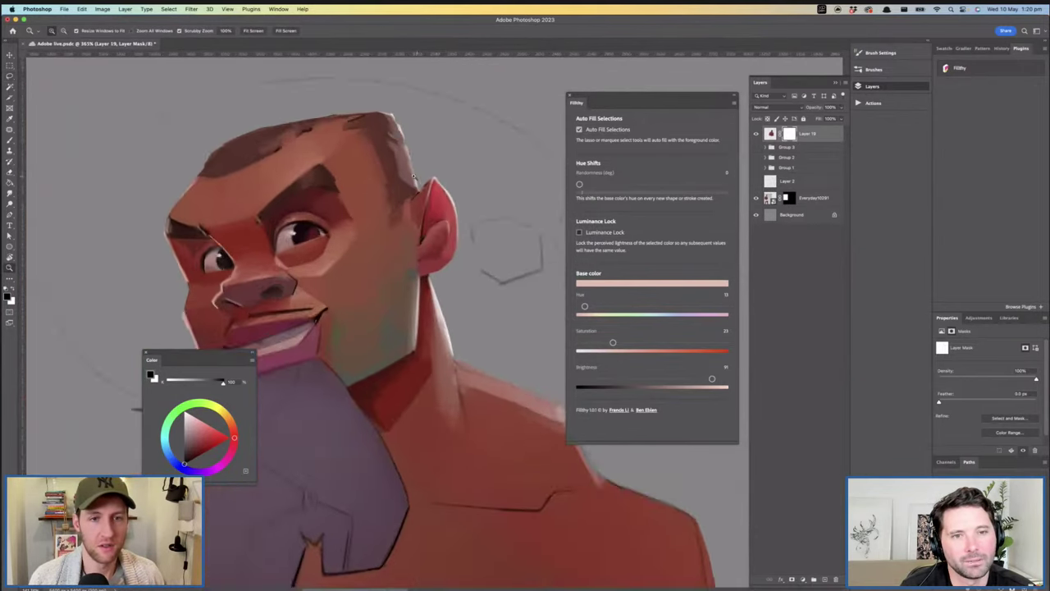
{"action": "left_click_drag", "start_coordinate": [375, 326], "coordinate": [396, 222]}
{"action": "scroll", "coordinate": [395, 221], "scroll_direction": "up", "scroll_amount": 5}
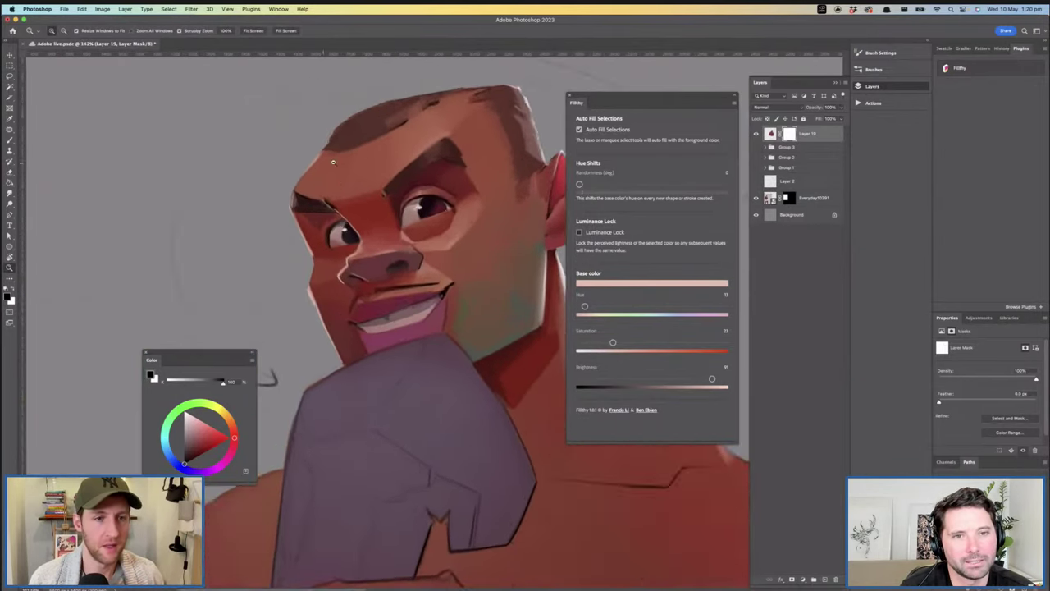
{"action": "left_click_drag", "start_coordinate": [562, 199], "coordinate": [418, 234]}
{"action": "key", "text": "b"}
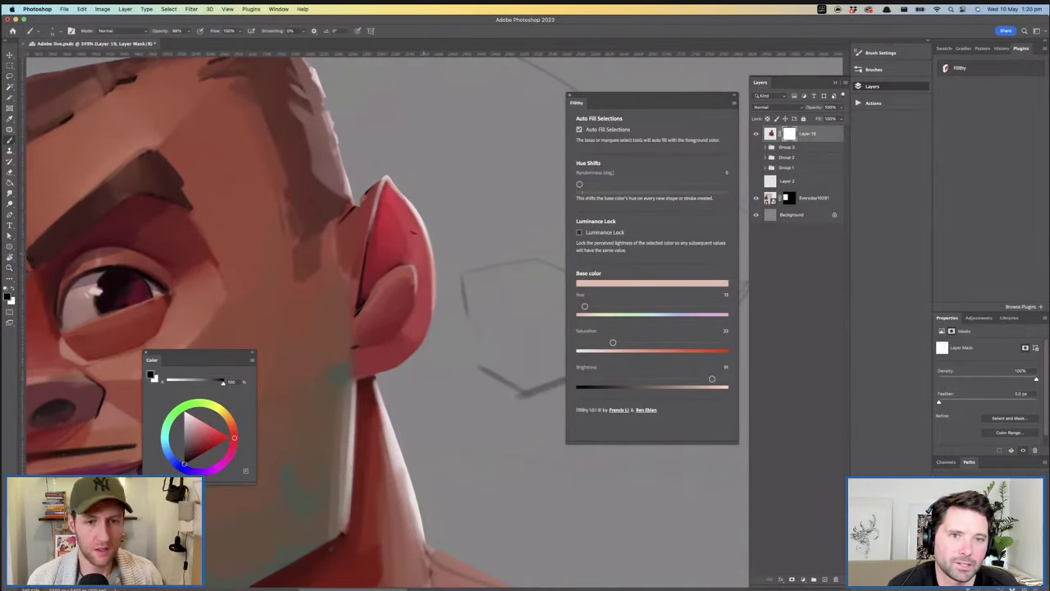
{"action": "key", "text": "x"}
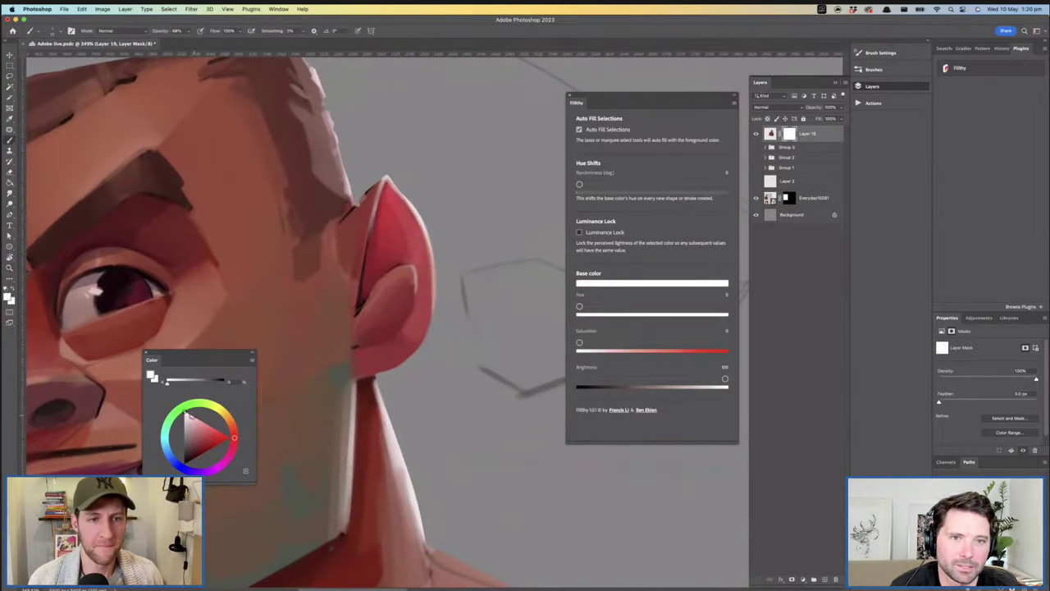
{"action": "left_click_drag", "start_coordinate": [579, 342], "coordinate": [666, 342]}
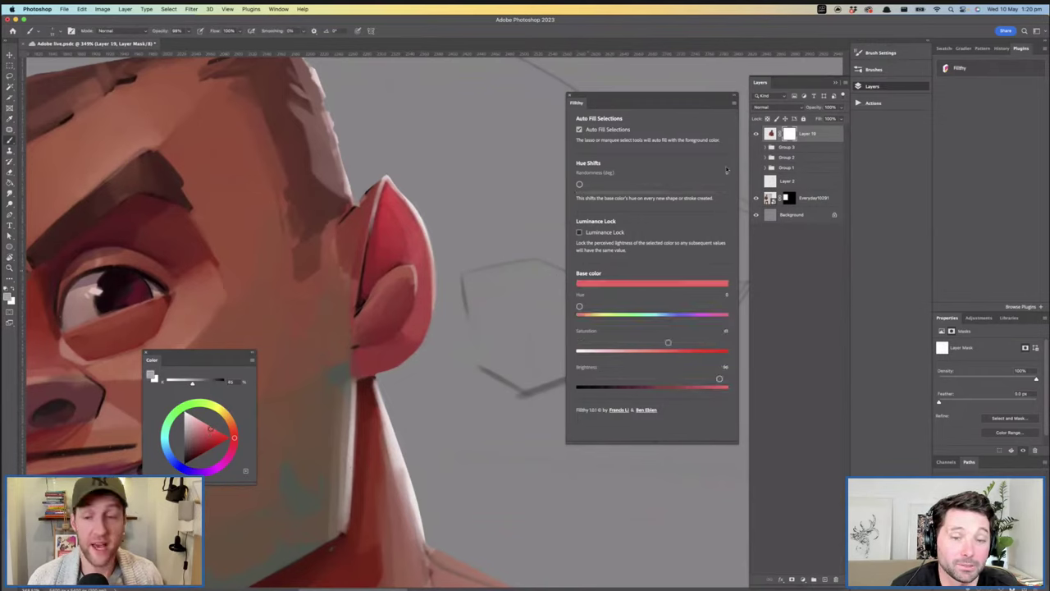
{"action": "left_click", "coordinate": [771, 132]}
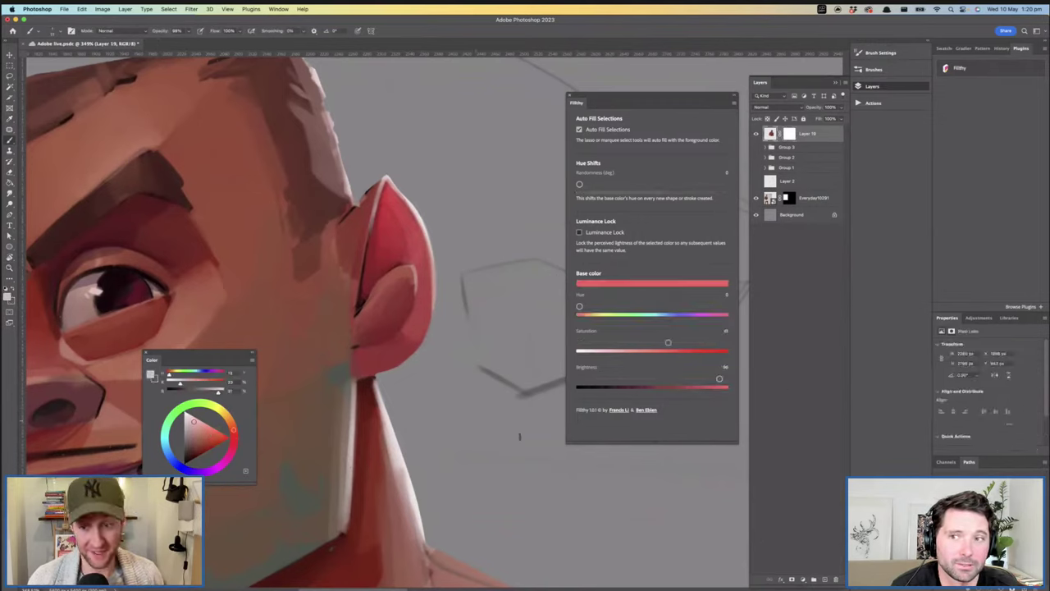
{"action": "left_click", "coordinate": [234, 436]}
{"action": "left_click_drag", "start_coordinate": [195, 422], "coordinate": [213, 430]}
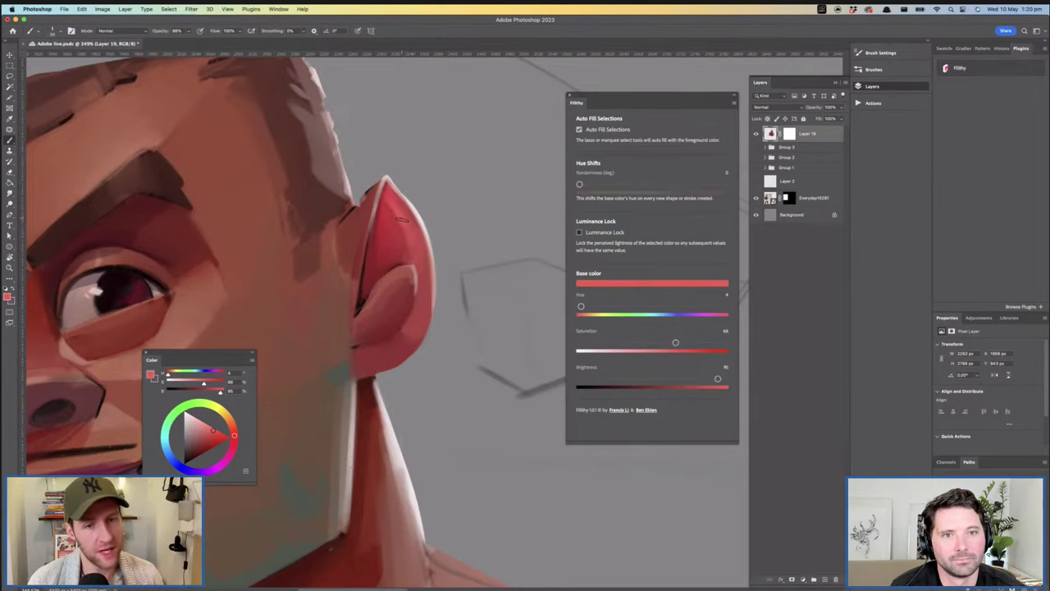
Hide and reshow the character layer to compare the painting
{"action": "key", "text": "z"}
{"action": "mouse_move", "coordinate": [482, 215]}
{"action": "left_mouse_down"}
{"action": "mouse_move", "coordinate": [368, 280]}
{"action": "mouse_move", "coordinate": [554, 186]}
{"action": "left_mouse_up"}
{"action": "left_click", "coordinate": [756, 134]}
{"action": "left_click", "coordinate": [756, 134]}
Fill the far nostril with a near-black red using the brush
{"action": "key", "text": "v"}
{"action": "mouse_move", "coordinate": [408, 266]}
{"action": "left_mouse_down"}
{"action": "mouse_move", "coordinate": [380, 276]}
{"action": "mouse_move", "coordinate": [517, 267]}
{"action": "left_mouse_up"}
{"action": "key", "text": "b"}
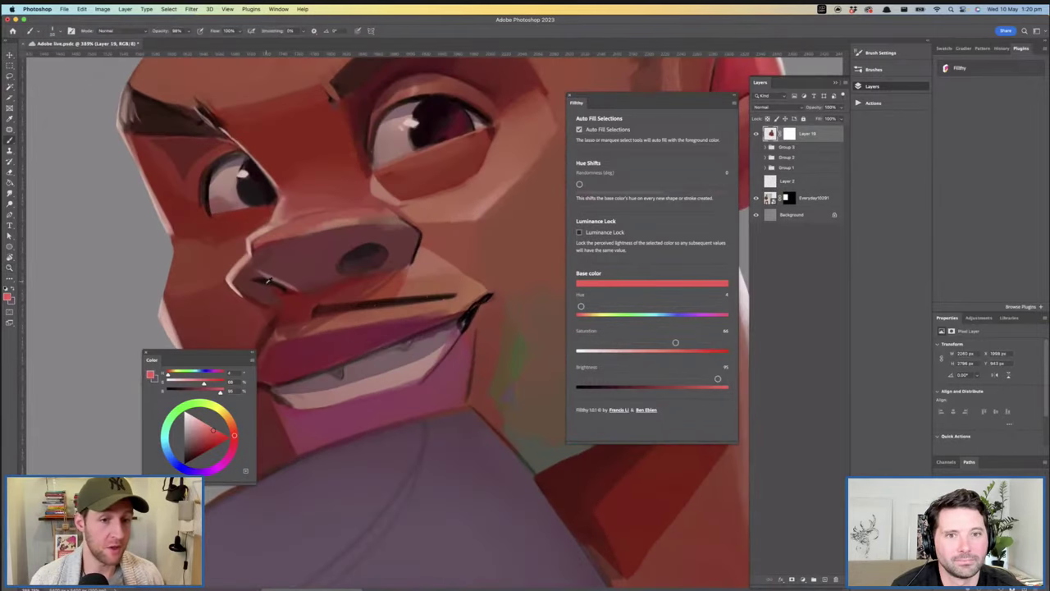
{"action": "key", "text": "d"}
{"action": "key", "text": "z"}
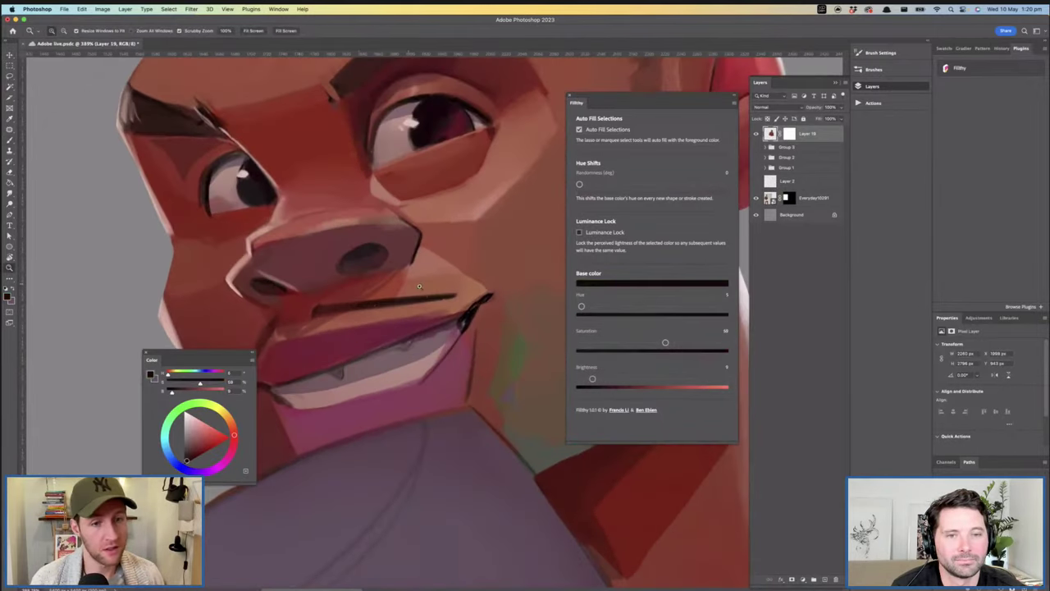
Sample the dark red of the far eye socket and paint shadow between the far brow and eye
{"action": "left_click_drag", "start_coordinate": [420, 287], "coordinate": [403, 300]}
{"action": "left_click_drag", "start_coordinate": [365, 247], "coordinate": [419, 254]}
{"action": "key", "text": "b"}
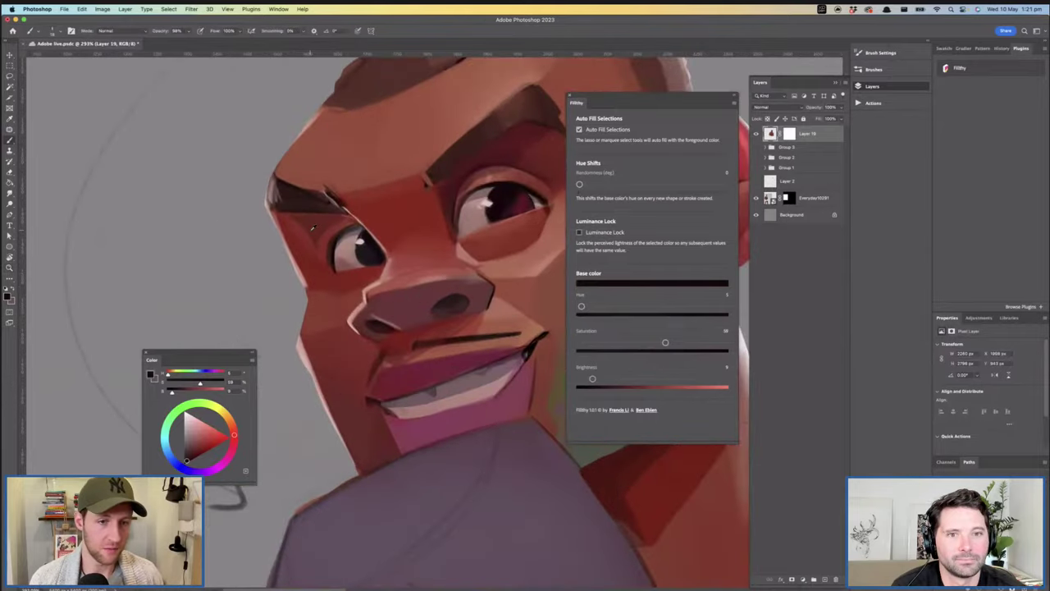
{"action": "left_click", "coordinate": [313, 229], "text": "alt"}
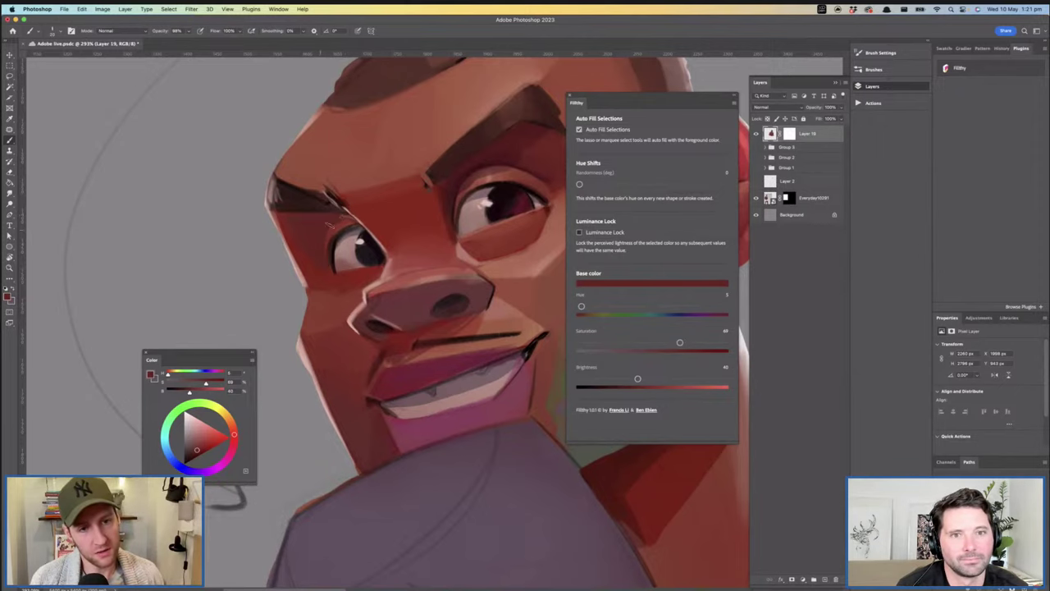
{"action": "key", "text": "z"}
{"action": "mouse_move", "coordinate": [407, 270]}
{"action": "left_mouse_down"}
{"action": "mouse_move", "coordinate": [389, 263]}
{"action": "mouse_move", "coordinate": [448, 254]}
{"action": "mouse_move", "coordinate": [507, 199]}
{"action": "left_mouse_up"}
Refine the upper lid and socket of the far eye with sampled skin tones
{"action": "left_click", "coordinate": [500, 232], "text": "alt"}
{"action": "left_click", "coordinate": [355, 287], "text": "alt"}
{"action": "mouse_move", "coordinate": [346, 283]}
{"action": "left_mouse_down"}
{"action": "mouse_move", "coordinate": [344, 296]}
{"action": "mouse_move", "coordinate": [351, 279]}
{"action": "mouse_move", "coordinate": [342, 291]}
{"action": "mouse_move", "coordinate": [353, 289]}
{"action": "left_mouse_up"}
{"action": "key", "text": "z"}
{"action": "key", "text": "b"}
{"action": "left_click", "coordinate": [339, 258], "text": "alt"}
{"action": "left_click", "coordinate": [335, 268], "text": "alt"}
Sample the dark brown of the moustache line and paint a thicker moustache along the upper lip
{"action": "key", "text": "z"}
{"action": "mouse_move", "coordinate": [335, 268]}
{"action": "left_mouse_down"}
{"action": "mouse_move", "coordinate": [420, 271]}
{"action": "mouse_move", "coordinate": [410, 294]}
{"action": "mouse_move", "coordinate": [430, 295]}
{"action": "left_mouse_up"}
{"action": "key", "text": "b"}
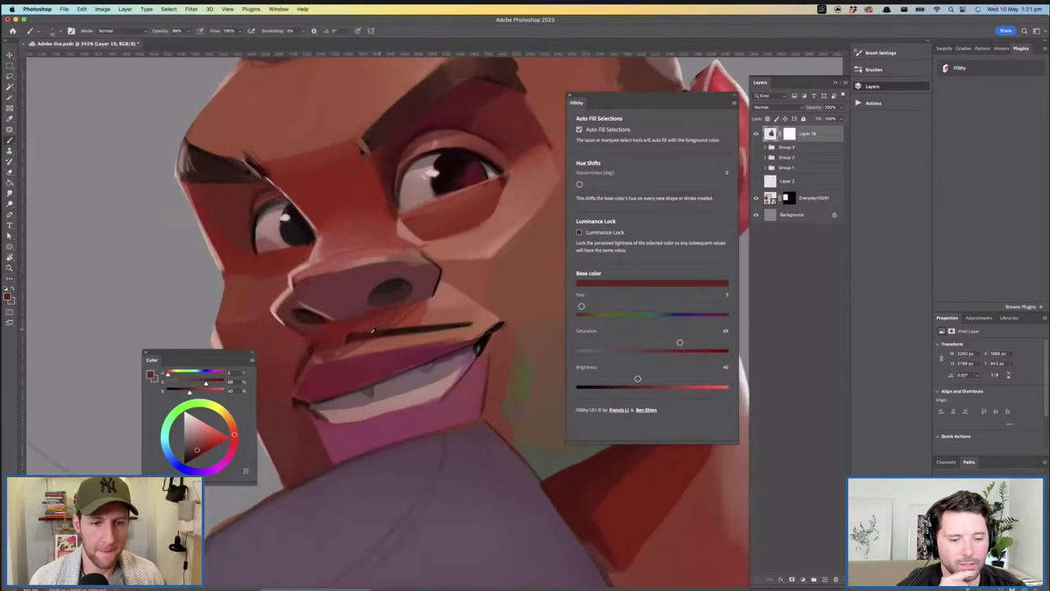
{"action": "left_click", "coordinate": [395, 328], "text": "alt"}
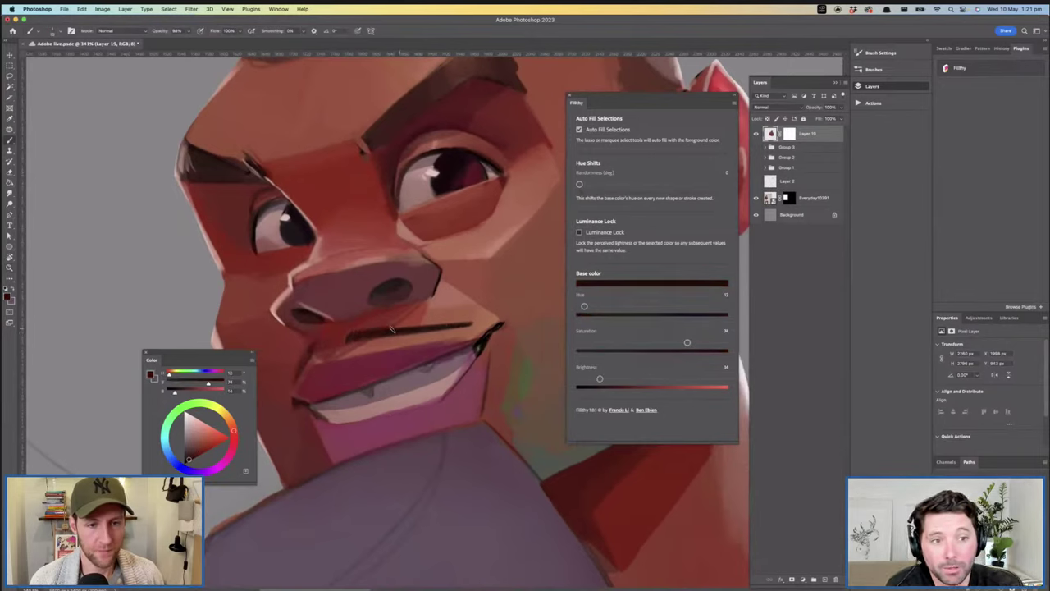
{"action": "mouse_move", "coordinate": [352, 334]}
{"action": "left_mouse_down"}
{"action": "mouse_move", "coordinate": [382, 329]}
{"action": "mouse_move", "coordinate": [372, 329]}
{"action": "left_mouse_up"}
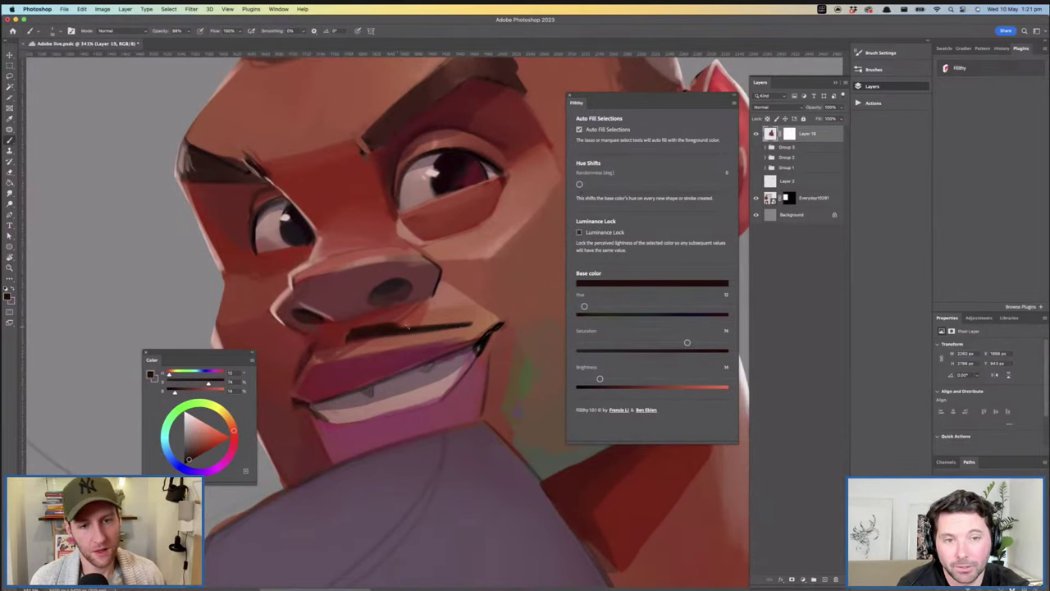
{"action": "mouse_move", "coordinate": [454, 323]}
{"action": "left_mouse_down"}
{"action": "mouse_move", "coordinate": [408, 326]}
{"action": "mouse_move", "coordinate": [469, 321]}
{"action": "mouse_move", "coordinate": [430, 341]}
{"action": "mouse_move", "coordinate": [400, 328]}
{"action": "mouse_move", "coordinate": [430, 339]}
{"action": "left_mouse_up"}
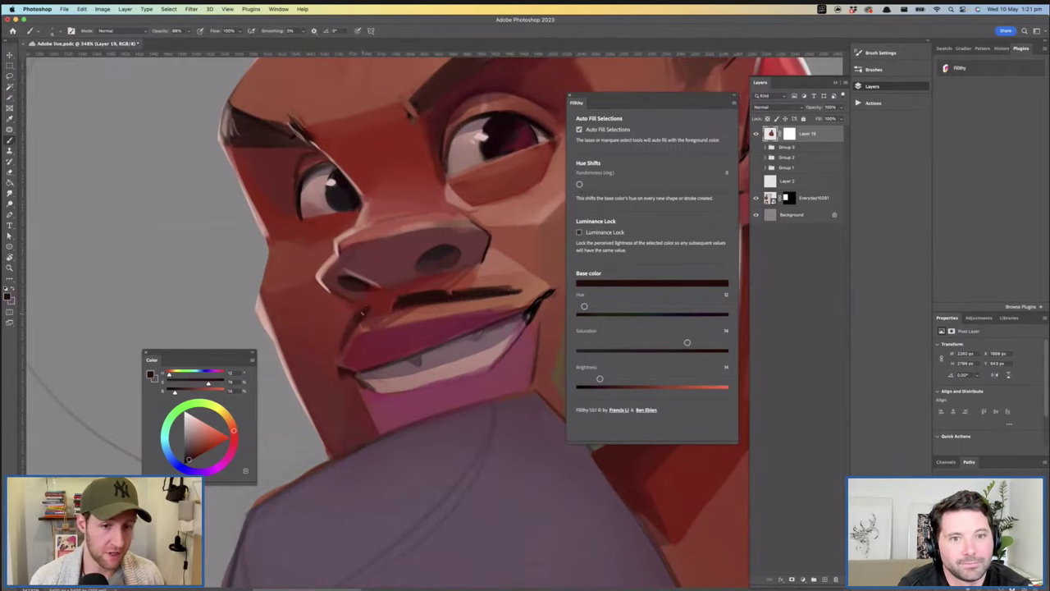
{"action": "left_click_drag", "start_coordinate": [459, 318], "coordinate": [387, 316]}
Sample the skin tones around the near eye and blend the planes of the cheekbone and outer eye socket
{"action": "mouse_move", "coordinate": [448, 296]}
{"action": "left_mouse_down"}
{"action": "mouse_move", "coordinate": [415, 304]}
{"action": "mouse_move", "coordinate": [463, 338]}
{"action": "left_mouse_up"}
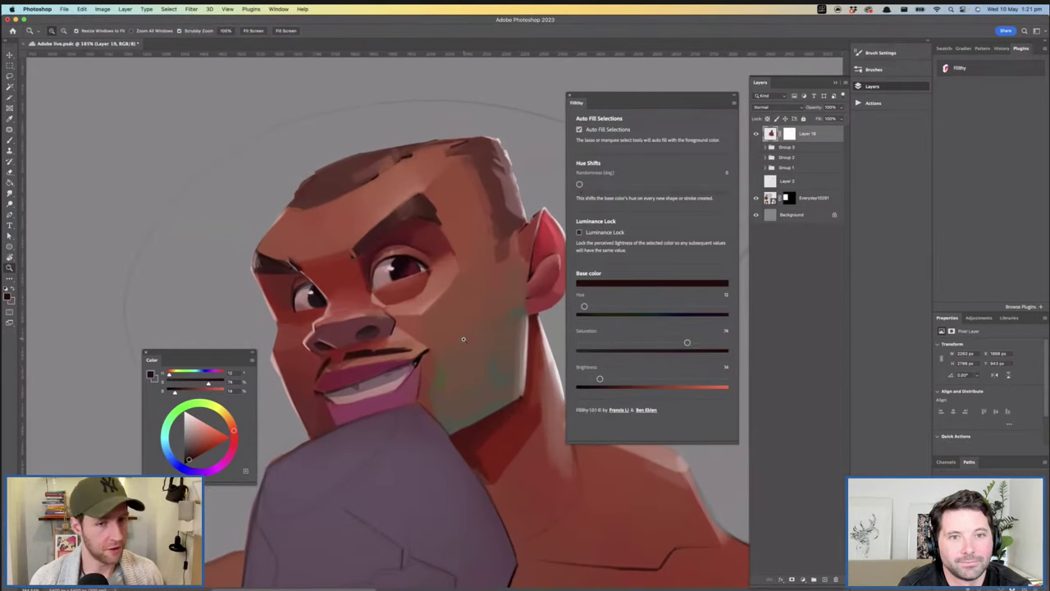
{"action": "left_click_drag", "start_coordinate": [401, 329], "coordinate": [421, 327]}
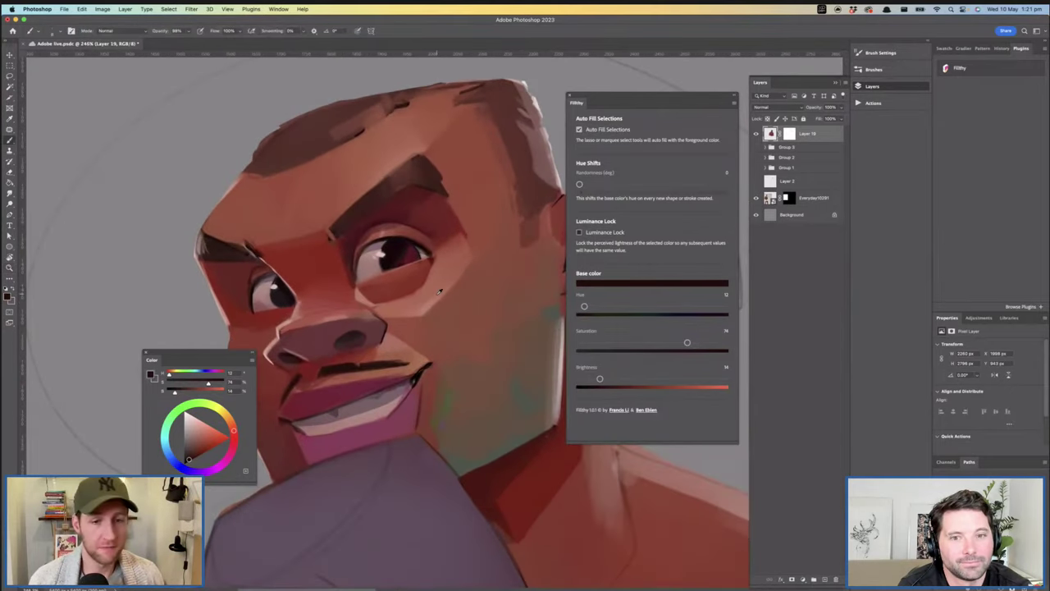
{"action": "left_click", "coordinate": [446, 287], "text": "alt"}
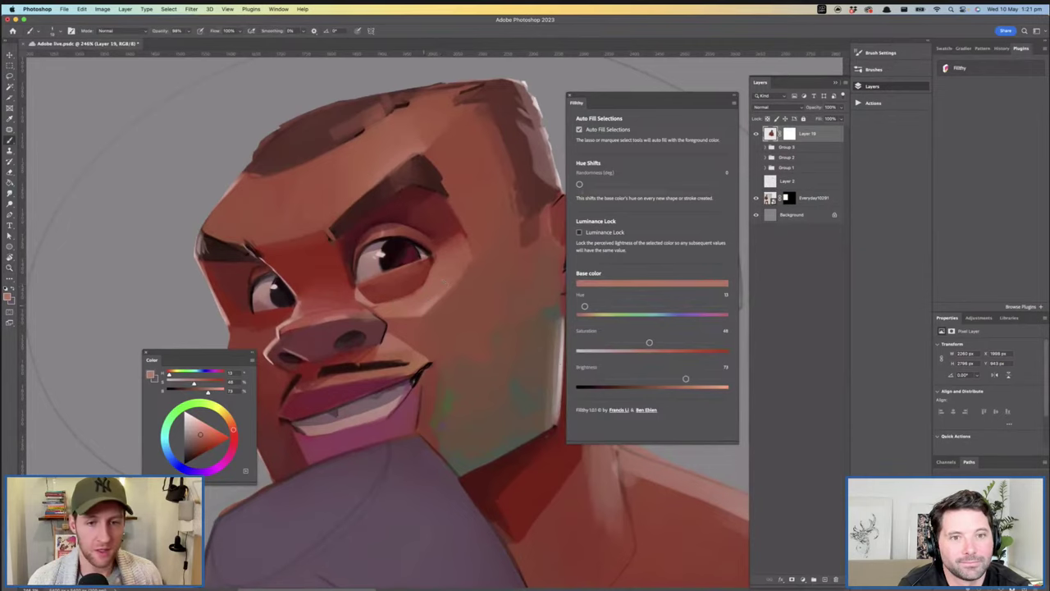
{"action": "left_click", "coordinate": [443, 280], "text": "alt"}
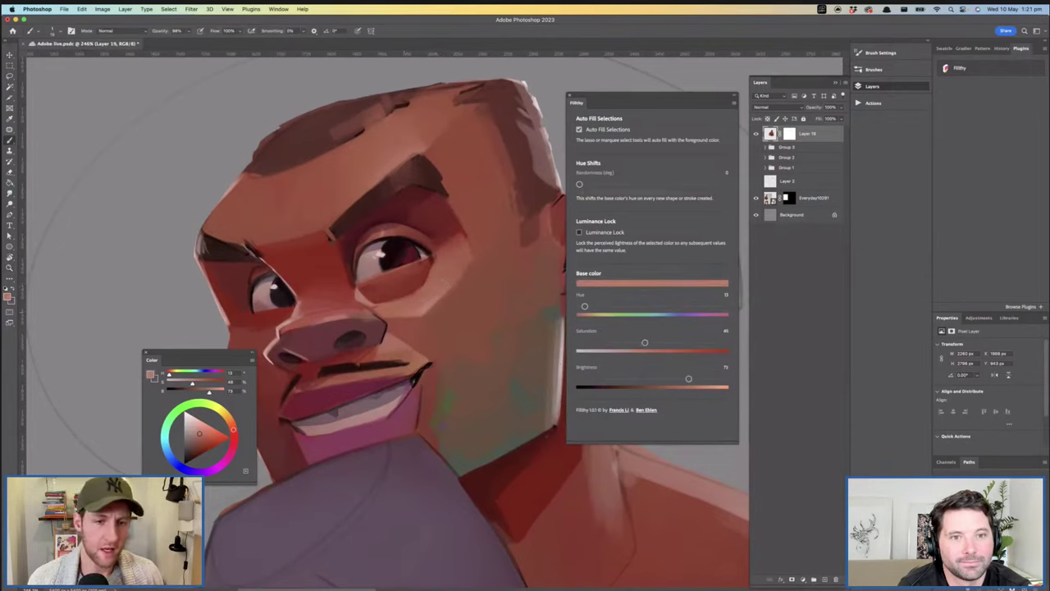
{"action": "left_click", "coordinate": [435, 266], "text": "alt"}
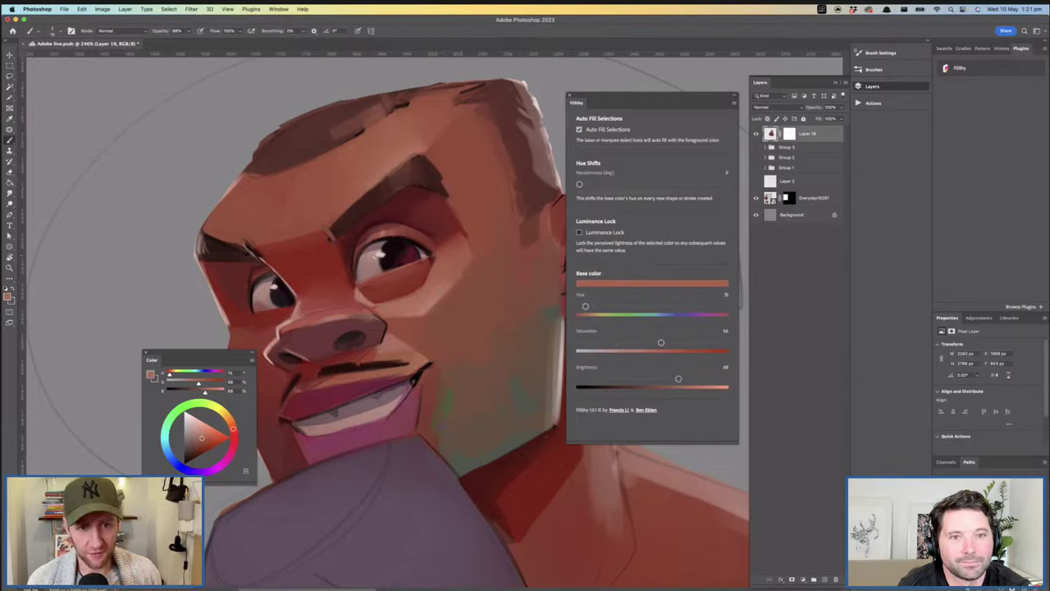
{"action": "left_click", "coordinate": [464, 240], "text": "alt"}
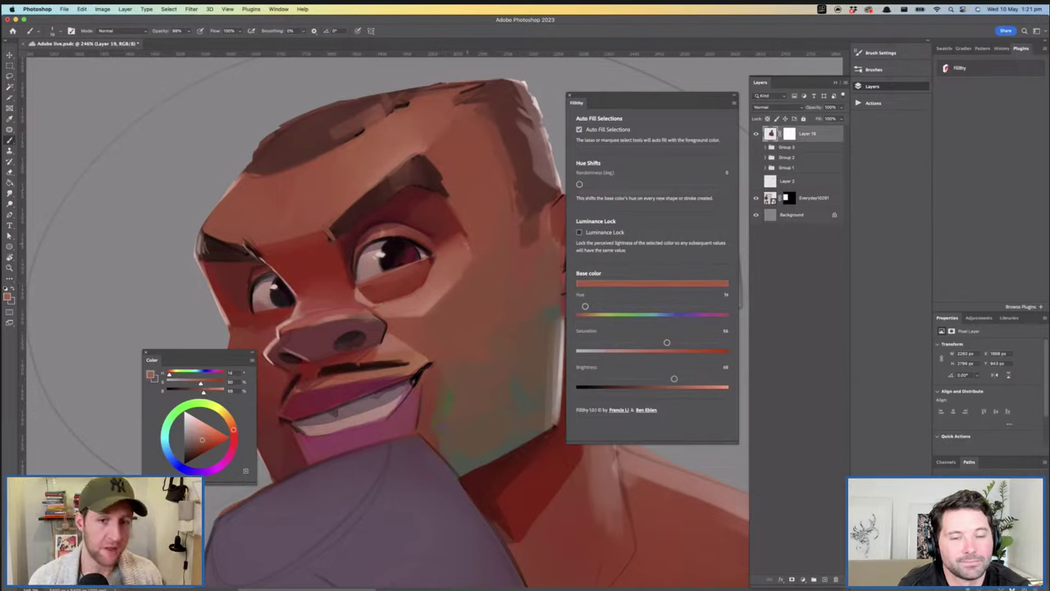
{"action": "left_click", "coordinate": [453, 229], "text": "alt"}
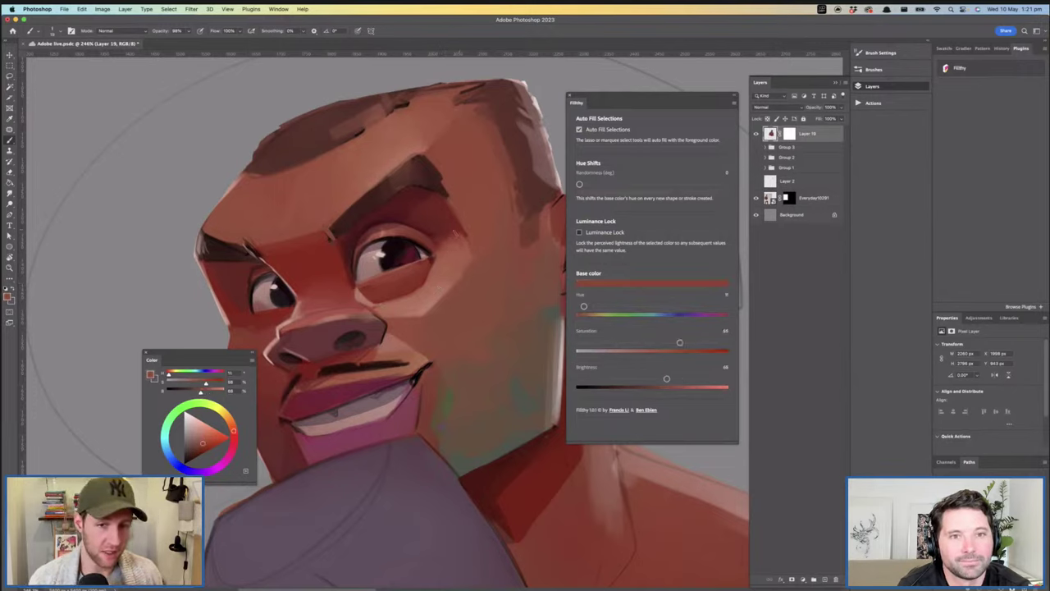
Sample the lighter orange skin tone below the near eye and touch up the far cheek
{"action": "left_click_drag", "start_coordinate": [504, 293], "coordinate": [420, 283]}
{"action": "key", "text": "b"}
{"action": "left_click", "coordinate": [493, 287], "text": "alt"}
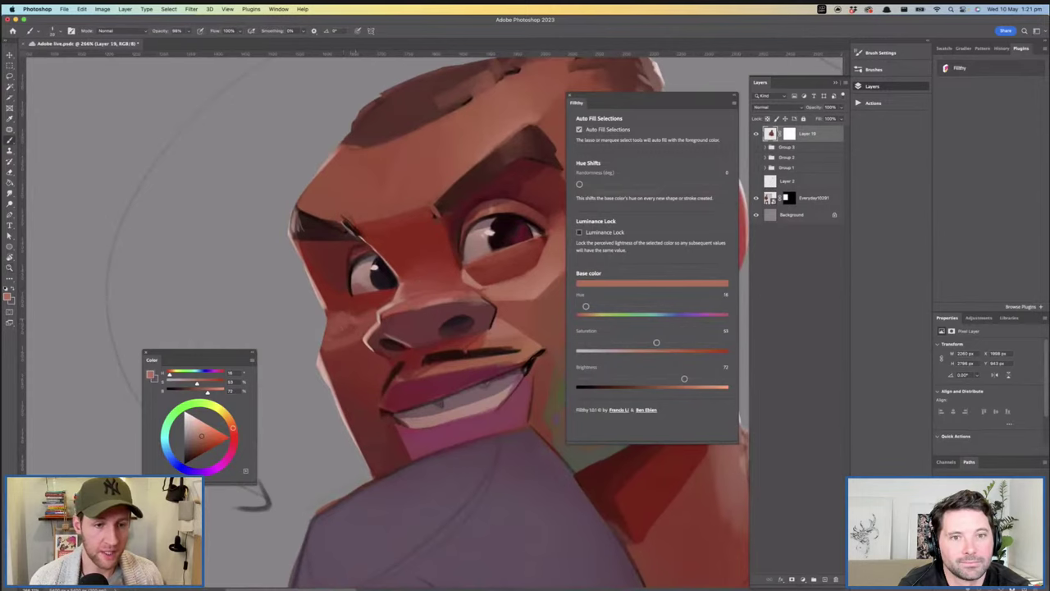
{"action": "mouse_move", "coordinate": [392, 321]}
{"action": "left_mouse_down"}
{"action": "mouse_move", "coordinate": [347, 323]}
{"action": "mouse_move", "coordinate": [383, 320]}
{"action": "left_mouse_up"}
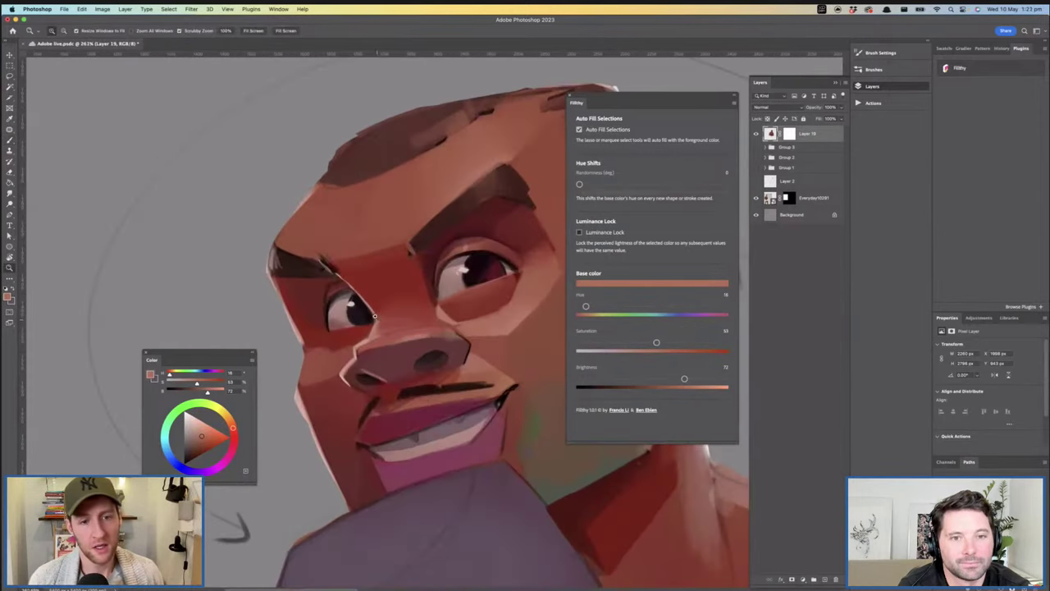
{"action": "left_click", "coordinate": [320, 340], "text": "alt"}
{"action": "key", "text": "z"}
{"action": "left_click_drag", "start_coordinate": [390, 328], "coordinate": [322, 310]}
{"action": "left_click_drag", "start_coordinate": [383, 297], "coordinate": [417, 296]}
Sample the forehead's skin tones and smooth the lit plane between the near brow and the hairline
{"action": "left_click", "coordinate": [426, 187], "text": "alt"}
{"action": "left_click", "coordinate": [426, 186], "text": "alt"}
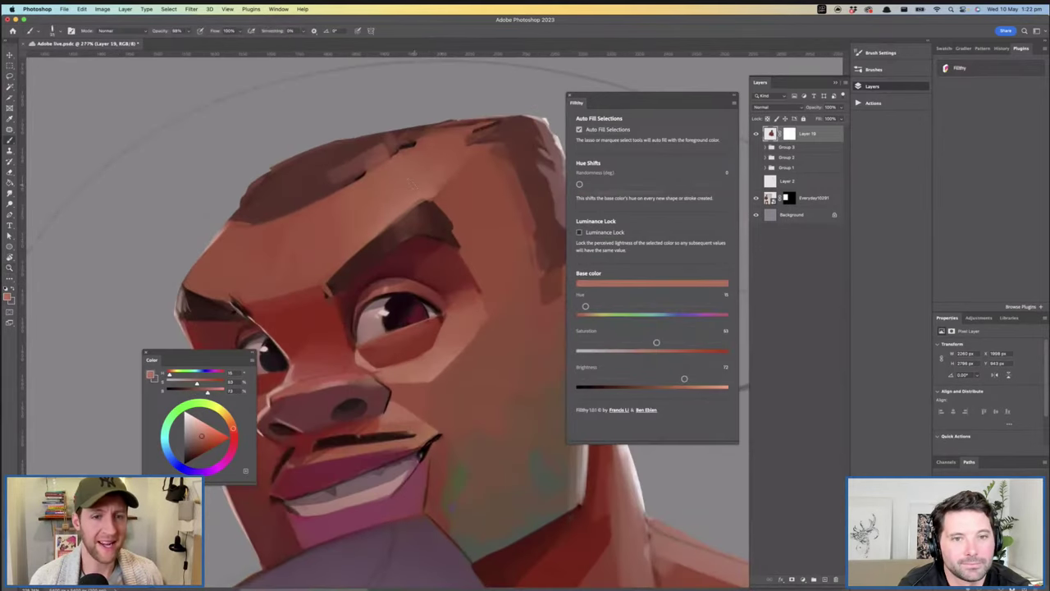
{"action": "left_click", "coordinate": [452, 149], "text": "alt"}
{"action": "left_click_drag", "start_coordinate": [447, 183], "coordinate": [397, 205]}
{"action": "left_click", "coordinate": [392, 166], "text": "alt"}
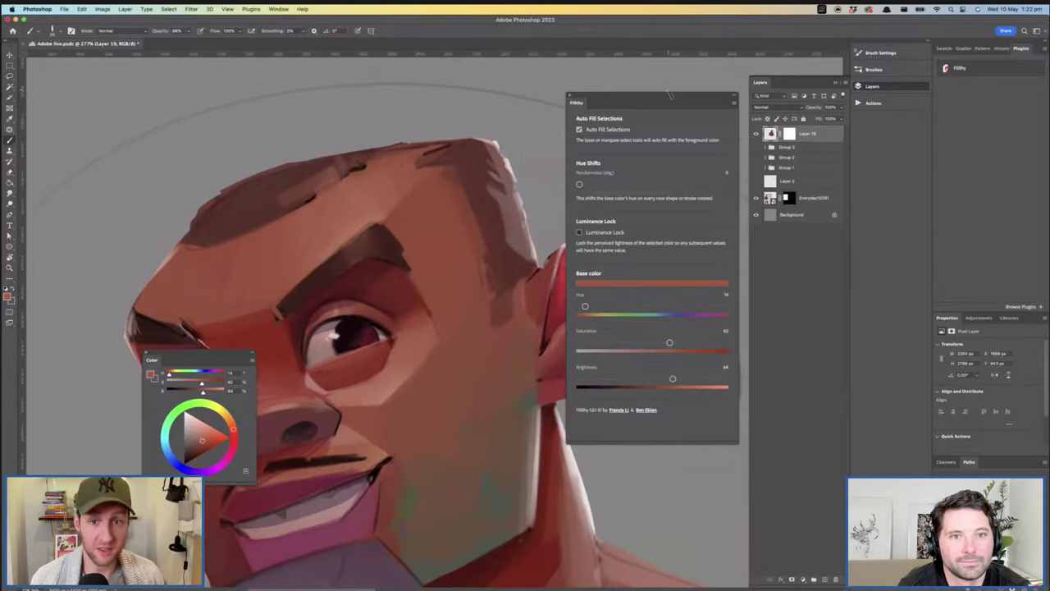
{"action": "mouse_move", "coordinate": [665, 96]}
{"action": "left_mouse_down"}
{"action": "mouse_move", "coordinate": [640, 134]}
{"action": "mouse_move", "coordinate": [660, 106]}
{"action": "left_mouse_up"}
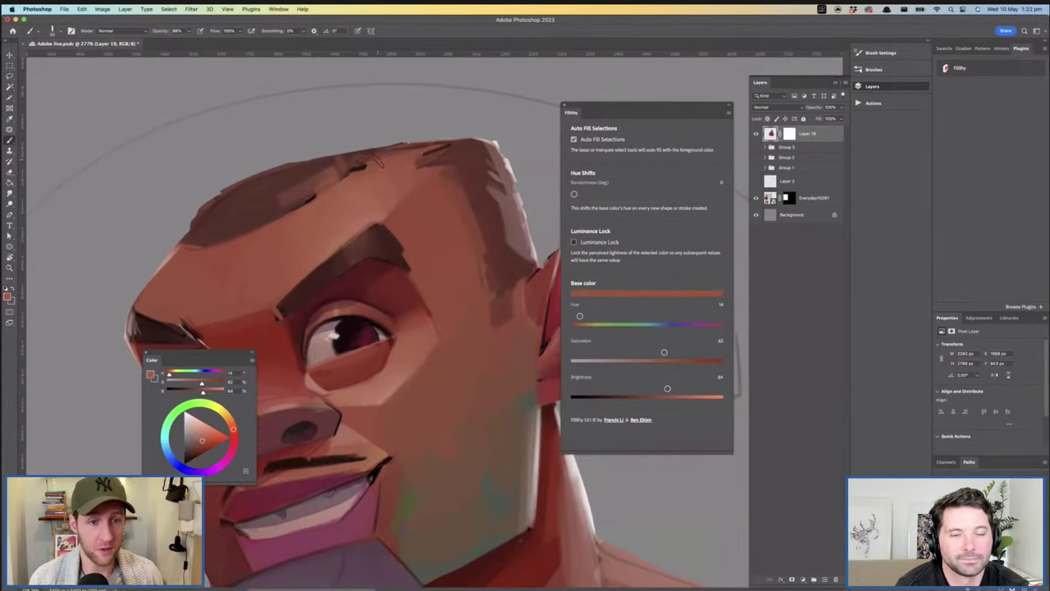
{"action": "mouse_move", "coordinate": [382, 163]}
{"action": "left_mouse_down"}
{"action": "mouse_move", "coordinate": [420, 150]}
{"action": "mouse_move", "coordinate": [446, 169]}
{"action": "mouse_move", "coordinate": [425, 175]}
{"action": "mouse_move", "coordinate": [441, 185]}
{"action": "left_mouse_up"}
{"action": "left_click_drag", "start_coordinate": [648, 111], "coordinate": [641, 108]}
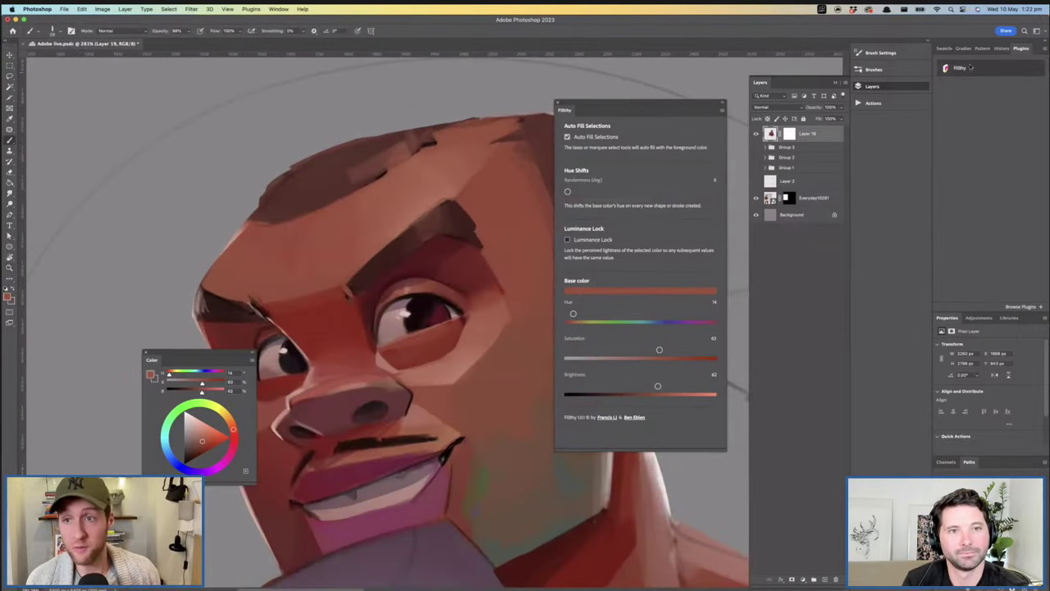
{"action": "mouse_move", "coordinate": [430, 214]}
{"action": "left_mouse_down"}
{"action": "mouse_move", "coordinate": [427, 228]}
{"action": "mouse_move", "coordinate": [417, 220]}
{"action": "mouse_move", "coordinate": [424, 227]}
{"action": "mouse_move", "coordinate": [445, 223]}
{"action": "left_mouse_up"}
{"action": "left_click_drag", "start_coordinate": [438, 182], "coordinate": [477, 192]}
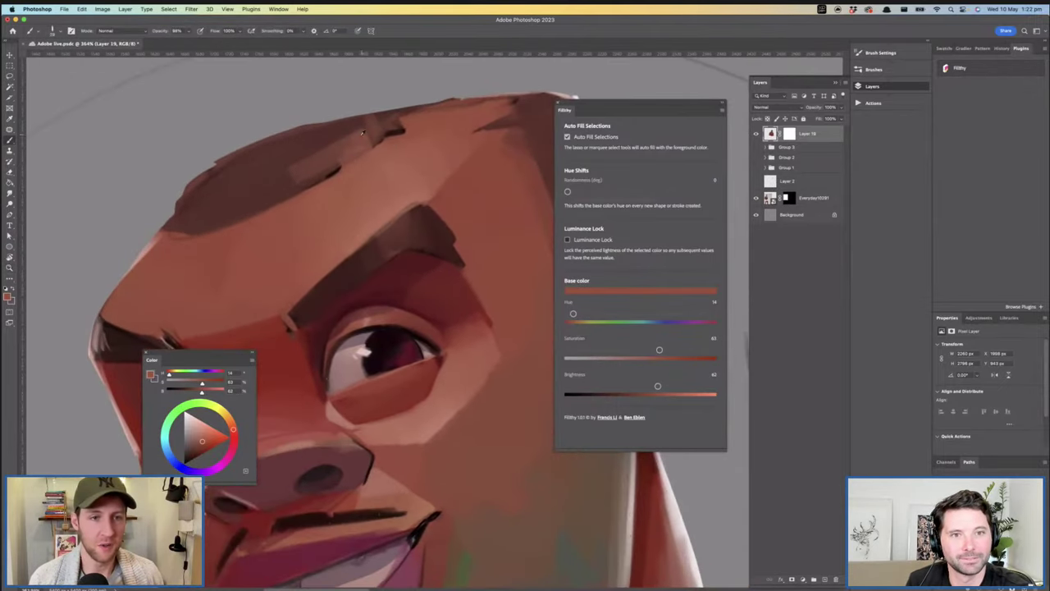
Sample the dark brown of the hair and paint over the lighter patch along the front hairline
{"action": "left_click", "coordinate": [354, 134], "text": "alt"}
{"action": "mouse_move", "coordinate": [350, 131]}
{"action": "left_mouse_down"}
{"action": "mouse_move", "coordinate": [312, 168]}
{"action": "mouse_move", "coordinate": [359, 152]}
{"action": "mouse_move", "coordinate": [342, 167]}
{"action": "mouse_move", "coordinate": [378, 131]}
{"action": "mouse_move", "coordinate": [374, 121]}
{"action": "left_mouse_up"}
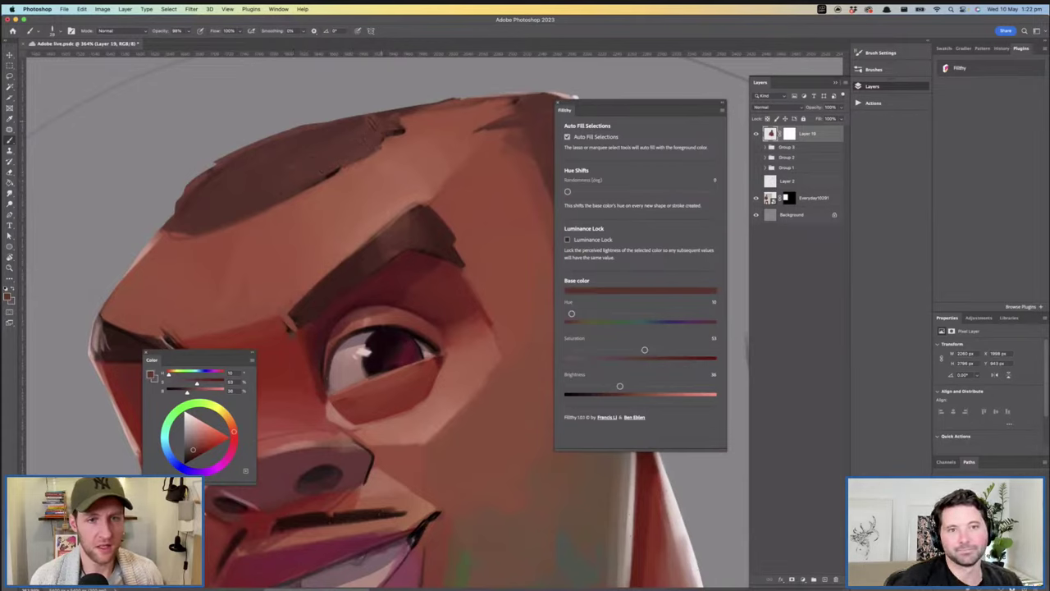
{"action": "left_click", "coordinate": [216, 182], "text": "alt"}
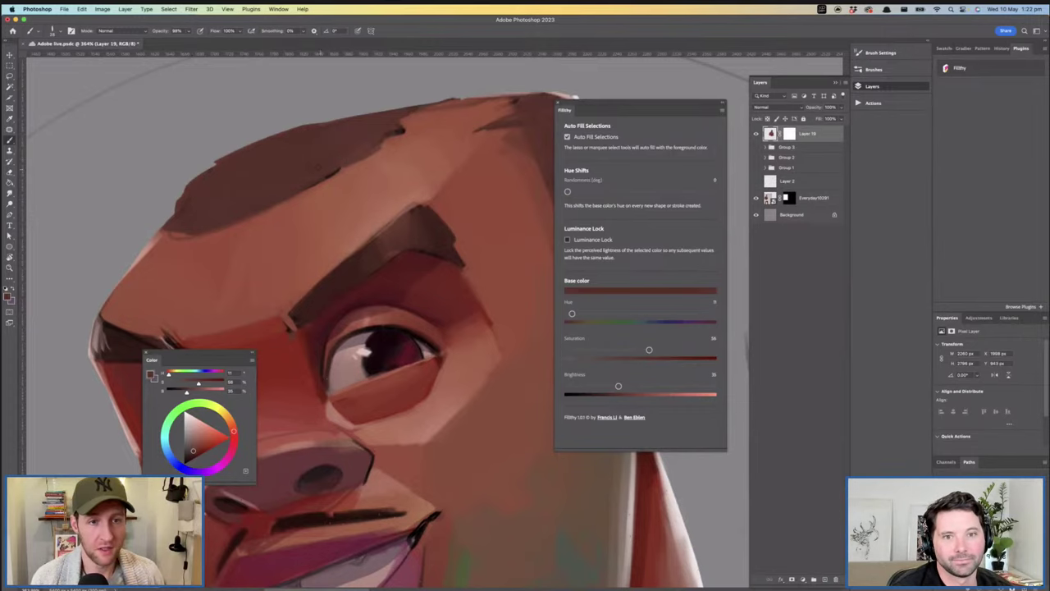
{"action": "left_click_drag", "start_coordinate": [329, 182], "coordinate": [283, 183]}
{"action": "mouse_move", "coordinate": [403, 183]}
{"action": "left_mouse_down"}
{"action": "mouse_move", "coordinate": [370, 205]}
{"action": "mouse_move", "coordinate": [389, 213]}
{"action": "mouse_move", "coordinate": [410, 188]}
{"action": "mouse_move", "coordinate": [410, 119]}
{"action": "left_mouse_up"}
Sample muted brown skin tones from the near cheek and blend them across the cheek and jaw
{"action": "left_click", "coordinate": [448, 235], "text": "alt"}
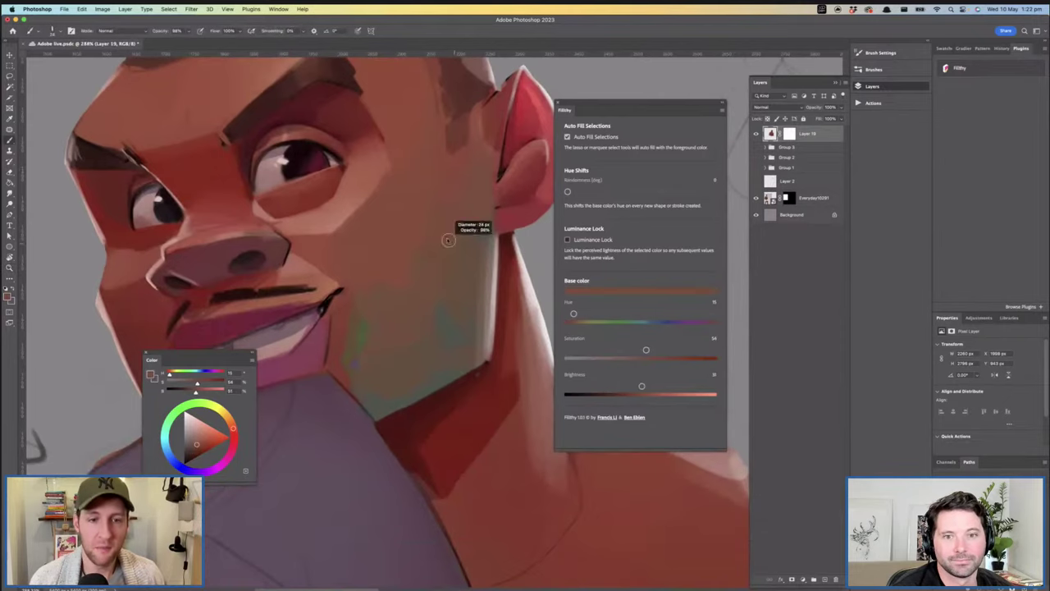
{"action": "left_click", "coordinate": [427, 304], "text": "alt"}
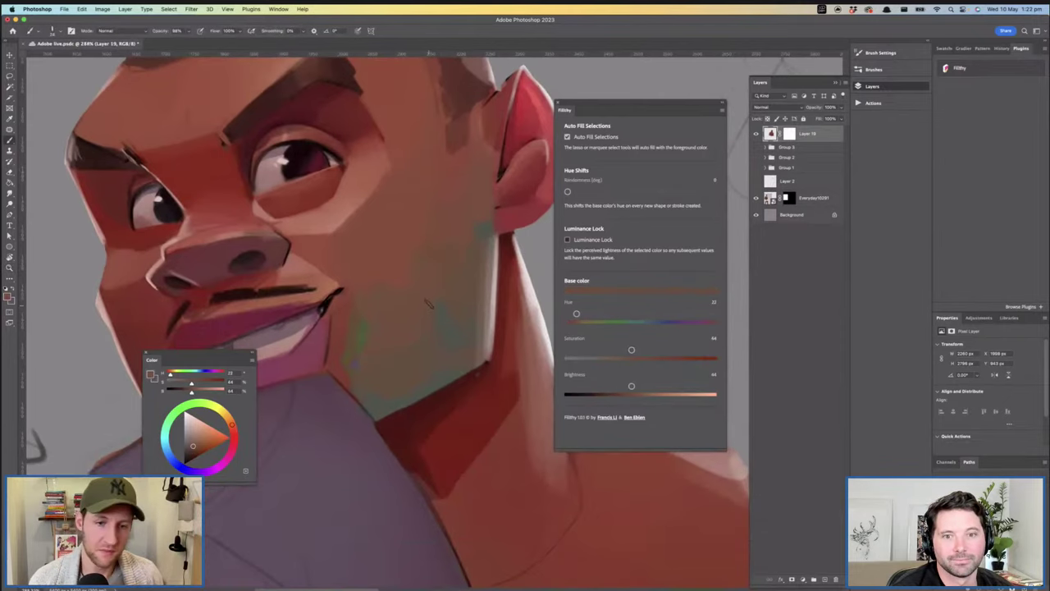
{"action": "mouse_move", "coordinate": [333, 277]}
{"action": "left_mouse_down"}
{"action": "mouse_move", "coordinate": [408, 254]}
{"action": "mouse_move", "coordinate": [395, 345]}
{"action": "mouse_move", "coordinate": [357, 320]}
{"action": "mouse_move", "coordinate": [418, 318]}
{"action": "left_mouse_up"}
Sample the dark magenta of the lips and shade the lower lip and mouth corner
{"action": "left_click", "coordinate": [354, 292], "text": "alt"}
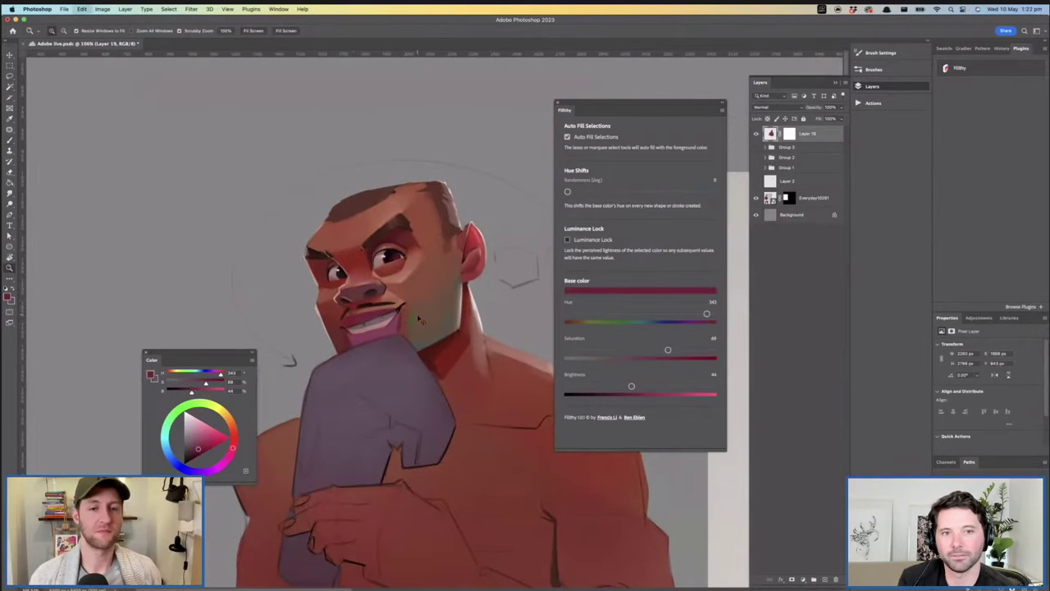
{"action": "left_click_drag", "start_coordinate": [329, 270], "coordinate": [335, 207]}
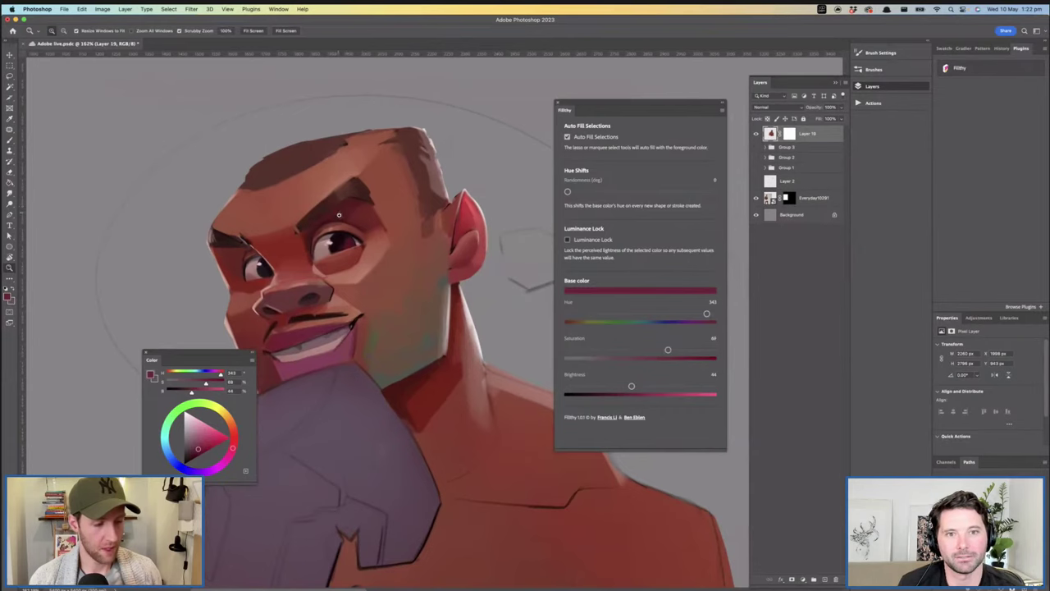
{"action": "left_click_drag", "start_coordinate": [369, 289], "coordinate": [421, 210]}
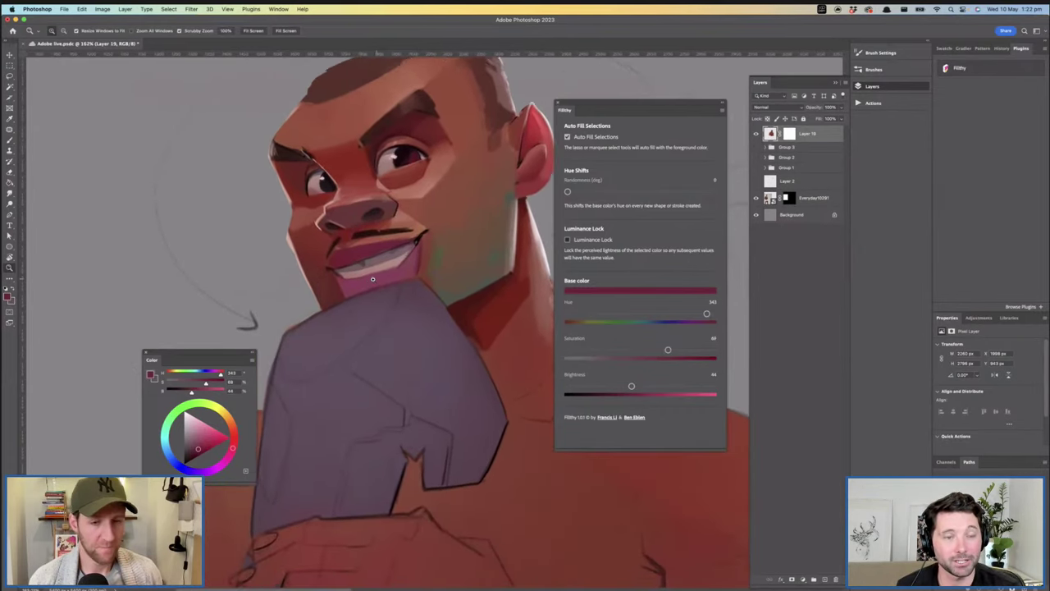
{"action": "left_click_drag", "start_coordinate": [357, 281], "coordinate": [452, 275]}
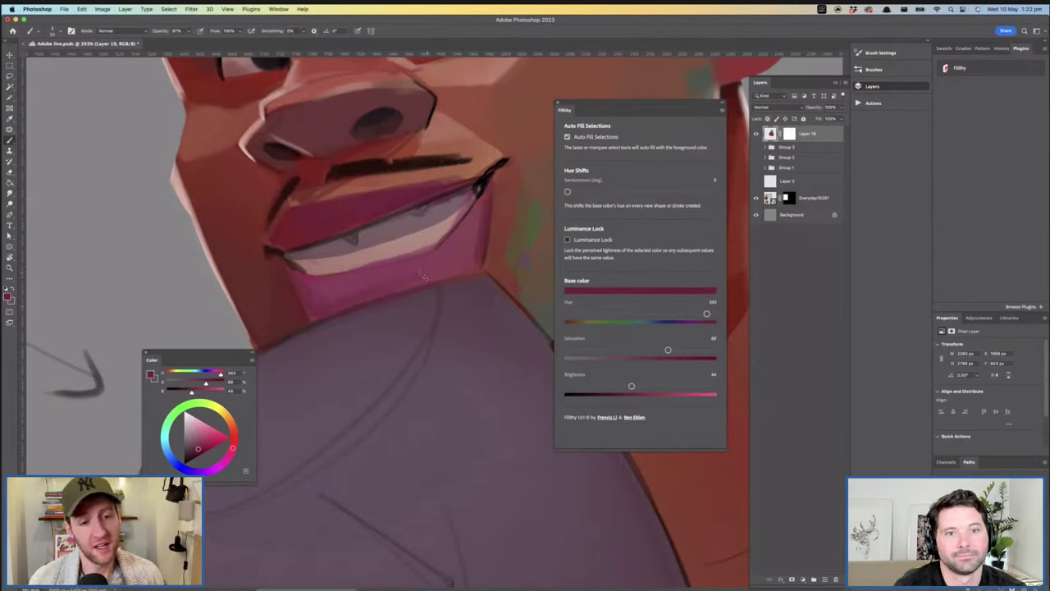
{"action": "left_click", "coordinate": [481, 242], "text": "alt"}
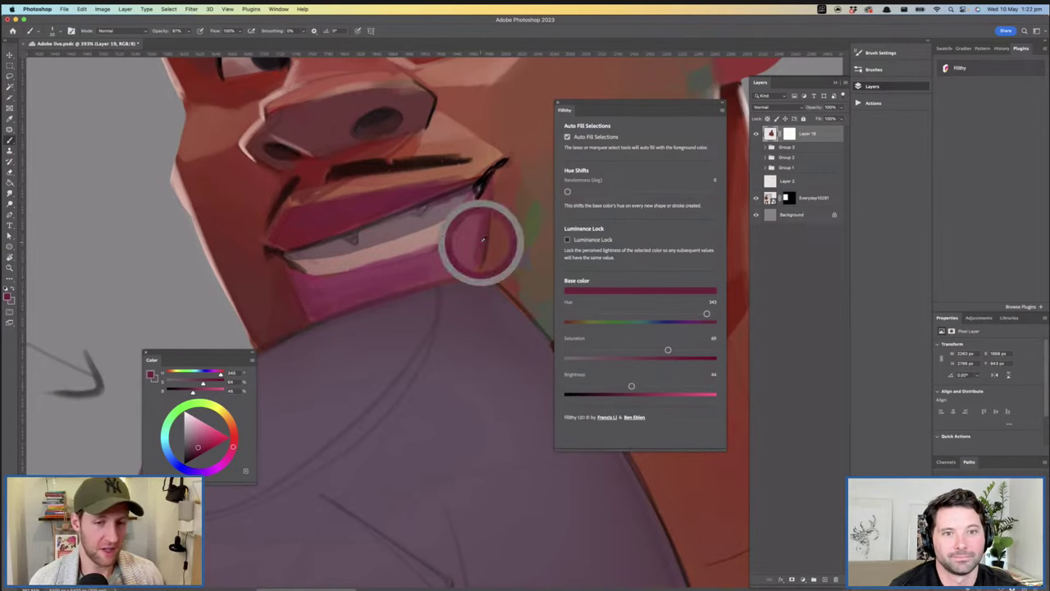
{"action": "left_click_drag", "start_coordinate": [352, 258], "coordinate": [304, 288]}
{"action": "left_click_drag", "start_coordinate": [408, 317], "coordinate": [398, 307]}
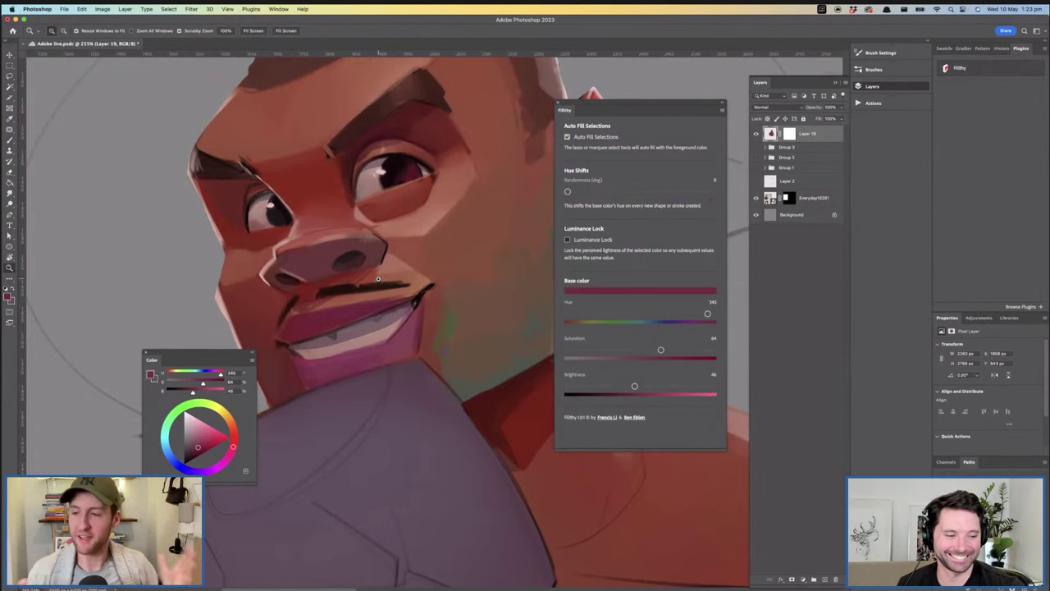
Sample the reddish-brown skin tone and blend it over the near cheek beside the mouth
{"action": "mouse_move", "coordinate": [401, 255]}
{"action": "left_mouse_down"}
{"action": "mouse_move", "coordinate": [433, 255]}
{"action": "mouse_move", "coordinate": [380, 228]}
{"action": "left_mouse_up"}
{"action": "left_click", "coordinate": [392, 230], "text": "alt"}
{"action": "left_click_drag", "start_coordinate": [459, 223], "coordinate": [377, 272]}
{"action": "left_click", "coordinate": [377, 272], "text": "alt"}
{"action": "key", "text": "z"}
{"action": "left_click_drag", "start_coordinate": [491, 289], "coordinate": [470, 301]}
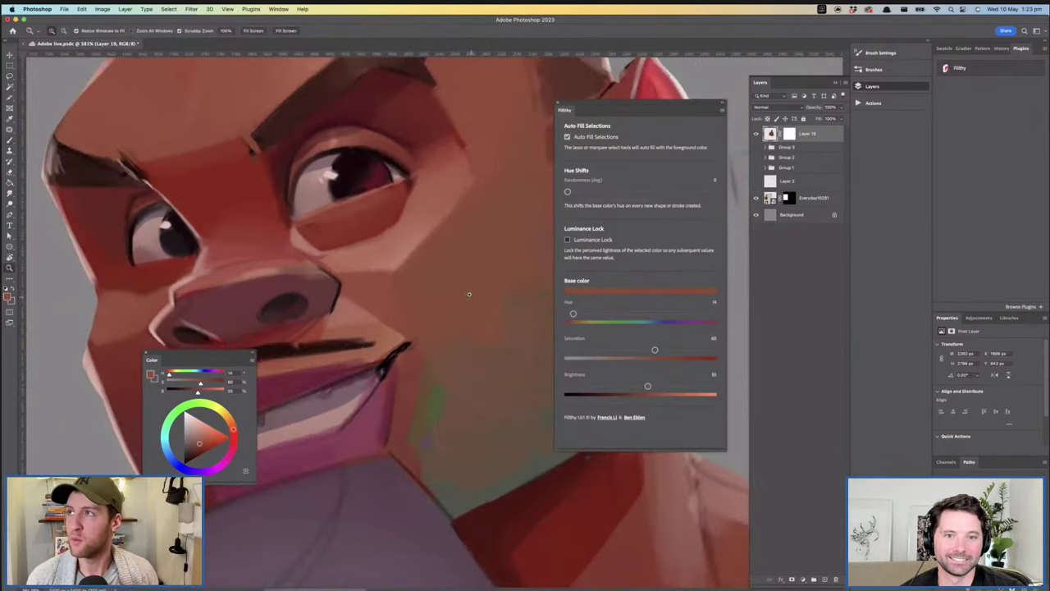
{"action": "left_click_drag", "start_coordinate": [465, 290], "coordinate": [461, 311]}
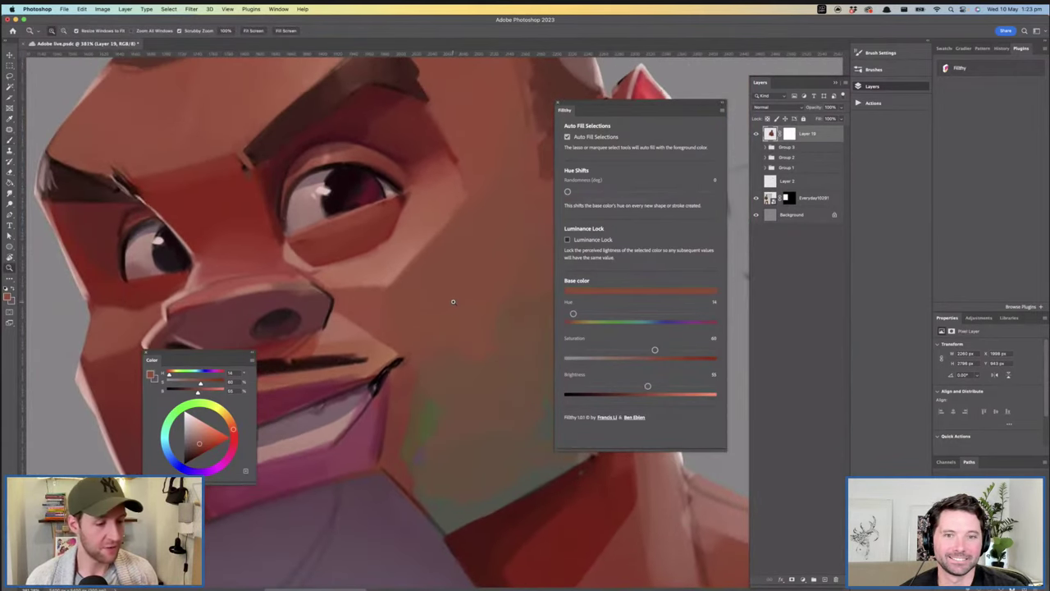
{"action": "left_click_drag", "start_coordinate": [449, 306], "coordinate": [444, 317]}
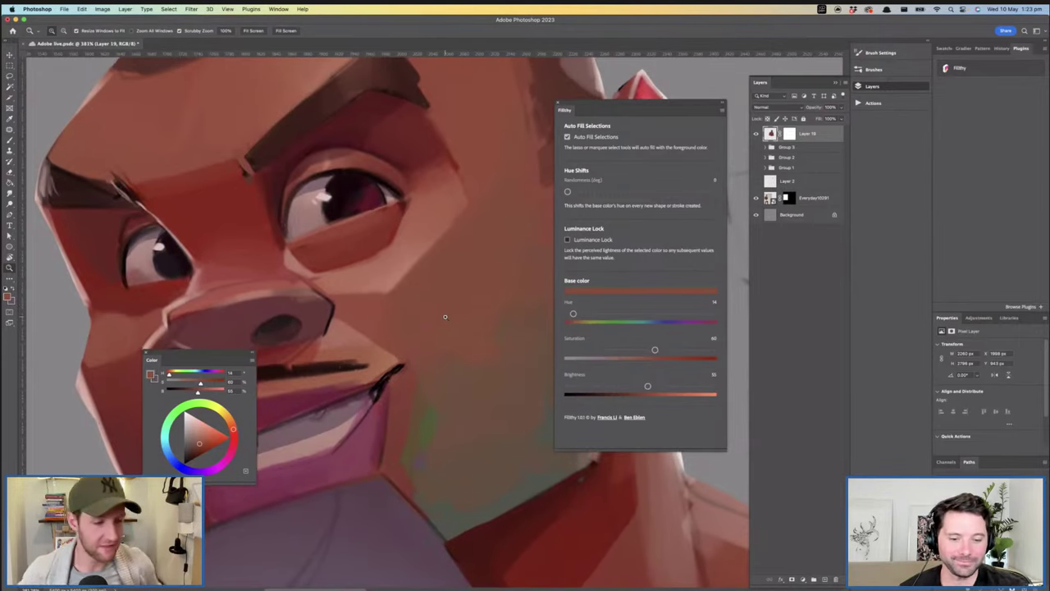
{"action": "left_click_drag", "start_coordinate": [434, 347], "coordinate": [548, 361]}
Smooth the forehead above the far brow with a reddish-brown skin tone using the brush
{"action": "key", "text": "b"}
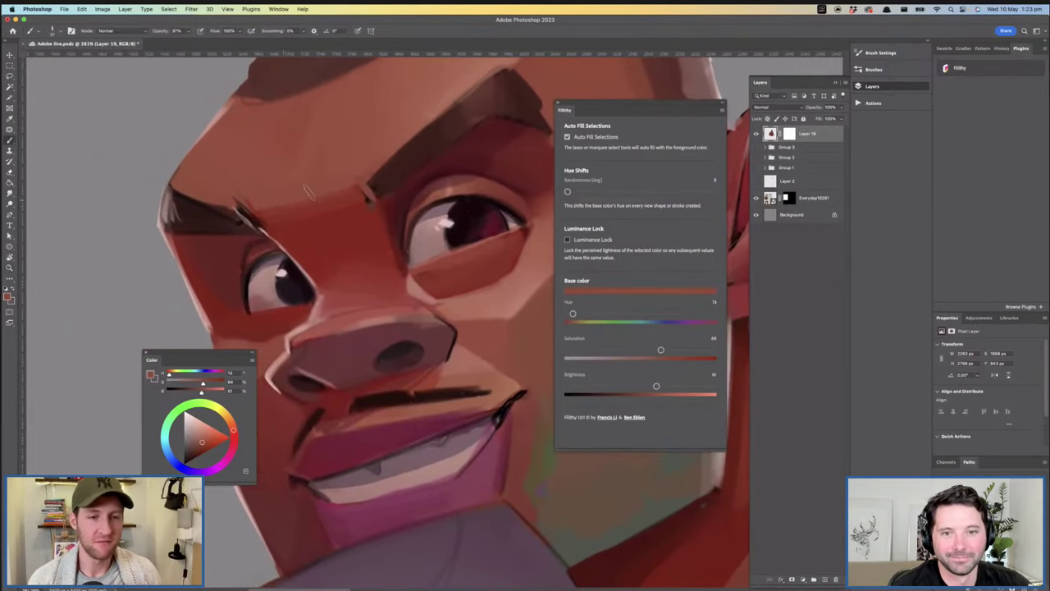
{"action": "left_click_drag", "start_coordinate": [384, 251], "coordinate": [370, 259]}
{"action": "scroll", "coordinate": [328, 213], "scroll_direction": "up", "scroll_amount": 5}
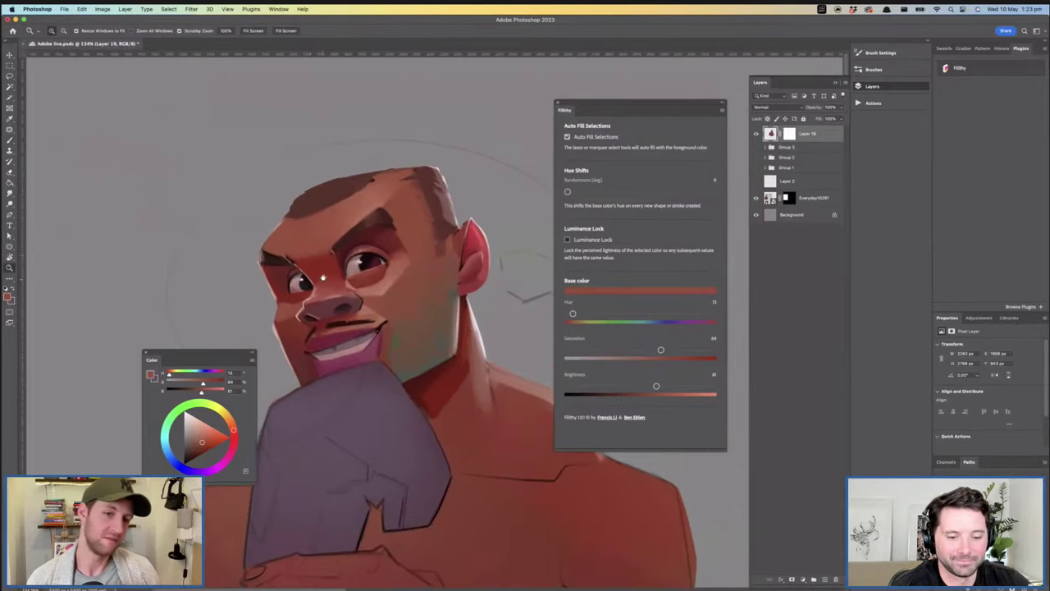
{"action": "key", "text": "b"}
{"action": "left_click_drag", "start_coordinate": [311, 201], "coordinate": [307, 196]}
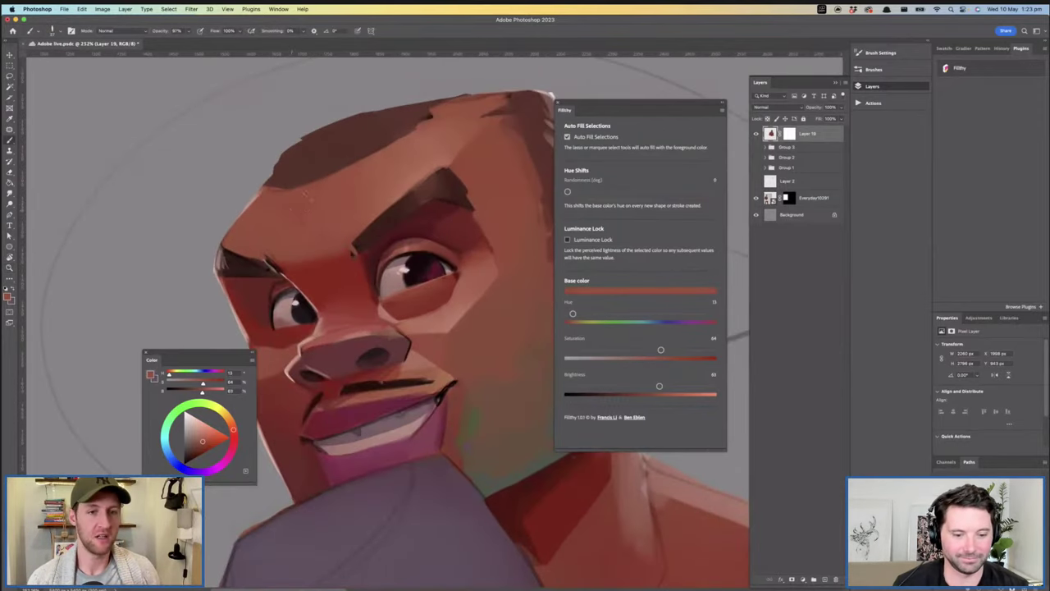
Refine the edge of the front hairline with tones sampled from the forehead and the hair
{"action": "left_click", "coordinate": [353, 168], "text": "alt"}
{"action": "left_click", "coordinate": [359, 153], "text": "alt"}
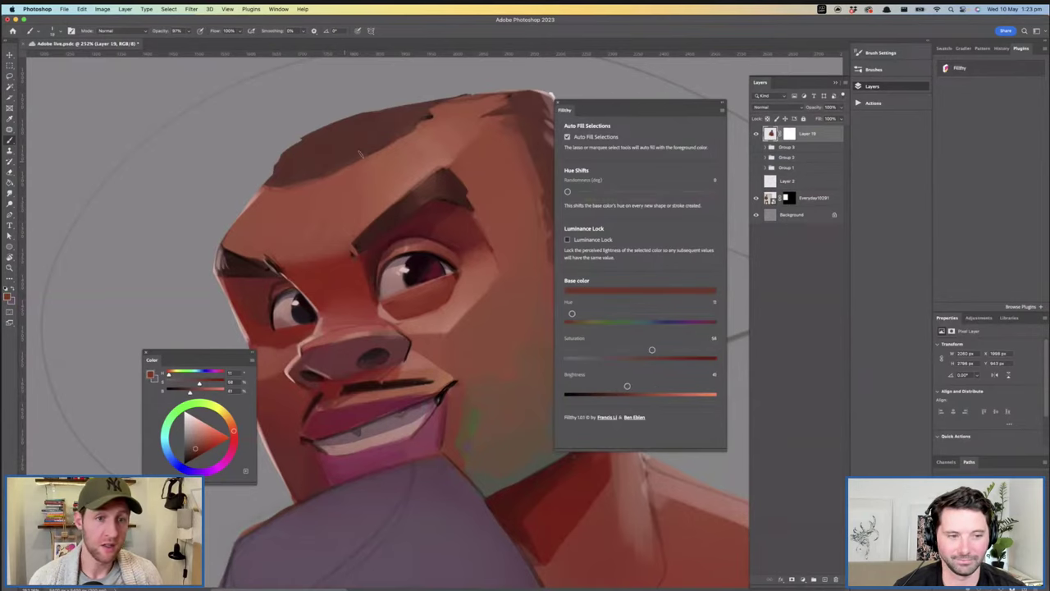
{"action": "left_click", "coordinate": [361, 144], "text": "alt"}
{"action": "left_click_drag", "start_coordinate": [362, 156], "coordinate": [392, 142]}
{"action": "key", "text": "b"}
{"action": "left_click", "coordinate": [378, 120], "text": "alt"}
{"action": "mouse_move", "coordinate": [414, 135]}
{"action": "left_mouse_down"}
{"action": "mouse_move", "coordinate": [364, 165]}
{"action": "mouse_move", "coordinate": [399, 146]}
{"action": "left_mouse_up"}
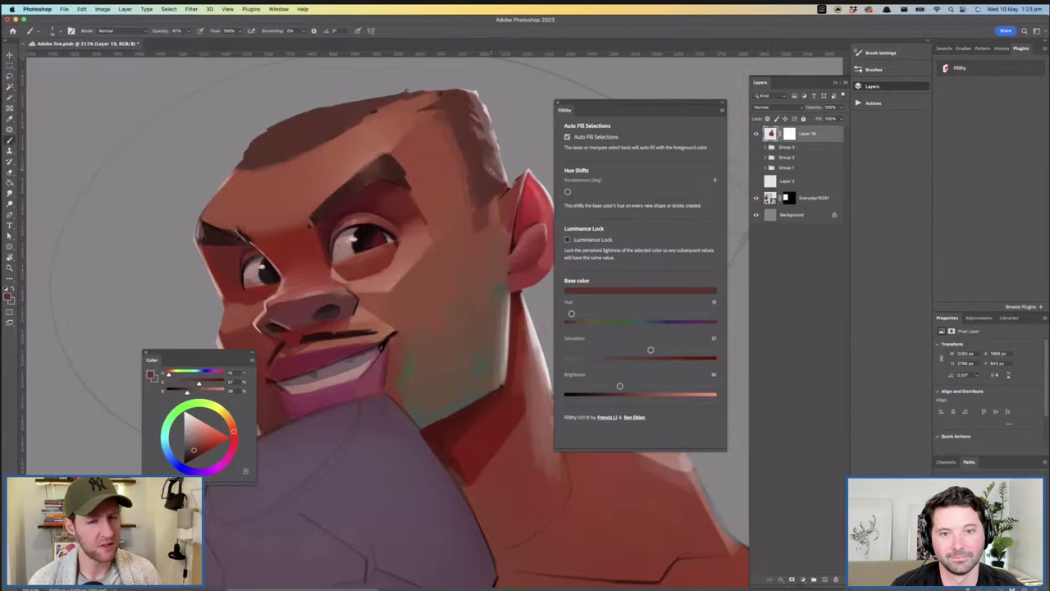
Sample the muted dark red of the nose and check the whole head at a smaller scale
{"action": "left_click_drag", "start_coordinate": [496, 227], "coordinate": [546, 142]}
{"action": "left_click", "coordinate": [356, 215], "text": "alt"}
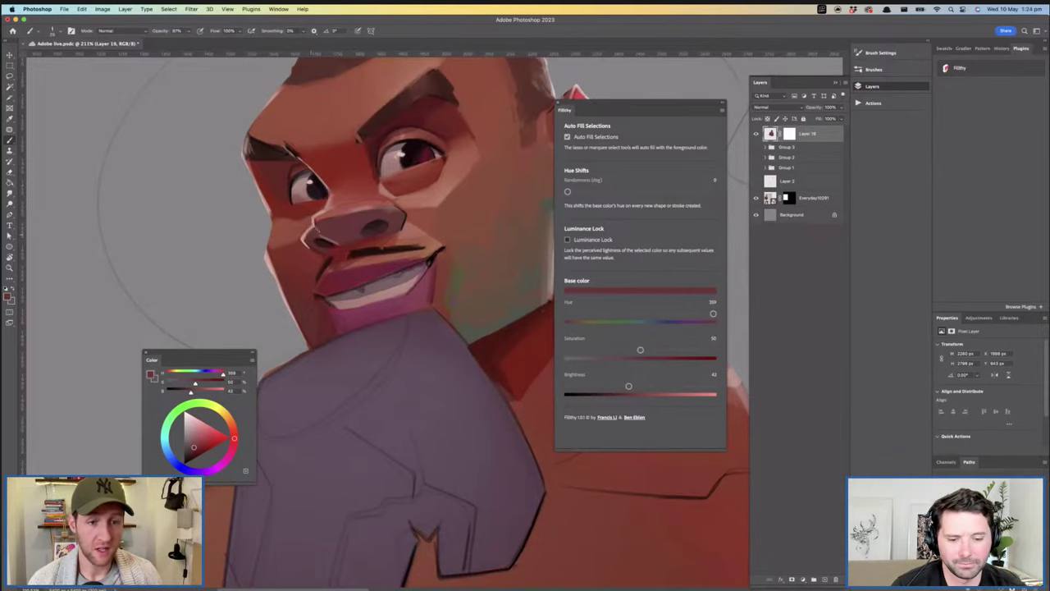
{"action": "left_click_drag", "start_coordinate": [426, 261], "coordinate": [423, 287]}
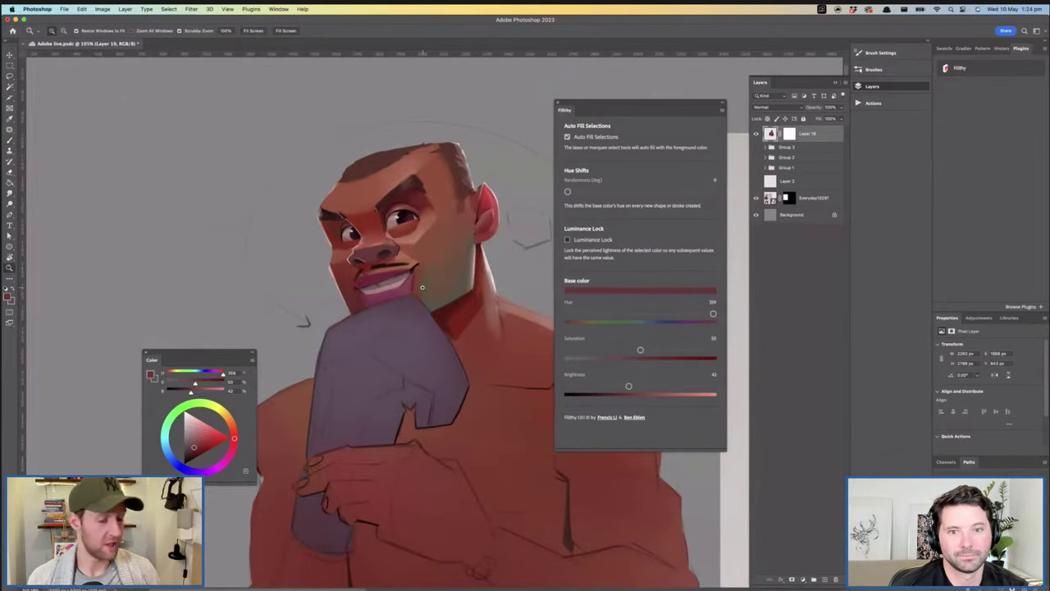
{"action": "mouse_move", "coordinate": [427, 287]}
{"action": "left_mouse_down"}
{"action": "mouse_move", "coordinate": [441, 284]}
{"action": "mouse_move", "coordinate": [427, 283]}
{"action": "left_mouse_up"}
{"action": "left_click_drag", "start_coordinate": [354, 277], "coordinate": [363, 257]}
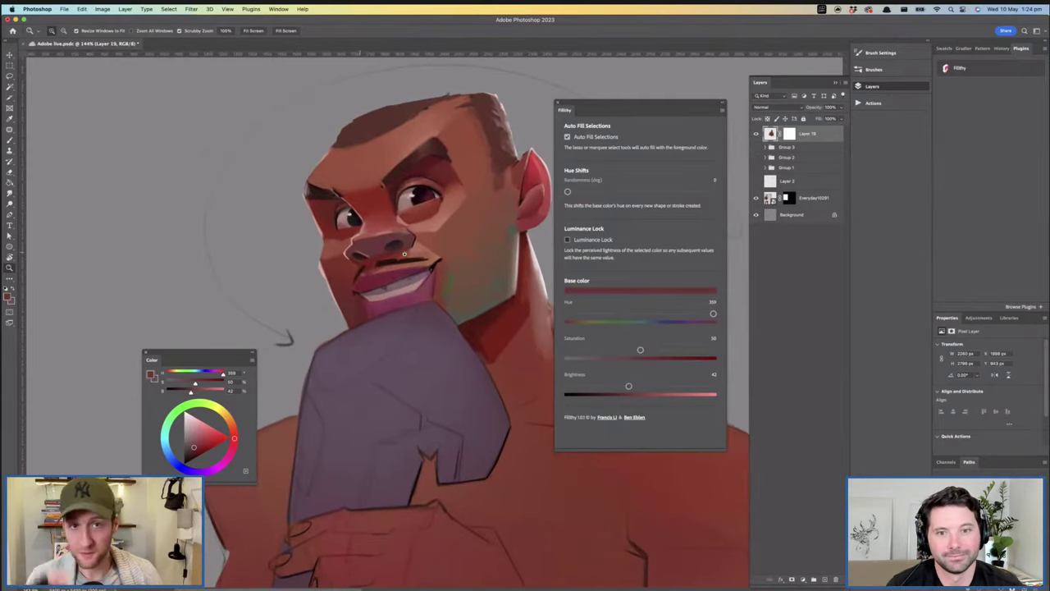
Paint the skin between the nose and the upper lip with sampled dark reds, including the far end of the moustache
{"action": "scroll", "coordinate": [383, 268], "scroll_direction": "up", "scroll_amount": 3}
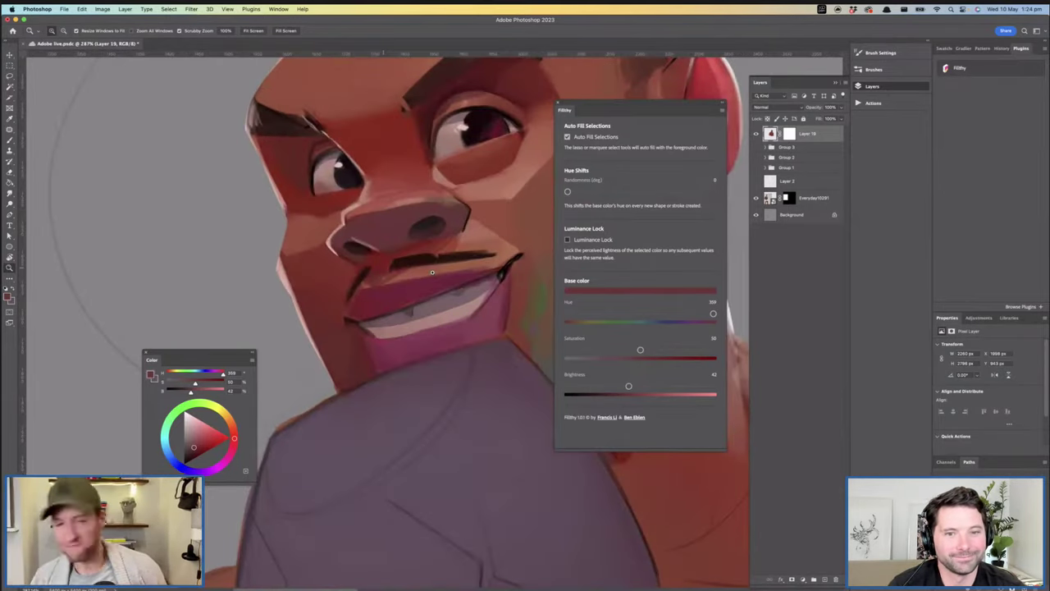
{"action": "scroll", "coordinate": [416, 269], "scroll_direction": "up", "scroll_amount": 3}
{"action": "key", "text": "b"}
{"action": "left_click", "coordinate": [335, 269], "text": "alt"}
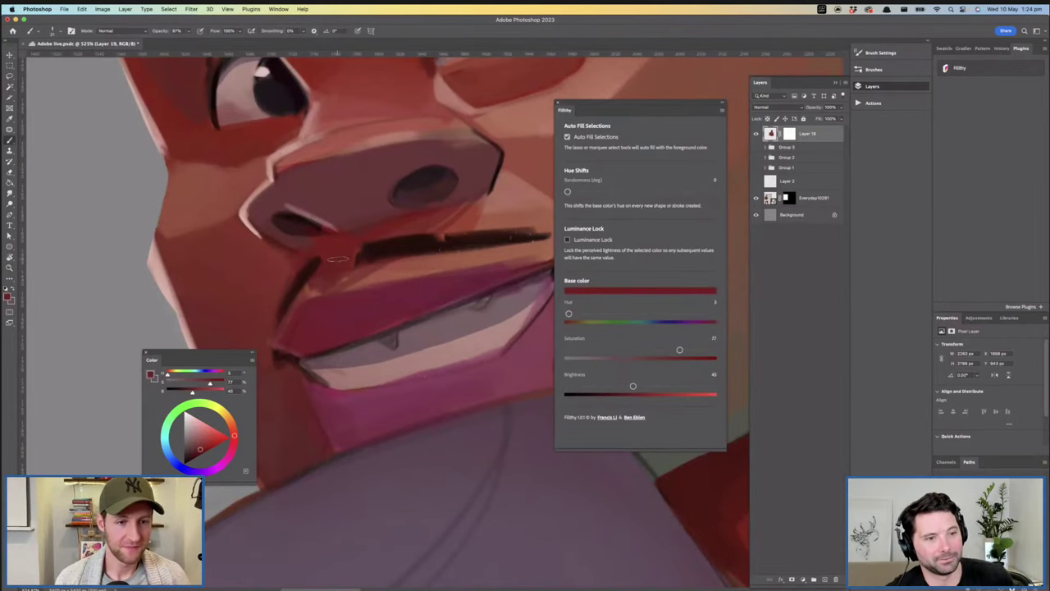
{"action": "left_click_drag", "start_coordinate": [329, 257], "coordinate": [367, 255]}
{"action": "left_click", "coordinate": [351, 223], "text": "alt"}
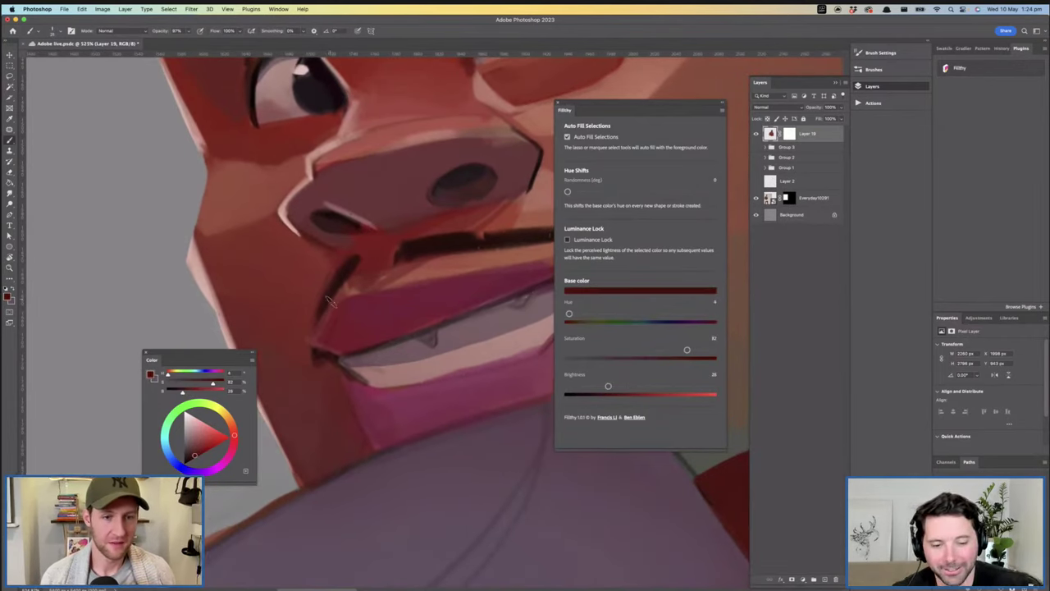
{"action": "left_click_drag", "start_coordinate": [394, 332], "coordinate": [345, 329]}
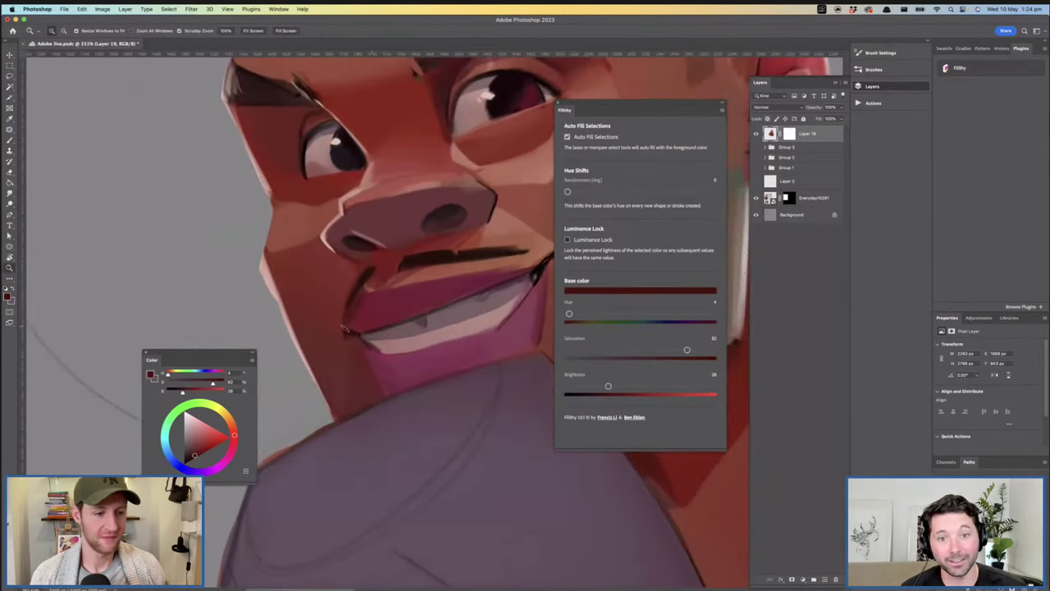
{"action": "key", "text": "b"}
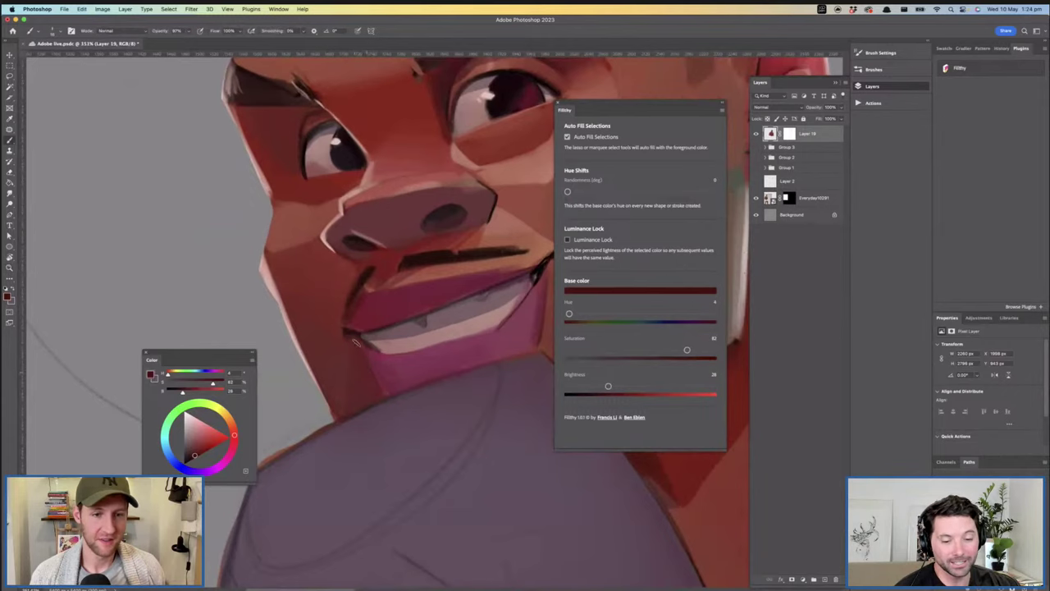
Refine the near end of the moustache with a skin tone sampled just above it
{"action": "key", "text": "z"}
{"action": "left_click_drag", "start_coordinate": [377, 395], "coordinate": [483, 329]}
{"action": "key", "text": "b"}
{"action": "left_click", "coordinate": [422, 316], "text": "alt"}
{"action": "mouse_move", "coordinate": [419, 326]}
{"action": "left_mouse_down"}
{"action": "mouse_move", "coordinate": [415, 335]}
{"action": "mouse_move", "coordinate": [440, 319]}
{"action": "mouse_move", "coordinate": [496, 318]}
{"action": "left_mouse_up"}
{"action": "key", "text": "z"}
{"action": "key", "text": "b"}
Warm the underside of the nose around the near nostril with sampled reds, blending away the purplish tone
{"action": "left_click", "coordinate": [391, 297], "text": "alt"}
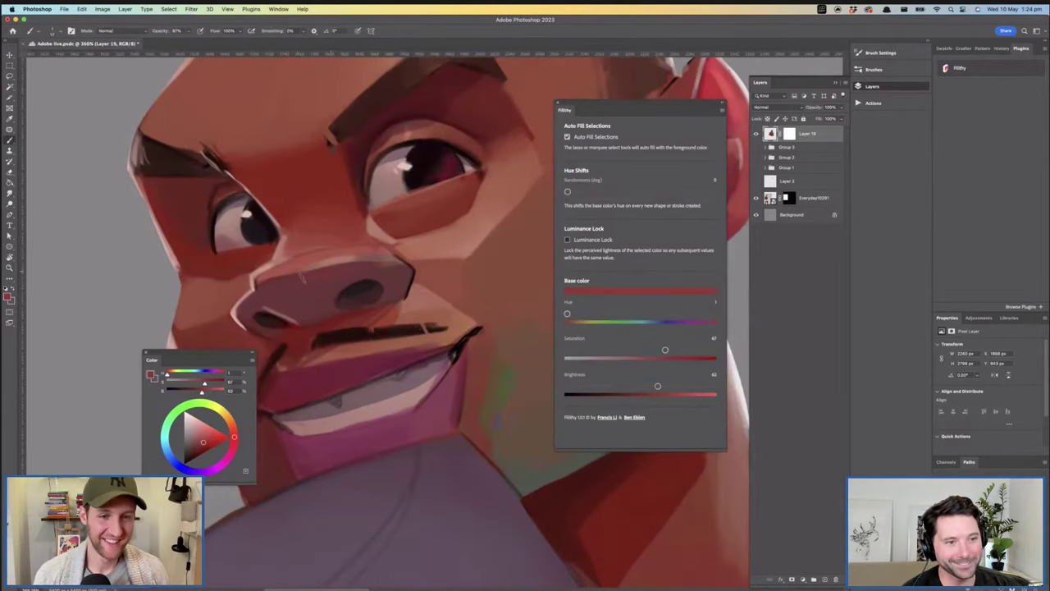
{"action": "left_click", "coordinate": [324, 273], "text": "alt"}
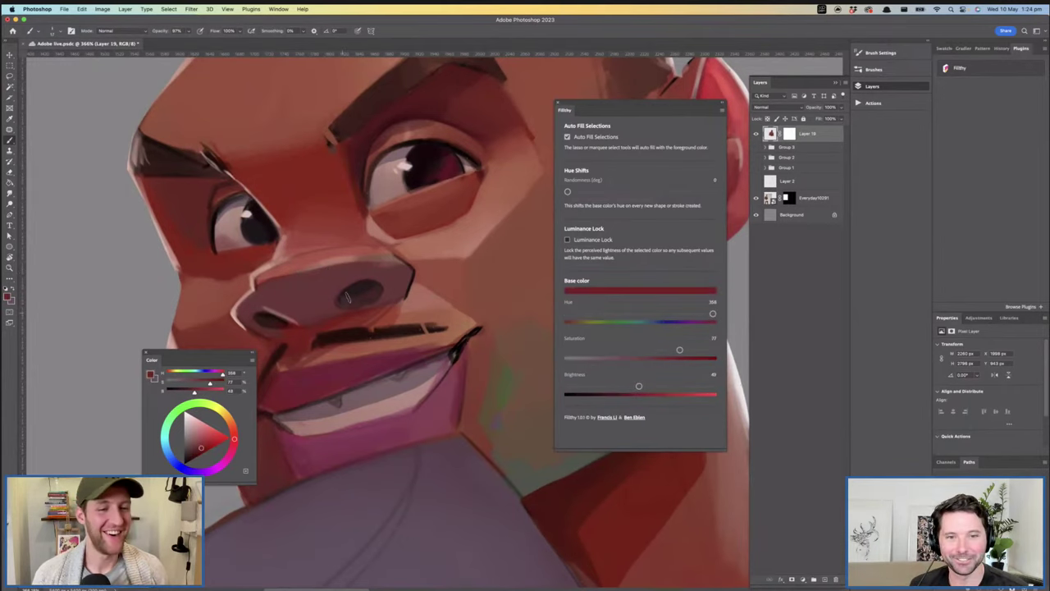
{"action": "left_click_drag", "start_coordinate": [269, 285], "coordinate": [365, 262]}
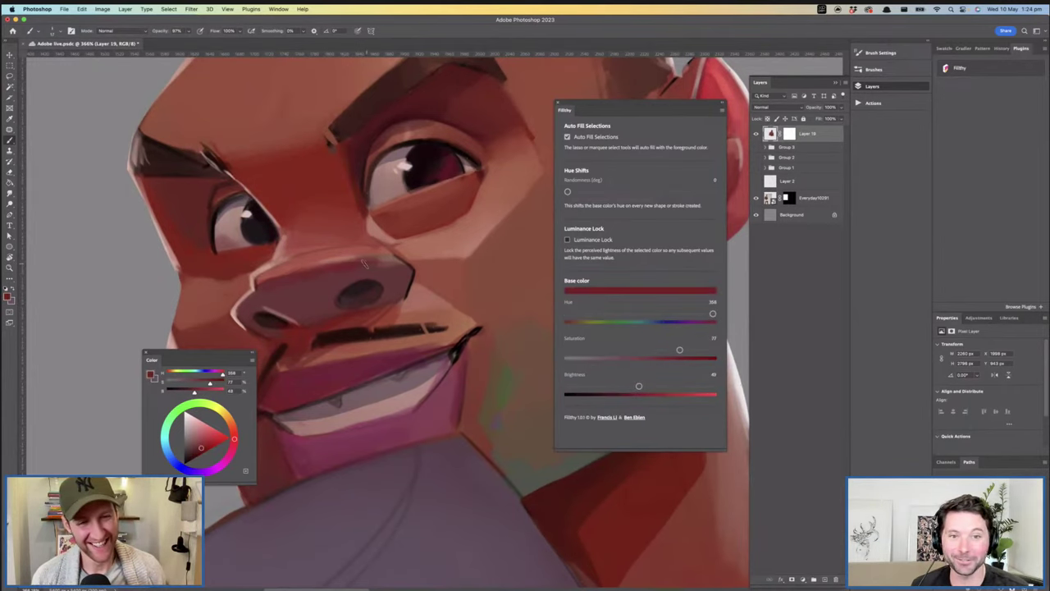
{"action": "key", "text": "z"}
{"action": "mouse_move", "coordinate": [409, 293]}
{"action": "left_mouse_down"}
{"action": "mouse_move", "coordinate": [382, 287]}
{"action": "mouse_move", "coordinate": [389, 276]}
{"action": "mouse_move", "coordinate": [409, 281]}
{"action": "left_mouse_up"}
{"action": "key", "text": "b"}
{"action": "left_click", "coordinate": [408, 280], "text": "alt"}
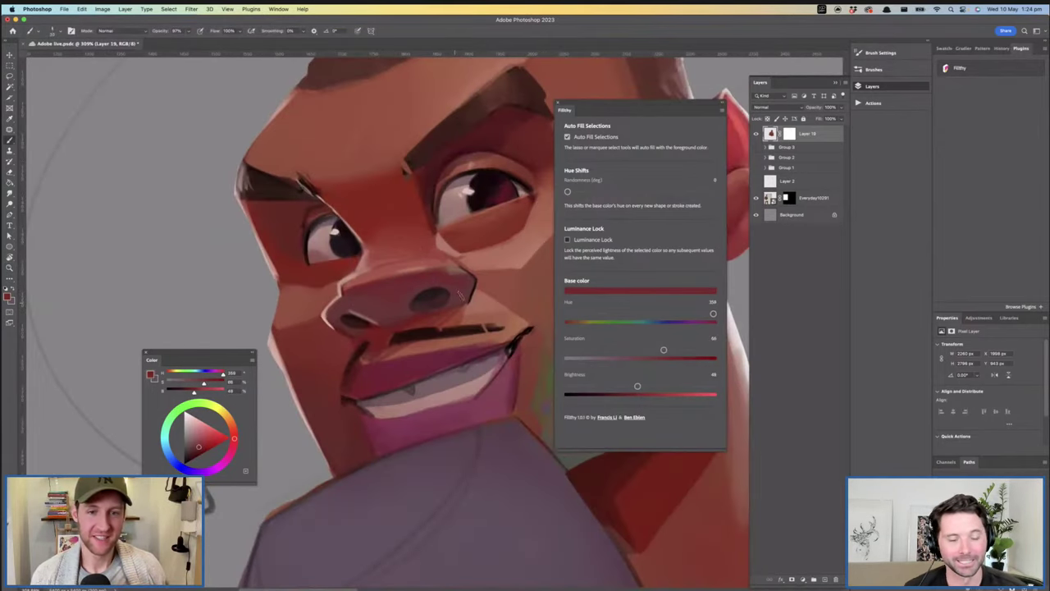
{"action": "scroll", "coordinate": [459, 296], "scroll_direction": "down", "scroll_amount": 7}
{"action": "scroll", "coordinate": [419, 298], "scroll_direction": "up", "scroll_amount": 6}
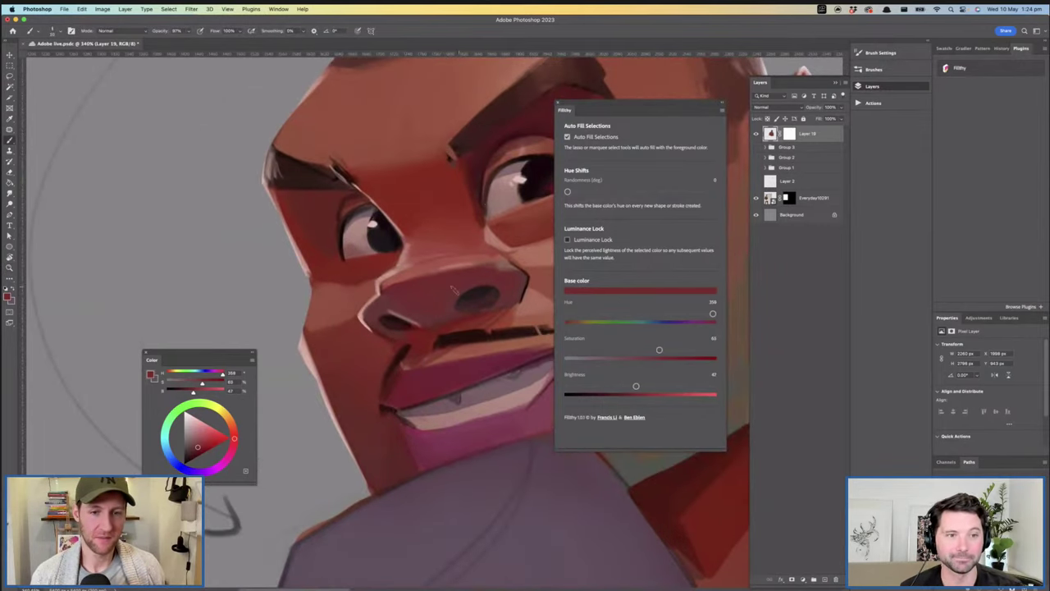
Sample dark tones from the near nostril and upper eyelid, and touch up the near eye's inner edge with dark maroon
{"action": "left_click_drag", "start_coordinate": [430, 205], "coordinate": [333, 234]}
{"action": "left_click", "coordinate": [385, 317], "text": "alt"}
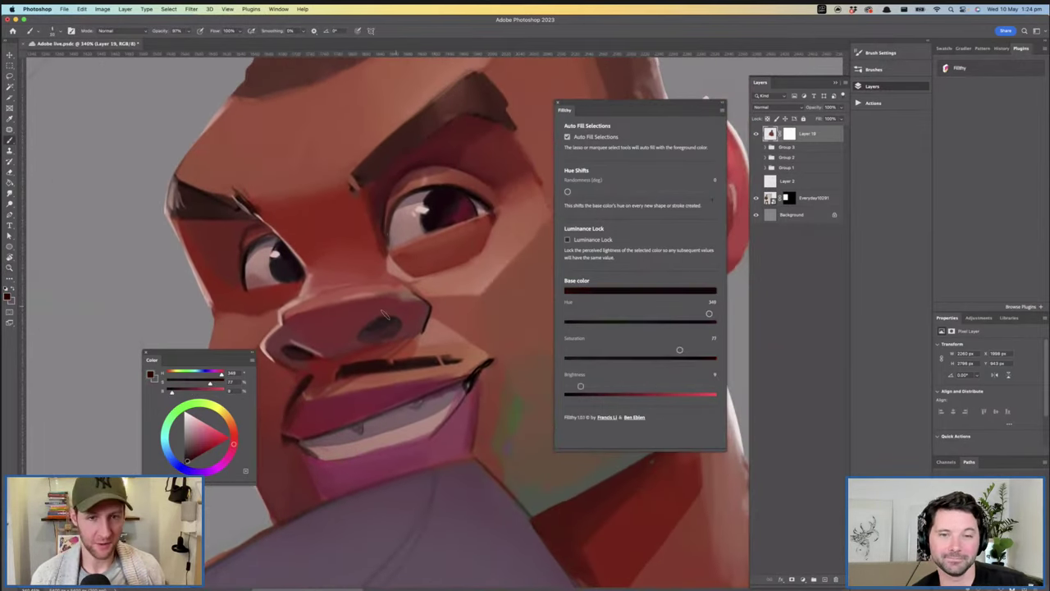
{"action": "left_click", "coordinate": [395, 182], "text": "alt"}
{"action": "left_click_drag", "start_coordinate": [389, 205], "coordinate": [394, 204]}
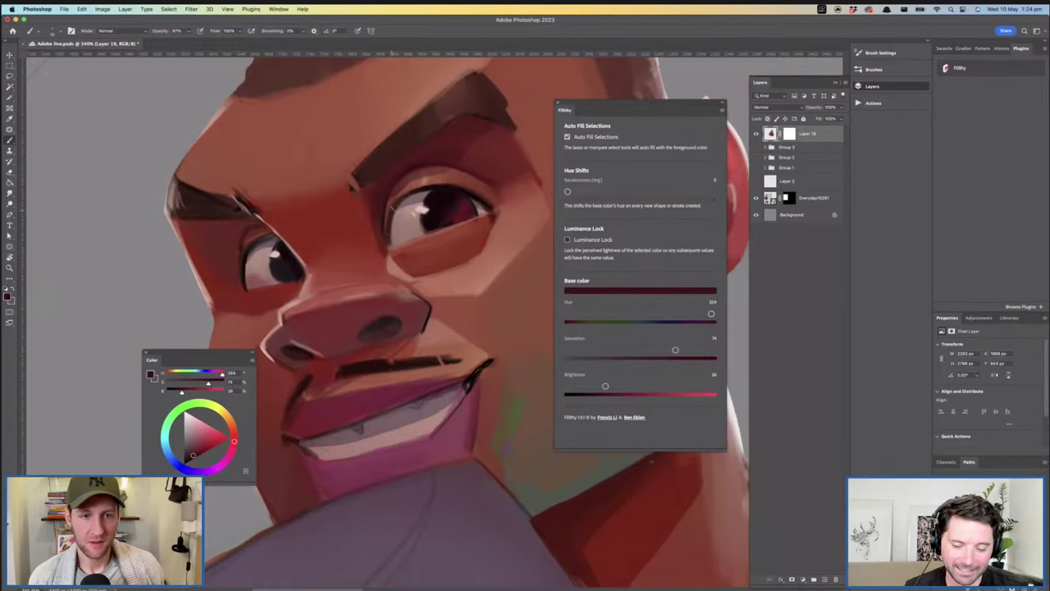
{"action": "mouse_move", "coordinate": [480, 224]}
{"action": "left_mouse_down"}
{"action": "mouse_move", "coordinate": [462, 232]}
{"action": "mouse_move", "coordinate": [435, 277]}
{"action": "mouse_move", "coordinate": [438, 295]}
{"action": "mouse_move", "coordinate": [419, 308]}
{"action": "mouse_move", "coordinate": [487, 361]}
{"action": "mouse_move", "coordinate": [281, 368]}
{"action": "mouse_move", "coordinate": [467, 331]}
{"action": "left_mouse_up"}
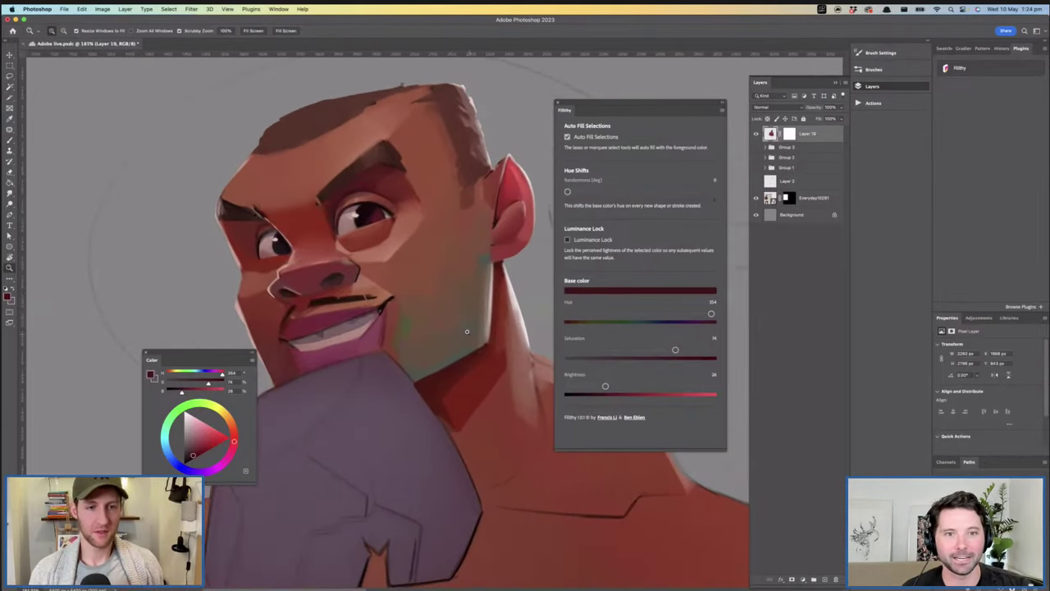